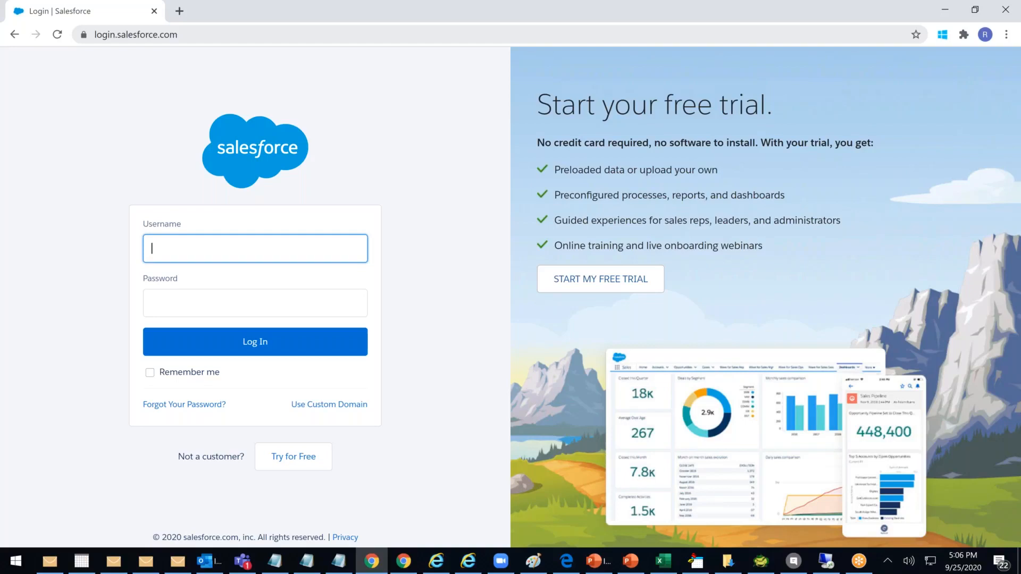
Launch Excel from the Start menu and open a new maximized blank workbook, Book4
{"action": "left_click", "coordinate": [18, 563]}
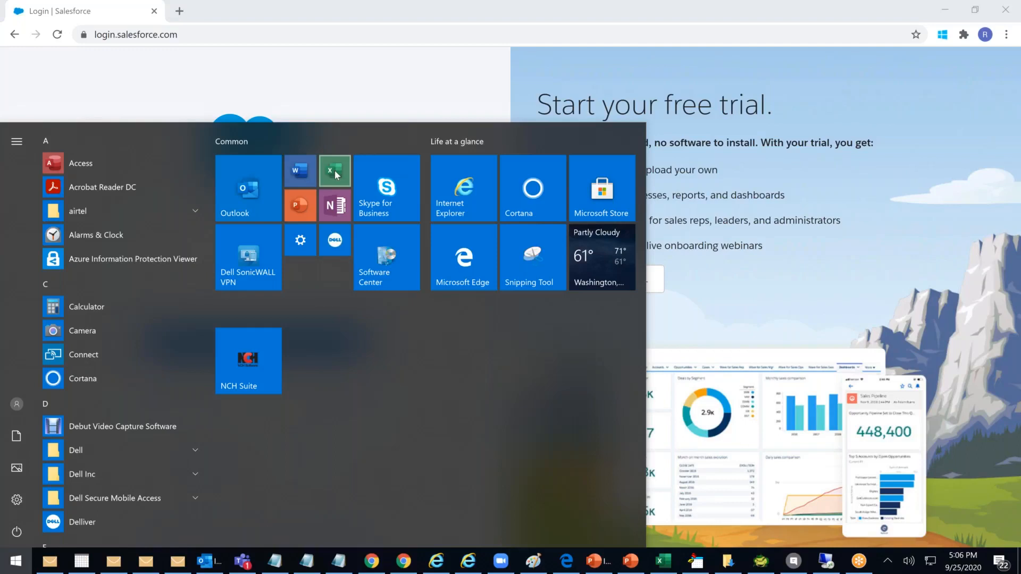
{"action": "left_click", "coordinate": [336, 175]}
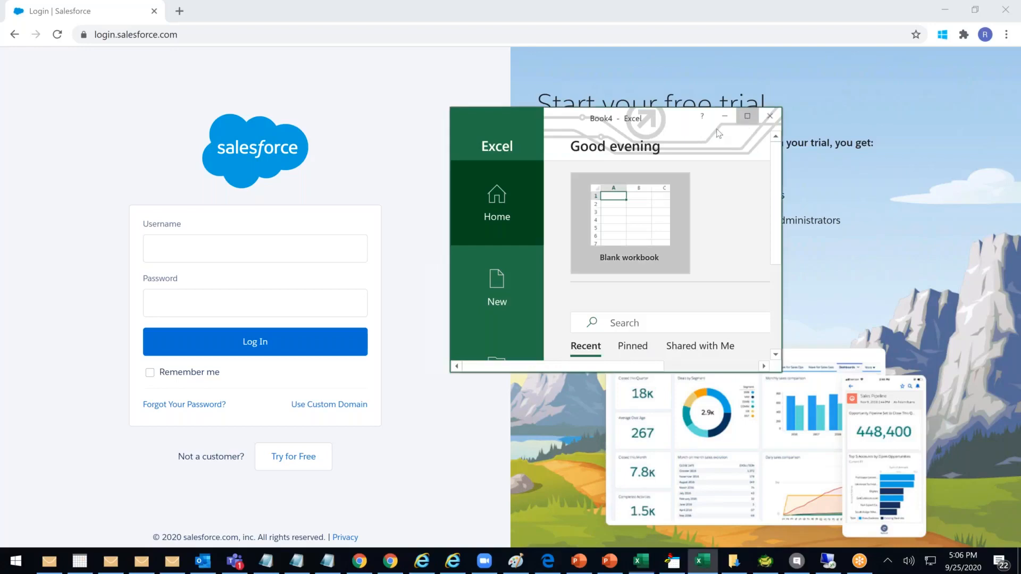
{"action": "left_click", "coordinate": [747, 117]}
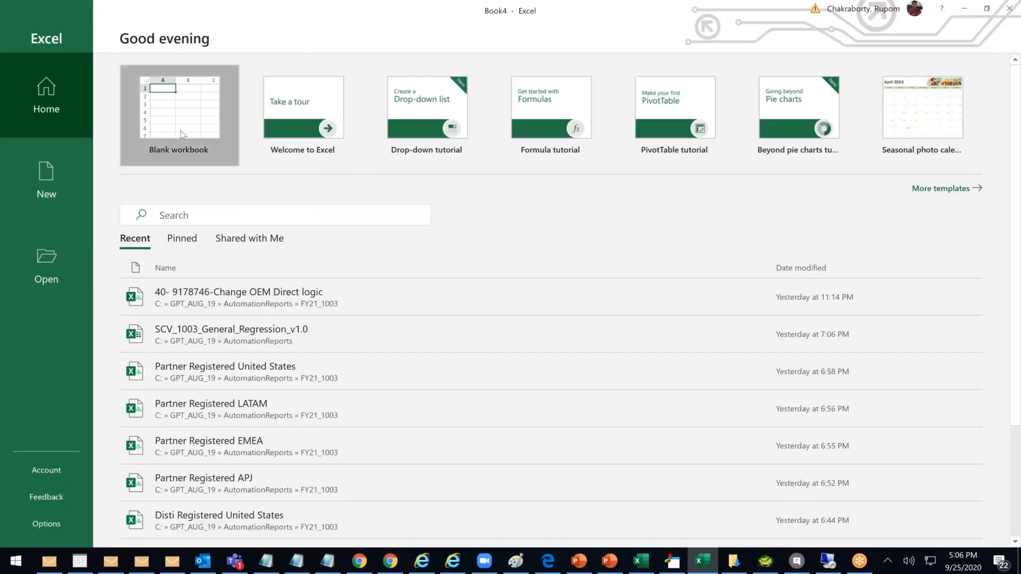
{"action": "left_click", "coordinate": [181, 130]}
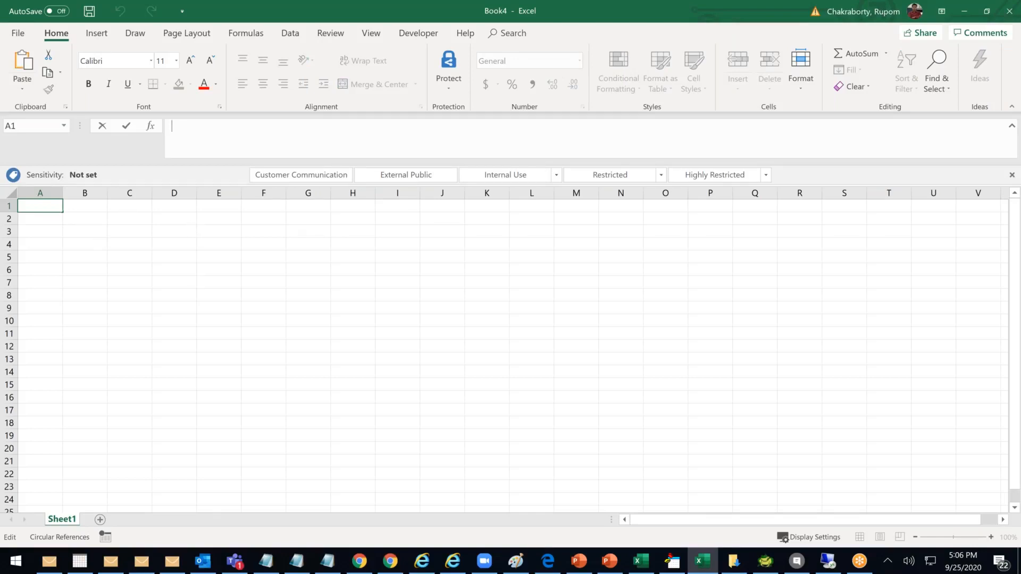
{"action": "left_click", "coordinate": [175, 282]}
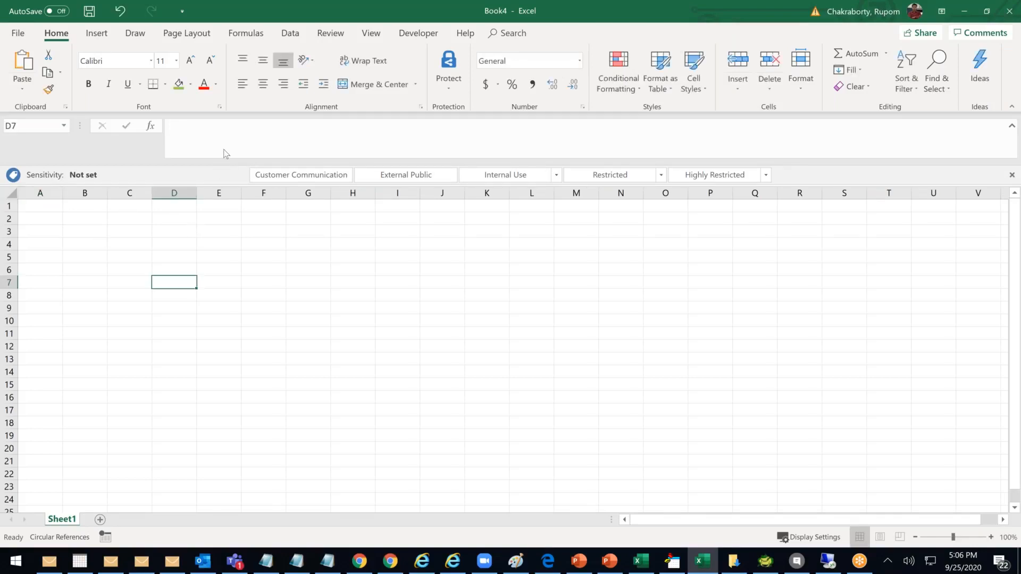
Type the Marks heading in A1 and scores 98, 56, 34, 78, 12, 98 in A2:A7
{"action": "left_click", "coordinate": [51, 276]}
{"action": "left_click", "coordinate": [56, 205]}
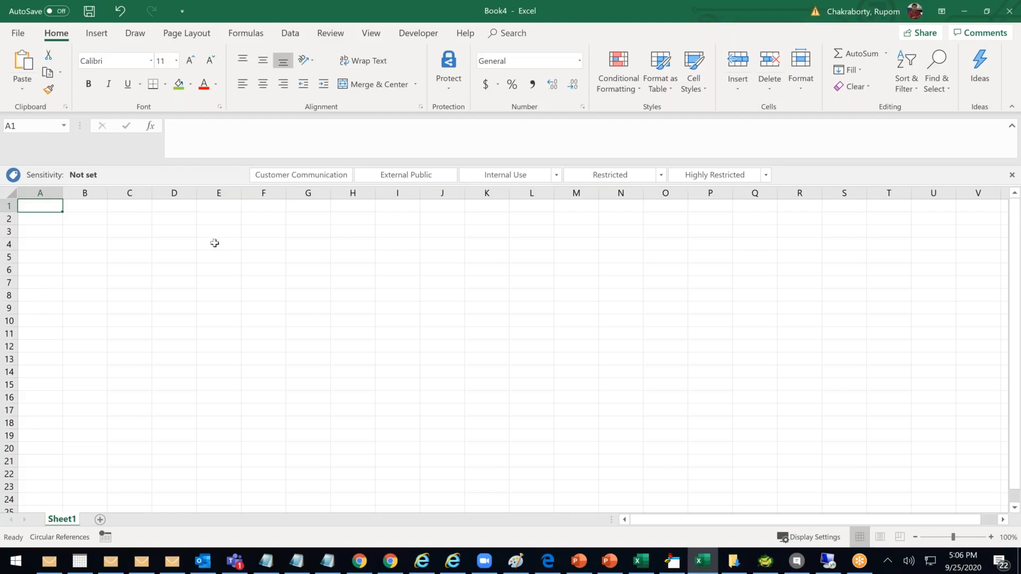
{"action": "type", "text": "Marks"}
{"action": "key", "text": "Return"}
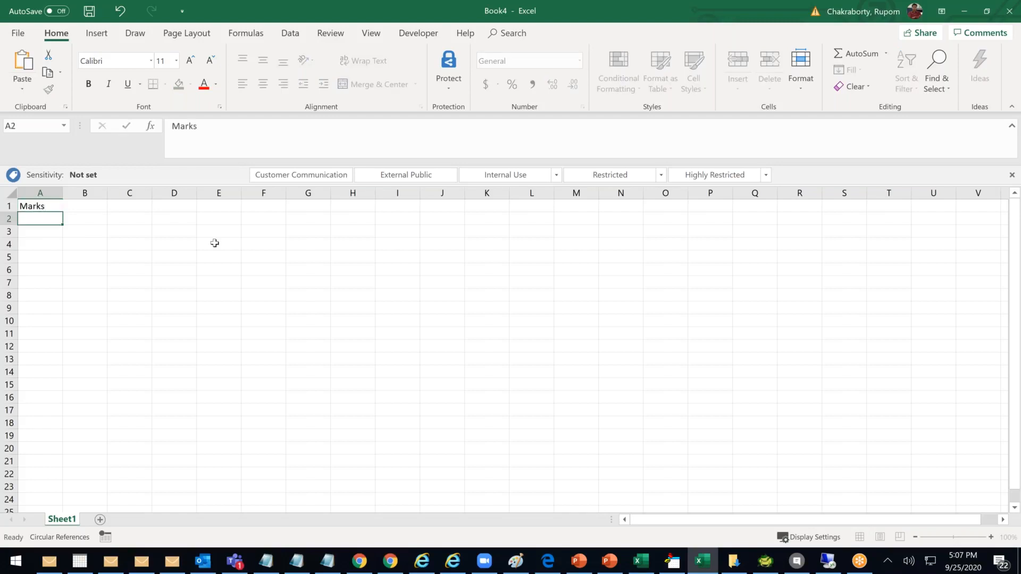
{"action": "type", "text": "98"}
{"action": "key", "text": "Return"}
{"action": "type", "text": "56"}
{"action": "key", "text": "Return"}
{"action": "type", "text": "34"}
{"action": "key", "text": "Return"}
{"action": "type", "text": "78"}
{"action": "key", "text": "Return"}
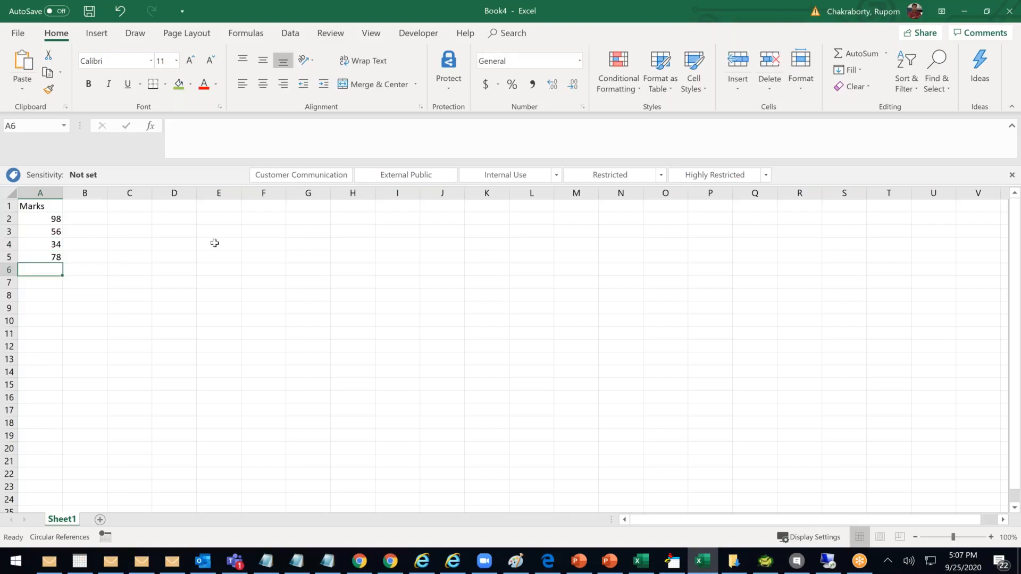
{"action": "type", "text": "12"}
{"action": "key", "text": "Return"}
{"action": "type", "text": "98"}
{"action": "key", "text": "Return"}
Enter scores 72, 43, 57, 69 and 88 in A8:A12, correcting A11 to 69
{"action": "type", "text": "72"}
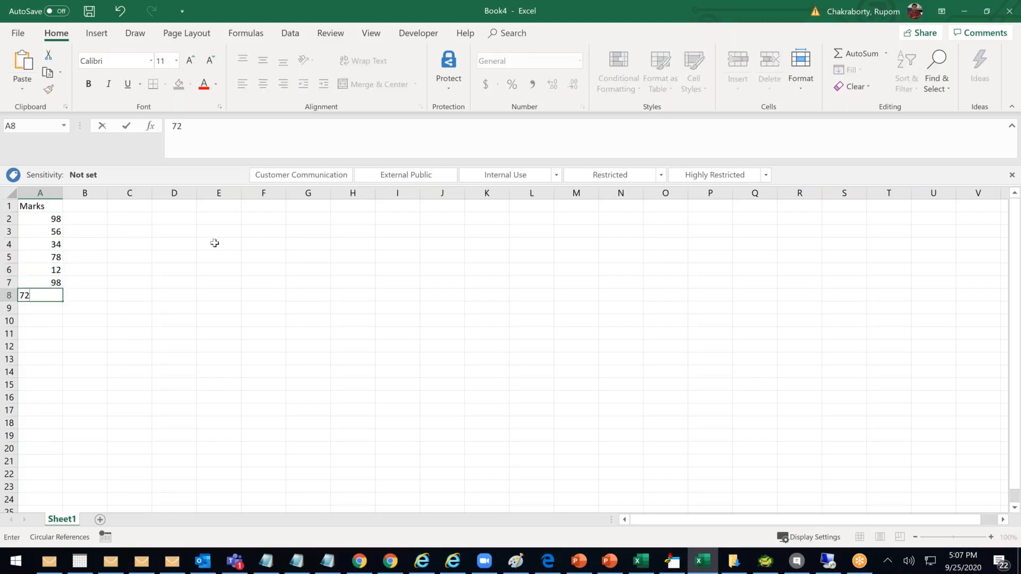
{"action": "key", "text": "Return"}
{"action": "type", "text": "43"}
{"action": "key", "text": "Return"}
{"action": "type", "text": "57"}
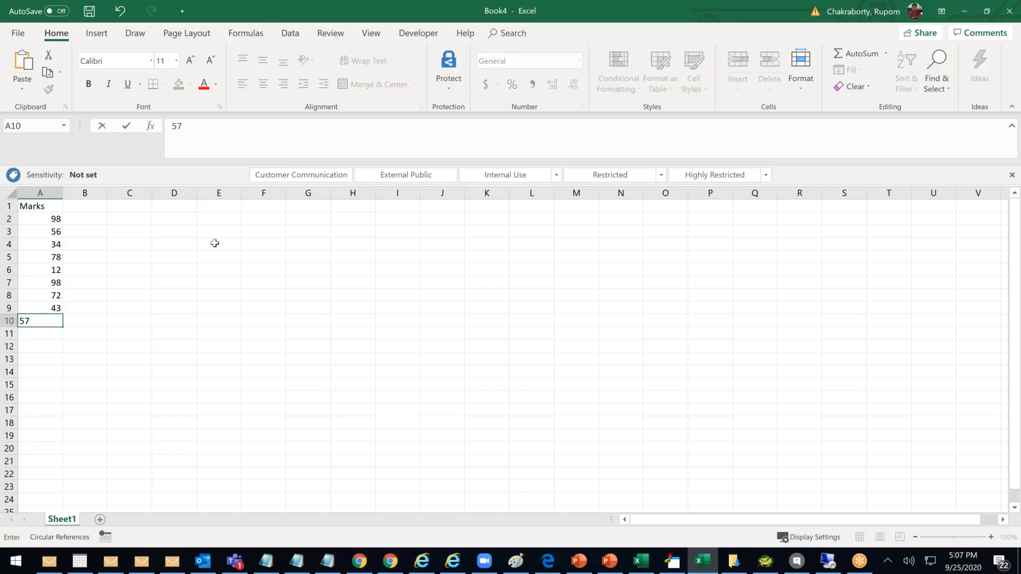
{"action": "key", "text": "Return"}
{"action": "type", "text": "69"}
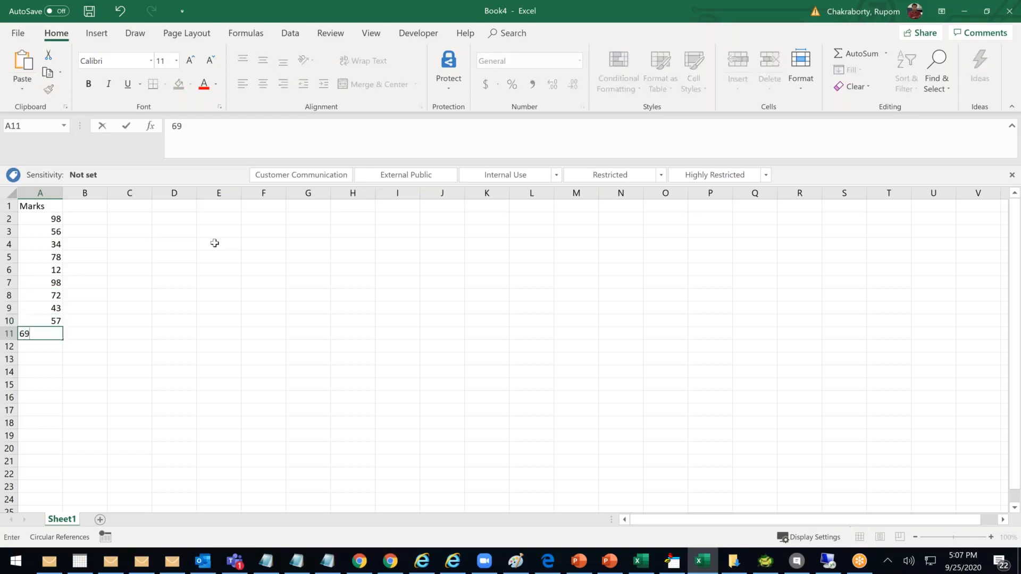
{"action": "type", "text": "88"}
{"action": "left_click", "coordinate": [166, 287]}
{"action": "left_click", "coordinate": [103, 209]}
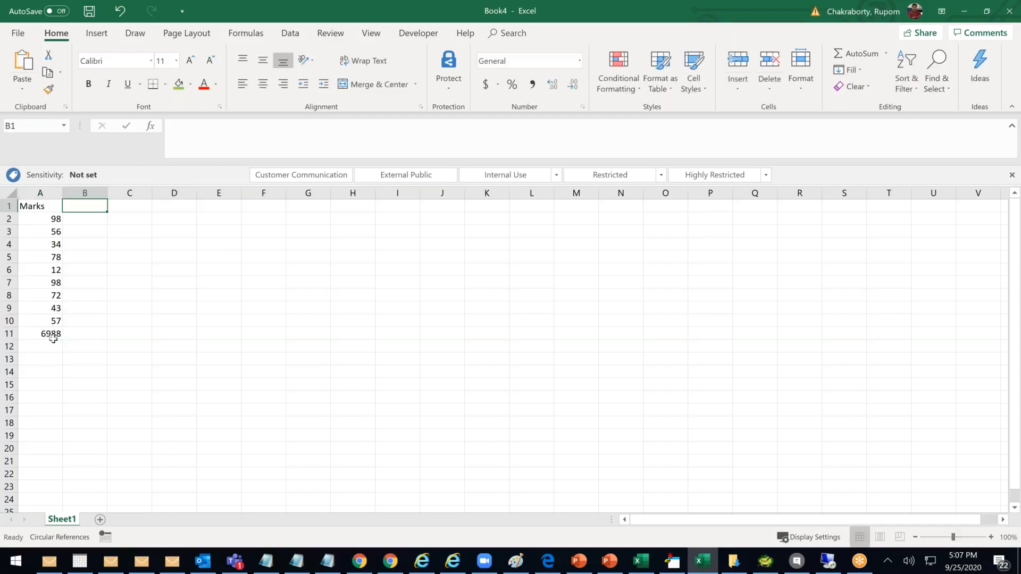
{"action": "double_click", "coordinate": [58, 333]}
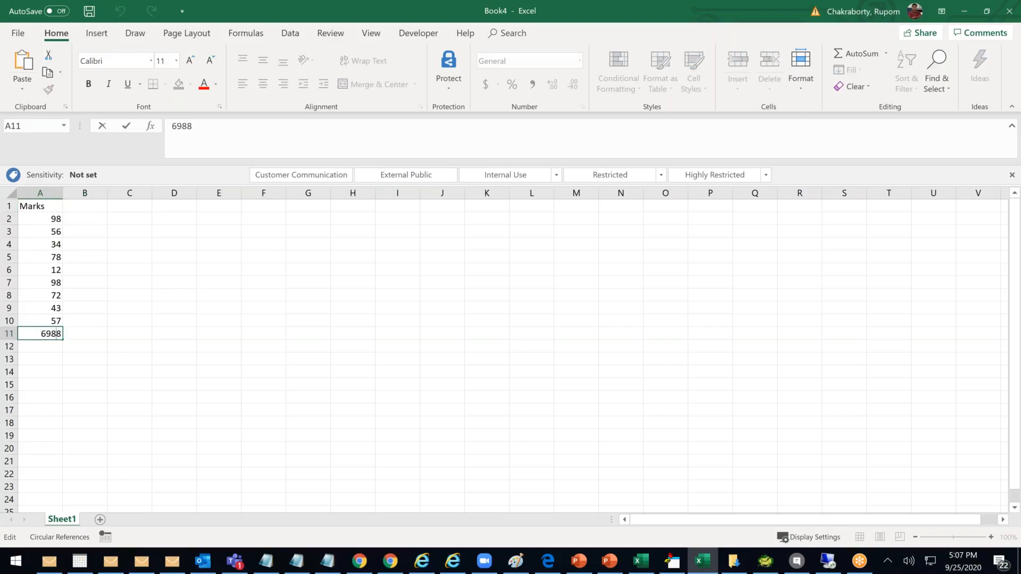
{"action": "type", "text": "69"}
{"action": "key", "text": "Return"}
{"action": "type", "text": "88"}
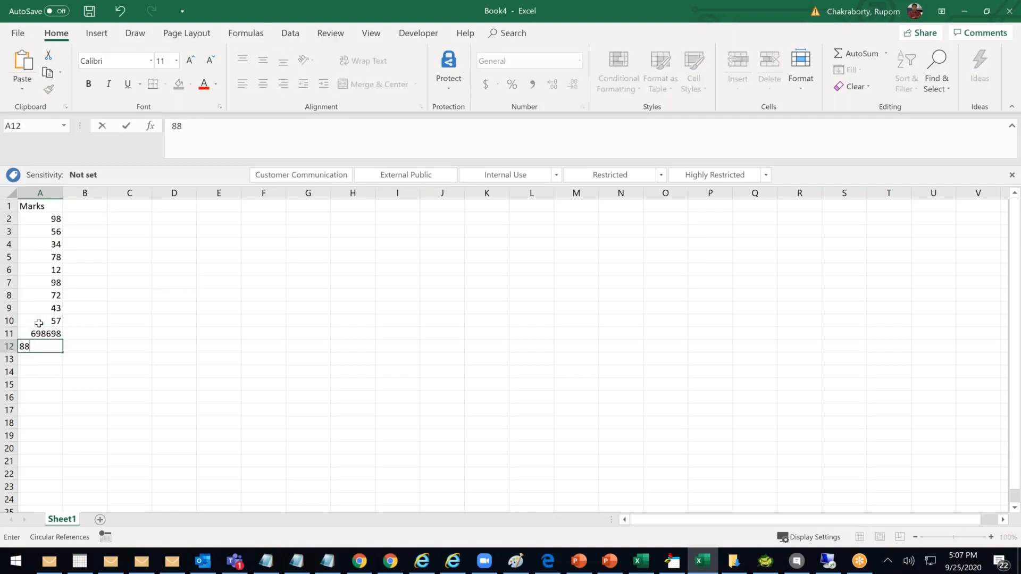
{"action": "left_click", "coordinate": [53, 335]}
{"action": "type", "text": "69"}
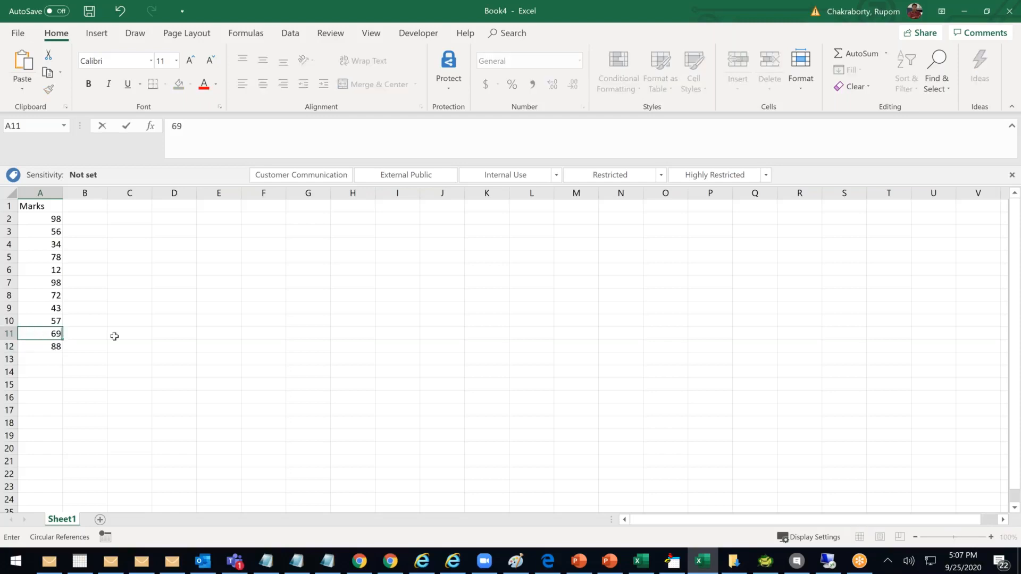
{"action": "left_click", "coordinate": [113, 336]}
{"action": "left_click", "coordinate": [94, 207]}
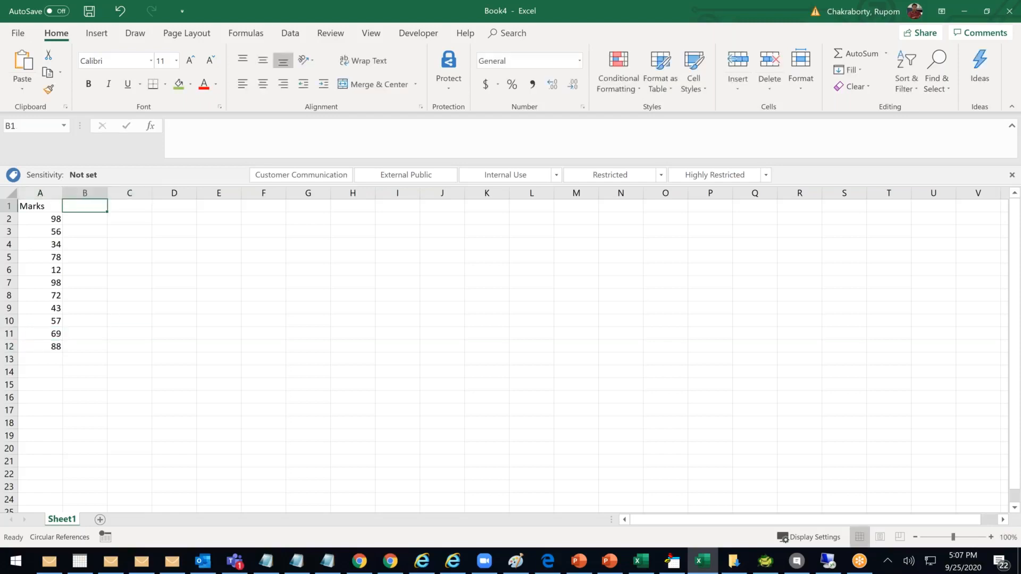
Head B1 as Grade and start the key in N4:O5 with >90 → A and 70-90 → B
{"action": "type", "text": "Grade"}
{"action": "left_click", "coordinate": [512, 432]}
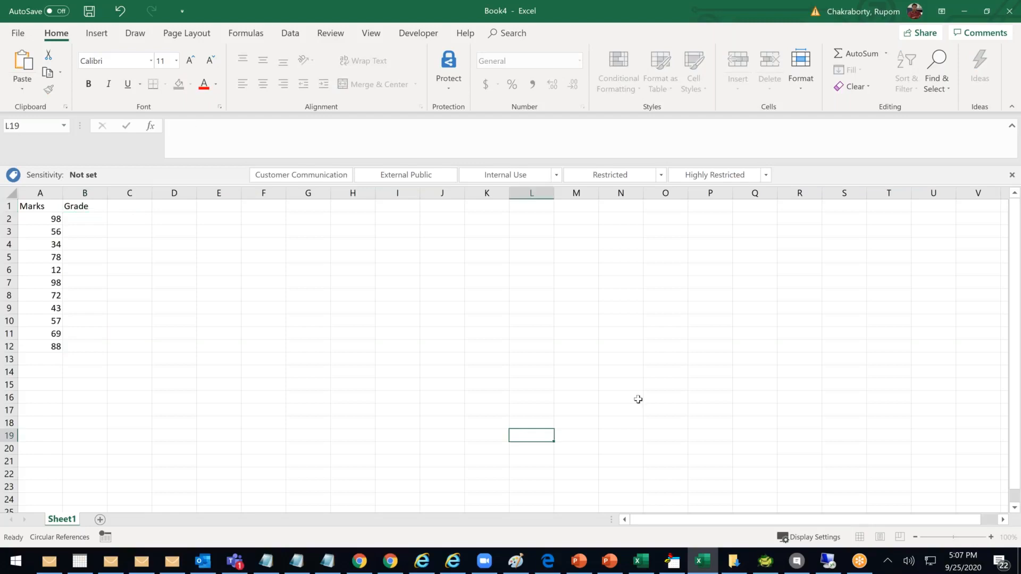
{"action": "left_click", "coordinate": [611, 247]}
{"action": "type", "text": ">89"}
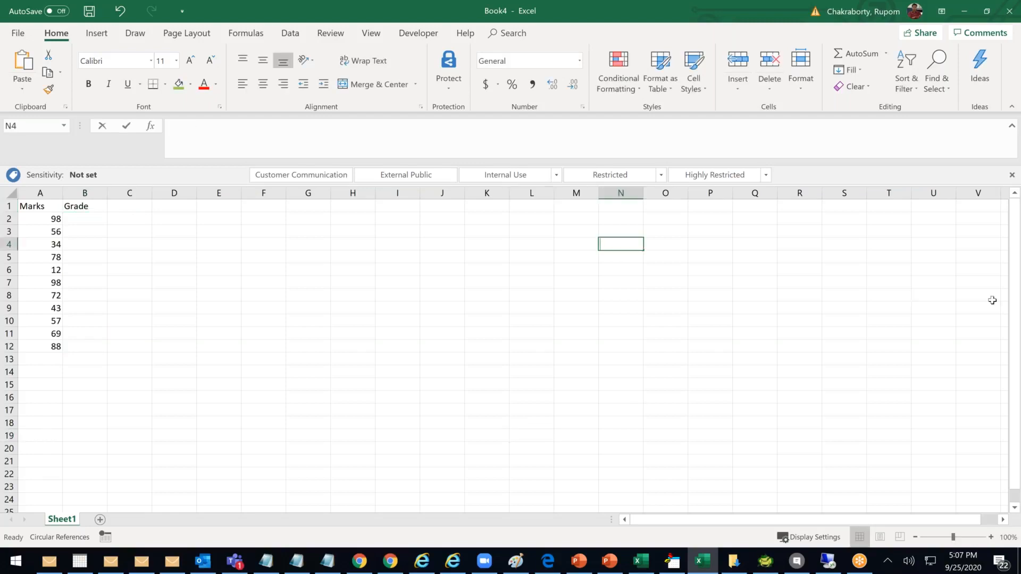
{"action": "key", "text": "BackSpace"}
{"action": "key", "text": "BackSpace"}
{"action": "type", "text": "90"}
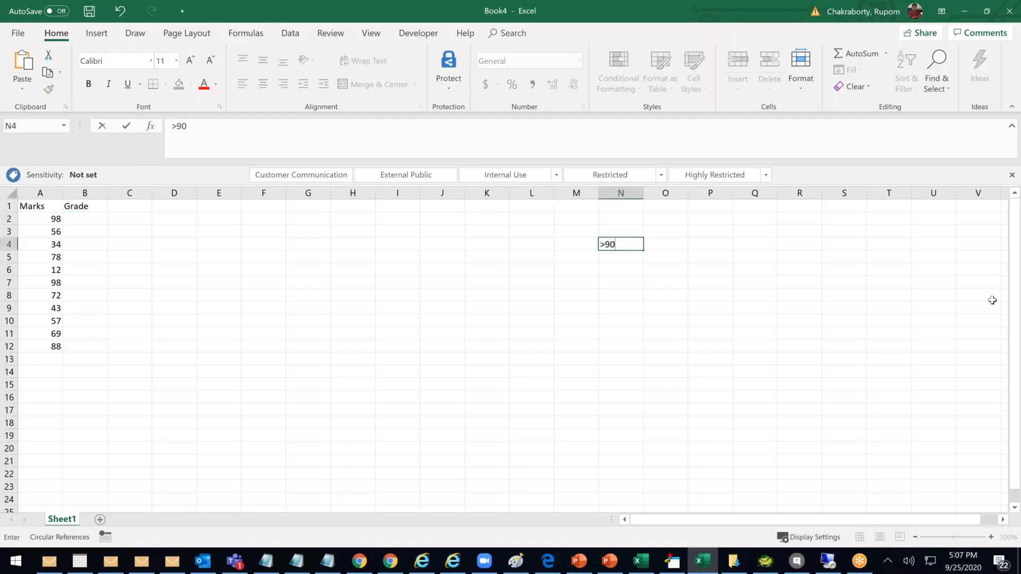
{"action": "key", "text": "Tab"}
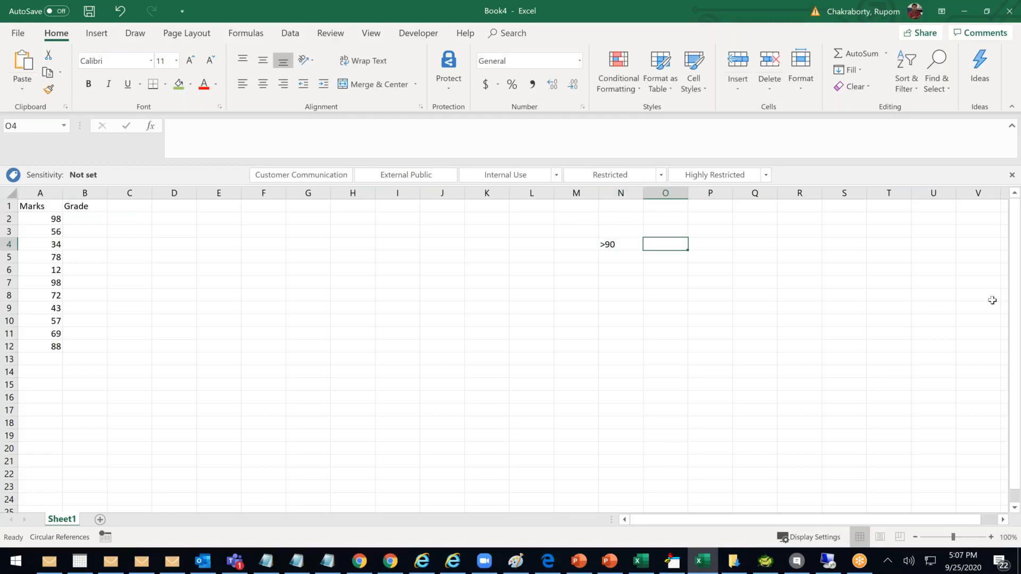
{"action": "type", "text": "A"}
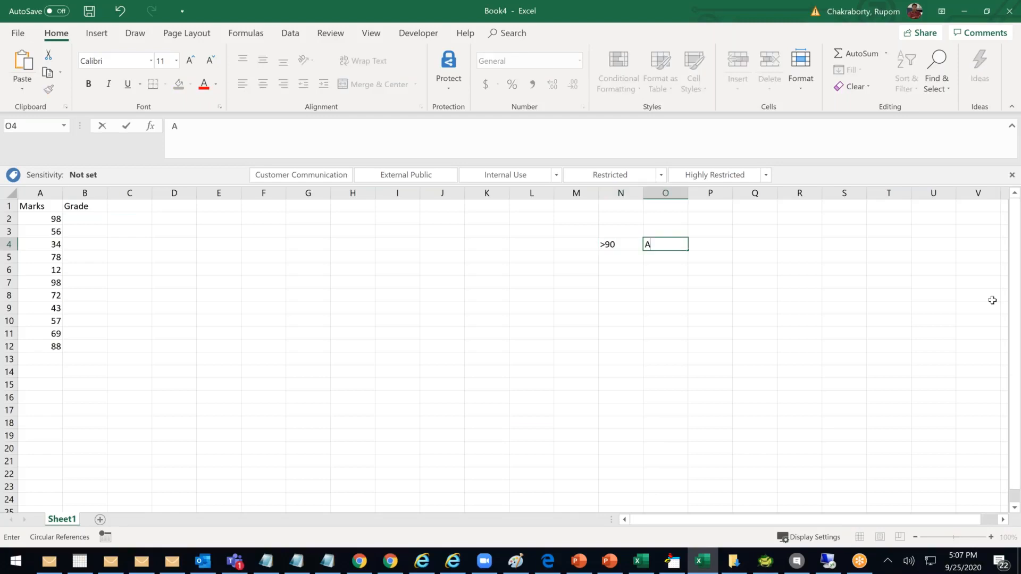
{"action": "left_click", "coordinate": [604, 258]}
{"action": "type", "text": "70-90"}
{"action": "key", "text": "Tab"}
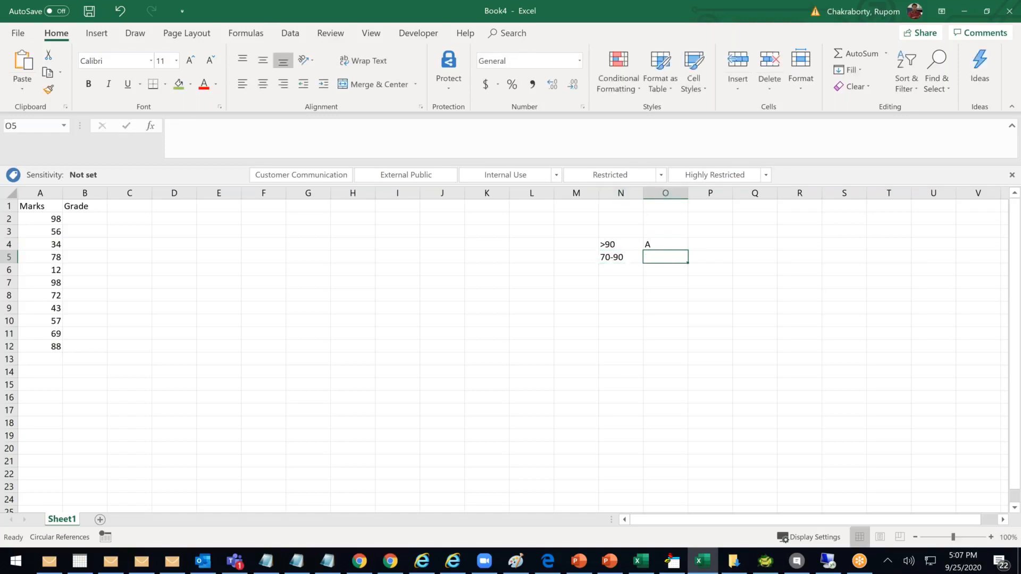
{"action": "type", "text": "B"}
{"action": "left_click", "coordinate": [629, 280]}
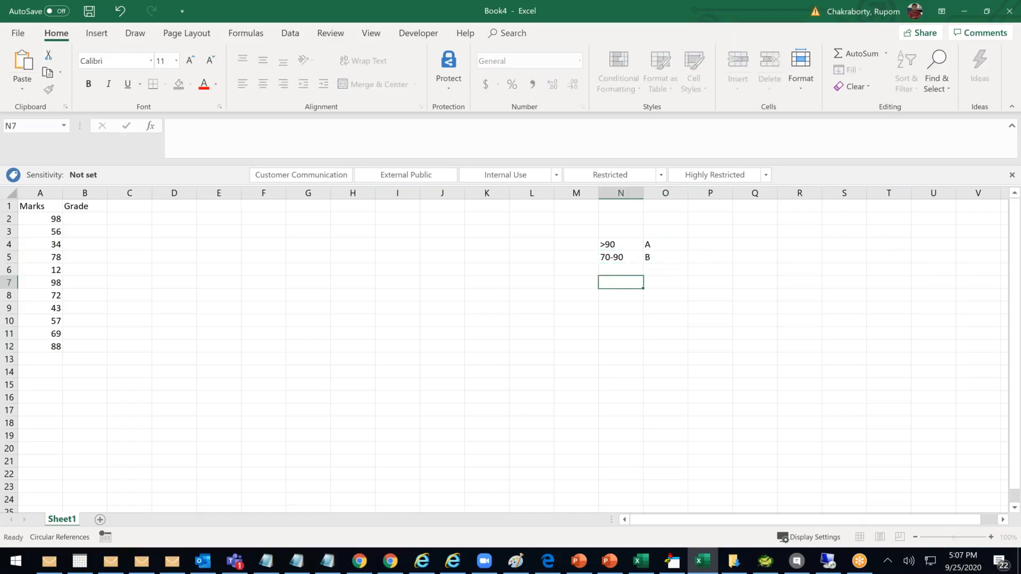
Add the rows 50-70 → C and >50 → D, and change N4 to <90
{"action": "left_click", "coordinate": [621, 266]}
{"action": "type", "text": "50-"}
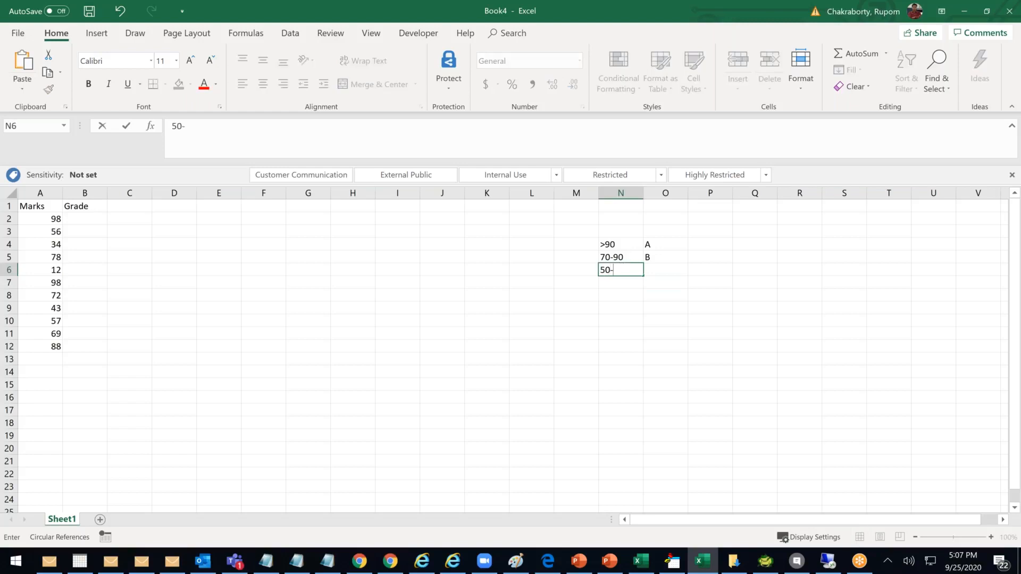
{"action": "type", "text": "70"}
{"action": "key", "text": "Tab"}
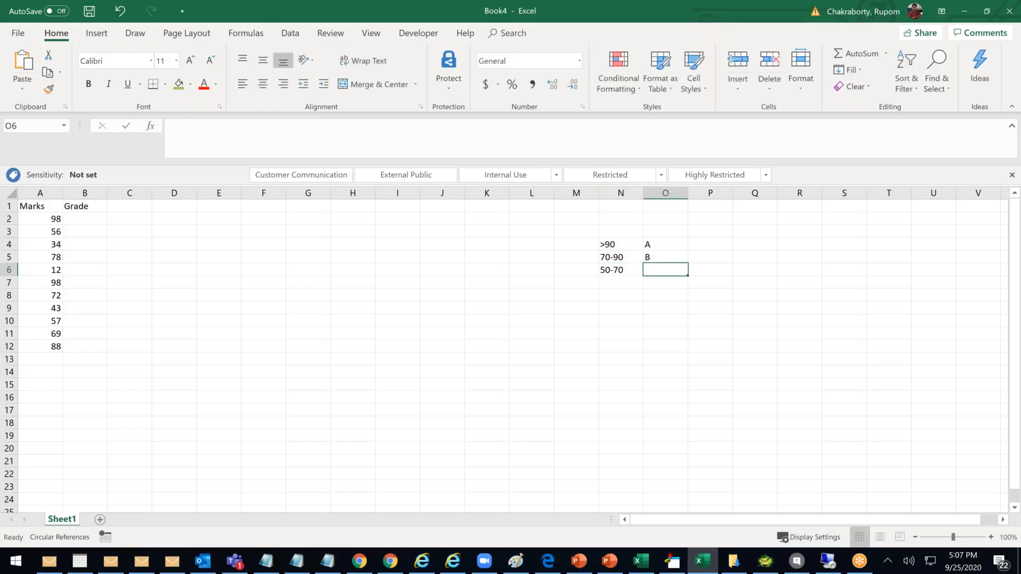
{"action": "type", "text": "C"}
{"action": "key", "text": "Return"}
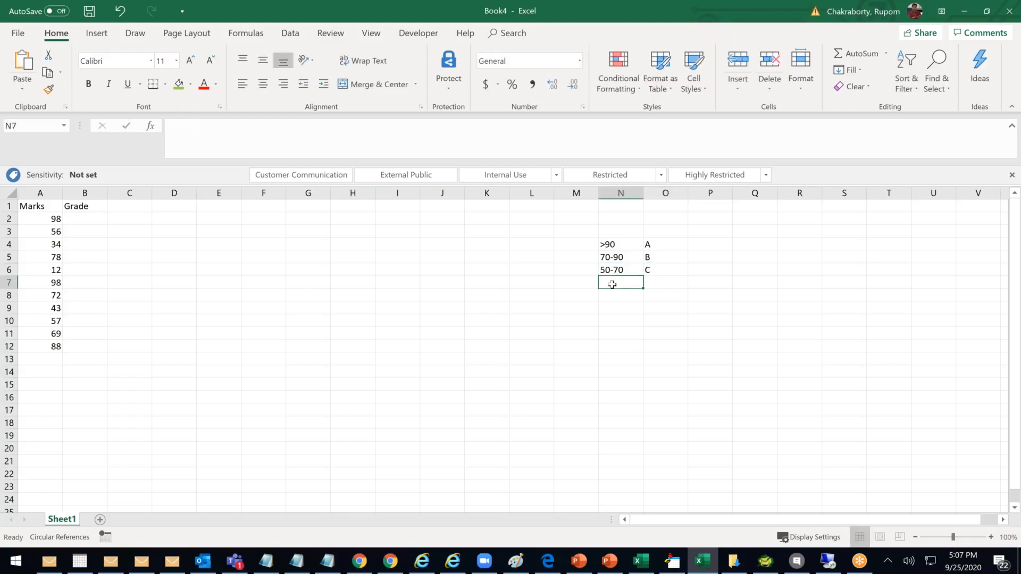
{"action": "type", "text": "<"}
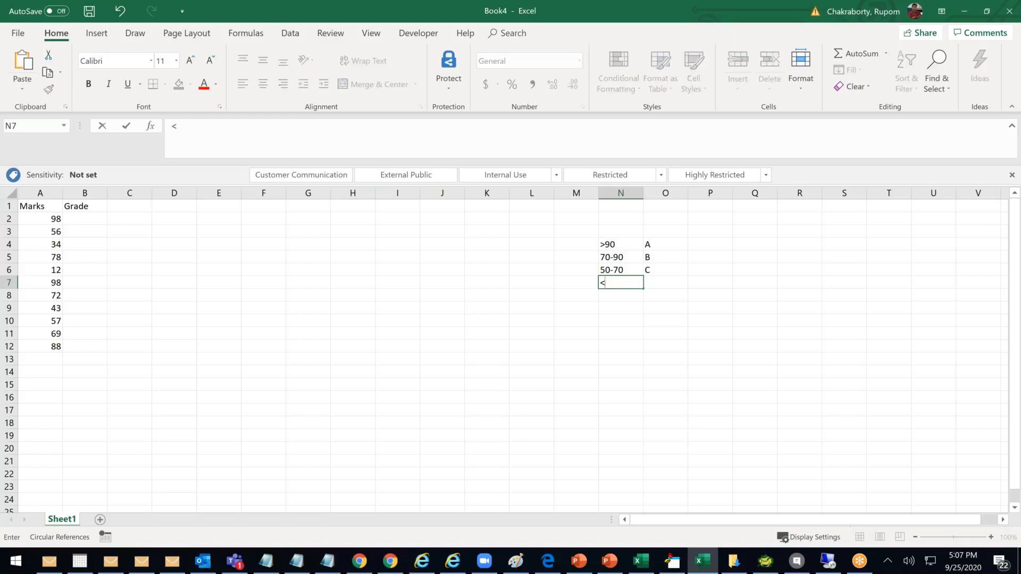
{"action": "double_click", "coordinate": [604, 244]}
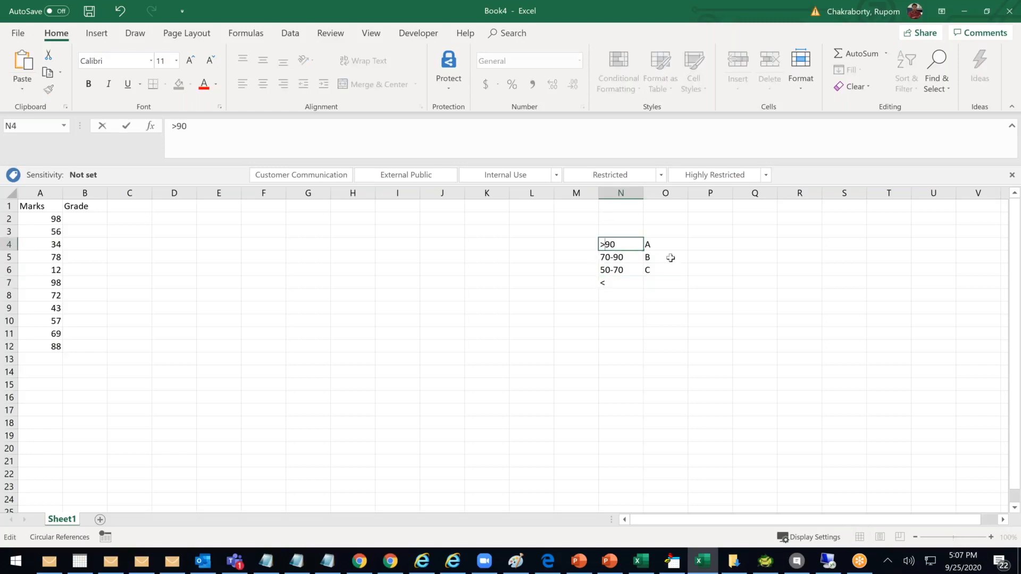
{"action": "key", "text": "BackSpace"}
{"action": "type", "text": "<"}
{"action": "double_click", "coordinate": [622, 282]}
{"action": "key", "text": "BackSpace"}
{"action": "type", "text": ">"}
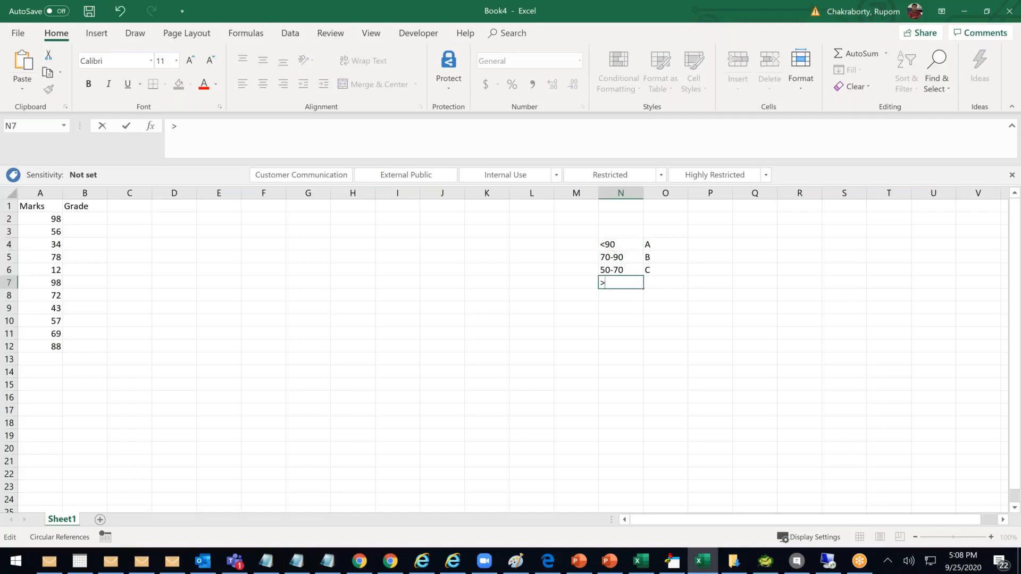
{"action": "type", "text": "50"}
{"action": "left_click", "coordinate": [657, 285]}
{"action": "type", "text": "D"}
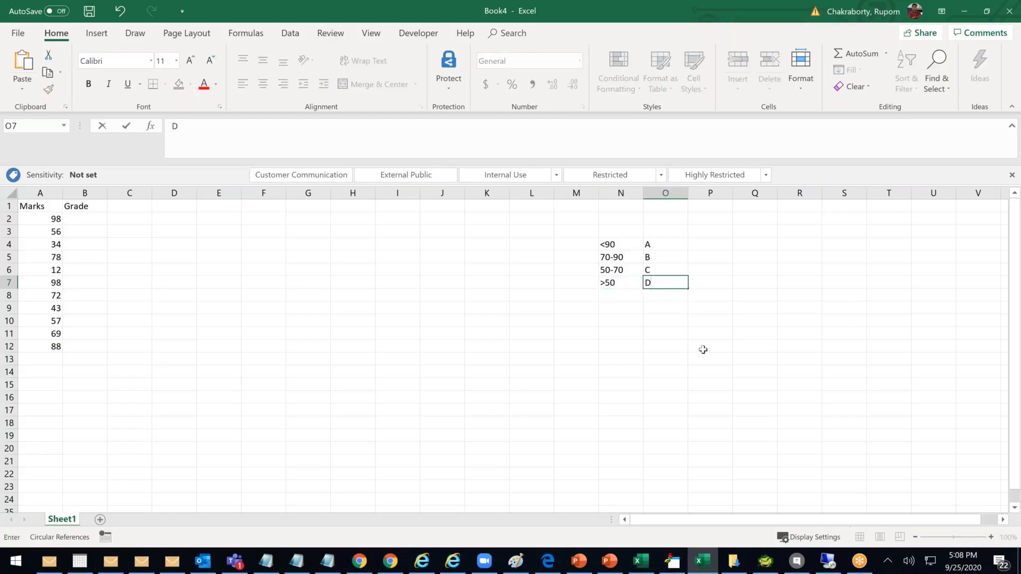
{"action": "left_click", "coordinate": [707, 350]}
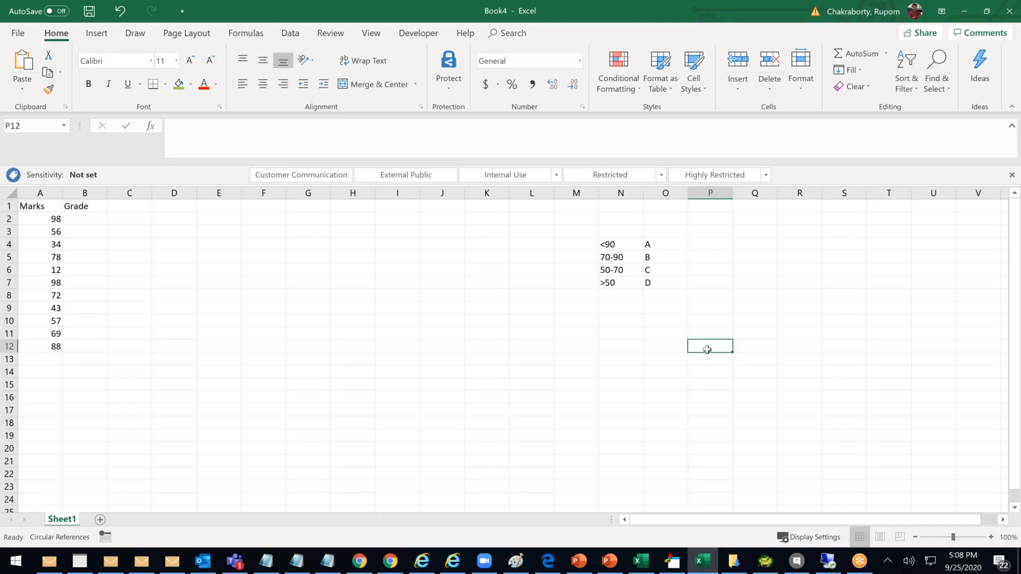
Move the grade key from N4:O7 to G4:H7 and adjust the zoom to view it
{"action": "left_click", "coordinate": [964, 537]}
{"action": "left_click_drag", "start_coordinate": [766, 520], "coordinate": [592, 512]}
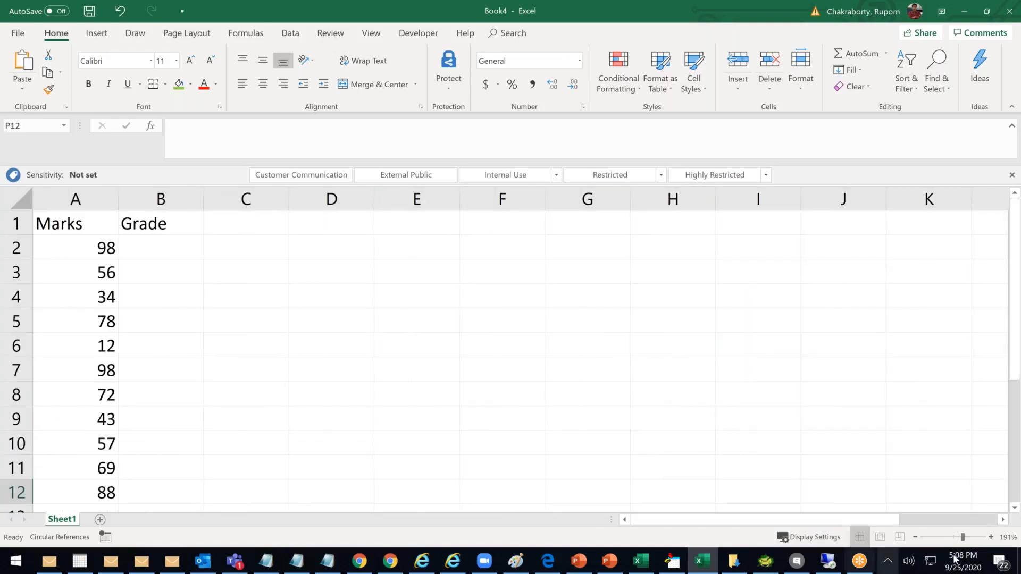
{"action": "left_click", "coordinate": [948, 537]}
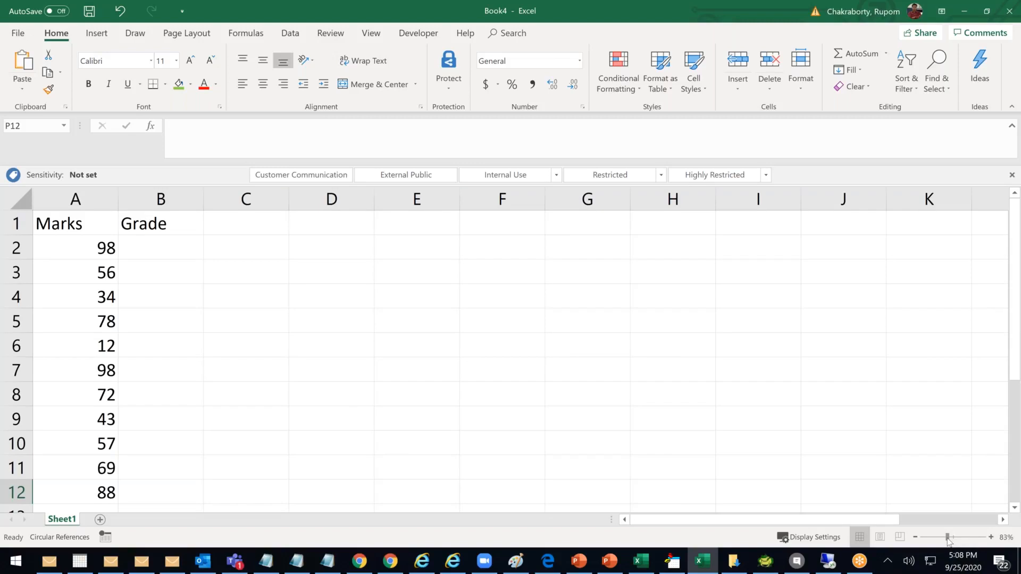
{"action": "left_click_drag", "start_coordinate": [499, 238], "coordinate": [246, 281]}
{"action": "left_click", "coordinate": [955, 537]}
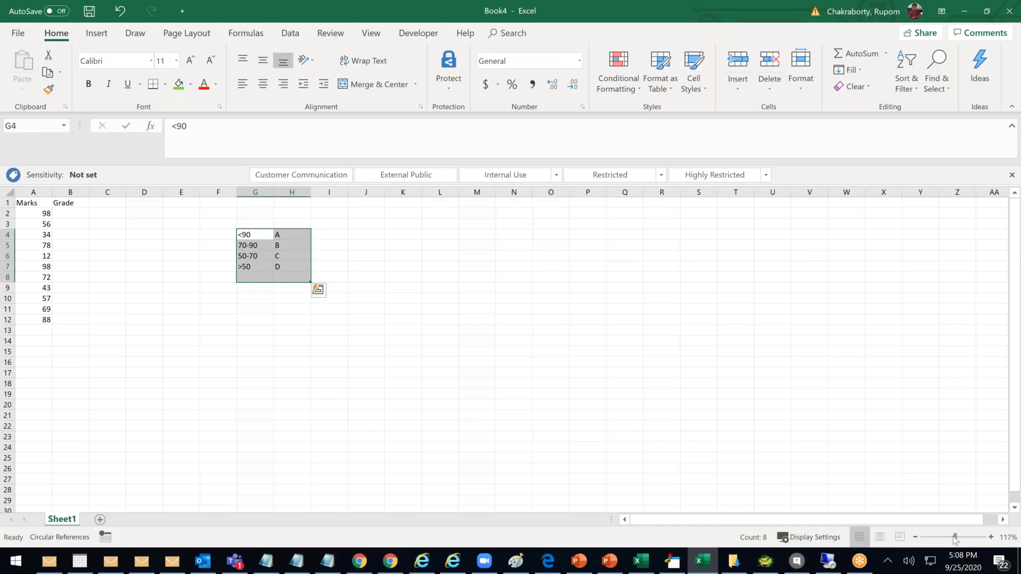
{"action": "left_click", "coordinate": [959, 537]}
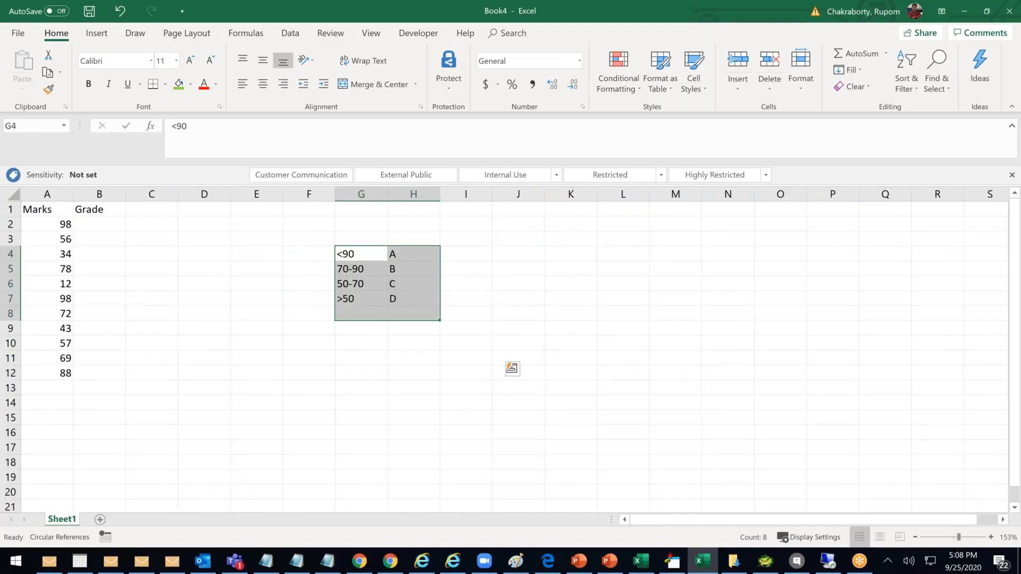
{"action": "left_click", "coordinate": [955, 537]}
{"action": "left_click", "coordinate": [109, 231]}
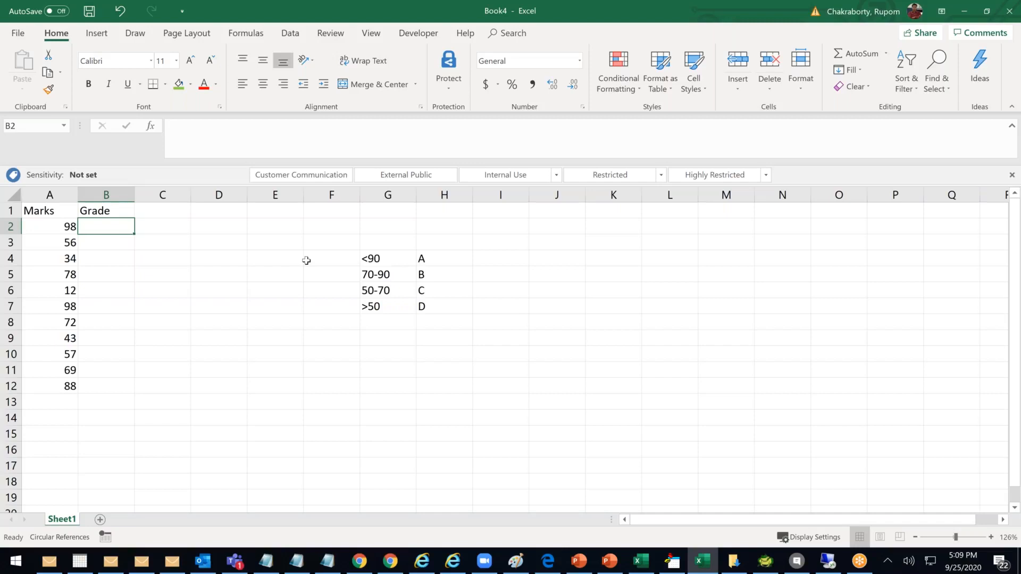
Enter =IF(A2>90,"A","B") in B2, picking A2 as the condition cell
{"action": "type", "text": "="}
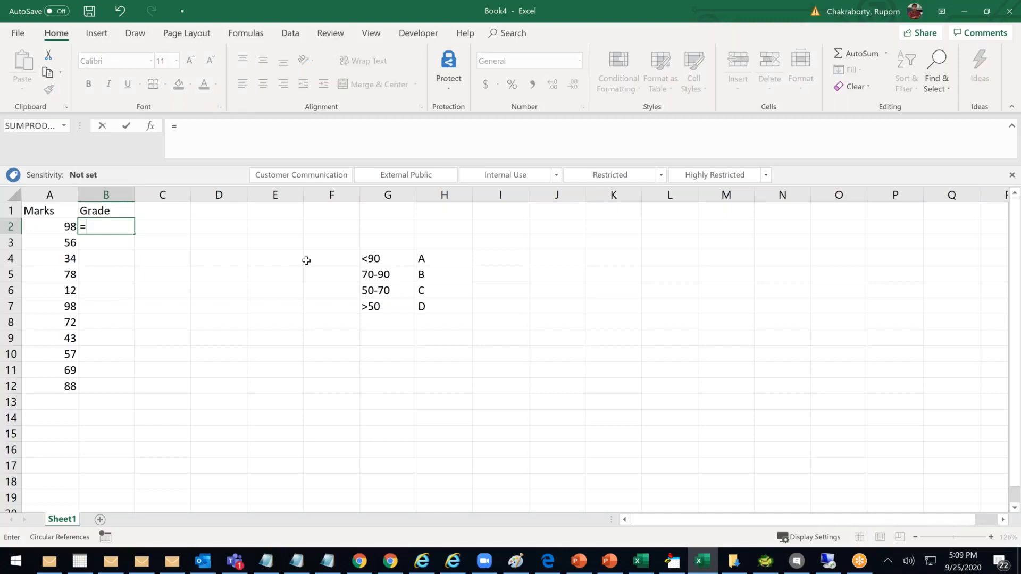
{"action": "type", "text": "IF"}
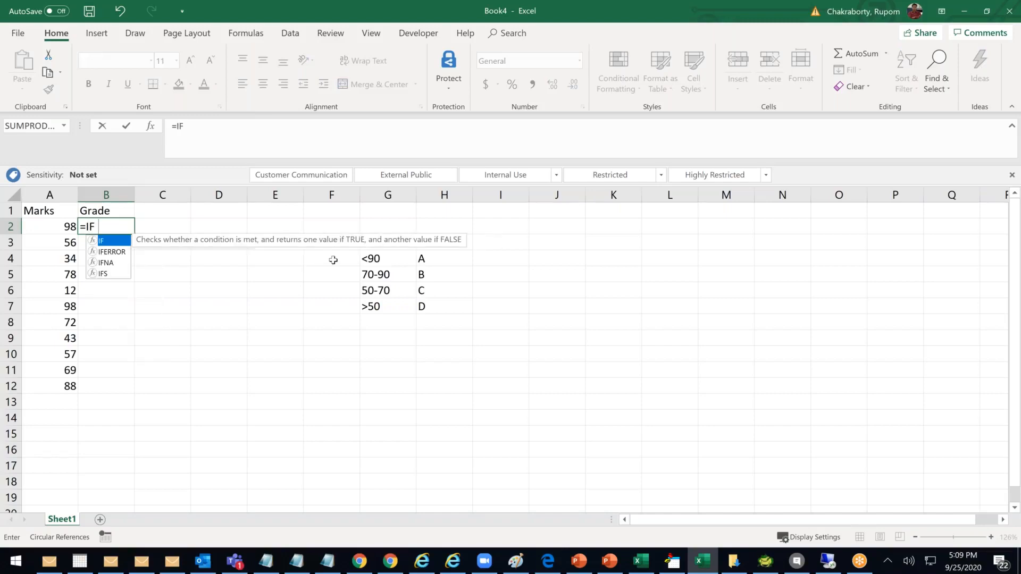
{"action": "type", "text": "("}
{"action": "left_click", "coordinate": [63, 228]}
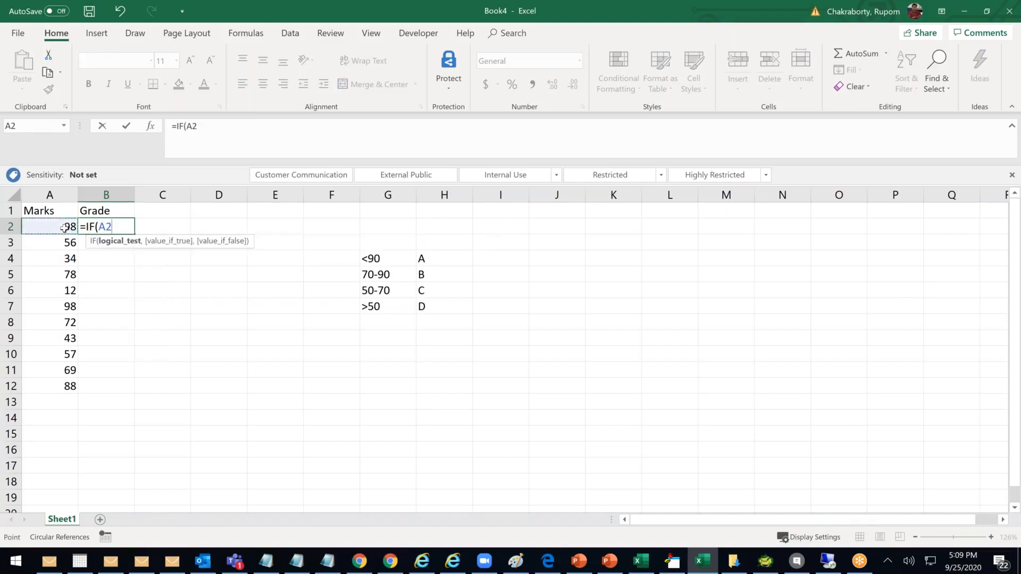
{"action": "type", "text": ">90,"}
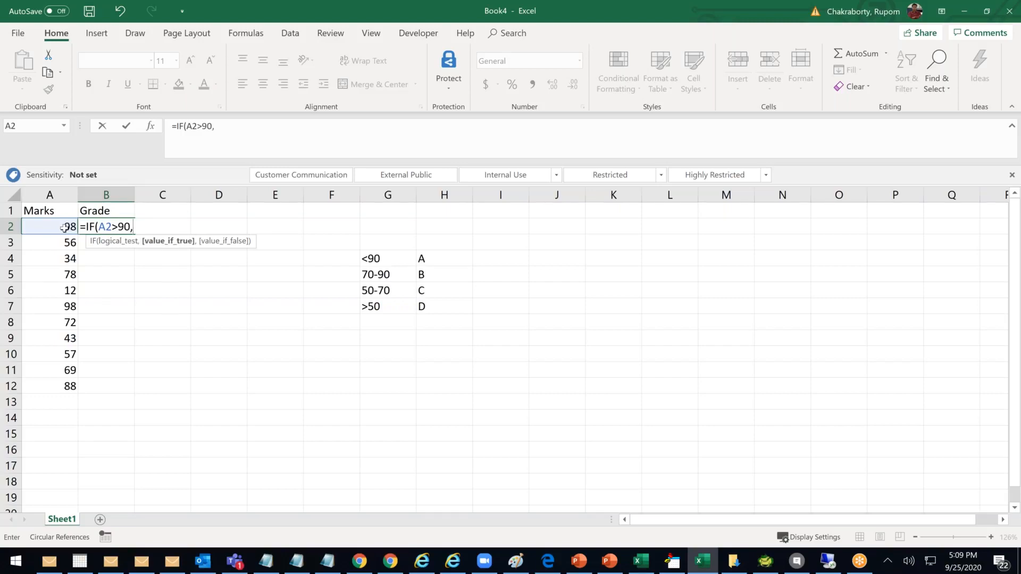
{"action": "type", "text": "\"A\",\"B\")"}
Commit the =IF(A2>90,"A","B") formula in B2 and fill it down to B12
{"action": "key", "text": "Return"}
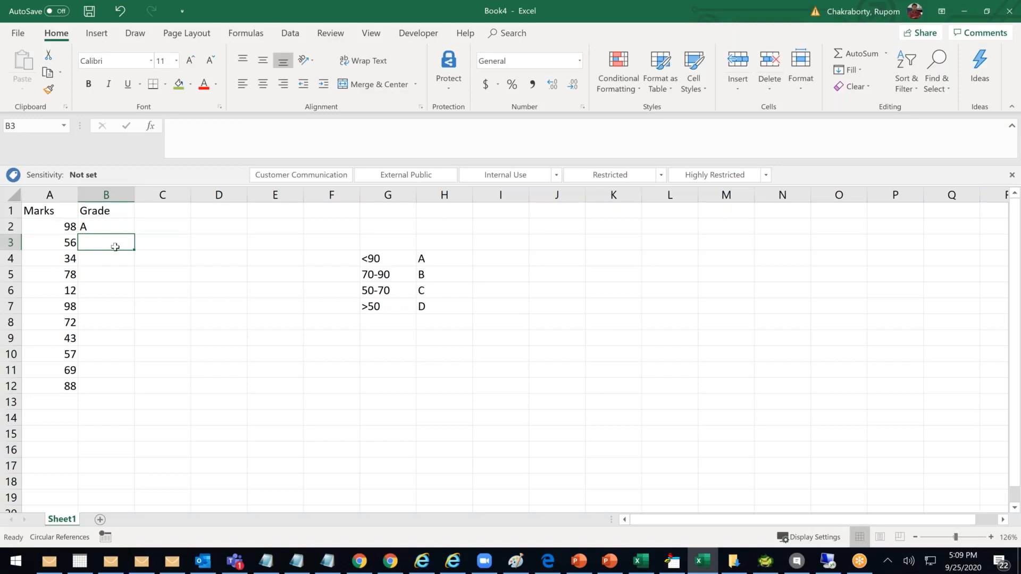
{"action": "left_click", "coordinate": [120, 227]}
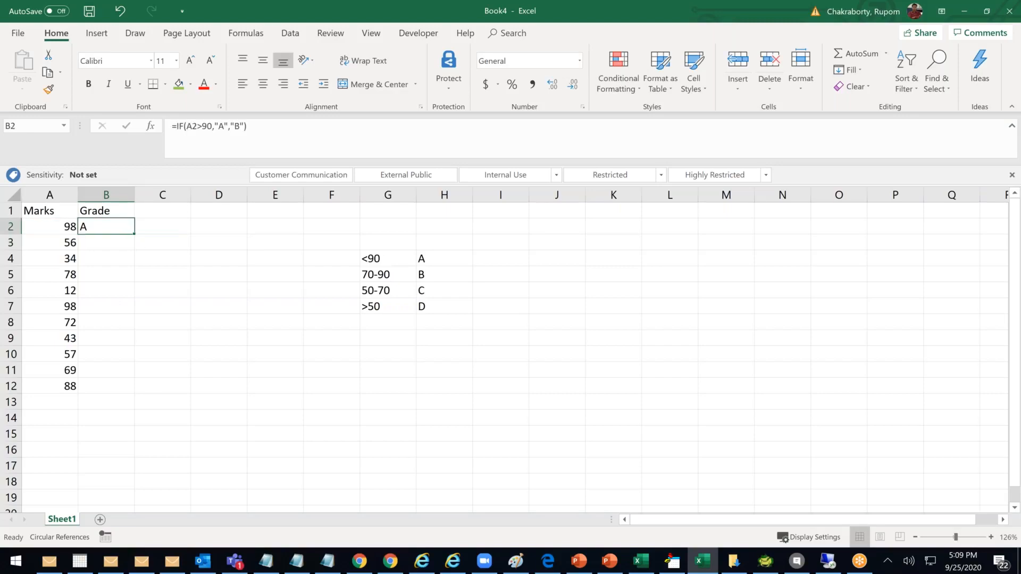
{"action": "double_click", "coordinate": [134, 234]}
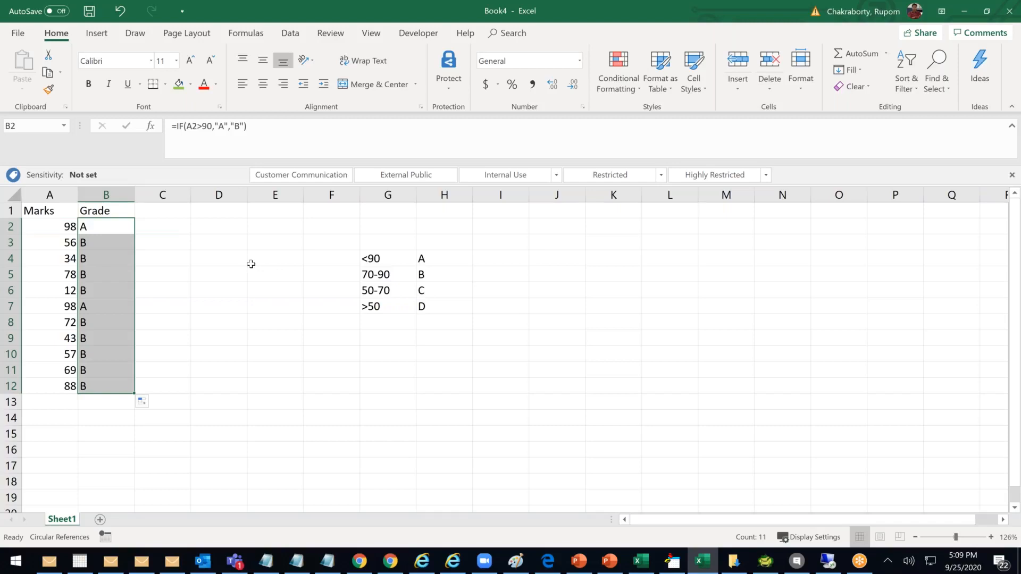
Clear the copied grade formulas from B2:B12
{"action": "left_click", "coordinate": [238, 266]}
{"action": "left_click_drag", "start_coordinate": [106, 243], "coordinate": [131, 386]}
{"action": "key", "text": "BackSpace"}
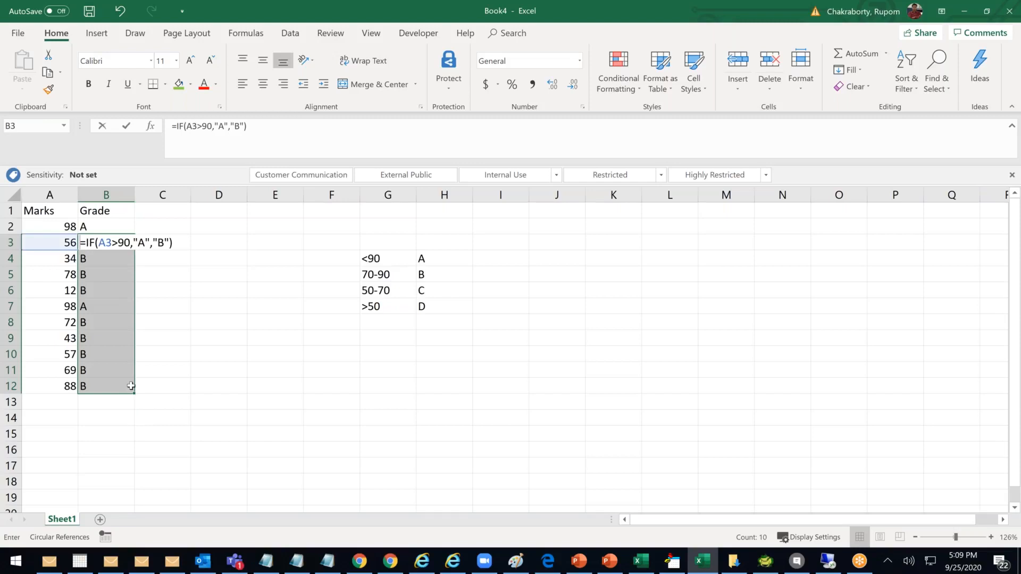
{"action": "left_click", "coordinate": [214, 357]}
{"action": "left_click_drag", "start_coordinate": [113, 242], "coordinate": [119, 383]}
{"action": "key", "text": "Delete"}
{"action": "left_click", "coordinate": [131, 227]}
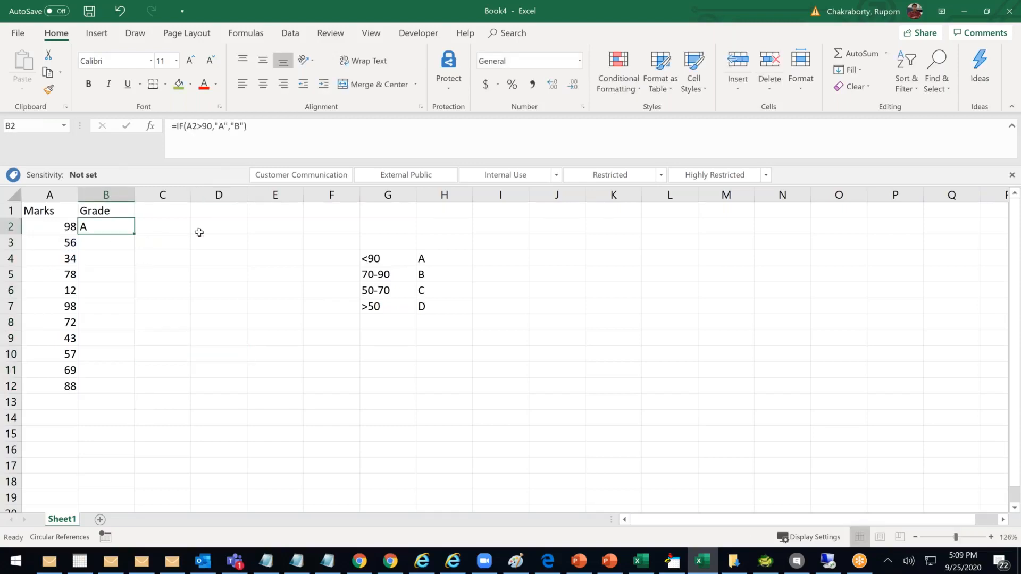
{"action": "key", "text": "Delete"}
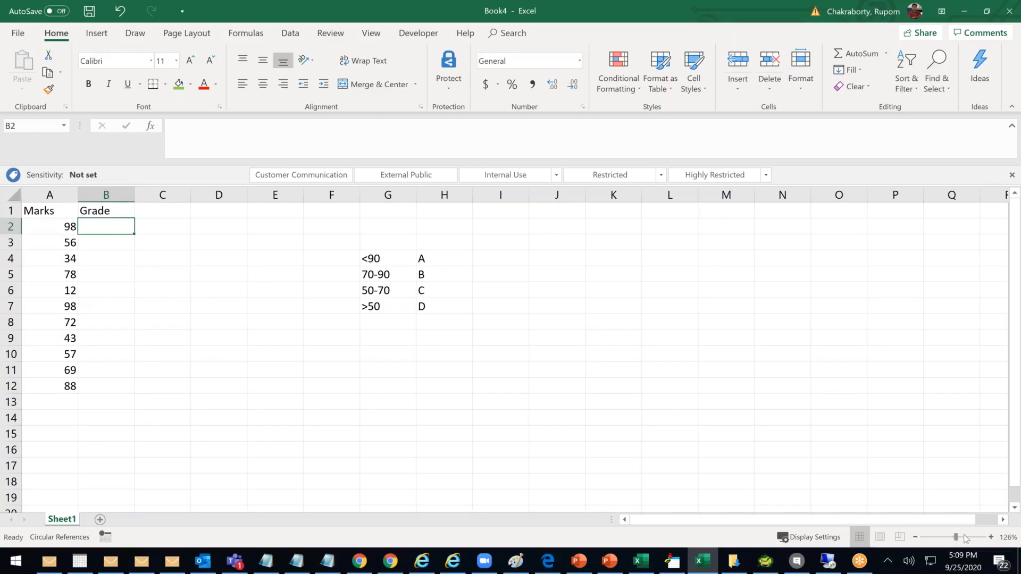
Zoom to 158%, clear the #NAME? error from B2 and retype =IF( there
{"action": "left_click_drag", "start_coordinate": [955, 537], "coordinate": [959, 537]}
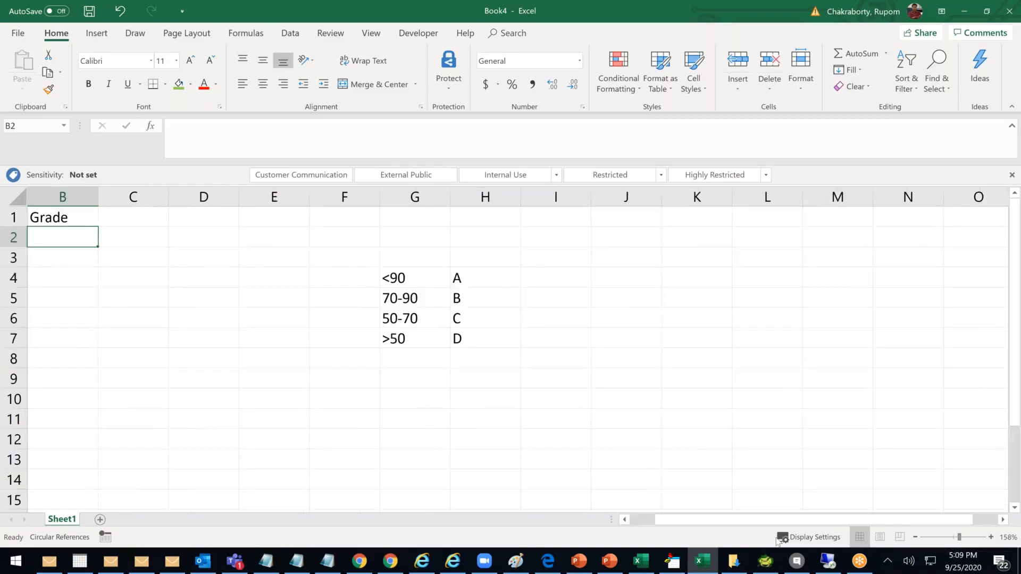
{"action": "left_click", "coordinate": [624, 520]}
{"action": "type", "text": "="}
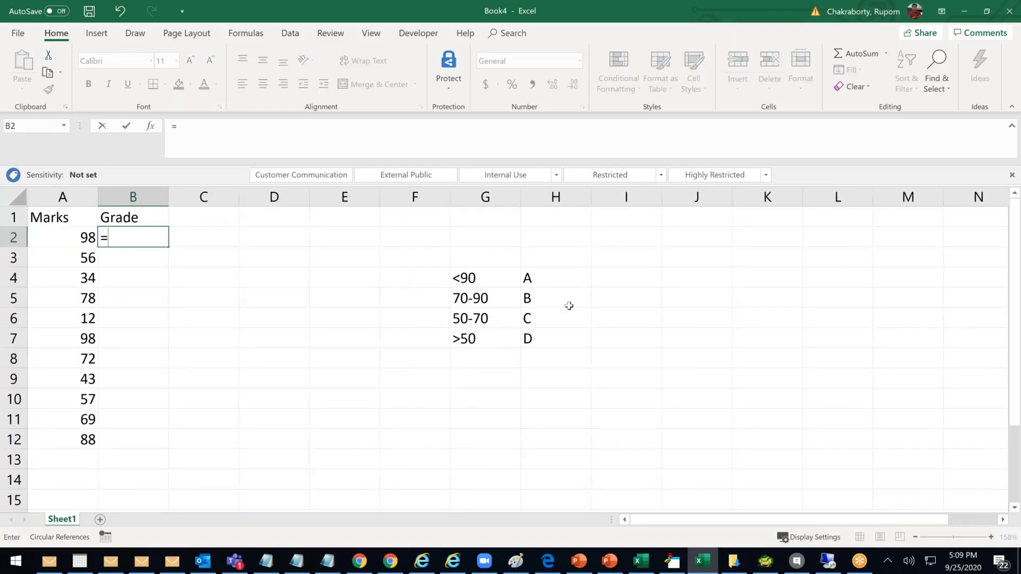
{"action": "type", "text": "IF"}
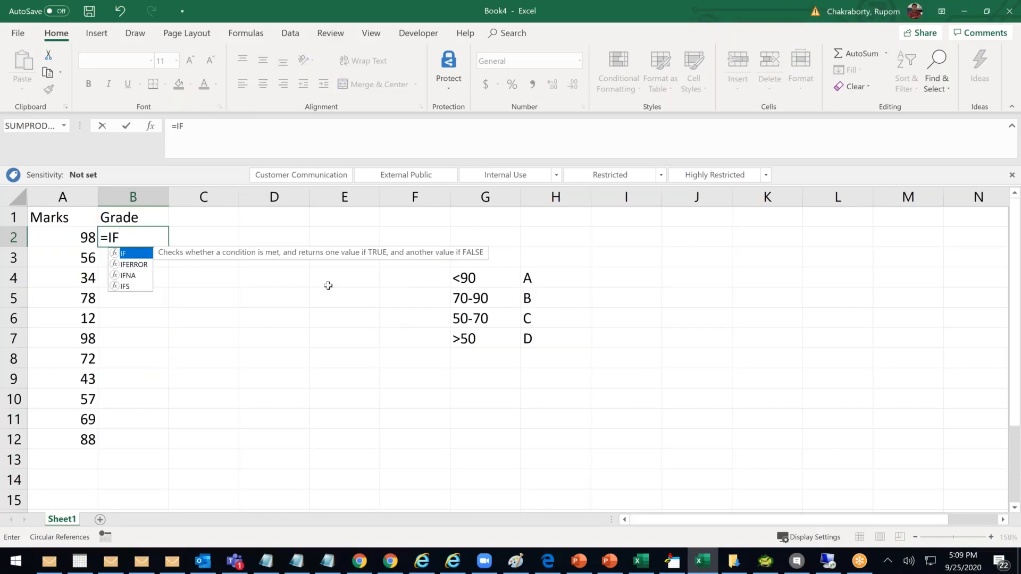
{"action": "left_click", "coordinate": [72, 233]}
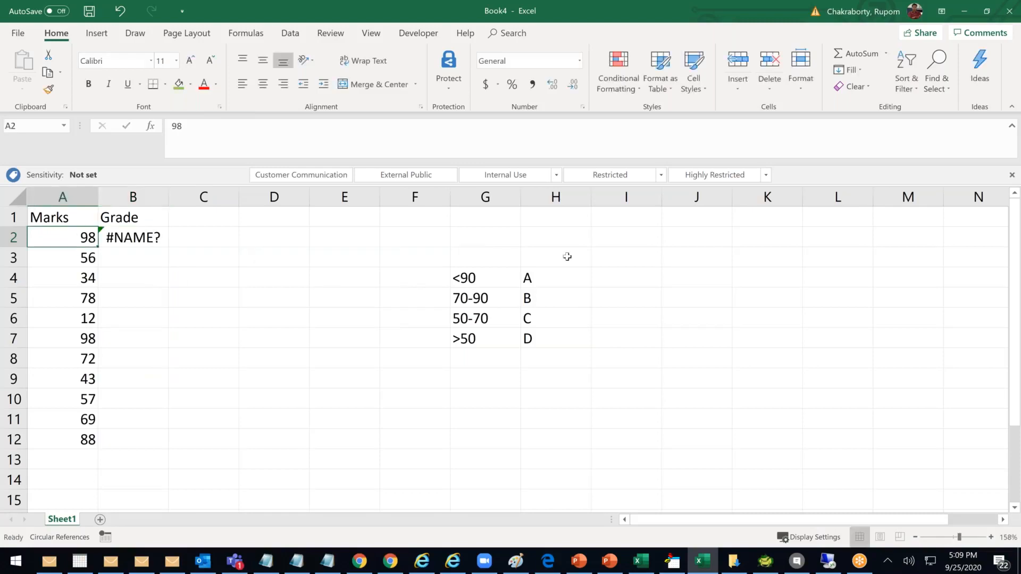
{"action": "left_click", "coordinate": [135, 238]}
{"action": "key", "text": "Delete"}
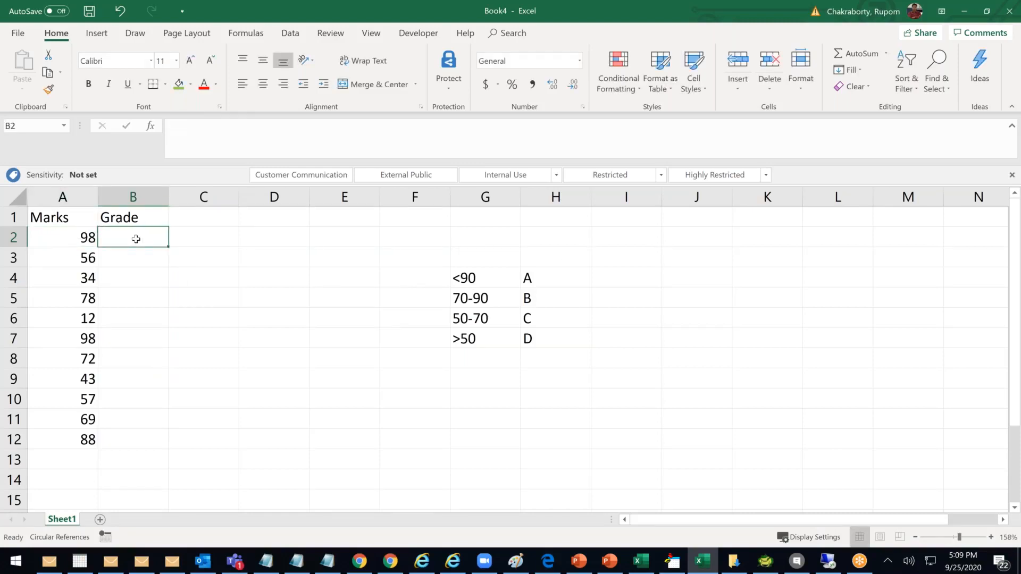
{"action": "type", "text": "=IF("}
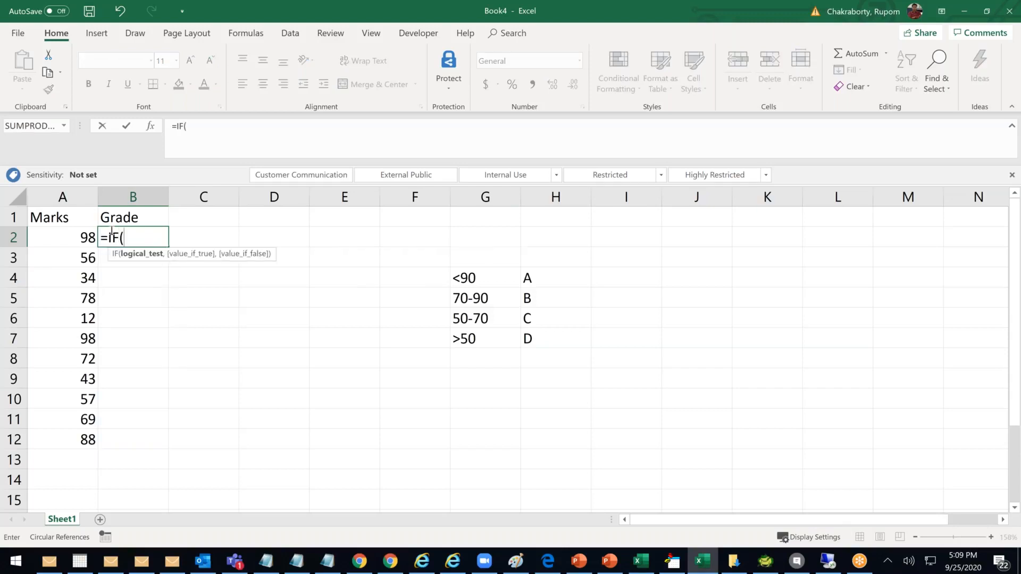
Write =IF(A2>90,"A",IF(AND( in B2 for the top grade band
{"action": "left_click", "coordinate": [77, 237]}
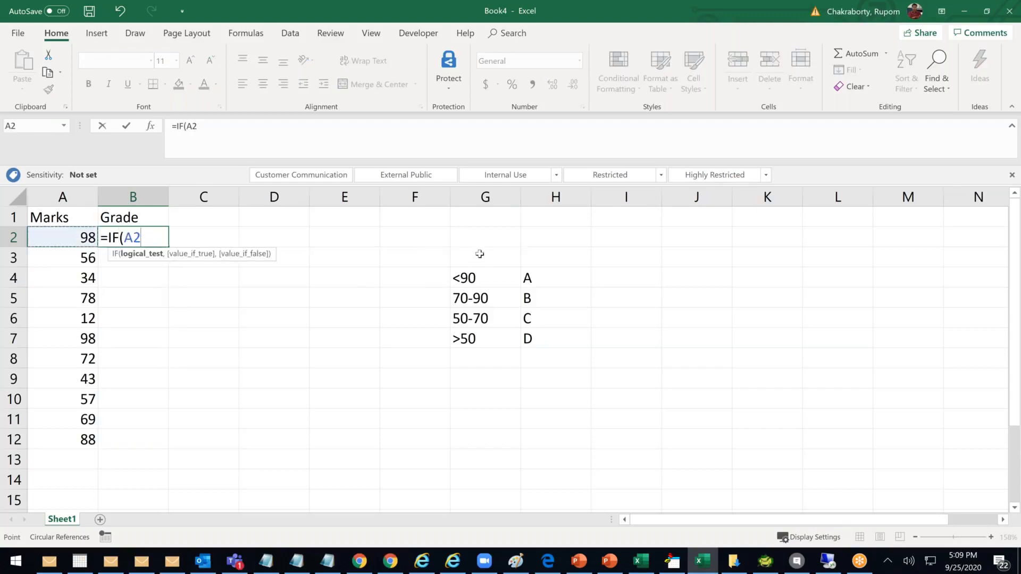
{"action": "type", "text": ">90,\"A"}
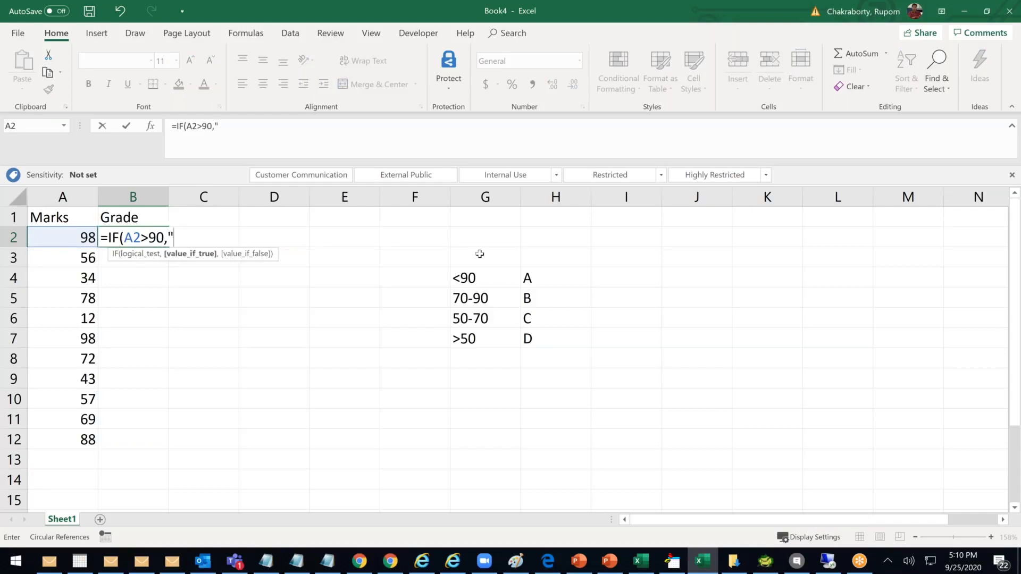
{"action": "type", "text": "\","}
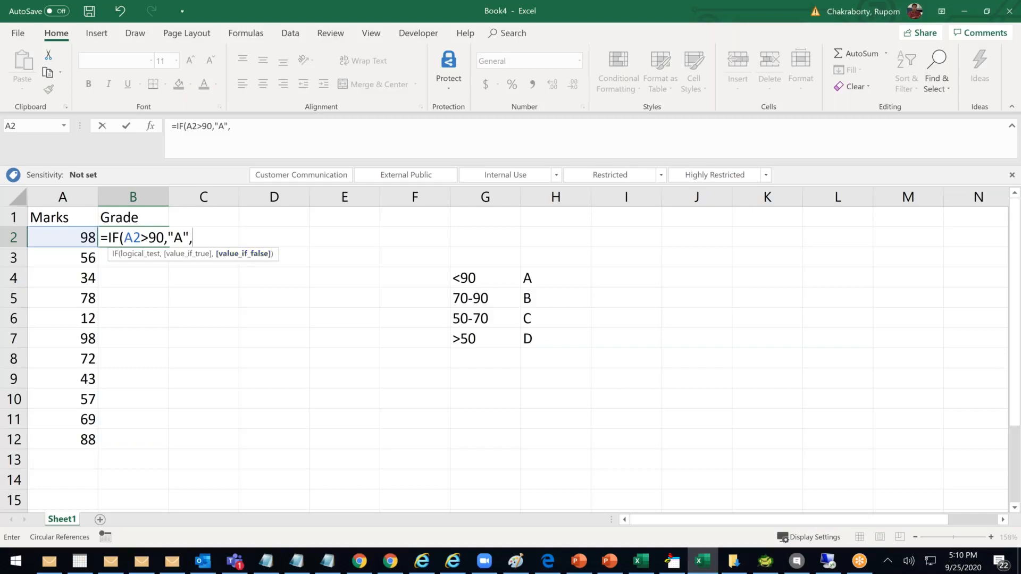
{"action": "type", "text": "IF"}
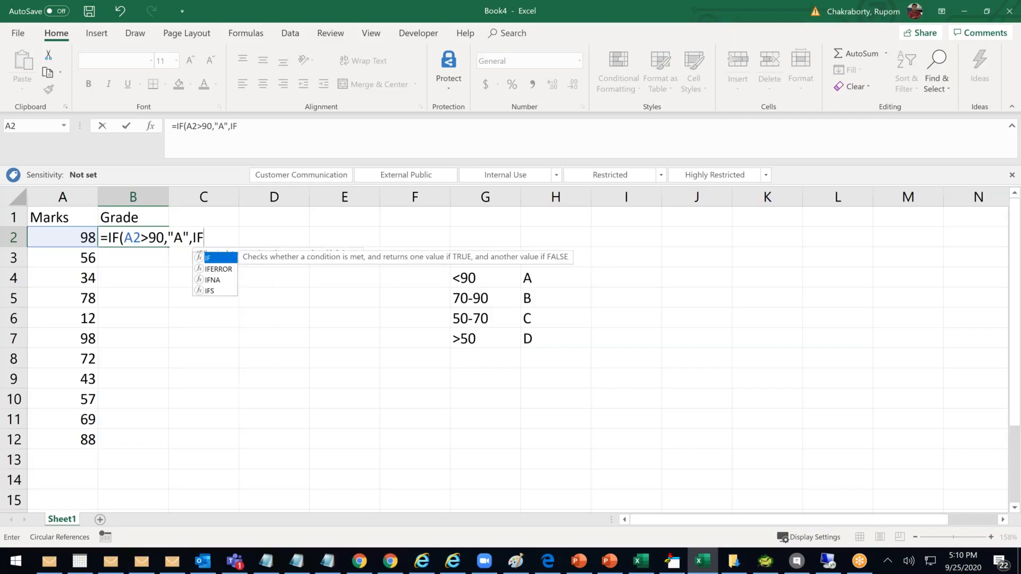
{"action": "type", "text": "("}
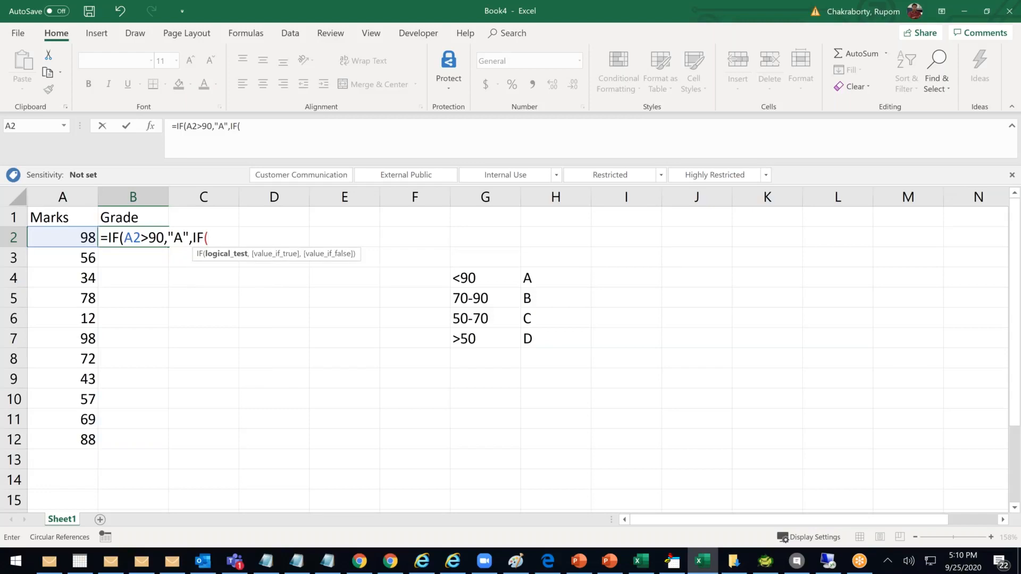
{"action": "type", "text": "ABD"}
{"action": "key", "text": "BackSpace"}
{"action": "key", "text": "BackSpace"}
{"action": "type", "text": "ND"}
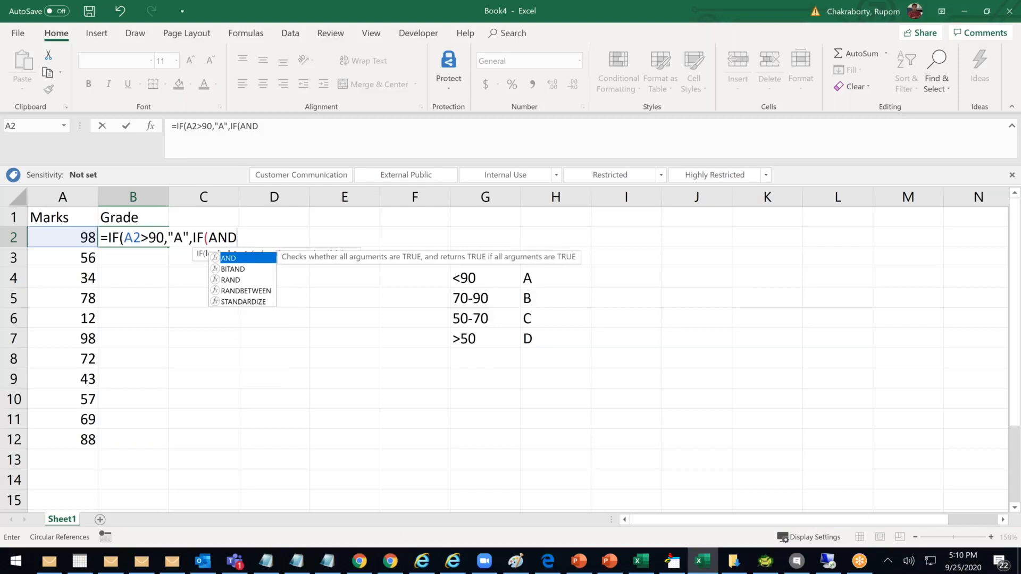
{"action": "type", "text": "("}
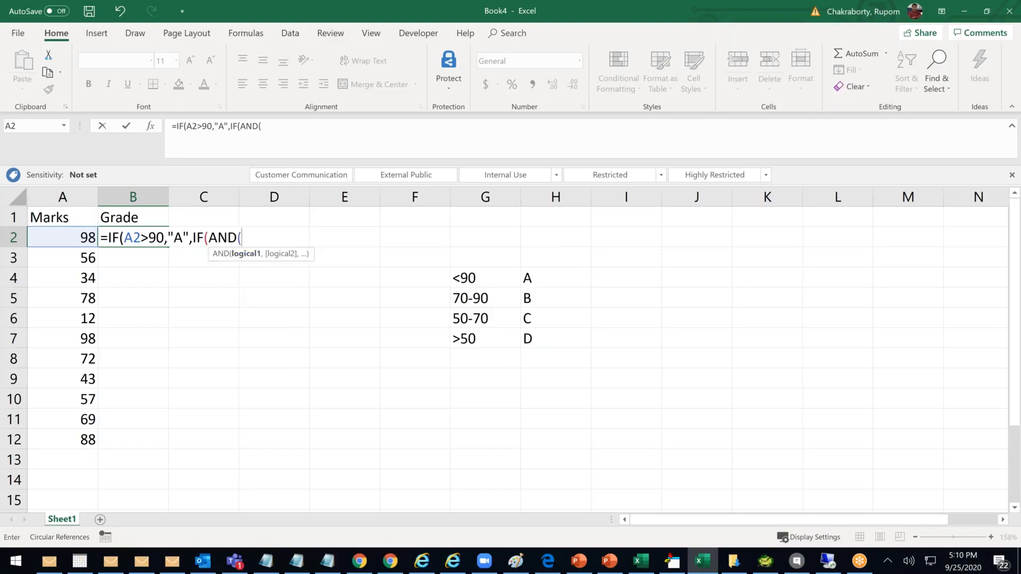
Add the B band AND(A2>=70,A2<90),"B", change >90 to >=90, and start the next IF(AND(
{"action": "left_click", "coordinate": [85, 236]}
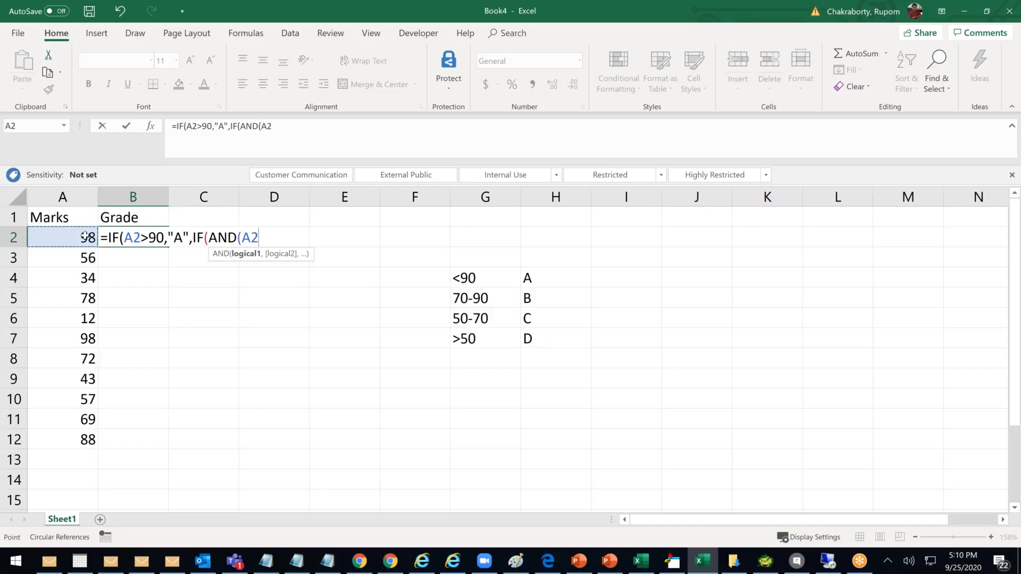
{"action": "type", "text": ">=70,"}
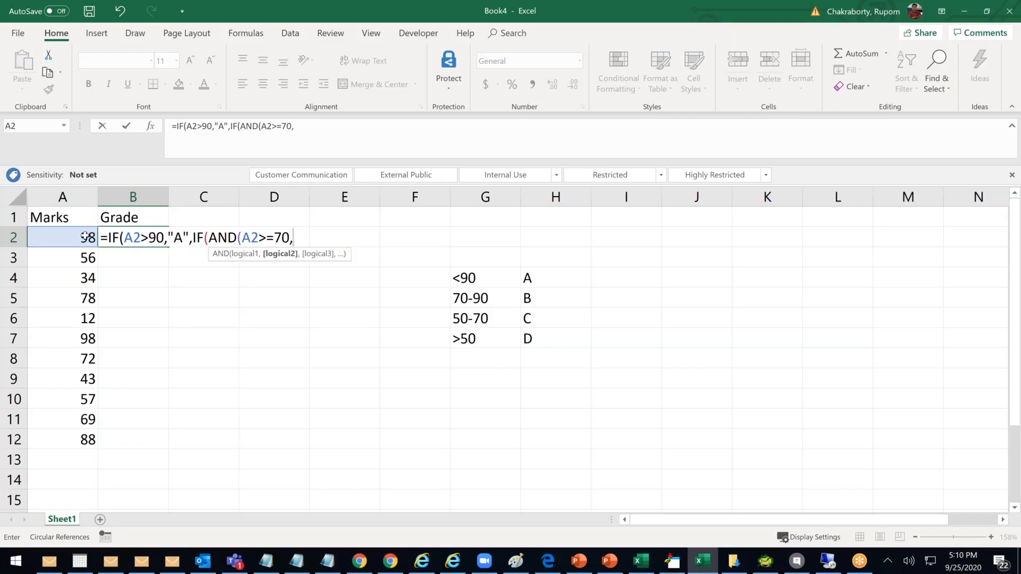
{"action": "left_click", "coordinate": [91, 237]}
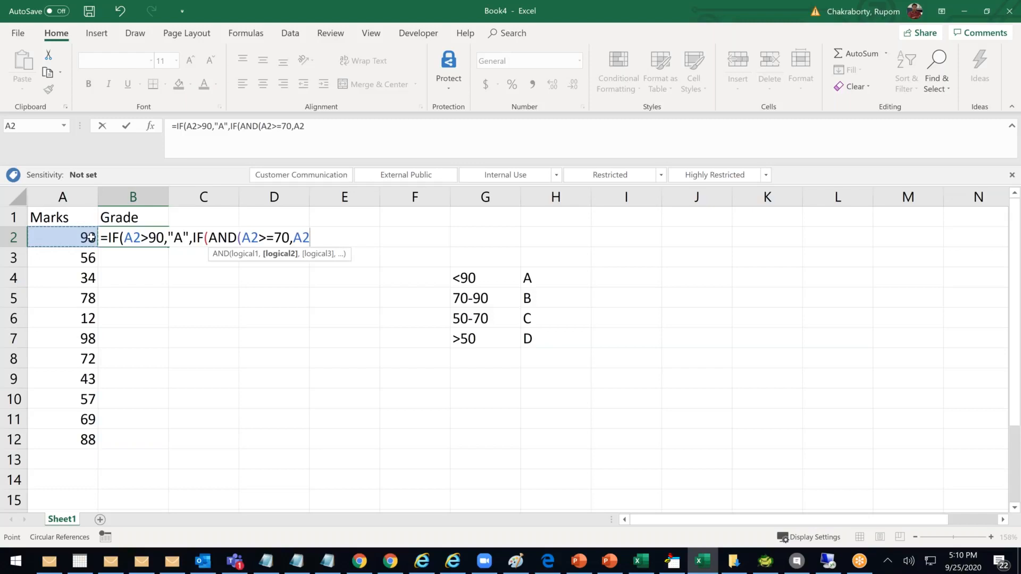
{"action": "type", "text": "<90"}
{"action": "left_click", "coordinate": [152, 238]}
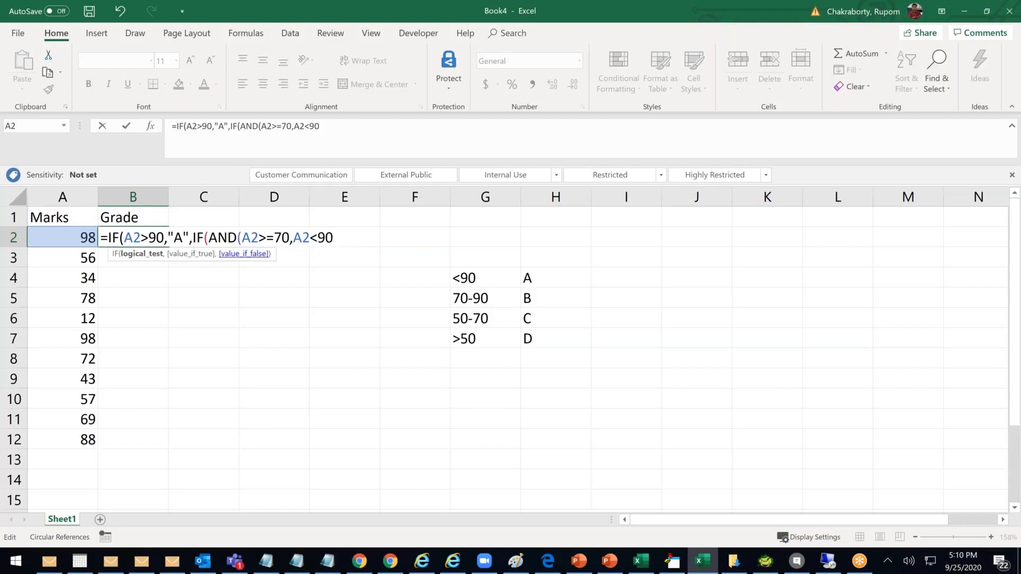
{"action": "type", "text": "="}
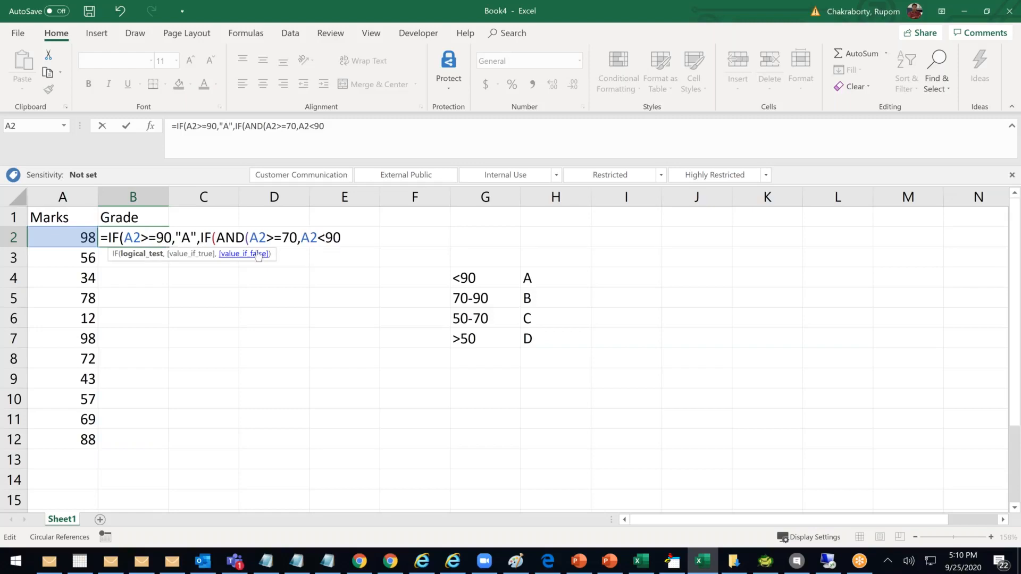
{"action": "left_click", "coordinate": [352, 236]}
{"action": "type", "text": "),\"B"}
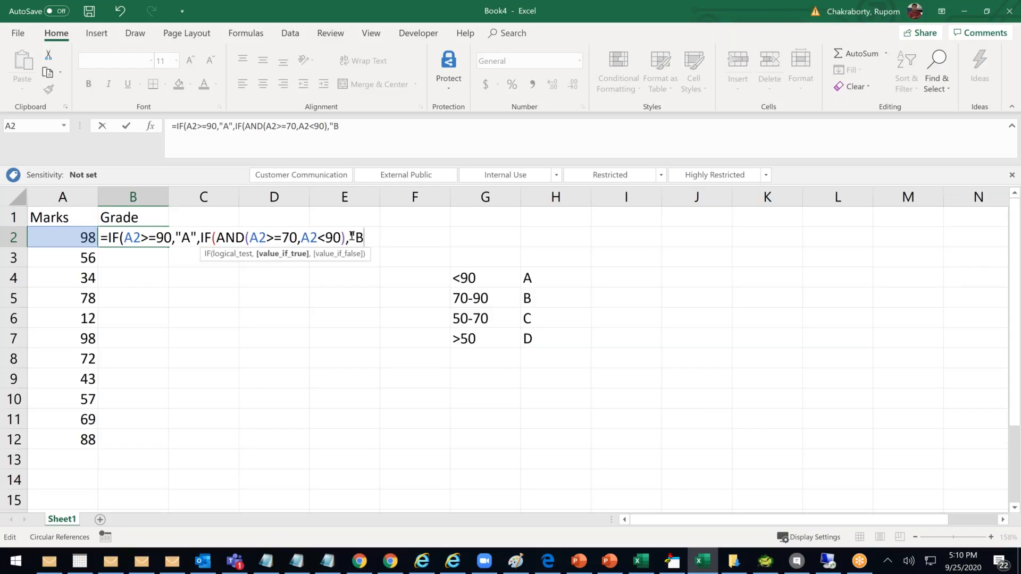
{"action": "type", "text": "\","}
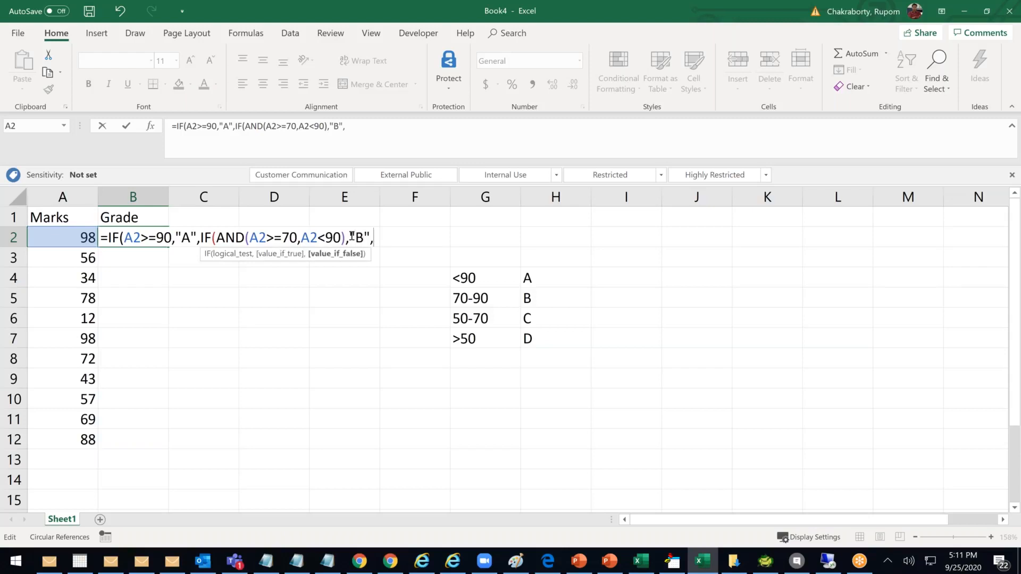
{"action": "type", "text": "IF("}
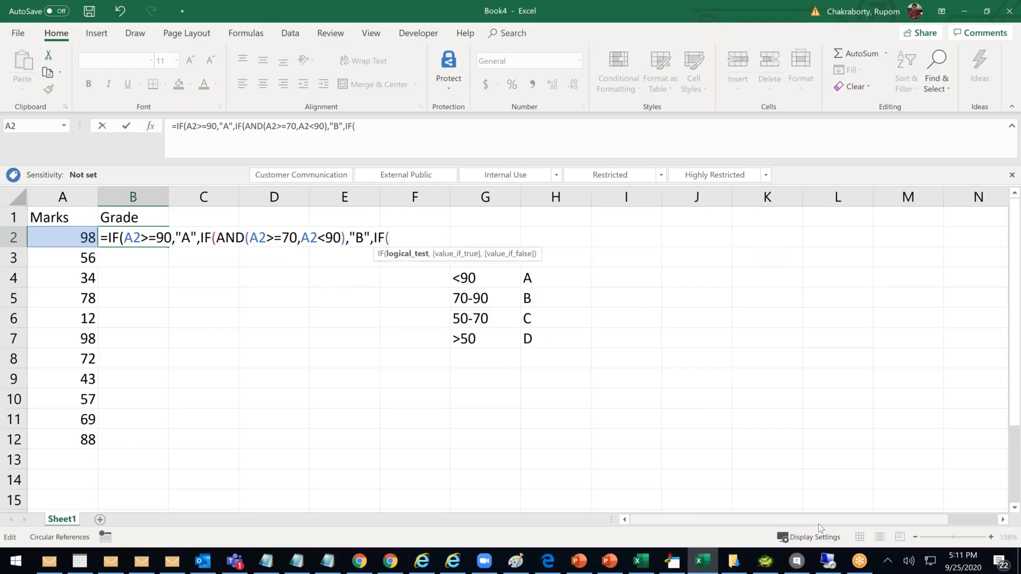
{"action": "type", "text": "AND"}
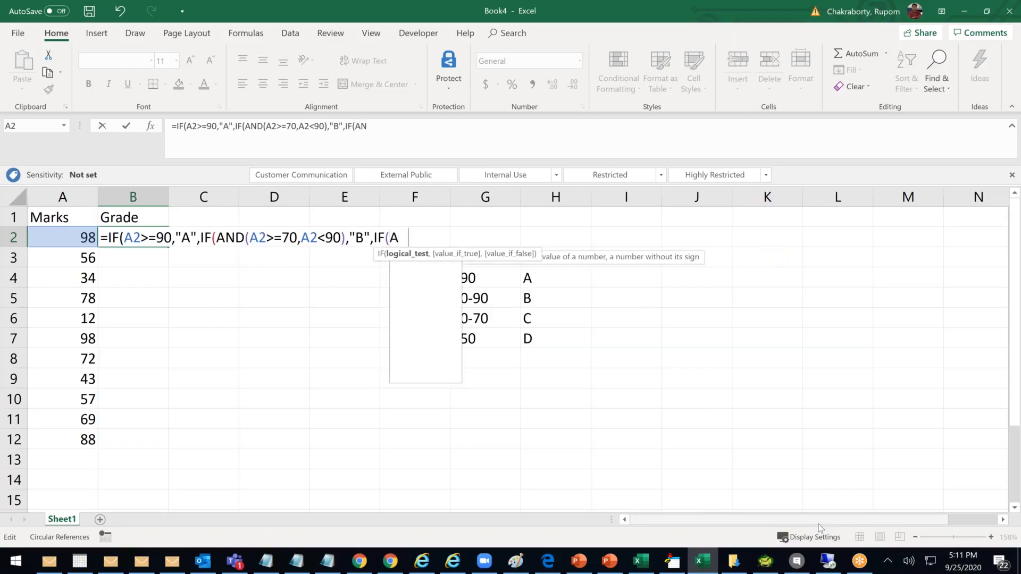
{"action": "type", "text": "("}
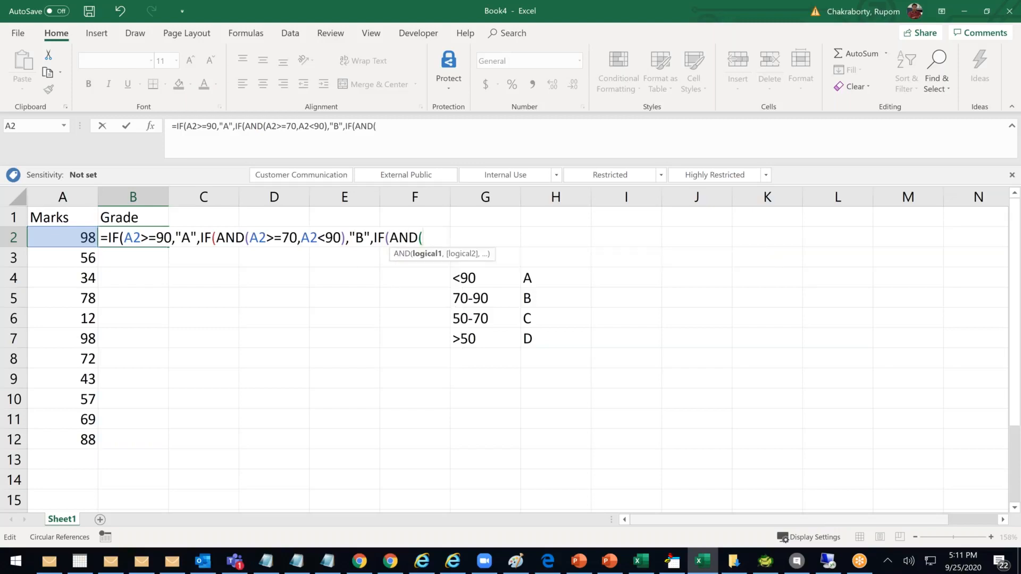
Add the C band AND(A2>=50,A2<70),"C" with "D" as the fallback and close the formula
{"action": "left_click", "coordinate": [61, 238]}
{"action": "type", "text": "?"}
{"action": "key", "text": "BackSpace"}
{"action": "type", "text": ">50"}
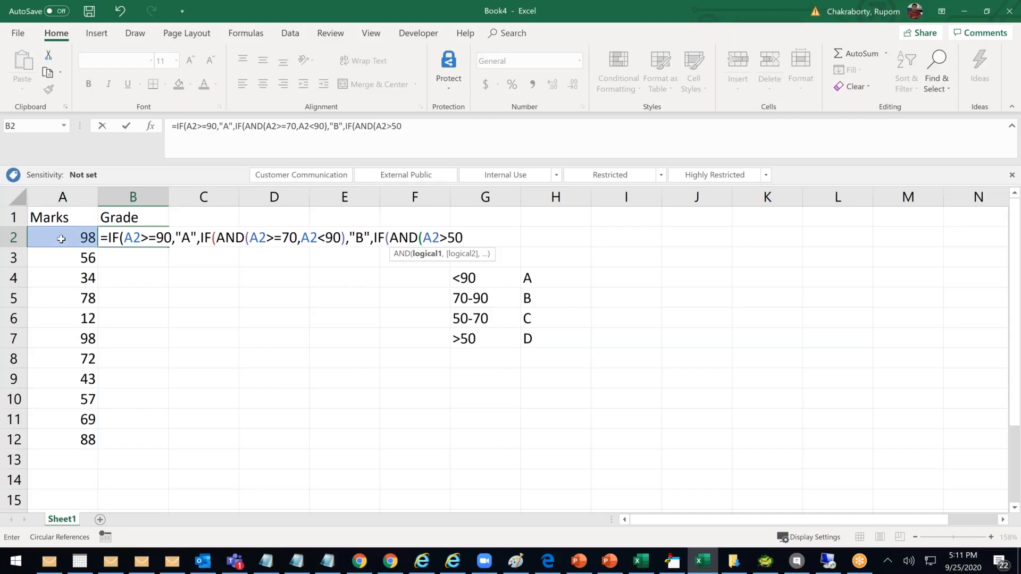
{"action": "type", "text": ","}
{"action": "left_click", "coordinate": [81, 237]}
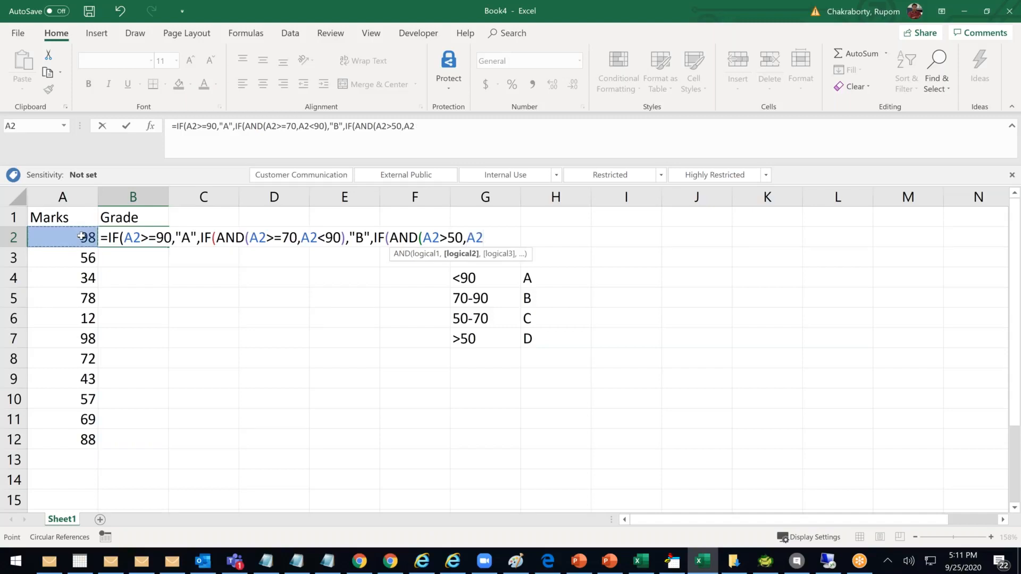
{"action": "type", "text": ">"}
{"action": "key", "text": "BackSpace"}
{"action": "type", "text": "<70"}
{"action": "left_click", "coordinate": [448, 237]}
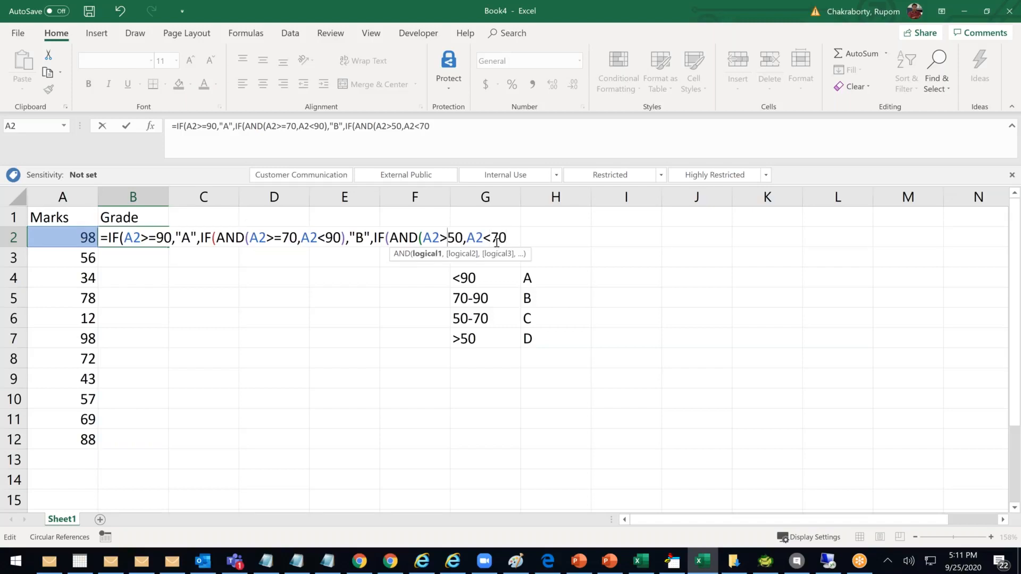
{"action": "type", "text": "="}
{"action": "key", "text": "End"}
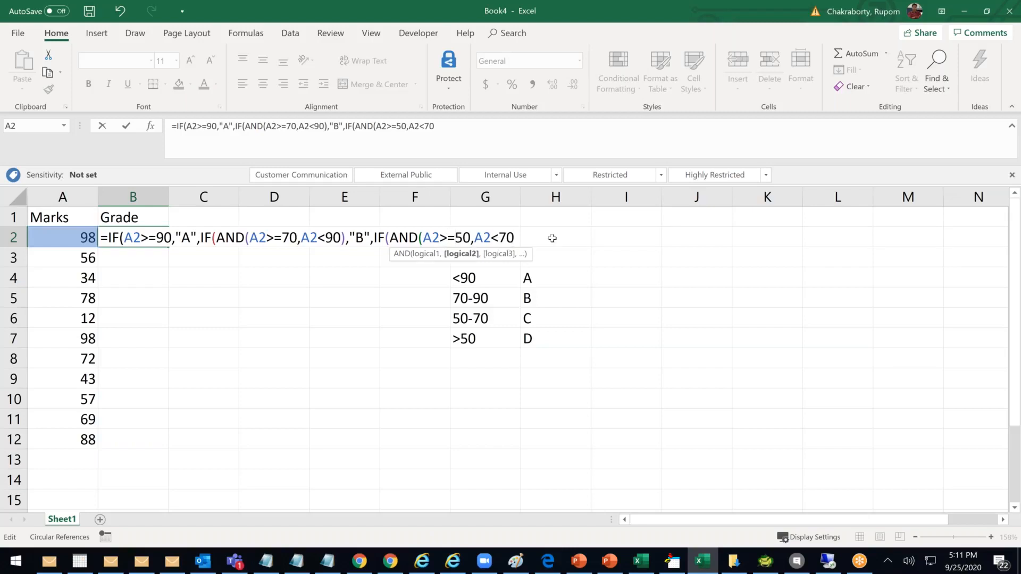
{"action": "type", "text": "),"}
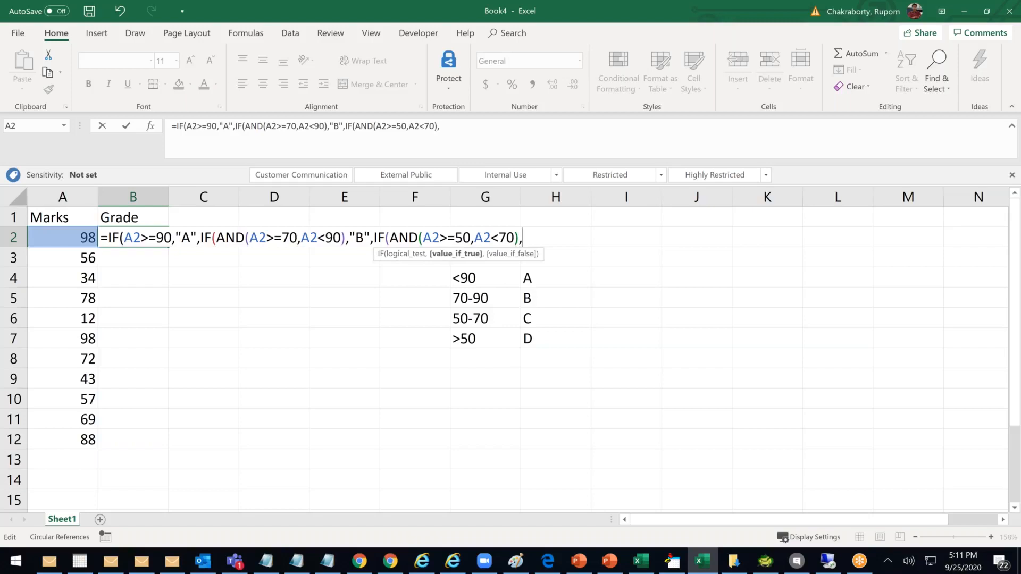
{"action": "type", "text": "\"C\","}
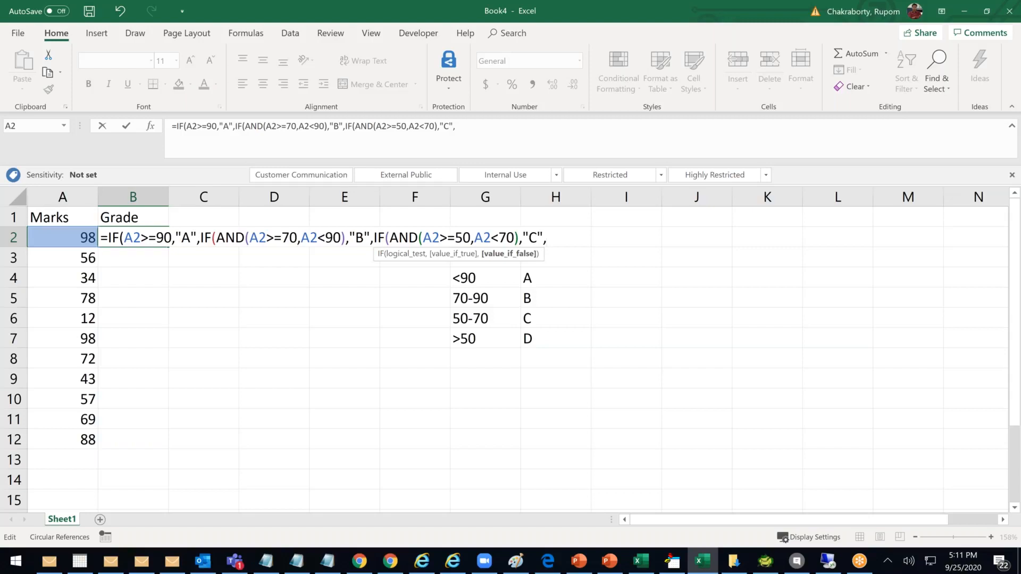
{"action": "type", "text": "\"D\")"}
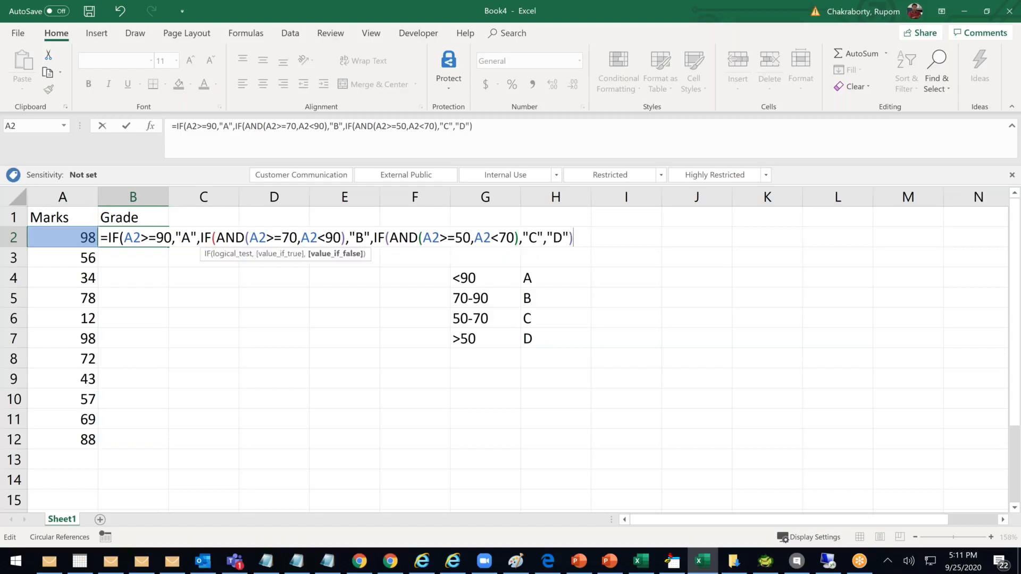
{"action": "type", "text": ")"}
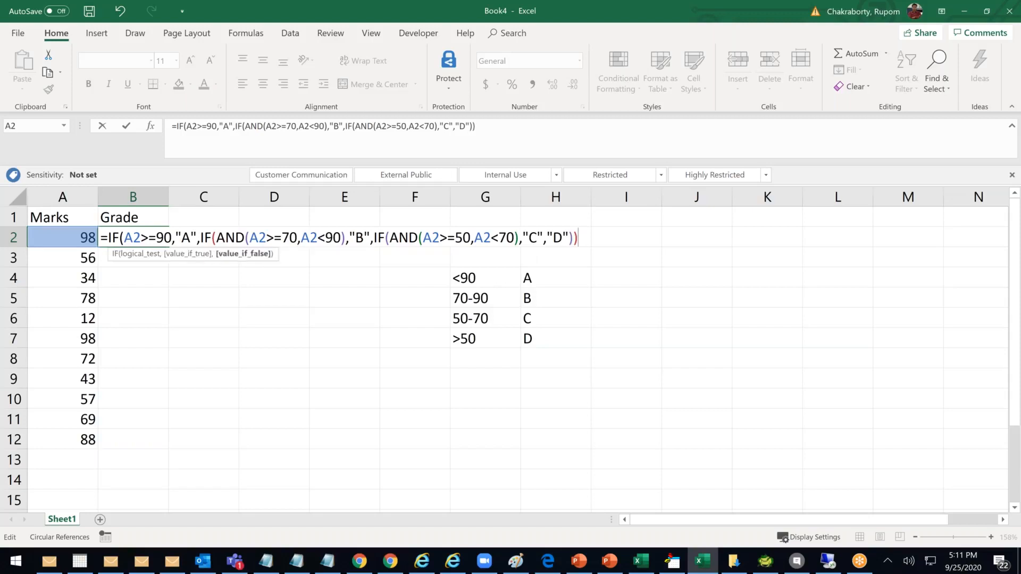
{"action": "type", "text": ")"}
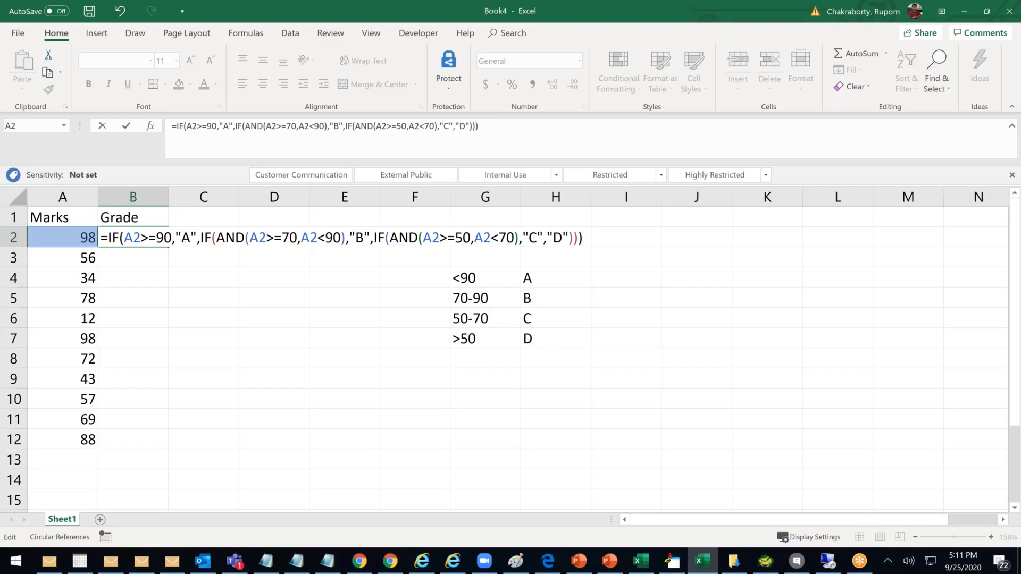
Commit the nested Grade formula in B2 and fill it down to B12
{"action": "key", "text": "Return"}
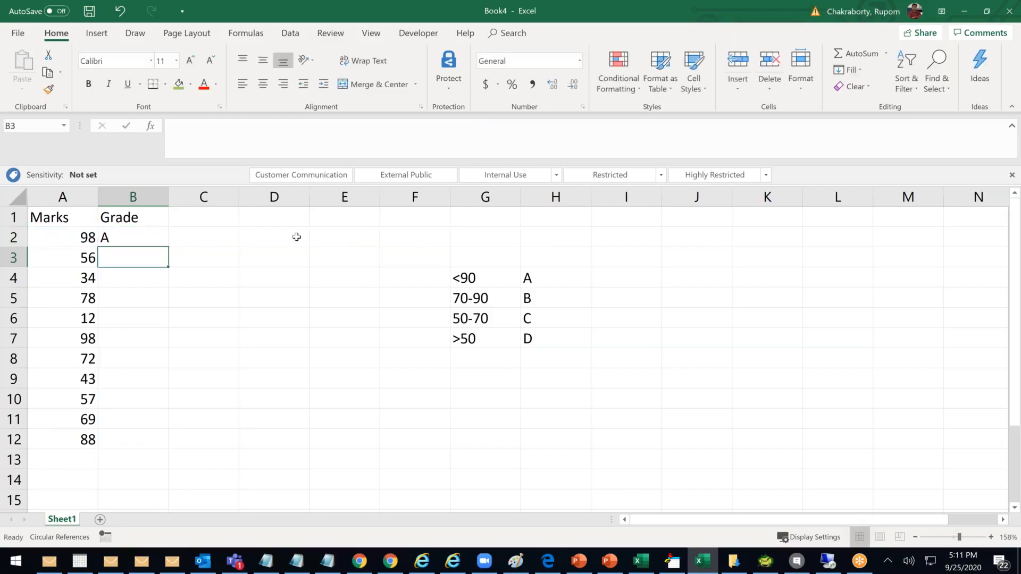
{"action": "left_click", "coordinate": [154, 236]}
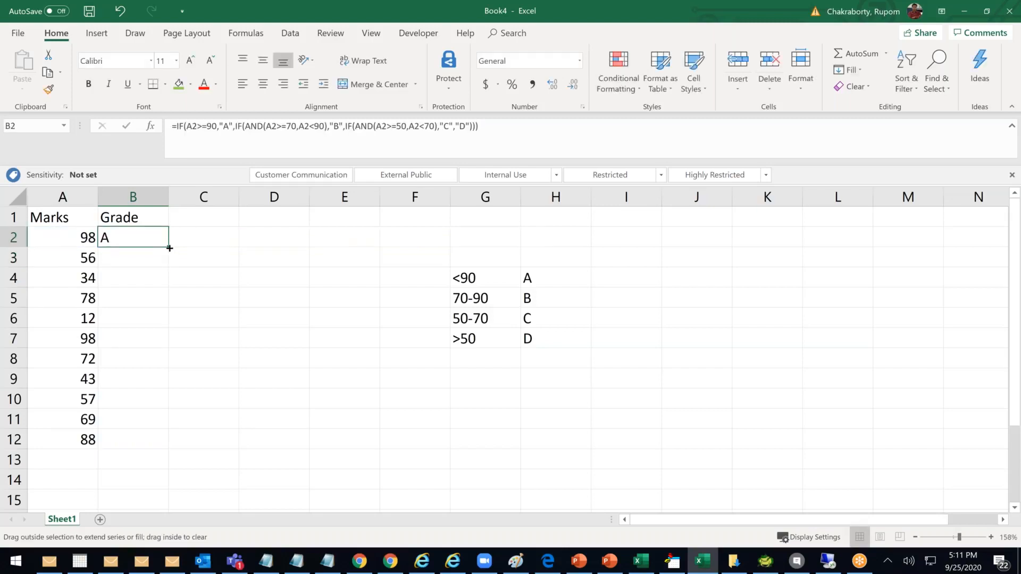
{"action": "double_click", "coordinate": [168, 246]}
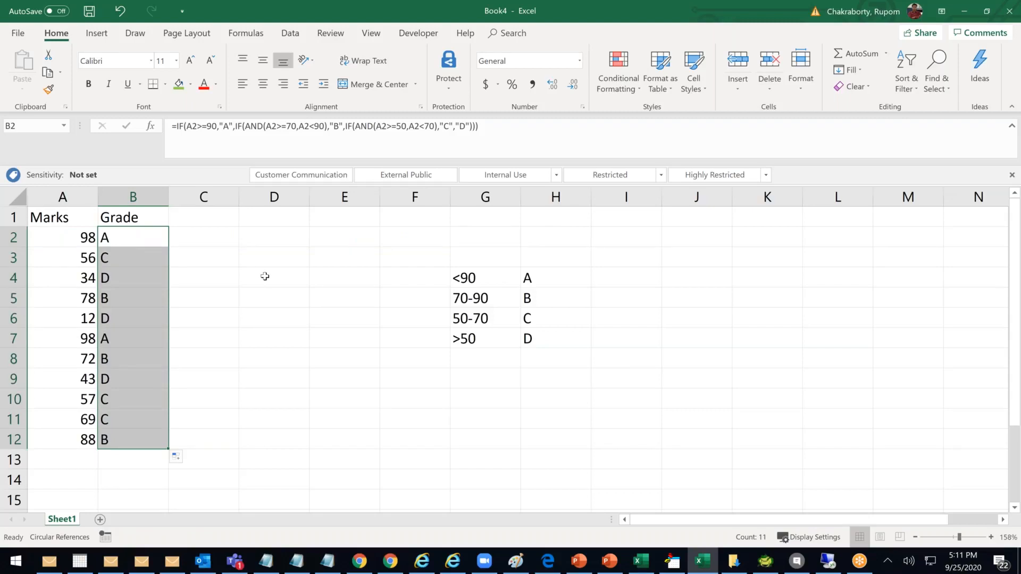
Enter the new marks 78, 93, 54 and 12 in A13:A16
{"action": "left_click", "coordinate": [91, 459]}
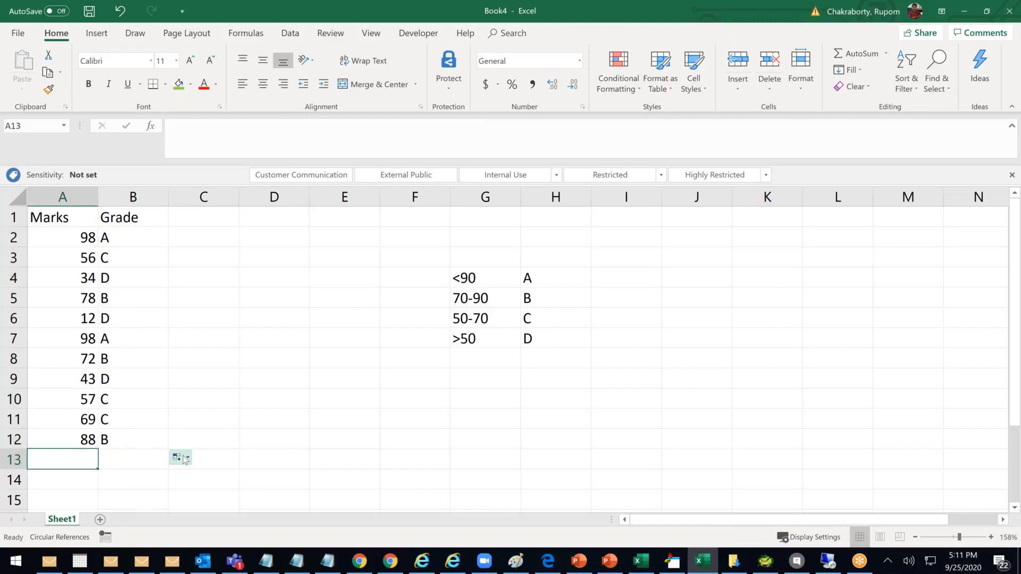
{"action": "type", "text": "78"}
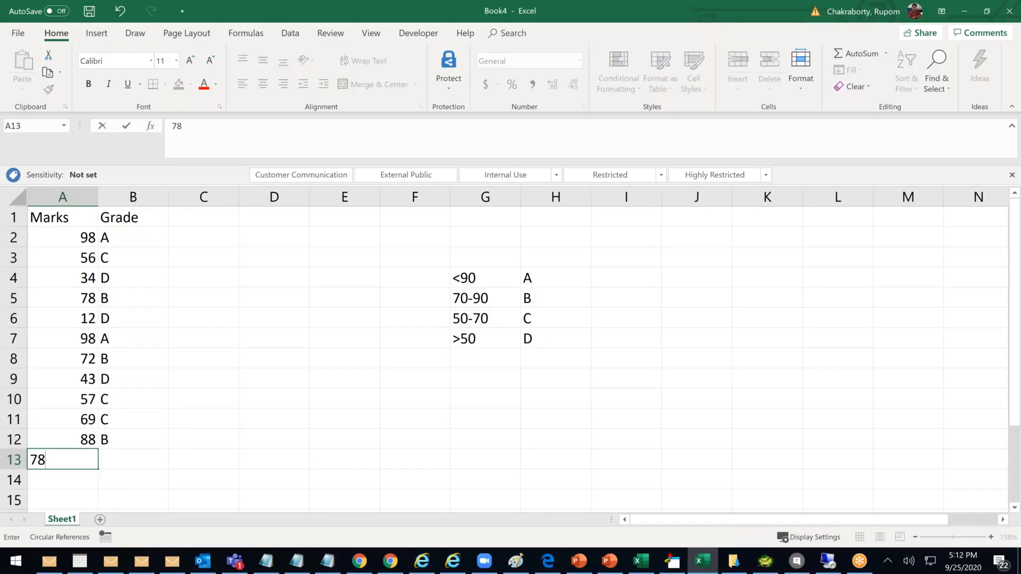
{"action": "key", "text": "Return"}
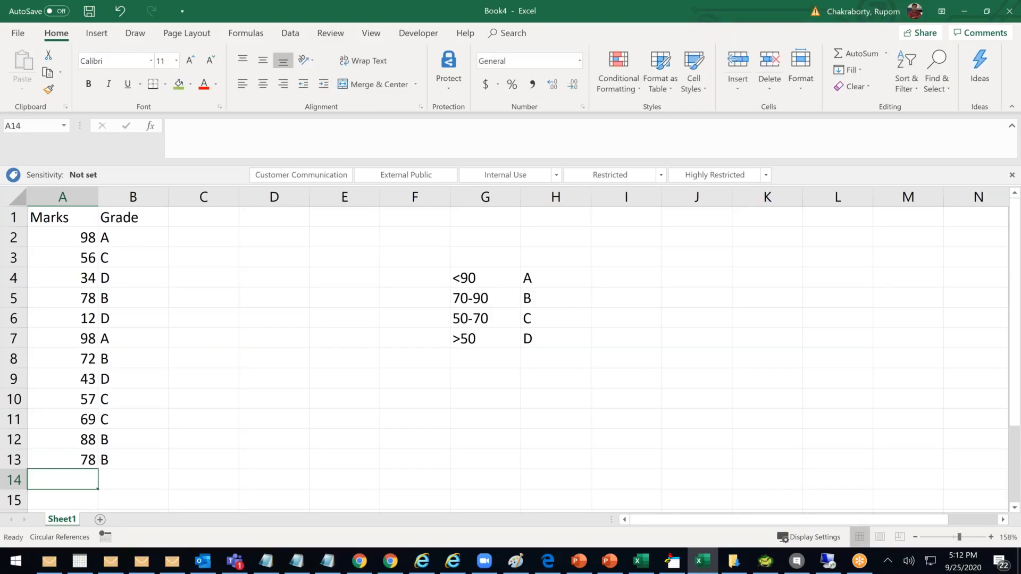
{"action": "type", "text": "93"}
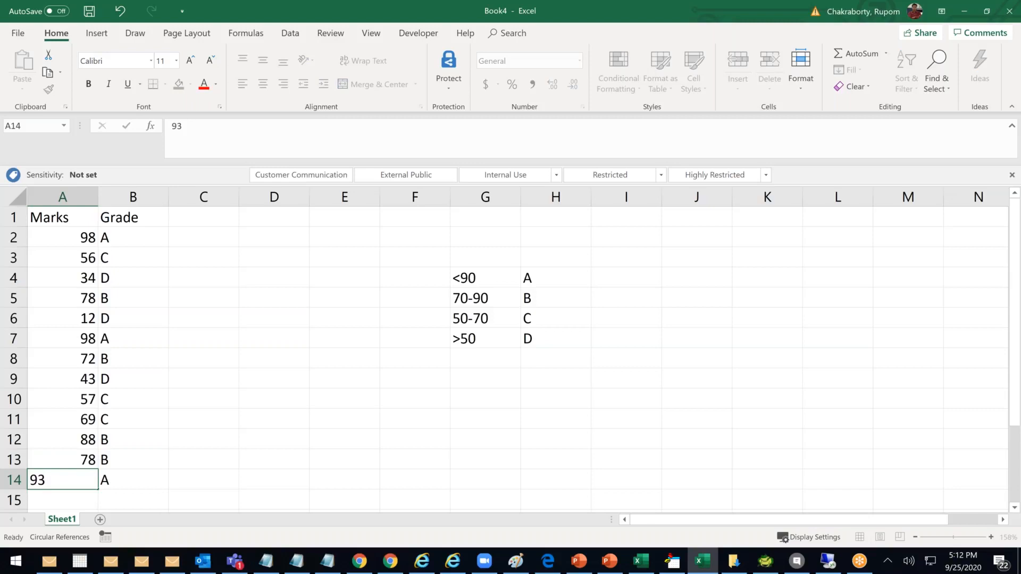
{"action": "key", "text": "Return"}
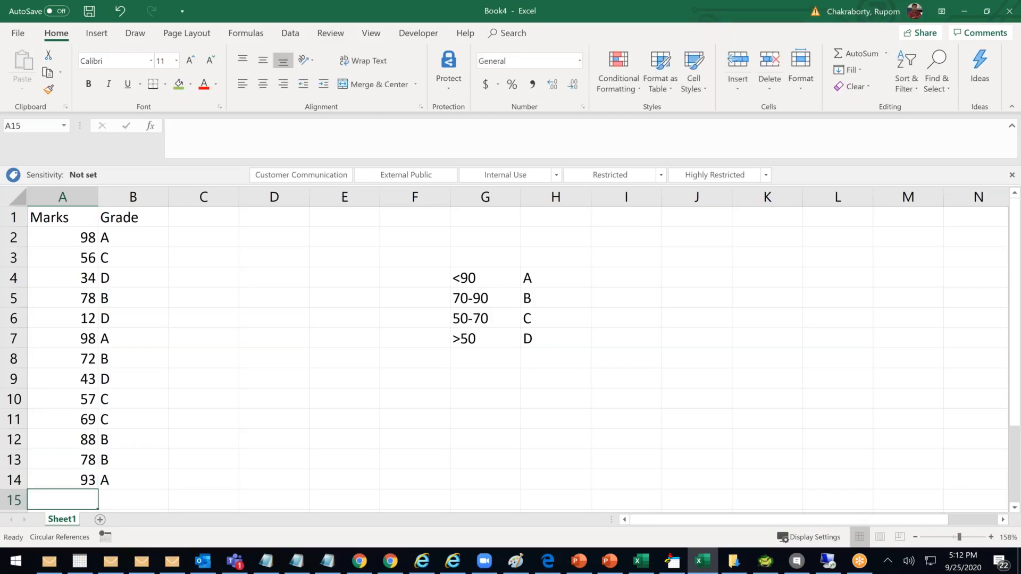
{"action": "scroll", "coordinate": [208, 417], "scroll_direction": "down", "scroll_amount": 2}
{"action": "scroll", "coordinate": [417, 248], "scroll_direction": "up", "scroll_amount": 1}
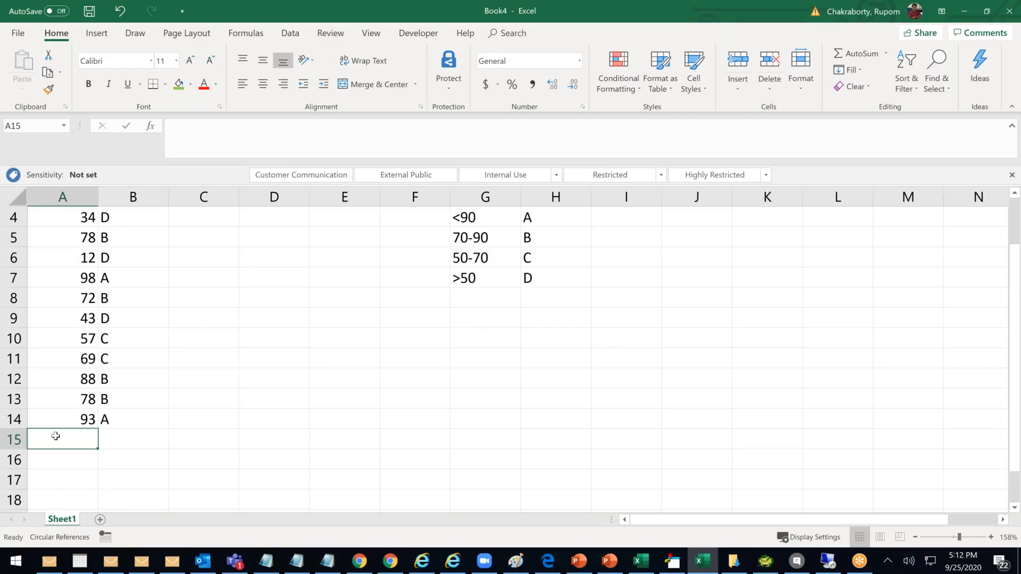
{"action": "type", "text": "54"}
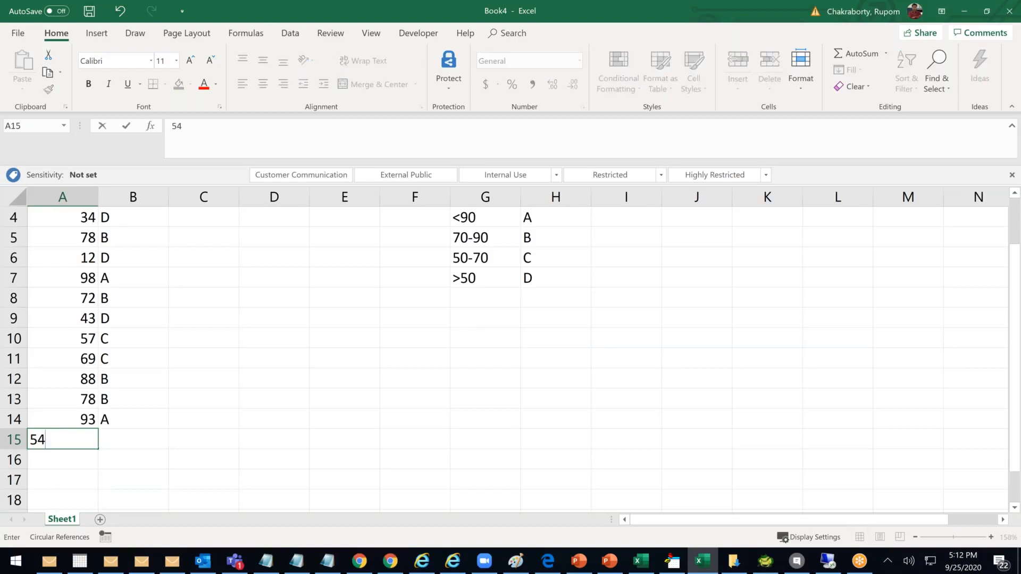
{"action": "key", "text": "Return"}
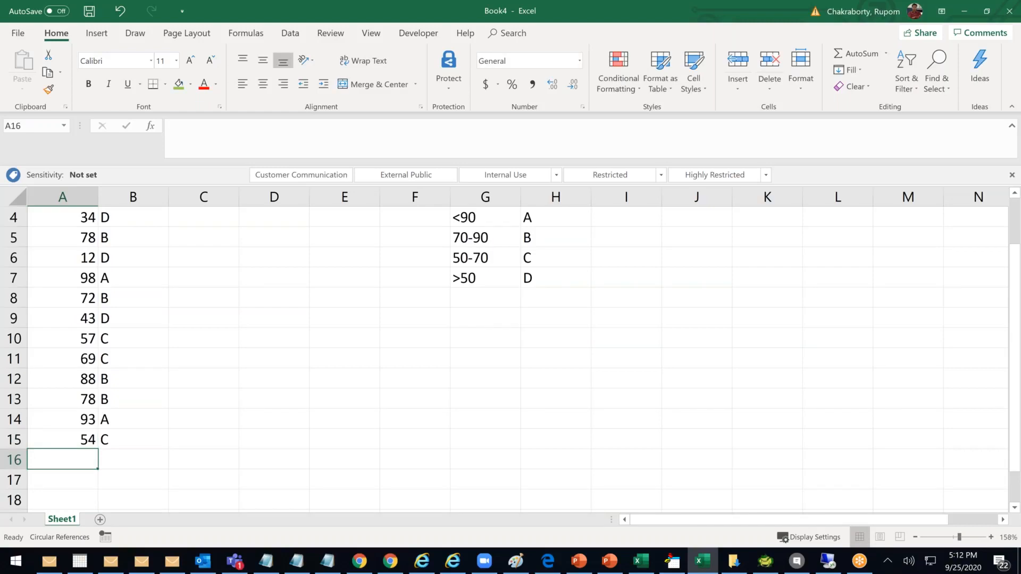
{"action": "type", "text": "12"}
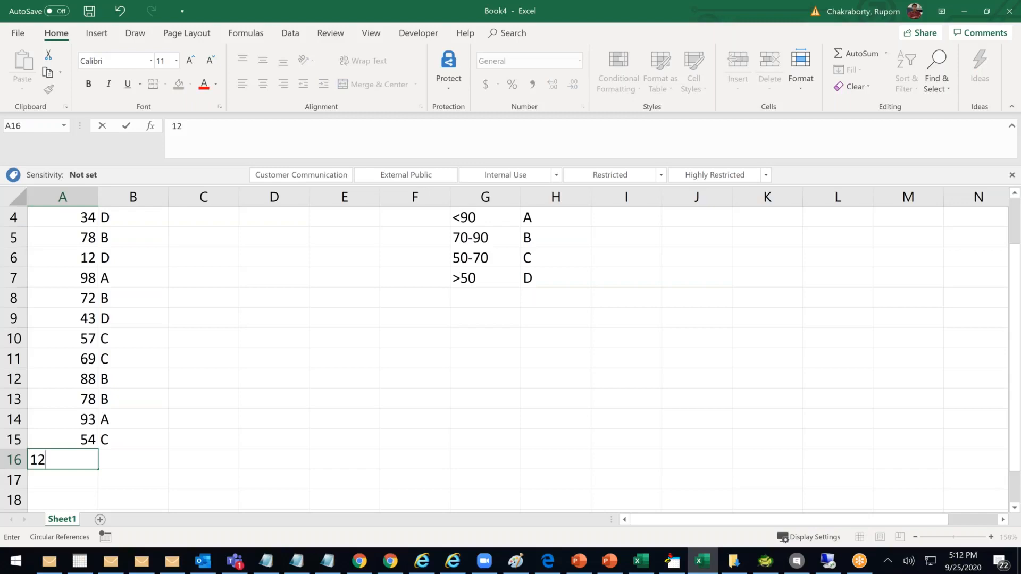
{"action": "key", "text": "Return"}
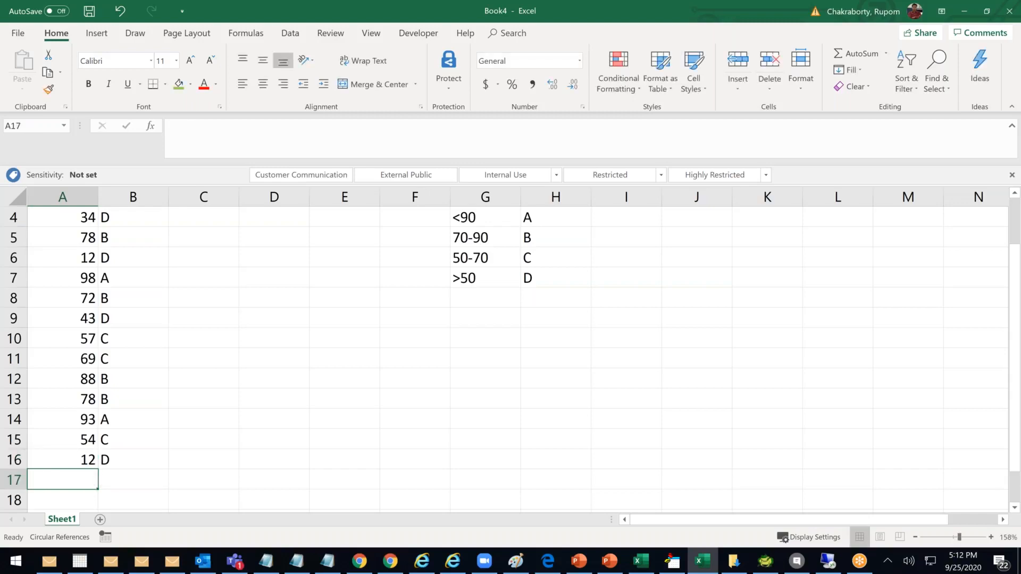
{"action": "scroll", "coordinate": [54, 432], "scroll_direction": "up", "scroll_amount": 1}
Copy the full nested IF grade formula from B2's formula bar to the clipboard
{"action": "left_click", "coordinate": [137, 239]}
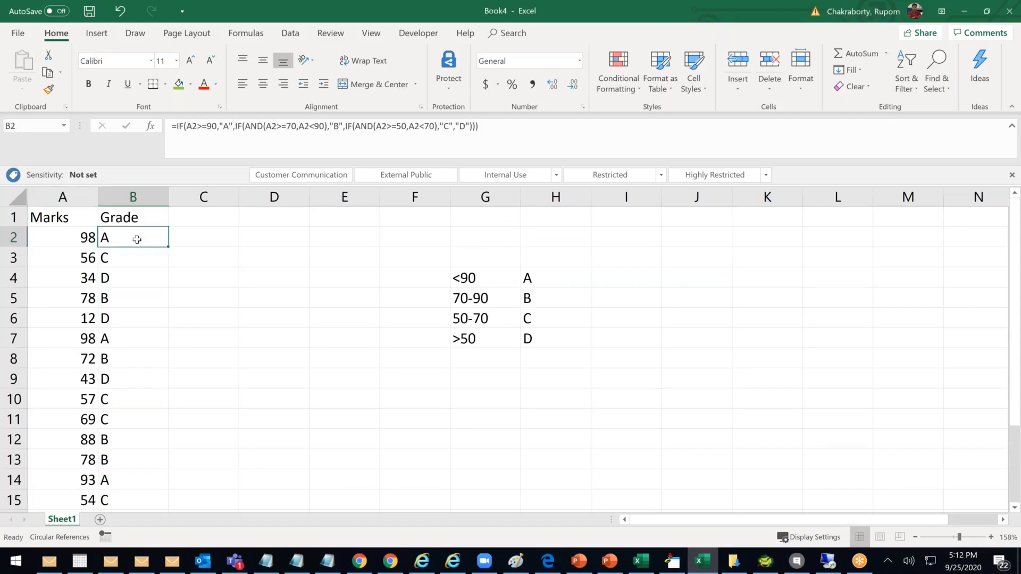
{"action": "double_click", "coordinate": [137, 239]}
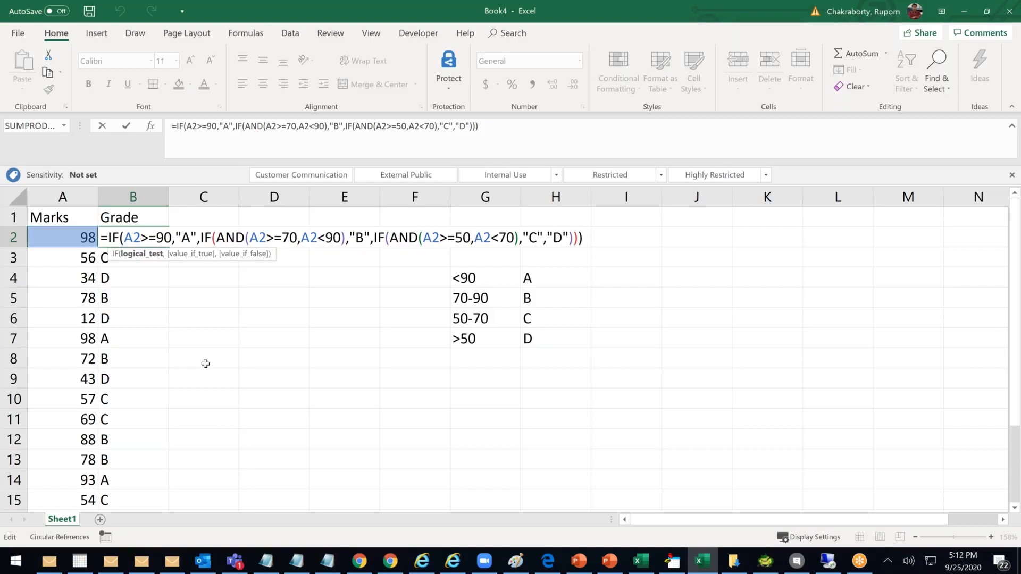
{"action": "left_click_drag", "start_coordinate": [477, 126], "coordinate": [149, 125]}
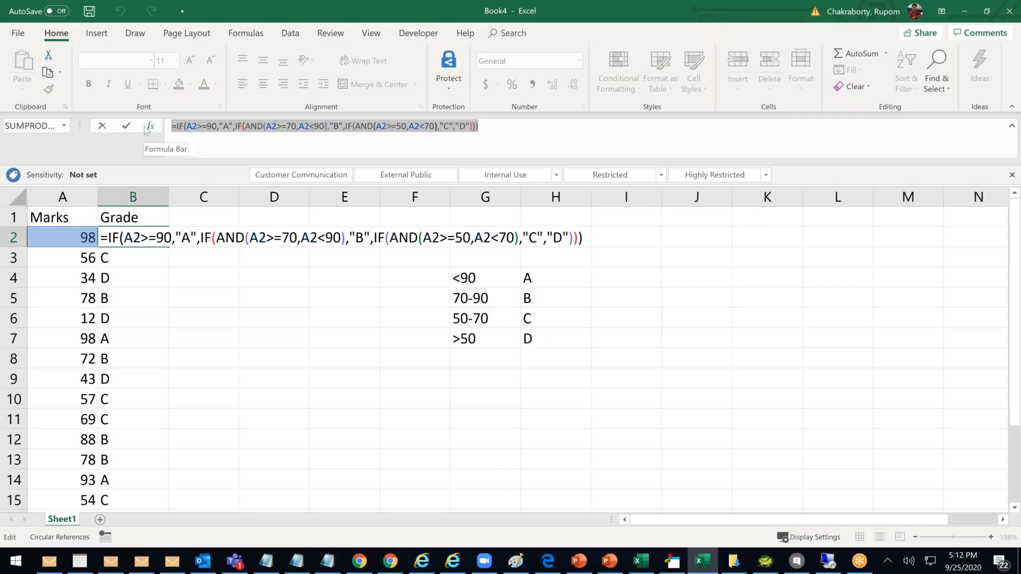
{"action": "key", "text": "ctrl+c"}
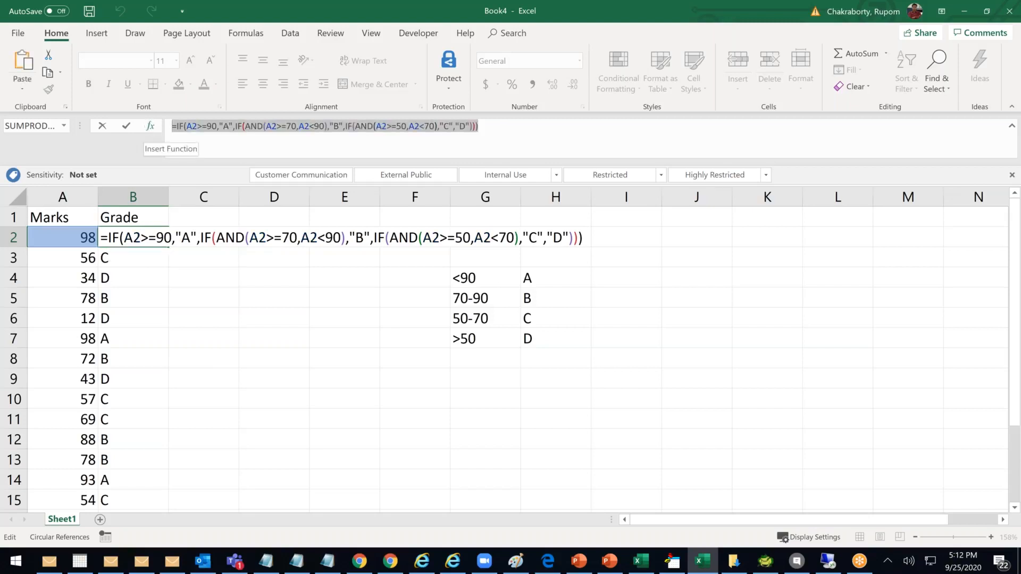
{"action": "key", "text": "alt+Tab"}
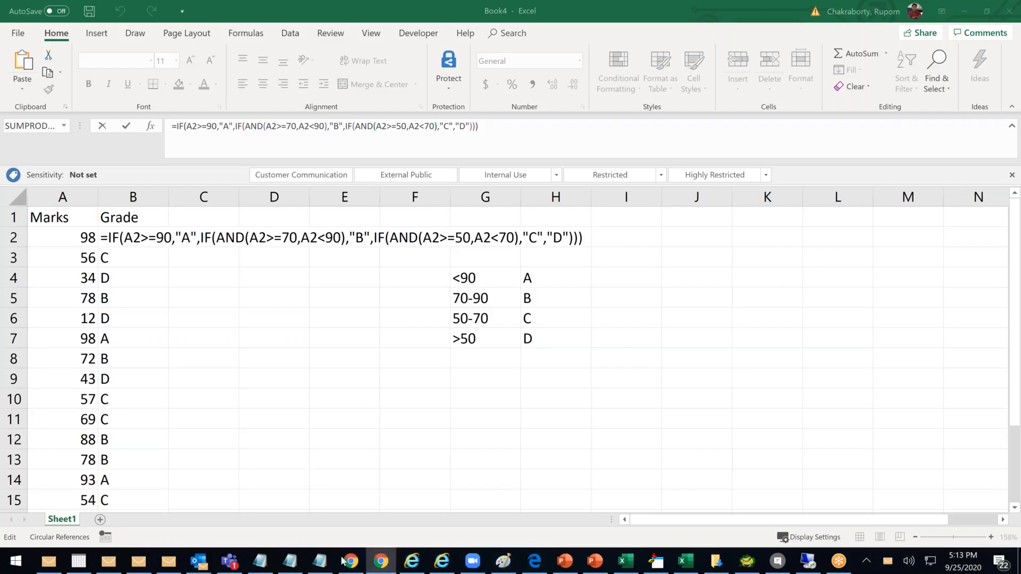
{"action": "key", "text": "ctrl+a"}
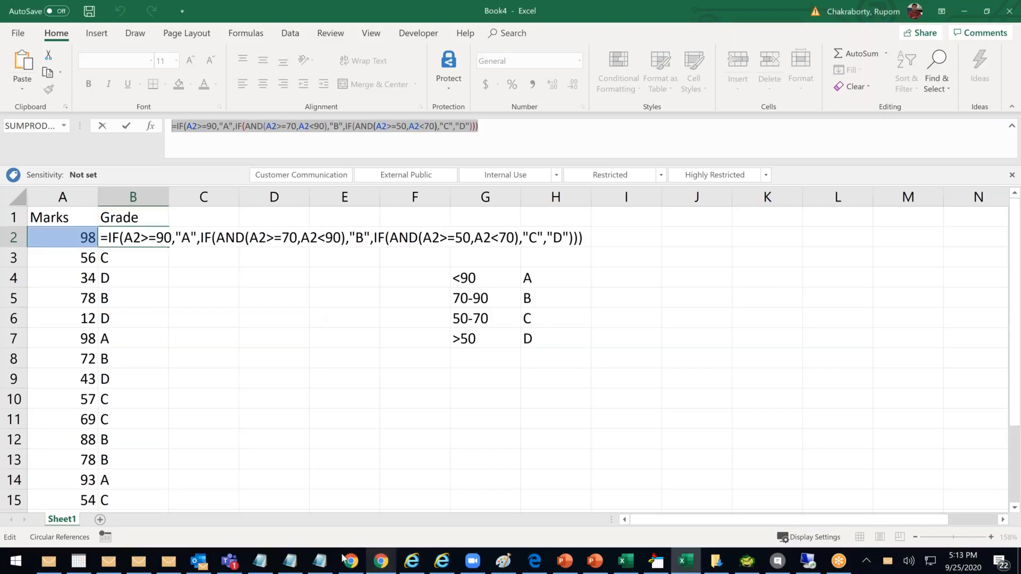
Log in to login.salesforce.com with the org username and password to reach Setup Home
{"action": "left_click", "coordinate": [345, 560]}
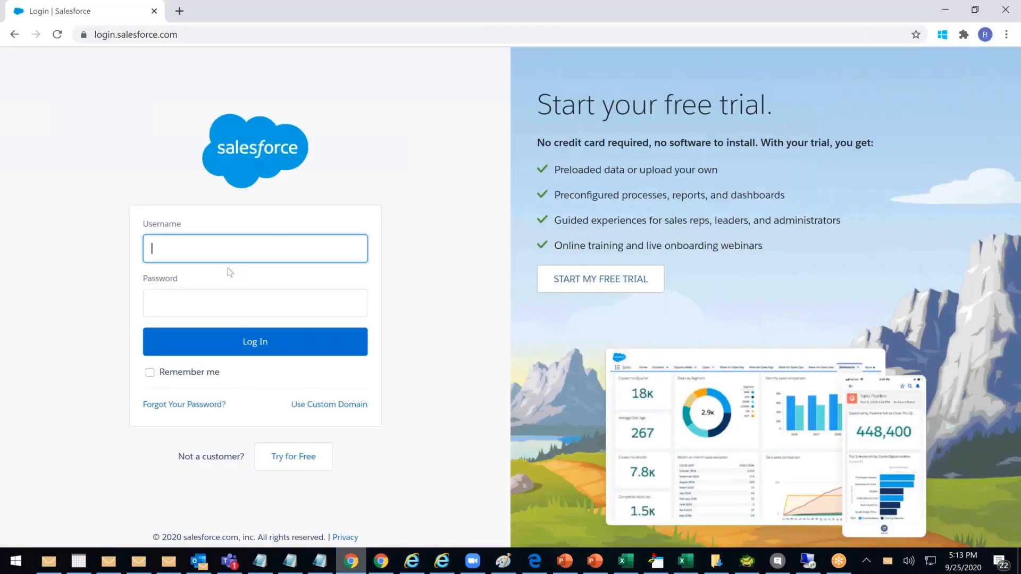
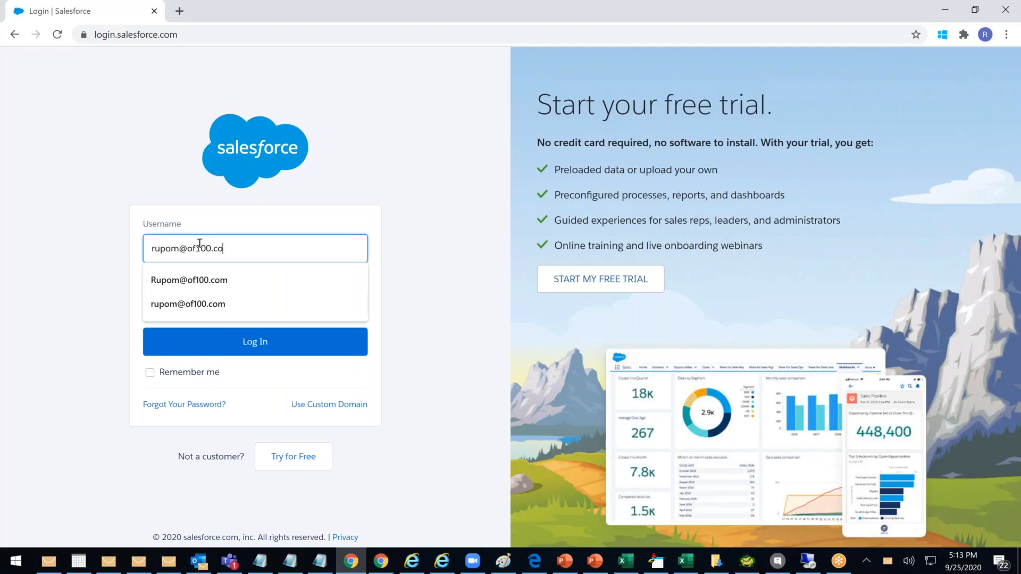
{"action": "key", "text": "Tab"}
{"action": "type", "text": "****"}
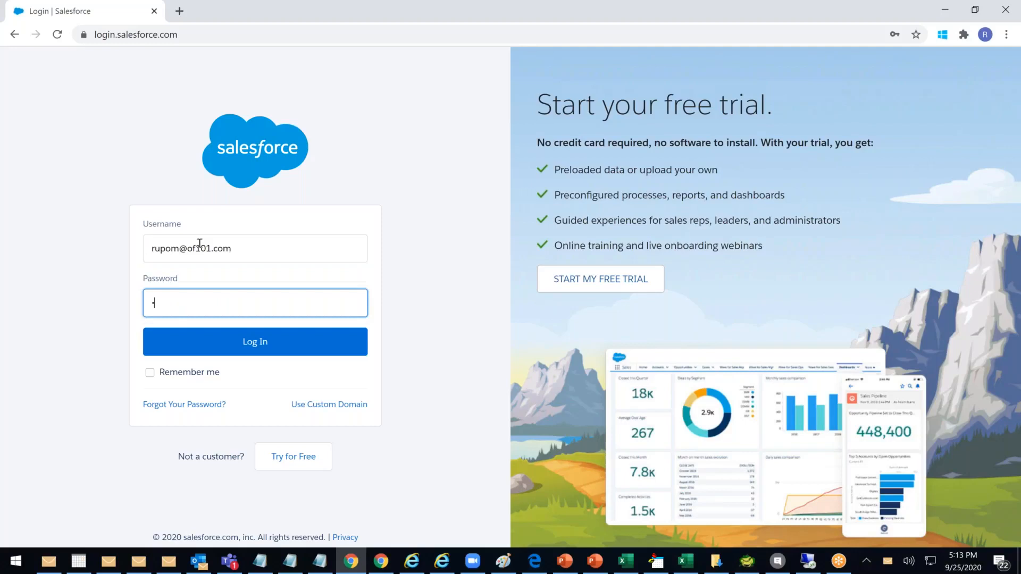
{"action": "type", "text": "****"}
{"action": "key", "text": "Return"}
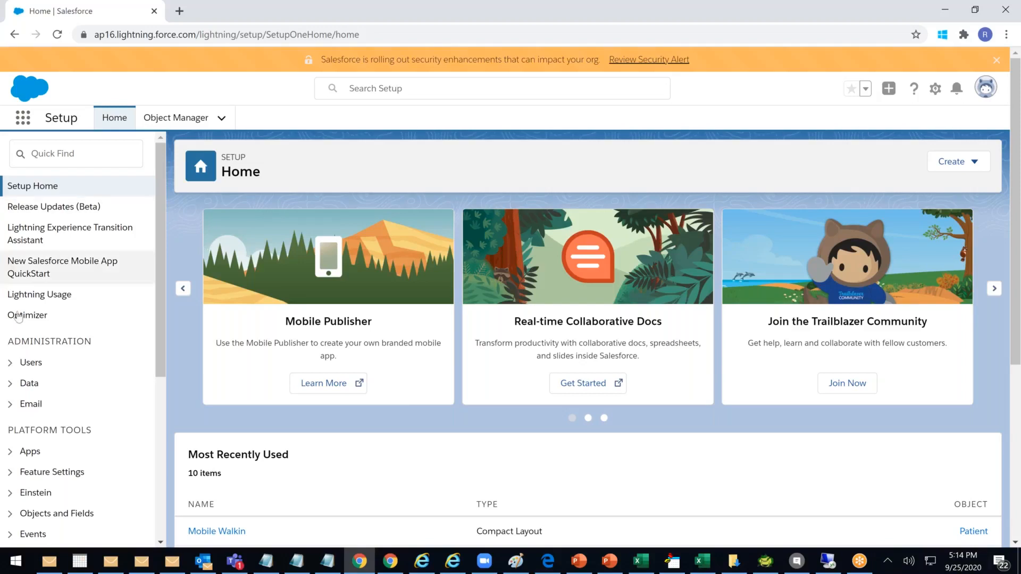
Open Object Manager under Objects and Fields and select the Patient custom object
{"action": "scroll", "coordinate": [62, 381], "scroll_direction": "down", "scroll_amount": 3}
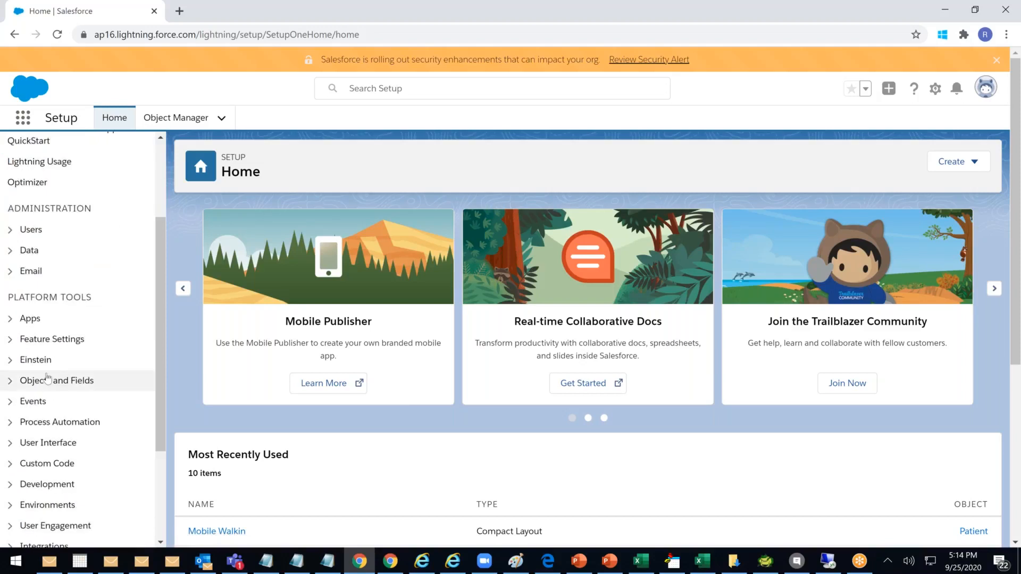
{"action": "left_click", "coordinate": [10, 380]}
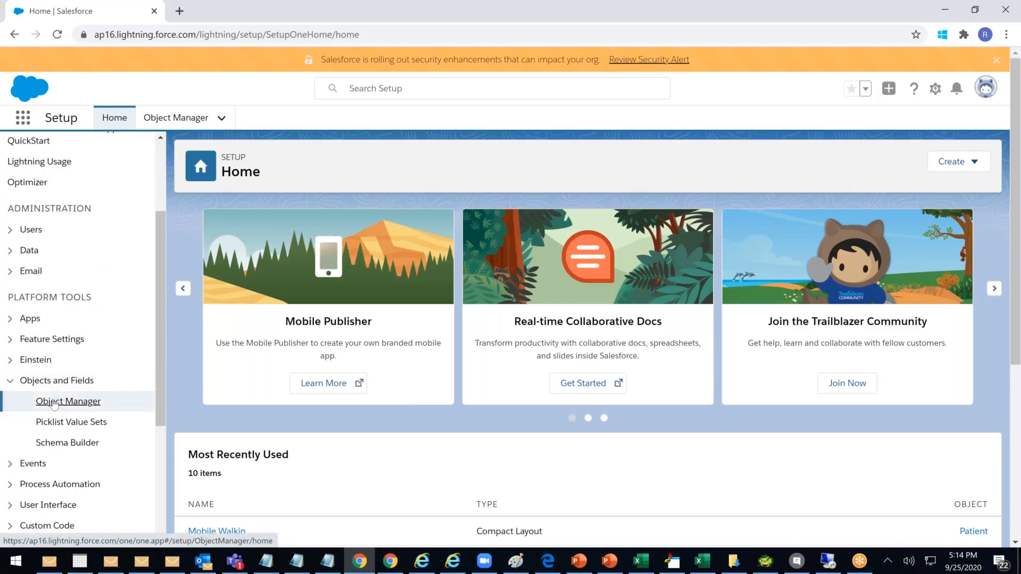
{"action": "left_click", "coordinate": [54, 403]}
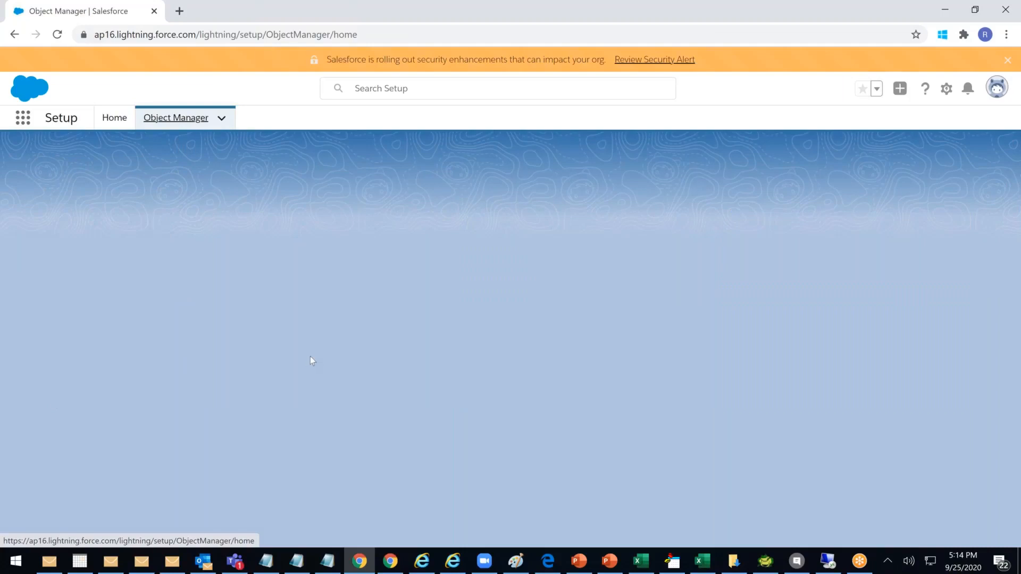
{"action": "scroll", "coordinate": [171, 353], "scroll_direction": "down", "scroll_amount": 15}
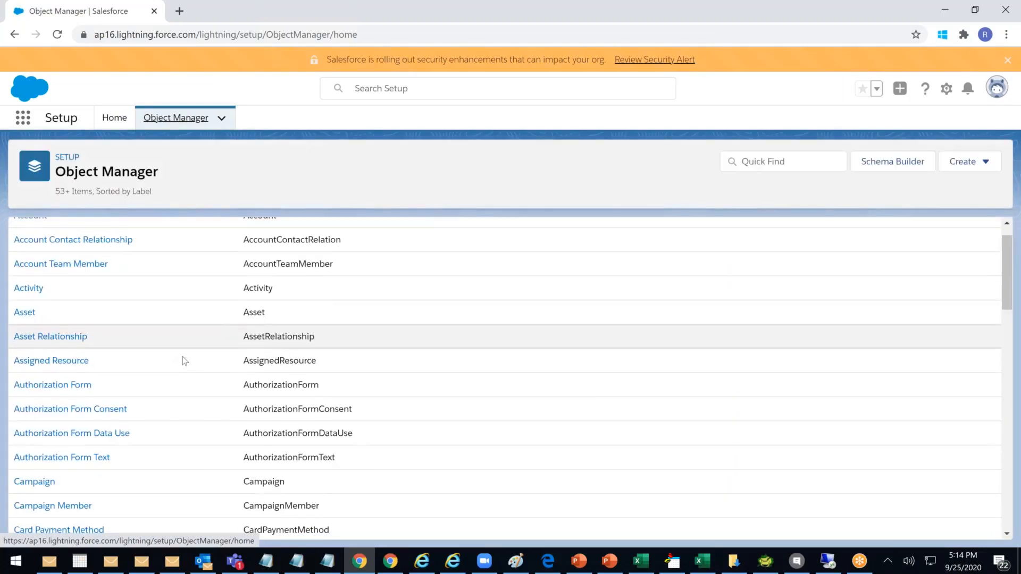
{"action": "scroll", "coordinate": [196, 364], "scroll_direction": "down", "scroll_amount": 4}
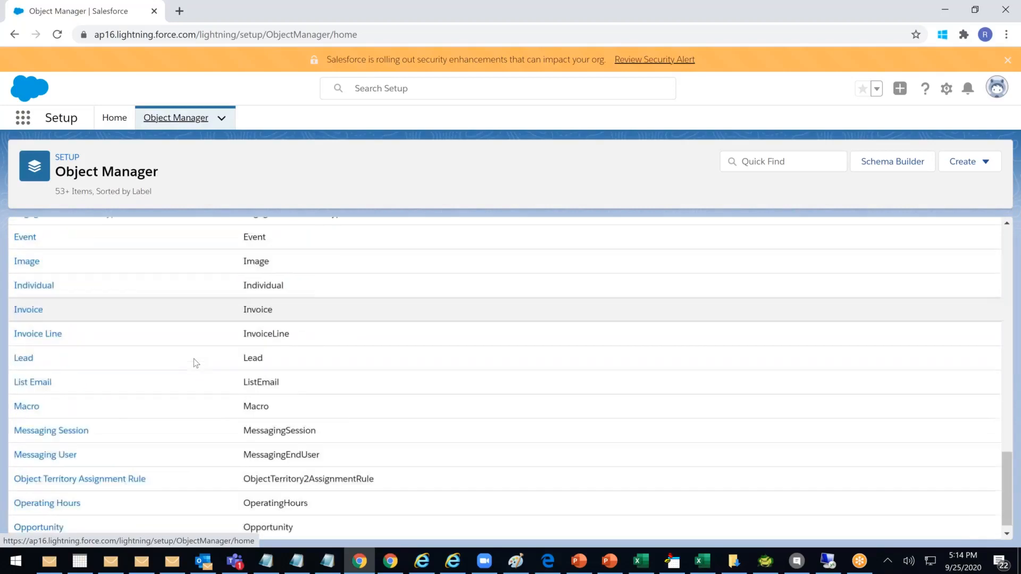
{"action": "scroll", "coordinate": [196, 363], "scroll_direction": "down", "scroll_amount": 7}
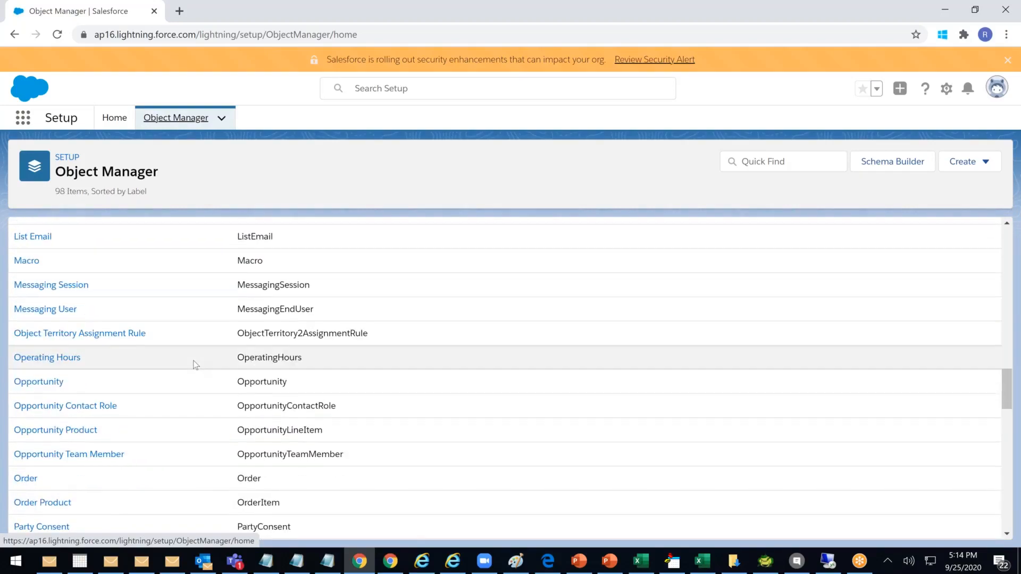
{"action": "left_click", "coordinate": [28, 290]}
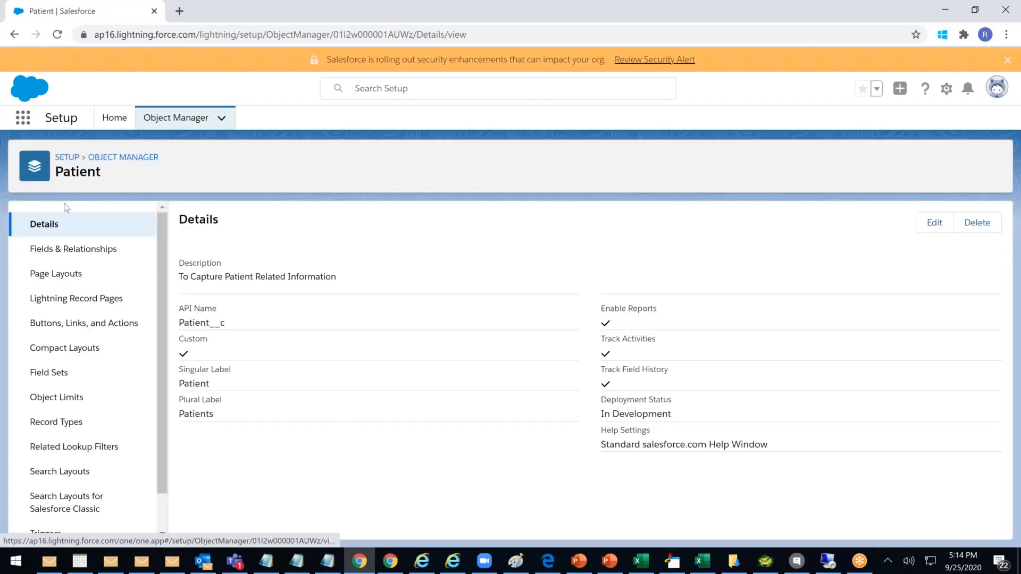
Start a new custom field of type Formula in Patient's Fields & Relationships
{"action": "left_click", "coordinate": [79, 249]}
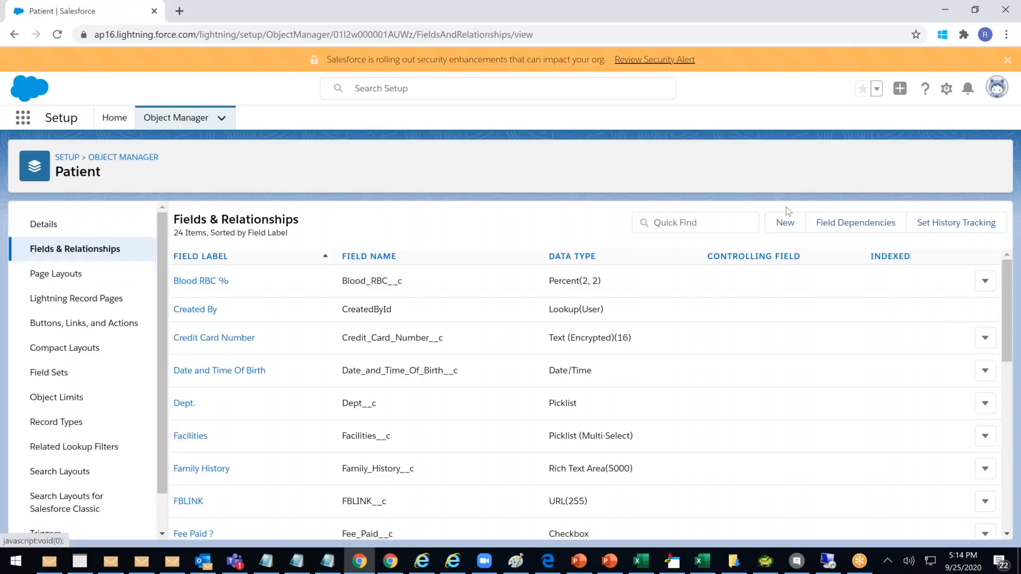
{"action": "left_click", "coordinate": [785, 222]}
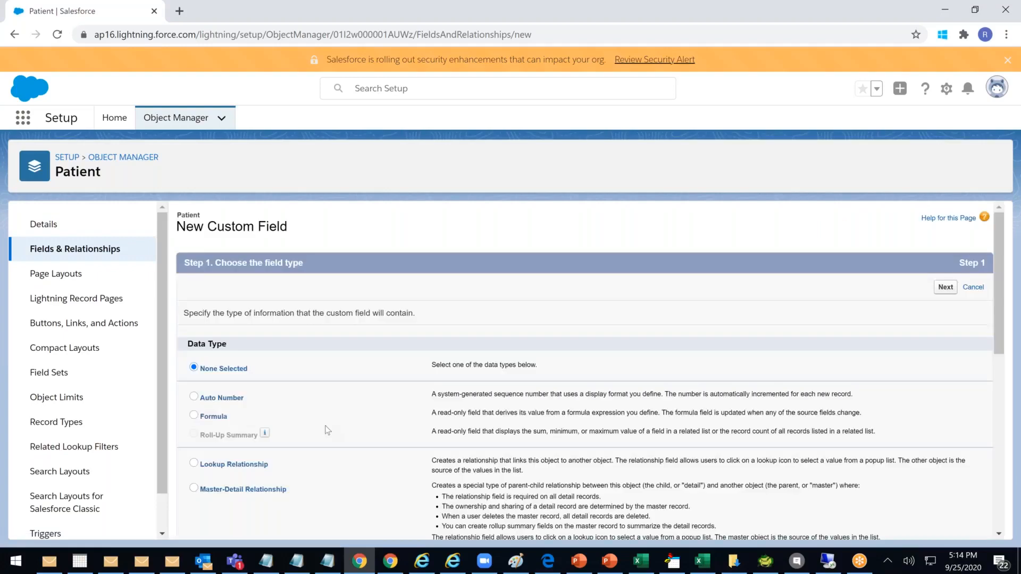
{"action": "scroll", "coordinate": [266, 393], "scroll_direction": "down", "scroll_amount": 2}
{"action": "left_click", "coordinate": [205, 353]}
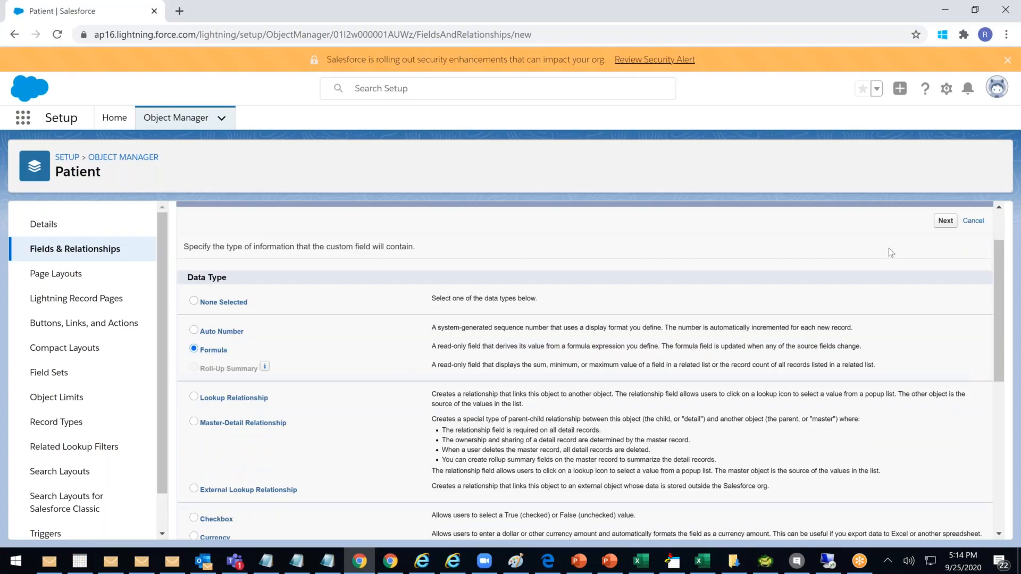
{"action": "left_click", "coordinate": [946, 220]}
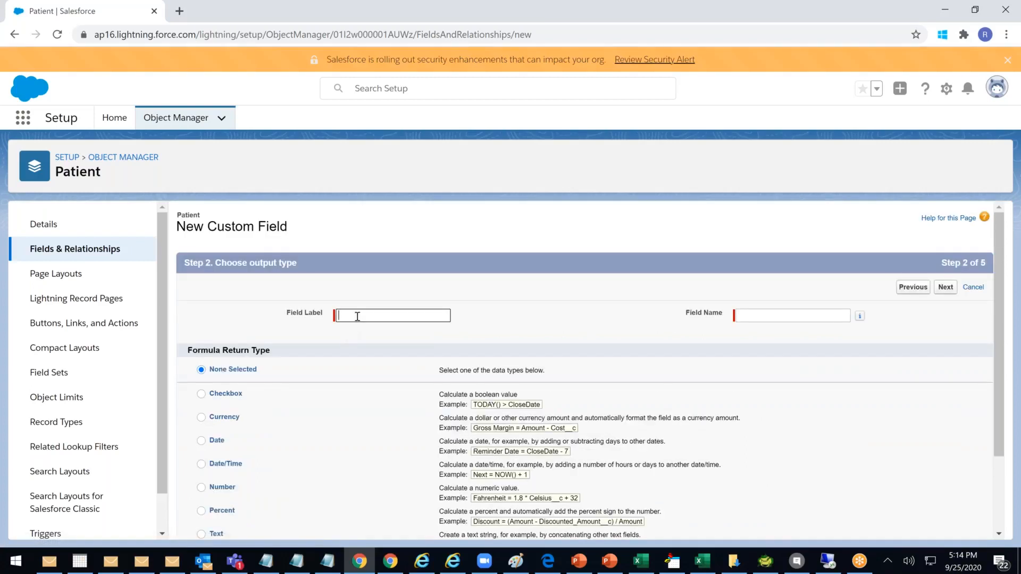
Label the formula field Grade with an auto-filled name and a Text return type
{"action": "type", "text": "Grade"}
{"action": "left_click", "coordinate": [354, 385]}
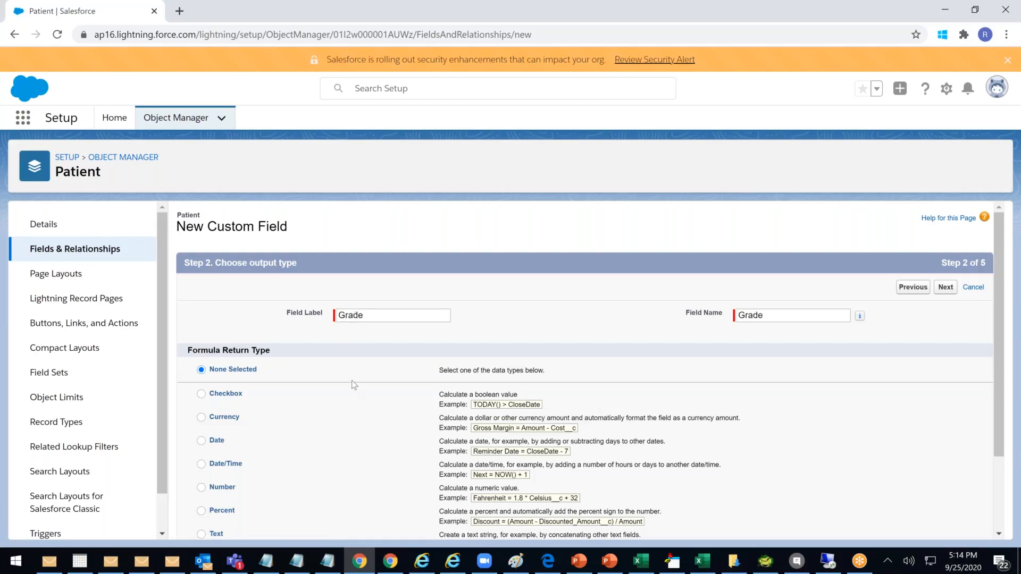
{"action": "scroll", "coordinate": [330, 388], "scroll_direction": "down", "scroll_amount": 2}
{"action": "left_click", "coordinate": [201, 433]}
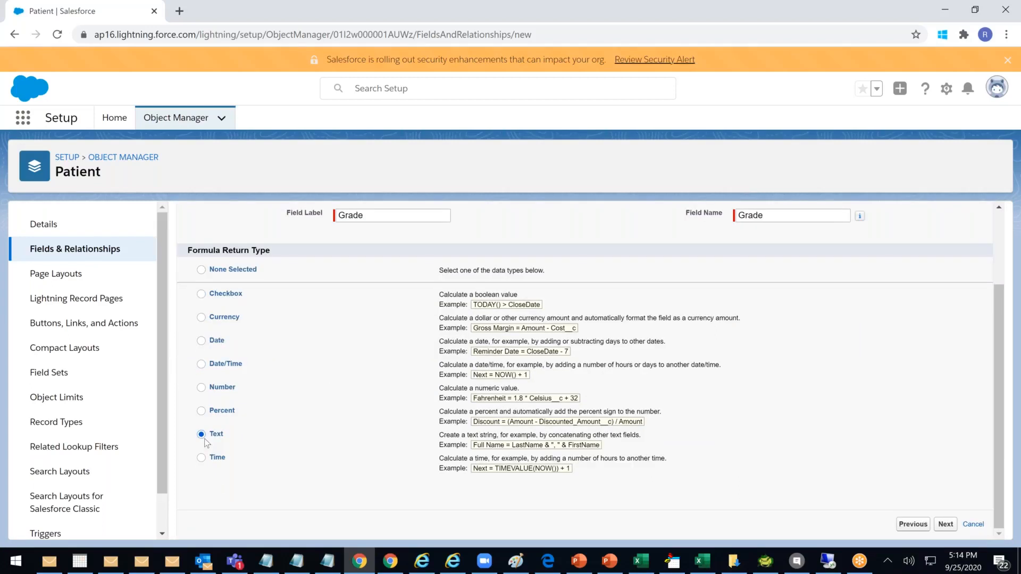
{"action": "left_click", "coordinate": [941, 526]}
Paste the nested IF grade formula into the formula box and remove its leading '='
{"action": "scroll", "coordinate": [580, 361], "scroll_direction": "down", "scroll_amount": 4}
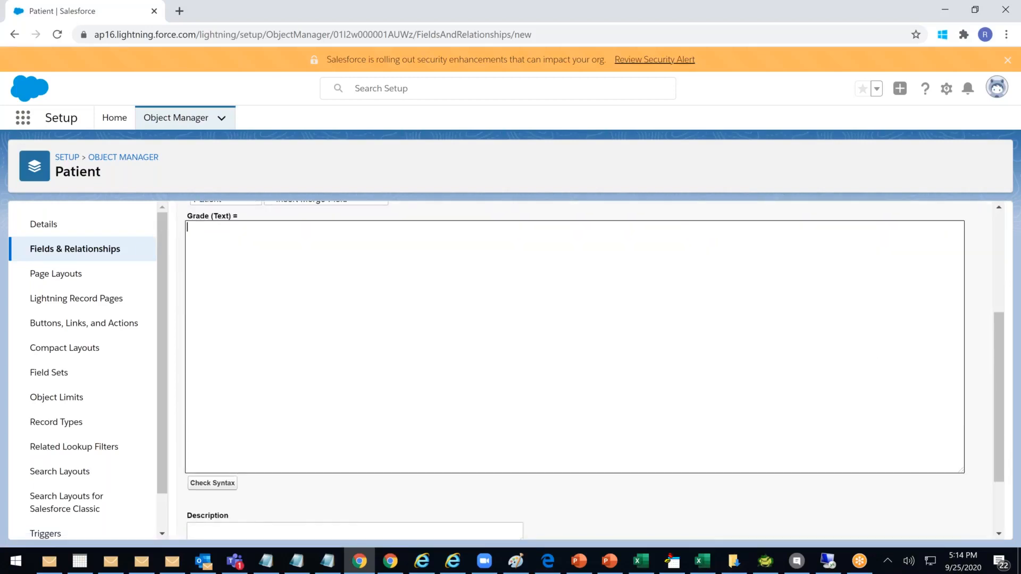
{"action": "scroll", "coordinate": [577, 348], "scroll_direction": "up", "scroll_amount": 1}
{"action": "type", "text": "=IF(A2>=90,\"A\",IF(AND(A2>=70,A2<90),\"B\",IF(AND(A2>=50,A2<70),\"C\",\"D\")))"}
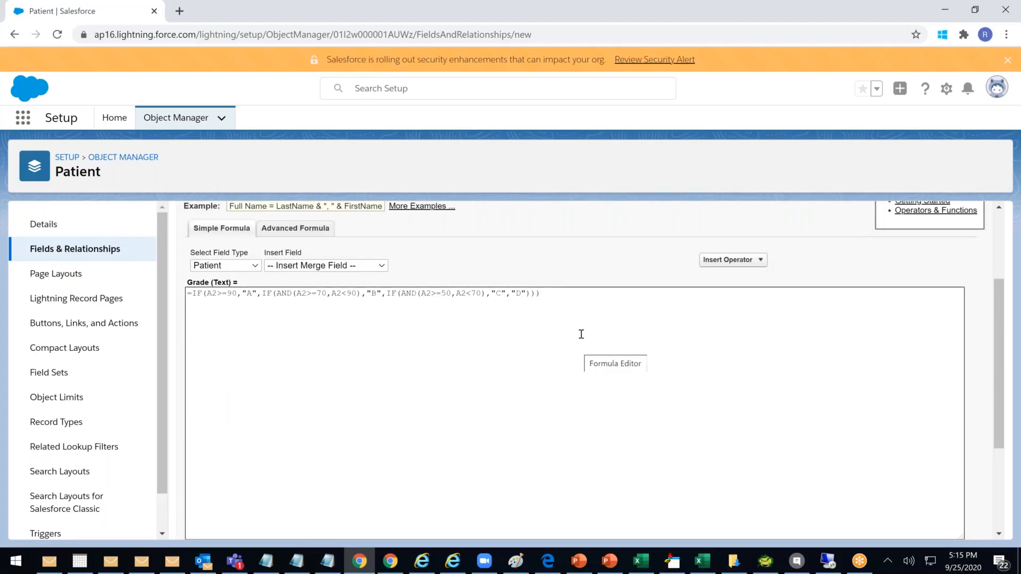
{"action": "scroll", "coordinate": [582, 334], "scroll_direction": "up", "scroll_amount": 5}
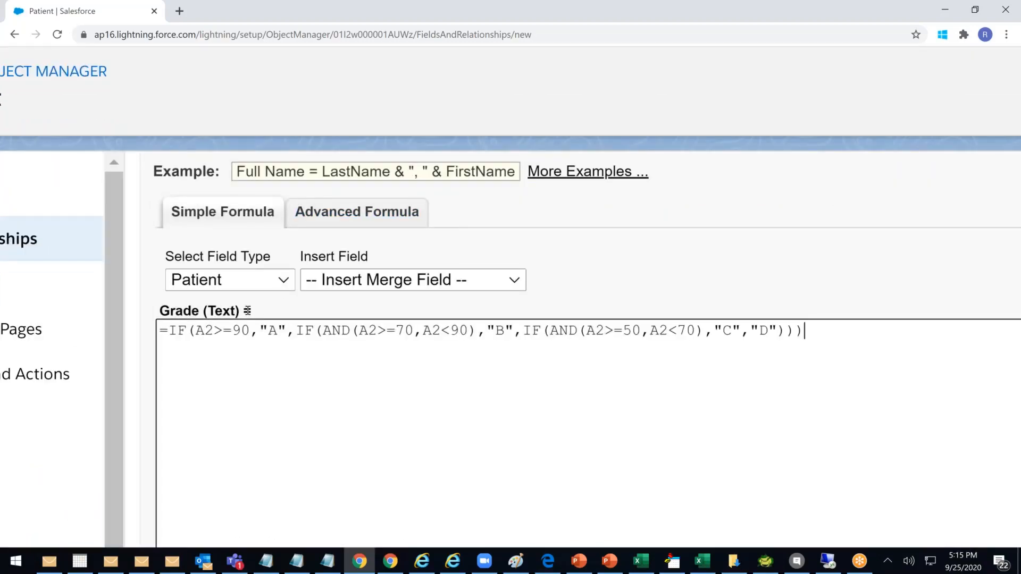
{"action": "left_click", "coordinate": [171, 329]}
{"action": "key", "text": "BackSpace"}
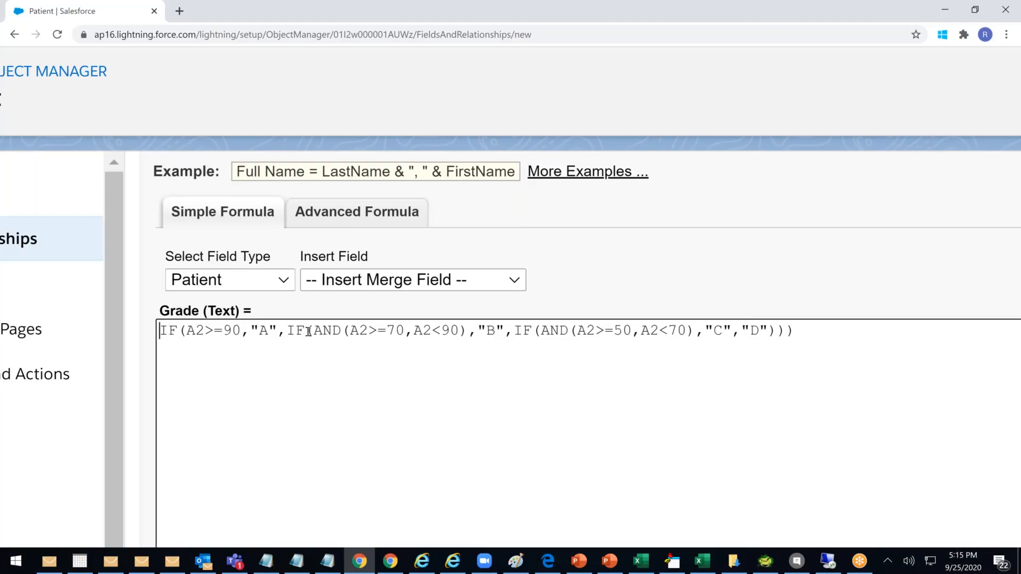
{"action": "double_click", "coordinate": [195, 332]}
In the Advanced Formula editor, choose the Blood RBC % field in Insert Field
{"action": "left_click", "coordinate": [449, 287]}
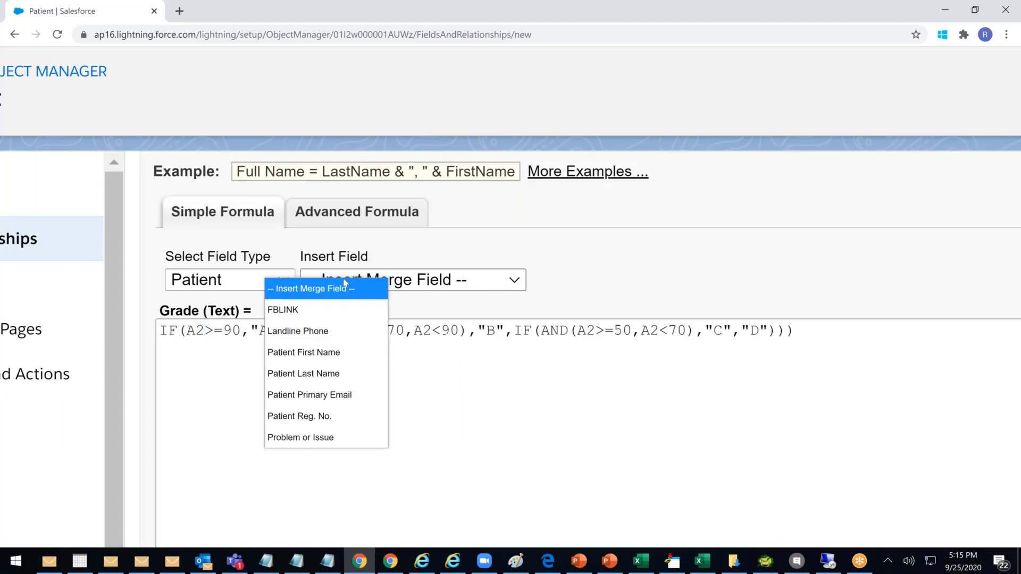
{"action": "left_click", "coordinate": [367, 214]}
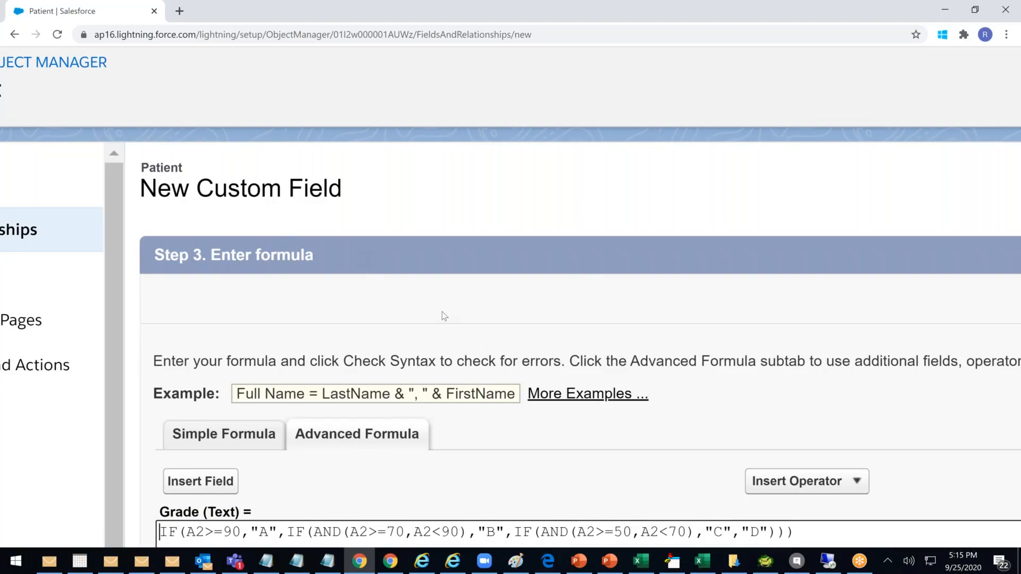
{"action": "scroll", "coordinate": [442, 312], "scroll_direction": "down", "scroll_amount": 2}
{"action": "left_click", "coordinate": [226, 348]}
{"action": "scroll", "coordinate": [711, 408], "scroll_direction": "down", "scroll_amount": 3}
{"action": "scroll", "coordinate": [711, 408], "scroll_direction": "up", "scroll_amount": 4}
{"action": "left_click", "coordinate": [678, 367]}
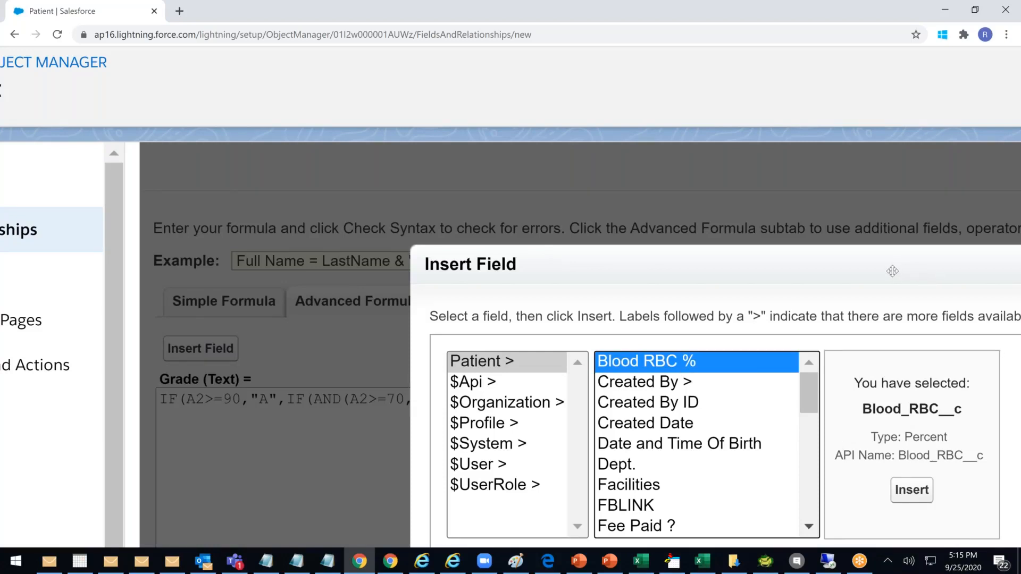
{"action": "scroll", "coordinate": [892, 272], "scroll_direction": "down", "scroll_amount": 3}
Insert Blood_RBC__c on a new line below the formula and select it for reuse
{"action": "left_click", "coordinate": [705, 526]}
{"action": "left_click", "coordinate": [685, 367]}
{"action": "key", "text": "Return"}
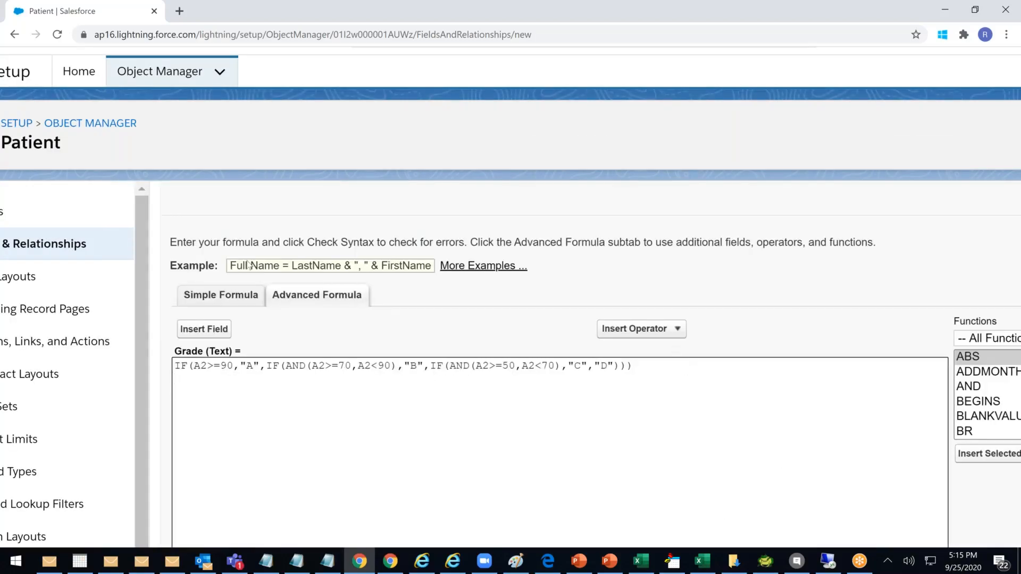
{"action": "left_click", "coordinate": [230, 331]}
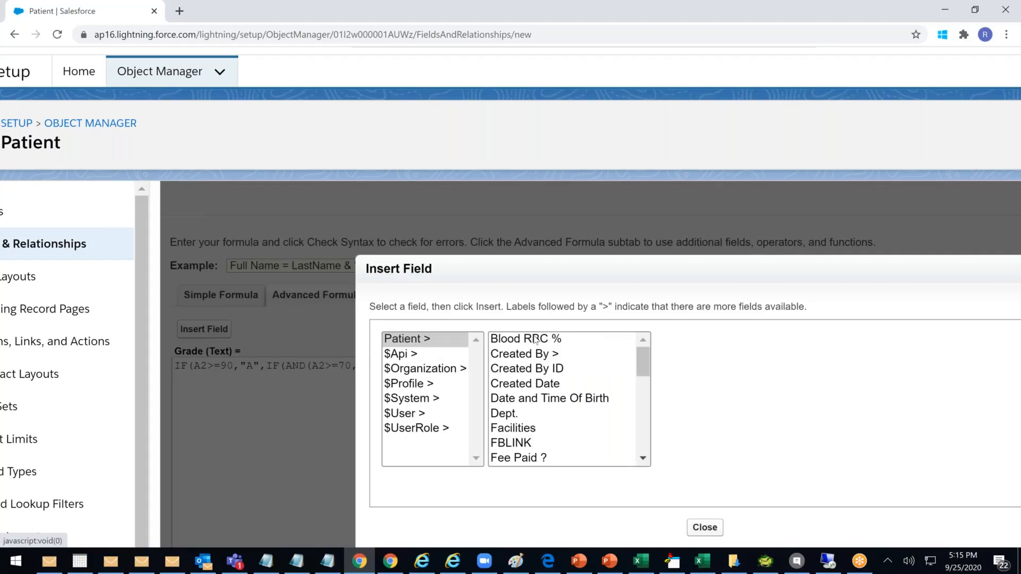
{"action": "left_click", "coordinate": [535, 340]}
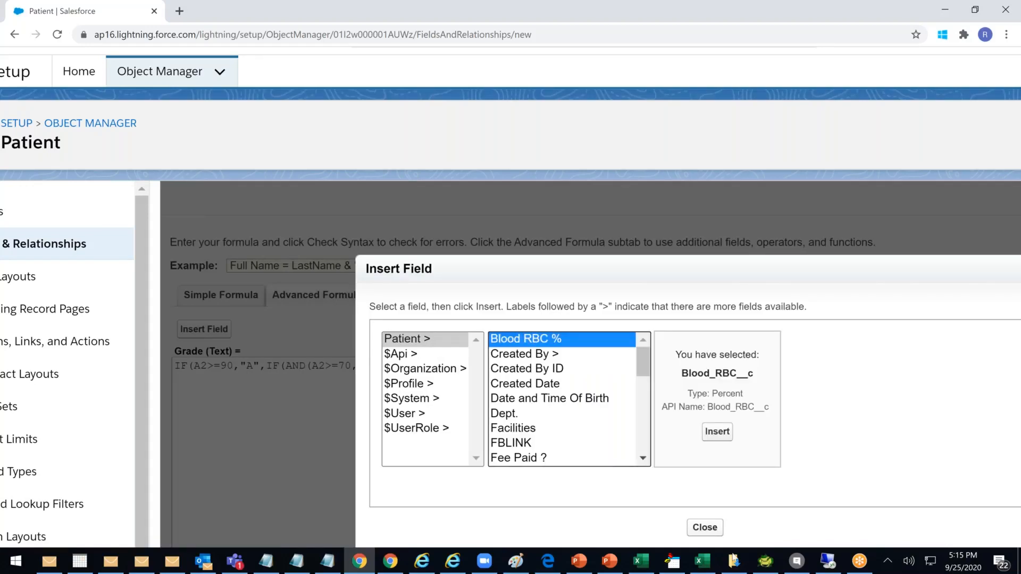
{"action": "left_click", "coordinate": [714, 437]}
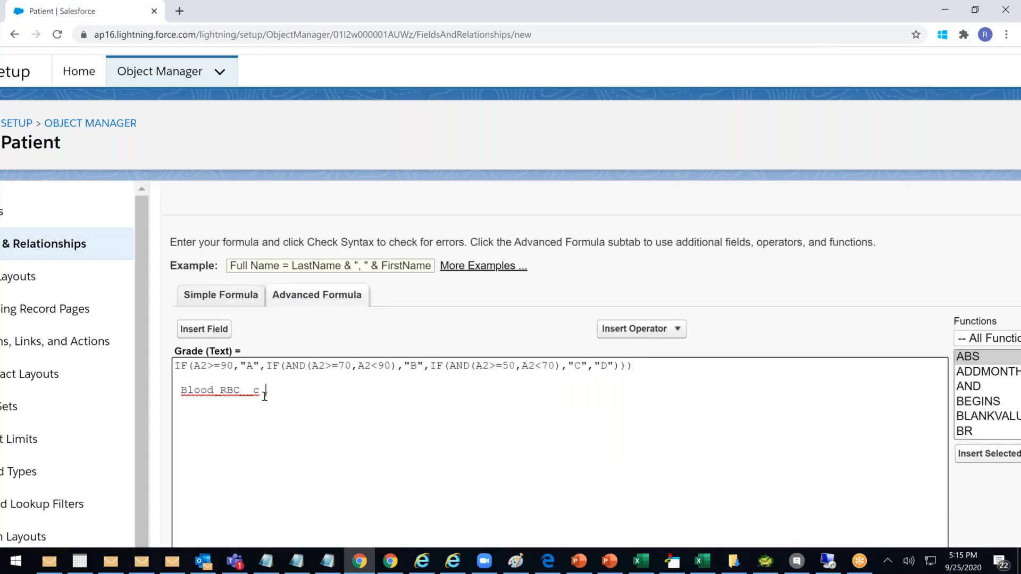
{"action": "left_click_drag", "start_coordinate": [261, 392], "coordinate": [180, 395]}
{"action": "key", "text": "ctrl+c"}
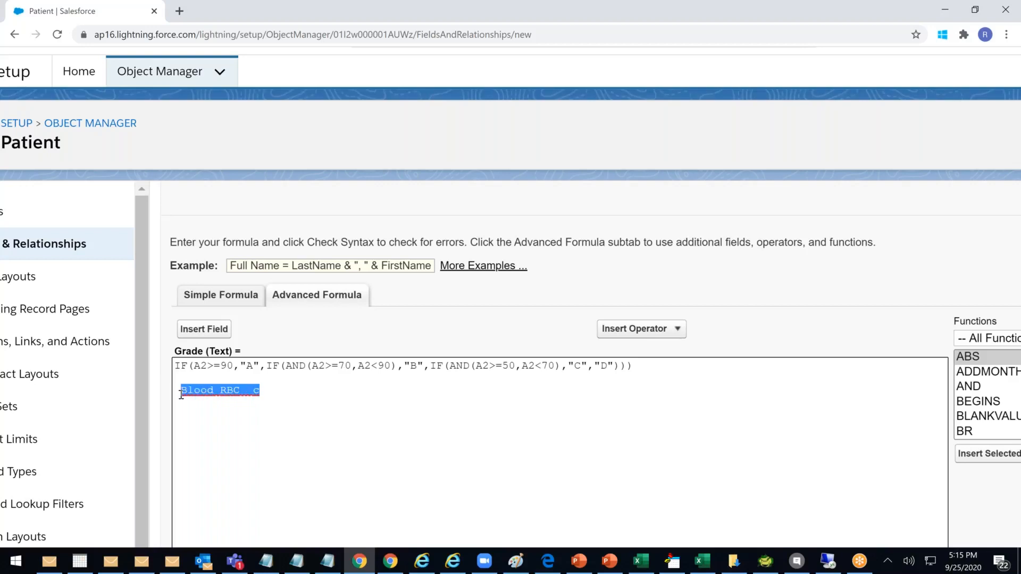
Replace the first two A2 references with Blood_RBC__c
{"action": "double_click", "coordinate": [200, 366]}
{"action": "key", "text": "ctrl+v"}
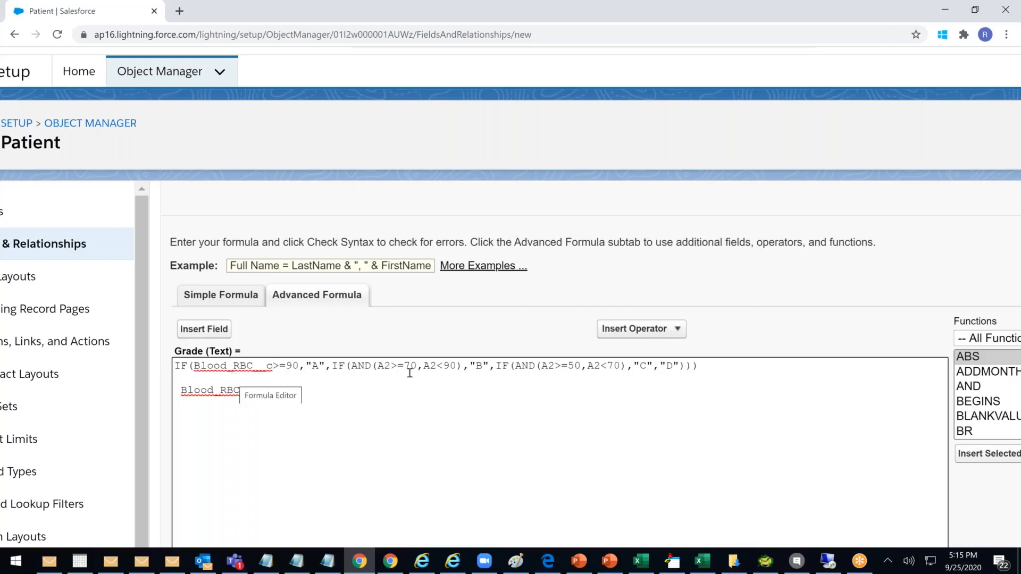
{"action": "double_click", "coordinate": [381, 366]}
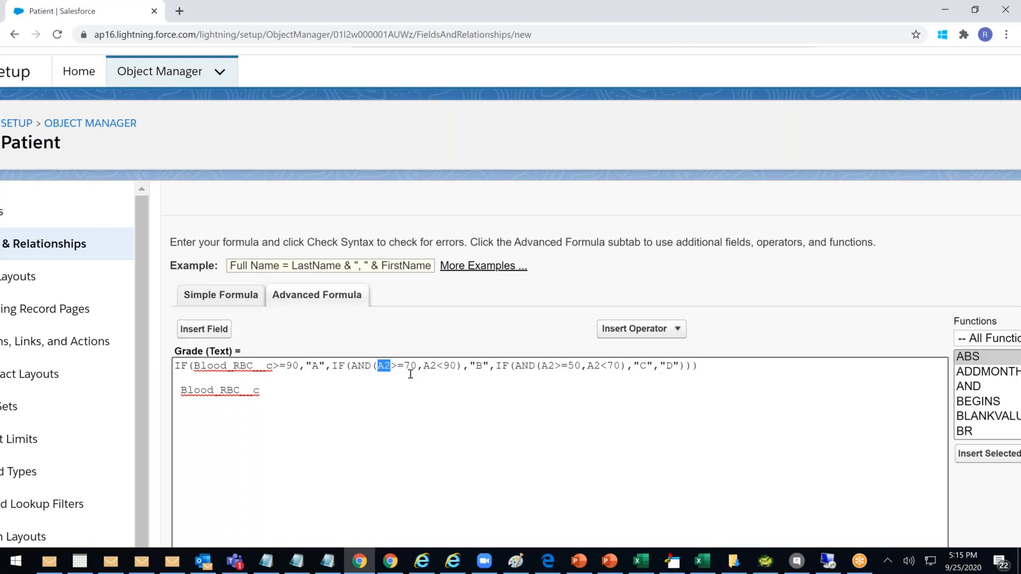
{"action": "key", "text": "ctrl+v"}
{"action": "double_click", "coordinate": [492, 365]}
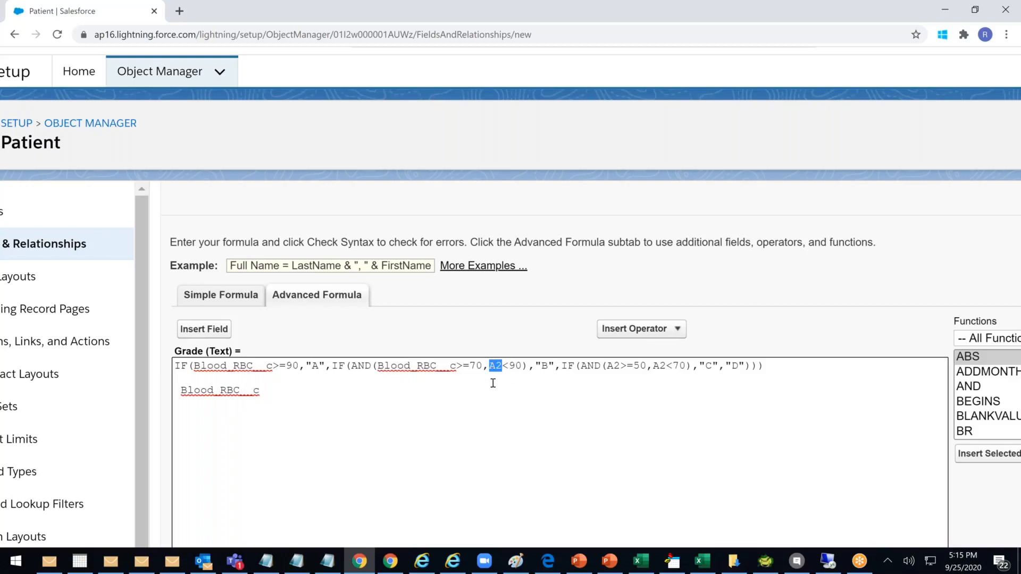
{"action": "left_click", "coordinate": [361, 394]}
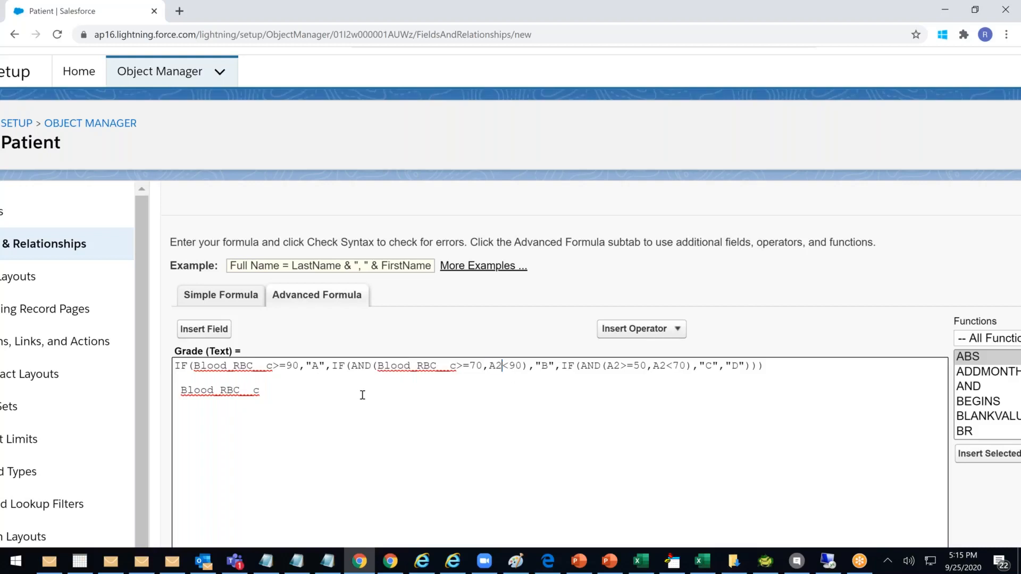
{"action": "double_click", "coordinate": [236, 392]}
{"action": "left_click_drag", "start_coordinate": [265, 392], "coordinate": [178, 391]}
{"action": "left_click", "coordinate": [259, 392]}
{"action": "left_click_drag", "start_coordinate": [266, 392], "coordinate": [180, 391]}
{"action": "key", "text": "ctrl+c"}
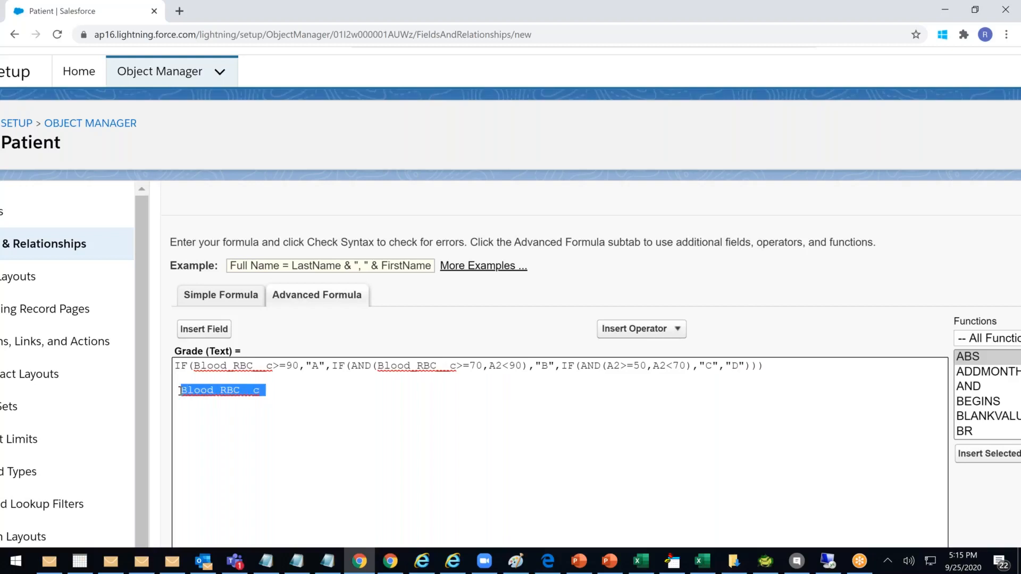
Replace the remaining A2 references with Blood_RBC__c and delete the helper line
{"action": "double_click", "coordinate": [495, 366]}
{"action": "key", "text": "ctrl+v"}
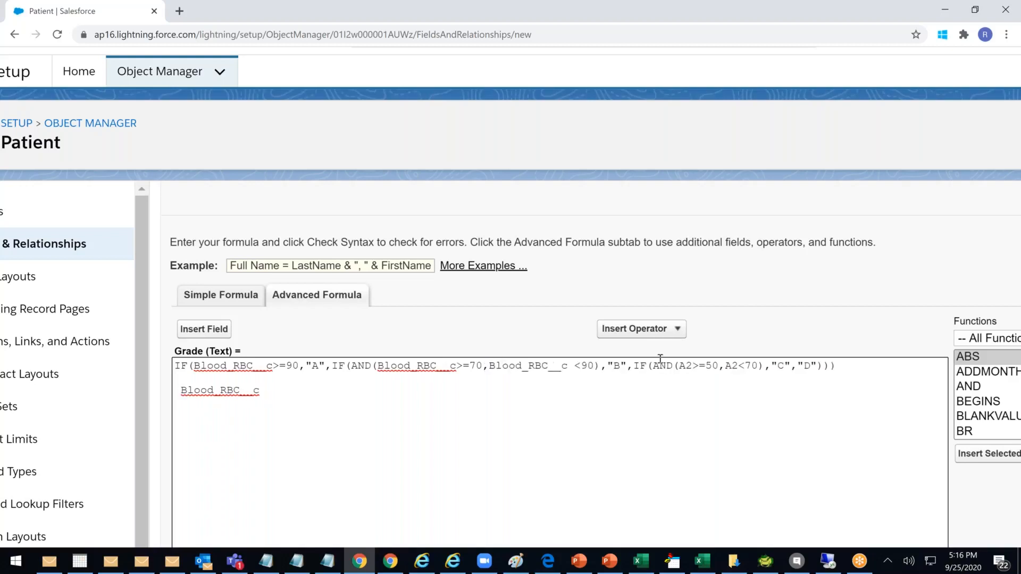
{"action": "double_click", "coordinate": [686, 367]}
{"action": "key", "text": "ctrl+v"}
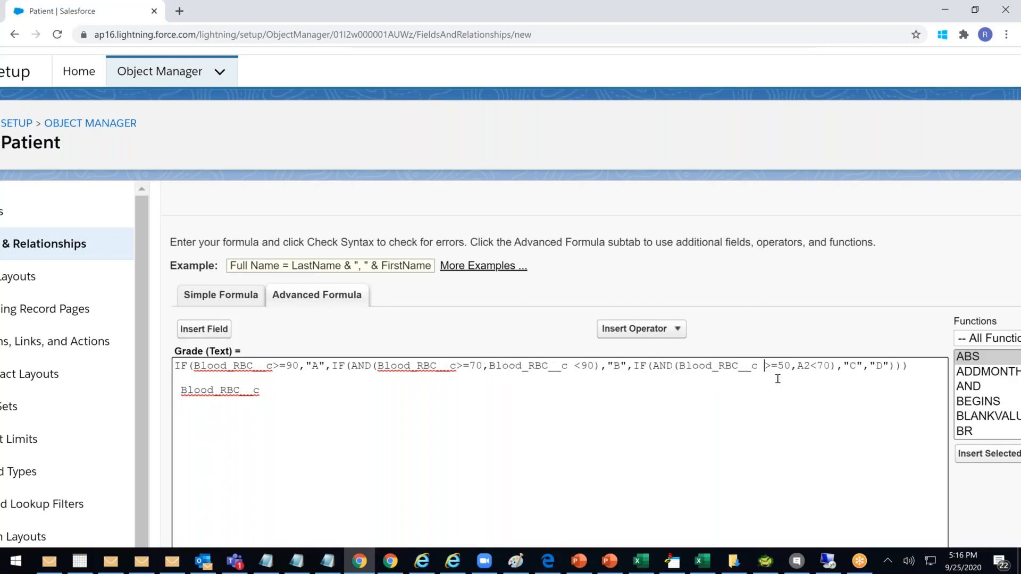
{"action": "double_click", "coordinate": [804, 366]}
{"action": "key", "text": "ctrl+v"}
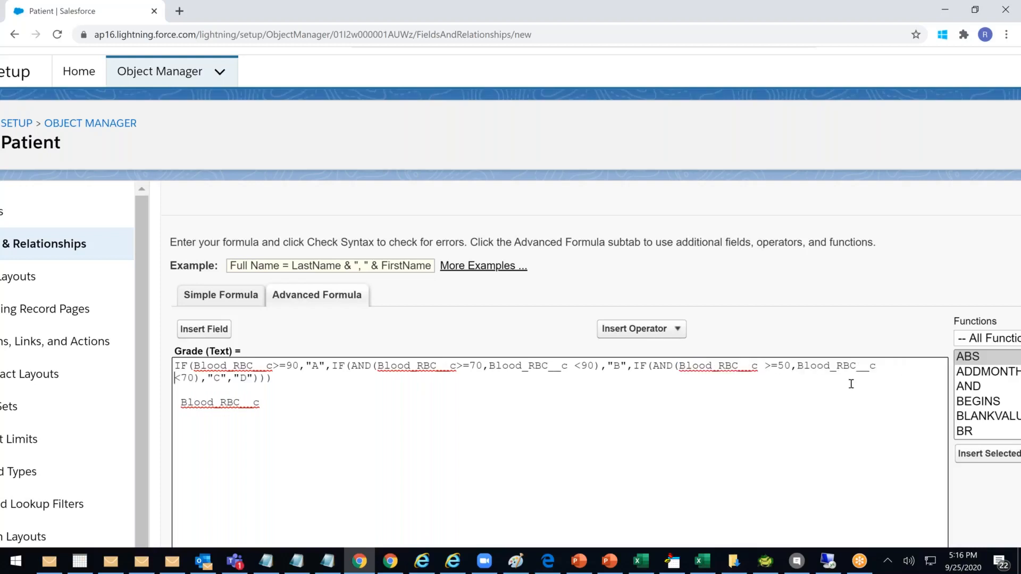
{"action": "left_click_drag", "start_coordinate": [298, 406], "coordinate": [102, 407]}
{"action": "key", "text": "BackSpace"}
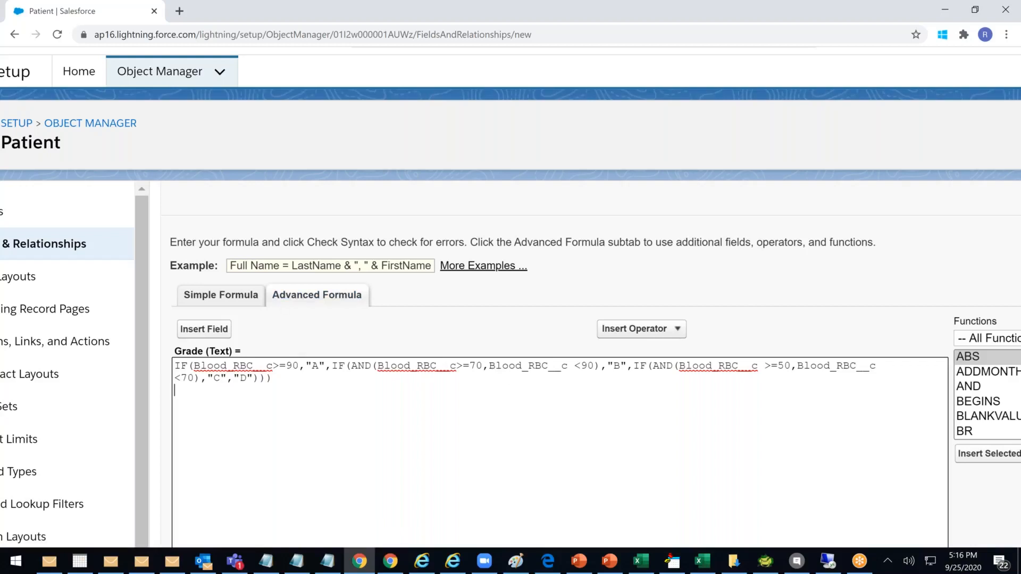
Change the thresholds 90, 70 and 50 to 0.90, 0.70 and 0.50 throughout the formula
{"action": "scroll", "coordinate": [495, 353], "scroll_direction": "up", "scroll_amount": 2}
{"action": "scroll", "coordinate": [494, 353], "scroll_direction": "down", "scroll_amount": 3}
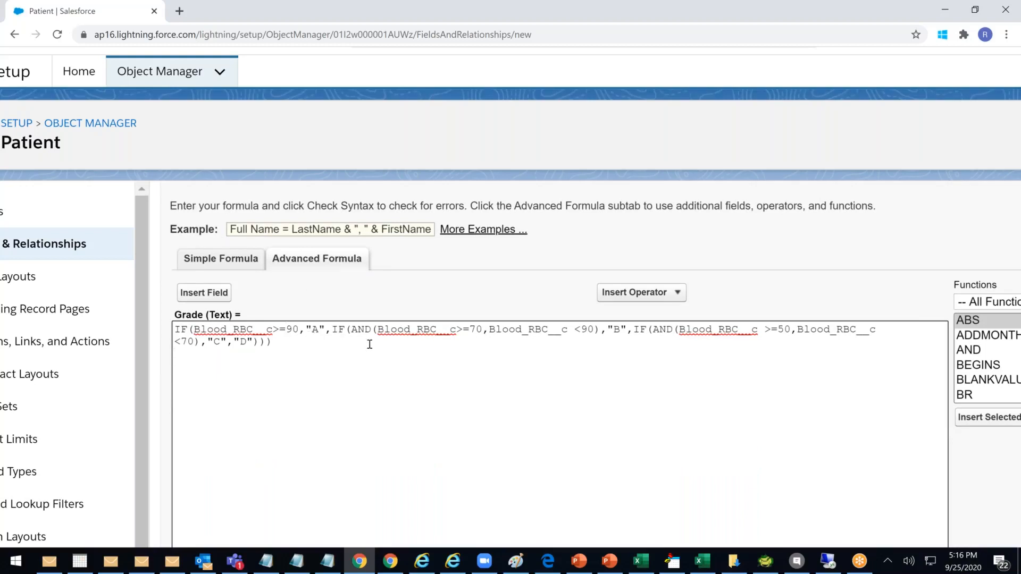
{"action": "type", "text": "0."}
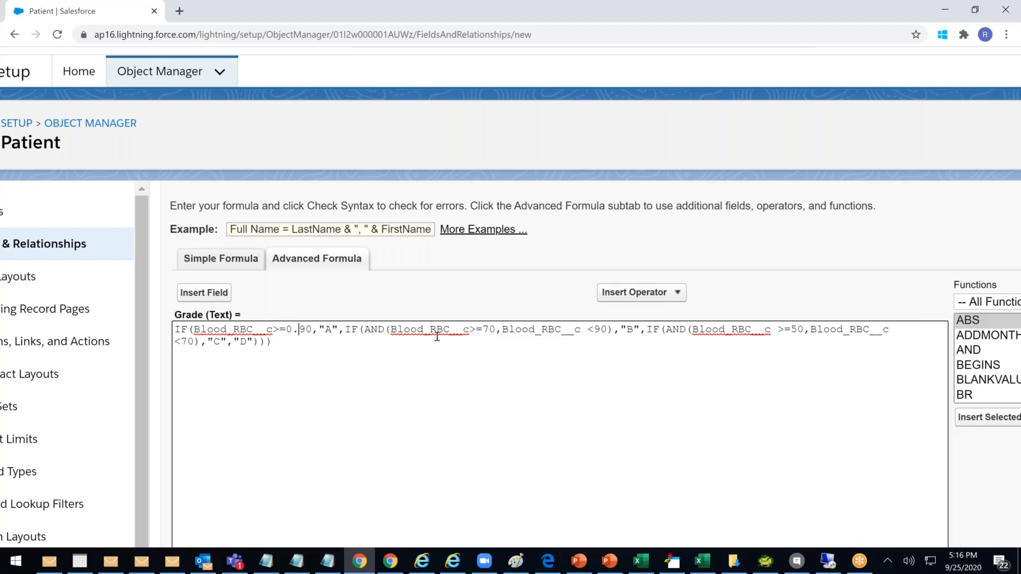
{"action": "left_click", "coordinate": [485, 331]}
{"action": "type", "text": "0."}
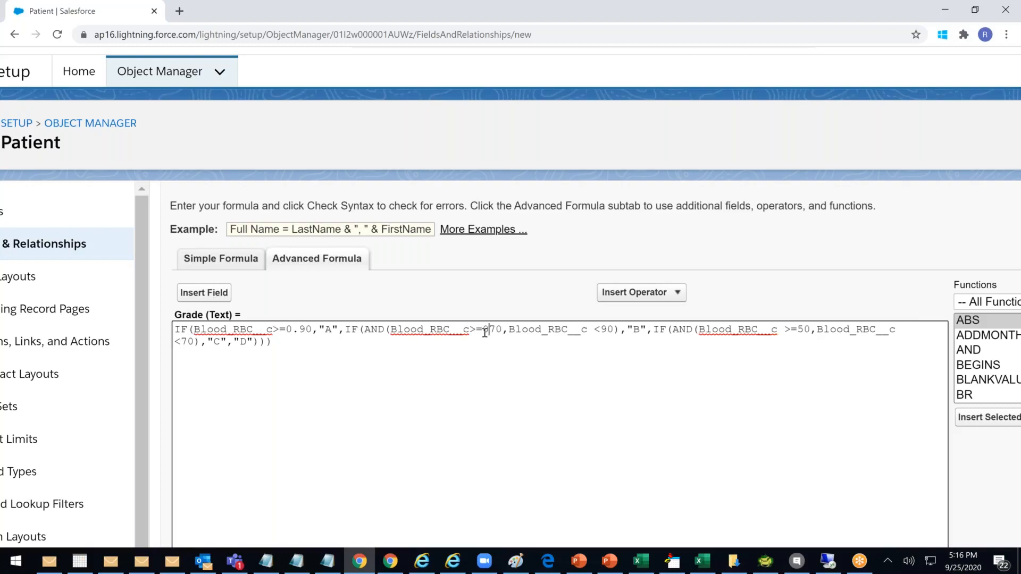
{"action": "left_click", "coordinate": [613, 330]}
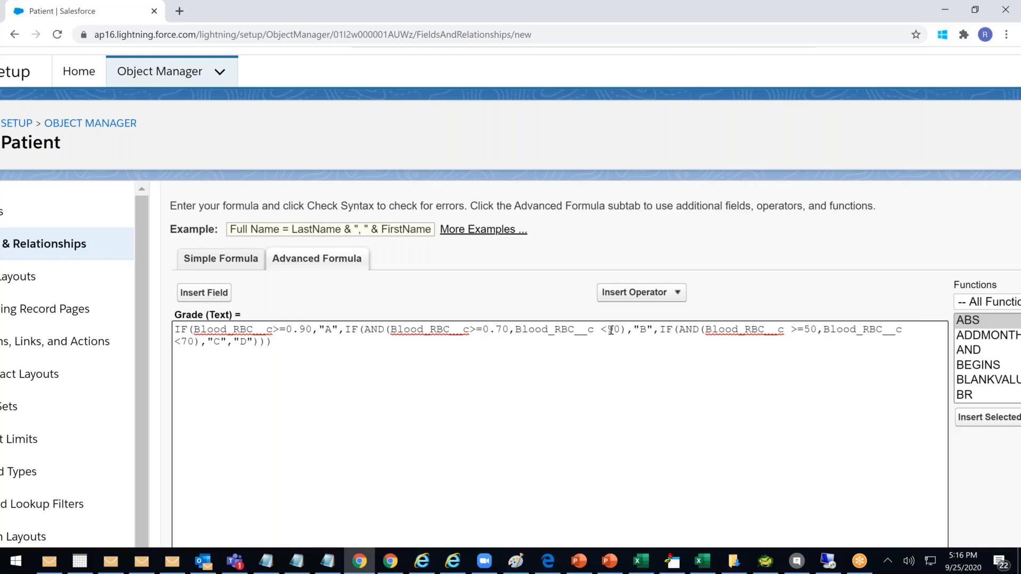
{"action": "type", "text": "0."}
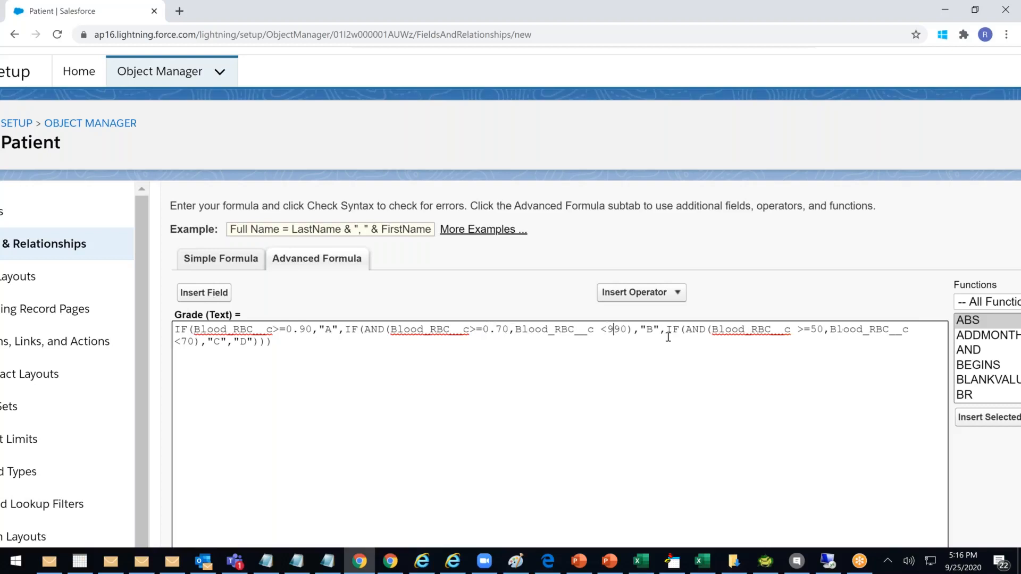
{"action": "left_click", "coordinate": [818, 329]}
{"action": "type", "text": "0."}
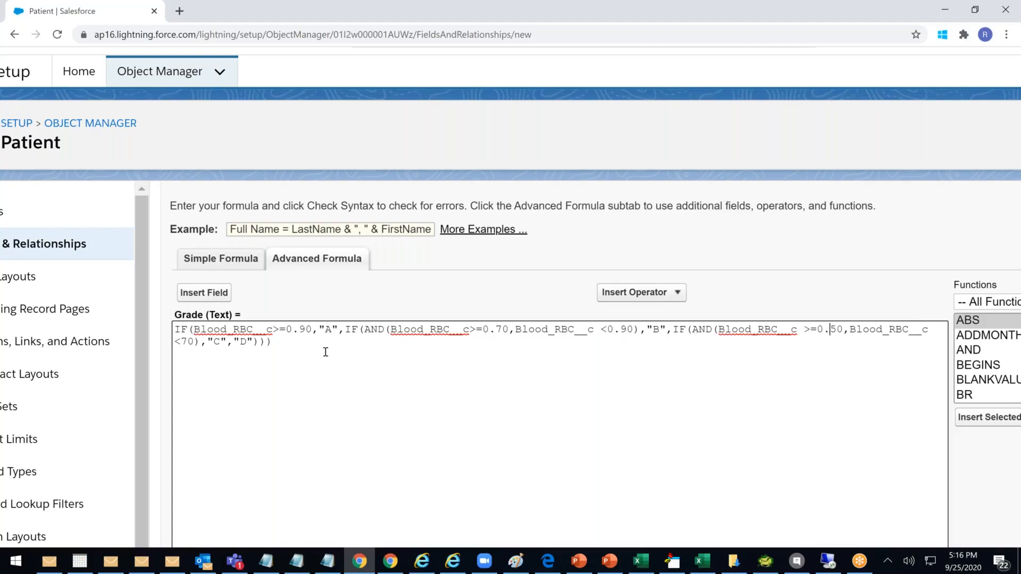
{"action": "left_click", "coordinate": [181, 342]}
{"action": "type", "text": "0.7"}
{"action": "key", "text": "Delete"}
{"action": "scroll", "coordinate": [381, 364], "scroll_direction": "down", "scroll_amount": 6}
Check the Grade formula's syntax, accept field visibility, and save it to all three page layouts
{"action": "left_click", "coordinate": [208, 272]}
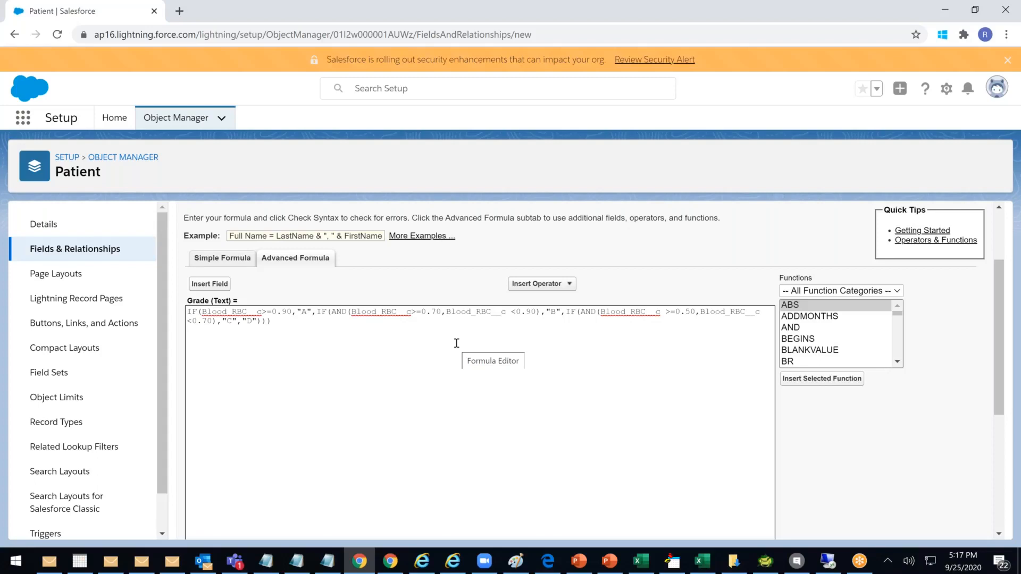
{"action": "scroll", "coordinate": [456, 343], "scroll_direction": "down", "scroll_amount": 7}
{"action": "left_click", "coordinate": [945, 524]}
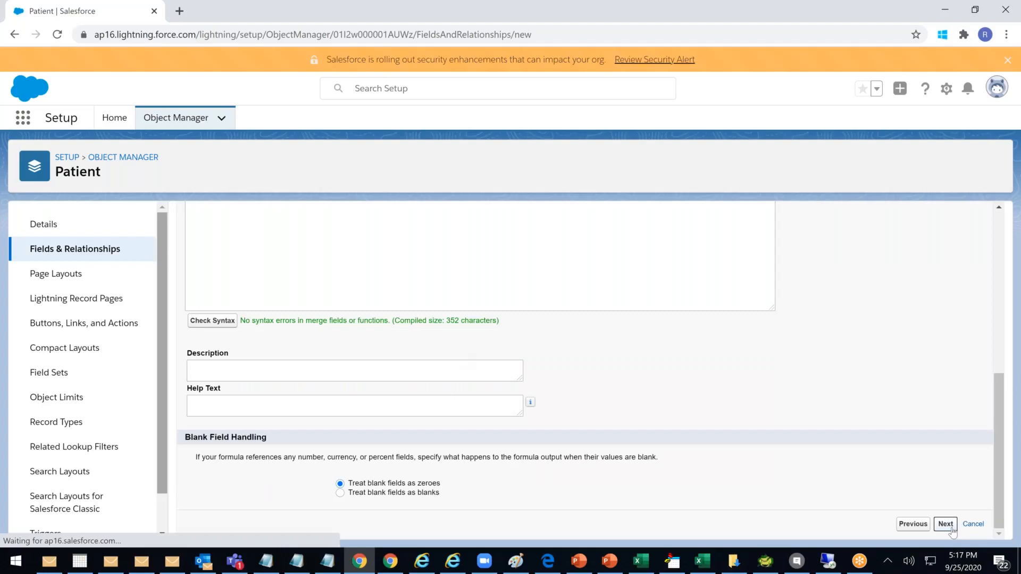
{"action": "scroll", "coordinate": [915, 425], "scroll_direction": "down", "scroll_amount": 10}
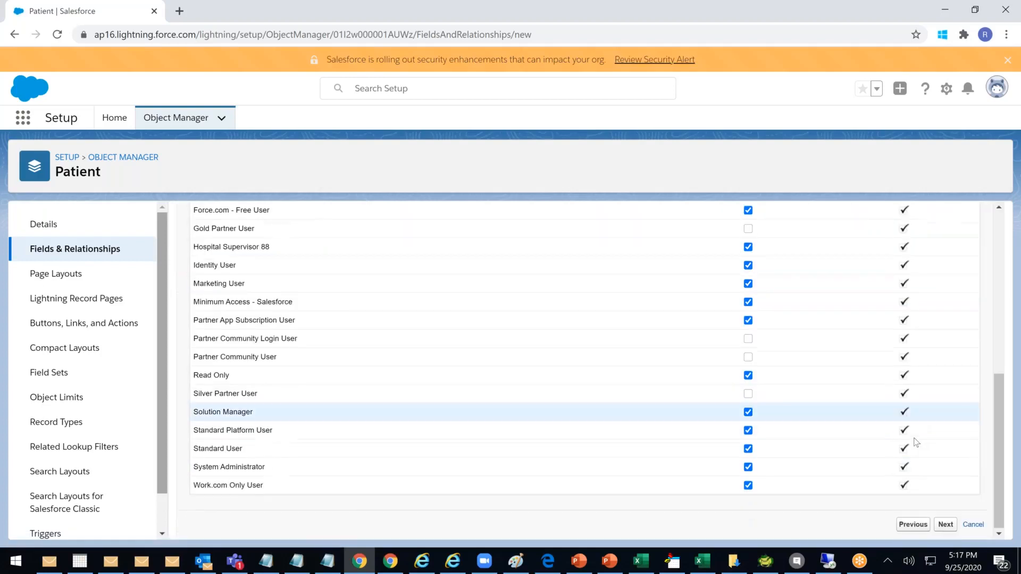
{"action": "left_click", "coordinate": [945, 524]}
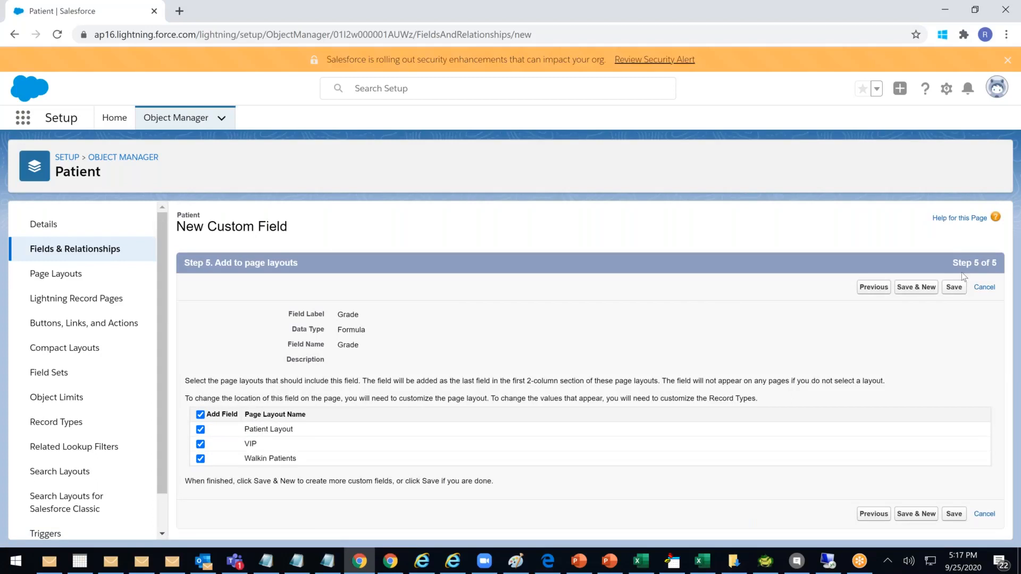
{"action": "left_click", "coordinate": [960, 294]}
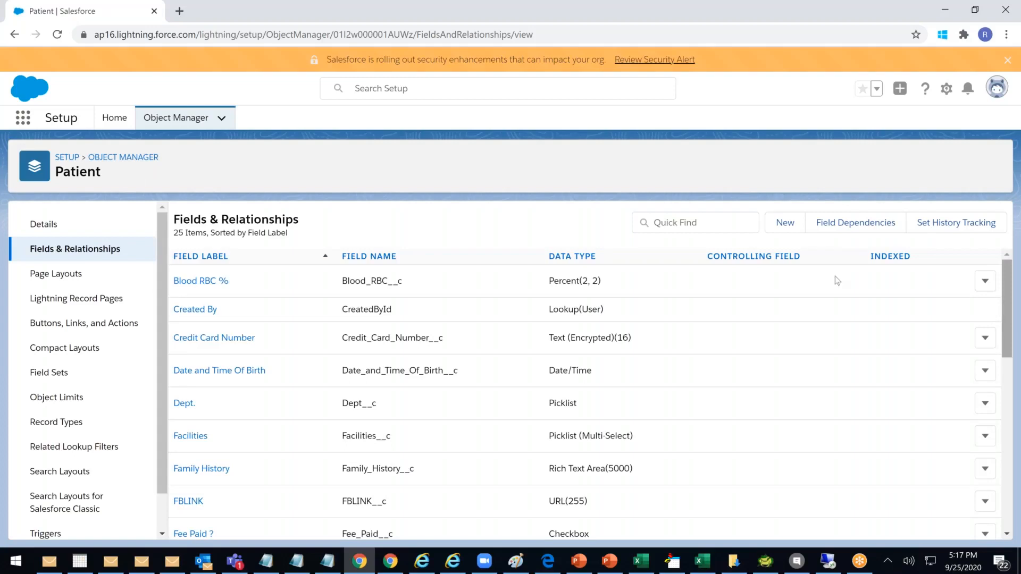
Find the Grade Formula (Text) row in Patient's fields list, then return to the Excel workbook
{"action": "scroll", "coordinate": [611, 353], "scroll_direction": "down", "scroll_amount": 3}
{"action": "scroll", "coordinate": [610, 349], "scroll_direction": "down", "scroll_amount": 5}
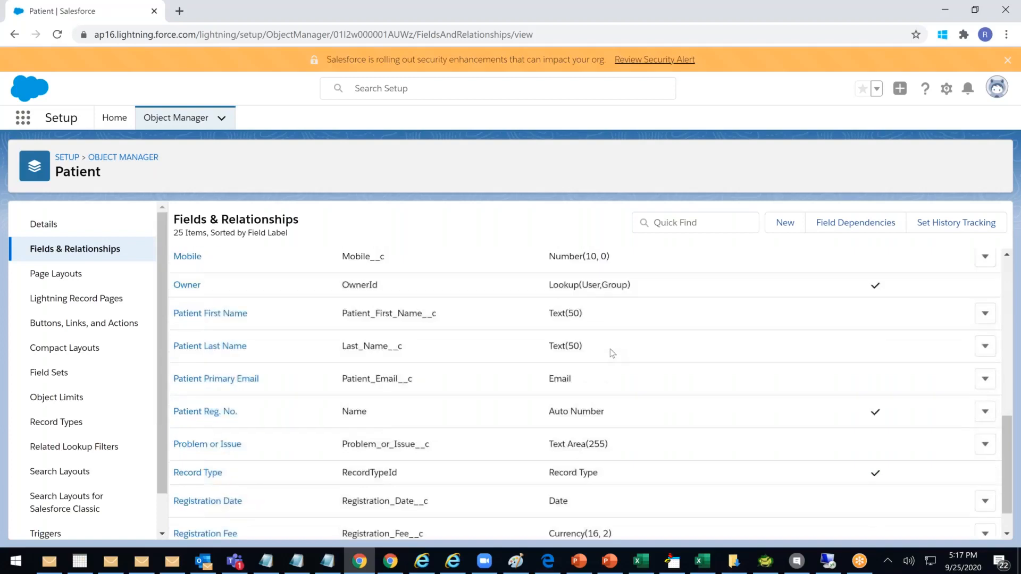
{"action": "scroll", "coordinate": [610, 349], "scroll_direction": "down", "scroll_amount": 1}
{"action": "scroll", "coordinate": [610, 348], "scroll_direction": "up", "scroll_amount": 5}
{"action": "scroll", "coordinate": [445, 319], "scroll_direction": "up", "scroll_amount": 1}
{"action": "left_click_drag", "start_coordinate": [635, 390], "coordinate": [177, 391]}
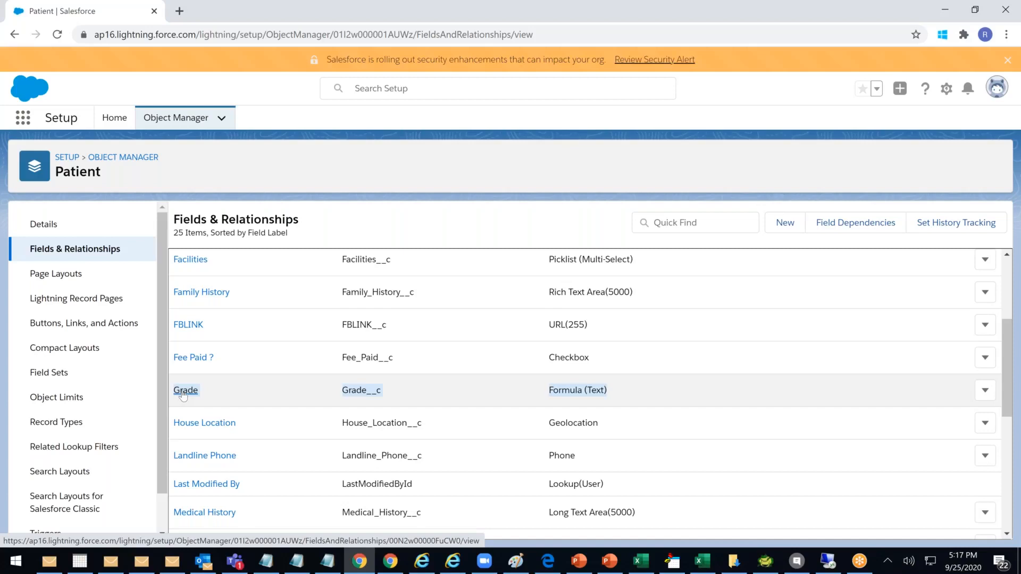
{"action": "left_click", "coordinate": [699, 568]}
{"action": "left_click_drag", "start_coordinate": [495, 257], "coordinate": [555, 343]}
{"action": "key", "text": "Escape"}
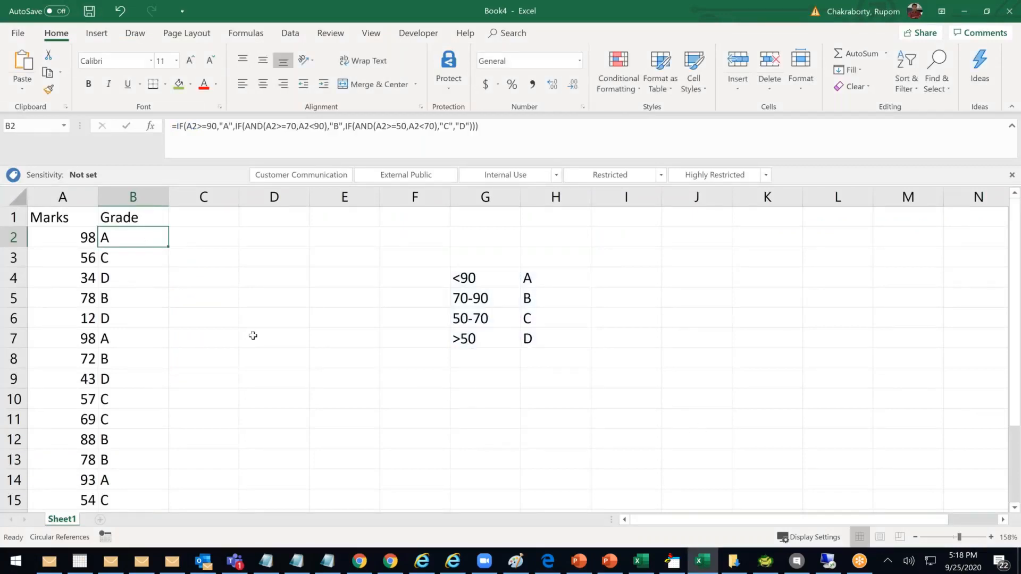
{"action": "left_click", "coordinate": [176, 293]}
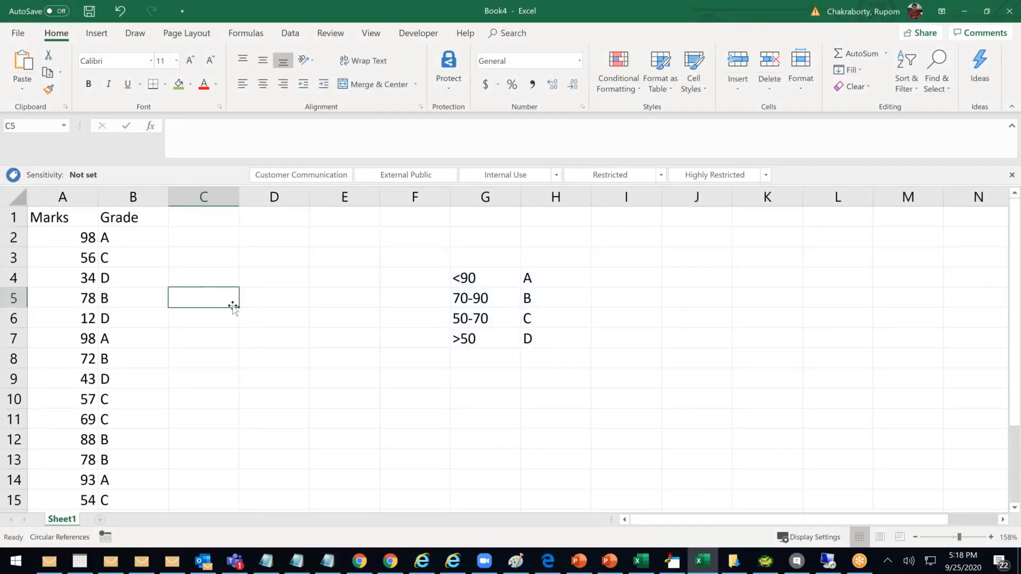
{"action": "type", "text": "198"}
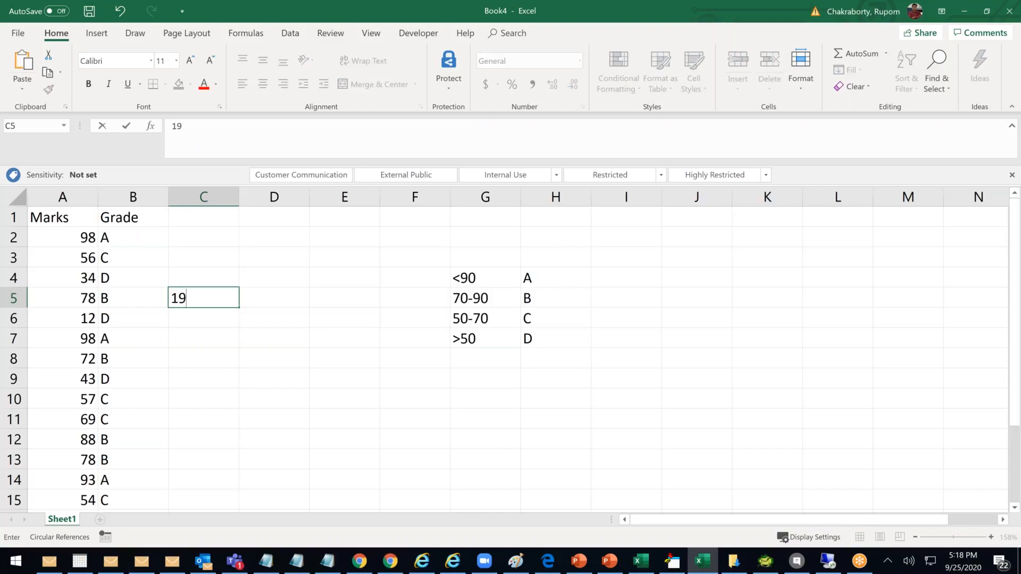
{"action": "key", "text": "BackSpace"}
{"action": "key", "text": "BackSpace"}
{"action": "key", "text": "BackSpace"}
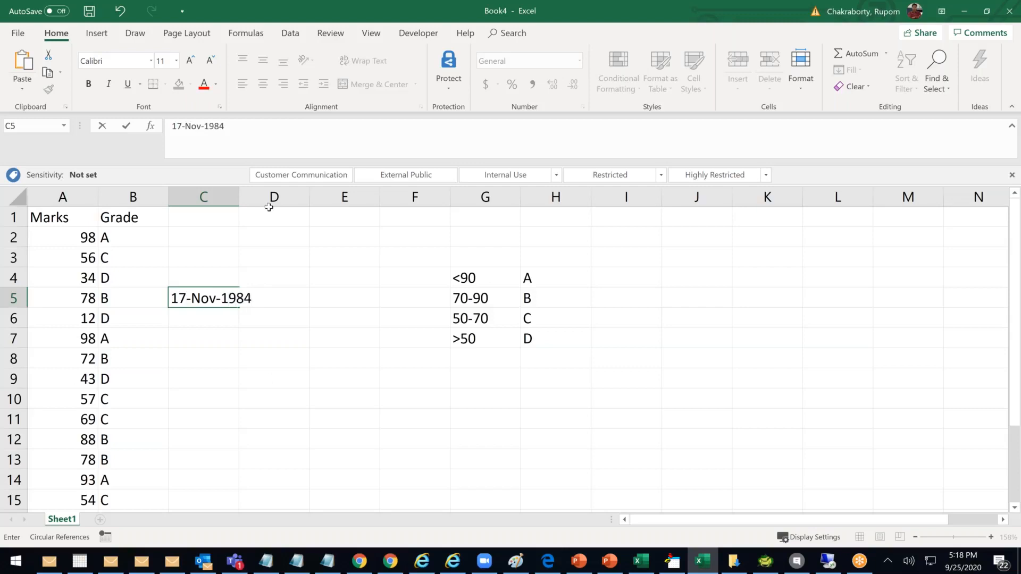
{"action": "left_click", "coordinate": [271, 378]}
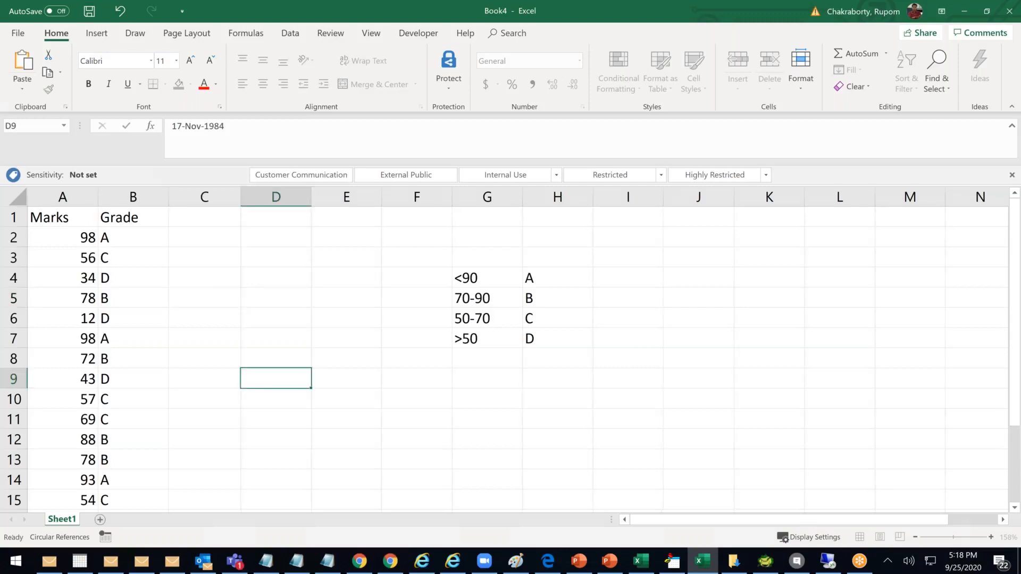
{"action": "left_click", "coordinate": [262, 299]}
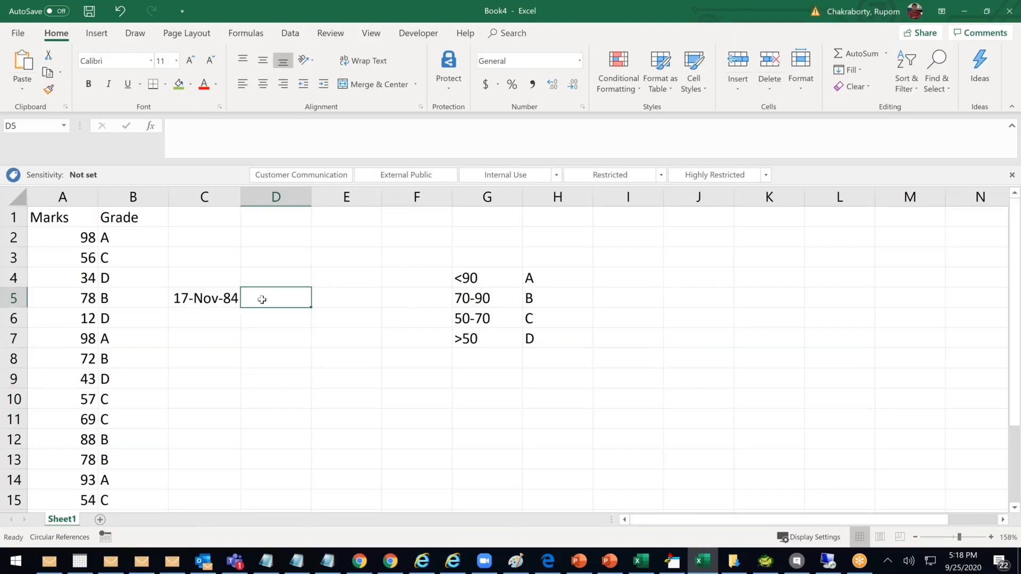
{"action": "left_click", "coordinate": [255, 322]}
{"action": "left_click", "coordinate": [201, 319]}
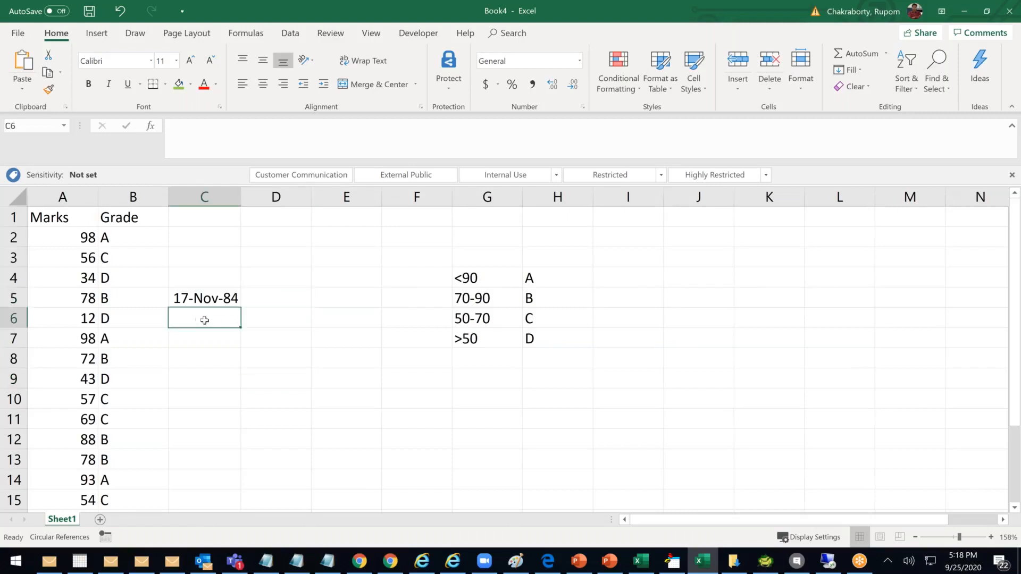
{"action": "left_click", "coordinate": [270, 301]}
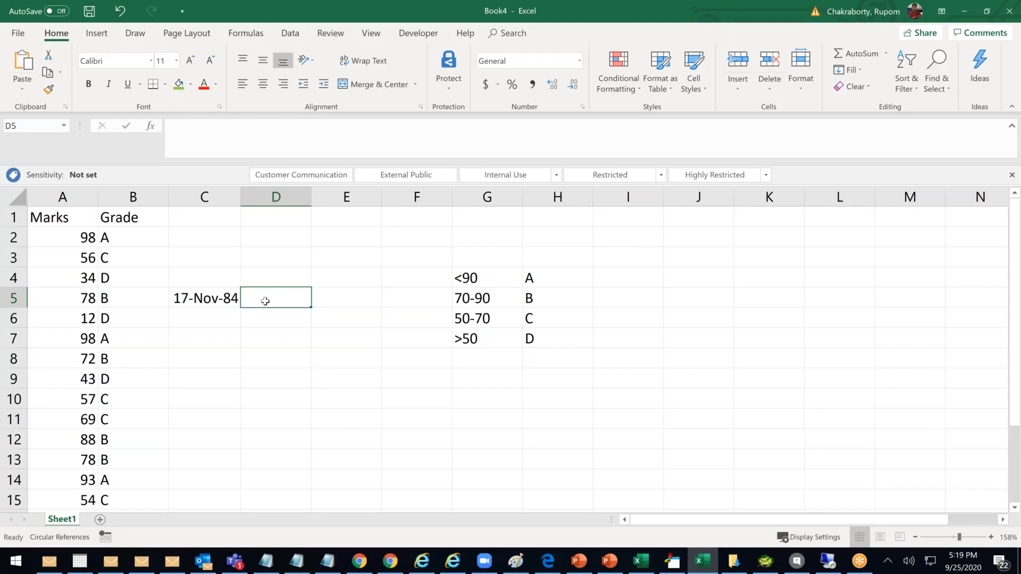
Review the grade IF formula in B2, then enter =TODAY() in D5 to show 9/25/2020
{"action": "left_click_drag", "start_coordinate": [112, 234], "coordinate": [119, 316]}
{"action": "left_click", "coordinate": [132, 237]}
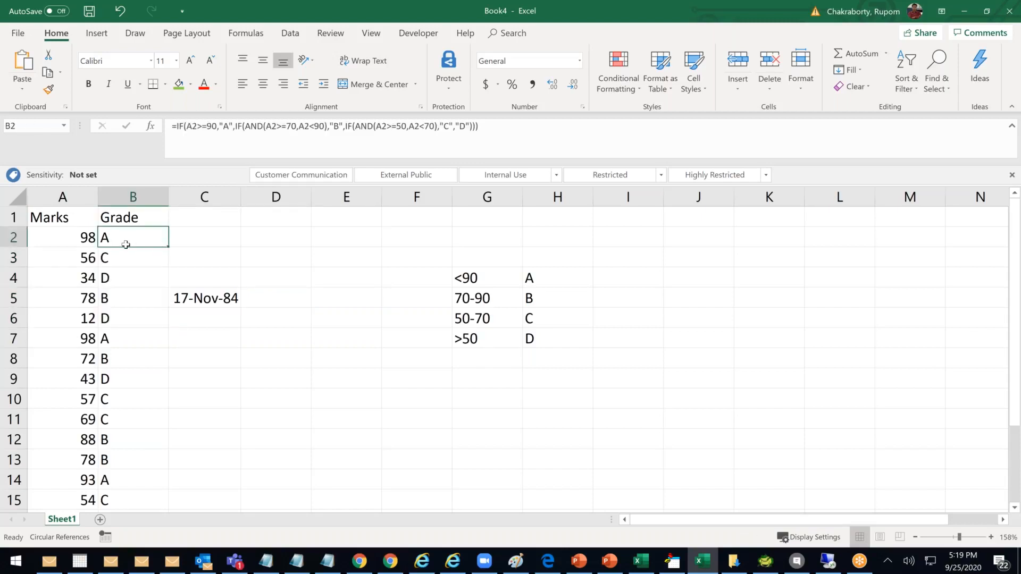
{"action": "left_click", "coordinate": [270, 295]}
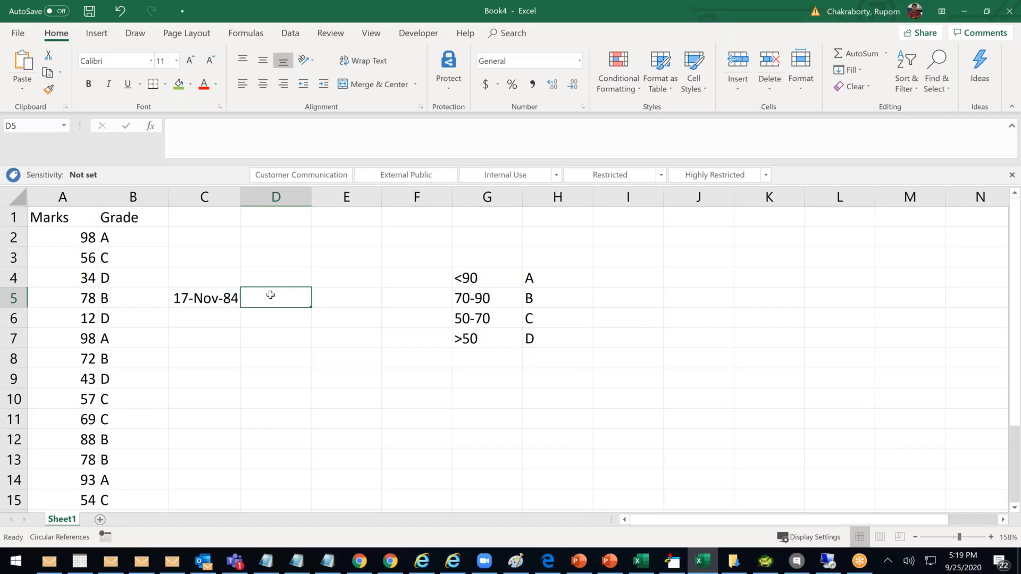
{"action": "type", "text": "Tod"}
{"action": "key", "text": "BackSpace"}
{"action": "key", "text": "BackSpace"}
{"action": "key", "text": "BackSpace"}
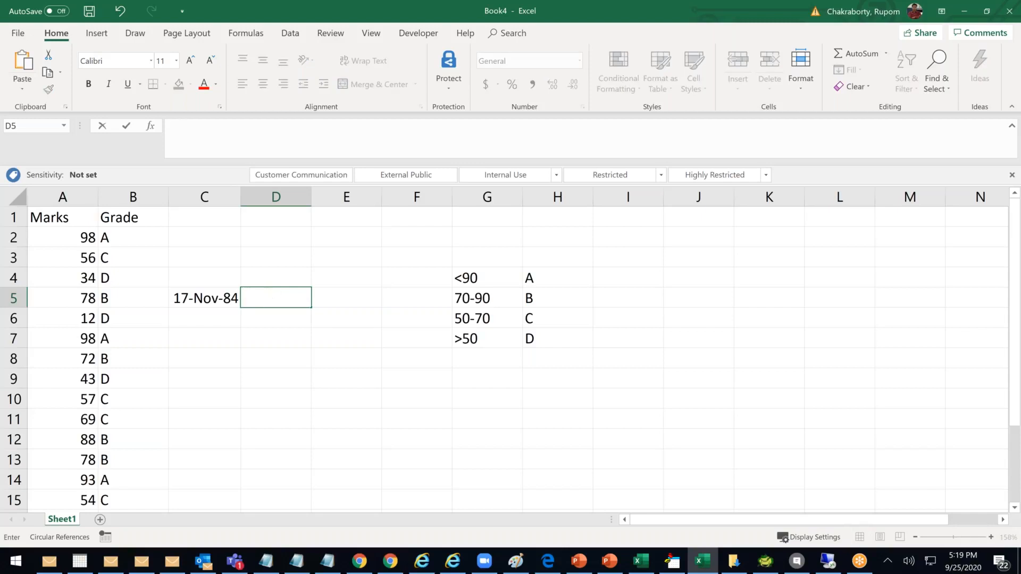
{"action": "type", "text": "=Today"}
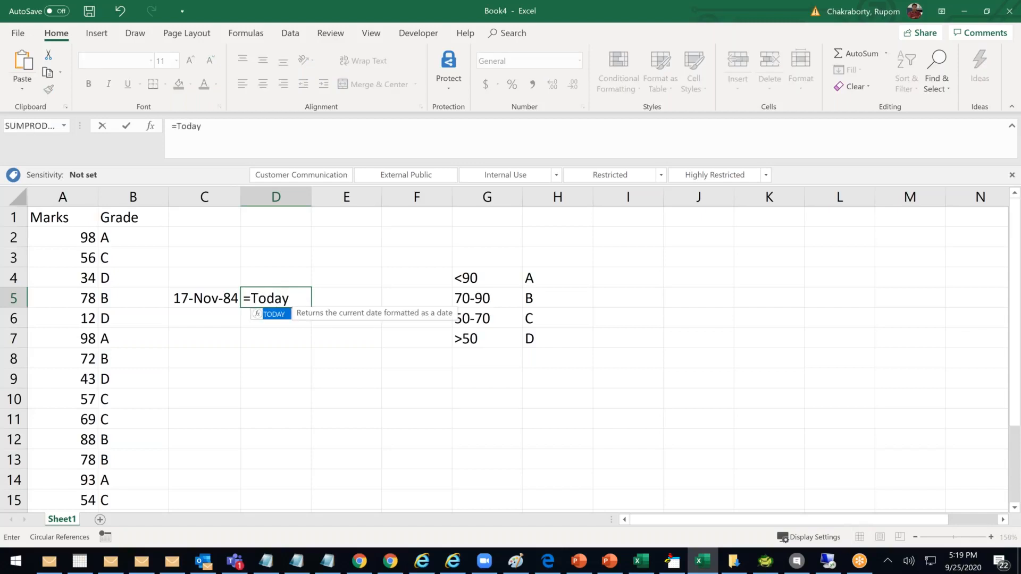
{"action": "type", "text": "()"}
{"action": "key", "text": "Return"}
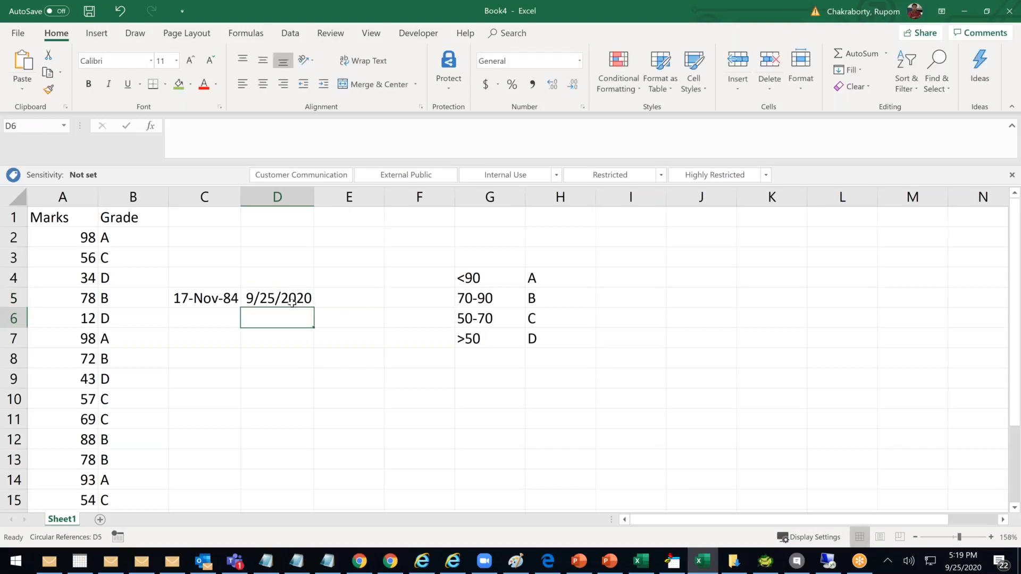
Try =D5-C5 in E5, which gives 13096, then clear E5 again
{"action": "left_click", "coordinate": [291, 302]}
{"action": "left_click", "coordinate": [341, 303]}
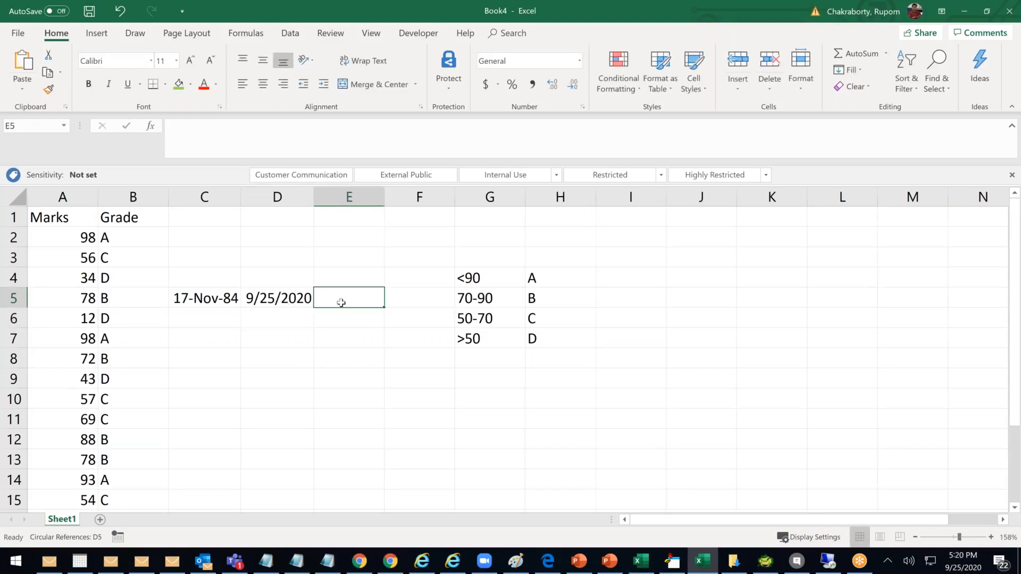
{"action": "type", "text": "="}
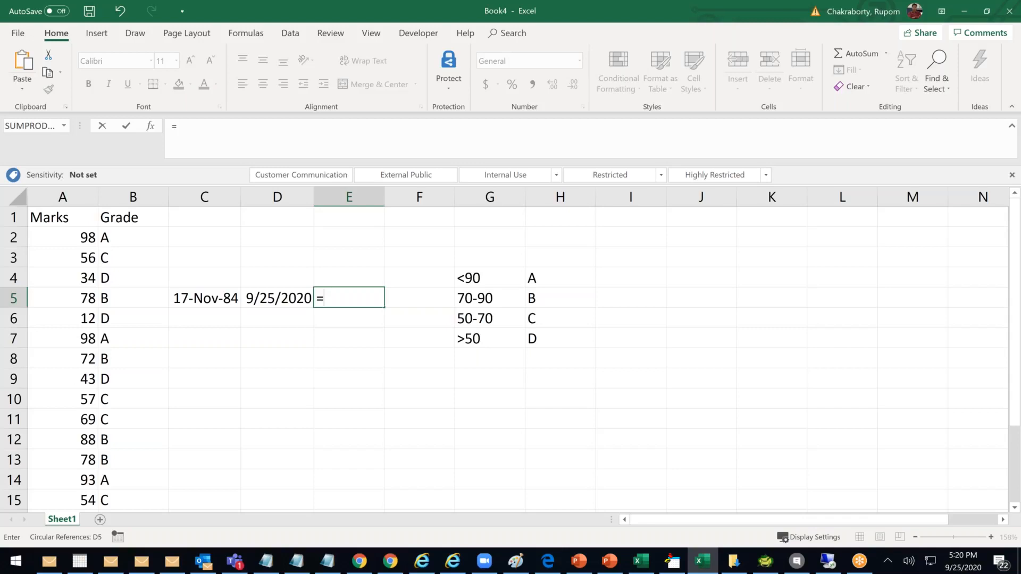
{"action": "left_click", "coordinate": [280, 298]}
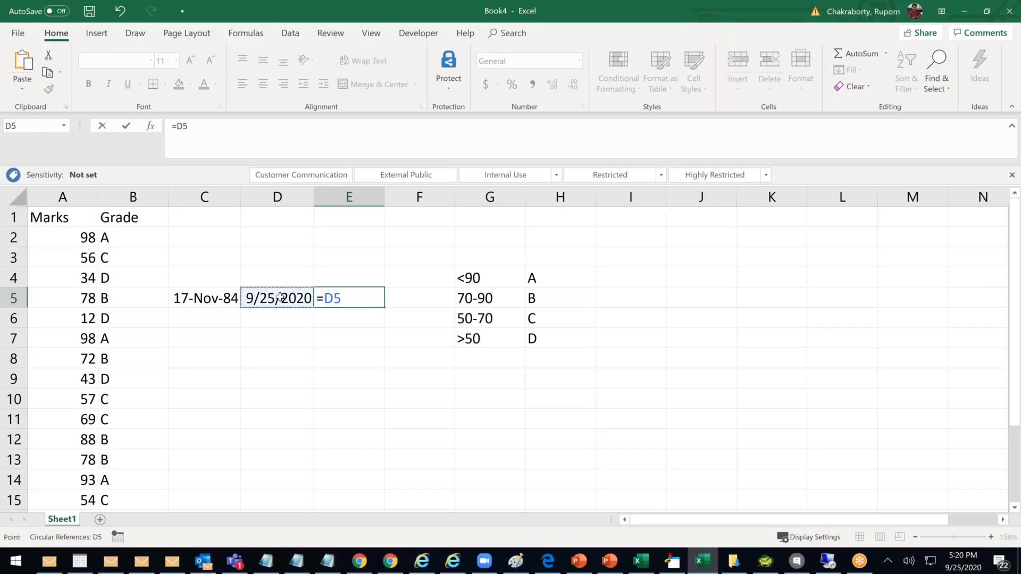
{"action": "type", "text": "-"}
{"action": "left_click", "coordinate": [216, 299]}
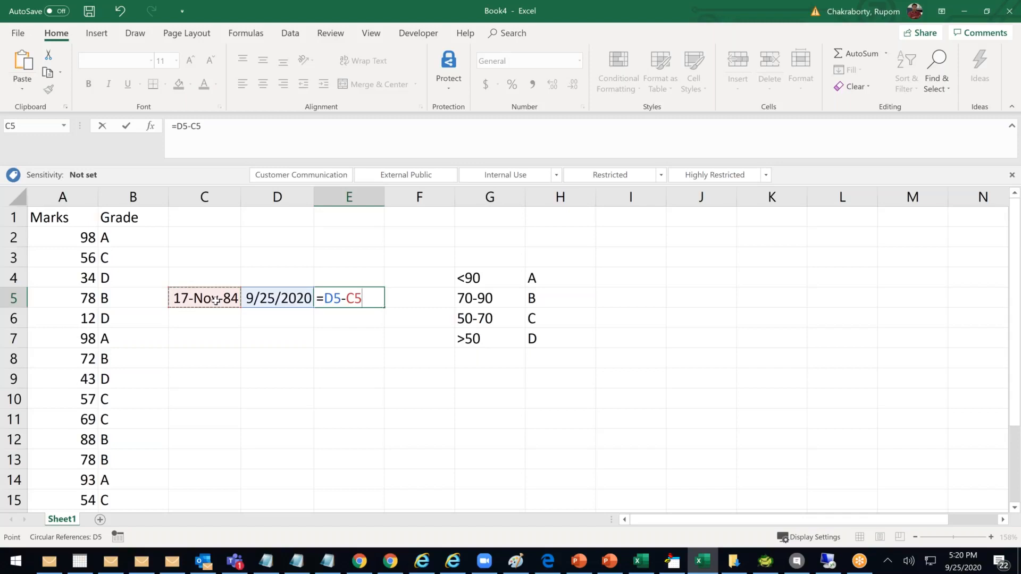
{"action": "key", "text": "Return"}
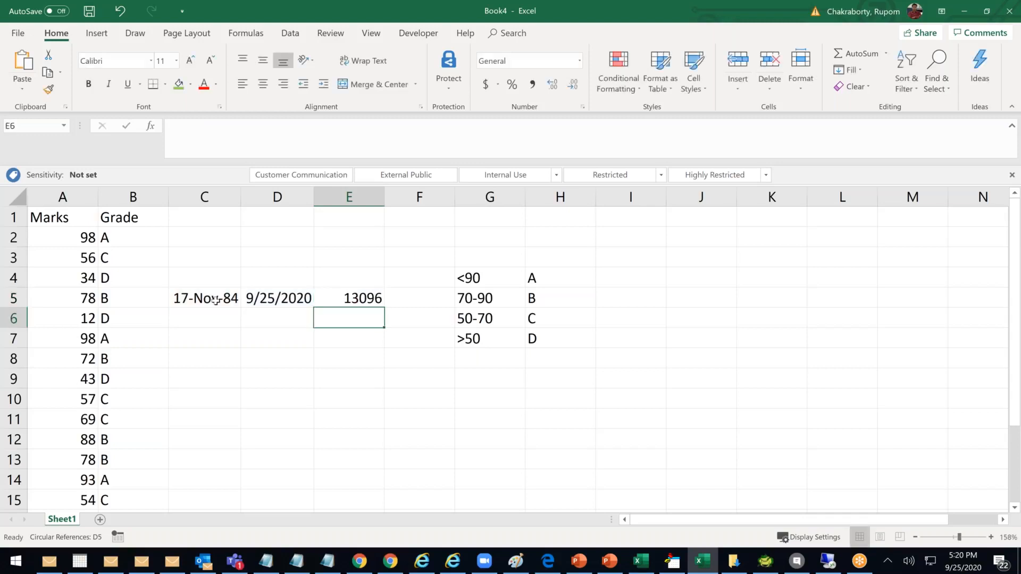
{"action": "left_click", "coordinate": [356, 292]}
{"action": "key", "text": "Delete"}
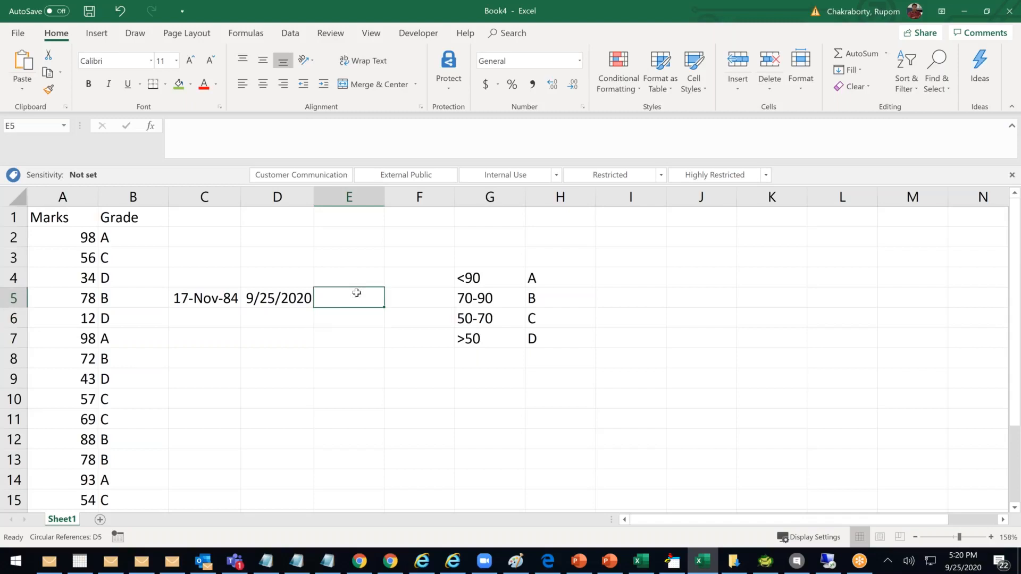
{"action": "type", "text": "="}
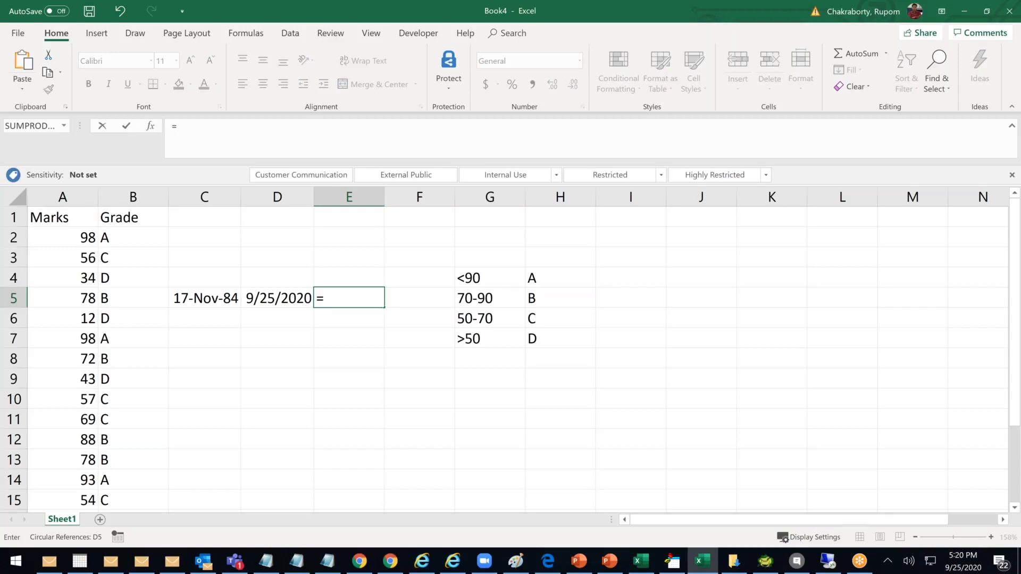
{"action": "type", "text": "today"}
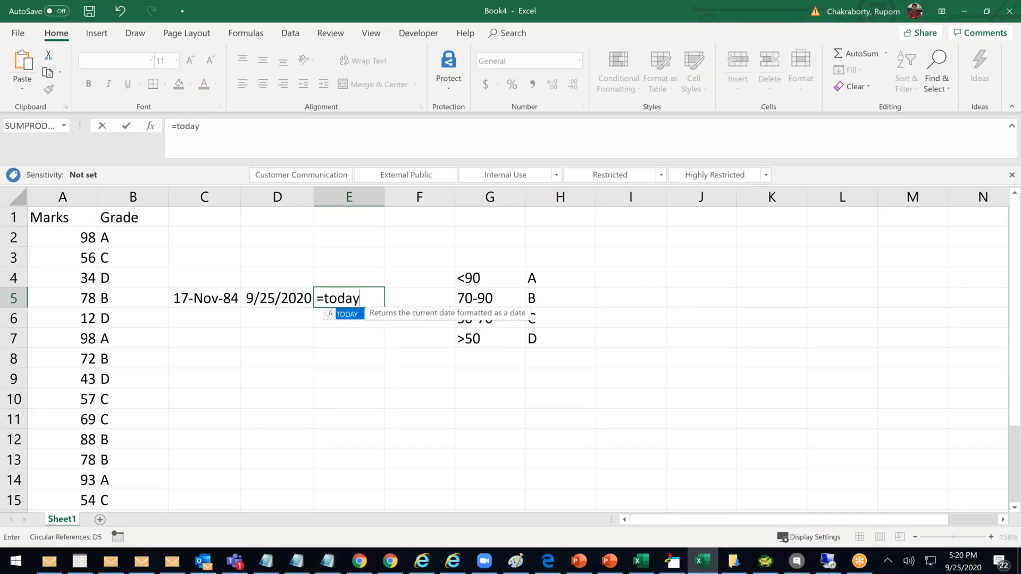
{"action": "type", "text": "()-"}
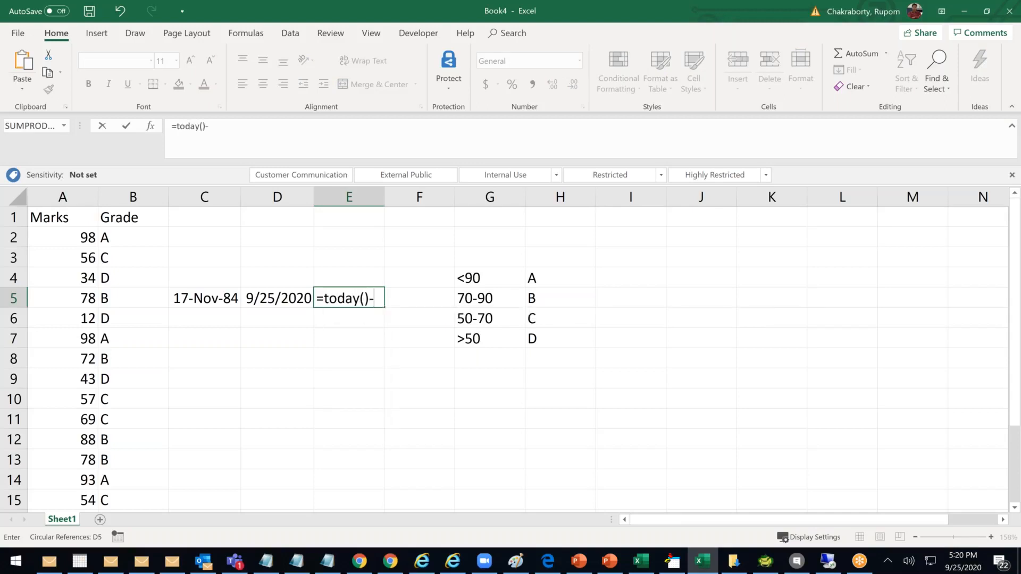
{"action": "left_click", "coordinate": [217, 301]}
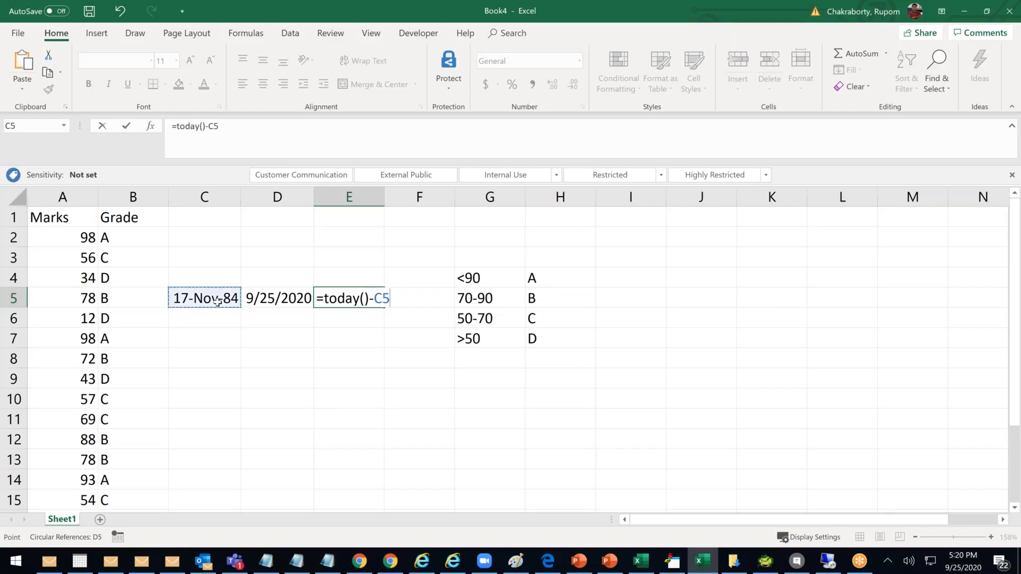
{"action": "key", "text": "Return"}
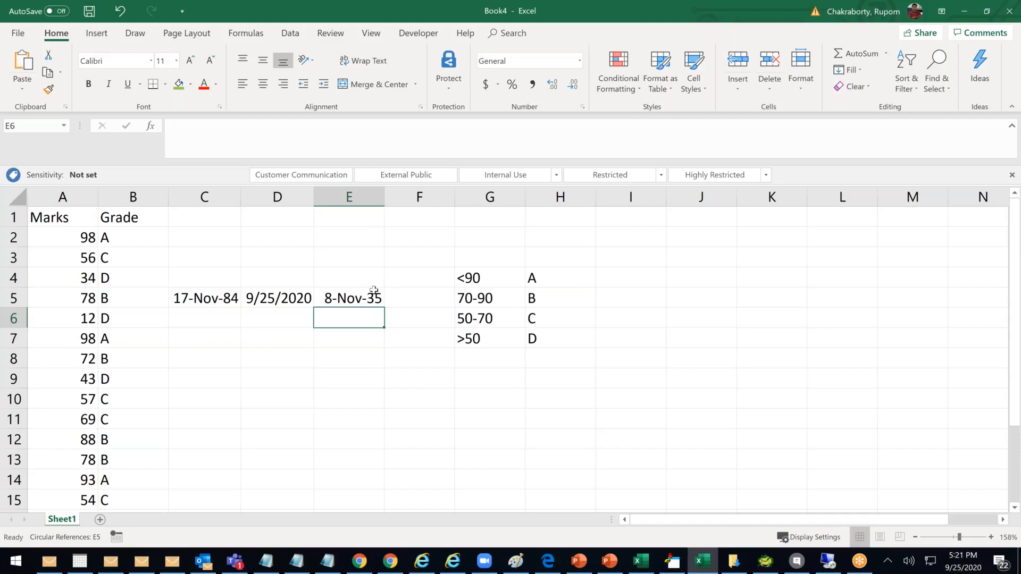
{"action": "key", "text": "Up"}
{"action": "key", "text": "Delete"}
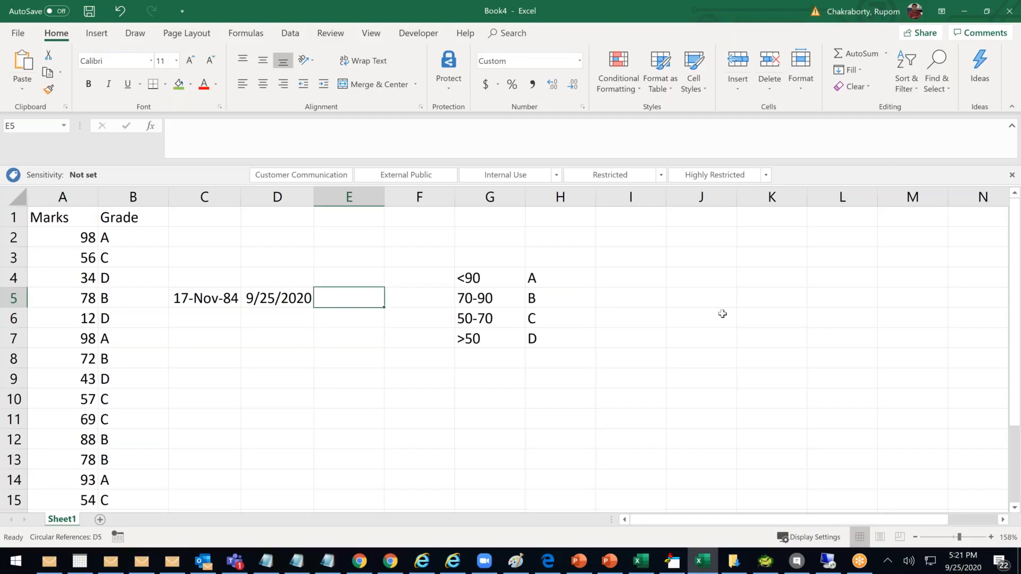
Enter the age formula =YEAR(TODAY())-YEAR(C5) in E5
{"action": "left_click", "coordinate": [341, 372]}
{"action": "left_click", "coordinate": [341, 305]}
{"action": "type", "text": "=Year"}
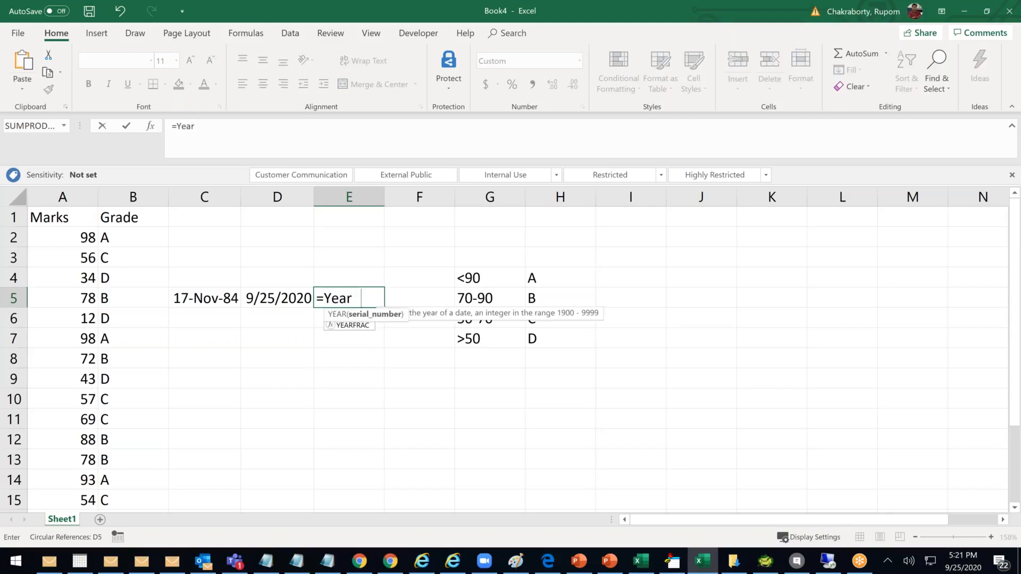
{"action": "key", "text": "Tab"}
{"action": "type", "text": "Today"}
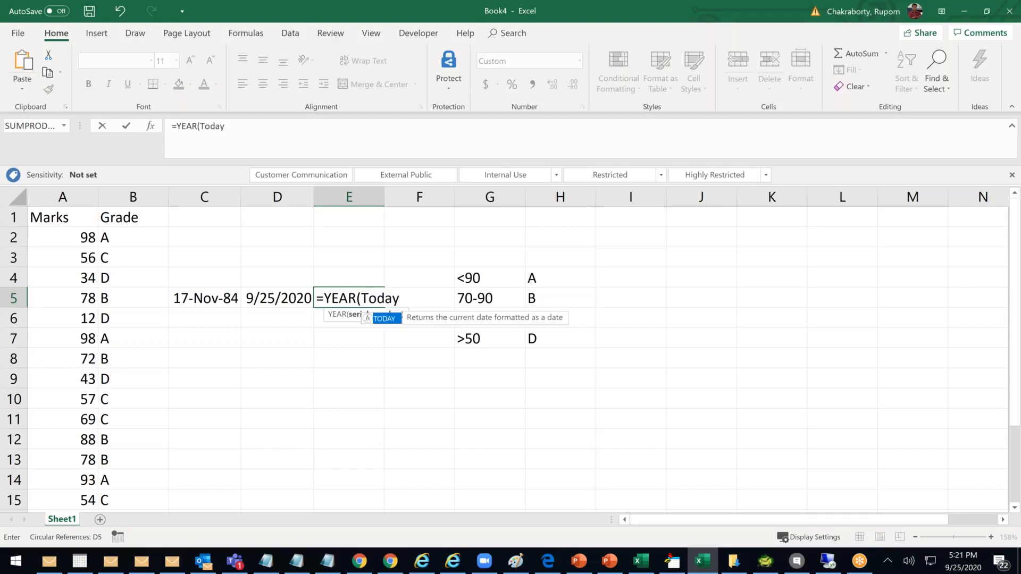
{"action": "type", "text": "())"}
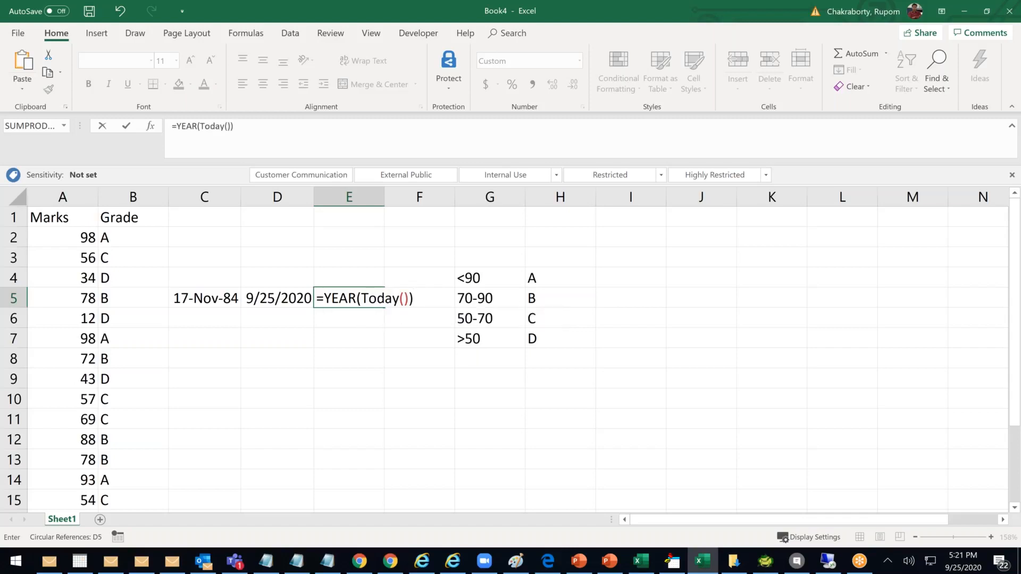
{"action": "type", "text": "-Year"}
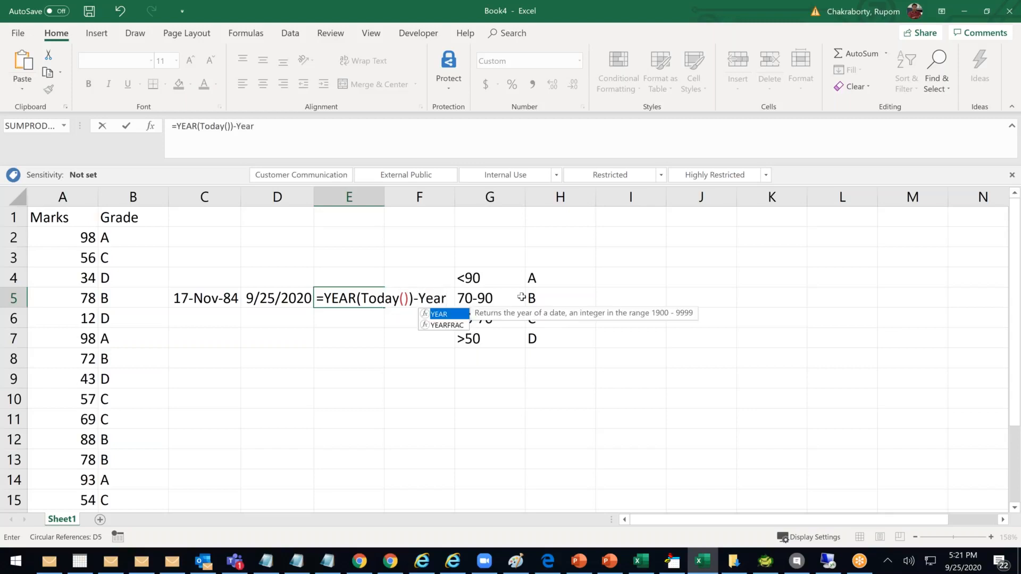
{"action": "type", "text": "("}
{"action": "left_click", "coordinate": [194, 300]}
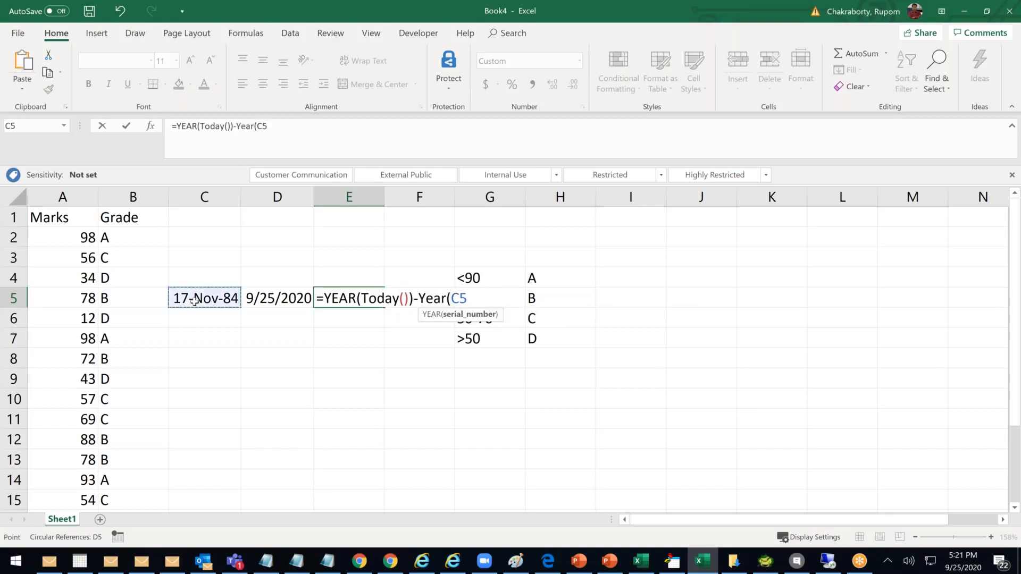
{"action": "type", "text": ")"}
{"action": "key", "text": "Return"}
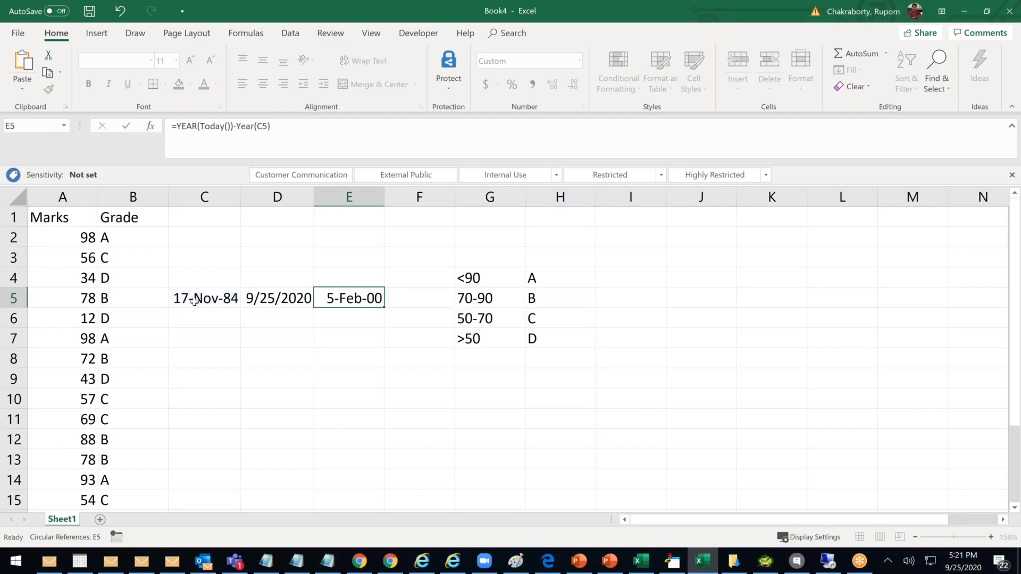
Autofit column E and format E5 as Number with no decimals to show 36
{"action": "double_click", "coordinate": [384, 191]}
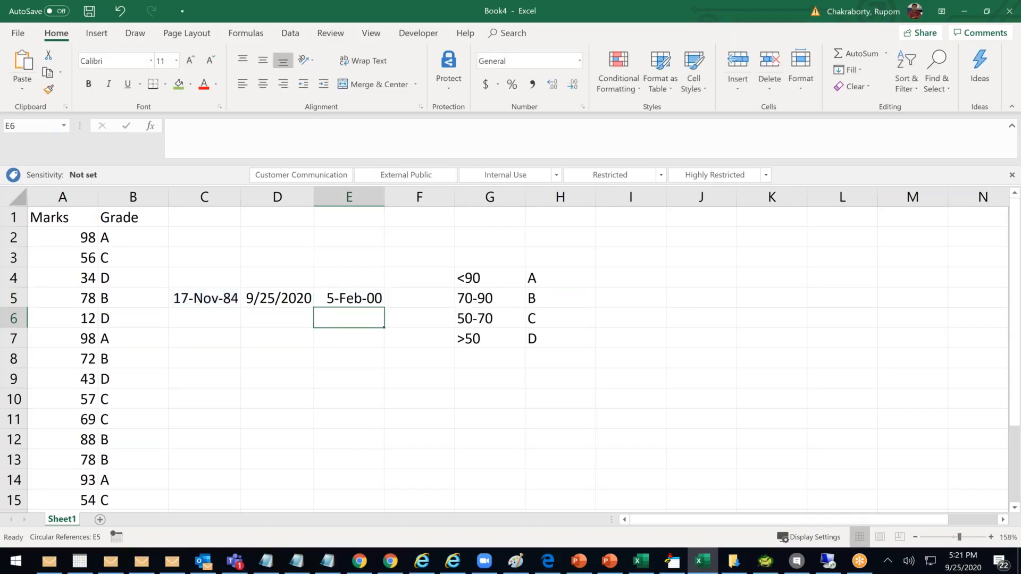
{"action": "left_click", "coordinate": [343, 298]}
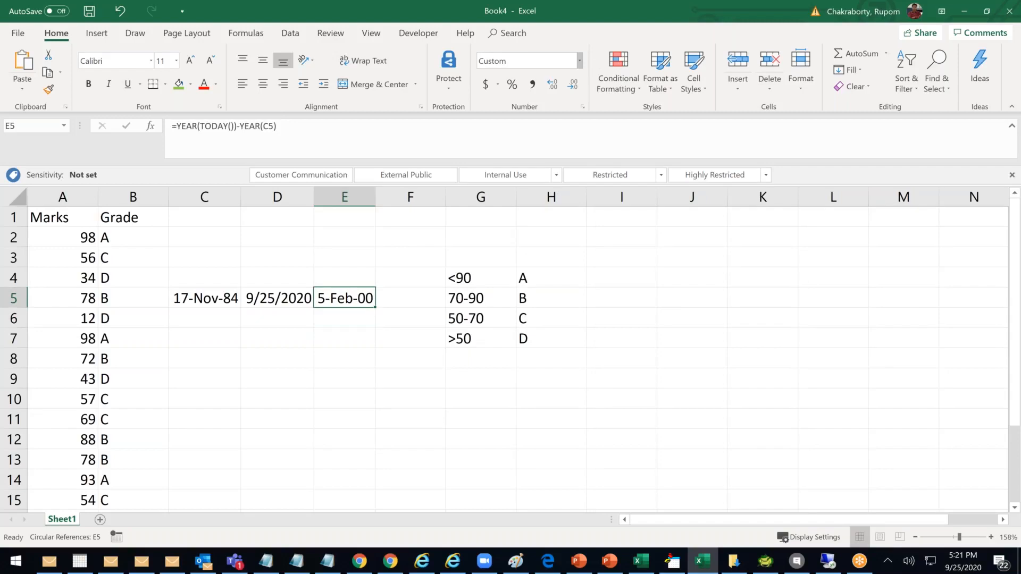
{"action": "left_click", "coordinate": [579, 61]}
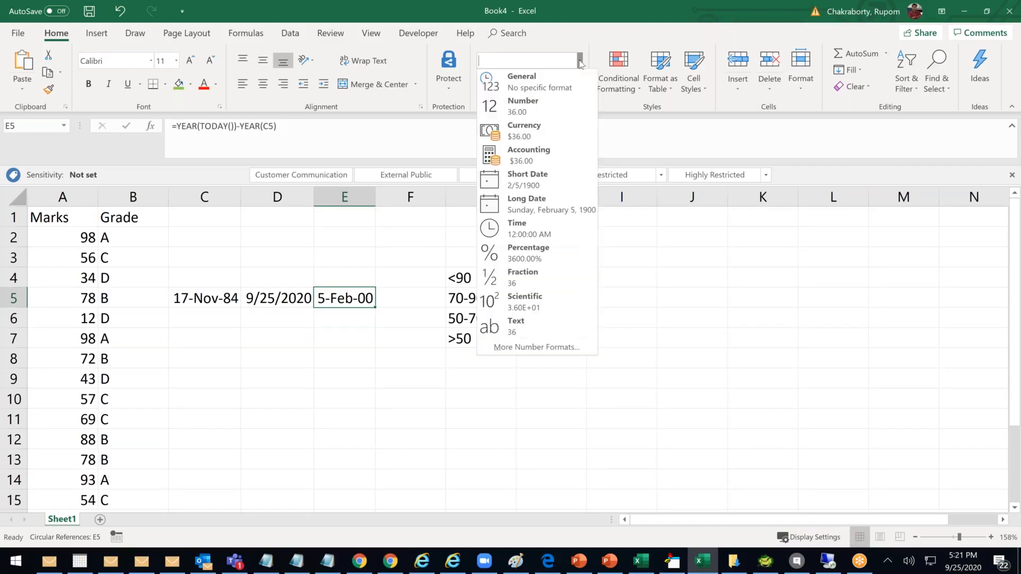
{"action": "left_click", "coordinate": [524, 106]}
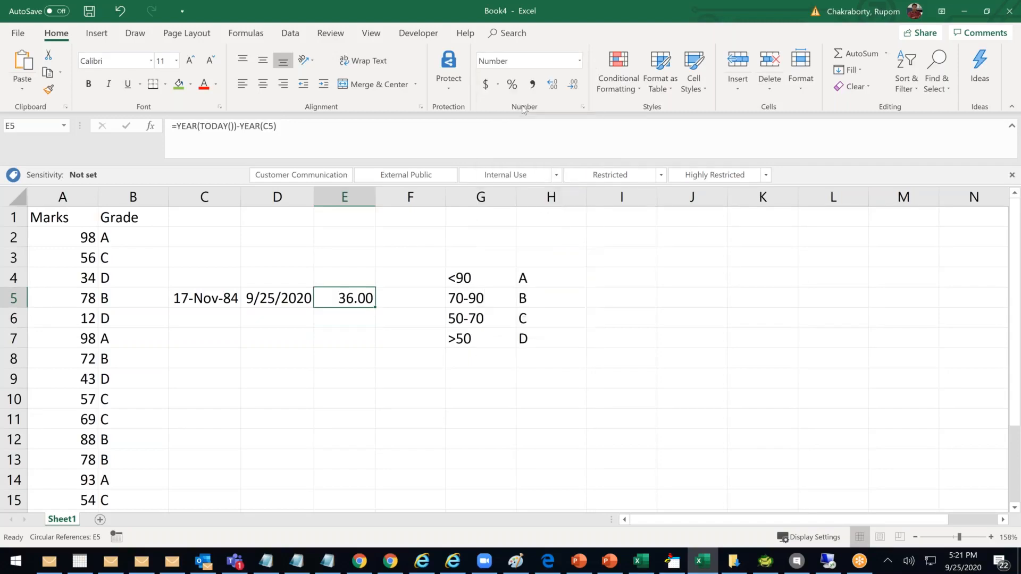
{"action": "left_click", "coordinate": [574, 85]}
{"action": "left_click", "coordinate": [573, 85]}
{"action": "double_click", "coordinate": [336, 299]}
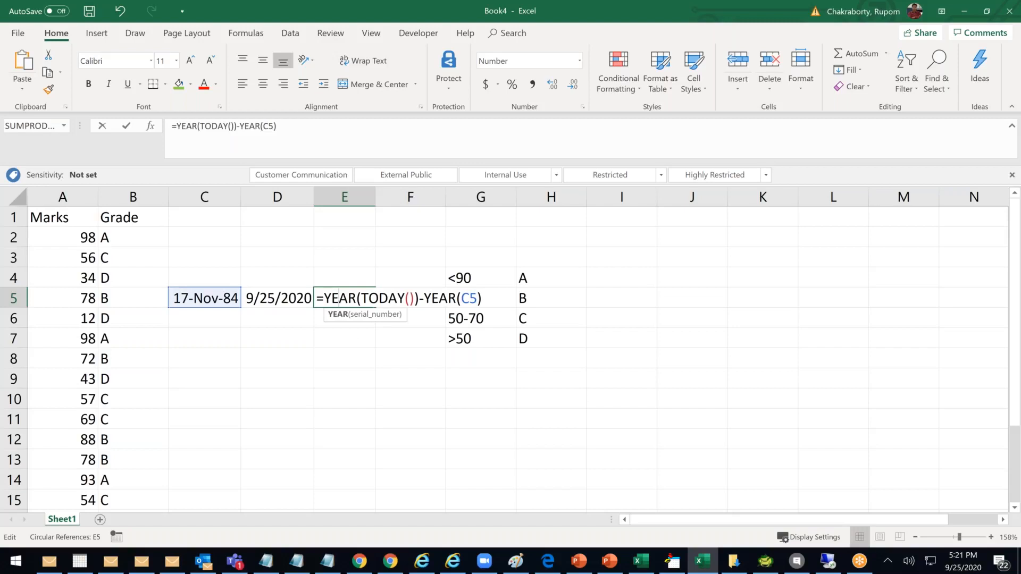
{"action": "key", "text": "Escape"}
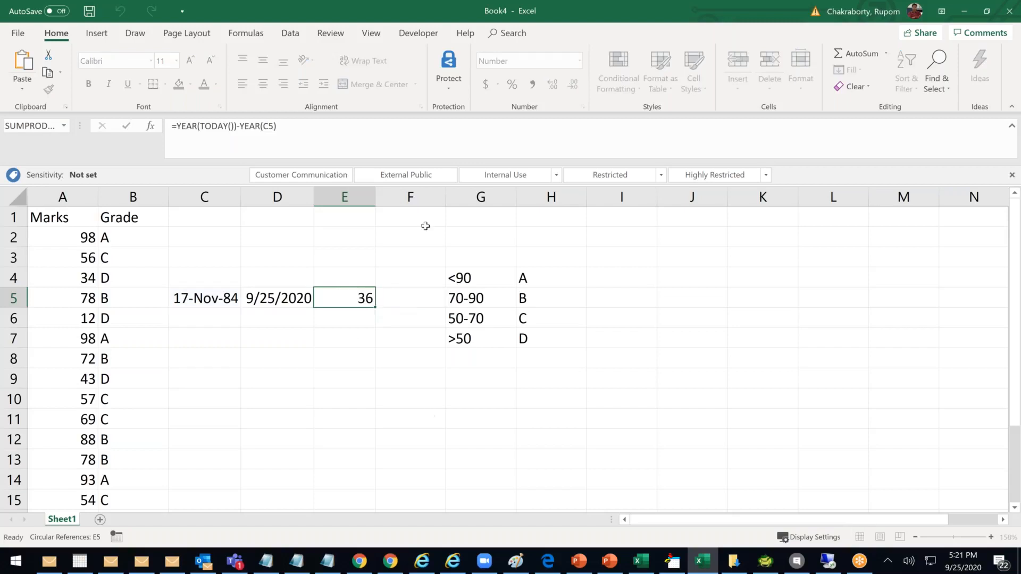
{"action": "left_click", "coordinate": [417, 197]}
Move the grade band table from G4:H7 to L4:M7
{"action": "right_click", "coordinate": [415, 199]}
{"action": "key", "text": "Escape"}
{"action": "left_click_drag", "start_coordinate": [463, 278], "coordinate": [468, 298]}
{"action": "left_click_drag", "start_coordinate": [524, 329], "coordinate": [525, 340]}
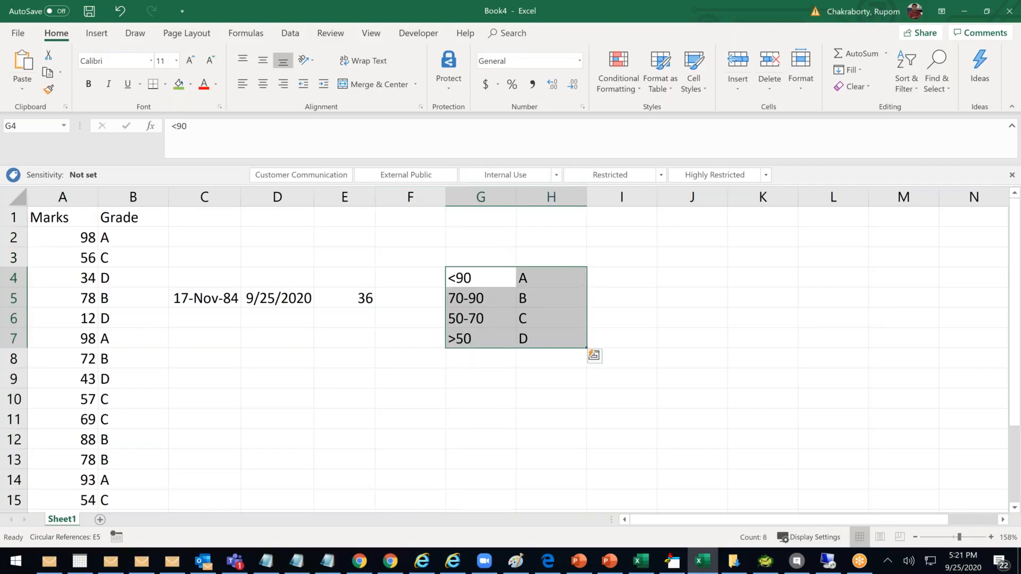
{"action": "left_click_drag", "start_coordinate": [865, 283], "coordinate": [902, 279]}
Review the TODAY formula in D5 and E5's age formula, keeping E5 at 36
{"action": "left_click", "coordinate": [345, 377]}
{"action": "double_click", "coordinate": [349, 300]}
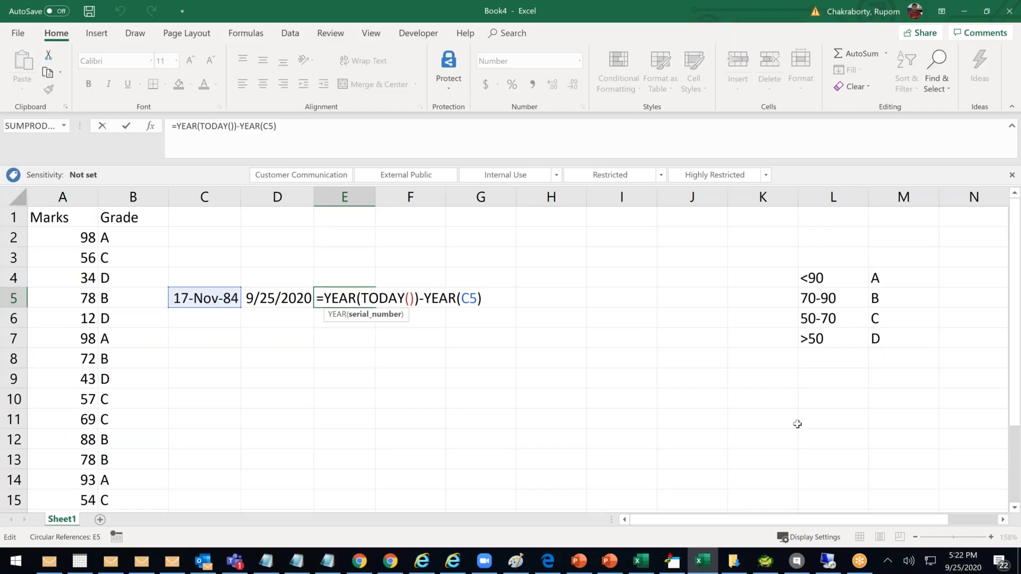
{"action": "left_click", "coordinate": [329, 364]}
{"action": "key", "text": "Escape"}
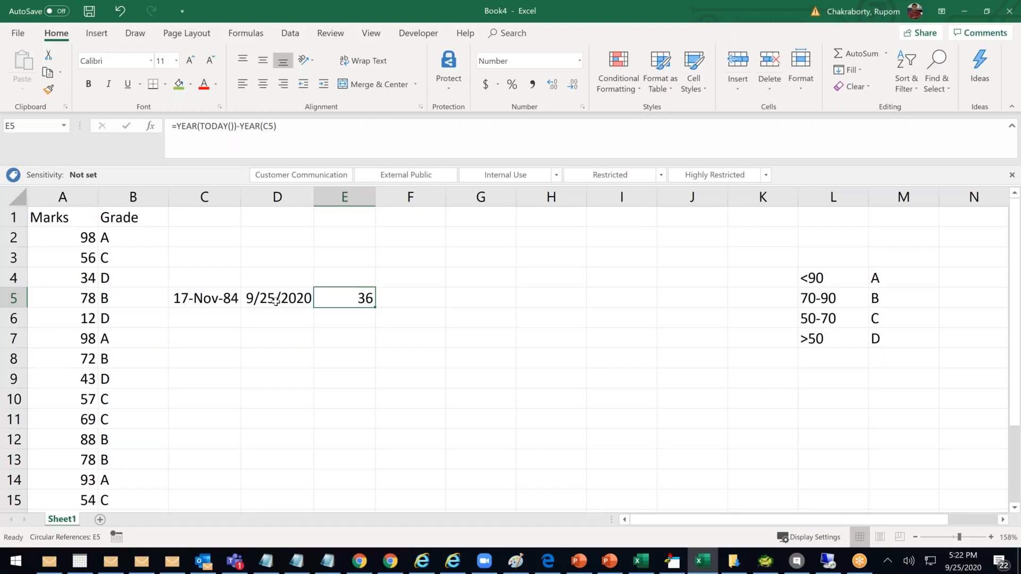
{"action": "left_click", "coordinate": [292, 298]}
{"action": "left_click", "coordinate": [344, 297]}
{"action": "double_click", "coordinate": [344, 297]}
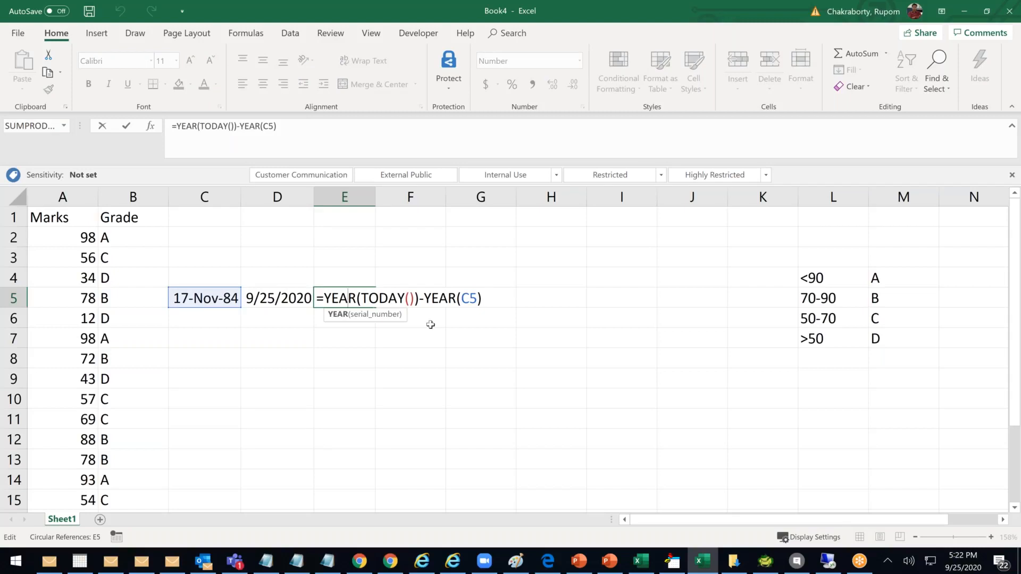
{"action": "left_click_drag", "start_coordinate": [361, 298], "coordinate": [407, 302]}
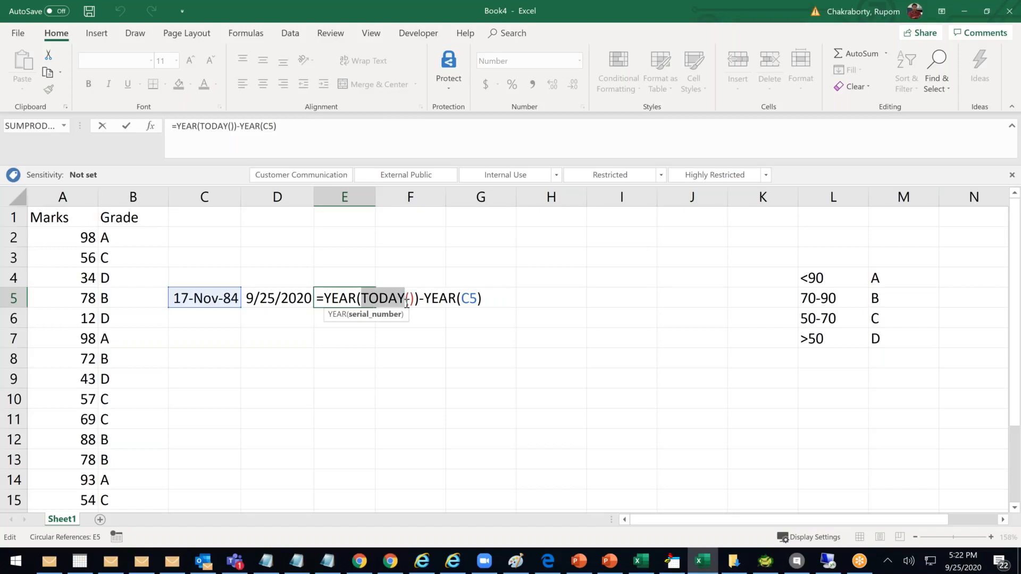
{"action": "key", "text": "ctrl+Return"}
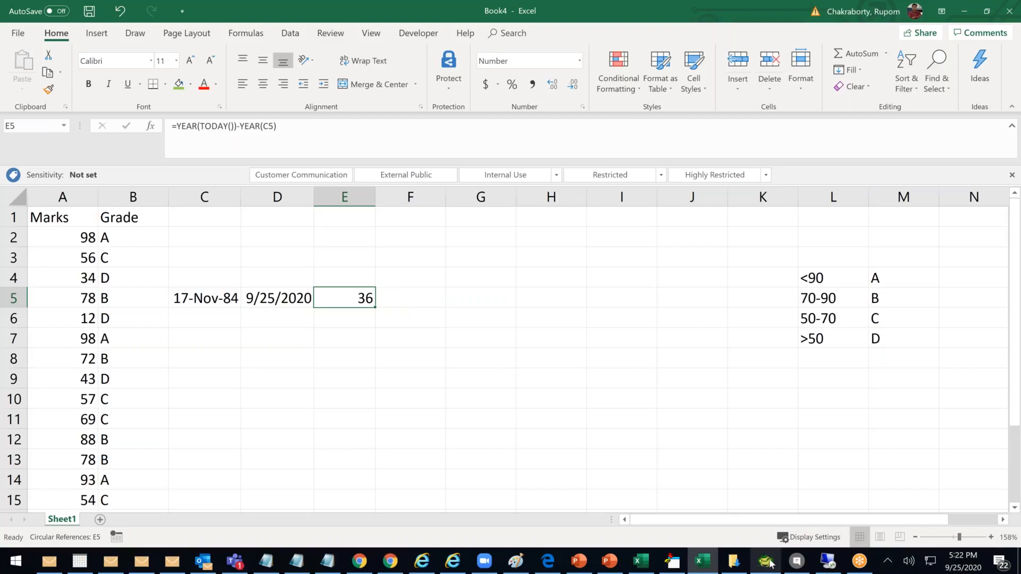
{"action": "left_click", "coordinate": [392, 565]}
Start a new field on Patient's Fields & Relationships and pick the Date/Time data type
{"action": "left_click", "coordinate": [358, 564]}
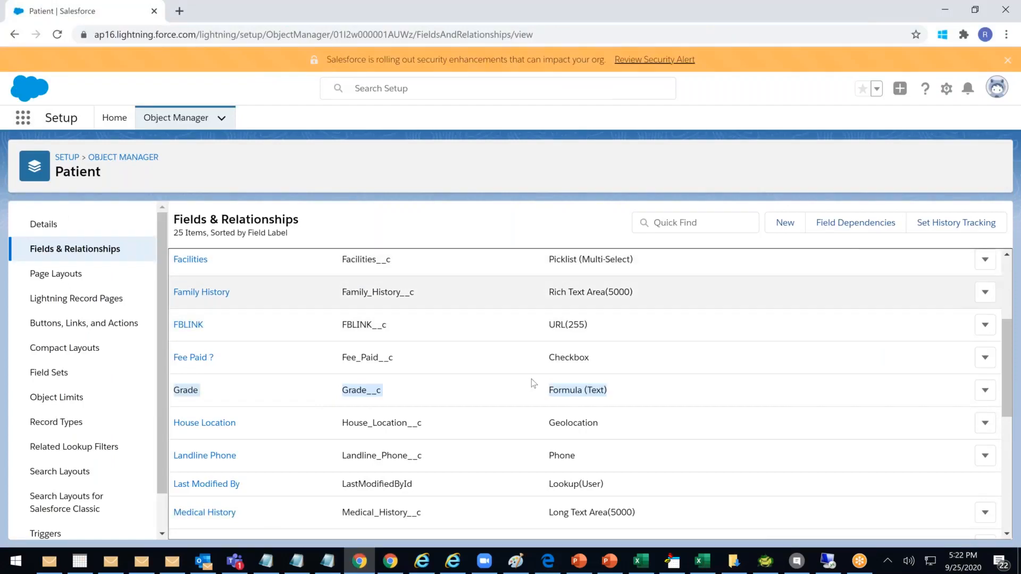
{"action": "left_click", "coordinate": [784, 223]}
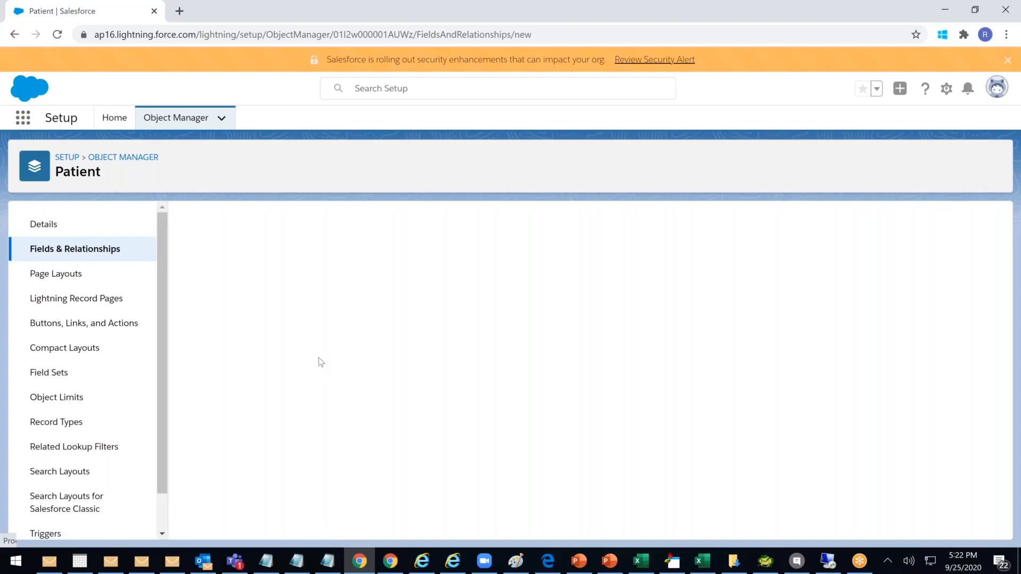
{"action": "left_click", "coordinate": [193, 424]}
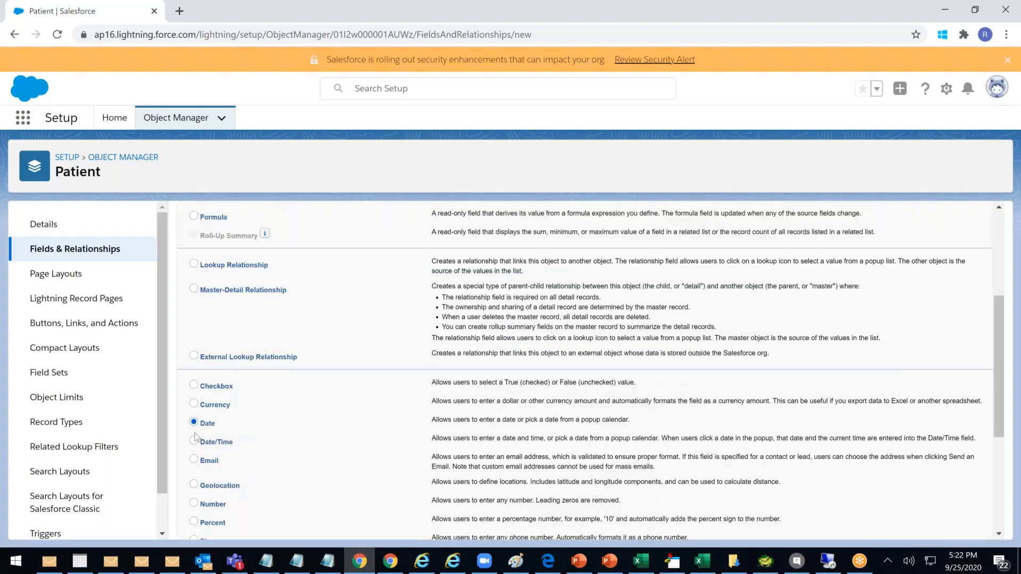
{"action": "left_click", "coordinate": [191, 438]}
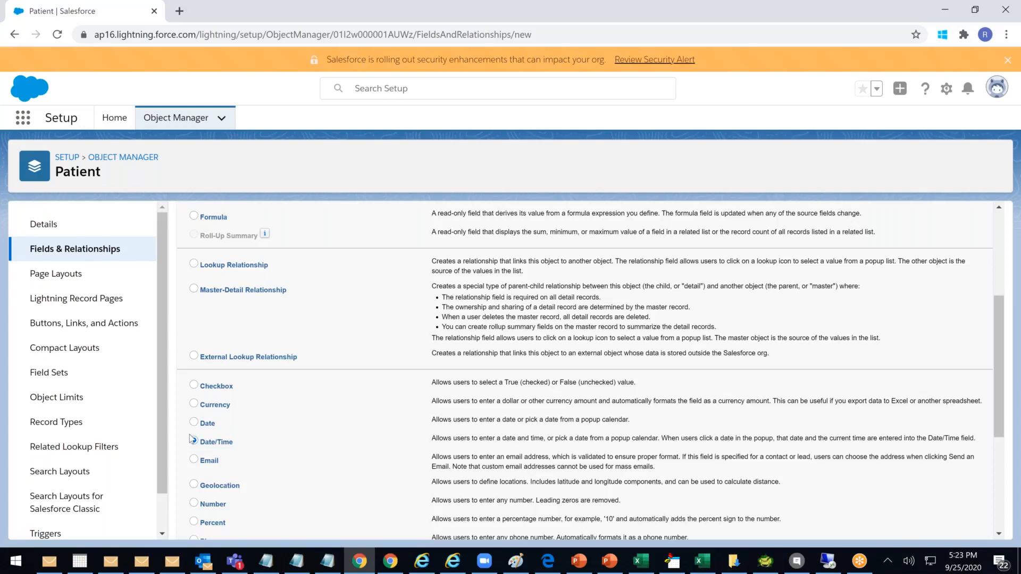
Settle on Date/Time as the new Patient field's type and advance to step 2
{"action": "left_click", "coordinate": [191, 439]}
{"action": "left_click", "coordinate": [212, 428]}
{"action": "left_click", "coordinate": [195, 440]}
{"action": "scroll", "coordinate": [204, 314], "scroll_direction": "up", "scroll_amount": 5}
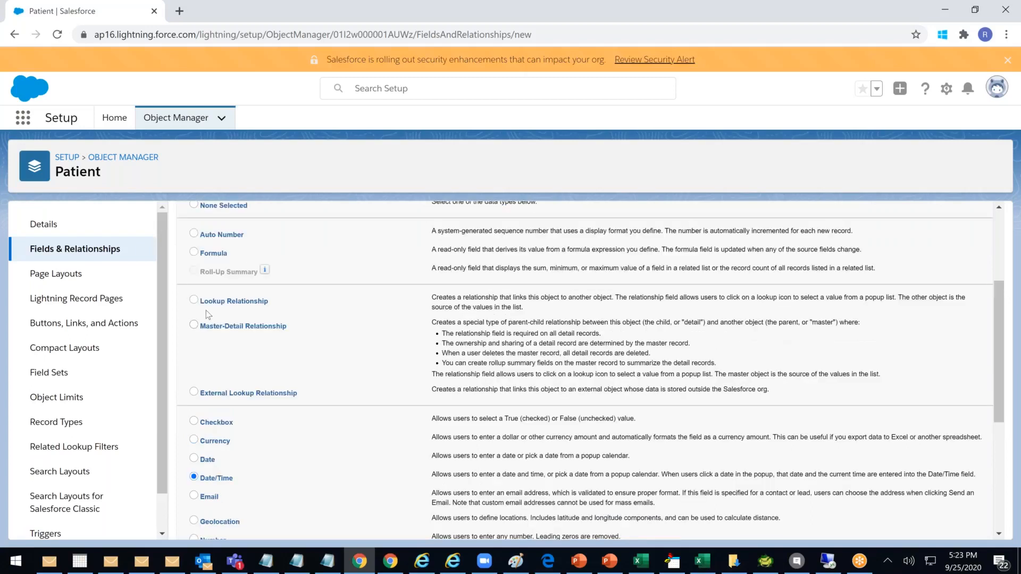
{"action": "key", "text": "Return"}
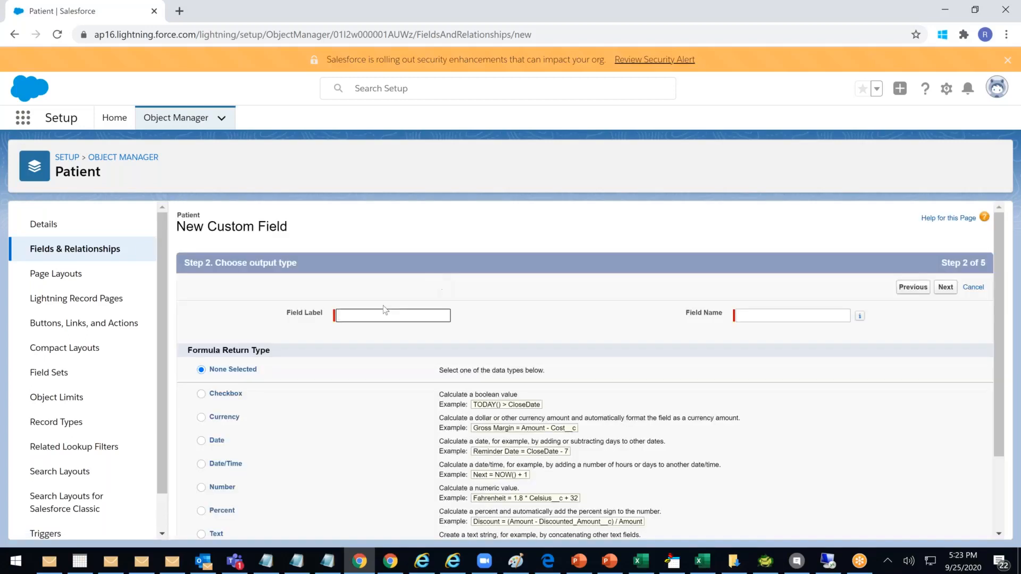
Label the new field 'Admission Days' so its field name fills in as Admission_Days
{"action": "left_click", "coordinate": [367, 316]}
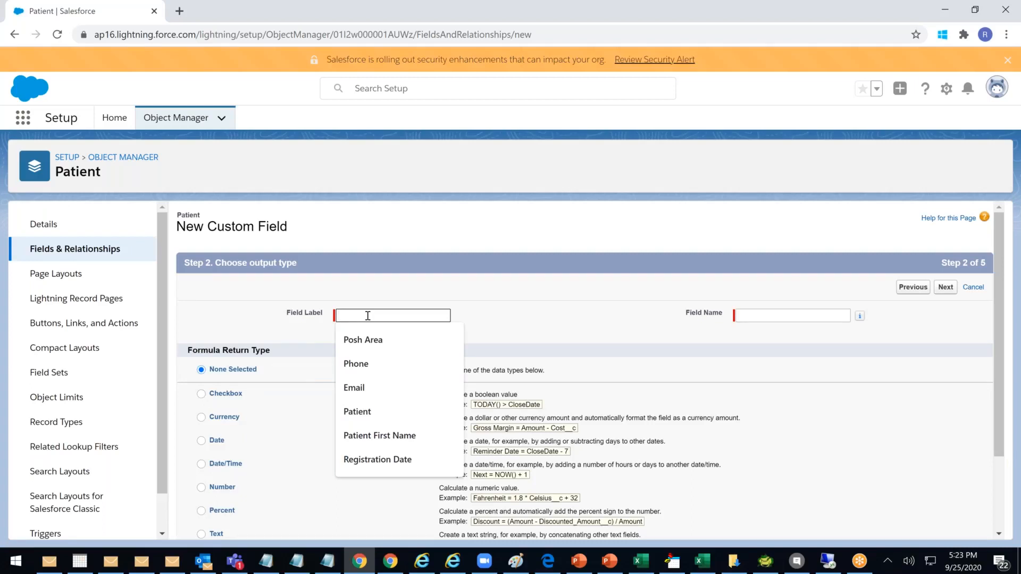
{"action": "type", "text": "Admiss"}
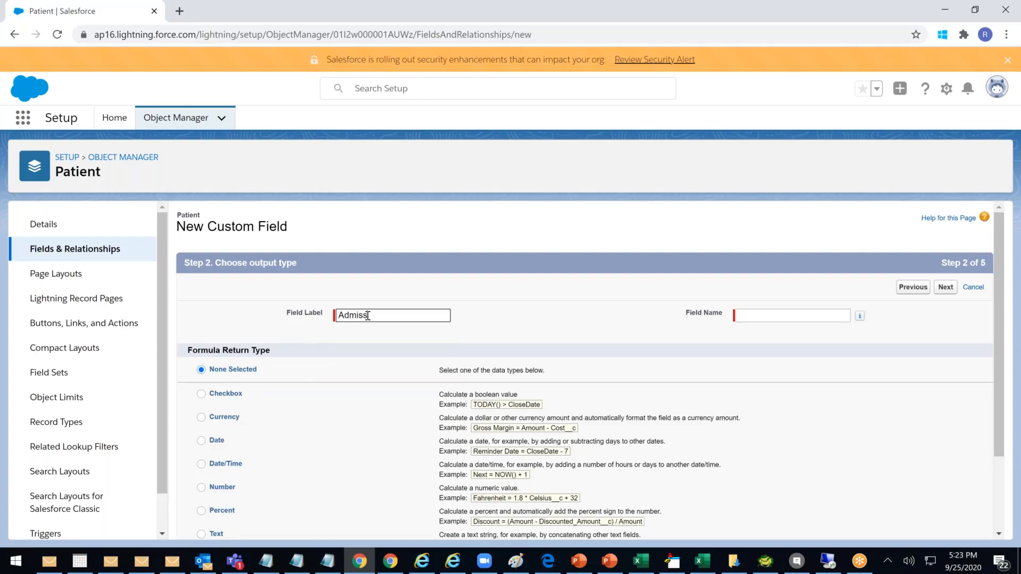
{"action": "type", "text": "ion Days"}
{"action": "left_click", "coordinate": [613, 303]}
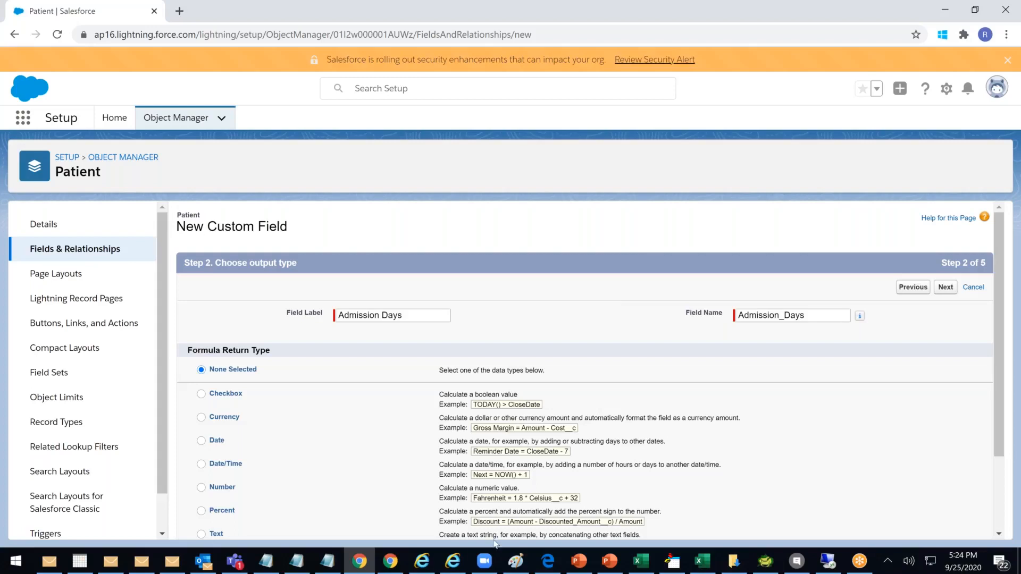
{"action": "left_click", "coordinate": [703, 561]}
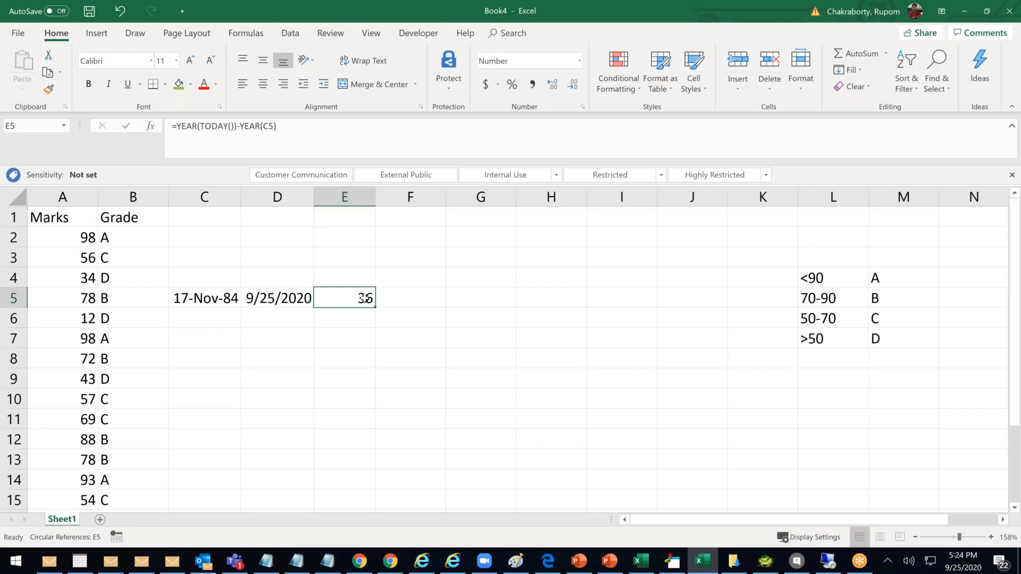
Enter the text '36 Years' in cell F5, correcting the typos
{"action": "left_click", "coordinate": [402, 301]}
{"action": "type", "text": "36 yERAS"}
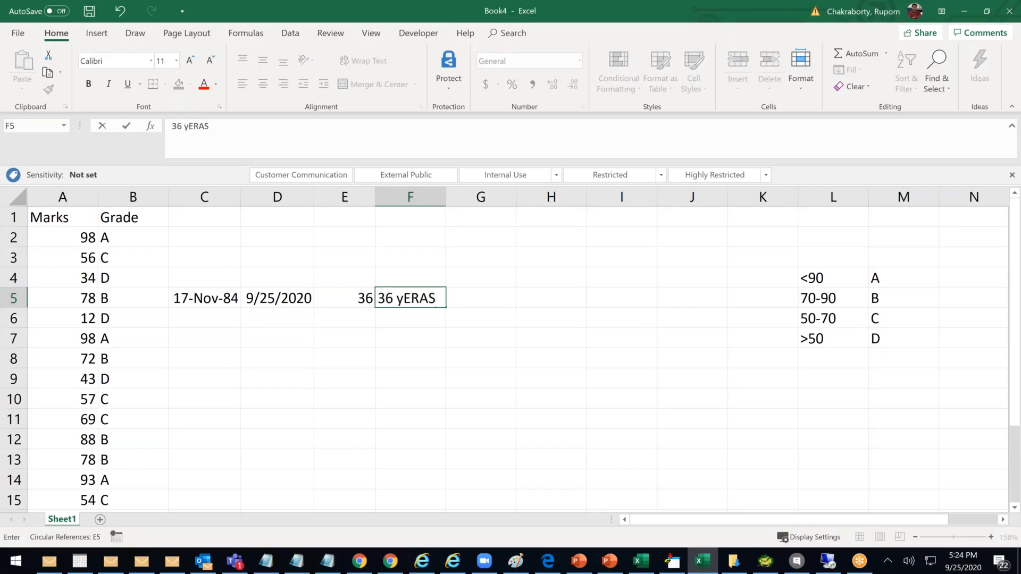
{"action": "key", "text": "BackSpace"}
{"action": "key", "text": "BackSpace"}
{"action": "key", "text": "BackSpace"}
{"action": "key", "text": "BackSpace"}
{"action": "key", "text": "BackSpace"}
{"action": "type", "text": "T"}
{"action": "key", "text": "BackSpace"}
{"action": "type", "text": "Years"}
{"action": "left_click", "coordinate": [448, 358]}
Compare F5 with E5, then bring E5's age formula into the formula bar
{"action": "left_click", "coordinate": [361, 299]}
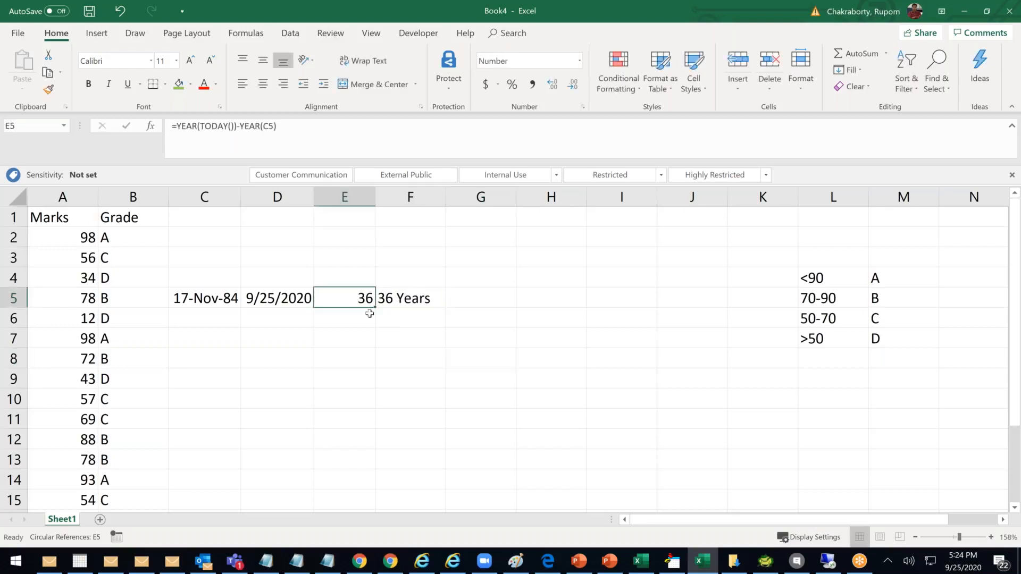
{"action": "left_click", "coordinate": [416, 299]}
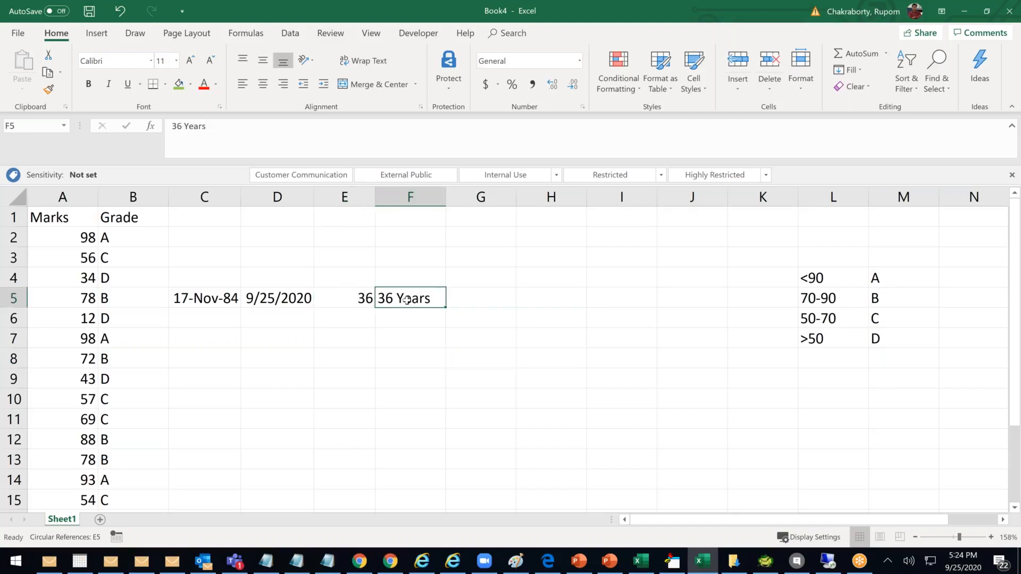
{"action": "left_click", "coordinate": [358, 297]}
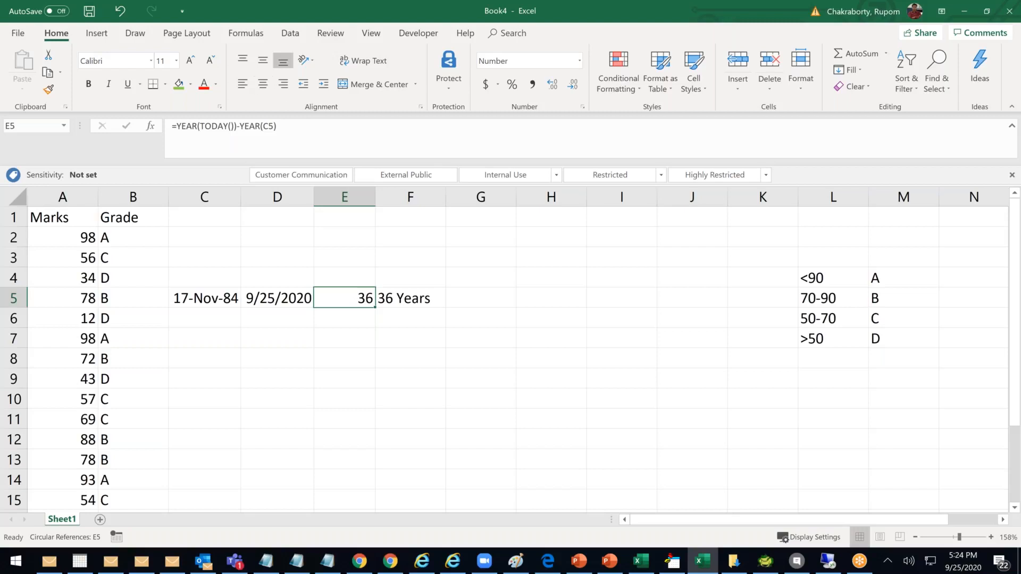
{"action": "left_click", "coordinate": [296, 121]}
{"action": "type", "text": "+"}
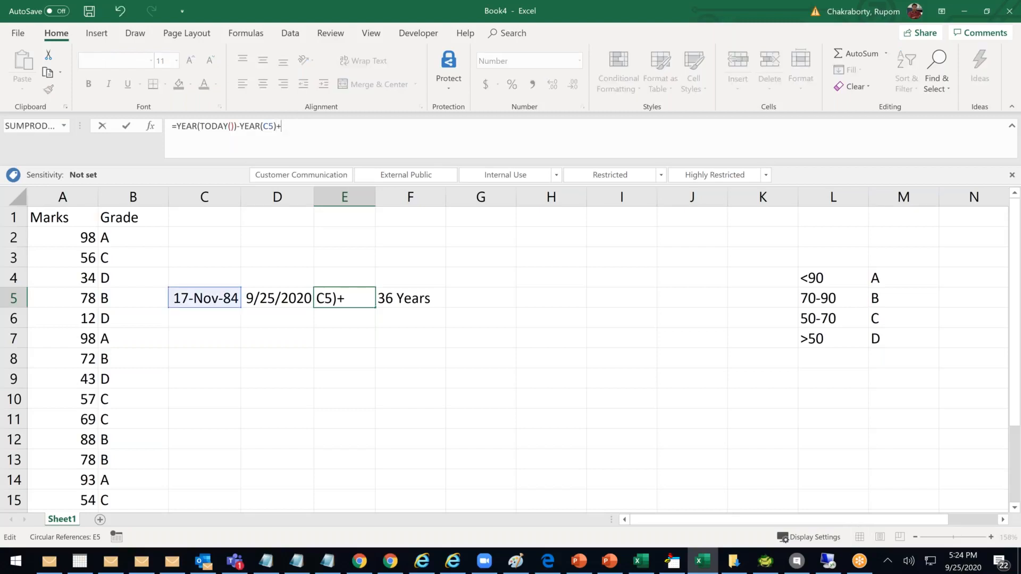
{"action": "type", "text": "\"years"}
{"action": "key", "text": "Return"}
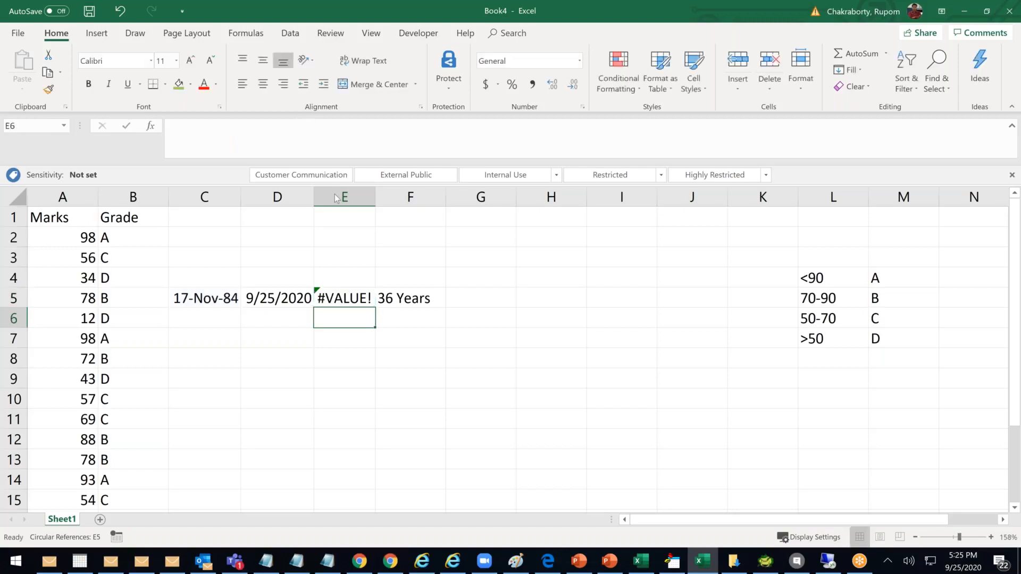
{"action": "key", "text": "Up"}
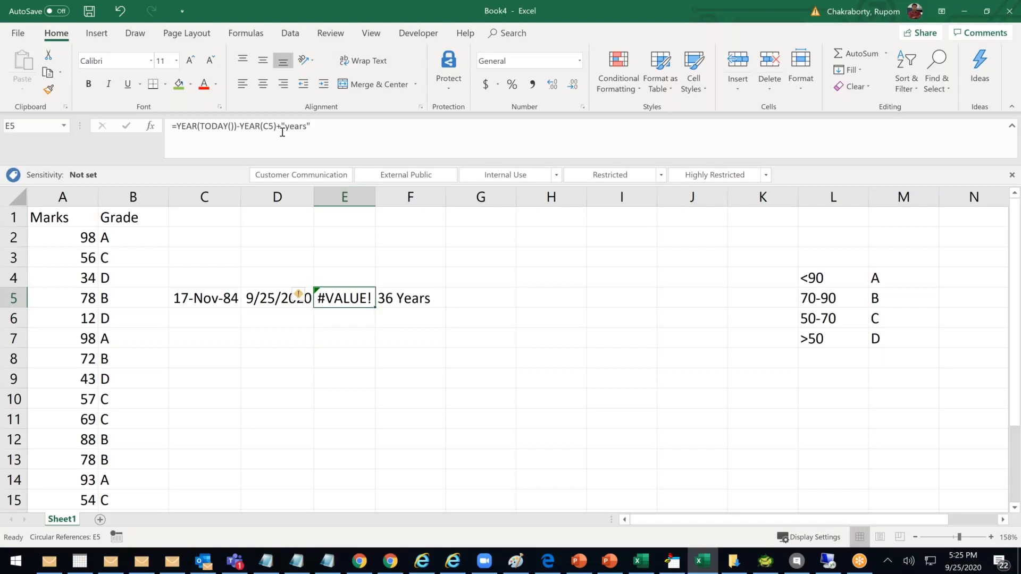
{"action": "left_click", "coordinate": [204, 130]}
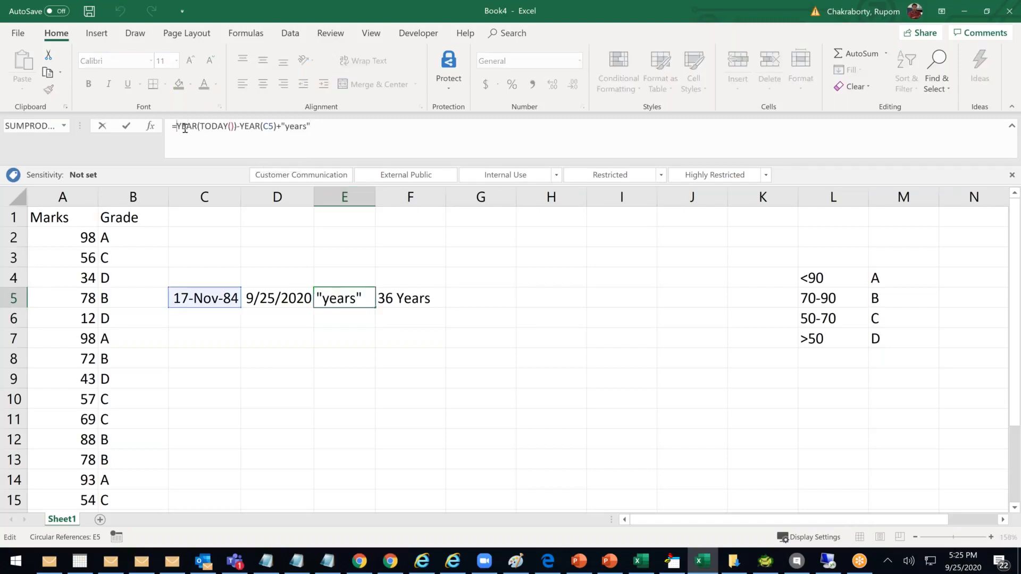
{"action": "left_click", "coordinate": [440, 333]}
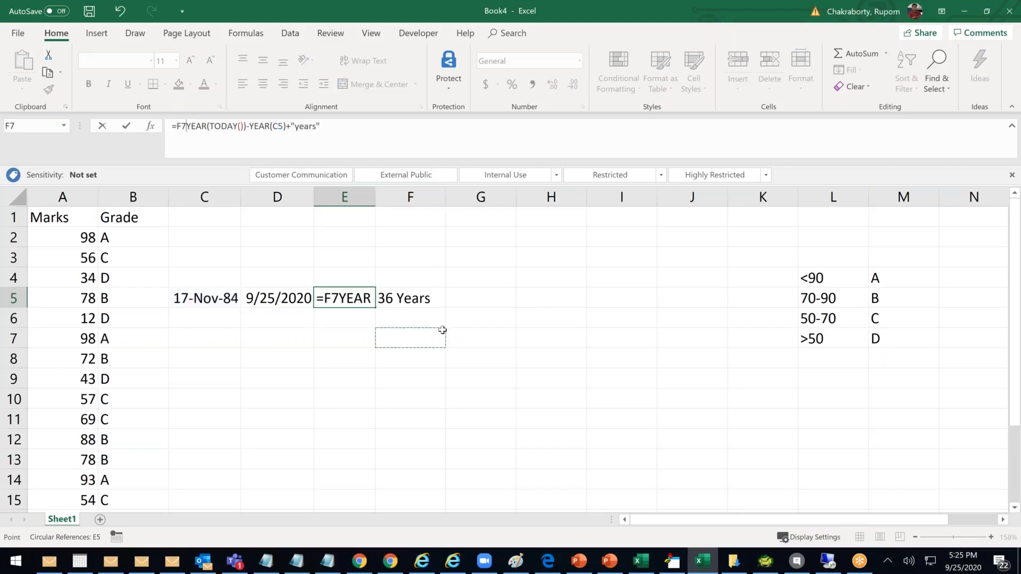
{"action": "key", "text": "Escape"}
{"action": "left_click", "coordinate": [392, 298]}
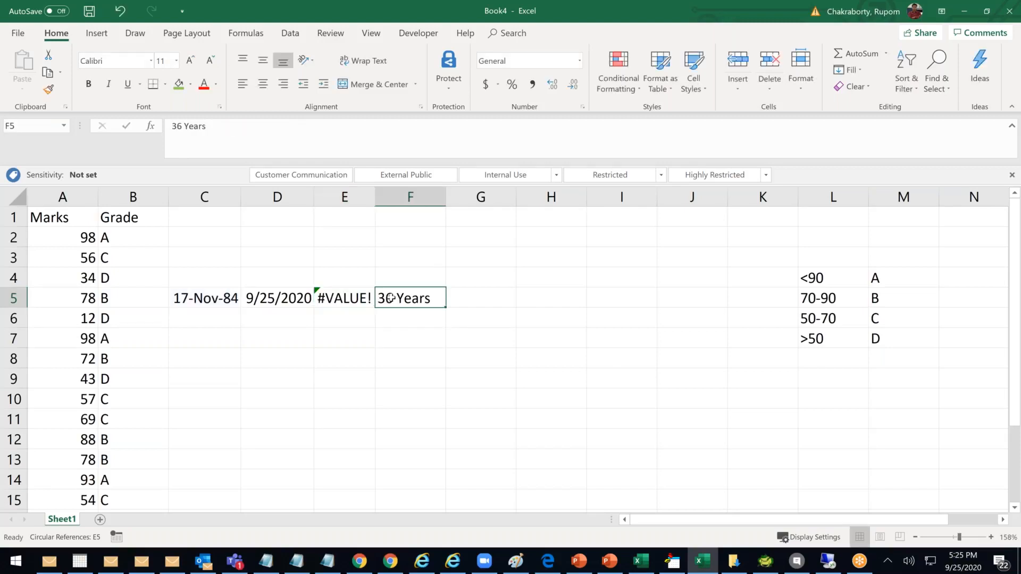
{"action": "key", "text": "ctrl+z"}
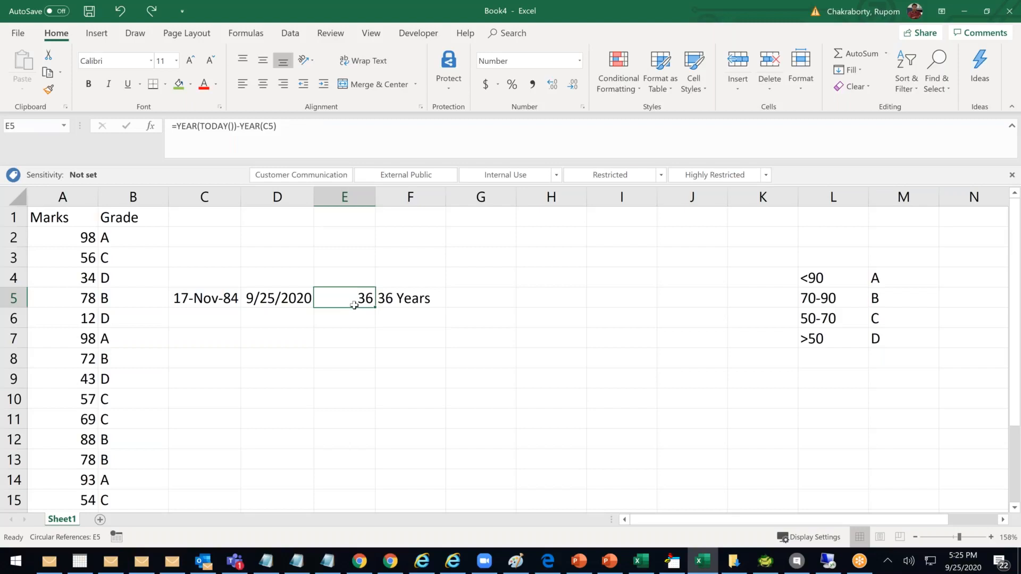
{"action": "left_click", "coordinate": [405, 301]}
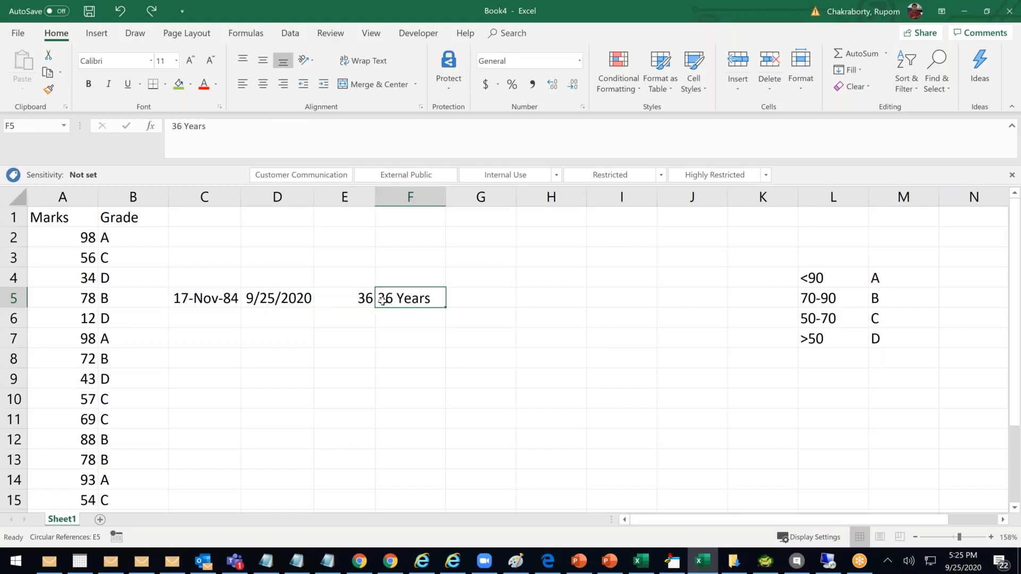
{"action": "left_click", "coordinate": [353, 298]}
{"action": "left_click", "coordinate": [179, 127]}
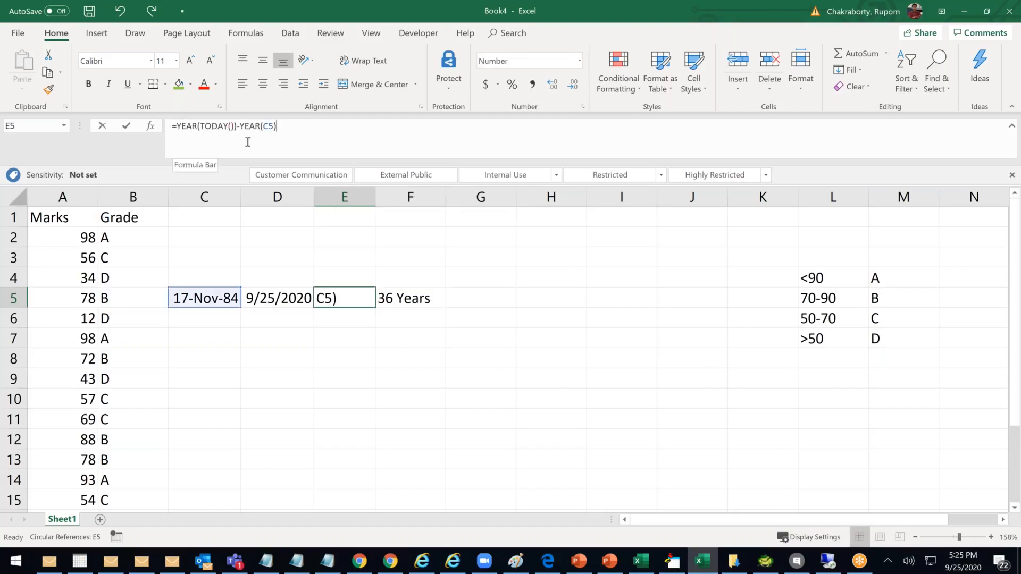
{"action": "type", "text": "Text"}
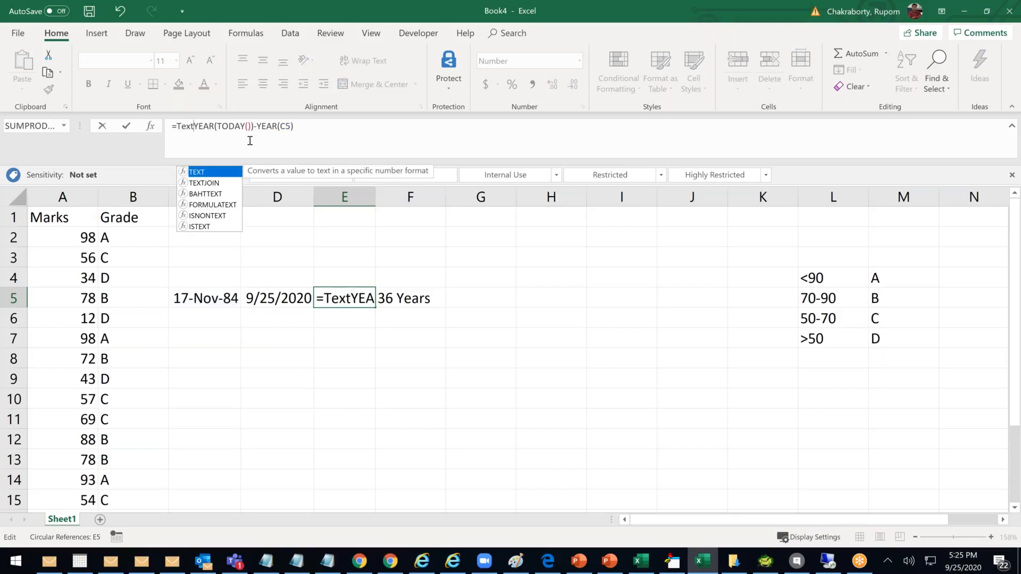
{"action": "type", "text": "("}
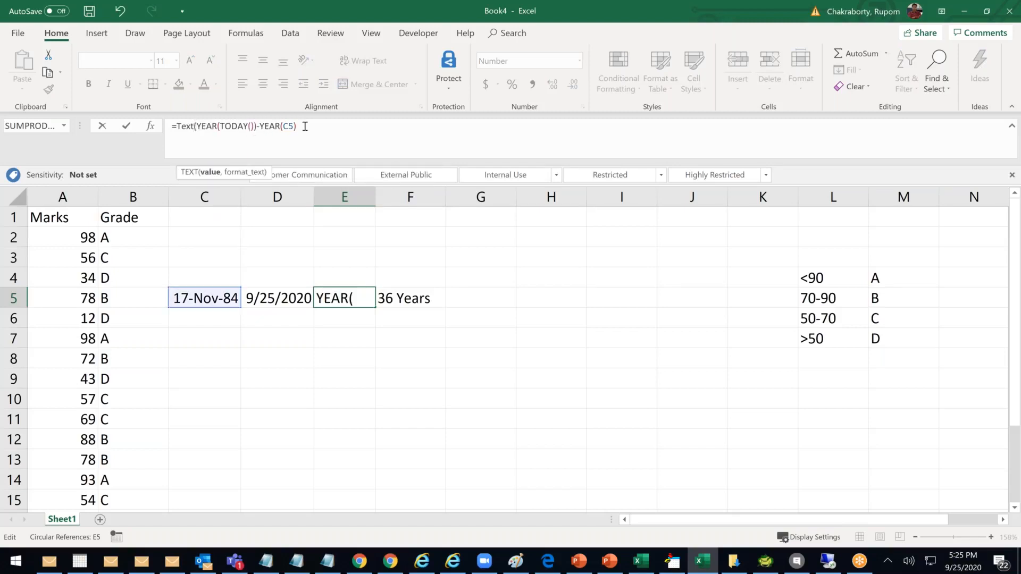
{"action": "left_click", "coordinate": [311, 124]}
{"action": "type", "text": ")"}
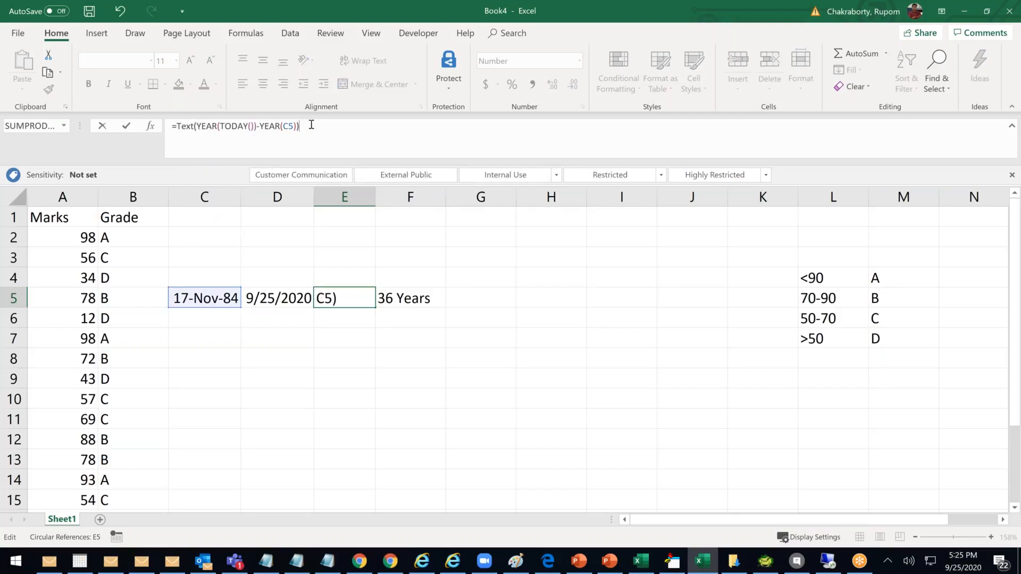
{"action": "type", "text": "+"}
{"action": "type", "text": "\"yERAS"}
{"action": "key", "text": "BackSpace"}
{"action": "key", "text": "BackSpace"}
{"action": "key", "text": "BackSpace"}
{"action": "key", "text": "BackSpace"}
{"action": "key", "text": "BackSpace"}
{"action": "type", "text": "Years\""}
{"action": "key", "text": "Return"}
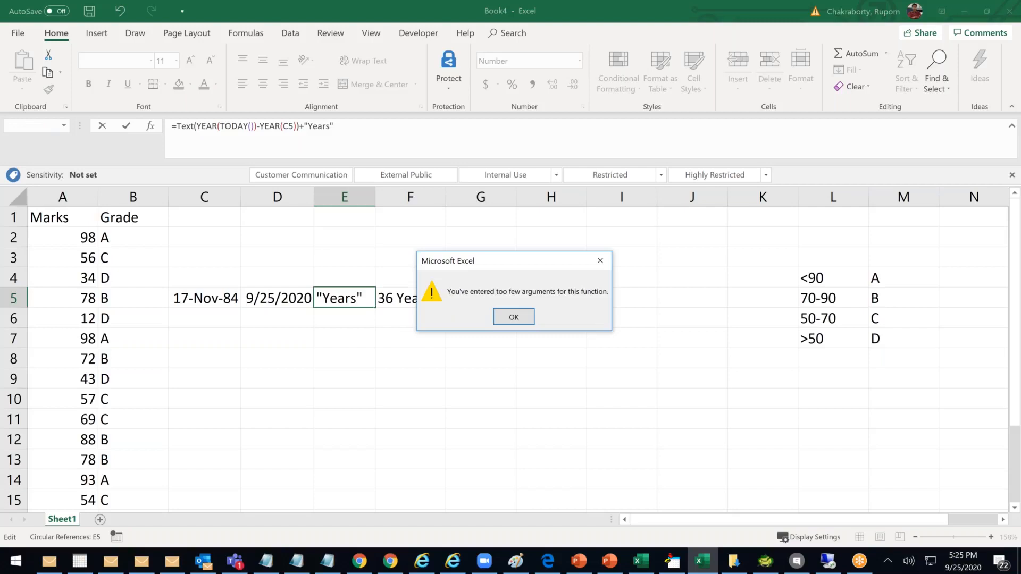
{"action": "left_click", "coordinate": [522, 321]}
{"action": "key", "text": "Left"}
{"action": "key", "text": "Left"}
{"action": "key", "text": "Left"}
{"action": "key", "text": "Left"}
{"action": "key", "text": "Left"}
{"action": "key", "text": "Left"}
{"action": "key", "text": "Left"}
{"action": "key", "text": "BackSpace"}
{"action": "type", "text": "&"}
{"action": "key", "text": "Return"}
{"action": "left_click", "coordinate": [513, 317]}
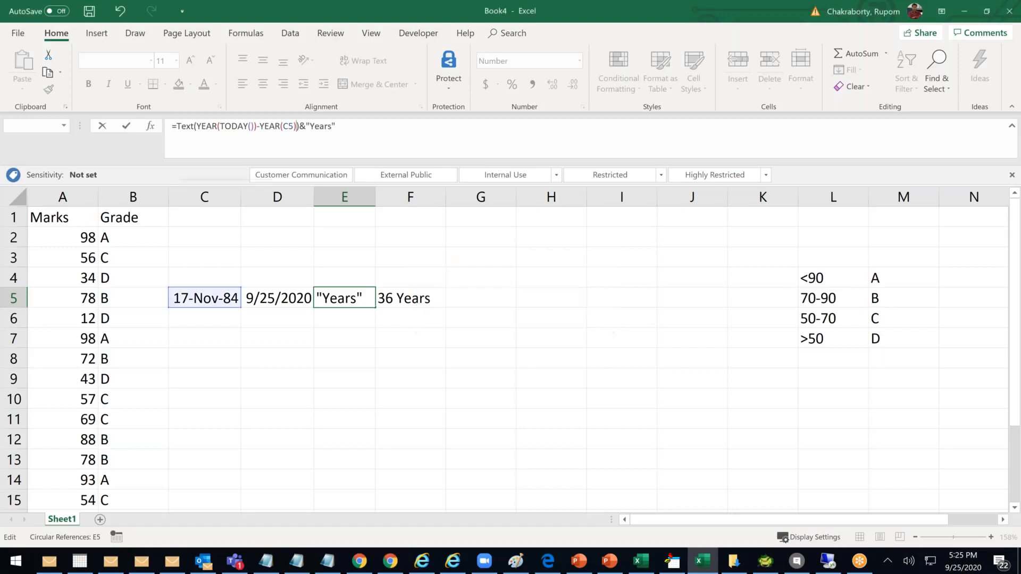
{"action": "left_click", "coordinate": [195, 126]}
{"action": "type", "text": "("}
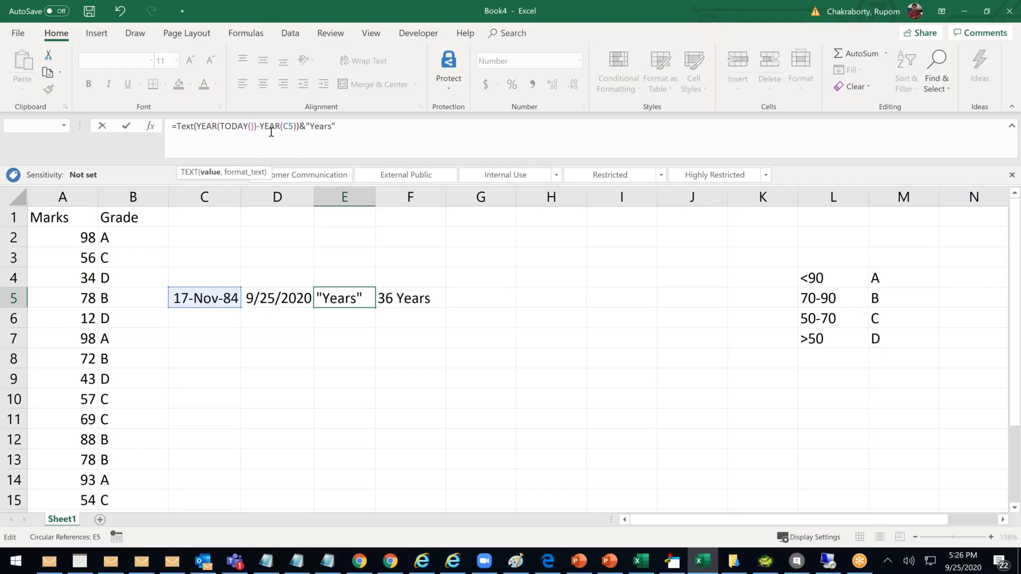
{"action": "key", "text": "Right"}
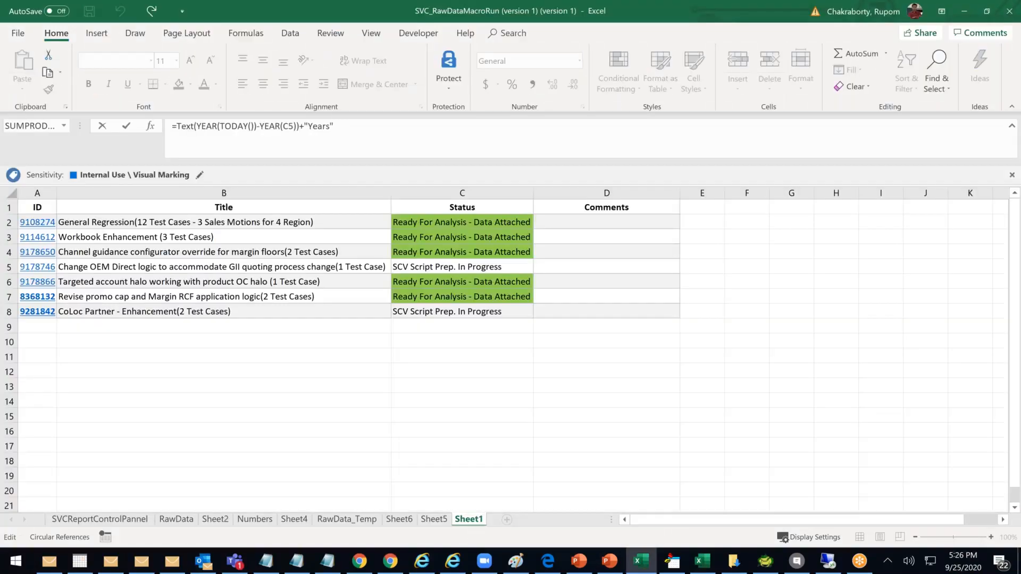
{"action": "left_click", "coordinate": [712, 564]}
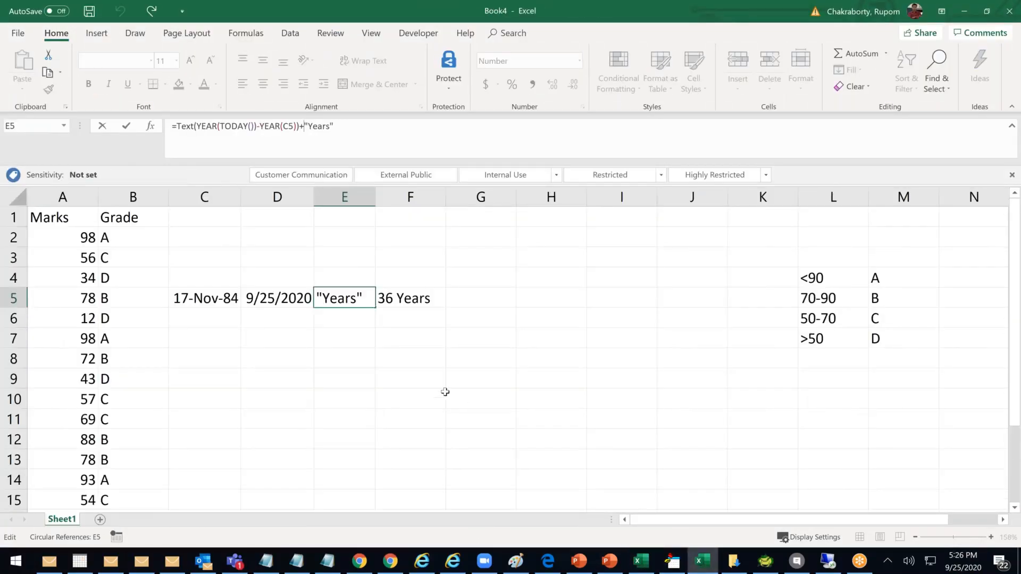
{"action": "left_click", "coordinate": [380, 371]}
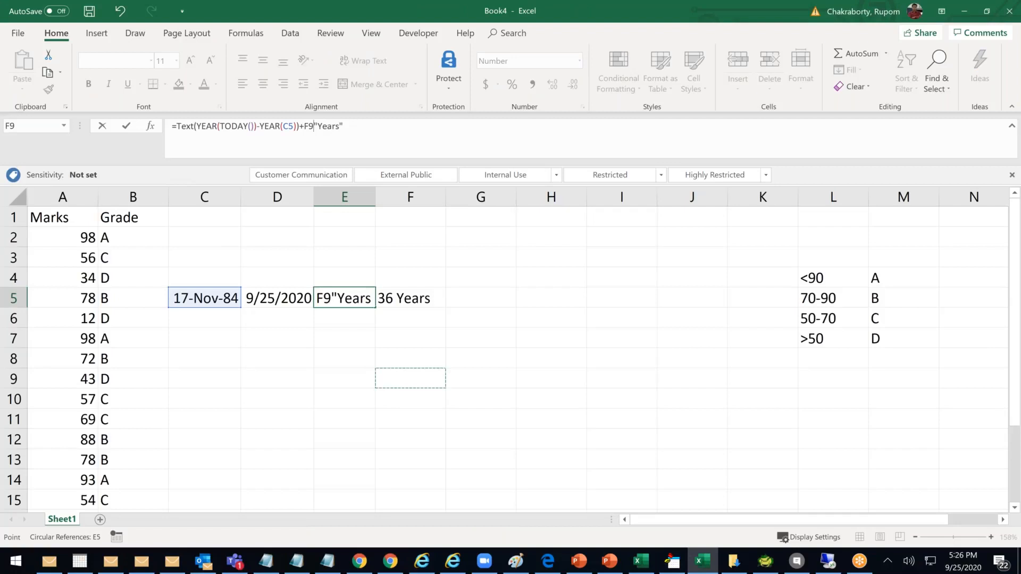
{"action": "key", "text": "ctrl+z"}
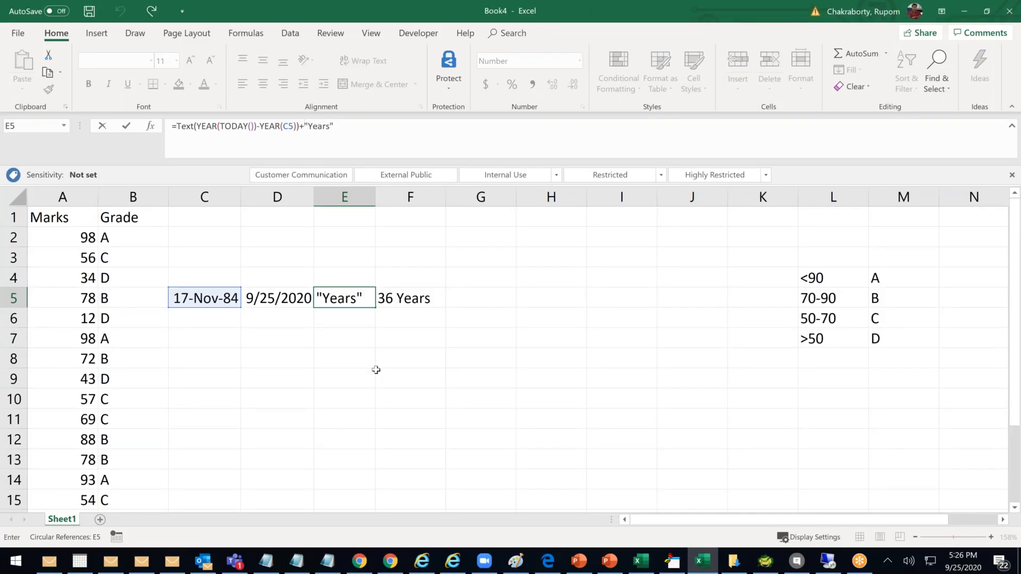
{"action": "key", "text": "Escape"}
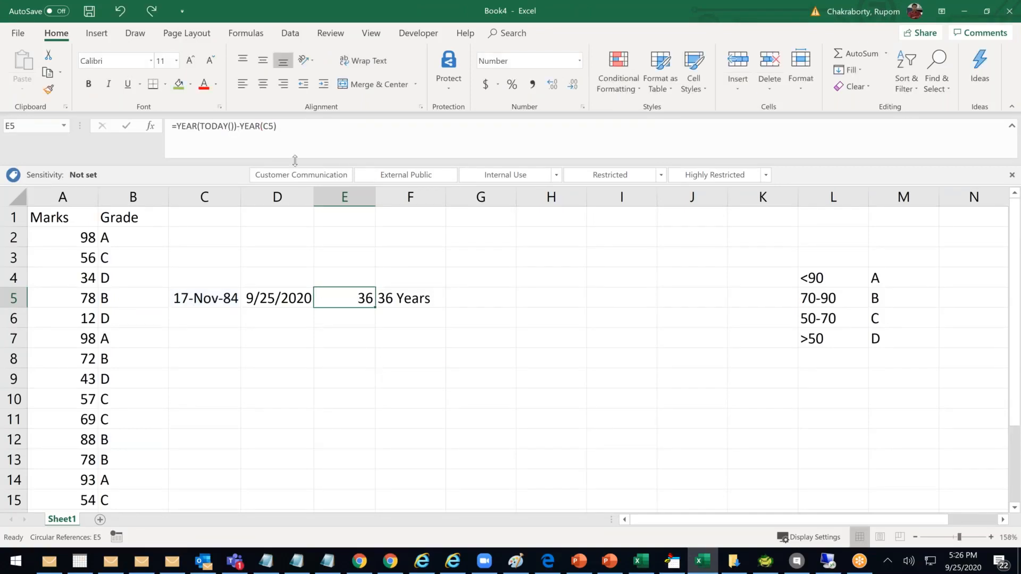
{"action": "left_click", "coordinate": [177, 126]}
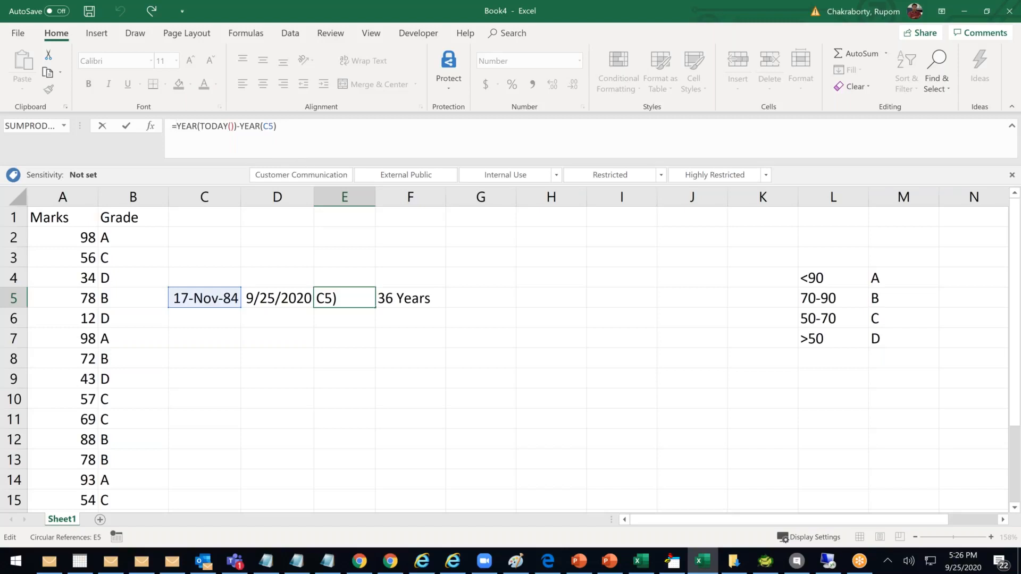
{"action": "type", "text": "Texyt"}
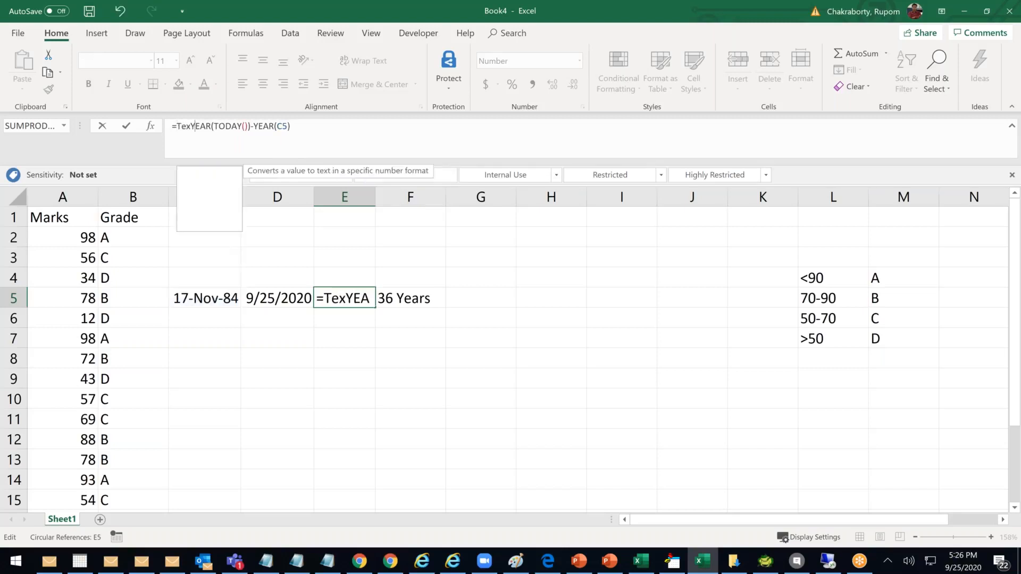
{"action": "key", "text": "BackSpace"}
{"action": "key", "text": "BackSpace"}
{"action": "type", "text": "t"}
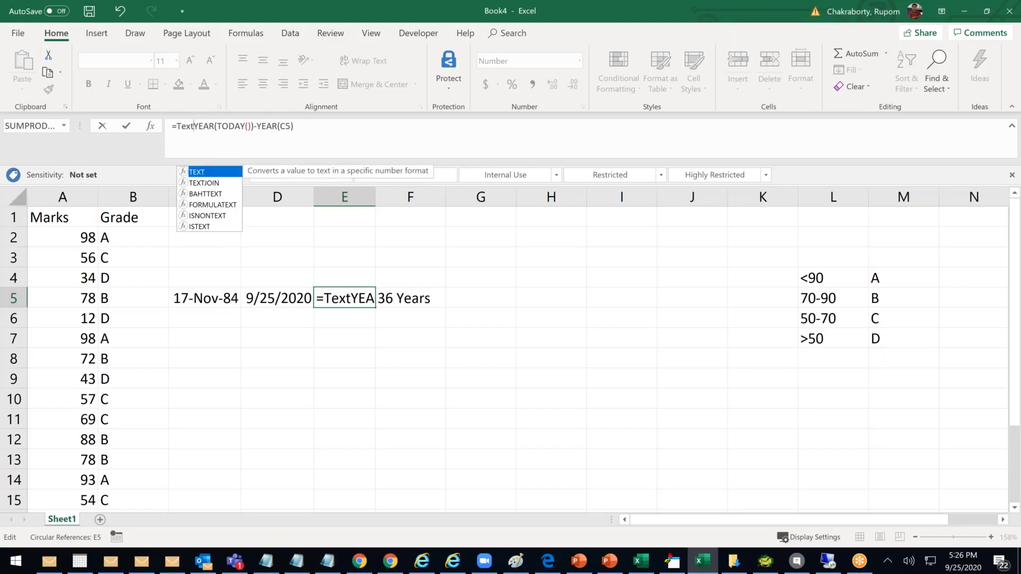
{"action": "key", "text": "Tab"}
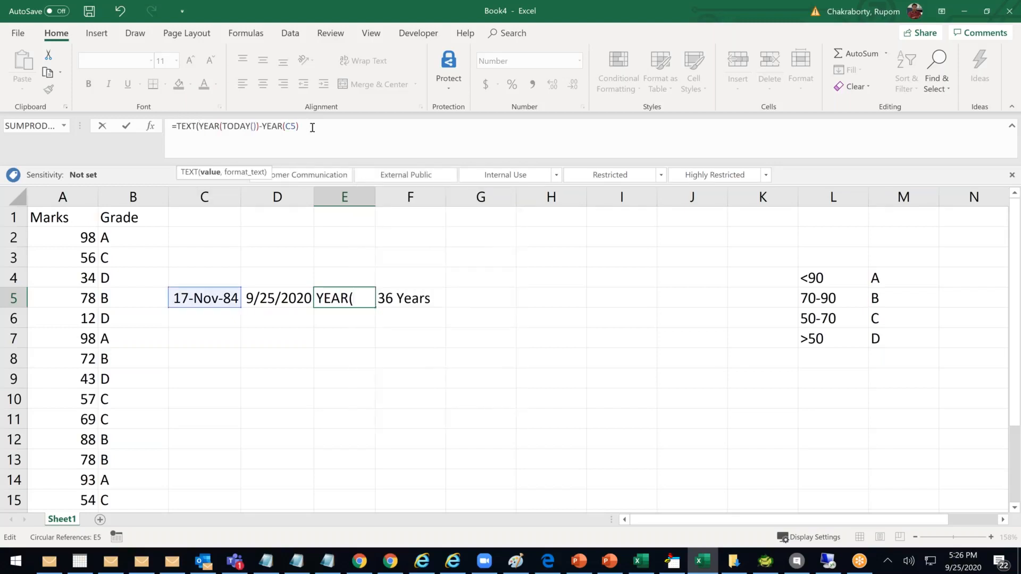
{"action": "left_click", "coordinate": [313, 127]}
{"action": "type", "text": "))"}
{"action": "key", "text": "BackSpace"}
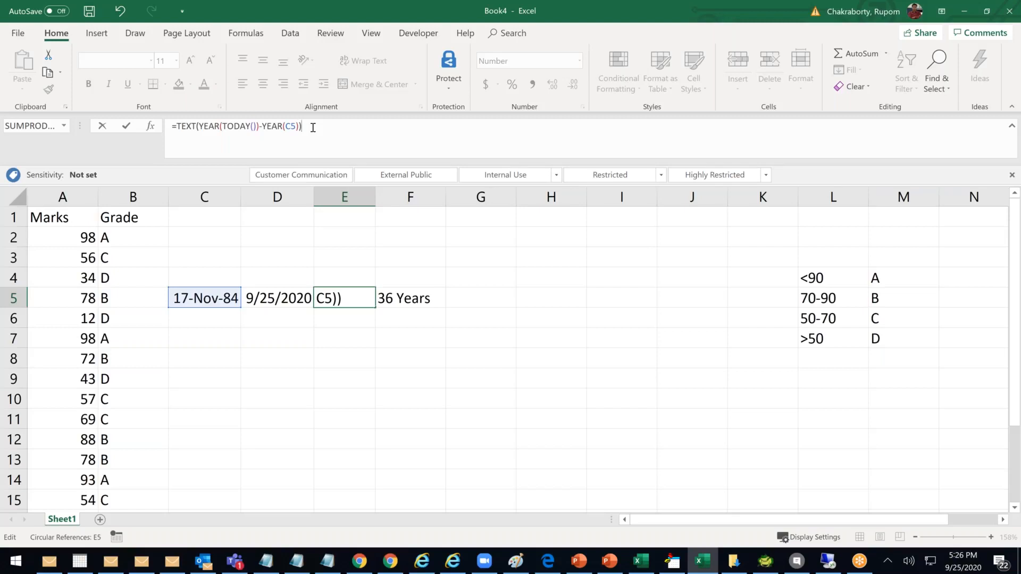
{"action": "key", "text": "Return"}
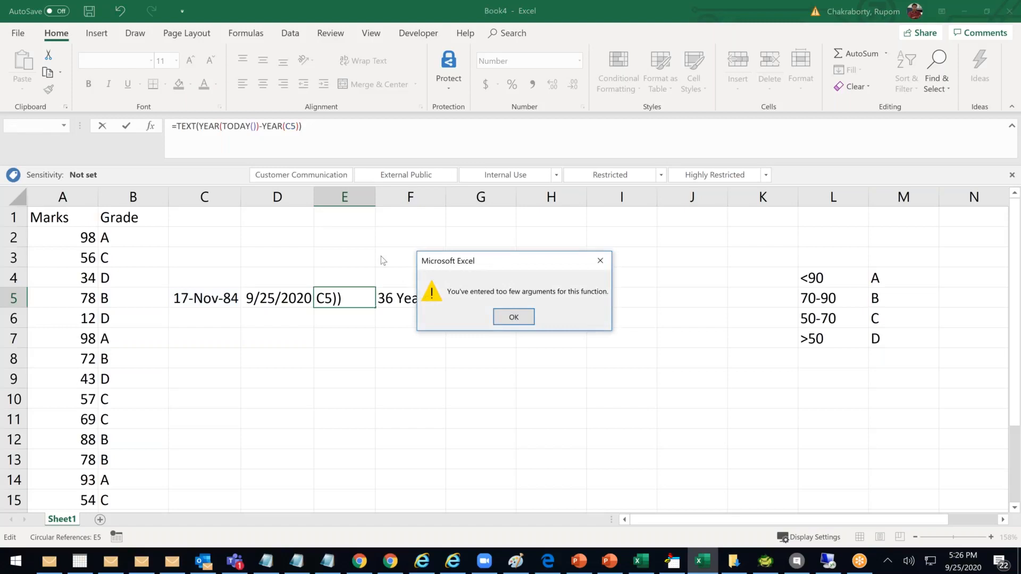
{"action": "left_click", "coordinate": [514, 317]}
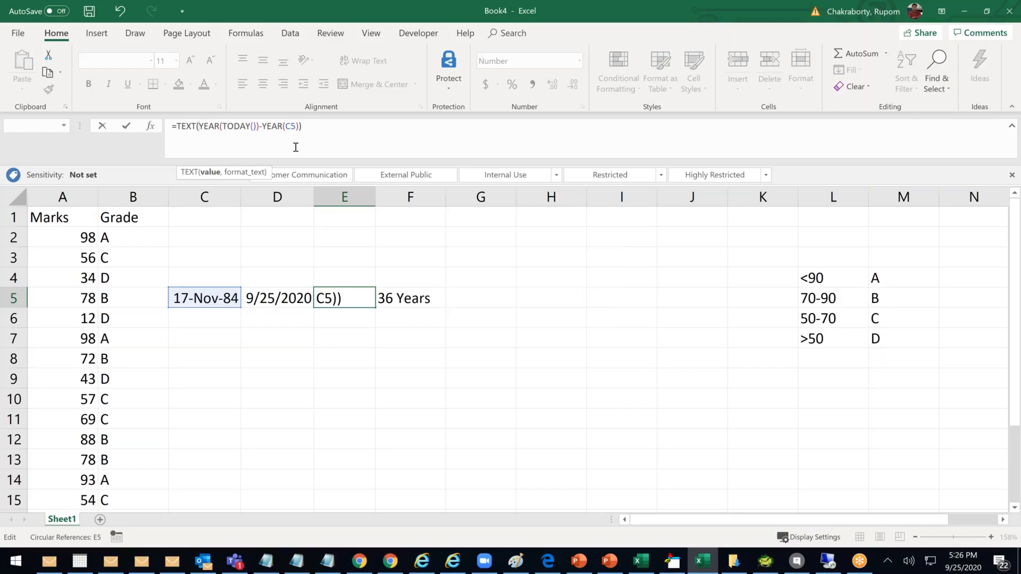
{"action": "key", "text": "BackSpace"}
{"action": "key", "text": "BackSpace"}
{"action": "key", "text": "BackSpace"}
{"action": "key", "text": "BackSpace"}
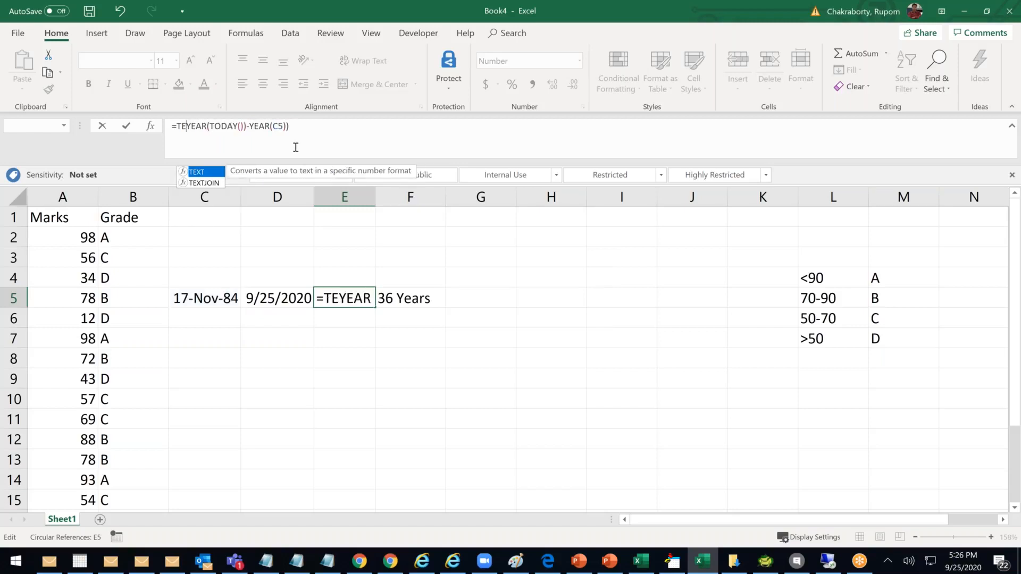
{"action": "key", "text": "BackSpace"}
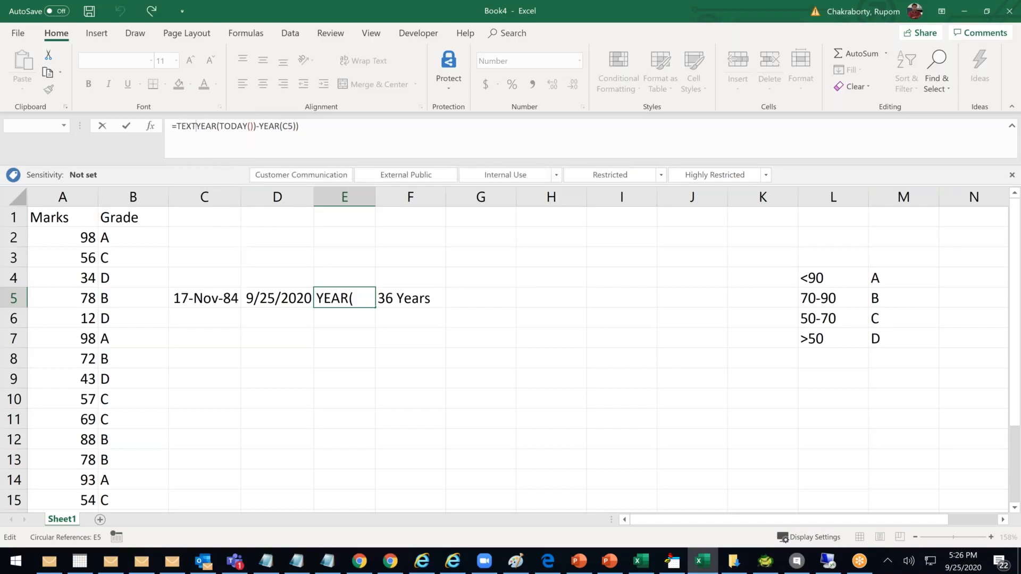
{"action": "key", "text": "Return"}
{"action": "left_click", "coordinate": [333, 316]}
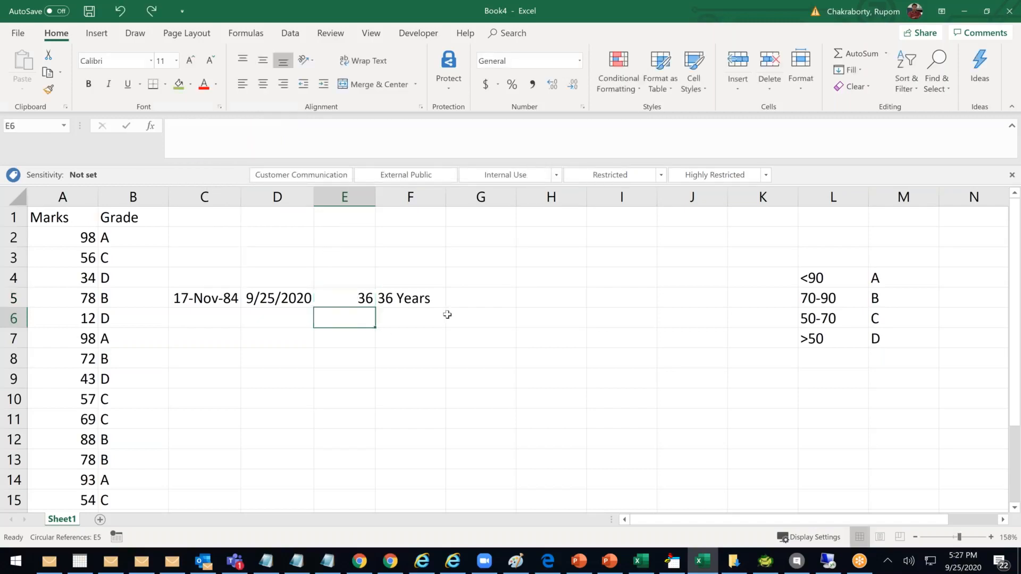
Enter =TEXT(E5,0) in E6, adding the missing format argument after the warning
{"action": "type", "text": "=text"}
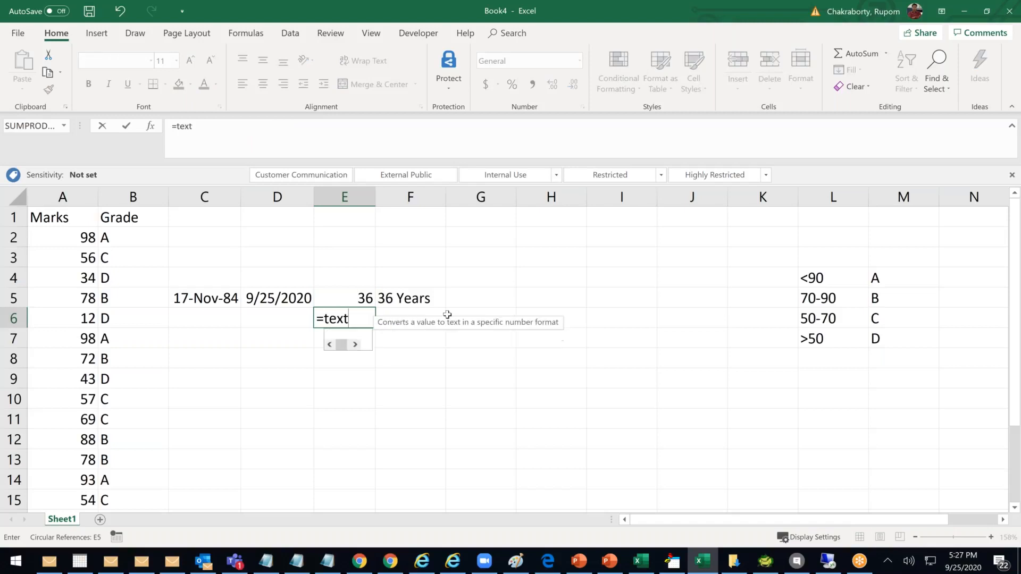
{"action": "key", "text": "Tab"}
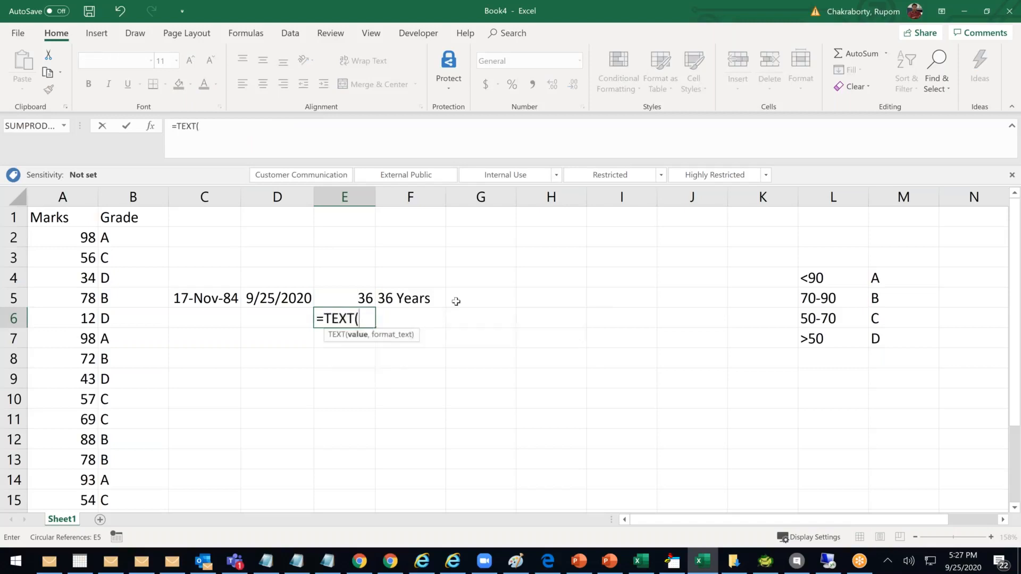
{"action": "left_click", "coordinate": [355, 301]}
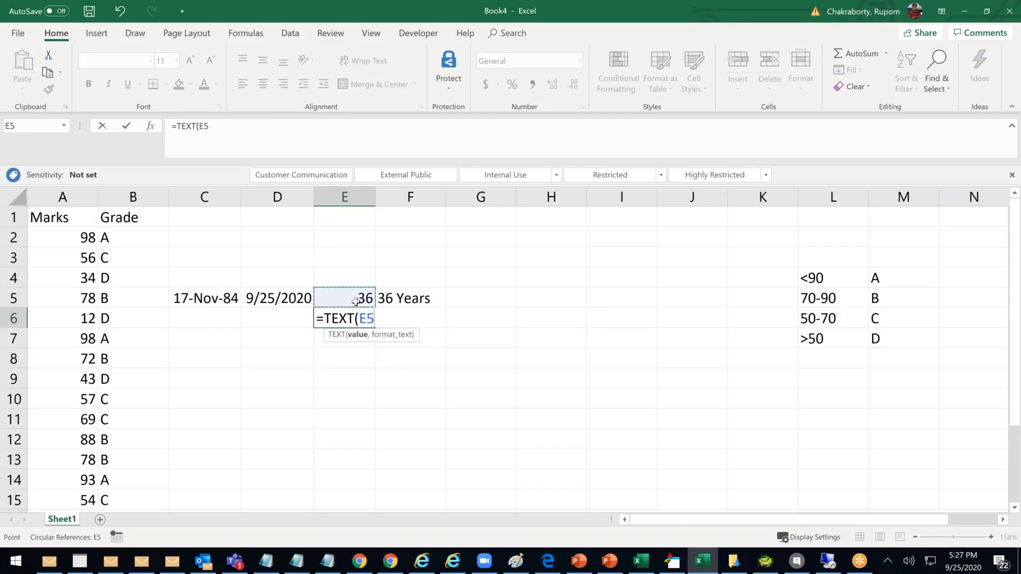
{"action": "type", "text": ")"}
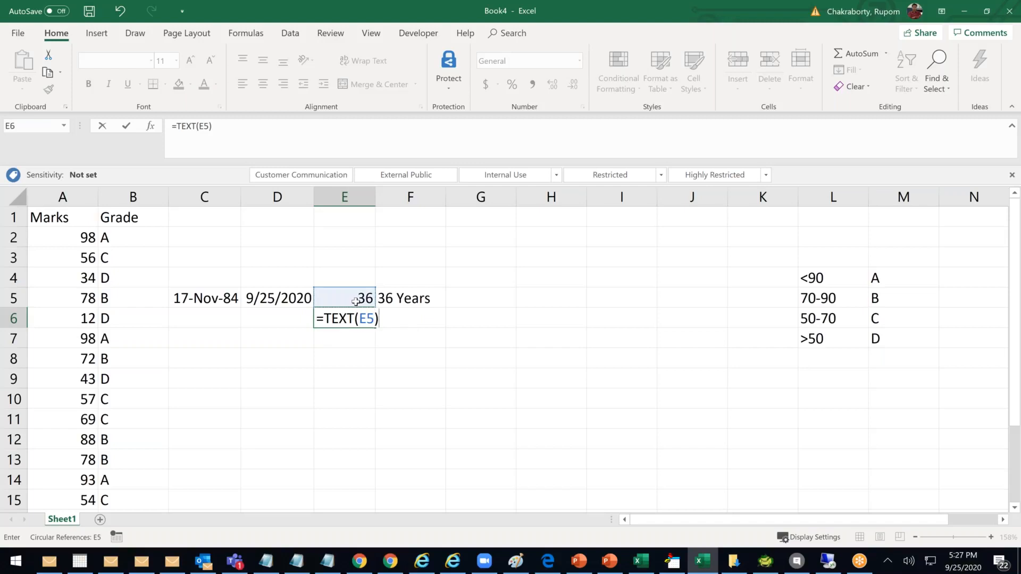
{"action": "key", "text": "Return"}
{"action": "left_click", "coordinate": [518, 317]}
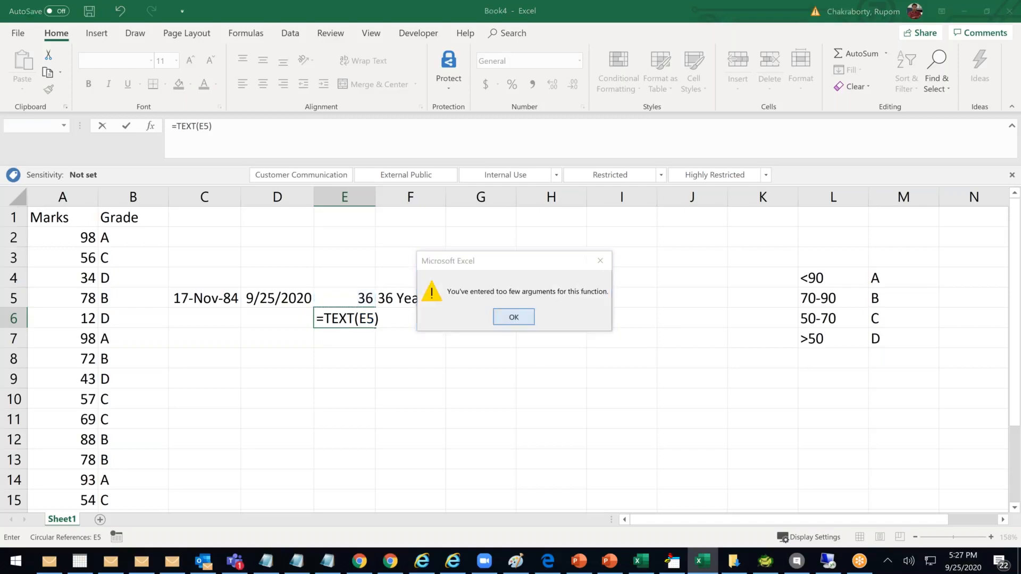
{"action": "left_click", "coordinate": [383, 319]}
{"action": "type", "text": ","}
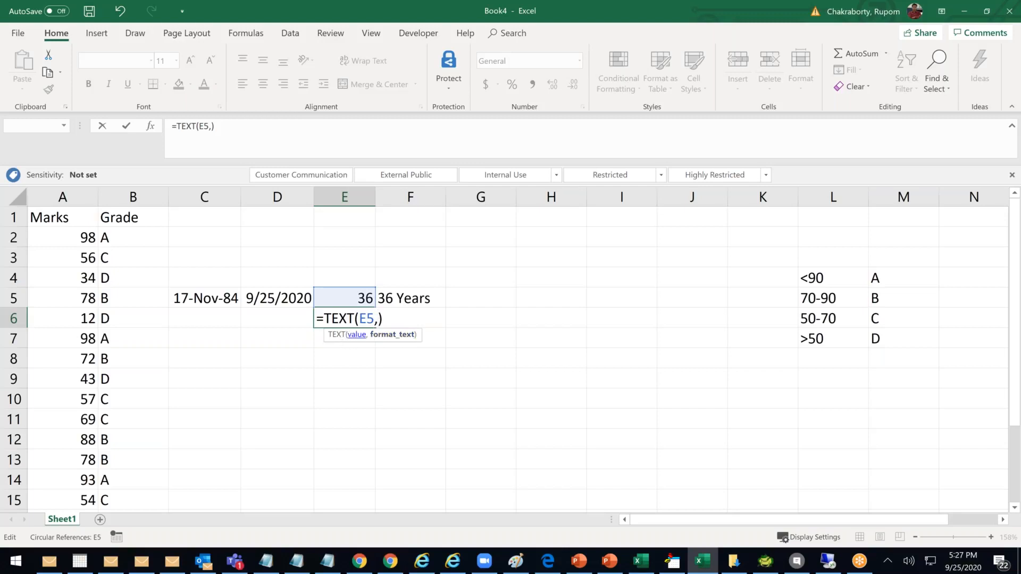
{"action": "left_click", "coordinate": [377, 321]}
{"action": "type", "text": "0"}
{"action": "key", "text": "Return"}
Extend E6's formula with &"Years" after the age
{"action": "left_click", "coordinate": [362, 323]}
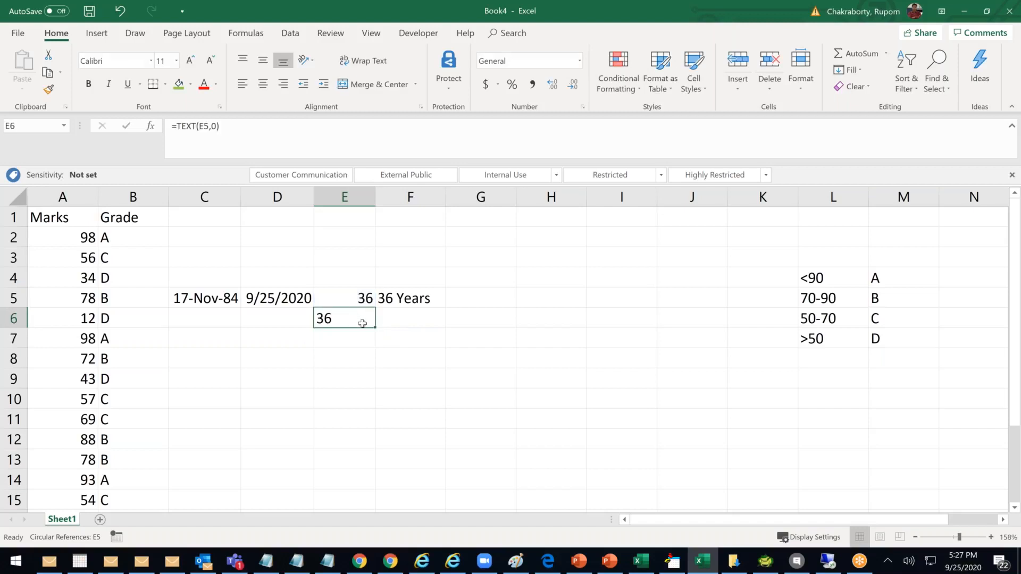
{"action": "left_click", "coordinate": [351, 364]}
{"action": "left_click", "coordinate": [351, 296]}
{"action": "left_click", "coordinate": [351, 322]}
{"action": "left_click", "coordinate": [248, 129]}
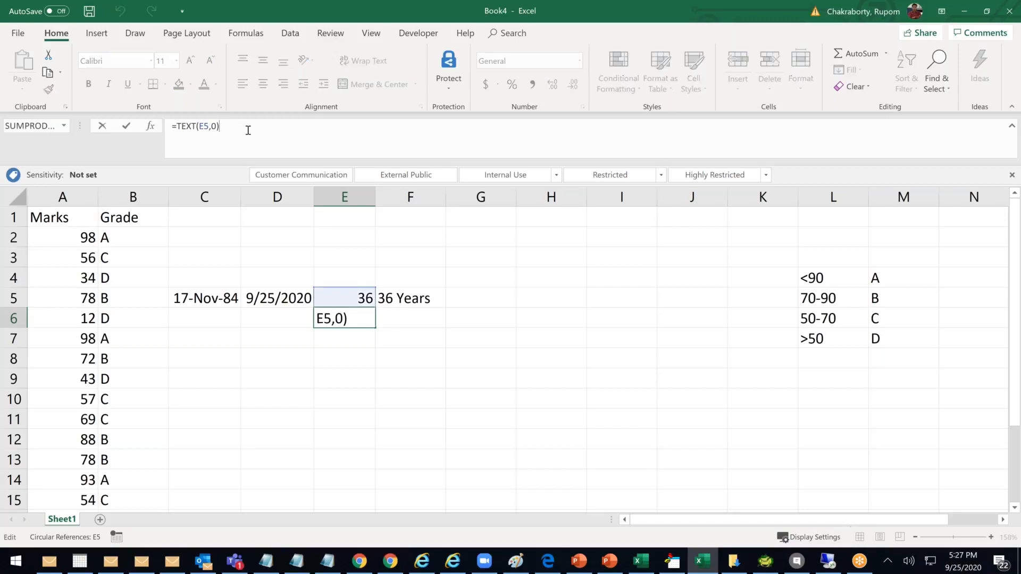
{"action": "type", "text": "&\"yEARS"}
{"action": "key", "text": "BackSpace"}
{"action": "key", "text": "BackSpace"}
{"action": "key", "text": "BackSpace"}
{"action": "key", "text": "BackSpace"}
{"action": "key", "text": "BackSpace"}
{"action": "type", "text": "Years\""}
{"action": "key", "text": "Return"}
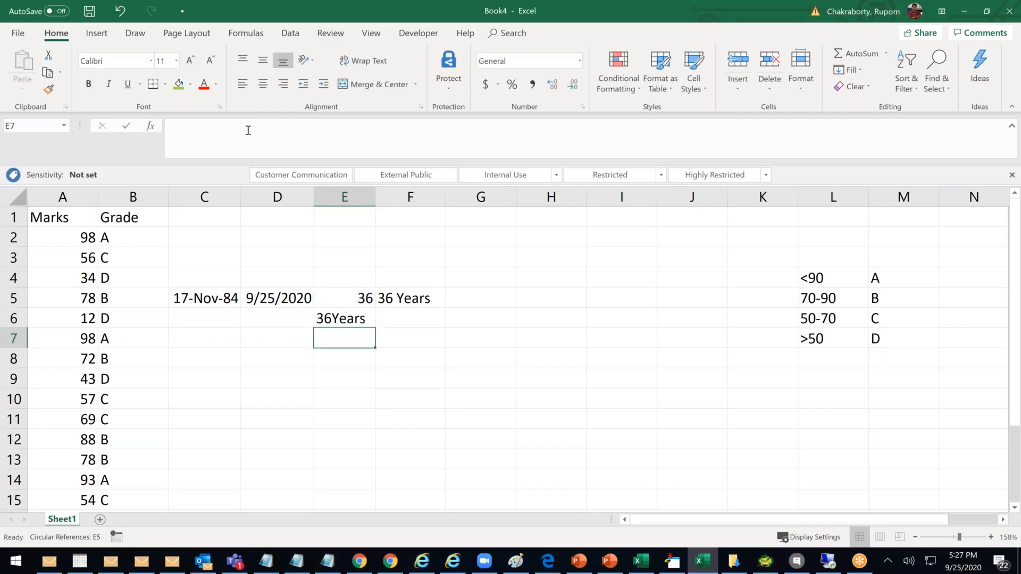
Insert a space between age and word so E6 reads 36 Years
{"action": "left_click", "coordinate": [343, 322]}
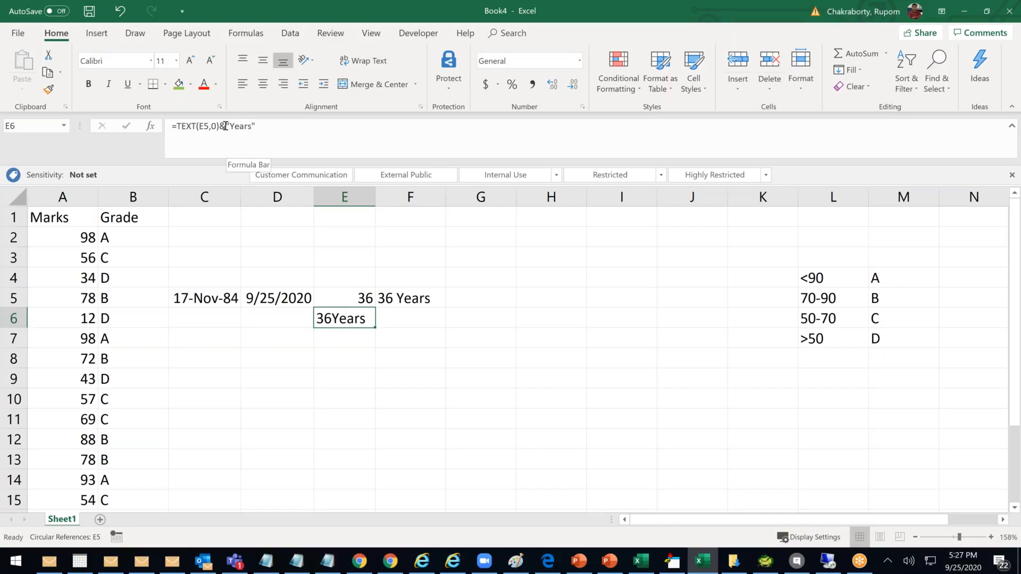
{"action": "left_click", "coordinate": [313, 132]}
{"action": "type", "text": "\"\""}
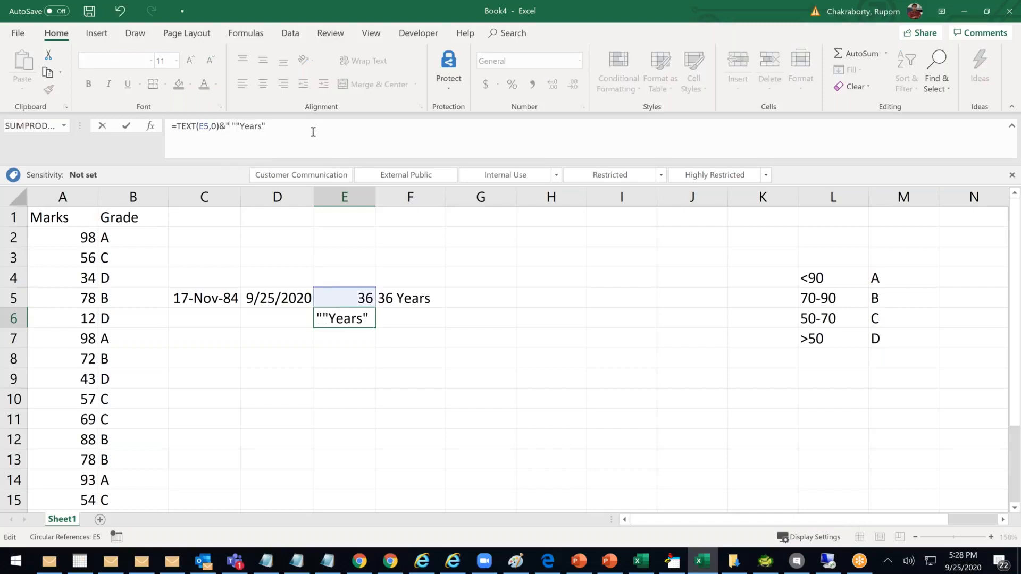
{"action": "type", "text": " &"}
{"action": "key", "text": "Return"}
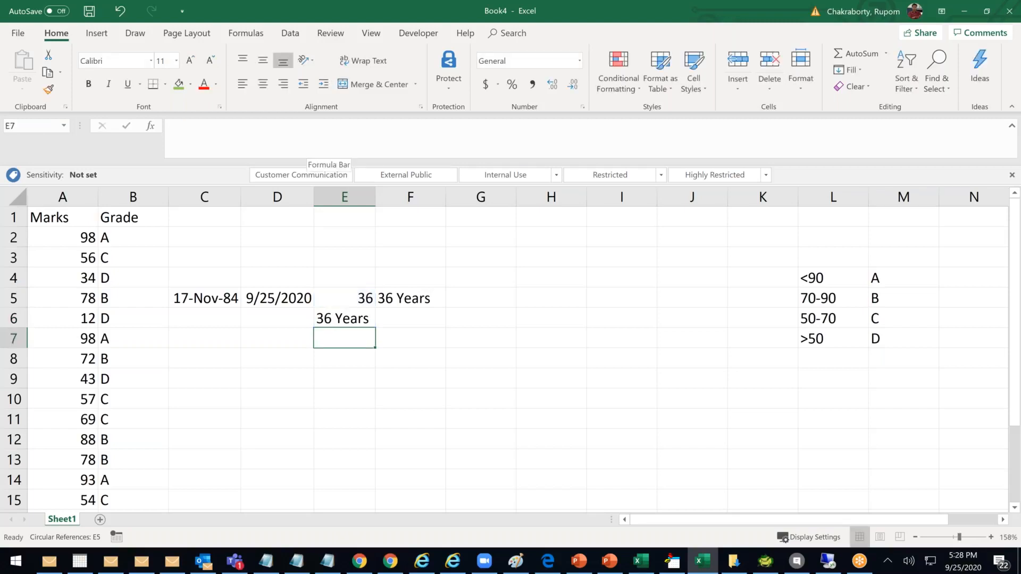
{"action": "left_click", "coordinate": [343, 319]}
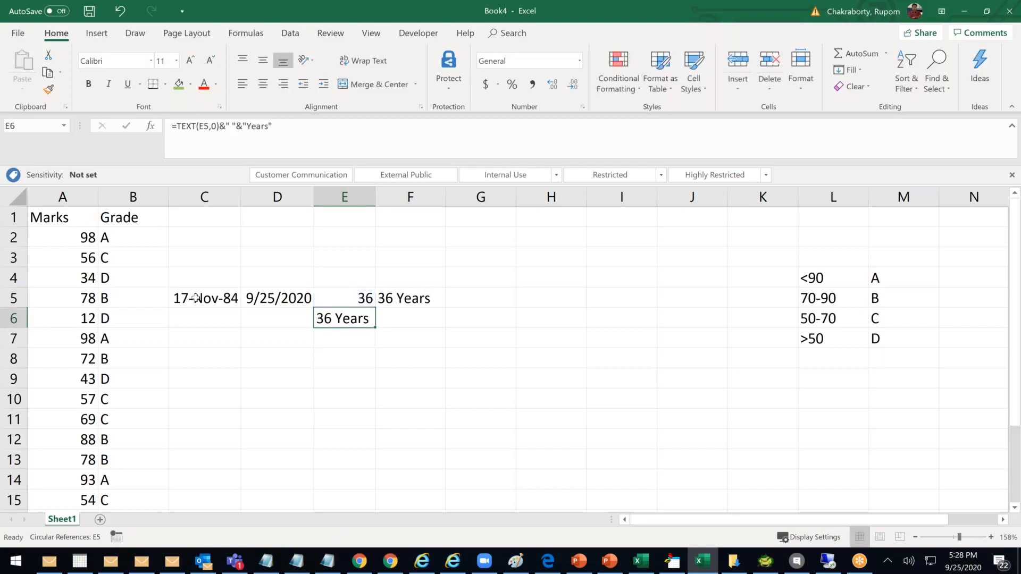
{"action": "left_click", "coordinate": [230, 298]}
{"action": "key", "text": "F2"}
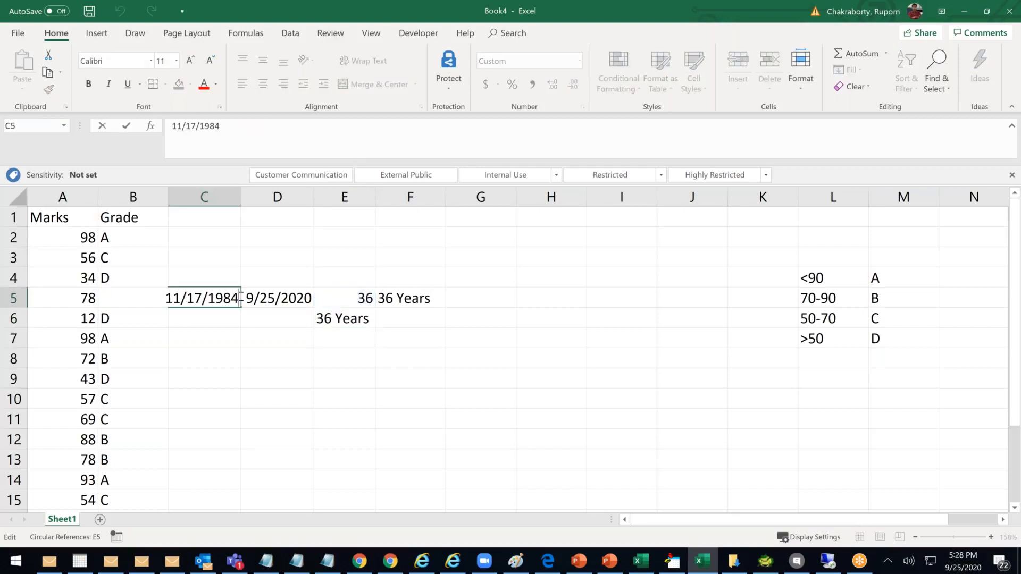
{"action": "key", "text": "BackSpace"}
{"action": "type", "text": "5"}
{"action": "key", "text": "Return"}
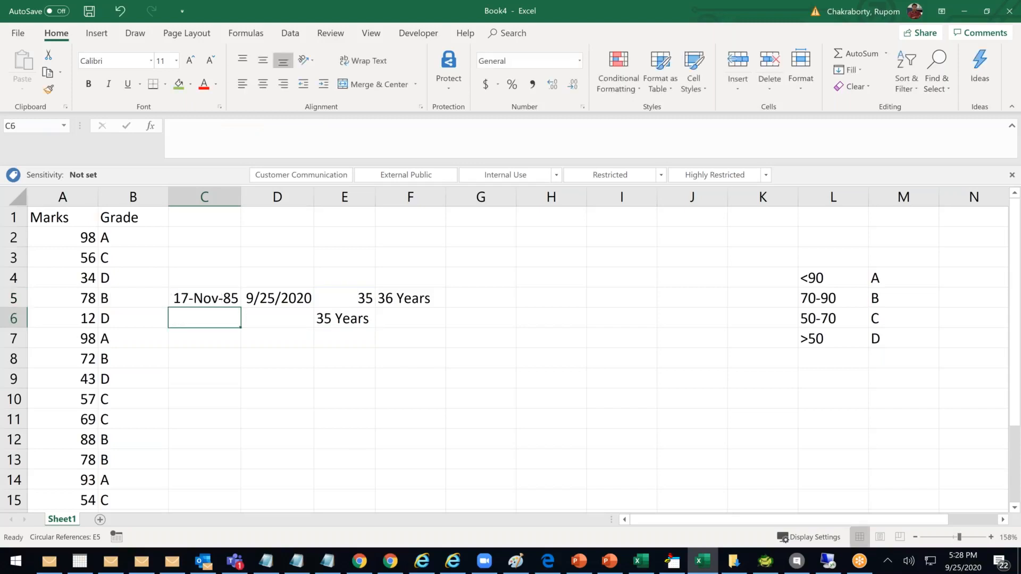
{"action": "left_click", "coordinate": [356, 319]}
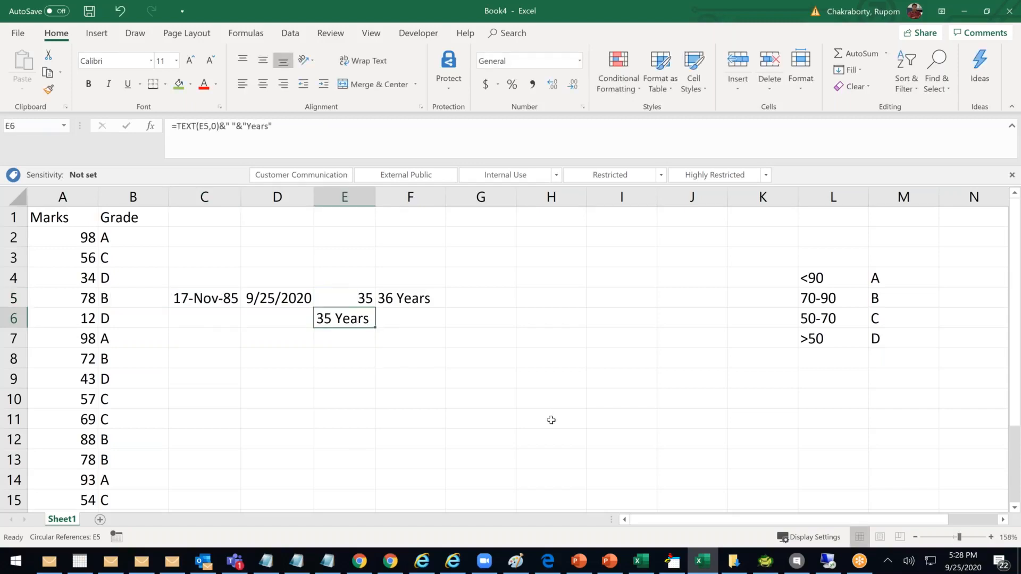
{"action": "left_click", "coordinate": [352, 303]}
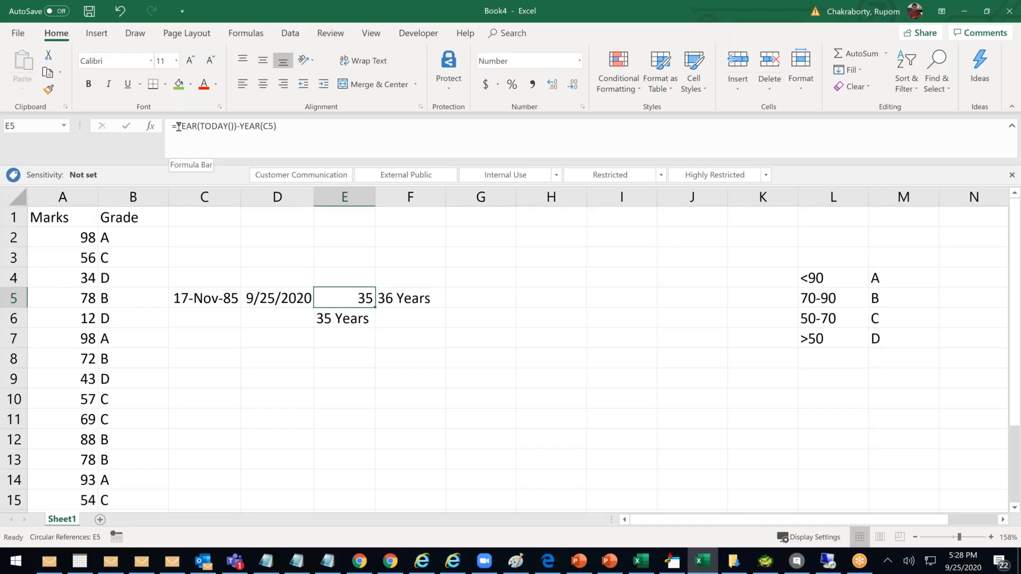
Rewrite E5 as =Text(YEAR(TODAY())-YEAR(C5),0)&" "&"Years" to show 35 Years
{"action": "left_click", "coordinate": [259, 137]}
{"action": "type", "text": "Tes"}
{"action": "key", "text": "BackSpace"}
{"action": "type", "text": "xt("}
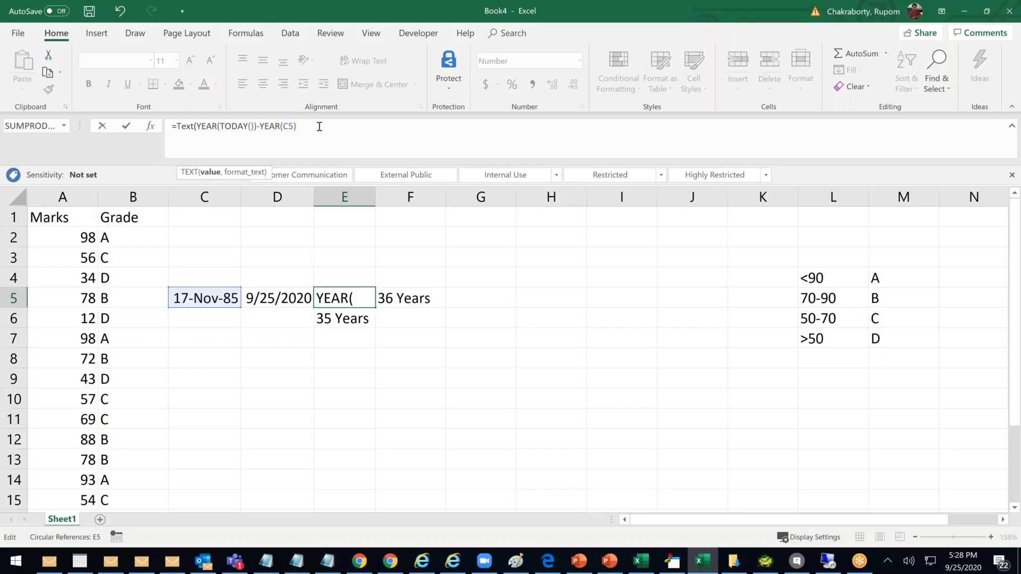
{"action": "type", "text": ",0"}
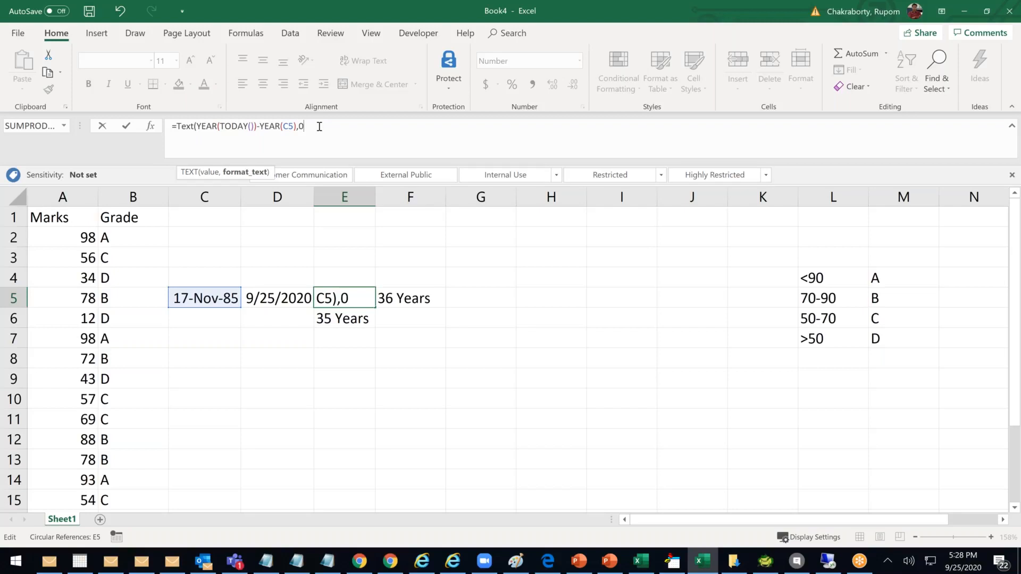
{"action": "type", "text": ")"}
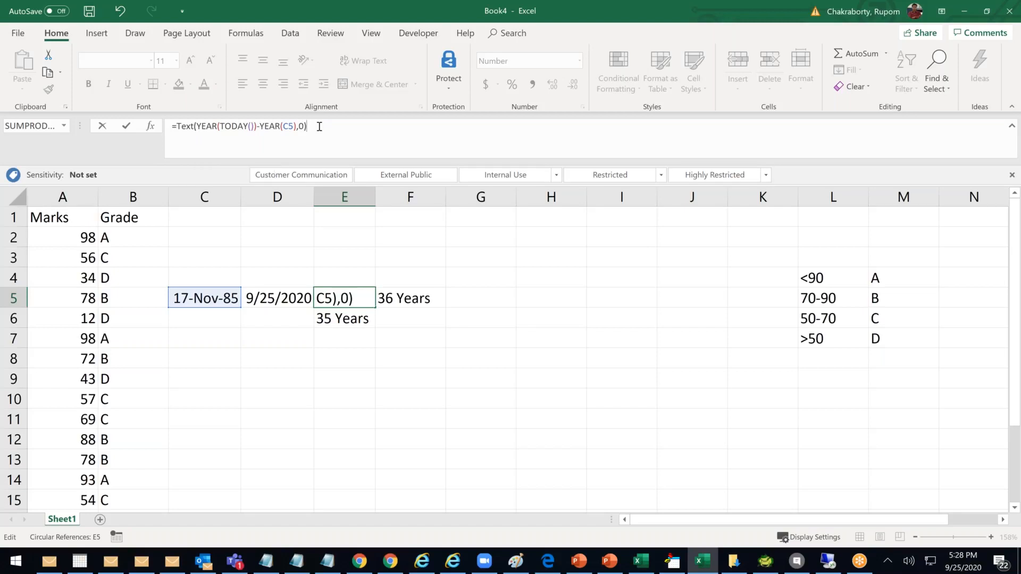
{"action": "type", "text": "&\""}
{"action": "type", "text": " &"}
{"action": "type", "text": "\"yERA"}
{"action": "key", "text": "BackSpace"}
{"action": "key", "text": "BackSpace"}
{"action": "key", "text": "BackSpace"}
{"action": "key", "text": "BackSpace"}
{"action": "type", "text": "Yea"}
{"action": "key", "text": "BackSpace"}
{"action": "type", "text": "ars\""}
{"action": "key", "text": "Return"}
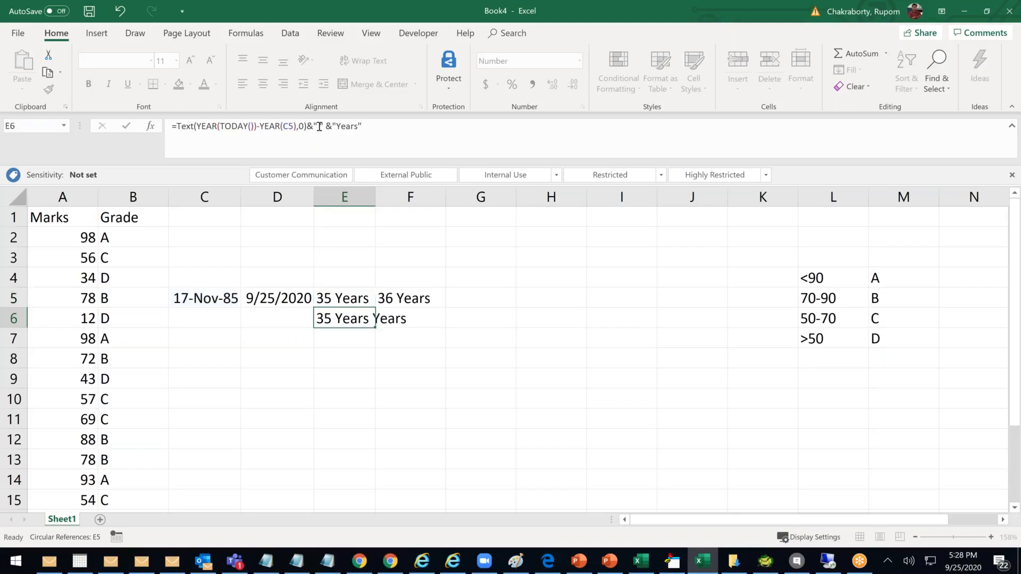
Clear the helper formula from E6
{"action": "left_click", "coordinate": [439, 334]}
{"action": "left_click", "coordinate": [353, 321]}
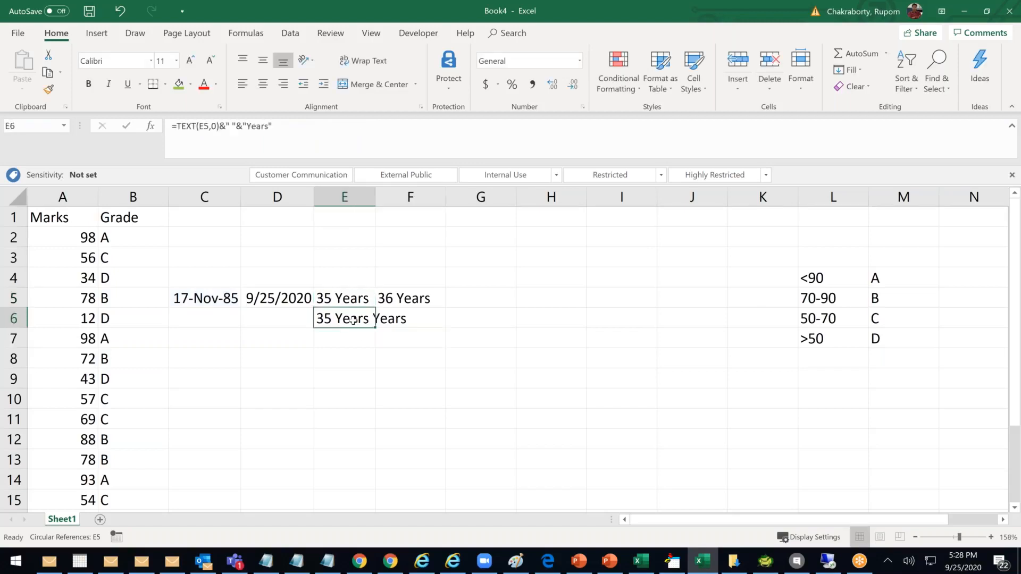
{"action": "key", "text": "Delete"}
Restore C5's birth year to 1984
{"action": "left_click", "coordinate": [214, 299]}
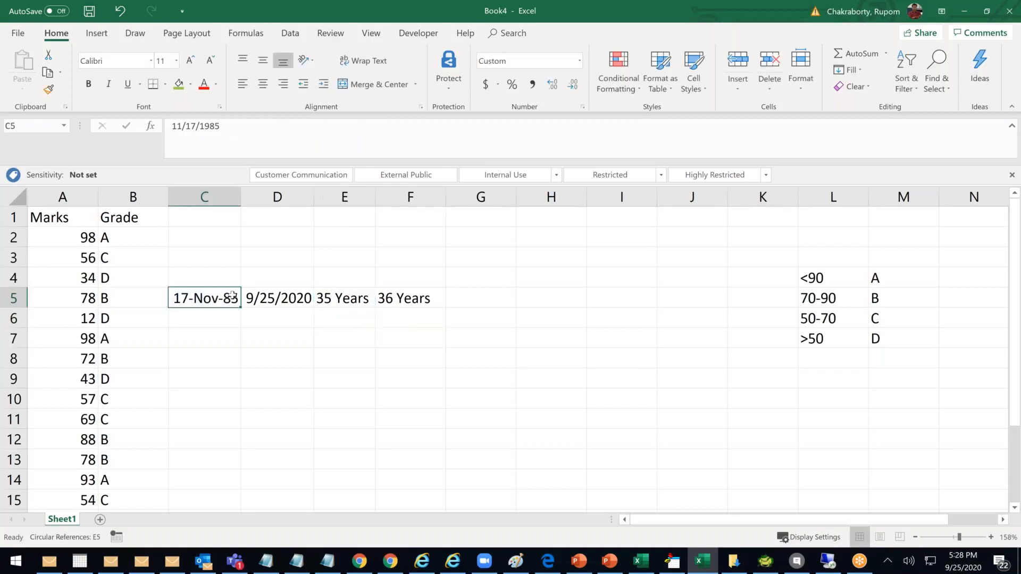
{"action": "double_click", "coordinate": [233, 297]}
{"action": "key", "text": "BackSpace"}
{"action": "type", "text": "4"}
{"action": "key", "text": "Return"}
Inspect E5's TEXT age formula showing 36 Years without changing it, then return to Salesforce
{"action": "left_click", "coordinate": [350, 304]}
{"action": "left_click", "coordinate": [415, 299]}
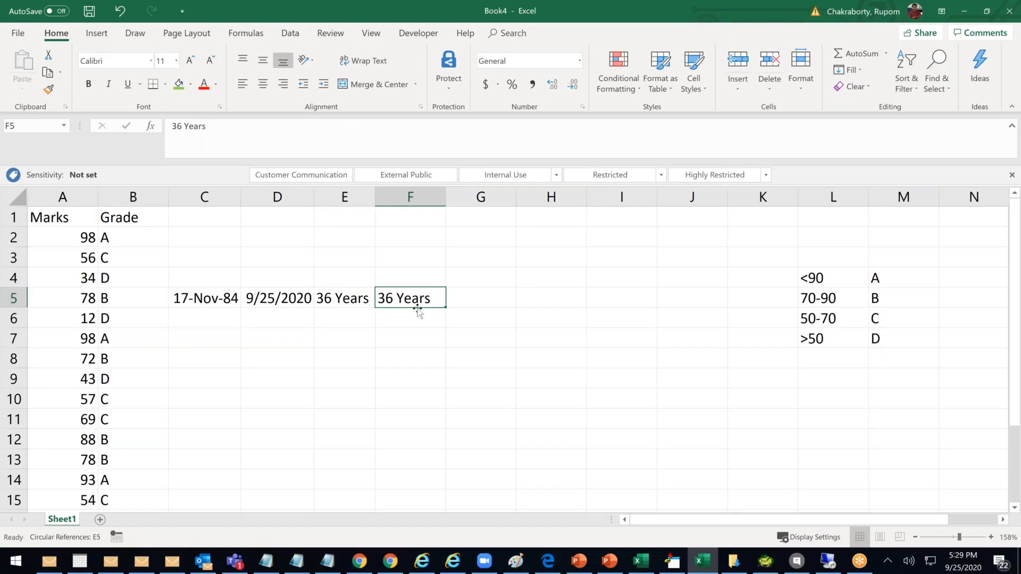
{"action": "left_click", "coordinate": [351, 304]}
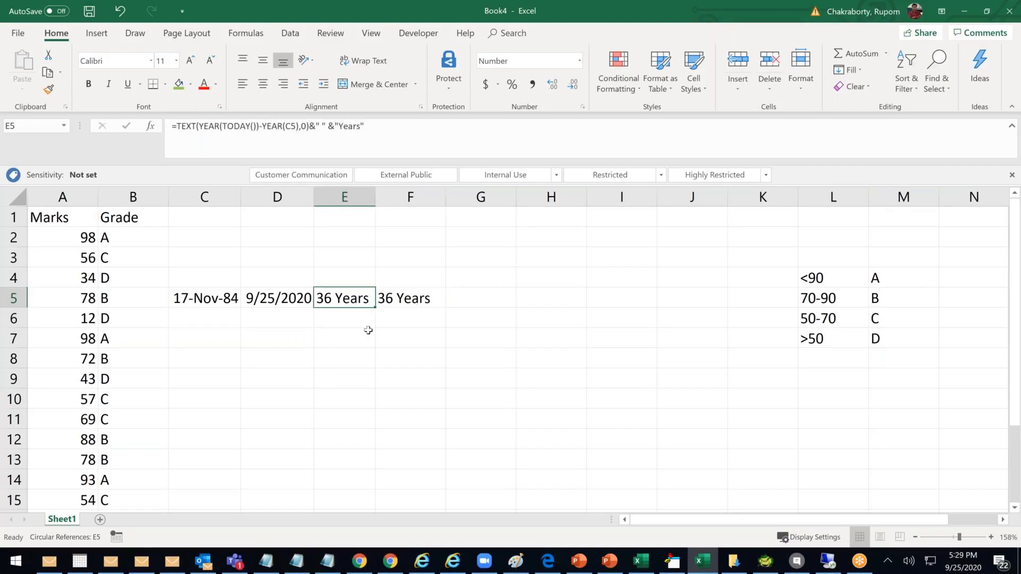
{"action": "left_click", "coordinate": [383, 126]}
{"action": "double_click", "coordinate": [340, 303]}
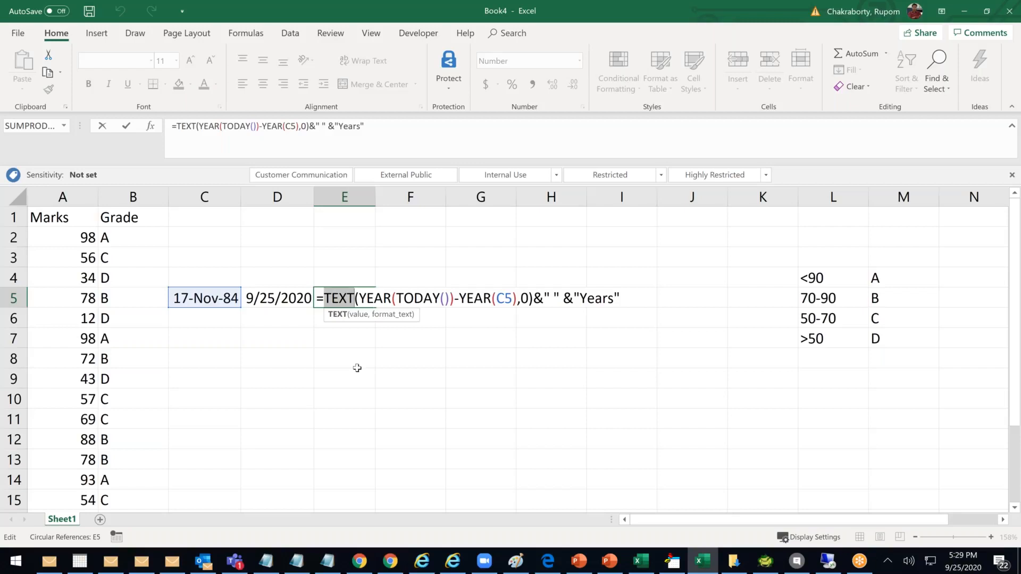
{"action": "key", "text": "ctrl+Return"}
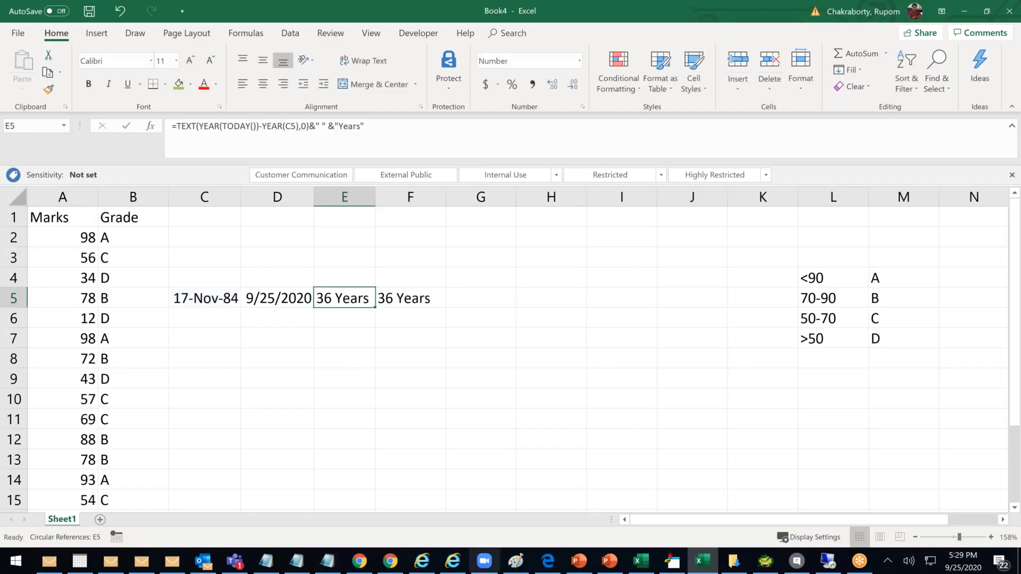
{"action": "left_click", "coordinate": [376, 566]}
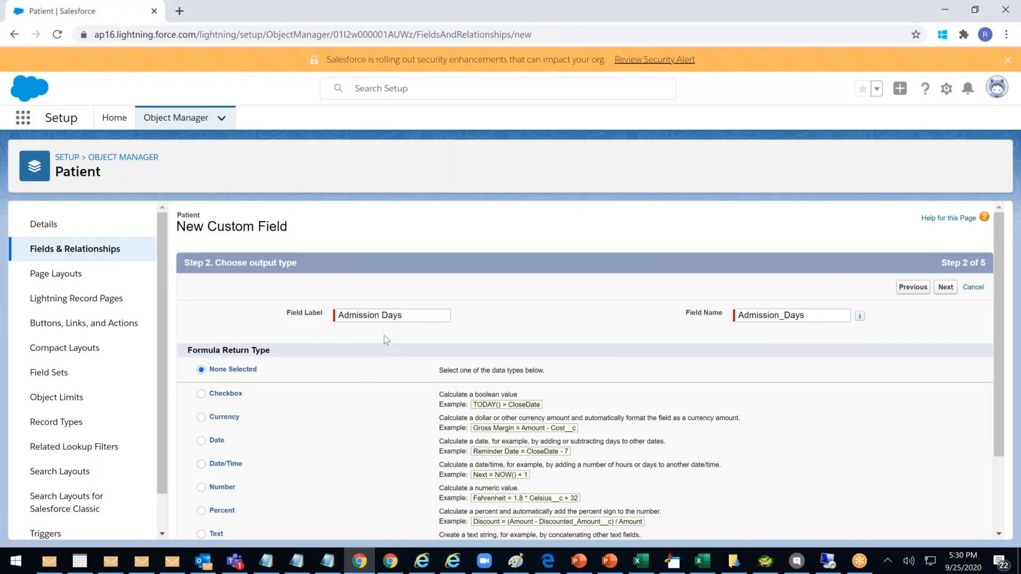
Set Admission Days' formula return type to Text and continue to the formula editor
{"action": "scroll", "coordinate": [384, 336], "scroll_direction": "down", "scroll_amount": 1}
{"action": "left_click", "coordinate": [201, 469]}
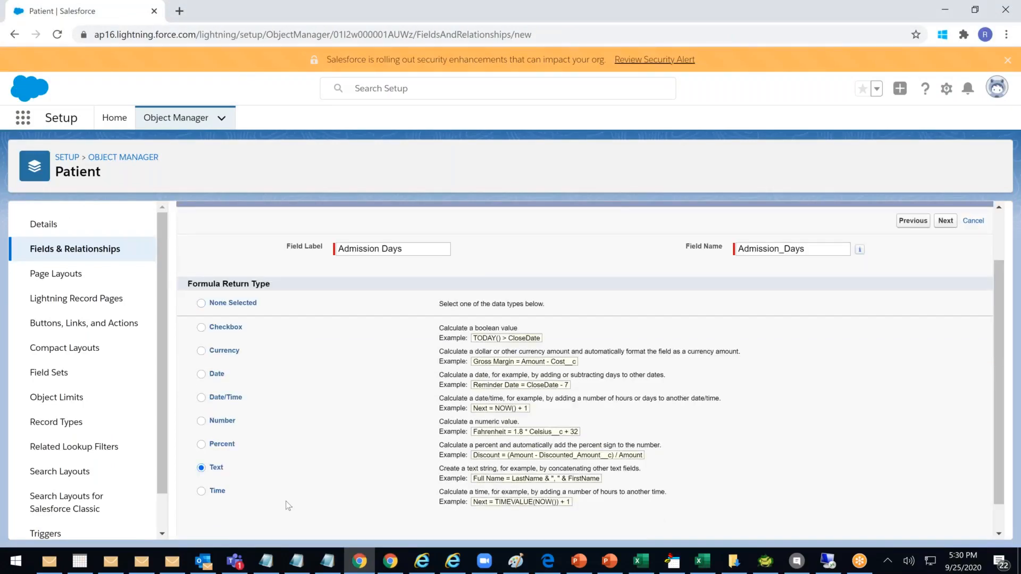
{"action": "left_click", "coordinate": [201, 422]}
{"action": "left_click", "coordinate": [201, 468]}
{"action": "left_click", "coordinate": [946, 221]}
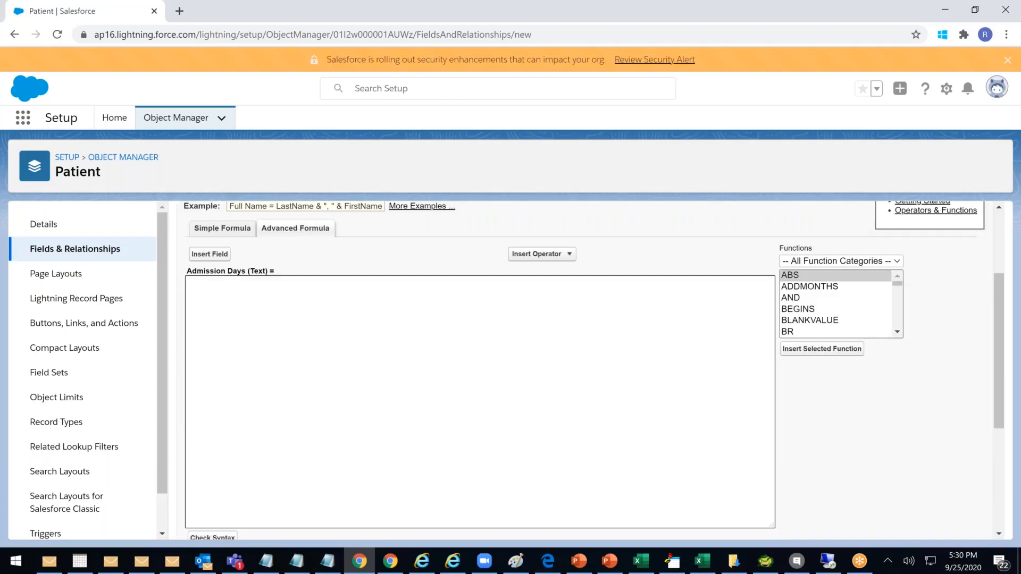
Insert TODAY() into the empty formula from the Date & Time functions
{"action": "left_click", "coordinate": [402, 358]}
{"action": "left_click", "coordinate": [897, 333]}
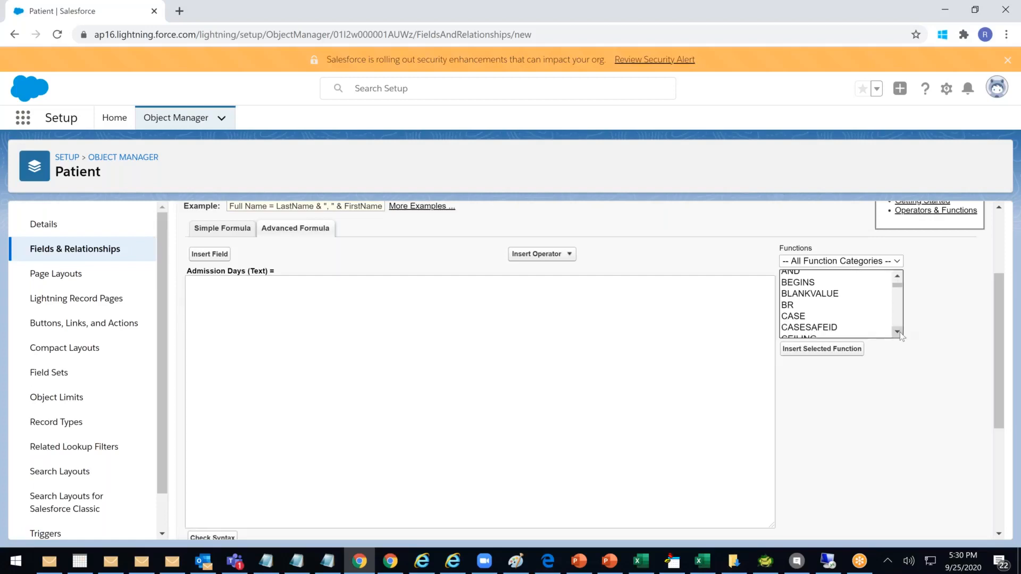
{"action": "left_click_drag", "start_coordinate": [898, 285], "coordinate": [896, 270]}
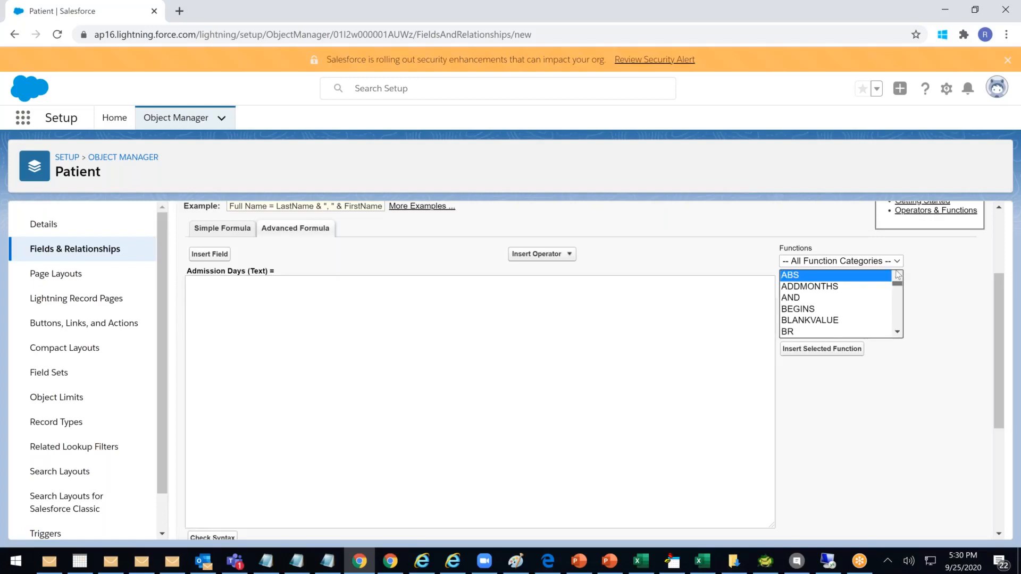
{"action": "left_click", "coordinate": [852, 264]}
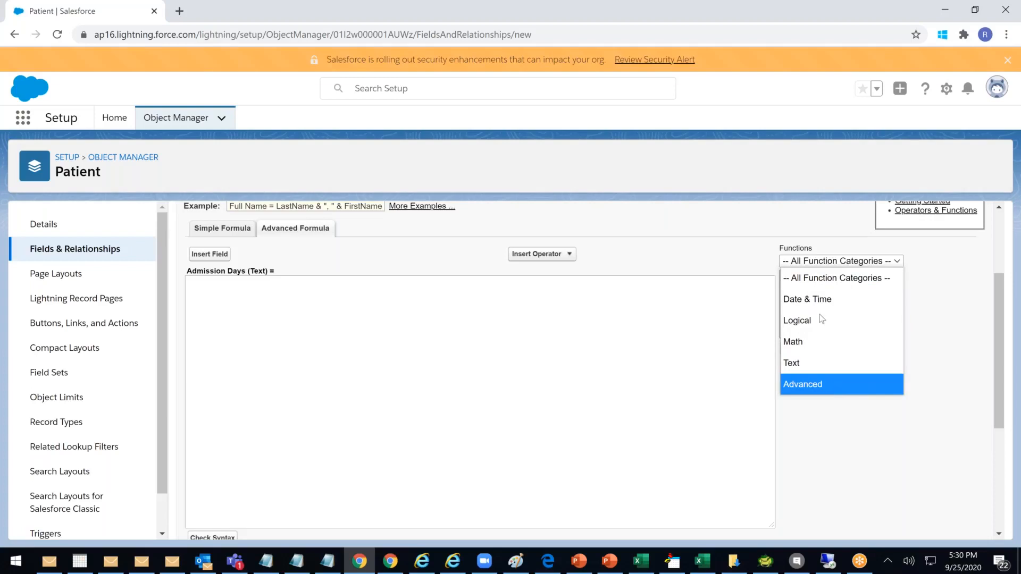
{"action": "left_click", "coordinate": [819, 299]}
{"action": "left_click_drag", "start_coordinate": [900, 292], "coordinate": [902, 323]}
{"action": "left_click", "coordinate": [802, 310]}
{"action": "left_click", "coordinate": [831, 350]}
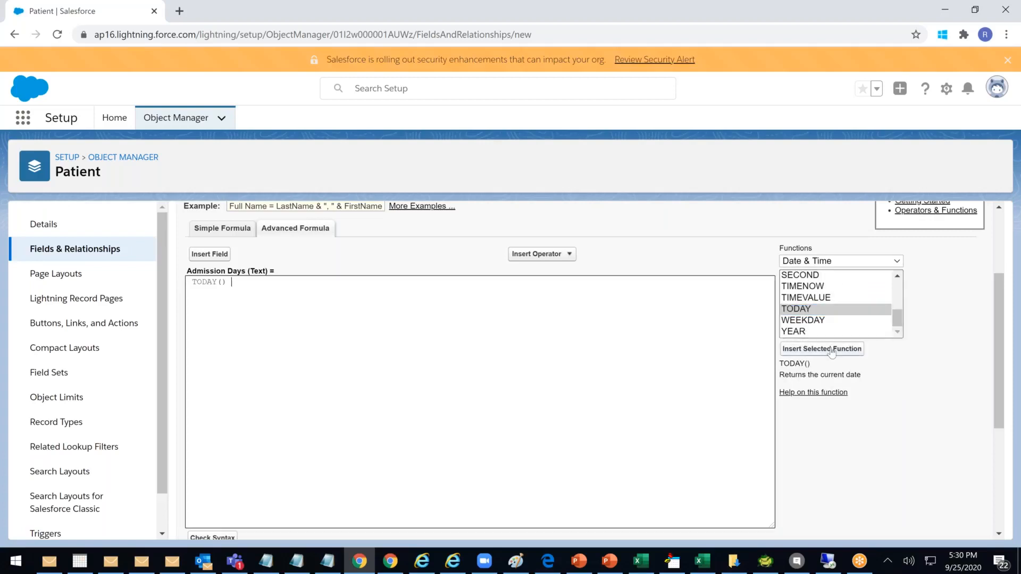
Wrap TODAY() in YEAR() and append '- YEAR()' to the formula
{"action": "left_click", "coordinate": [190, 280]}
{"action": "type", "text": "yera"}
{"action": "key", "text": "BackSpace"}
{"action": "key", "text": "BackSpace"}
{"action": "key", "text": "BackSpace"}
{"action": "key", "text": "BackSpace"}
{"action": "scroll", "coordinate": [272, 280], "scroll_direction": "up", "scroll_amount": 3}
{"action": "type", "text": "Y"}
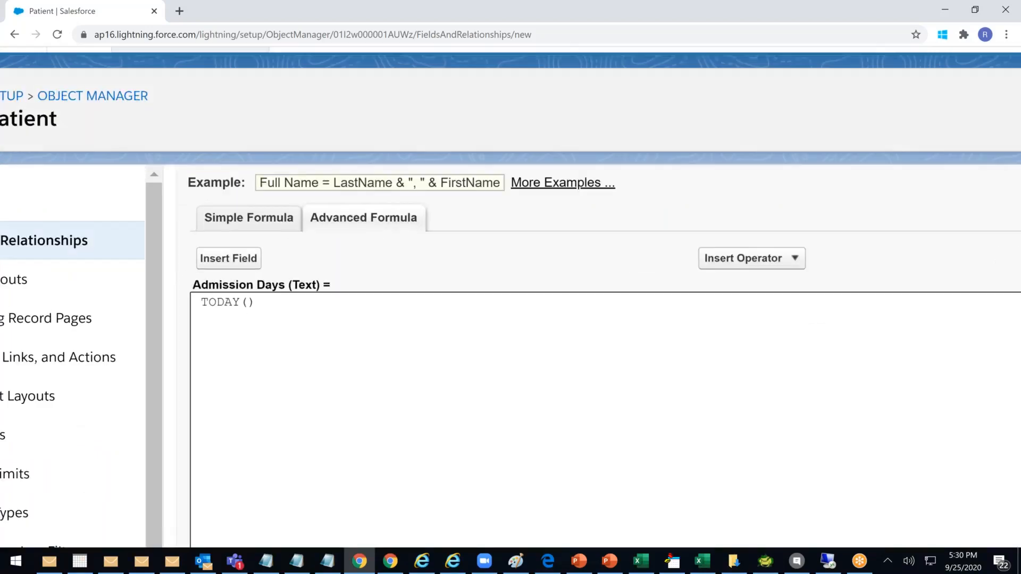
{"action": "type", "text": "era"}
{"action": "key", "text": "BackSpace"}
{"action": "key", "text": "BackSpace"}
{"action": "key", "text": "BackSpace"}
{"action": "type", "text": "EAR("}
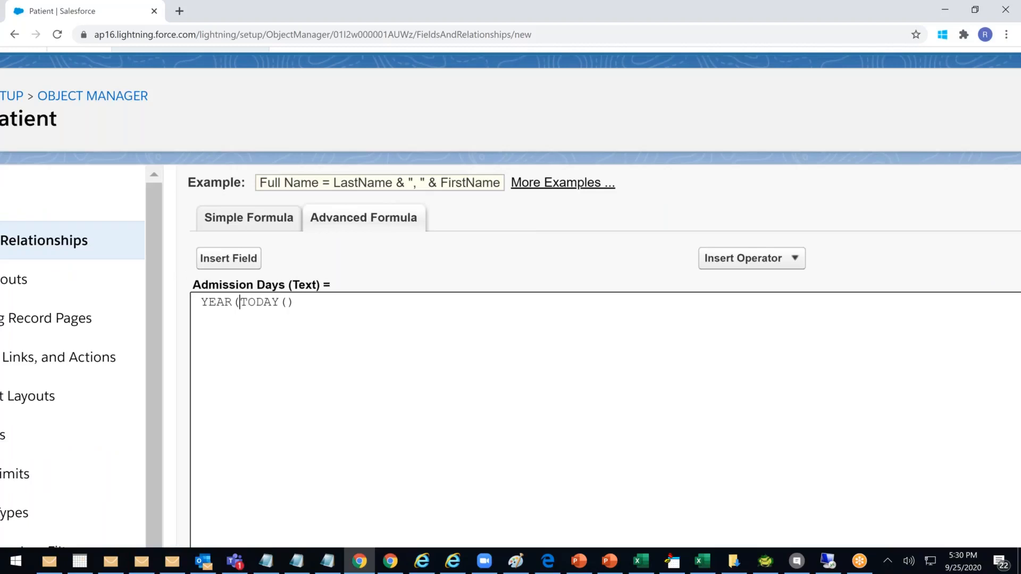
{"action": "left_click", "coordinate": [305, 302]}
{"action": "key", "text": "BackSpace"}
{"action": "type", "text": "- YEAR()"}
Insert Patient's Registration Date field into the second YEAR() and fix its spacing
{"action": "left_click", "coordinate": [242, 261]}
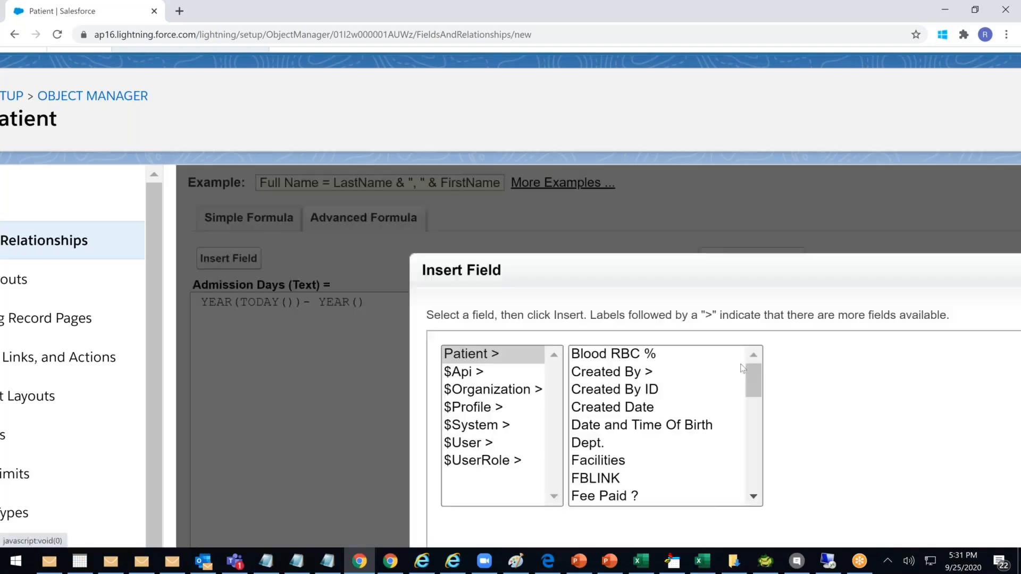
{"action": "left_click_drag", "start_coordinate": [749, 372], "coordinate": [765, 465]}
{"action": "left_click", "coordinate": [625, 475]}
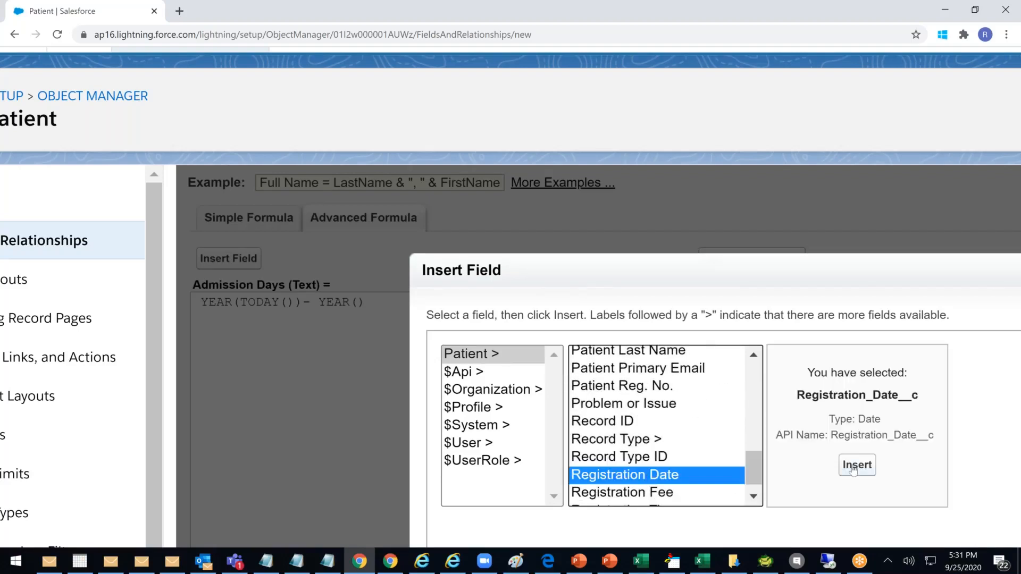
{"action": "left_click", "coordinate": [856, 464]}
{"action": "left_click", "coordinate": [365, 303]}
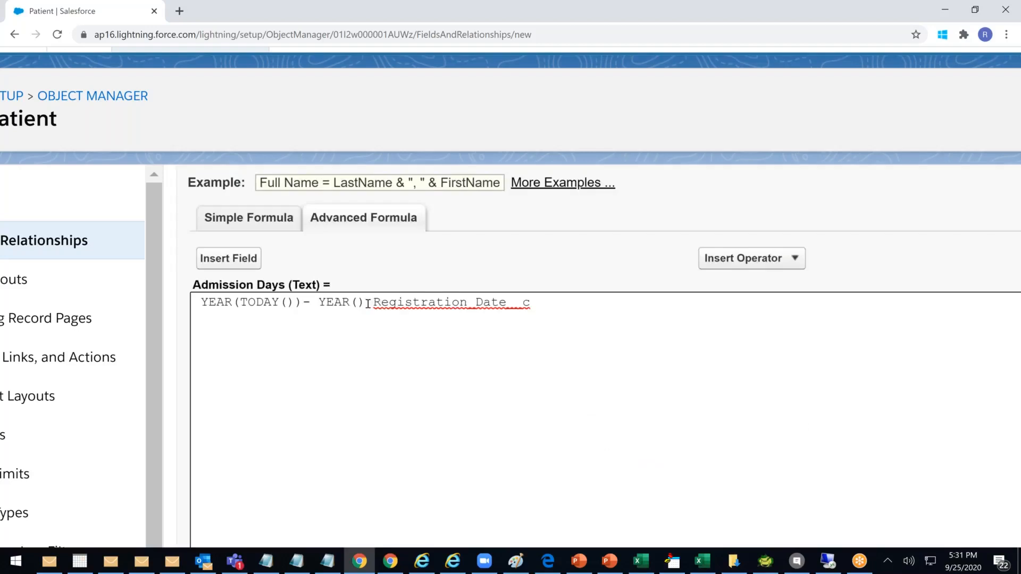
{"action": "key", "text": "Delete"}
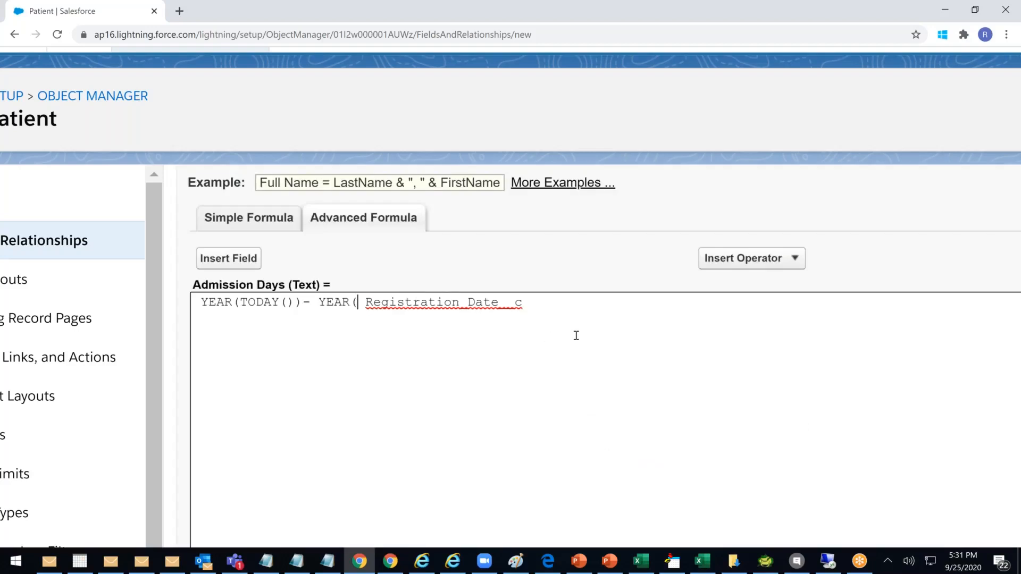
{"action": "key", "text": "BackSpace"}
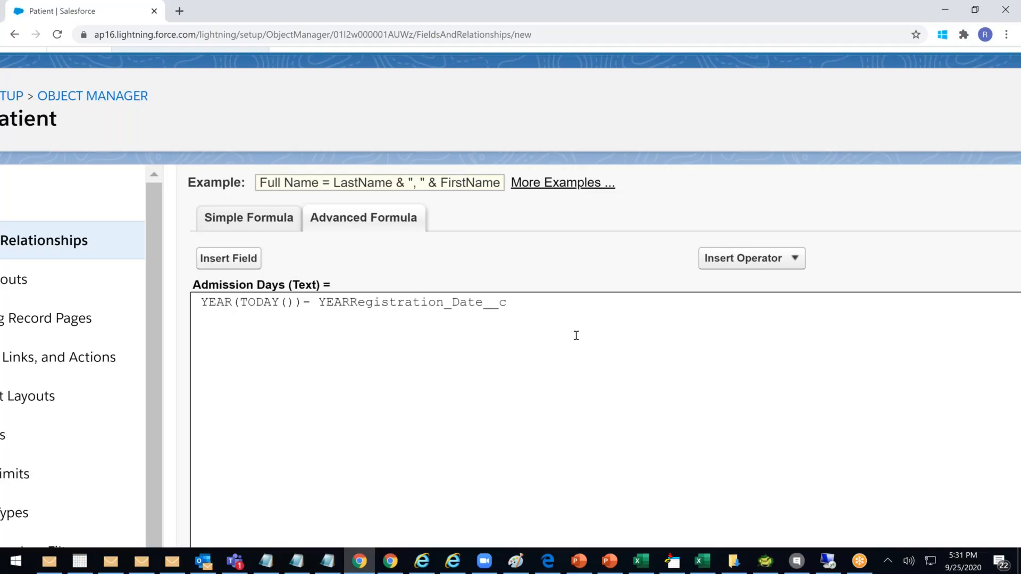
{"action": "left_click", "coordinate": [522, 302]}
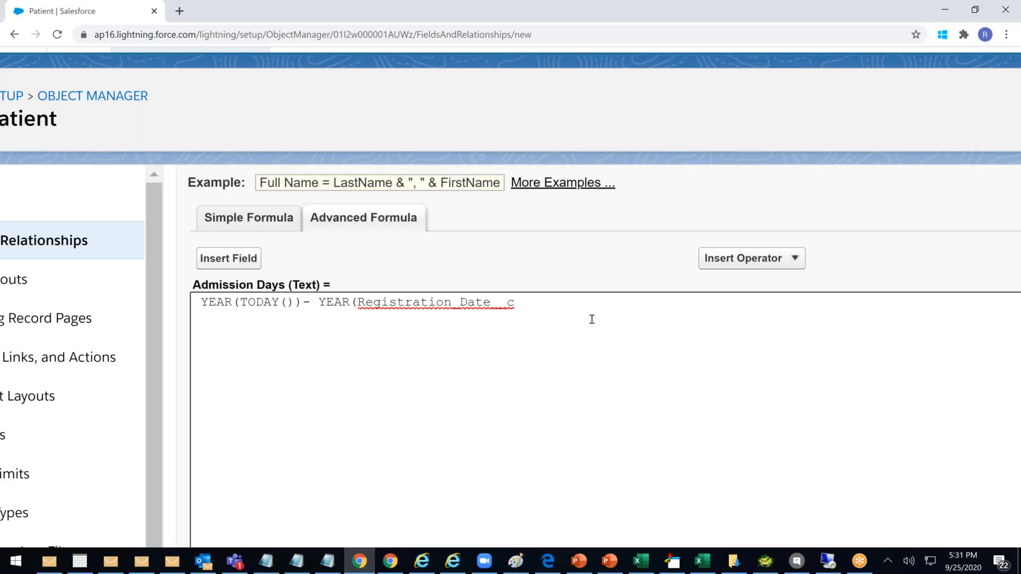
{"action": "type", "text": ")"}
Wrap the whole year-difference expression in TEXT( )
{"action": "key", "text": "Home"}
{"action": "type", "text": "("}
{"action": "left_click", "coordinate": [544, 304]}
{"action": "type", "text": ")"}
{"action": "key", "text": "Left"}
{"action": "key", "text": "BackSpace"}
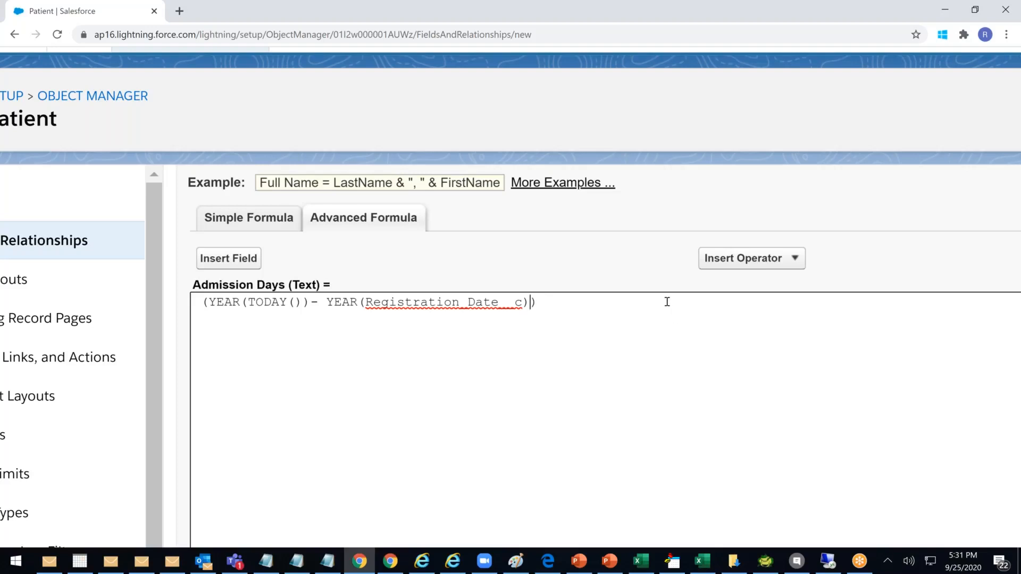
{"action": "key", "text": "Home"}
{"action": "type", "text": "TEXT"}
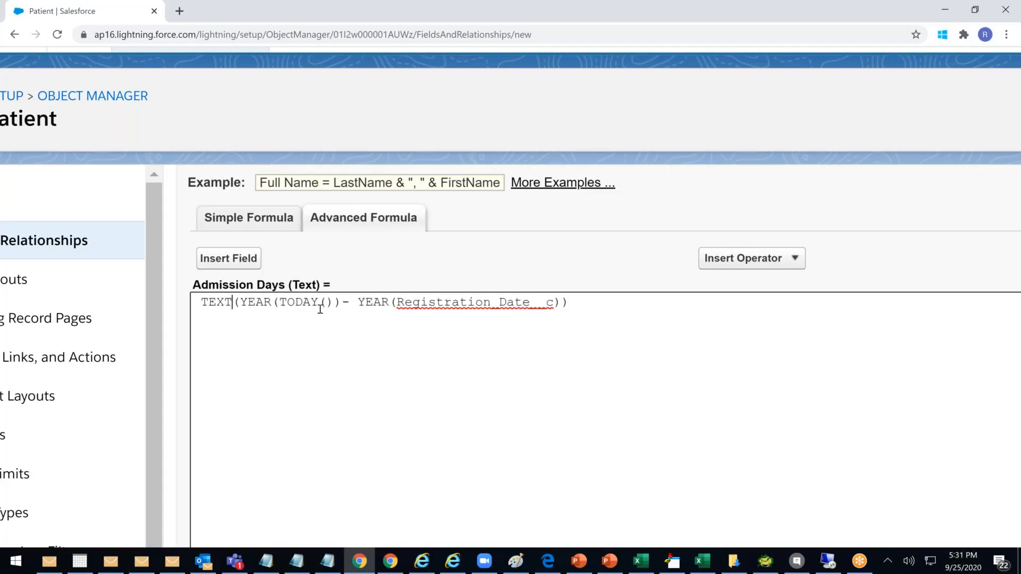
Append +" "+"Days" to the end of the Admission Days formula
{"action": "left_click", "coordinate": [586, 305]}
{"action": "type", "text": "+\"\"dAYS"}
{"action": "key", "text": "BackSpace"}
{"action": "key", "text": "BackSpace"}
{"action": "key", "text": "BackSpace"}
{"action": "key", "text": "BackSpace"}
{"action": "type", "text": "Days"}
{"action": "left_click", "coordinate": [579, 301]}
{"action": "type", "text": "\"\""}
{"action": "key", "text": "Left"}
{"action": "type", "text": "+"}
{"action": "left_click", "coordinate": [688, 361]}
Run Check Syntax and confirm the formula compiles at 101 characters without errors
{"action": "scroll", "coordinate": [688, 361], "scroll_direction": "down", "scroll_amount": 1}
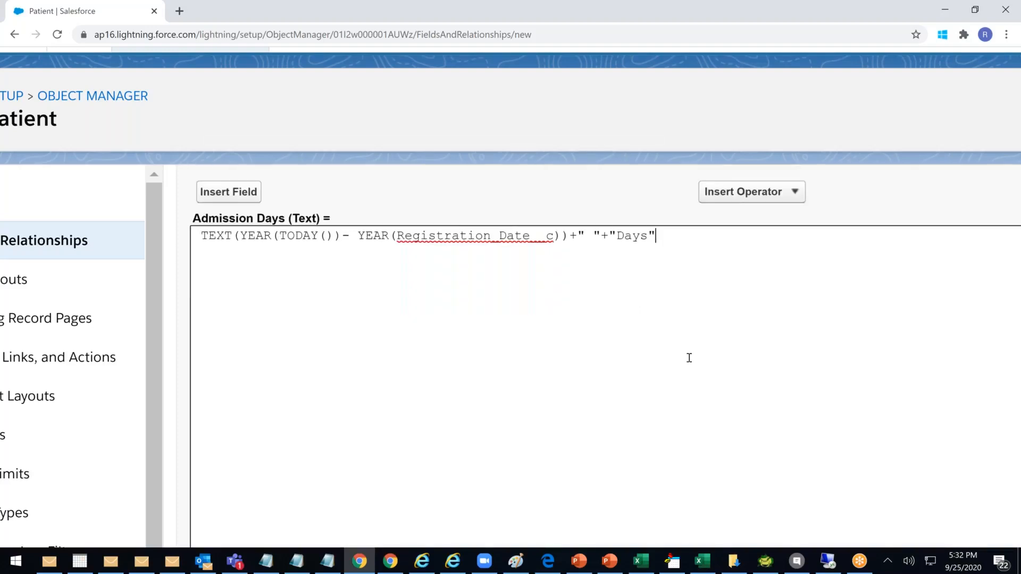
{"action": "scroll", "coordinate": [689, 357], "scroll_direction": "down", "scroll_amount": 5}
{"action": "left_click", "coordinate": [216, 503]}
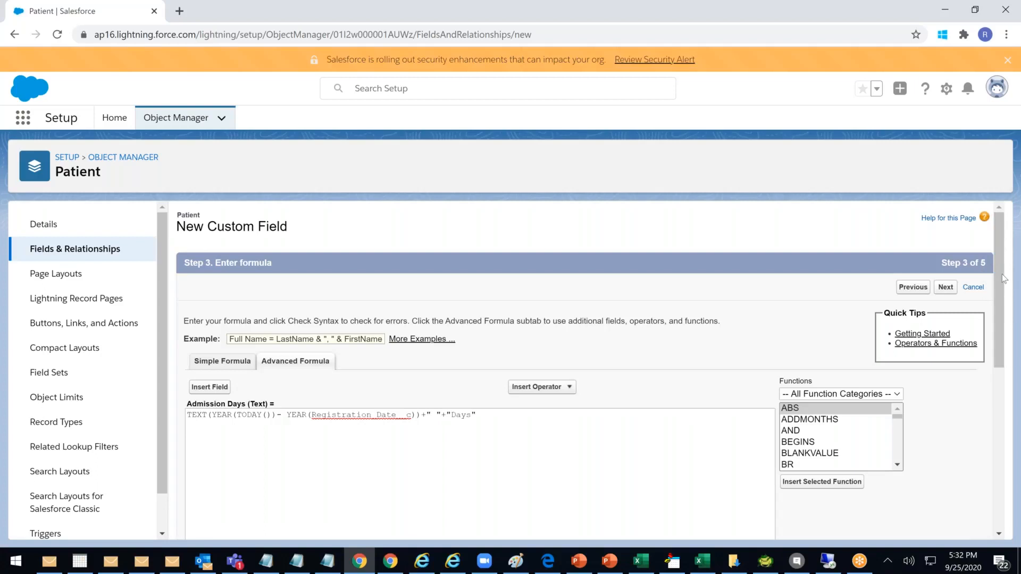
{"action": "left_click_drag", "start_coordinate": [1001, 302], "coordinate": [1013, 403]}
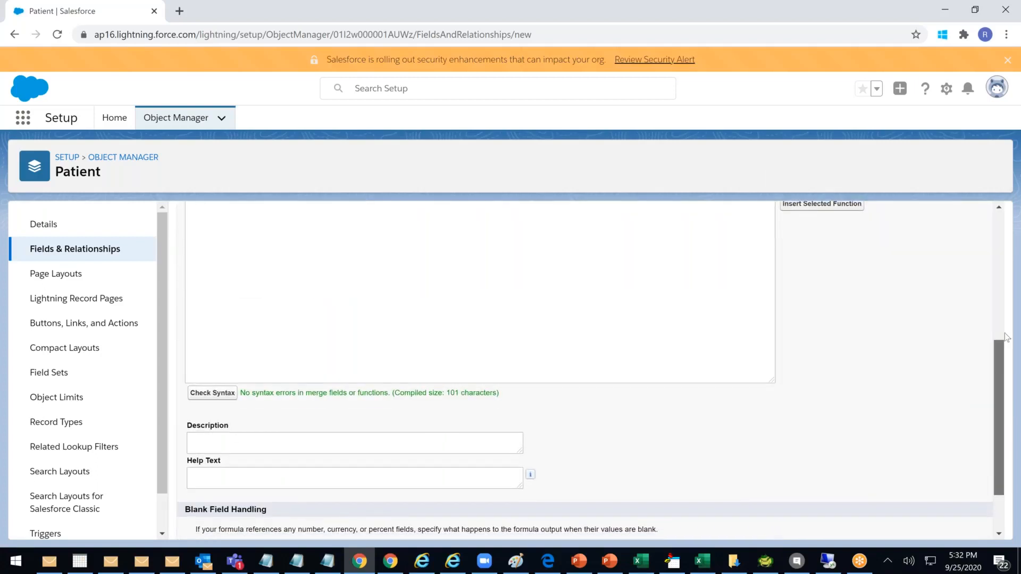
{"action": "scroll", "coordinate": [208, 394], "scroll_direction": "up", "scroll_amount": 3}
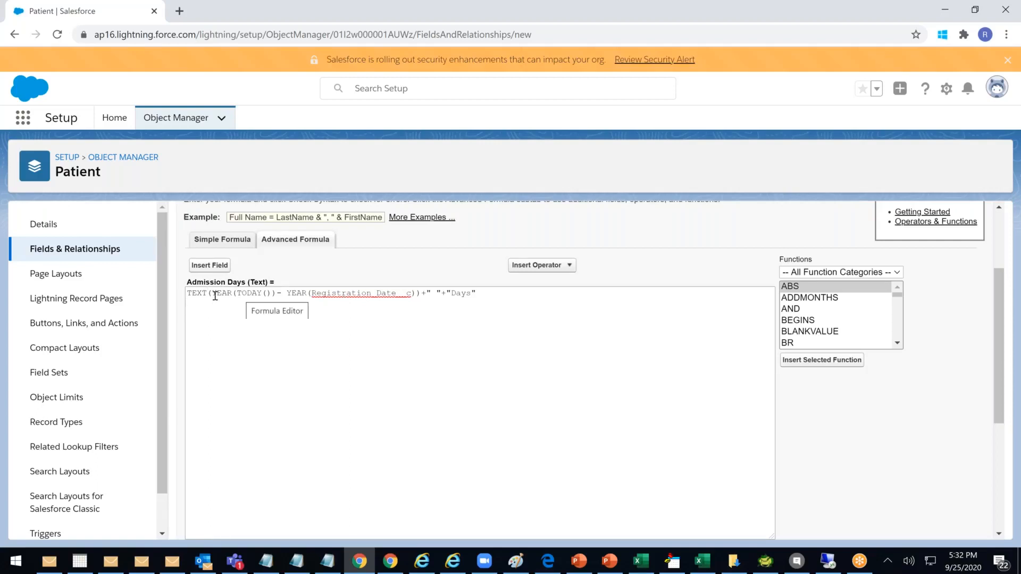
Replace the word Days with Years in the formula's quoted text
{"action": "left_click", "coordinate": [331, 294]}
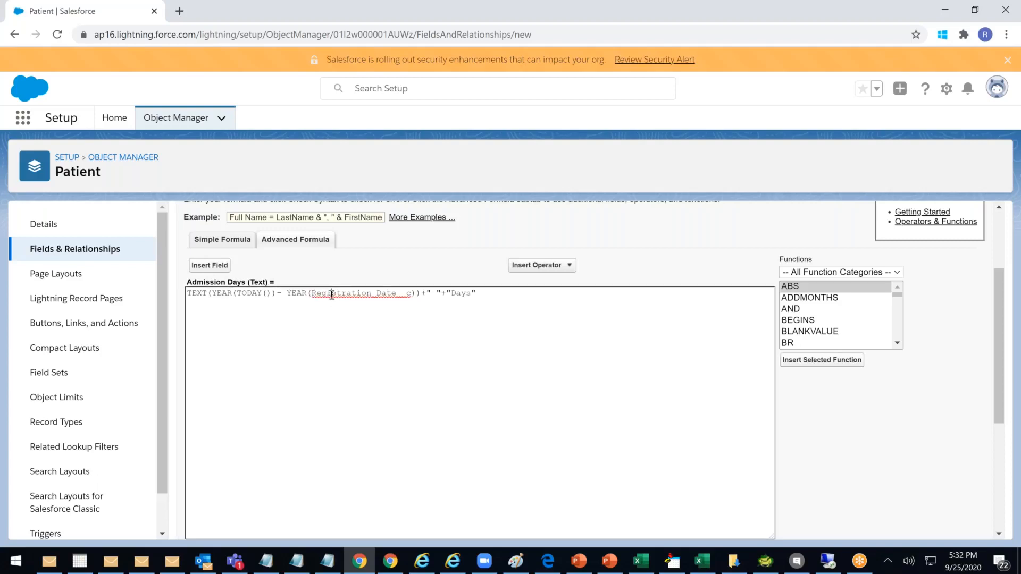
{"action": "double_click", "coordinate": [461, 293]}
{"action": "type", "text": "Years"}
{"action": "left_click", "coordinate": [443, 295]}
{"action": "left_click", "coordinate": [492, 294]}
Start the formula with IF on its own line above the TEXT expression
{"action": "left_click", "coordinate": [188, 295]}
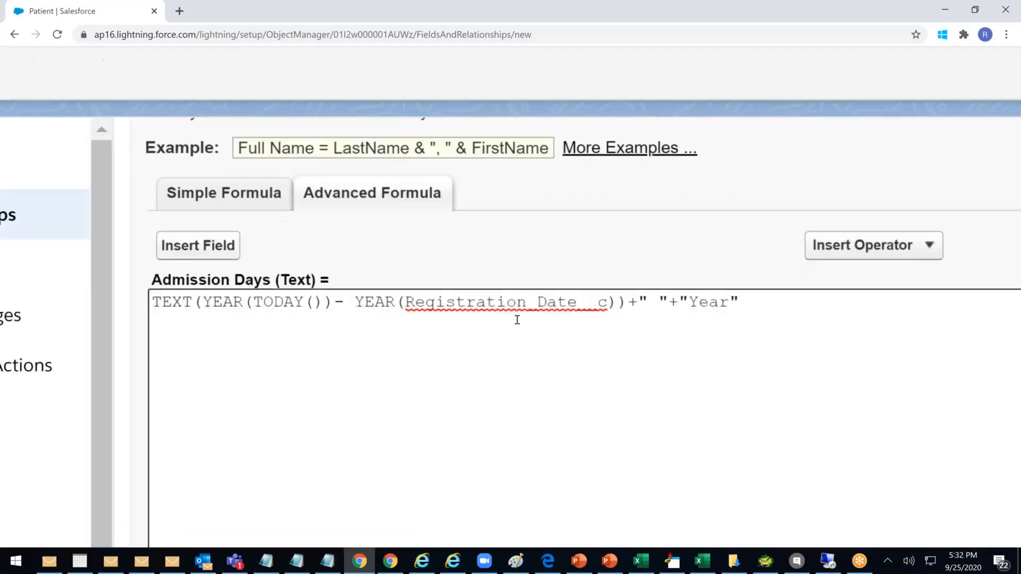
{"action": "type", "text": "if"}
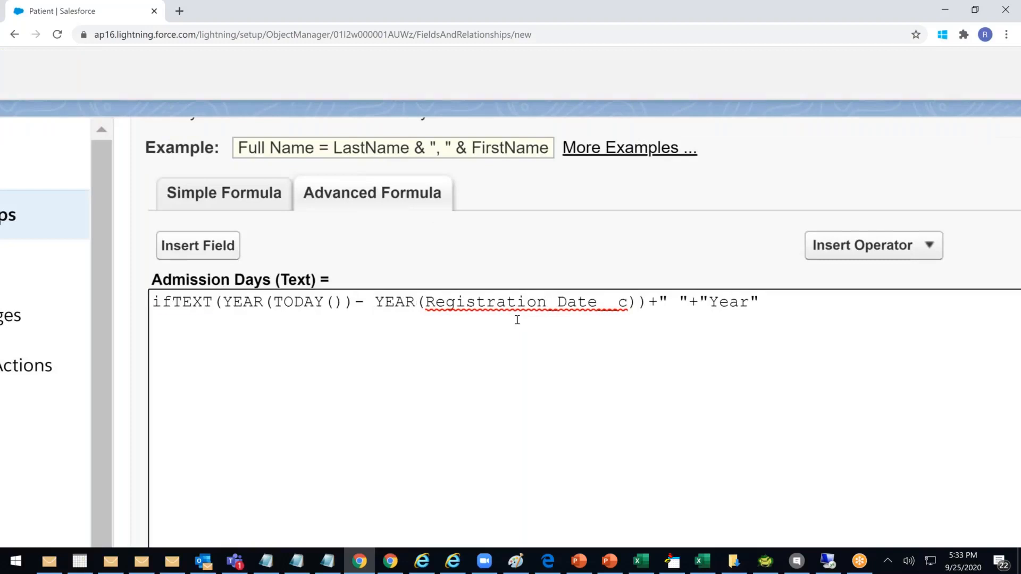
{"action": "key", "text": "BackSpace"}
{"action": "key", "text": "BackSpace"}
{"action": "type", "text": "if"}
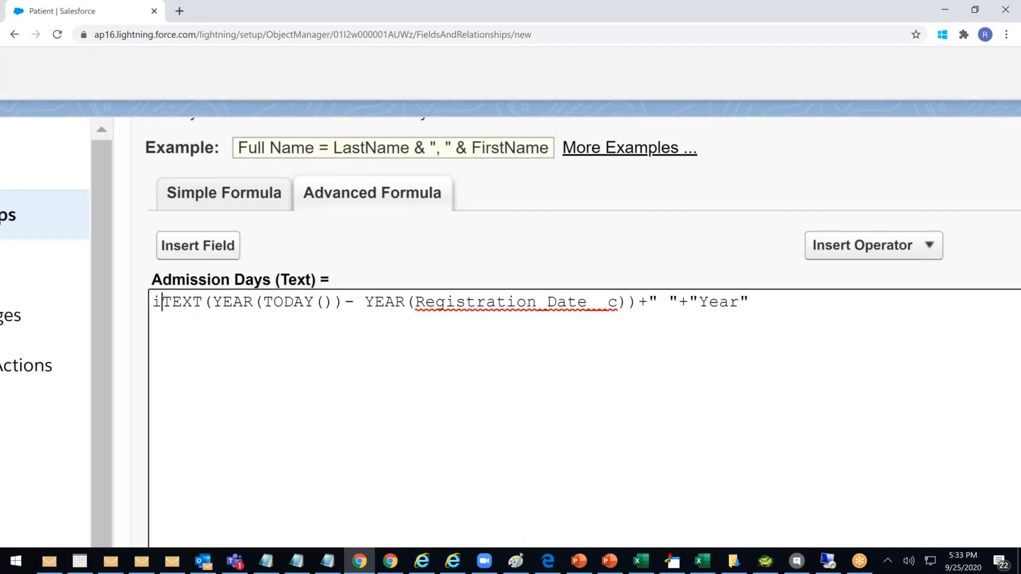
{"action": "key", "text": "BackSpace"}
{"action": "key", "text": "BackSpace"}
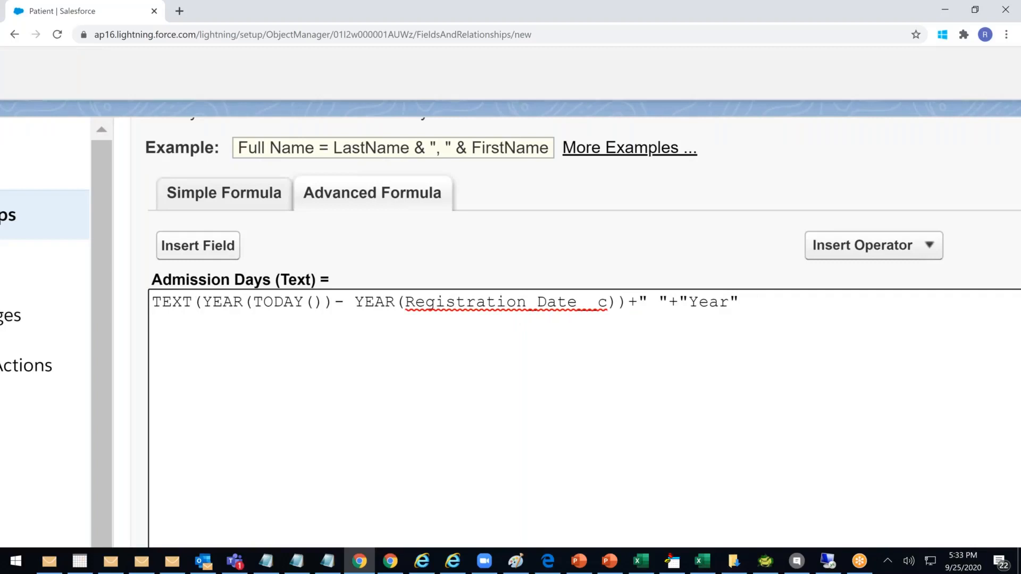
{"action": "type", "text": "IF"}
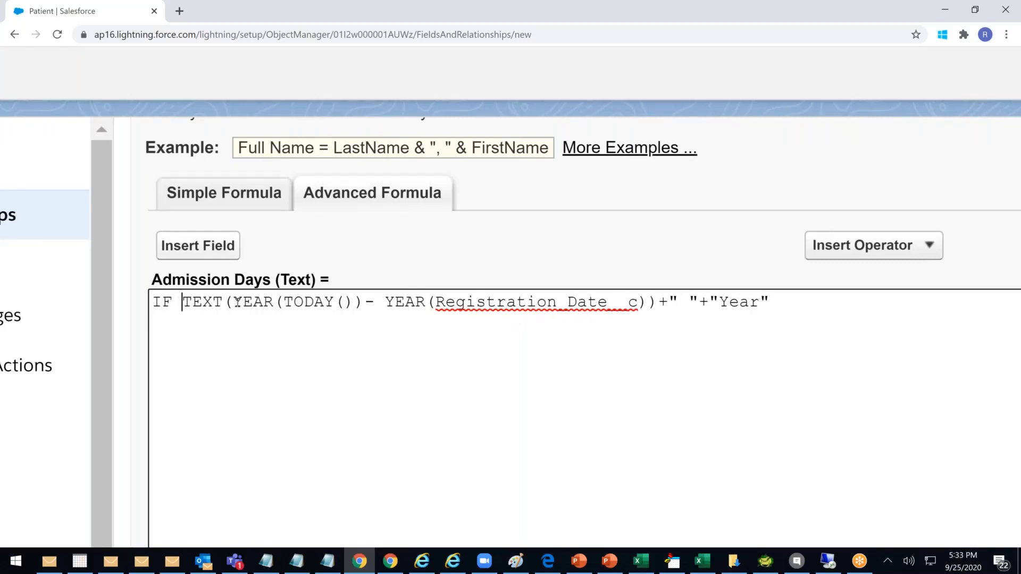
{"action": "key", "text": "Return"}
{"action": "key", "text": "Return"}
{"action": "key", "text": "Return"}
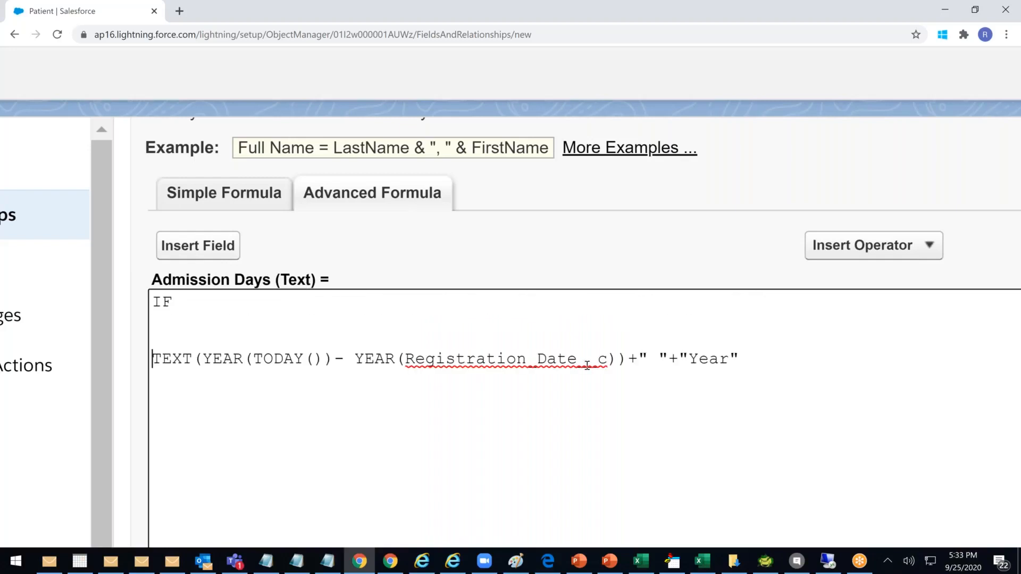
Build the IF condition from the year-difference expression followed by >1,
{"action": "left_click_drag", "start_coordinate": [617, 359], "coordinate": [204, 358]}
{"action": "key", "text": "ctrl+c"}
{"action": "left_click", "coordinate": [200, 294]}
{"action": "key", "text": "BackSpace"}
{"action": "type", "text": "()"}
{"action": "key", "text": "Left"}
{"action": "key", "text": "ctrl+v"}
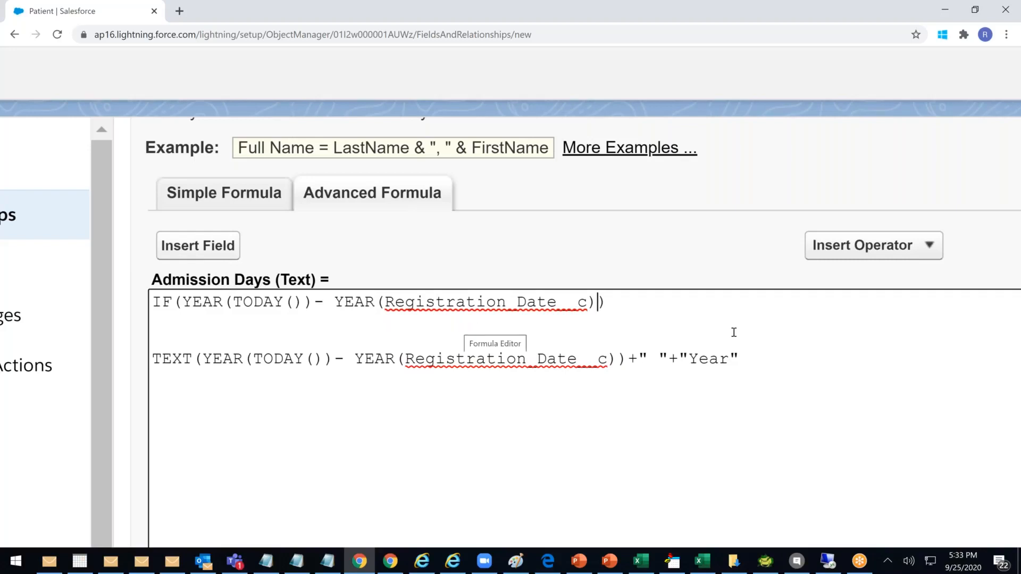
{"action": "type", "text": ">1"}
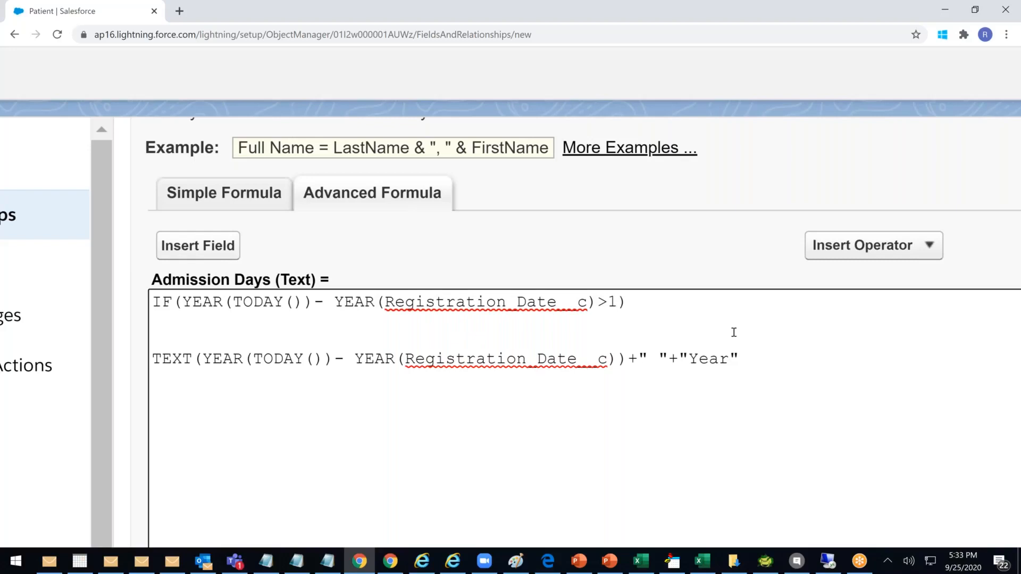
{"action": "type", "text": ","}
Move the TEXT expression into the IF as both the true and false results
{"action": "left_click_drag", "start_coordinate": [740, 359], "coordinate": [156, 361]}
{"action": "key", "text": "ctrl+x"}
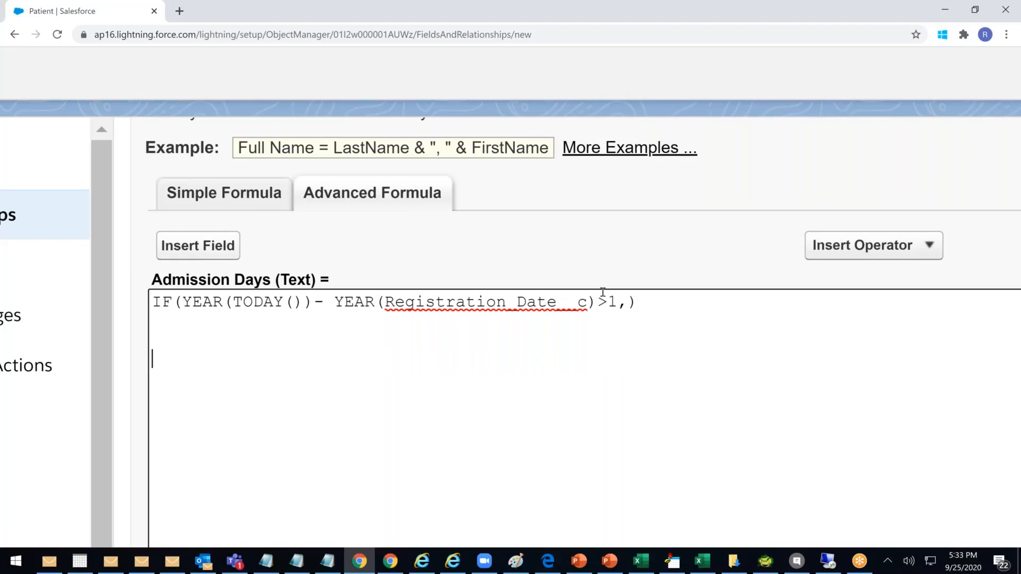
{"action": "left_click", "coordinate": [628, 302]}
{"action": "key", "text": "ctrl+v"}
{"action": "type", "text": ","}
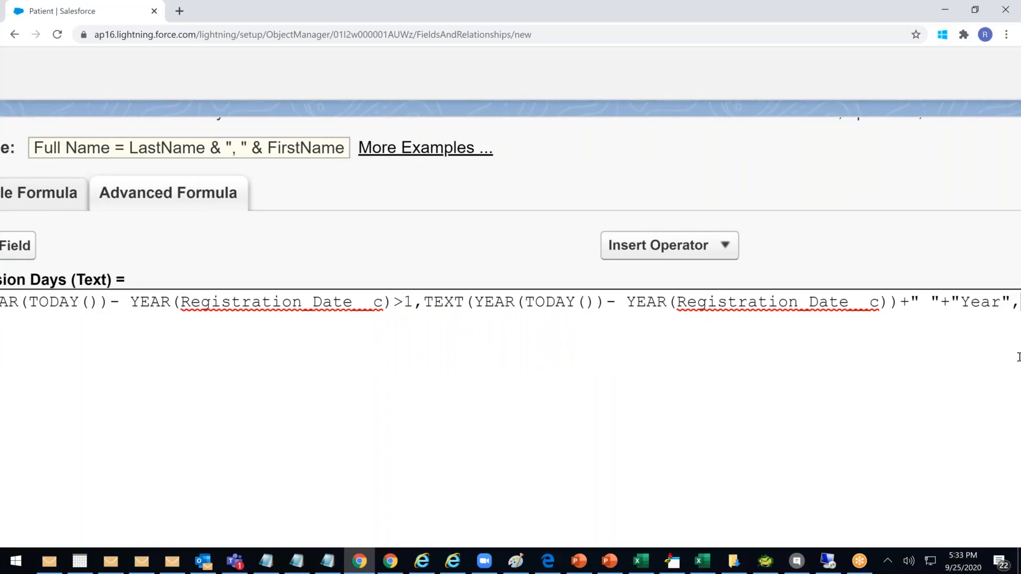
{"action": "key", "text": "ctrl+minus"}
{"action": "key", "text": "ctrl+minus"}
{"action": "key", "text": "ctrl+minus"}
{"action": "key", "text": "ctrl+minus"}
{"action": "key", "text": "ctrl+v"}
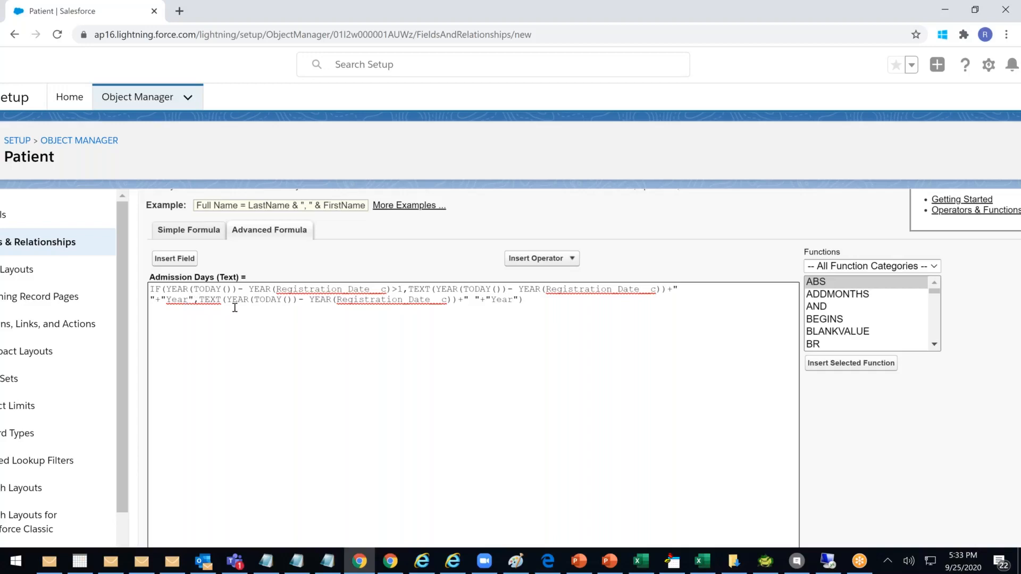
{"action": "type", "text": "s"}
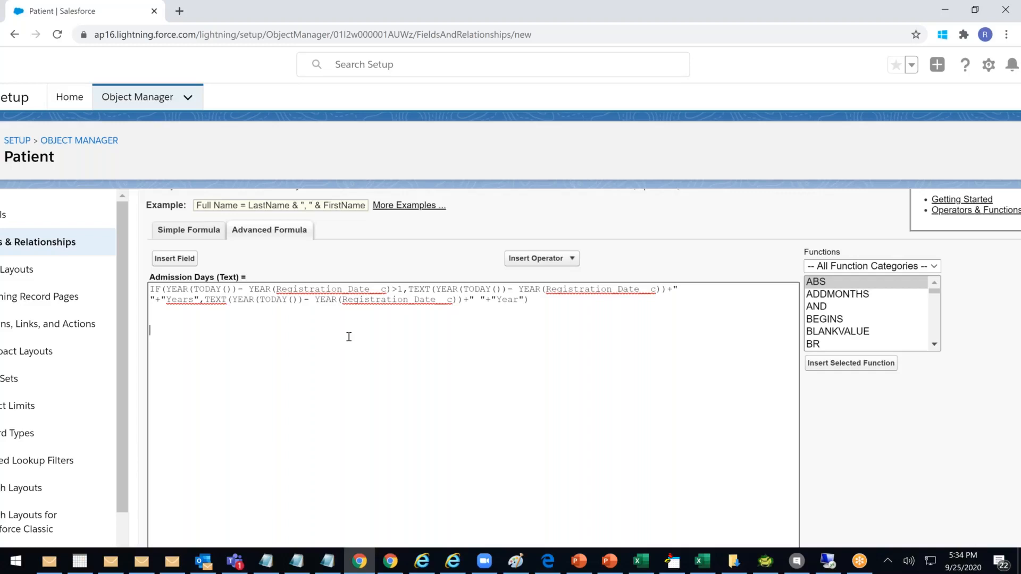
Check the IF formula's syntax and confirm it reports no errors
{"action": "left_click", "coordinate": [535, 305]}
{"action": "scroll", "coordinate": [538, 351], "scroll_direction": "down", "scroll_amount": 5}
{"action": "left_click", "coordinate": [178, 321]}
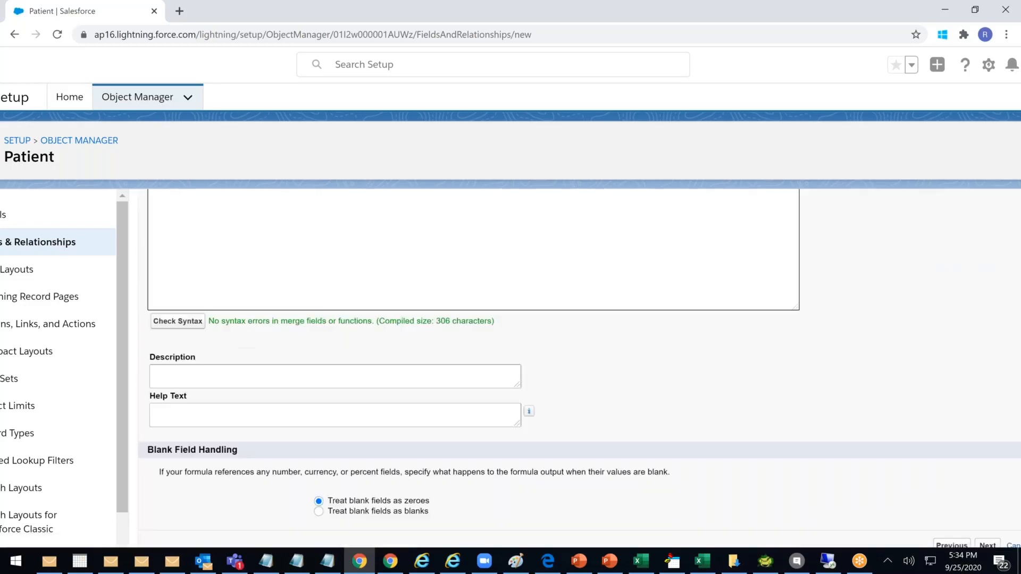
{"action": "scroll", "coordinate": [538, 352], "scroll_direction": "up", "scroll_amount": 3}
{"action": "scroll", "coordinate": [503, 369], "scroll_direction": "up", "scroll_amount": 2}
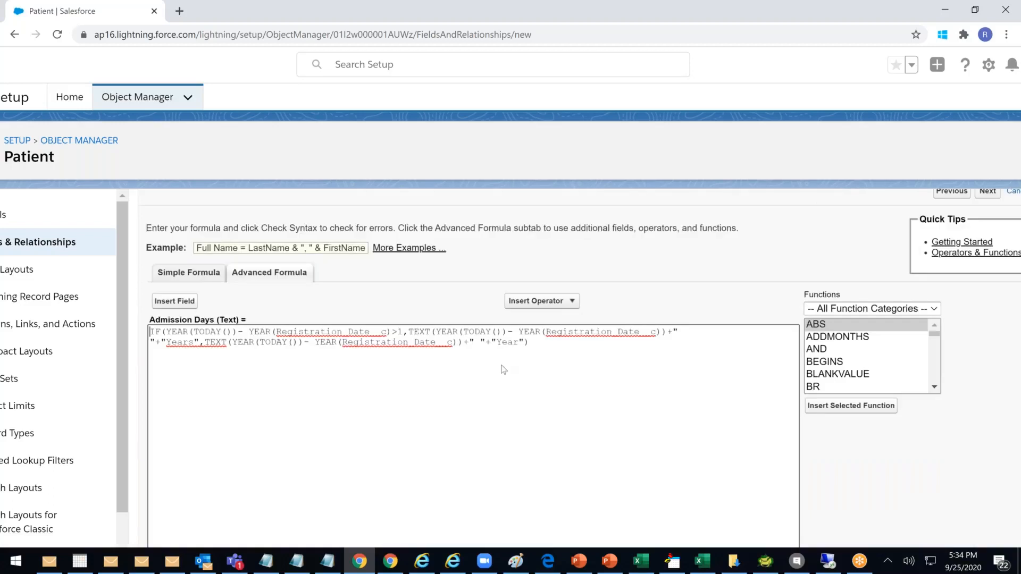
{"action": "scroll", "coordinate": [504, 369], "scroll_direction": "down", "scroll_amount": 1}
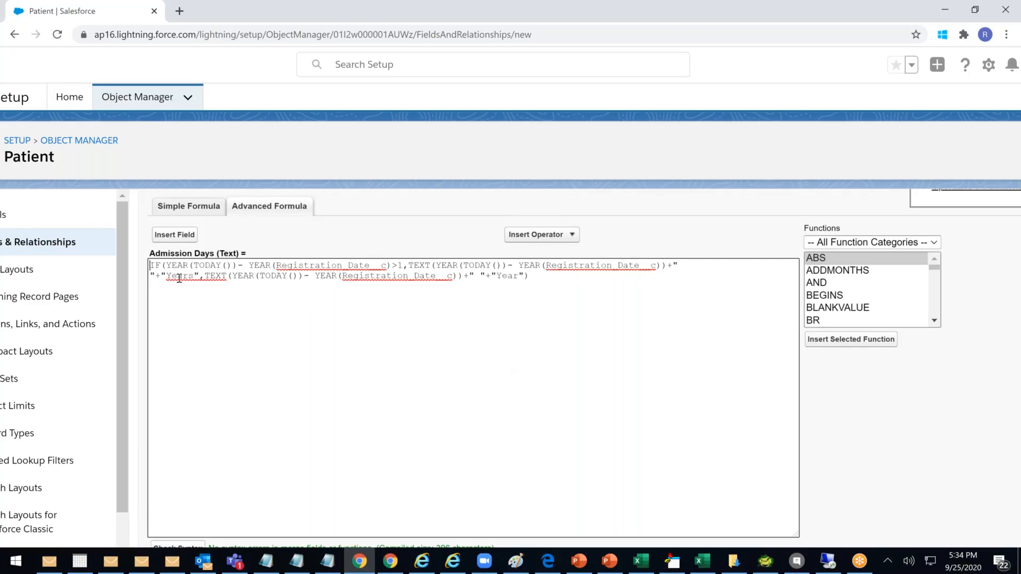
Walk through the IF condition and the first TEXT expression in the formula
{"action": "left_click", "coordinate": [165, 266]}
{"action": "left_click_drag", "start_coordinate": [165, 265], "coordinate": [168, 268]}
{"action": "left_click", "coordinate": [170, 270]}
{"action": "left_click", "coordinate": [532, 276]}
{"action": "left_click_drag", "start_coordinate": [183, 266], "coordinate": [504, 265]}
{"action": "left_click", "coordinate": [425, 266]}
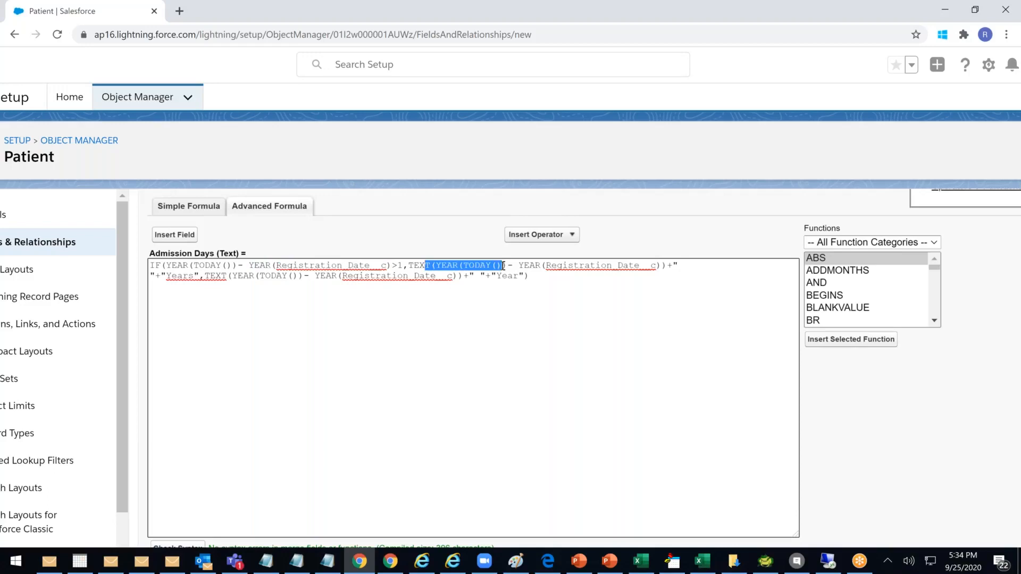
{"action": "left_click", "coordinate": [458, 265]}
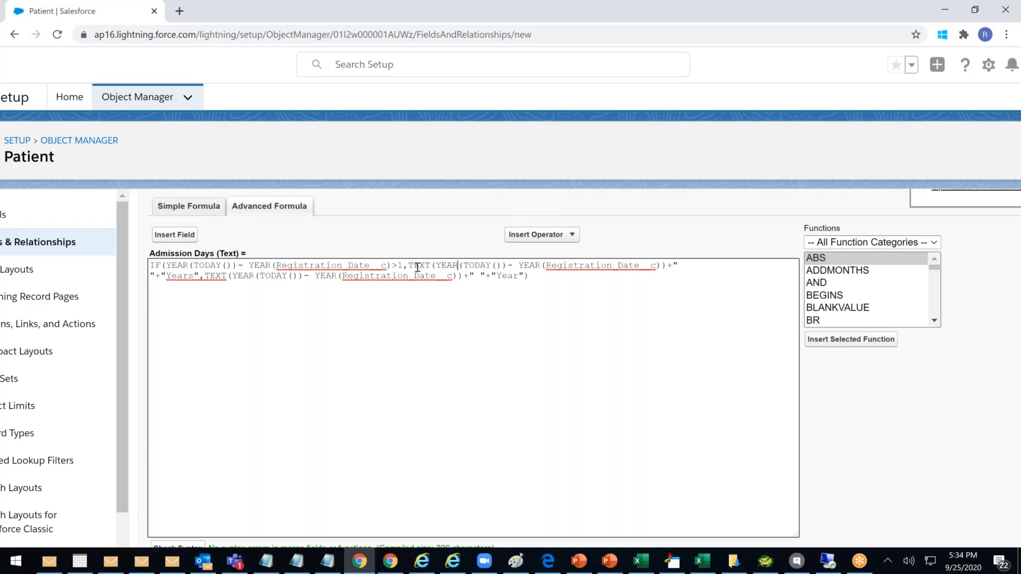
Review the TEXT function and the >1 condition in the Admission Days formula
{"action": "left_click_drag", "start_coordinate": [409, 266], "coordinate": [426, 265]}
{"action": "scroll", "coordinate": [470, 338], "scroll_direction": "down", "scroll_amount": 1}
{"action": "scroll", "coordinate": [471, 337], "scroll_direction": "up", "scroll_amount": 1}
{"action": "scroll", "coordinate": [427, 405], "scroll_direction": "down", "scroll_amount": 3}
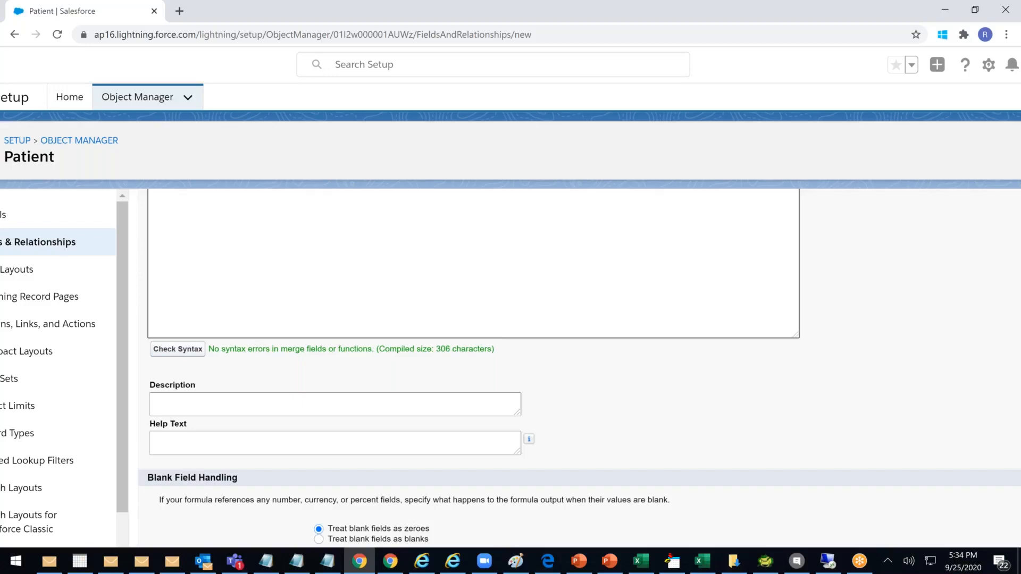
{"action": "scroll", "coordinate": [588, 429], "scroll_direction": "up", "scroll_amount": 3}
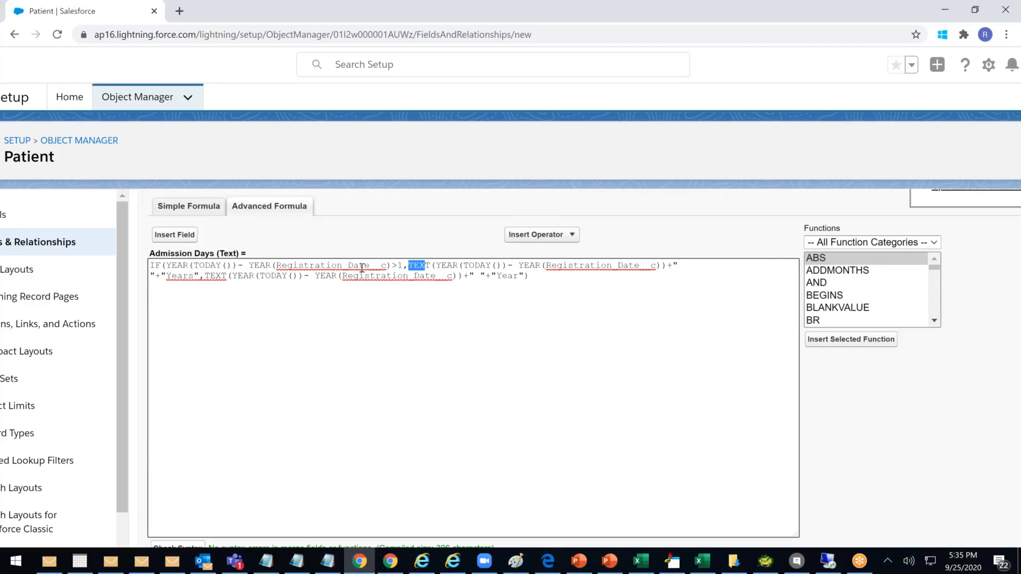
{"action": "left_click_drag", "start_coordinate": [394, 264], "coordinate": [402, 264]}
{"action": "left_click", "coordinate": [415, 264]}
{"action": "left_click_drag", "start_coordinate": [415, 264], "coordinate": [640, 265]}
Review the Years and Year results, then advance the wizard with Next
{"action": "double_click", "coordinate": [190, 276]}
{"action": "left_click", "coordinate": [193, 276]}
{"action": "left_click_drag", "start_coordinate": [195, 277], "coordinate": [190, 276]}
{"action": "left_click_drag", "start_coordinate": [513, 276], "coordinate": [521, 277]}
{"action": "left_click", "coordinate": [512, 345]}
{"action": "scroll", "coordinate": [516, 358], "scroll_direction": "down", "scroll_amount": 5}
{"action": "left_click", "coordinate": [988, 522]}
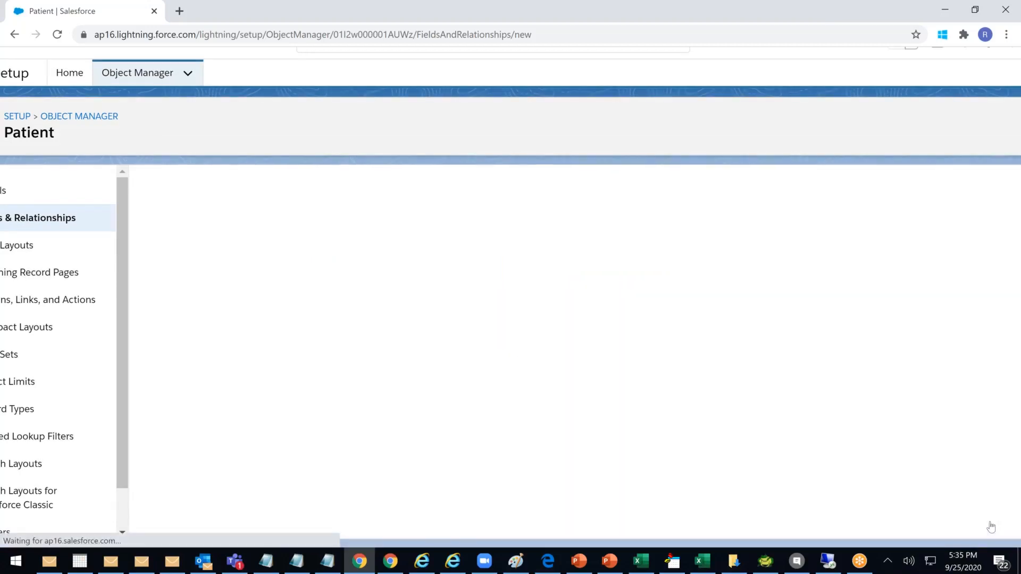
Finish the field wizard with Next and Save, then open Setup Home in a new tab
{"action": "left_click", "coordinate": [985, 262]}
{"action": "left_click", "coordinate": [993, 258]}
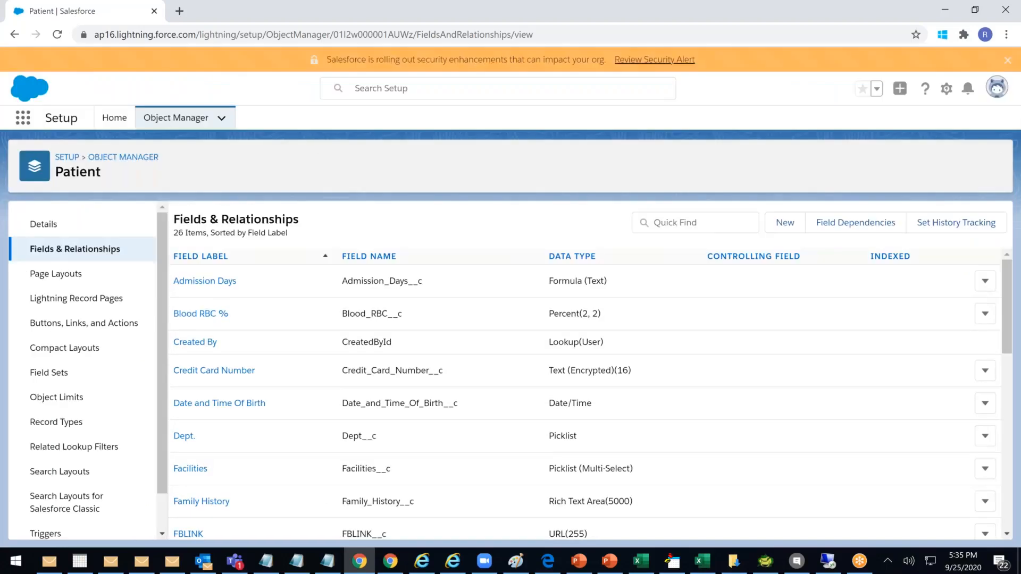
{"action": "right_click", "coordinate": [118, 117]}
{"action": "left_click", "coordinate": [163, 144]}
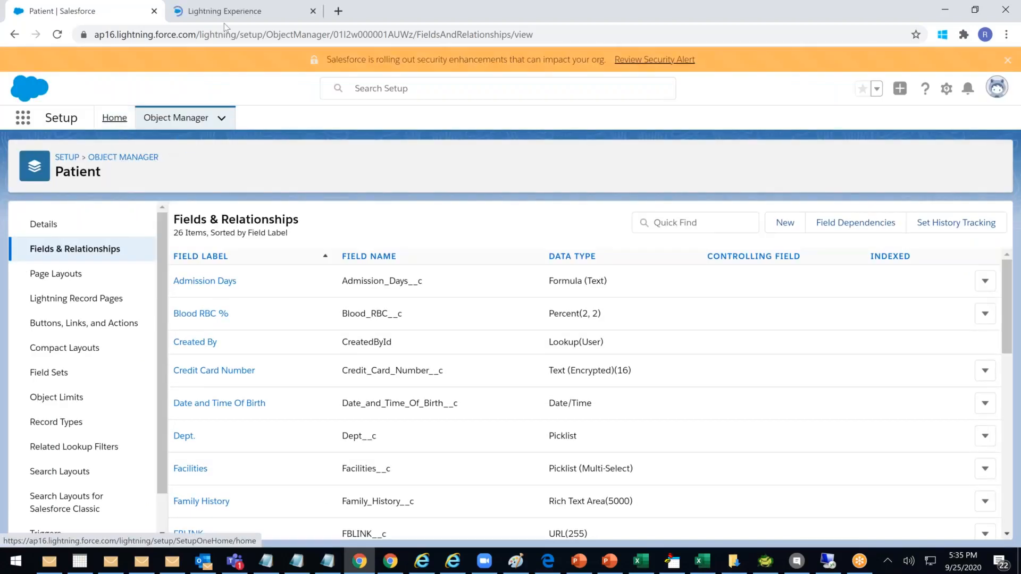
{"action": "left_click", "coordinate": [226, 19]}
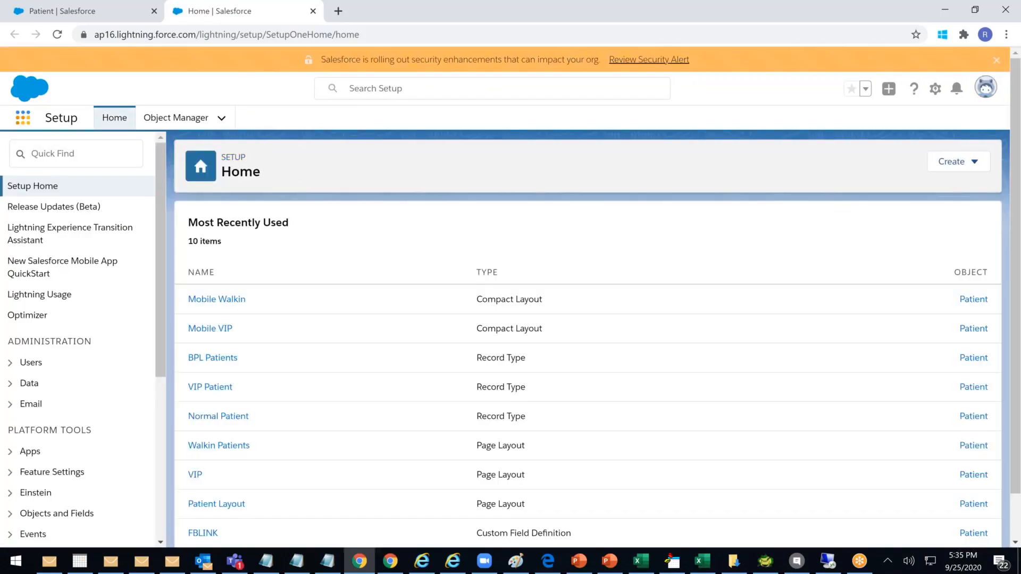
Launch the Apollo Hospital Management app from View All and open the first recent patient
{"action": "left_click", "coordinate": [22, 117]}
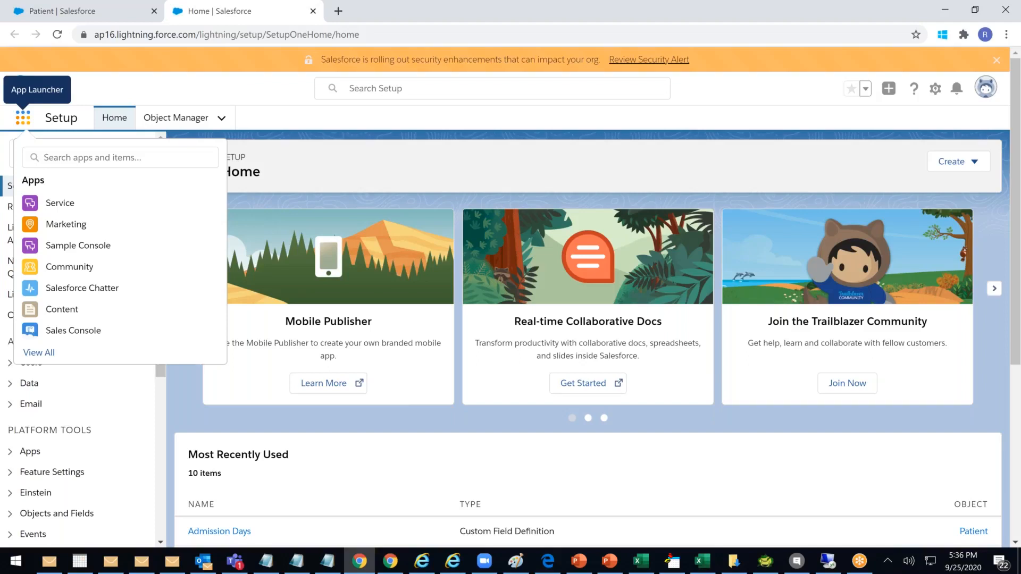
{"action": "left_click", "coordinate": [33, 353]}
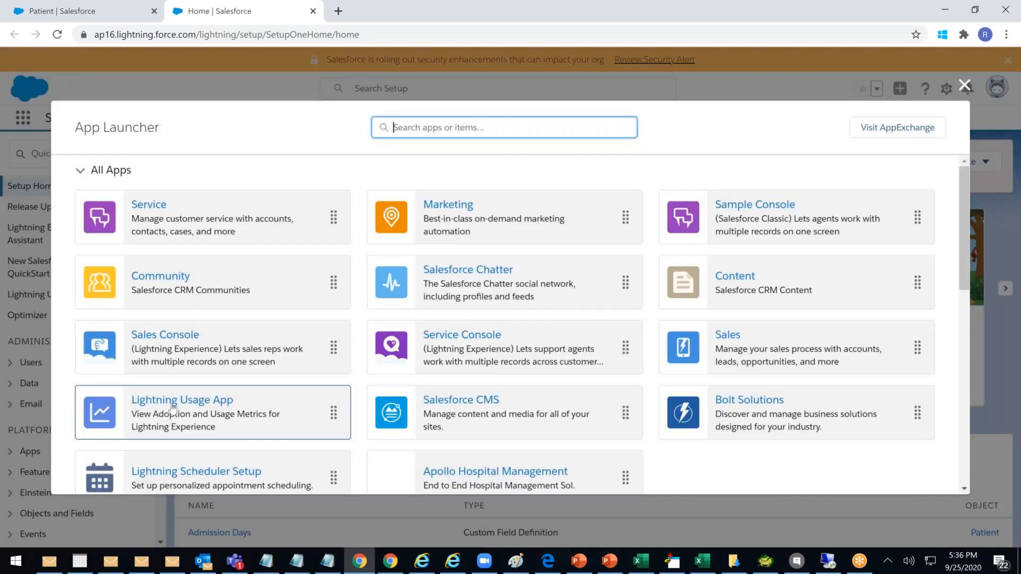
{"action": "scroll", "coordinate": [173, 409], "scroll_direction": "down", "scroll_amount": 1}
{"action": "left_click", "coordinate": [478, 405]}
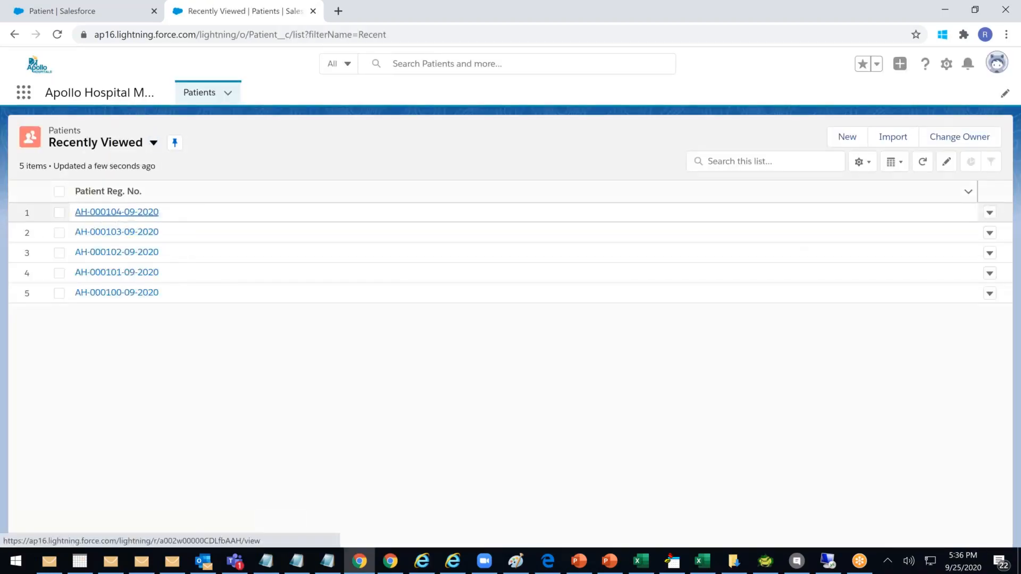
{"action": "left_click", "coordinate": [116, 212]}
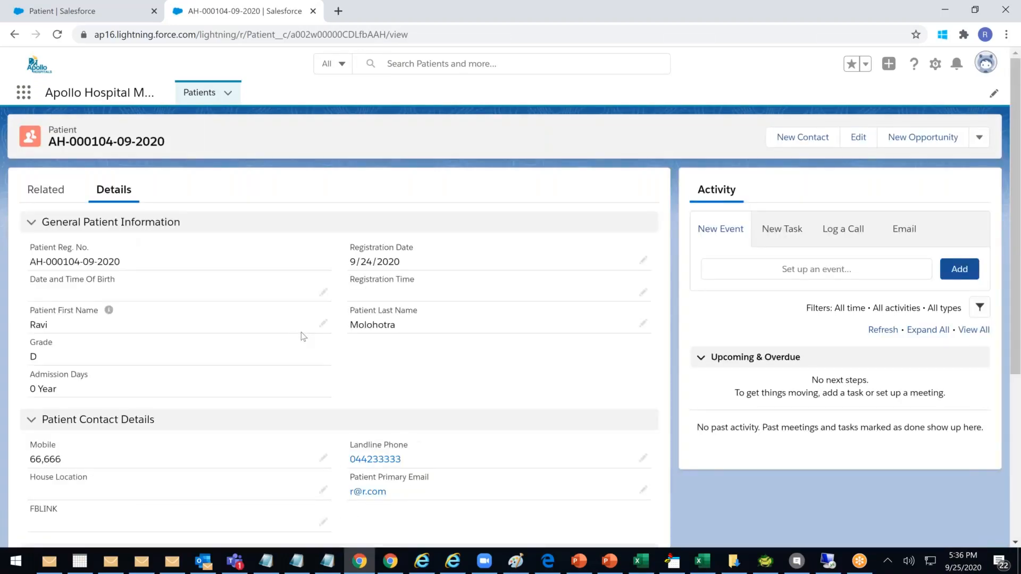
Note the patient's Grade D, then set Blood RBC % to 98 and save
{"action": "scroll", "coordinate": [278, 338], "scroll_direction": "down", "scroll_amount": 3}
{"action": "scroll", "coordinate": [278, 338], "scroll_direction": "up", "scroll_amount": 2}
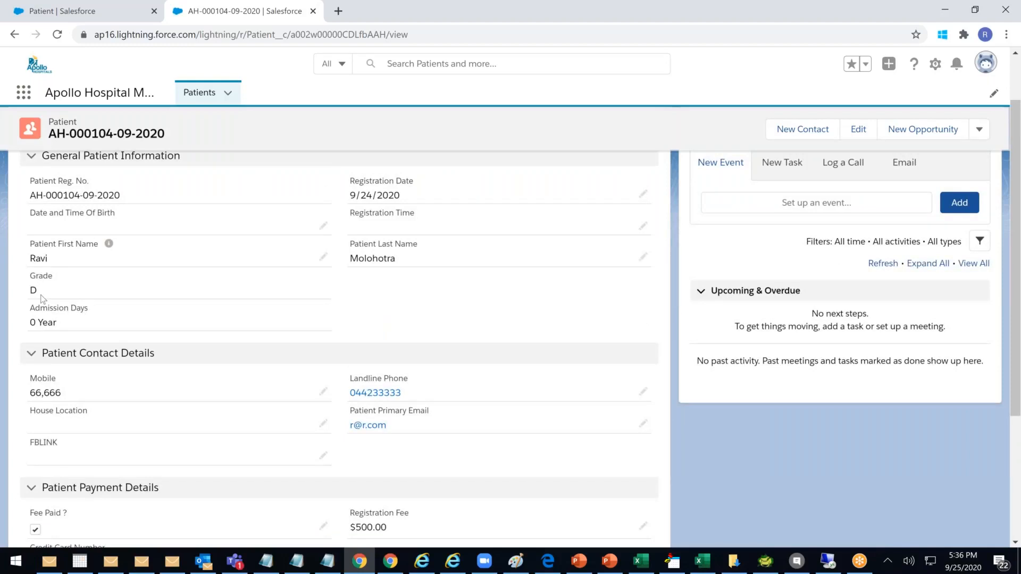
{"action": "left_click_drag", "start_coordinate": [43, 297], "coordinate": [27, 291]}
{"action": "scroll", "coordinate": [302, 343], "scroll_direction": "down", "scroll_amount": 3}
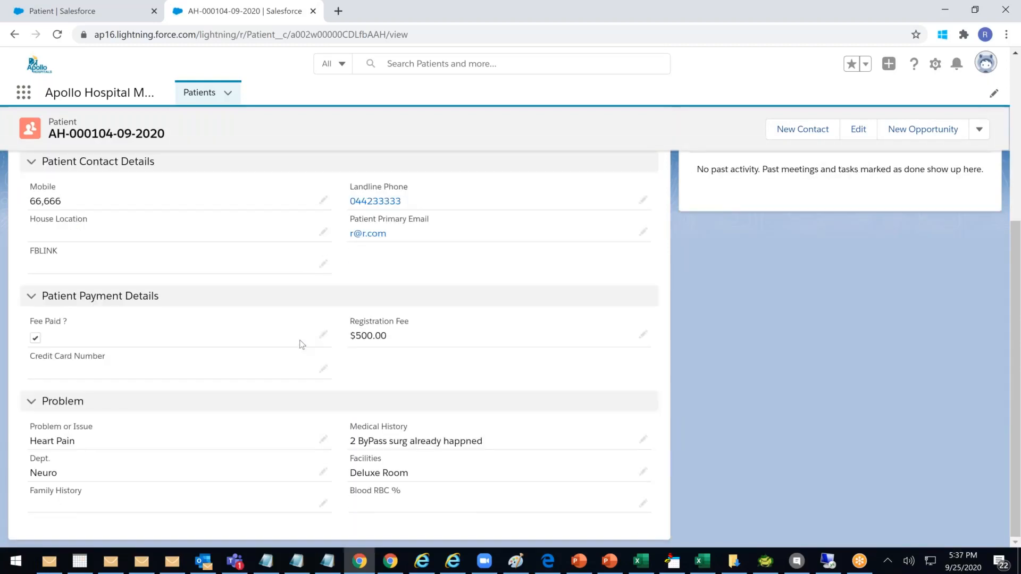
{"action": "left_click", "coordinate": [644, 504]}
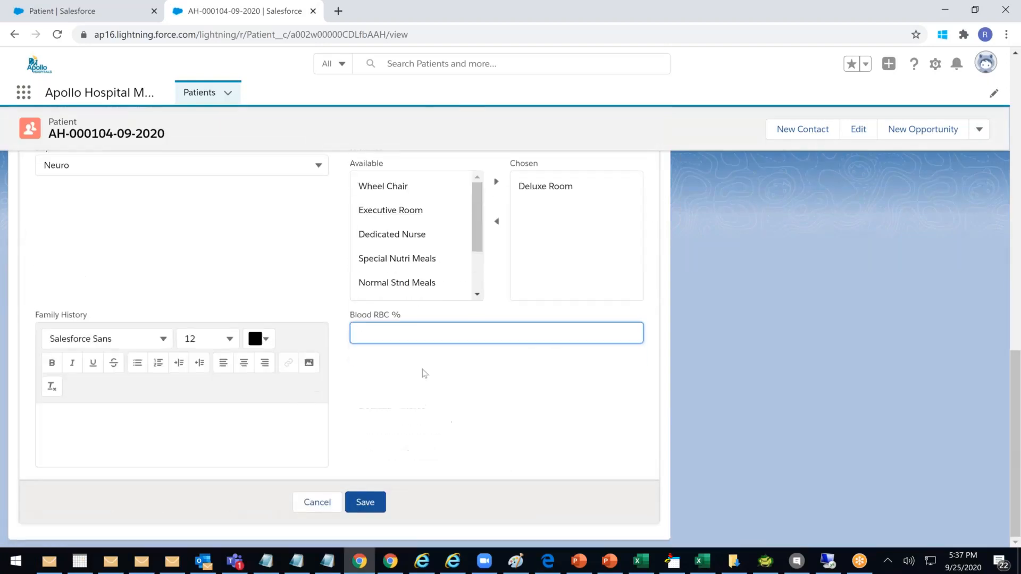
{"action": "type", "text": "98"}
{"action": "left_click", "coordinate": [365, 502]}
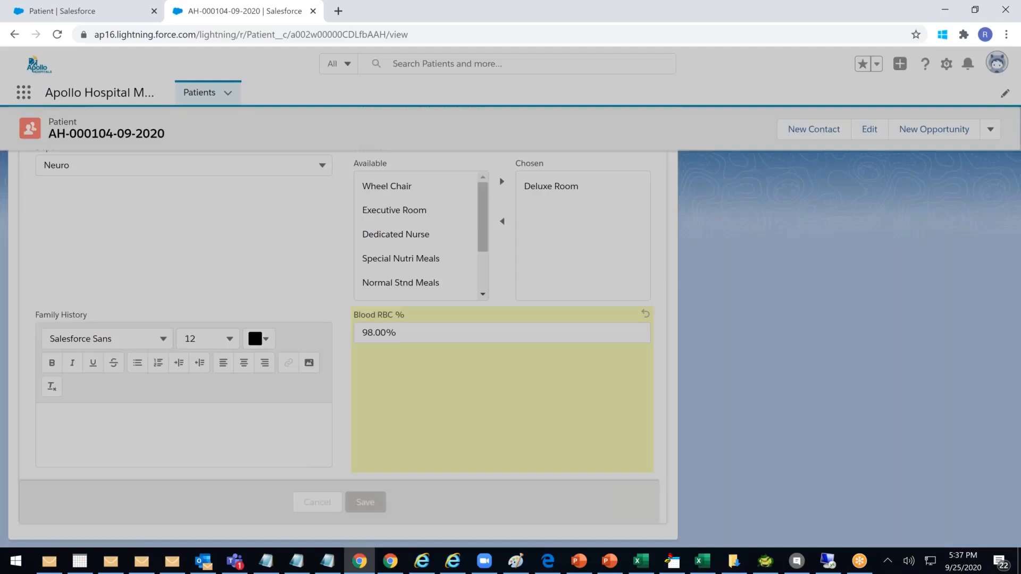
Verify Grade reads A, then change Blood RBC % to 78, save, and recheck Grade
{"action": "scroll", "coordinate": [69, 340], "scroll_direction": "up", "scroll_amount": 3}
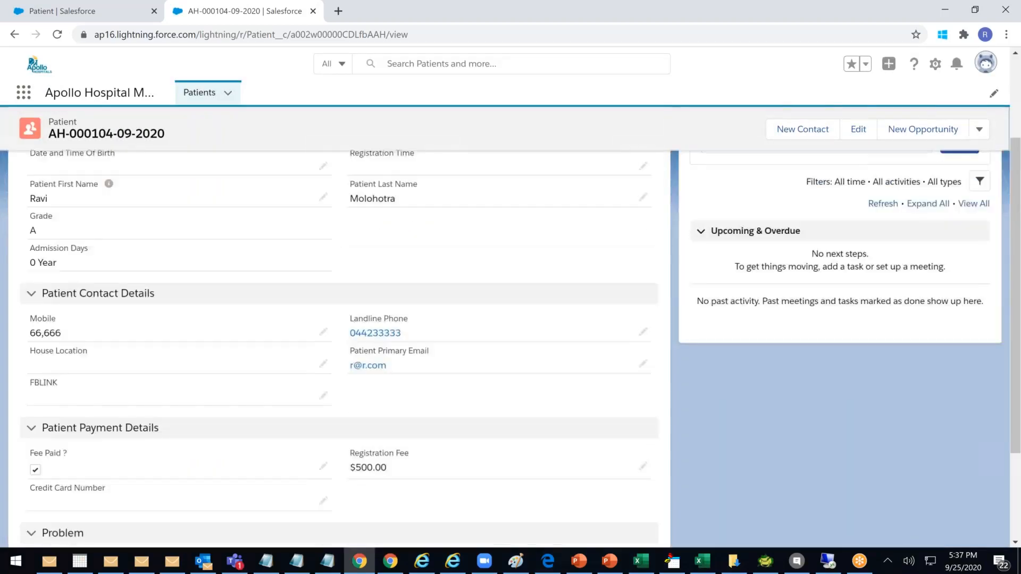
{"action": "double_click", "coordinate": [31, 228]}
{"action": "left_click", "coordinate": [32, 219]}
{"action": "left_click_drag", "start_coordinate": [32, 219], "coordinate": [46, 237]}
{"action": "scroll", "coordinate": [525, 328], "scroll_direction": "down", "scroll_amount": 3}
{"action": "left_click", "coordinate": [644, 504]}
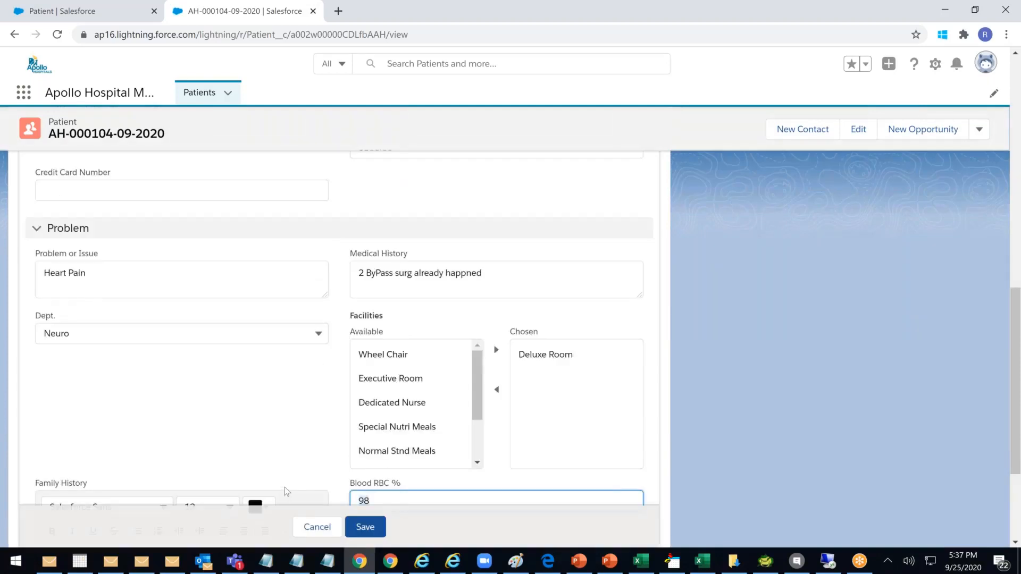
{"action": "type", "text": "78"}
{"action": "left_click", "coordinate": [367, 528]}
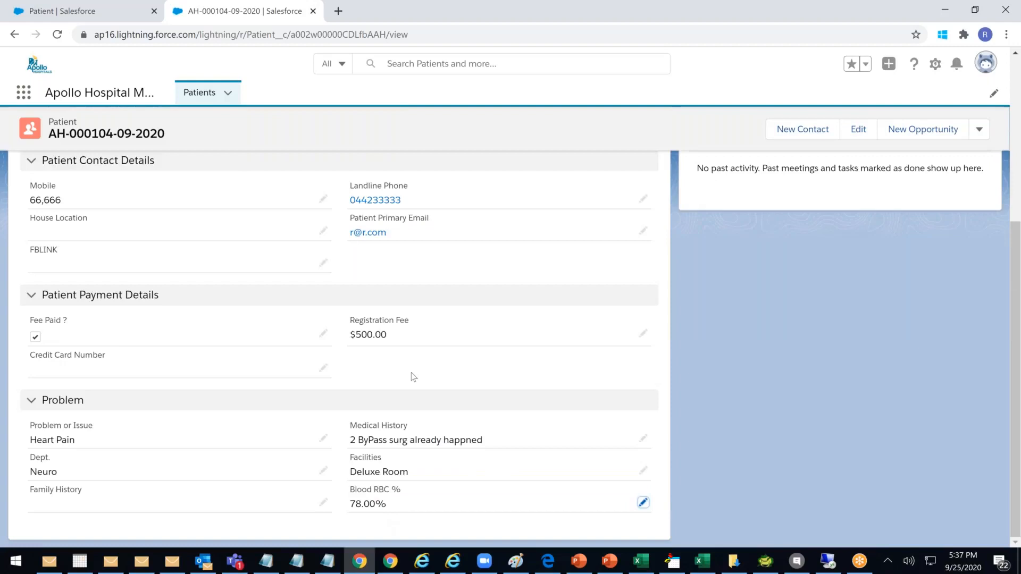
{"action": "scroll", "coordinate": [413, 377], "scroll_direction": "up", "scroll_amount": 3}
{"action": "left_click_drag", "start_coordinate": [31, 232], "coordinate": [30, 223]}
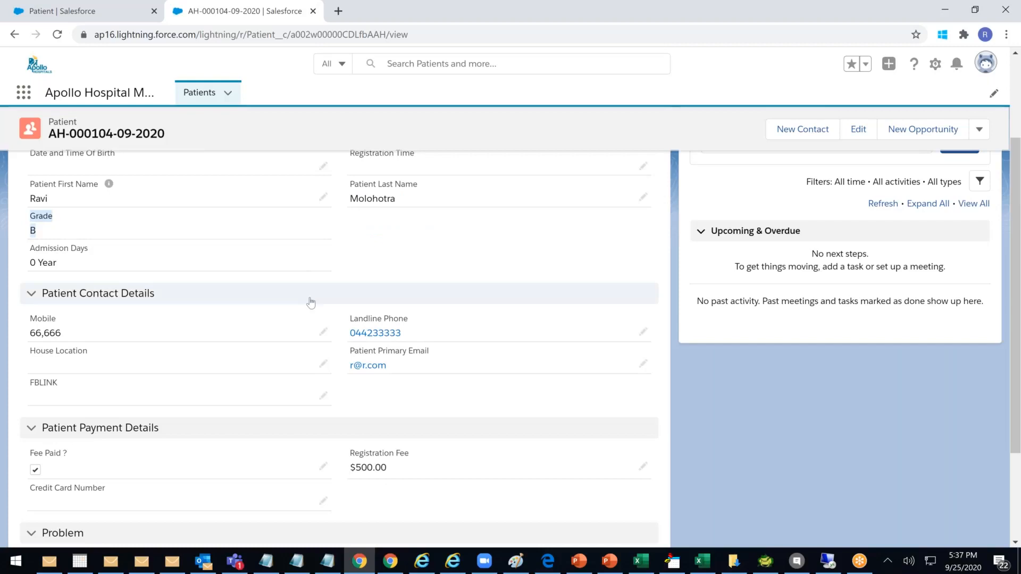
{"action": "scroll", "coordinate": [373, 287], "scroll_direction": "up", "scroll_amount": 3}
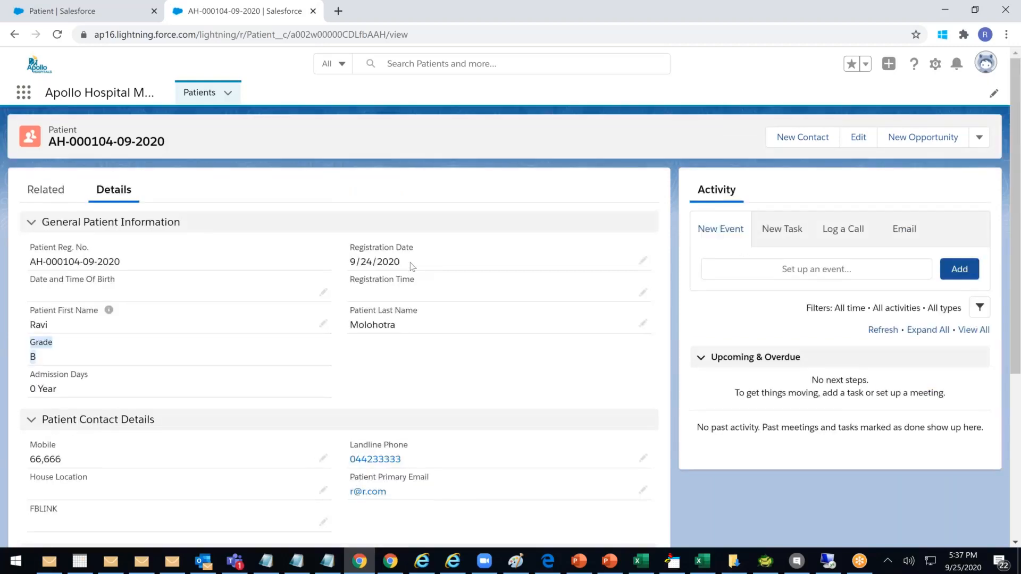
Change the Registration Date to September 3, 2019 and save
{"action": "left_click", "coordinate": [642, 261]}
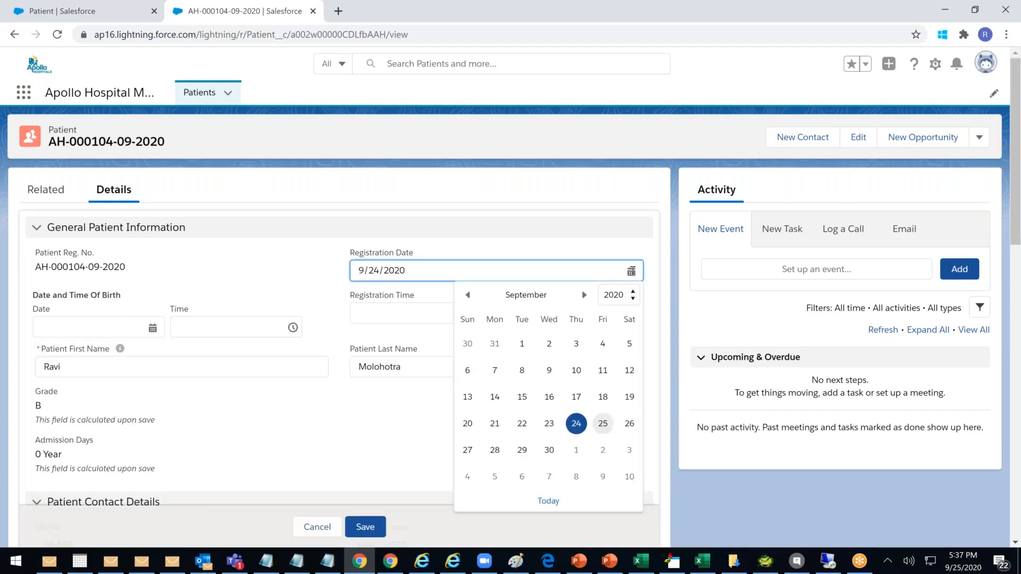
{"action": "left_click", "coordinate": [622, 294]}
{"action": "scroll", "coordinate": [617, 258], "scroll_direction": "down", "scroll_amount": 1}
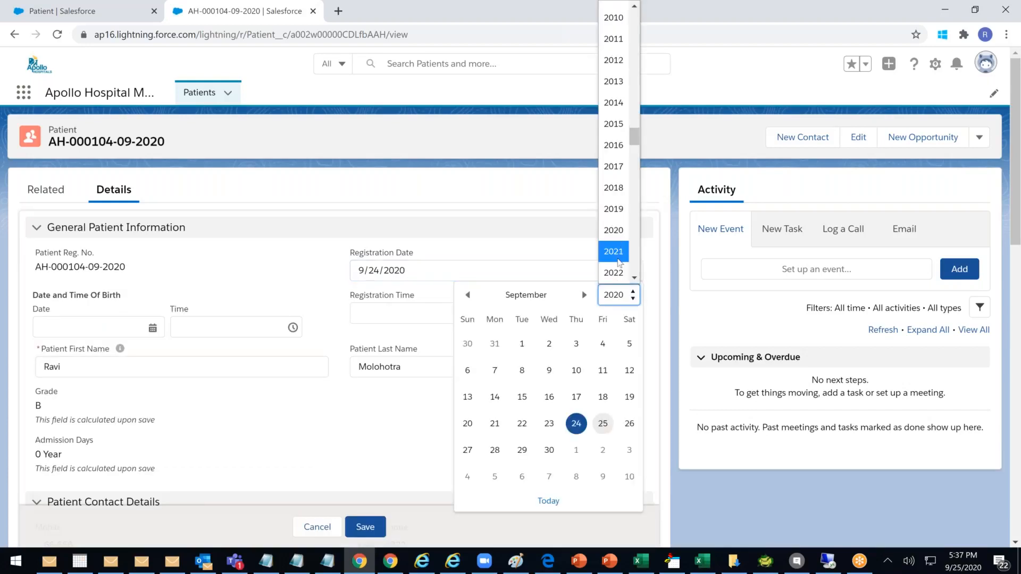
{"action": "left_click", "coordinate": [617, 258]}
{"action": "left_click", "coordinate": [635, 300]}
{"action": "left_click", "coordinate": [635, 303]}
{"action": "left_click", "coordinate": [634, 300]}
{"action": "left_click", "coordinate": [634, 301]}
{"action": "left_click", "coordinate": [633, 301]}
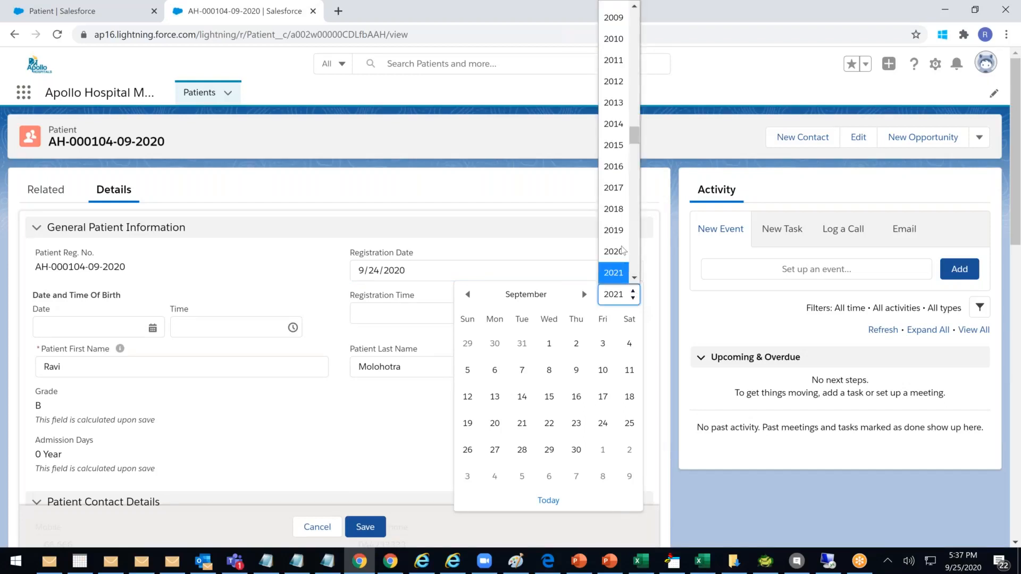
{"action": "left_click", "coordinate": [615, 230]}
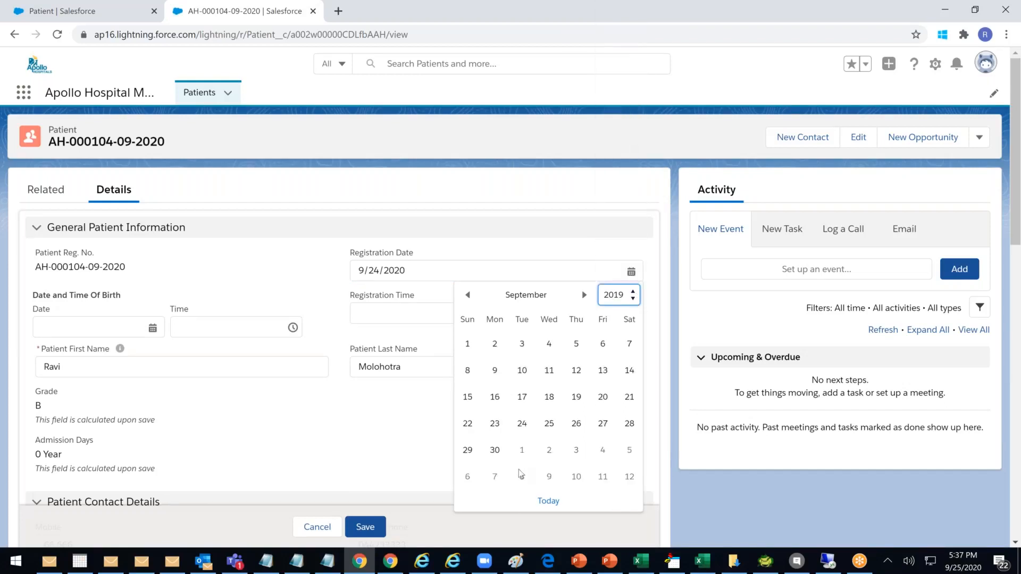
{"action": "left_click", "coordinate": [522, 345]}
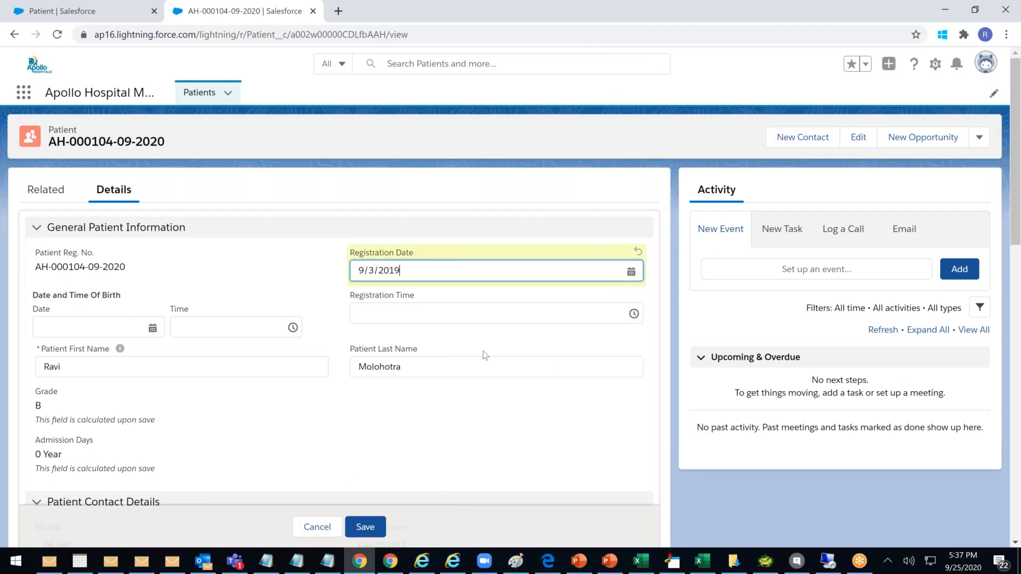
{"action": "left_click", "coordinate": [374, 528]}
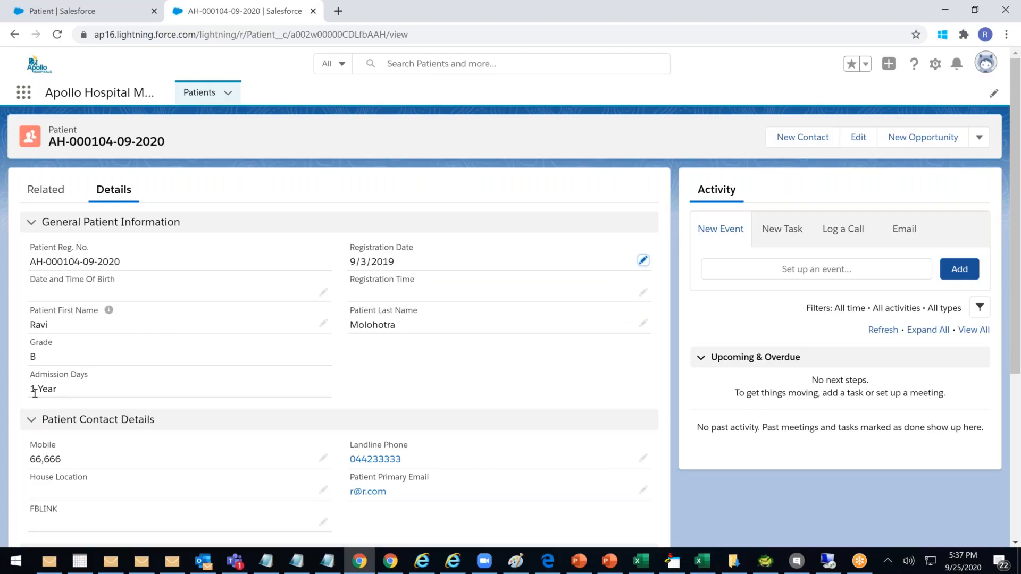
Change the Registration Date to 9/2/2015 and save the record
{"action": "left_click", "coordinate": [641, 261]}
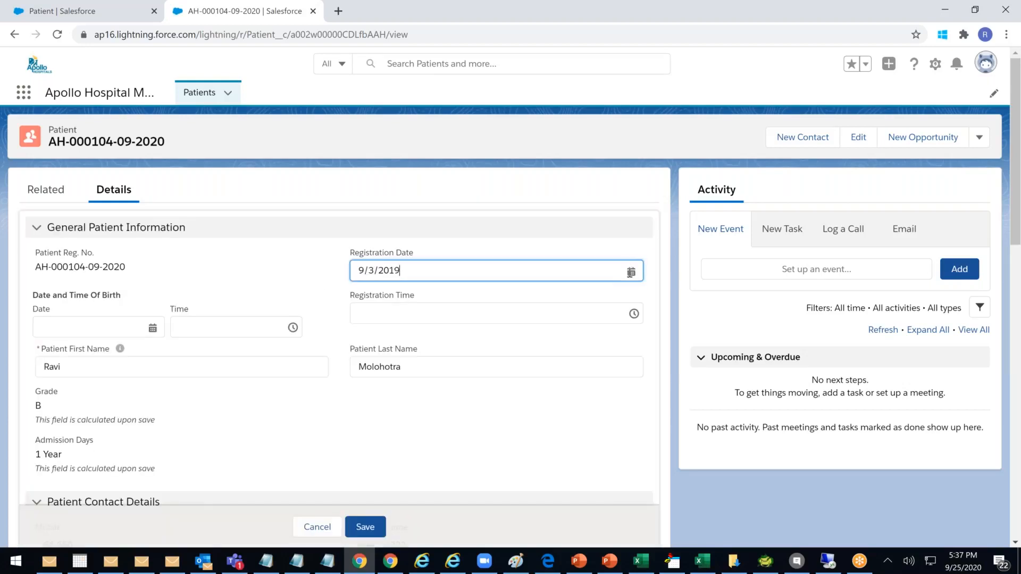
{"action": "left_click", "coordinate": [630, 272]}
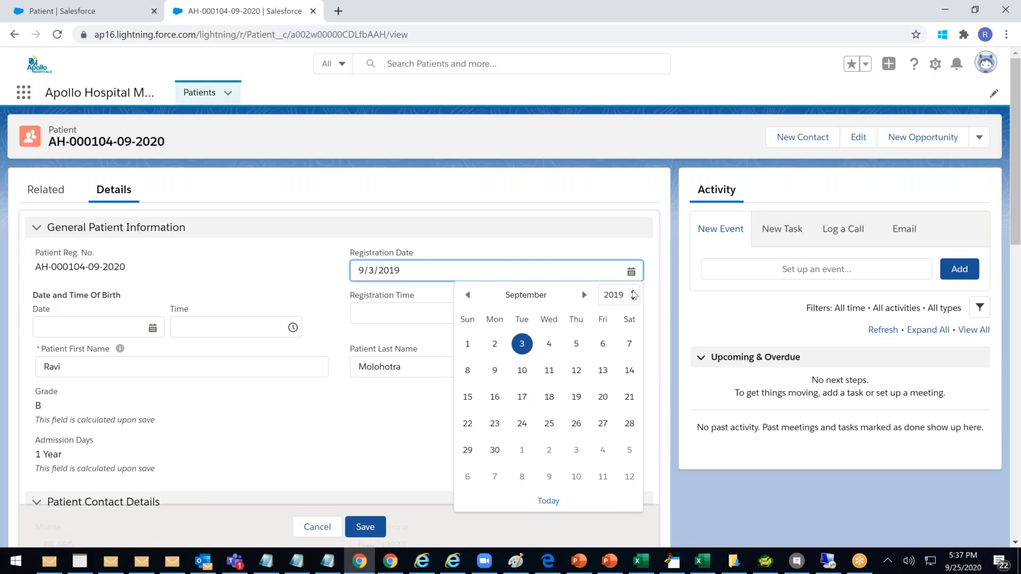
{"action": "left_click", "coordinate": [631, 296]}
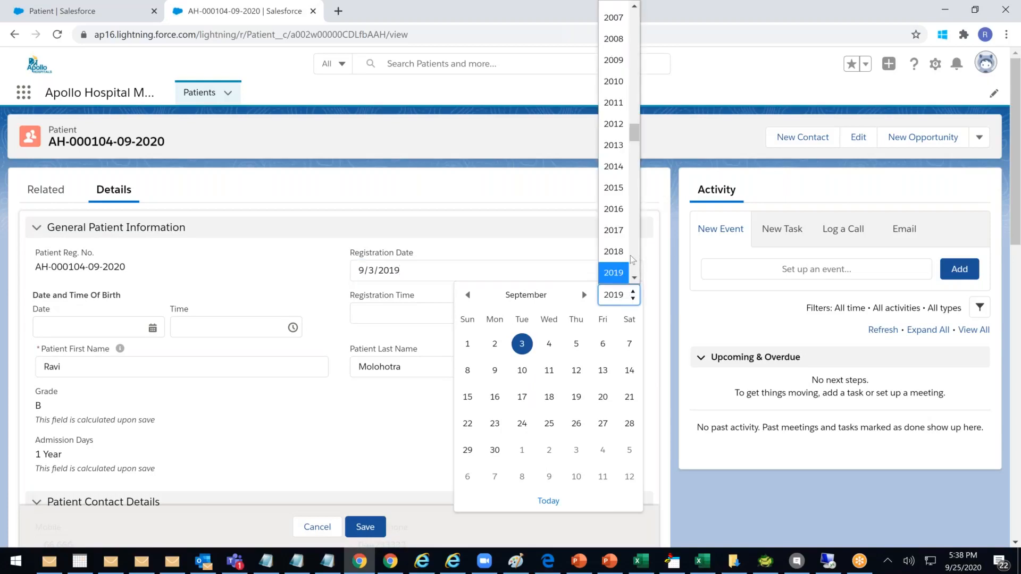
{"action": "left_click", "coordinate": [614, 188]}
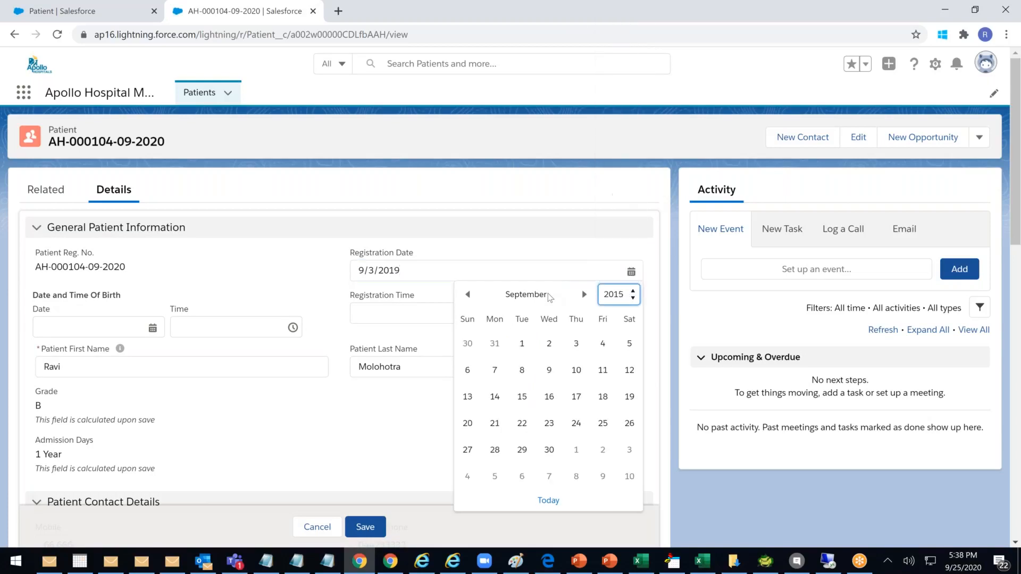
{"action": "left_click", "coordinate": [369, 527]}
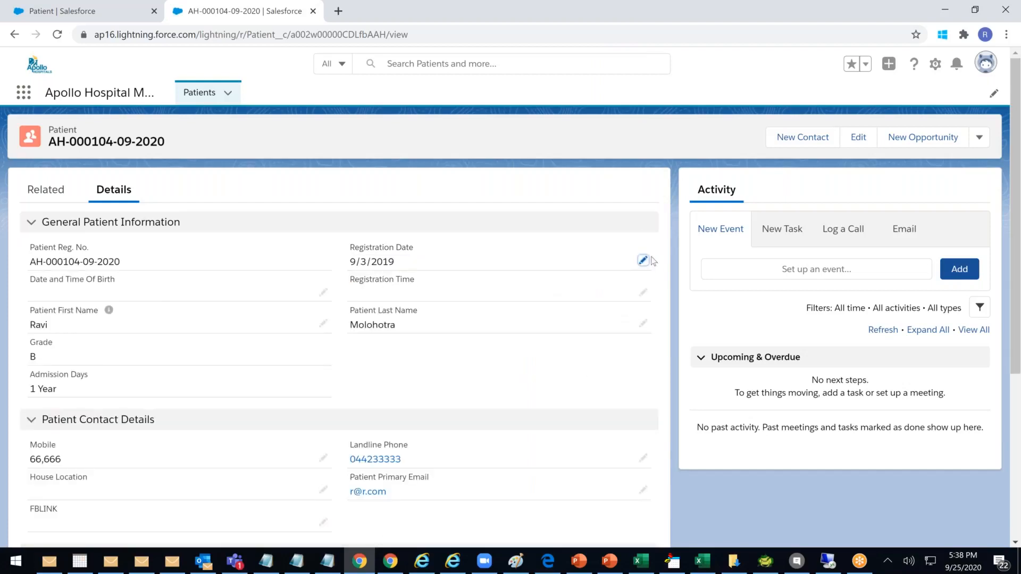
{"action": "left_click", "coordinate": [644, 260]}
{"action": "left_click", "coordinate": [633, 268]}
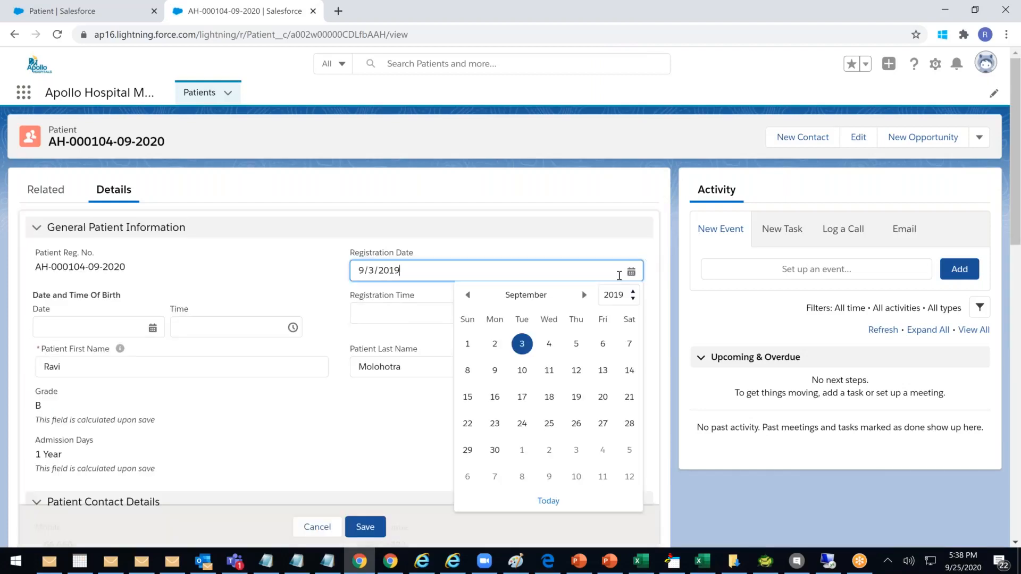
{"action": "left_click", "coordinate": [636, 294]}
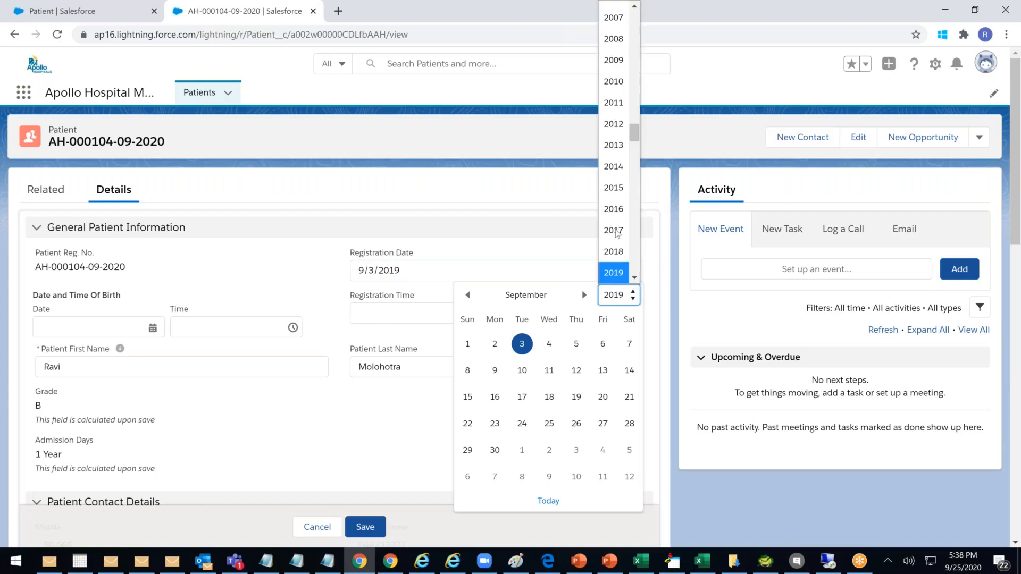
{"action": "left_click", "coordinate": [614, 188]}
{"action": "left_click", "coordinate": [548, 344]}
{"action": "left_click", "coordinate": [366, 526]}
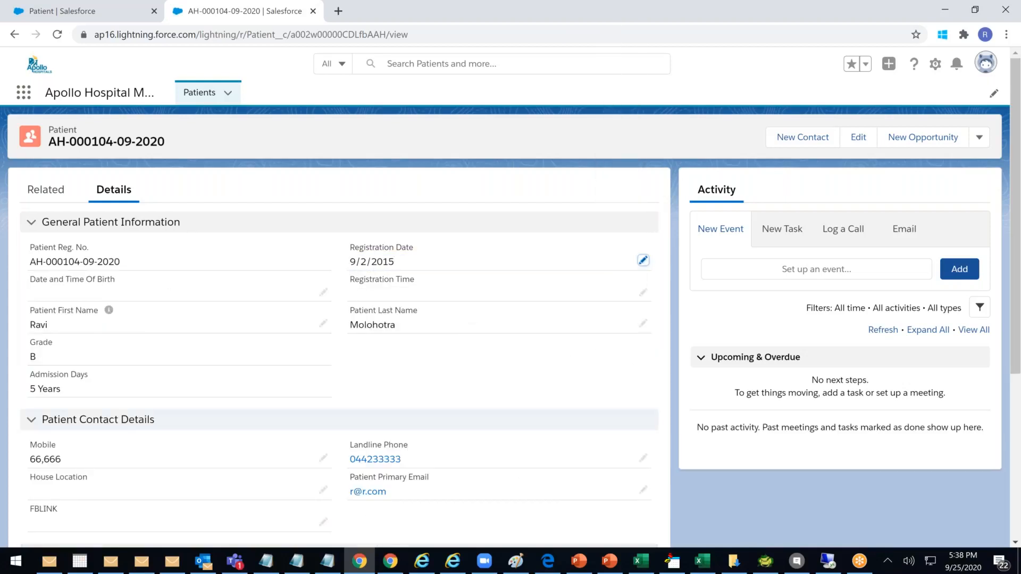
Confirm the Admission Days field now reads 5 Years
{"action": "left_click_drag", "start_coordinate": [69, 396], "coordinate": [24, 396]}
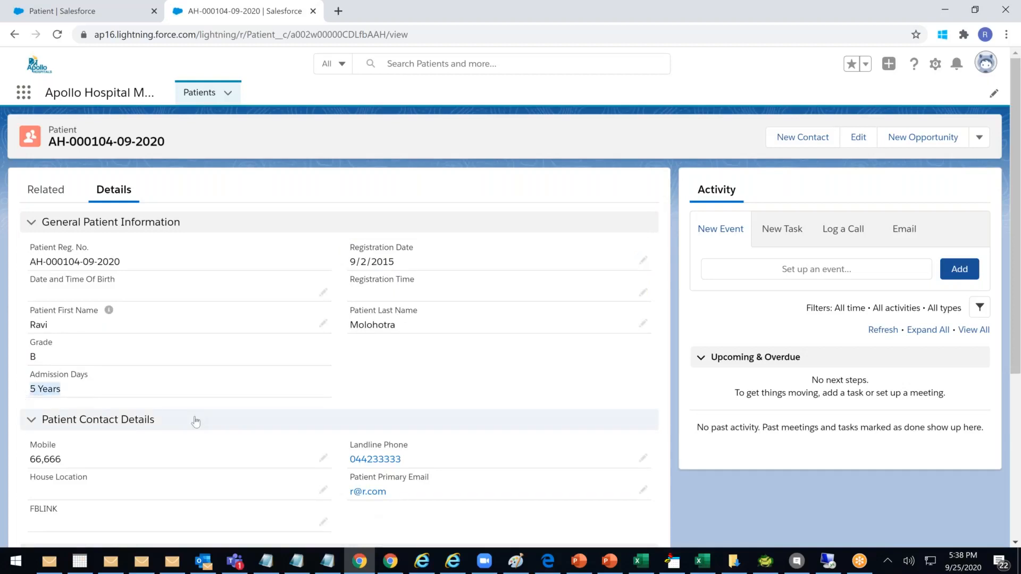
{"action": "left_click", "coordinate": [165, 394]}
{"action": "left_click_drag", "start_coordinate": [42, 375], "coordinate": [116, 375]}
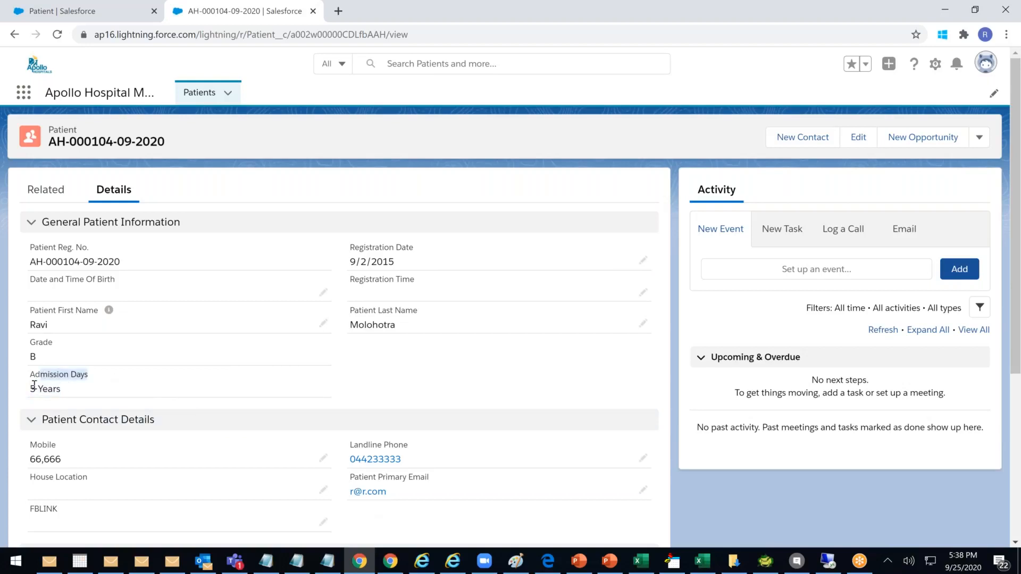
{"action": "left_click_drag", "start_coordinate": [36, 388], "coordinate": [83, 389]}
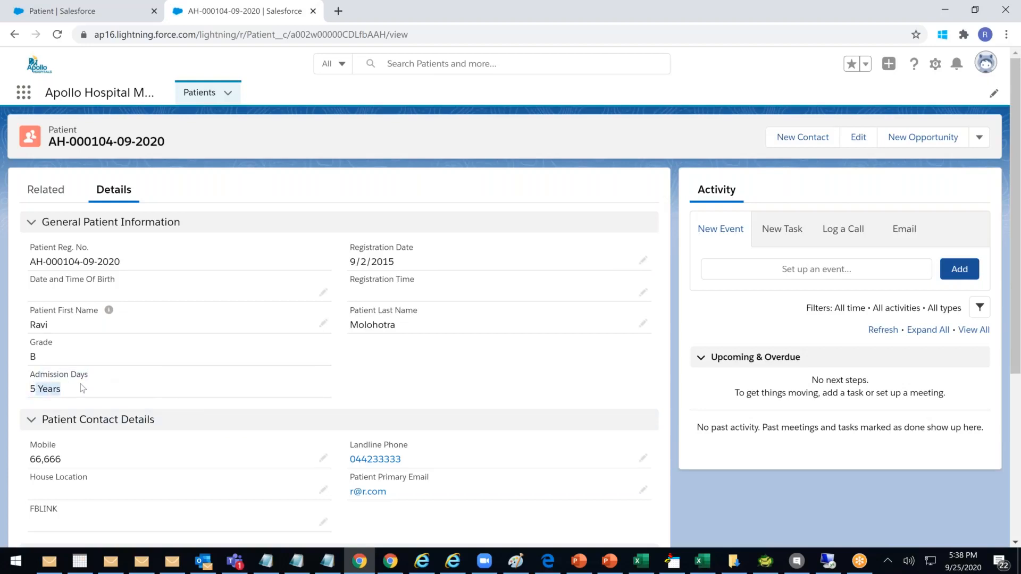
{"action": "left_click", "coordinate": [89, 385]}
{"action": "double_click", "coordinate": [72, 376]}
{"action": "left_click", "coordinate": [98, 389]}
{"action": "left_click_drag", "start_coordinate": [94, 387], "coordinate": [61, 387]}
{"action": "left_click", "coordinate": [13, 389]}
{"action": "left_click_drag", "start_coordinate": [39, 342], "coordinate": [65, 394]}
{"action": "left_click", "coordinate": [63, 389]}
Switch to Excel's Book4 and enter 12% in cell E7
{"action": "left_click", "coordinate": [702, 564]}
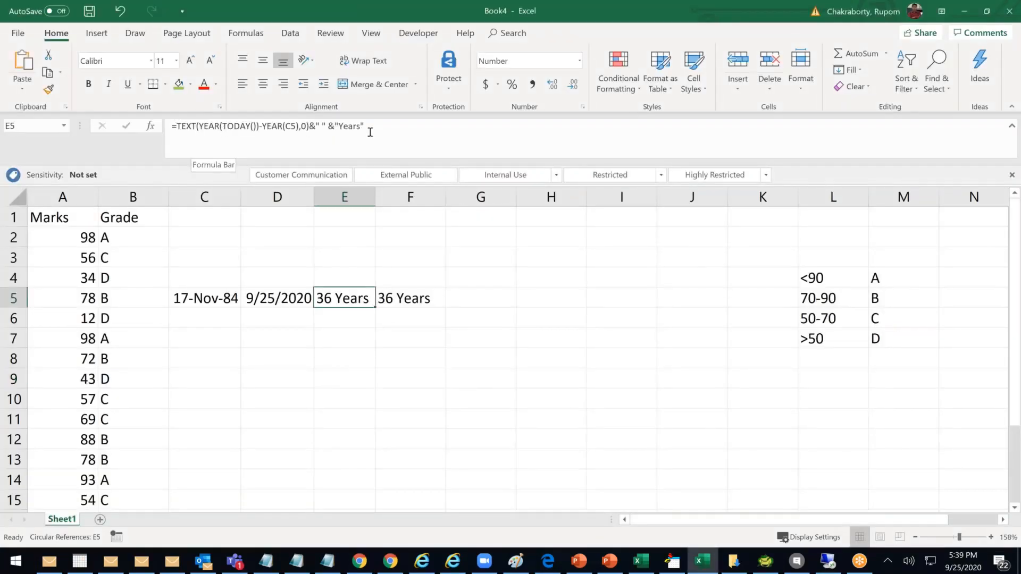
{"action": "left_click", "coordinate": [410, 378]}
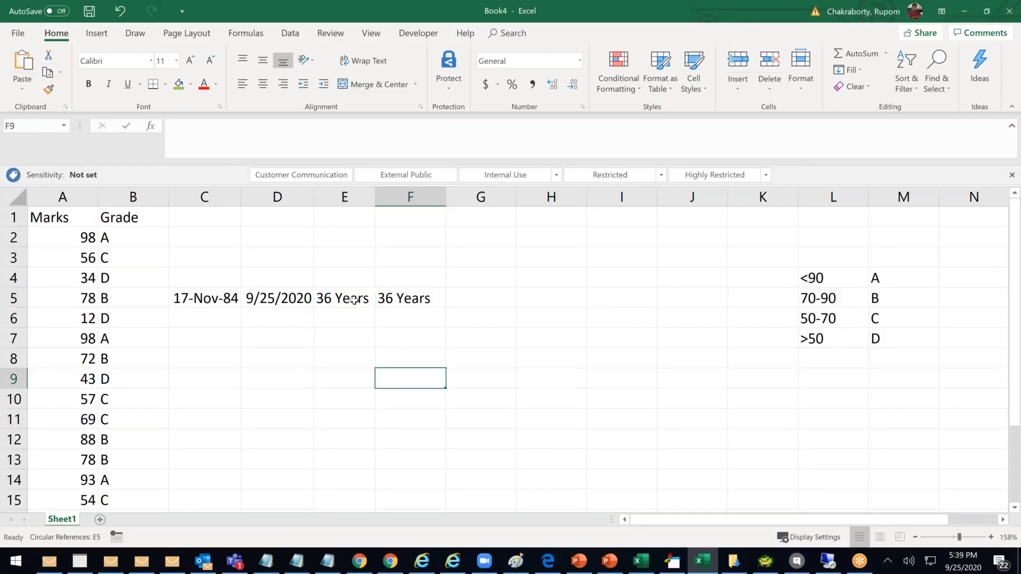
{"action": "left_click", "coordinate": [353, 300]}
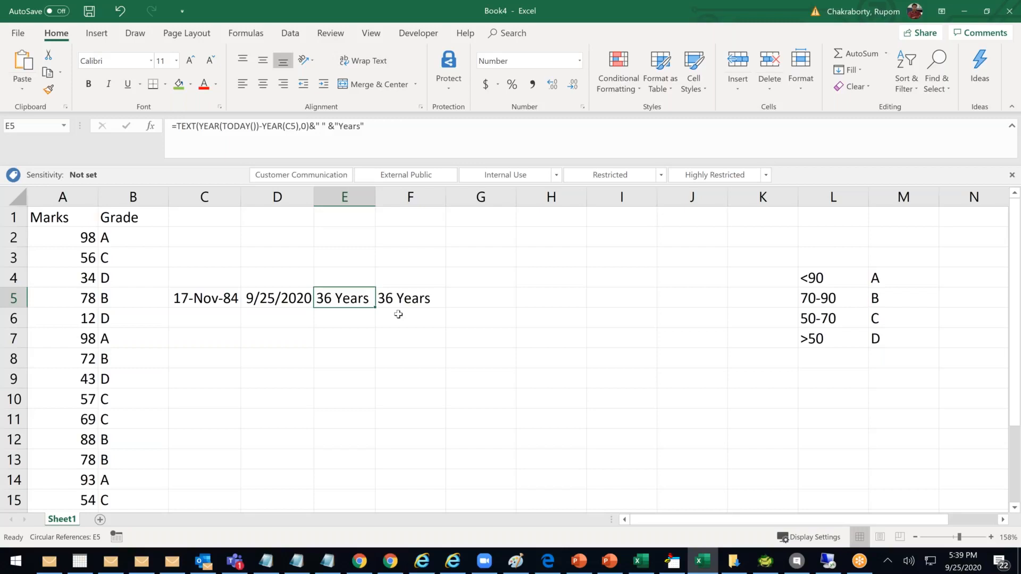
{"action": "left_click", "coordinate": [348, 340]}
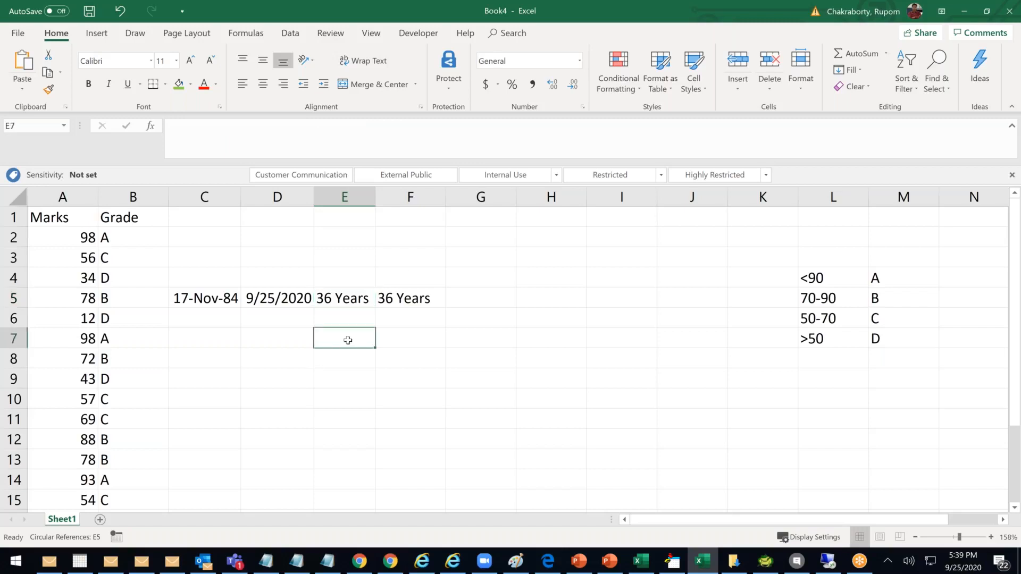
{"action": "type", "text": "12"}
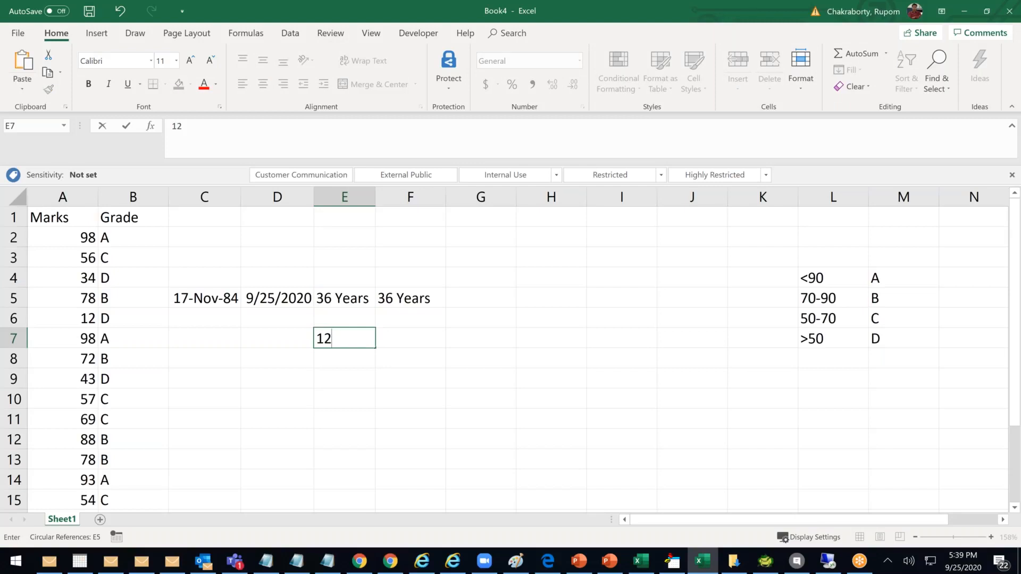
{"action": "type", "text": "%"}
{"action": "left_click", "coordinate": [383, 359]}
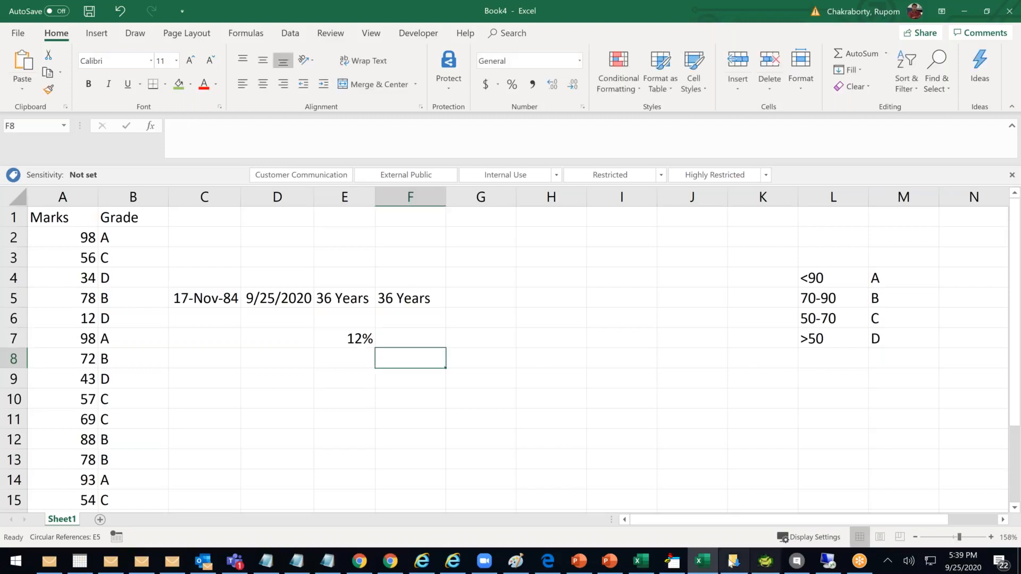
Start a new Formula custom field on the Patient object
{"action": "left_click", "coordinate": [360, 562]}
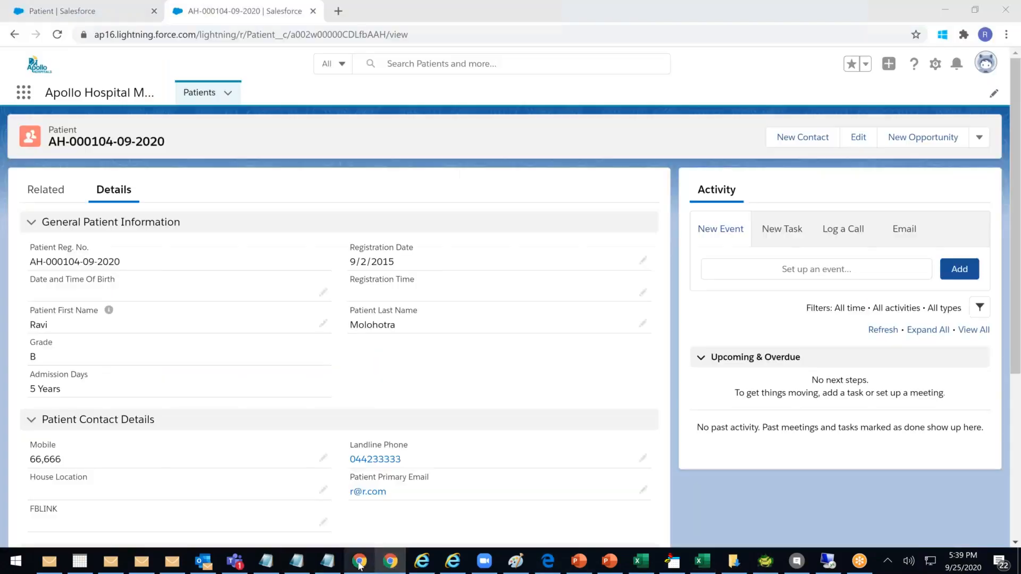
{"action": "left_click", "coordinate": [126, 17]}
{"action": "double_click", "coordinate": [784, 223]}
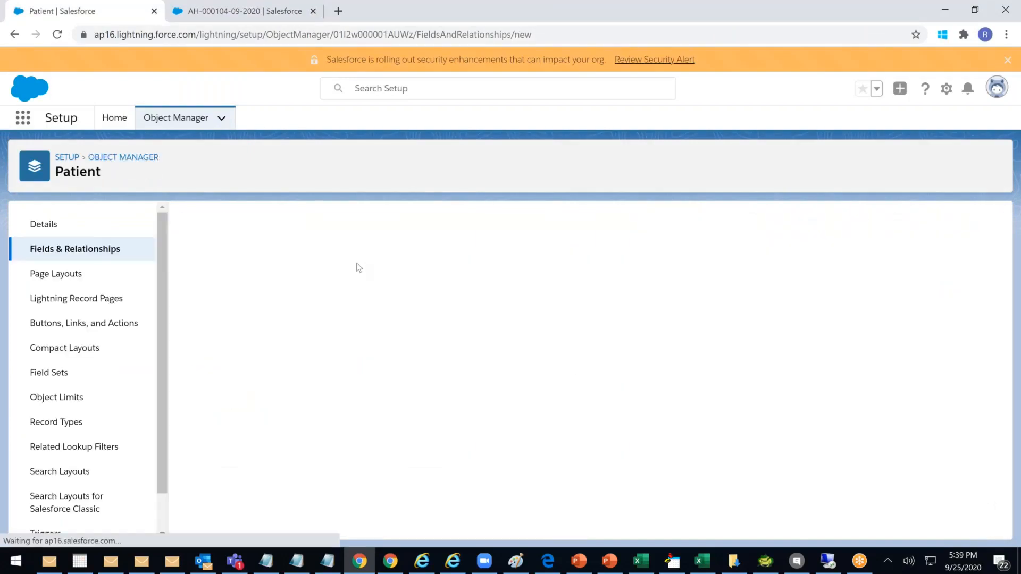
{"action": "left_click", "coordinate": [194, 416]}
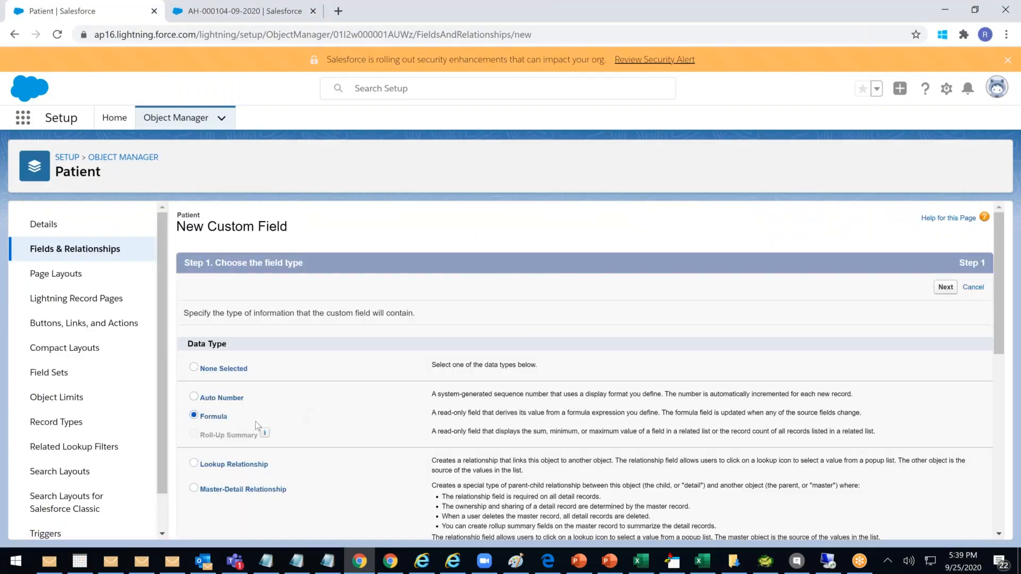
{"action": "left_click", "coordinate": [944, 288]}
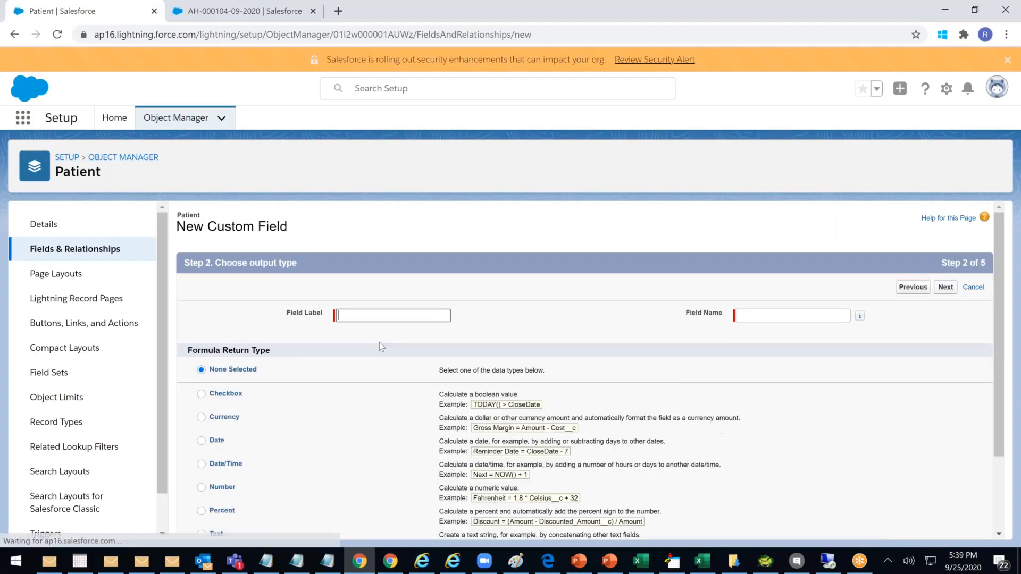
Enter the field label 'Total Fee(Incl GST)'
{"action": "left_click", "coordinate": [359, 317]}
{"action": "type", "text": "Tot"}
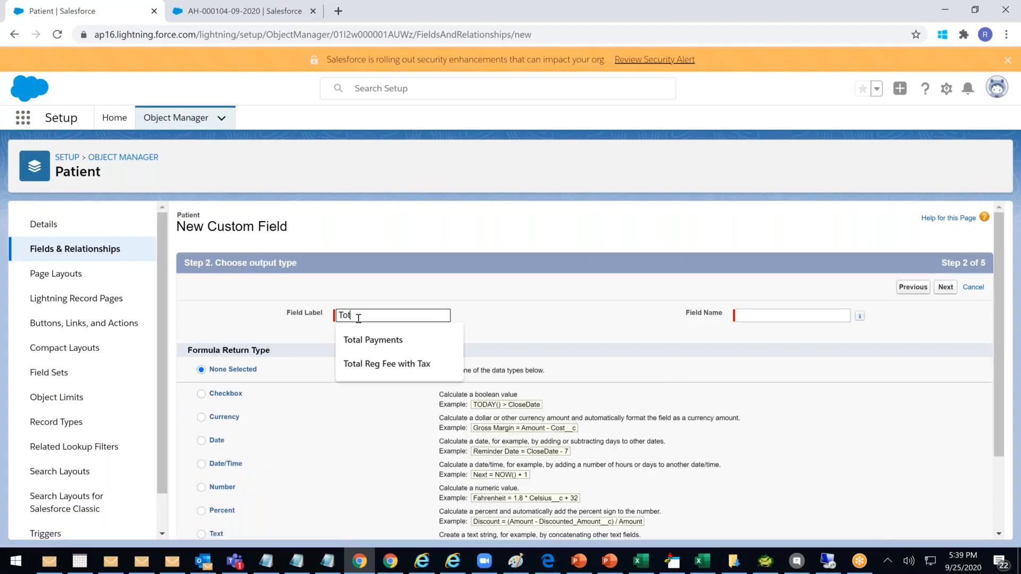
{"action": "type", "text": "al Fee"}
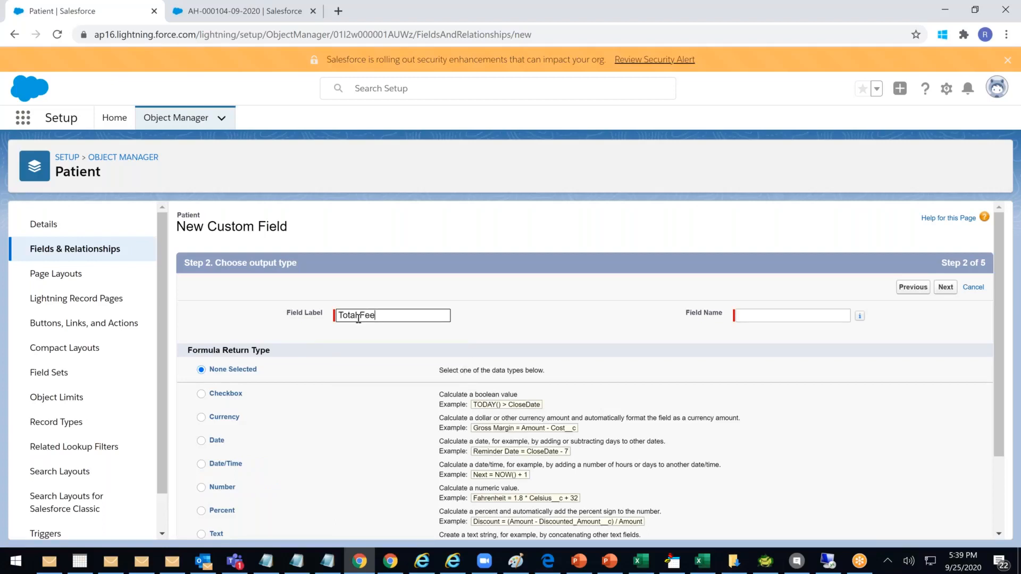
{"action": "type", "text": "(rEG"}
{"action": "key", "text": "BackSpace"}
{"action": "key", "text": "BackSpace"}
{"action": "type", "text": "Re"}
{"action": "key", "text": "BackSpace"}
{"action": "key", "text": "BackSpace"}
{"action": "type", "text": "iNCL"}
{"action": "key", "text": "BackSpace"}
{"action": "key", "text": "BackSpace"}
{"action": "key", "text": "BackSpace"}
{"action": "key", "text": "BackSpace"}
{"action": "type", "text": "Incl GST)"}
Auto-fill the name Total_Fee_Incl_GST and set the return type to Currency, 2 decimals
{"action": "left_click", "coordinate": [493, 356]}
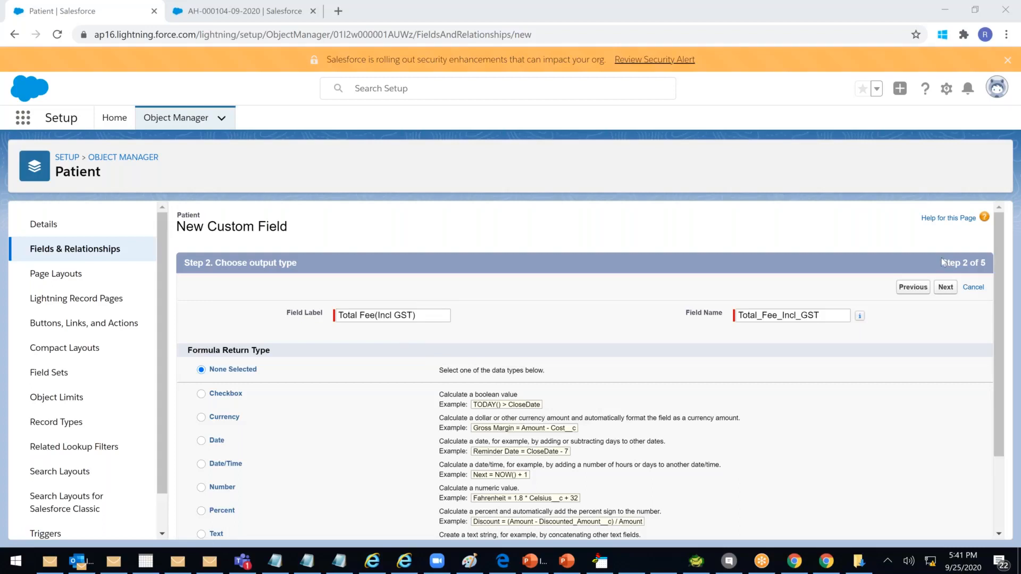
{"action": "left_click", "coordinate": [943, 292]}
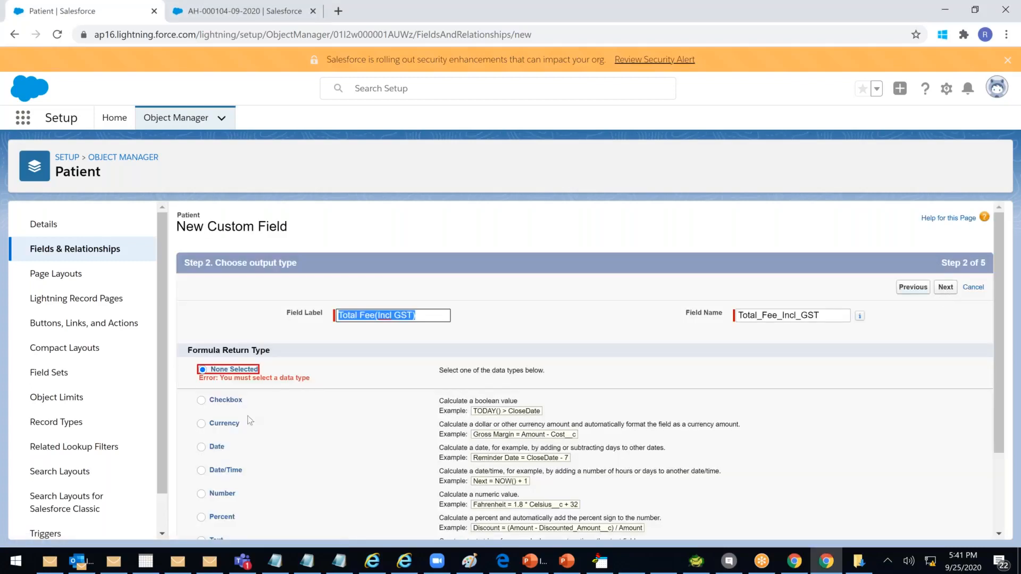
{"action": "scroll", "coordinate": [250, 421], "scroll_direction": "down", "scroll_amount": 1}
{"action": "left_click", "coordinate": [224, 357]}
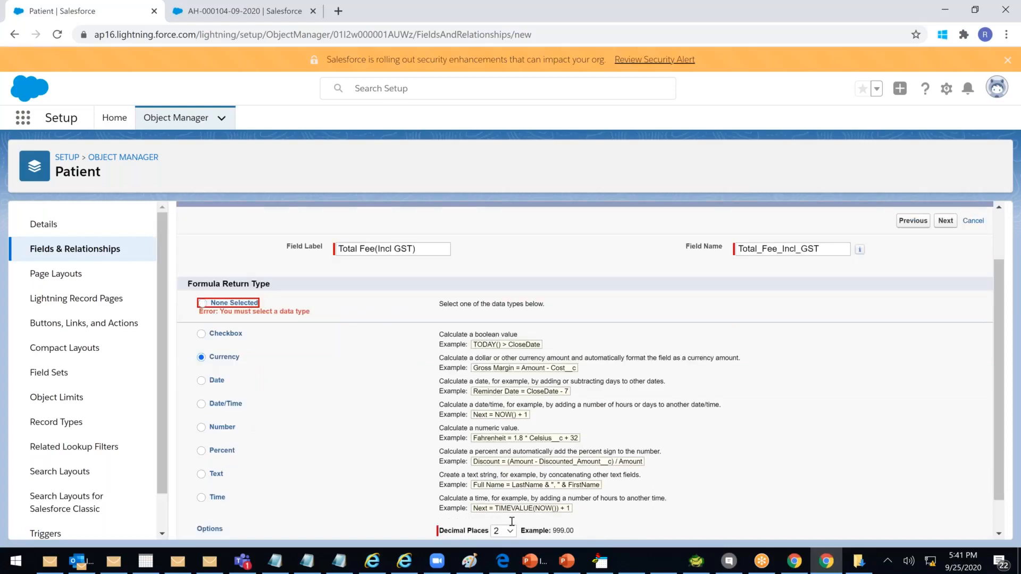
{"action": "scroll", "coordinate": [512, 522], "scroll_direction": "down", "scroll_amount": 1}
{"action": "left_click", "coordinate": [945, 525]}
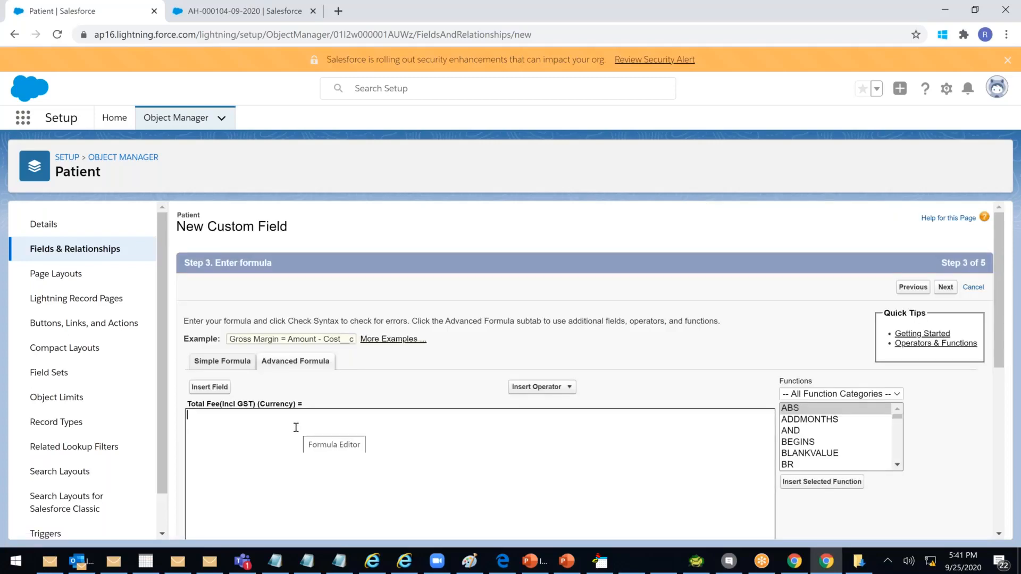
Write 12.5/100* followed by the inserted Registration Fee field in the formula
{"action": "type", "text": "=12/100*"}
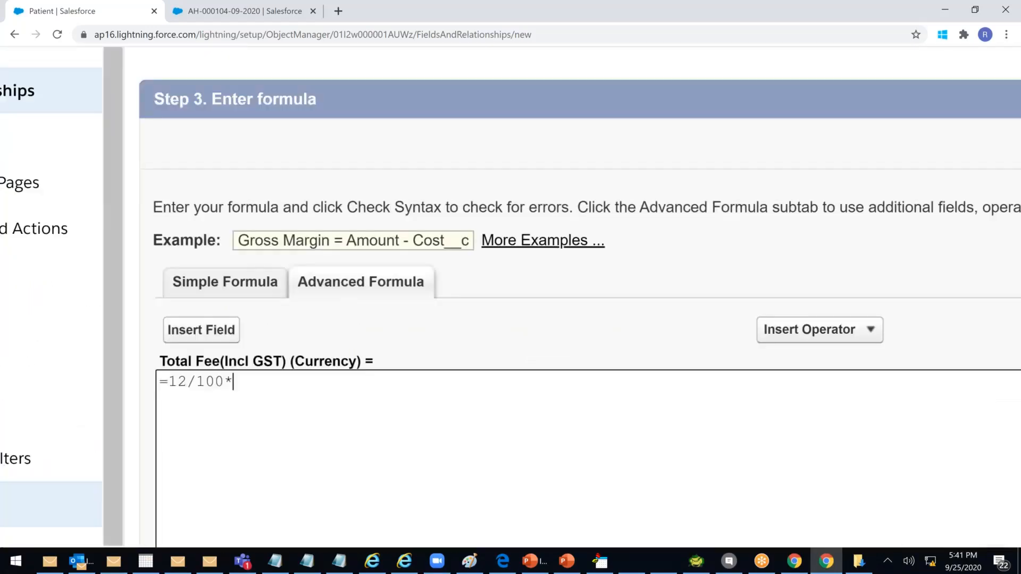
{"action": "key", "text": "Left"}
{"action": "key", "text": "Left"}
{"action": "key", "text": "Left"}
{"action": "key", "text": "Left"}
{"action": "key", "text": "Left"}
{"action": "type", "text": ".5"}
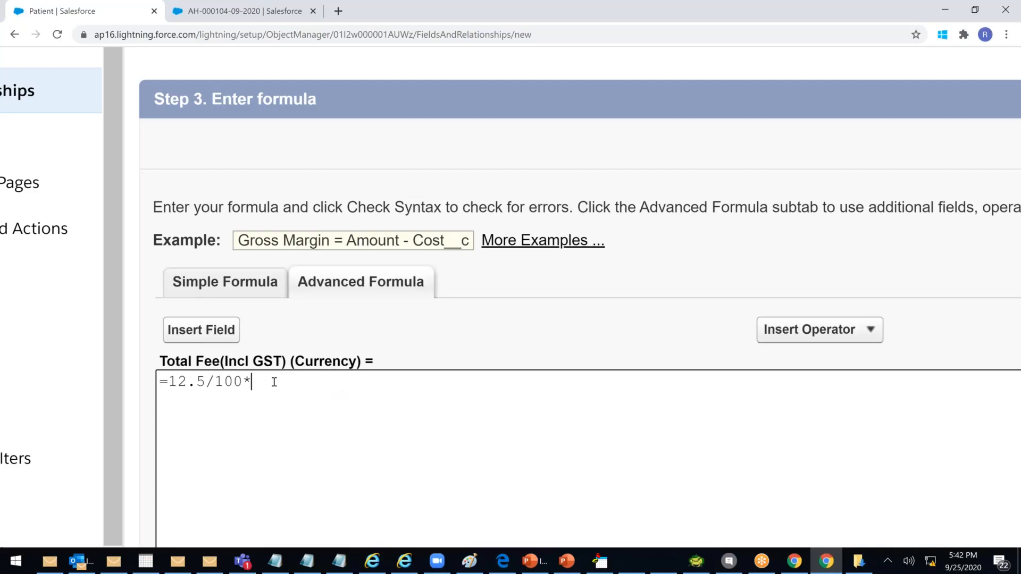
{"action": "left_click", "coordinate": [200, 335]}
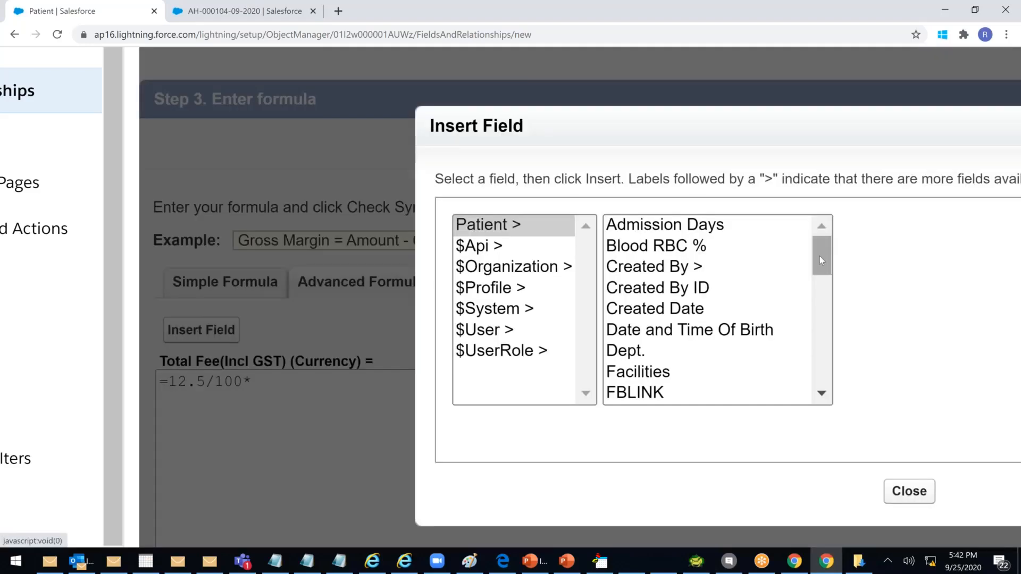
{"action": "left_click_drag", "start_coordinate": [818, 259], "coordinate": [825, 357]}
{"action": "left_click", "coordinate": [704, 373]}
{"action": "left_click", "coordinate": [941, 356]}
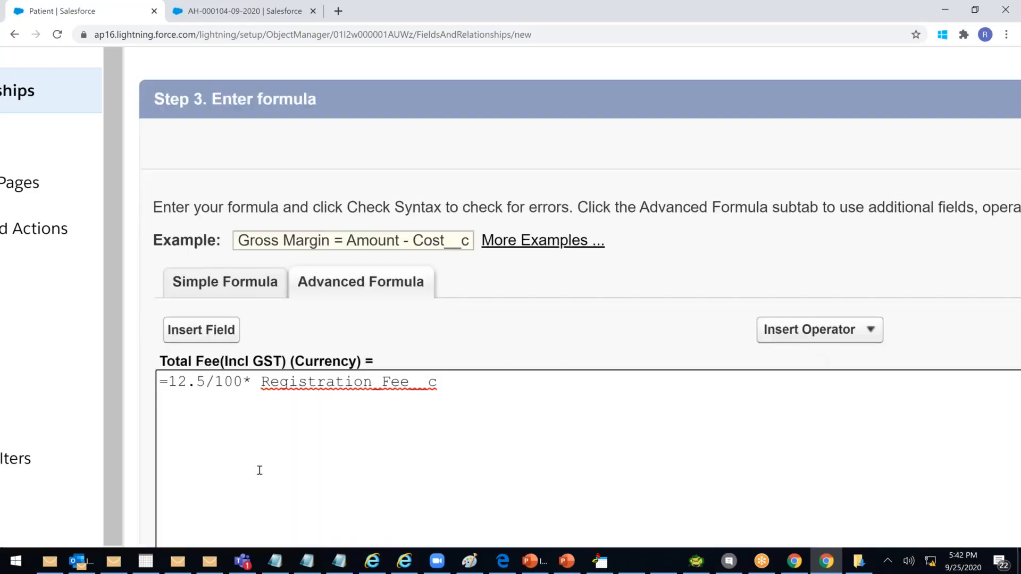
Rework the formula into ((12.5/100)*Registration_Fee__c) + Registration_Fee__c
{"action": "key", "text": "ctrl+Left"}
{"action": "key", "text": "BackSpace"}
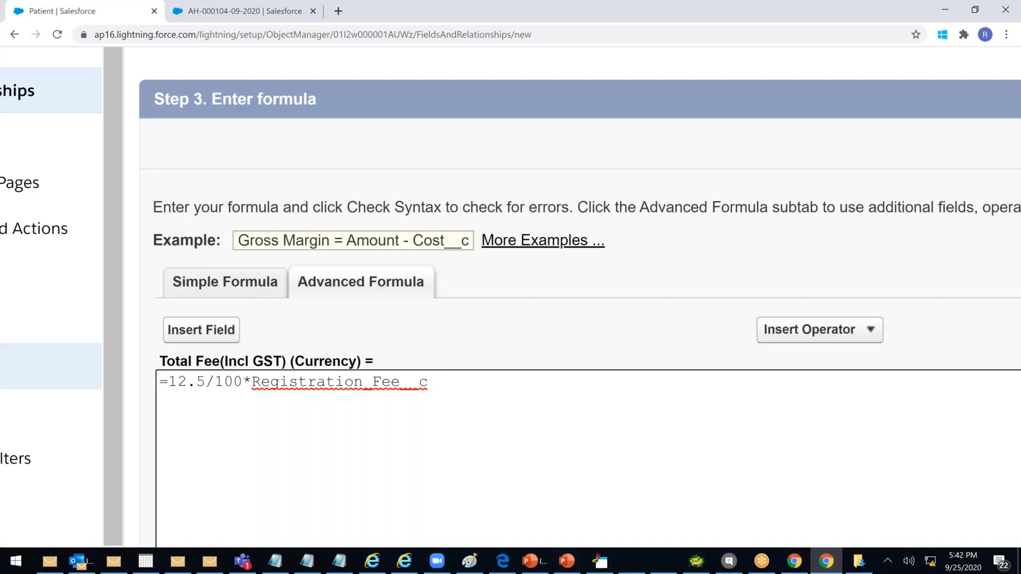
{"action": "left_click", "coordinate": [177, 382]}
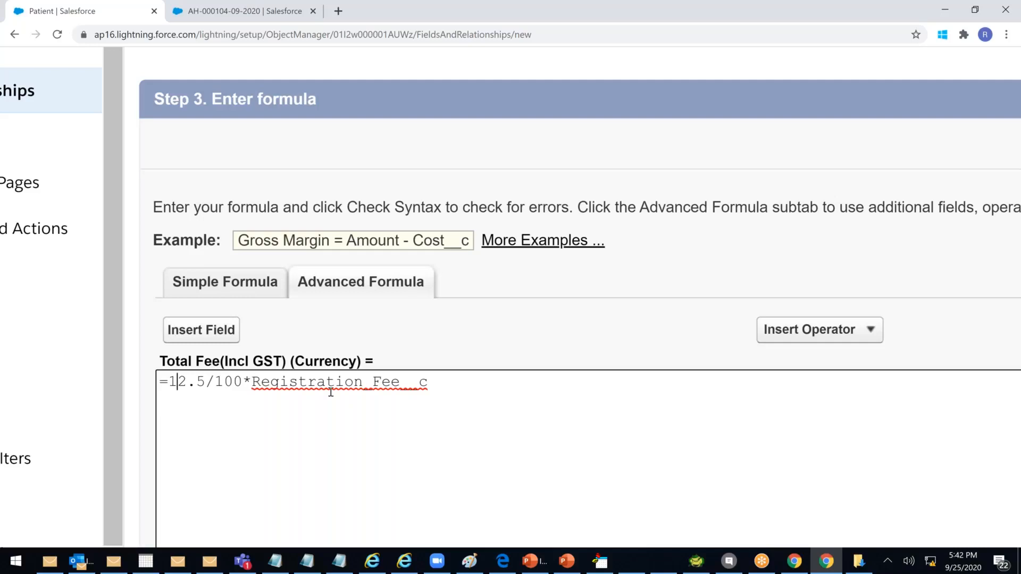
{"action": "type", "text": "("}
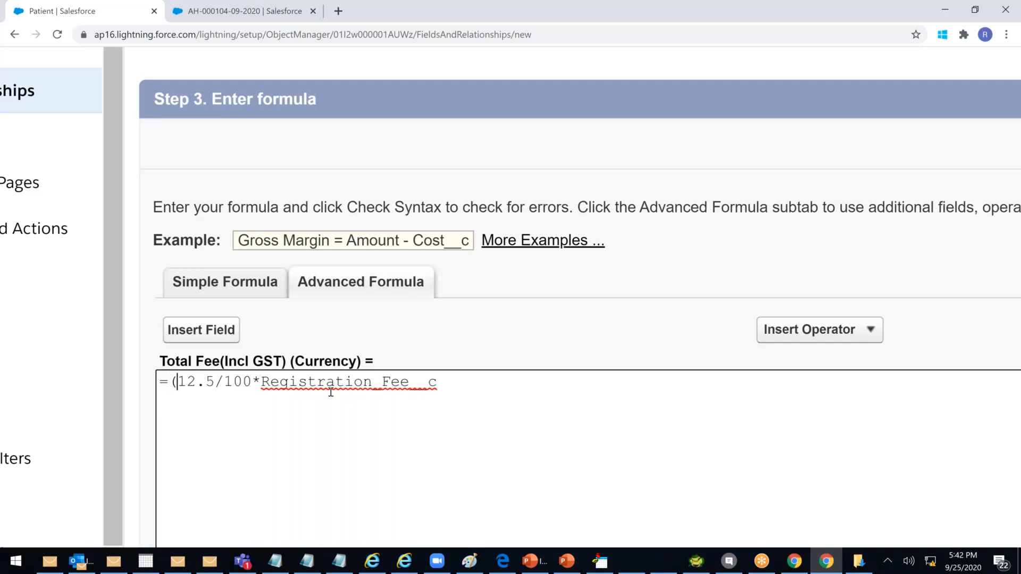
{"action": "left_click", "coordinate": [257, 380]}
{"action": "type", "text": ")"}
{"action": "key", "text": "Home"}
{"action": "key", "text": "Right"}
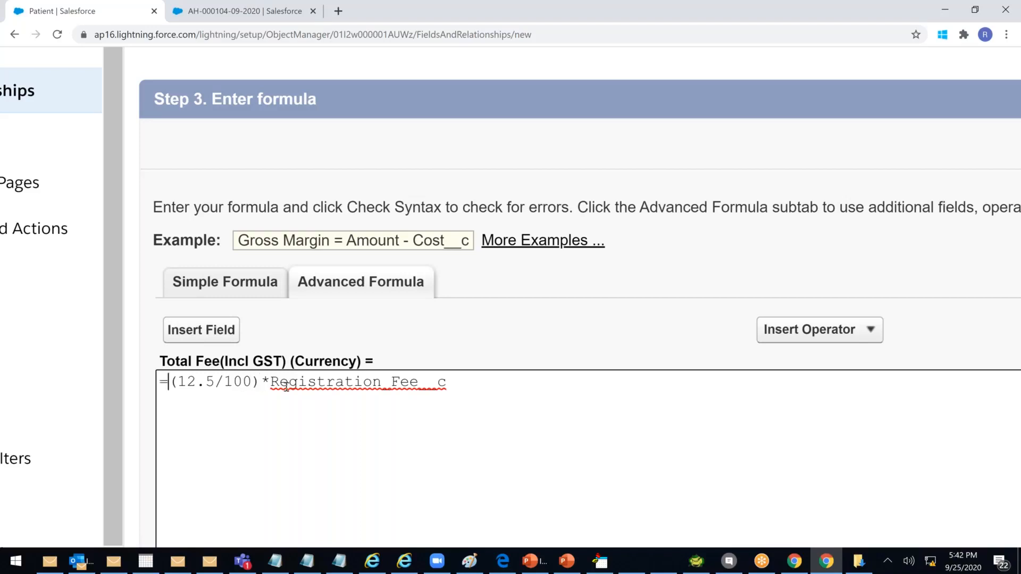
{"action": "type", "text": "("}
{"action": "left_click", "coordinate": [490, 380]}
{"action": "type", "text": ") +"}
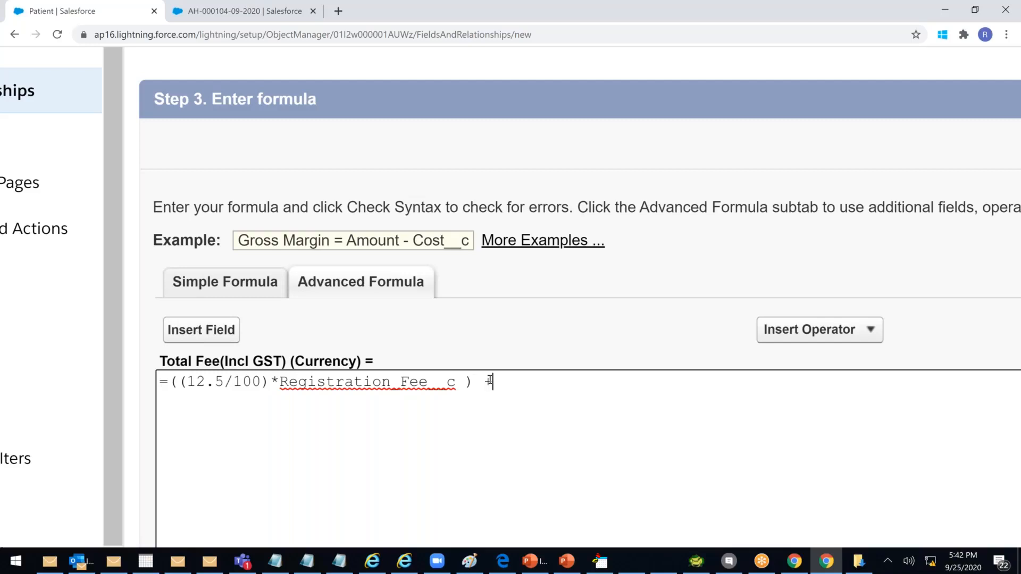
{"action": "left_click", "coordinate": [281, 381]}
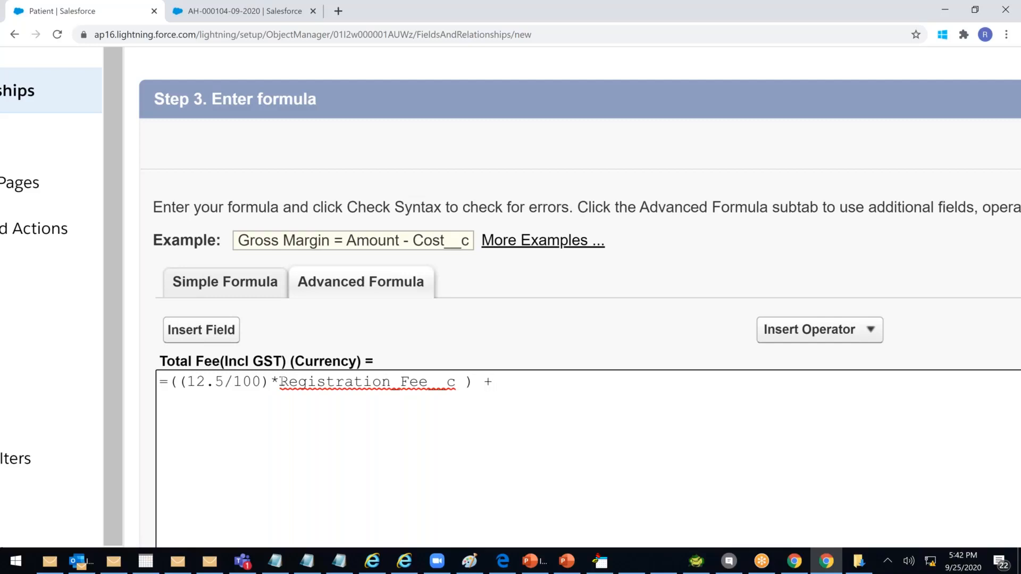
{"action": "double_click", "coordinate": [384, 382]}
{"action": "key", "text": "ctrl+c"}
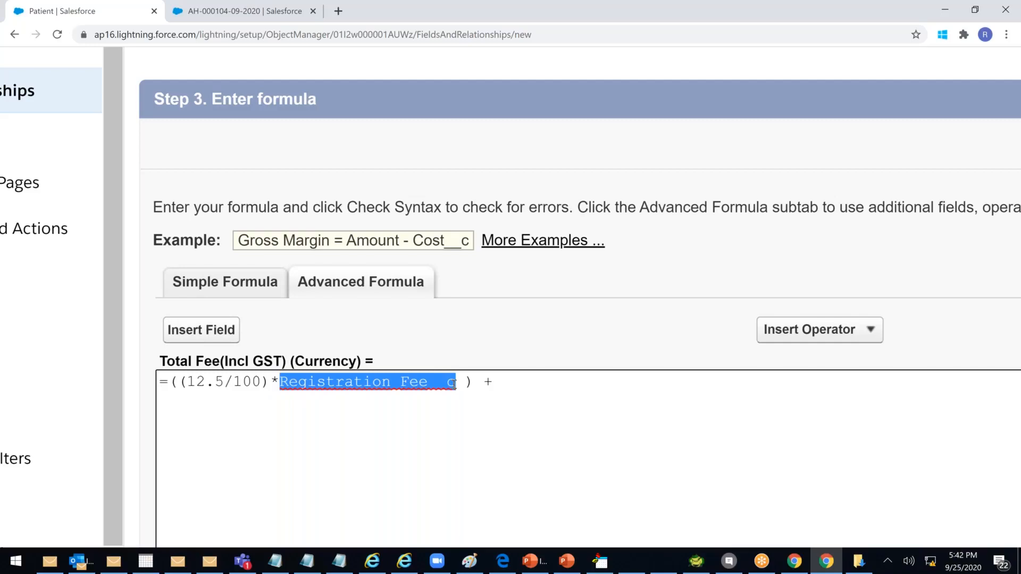
{"action": "left_click", "coordinate": [518, 384]}
{"action": "key", "text": "ctrl+v"}
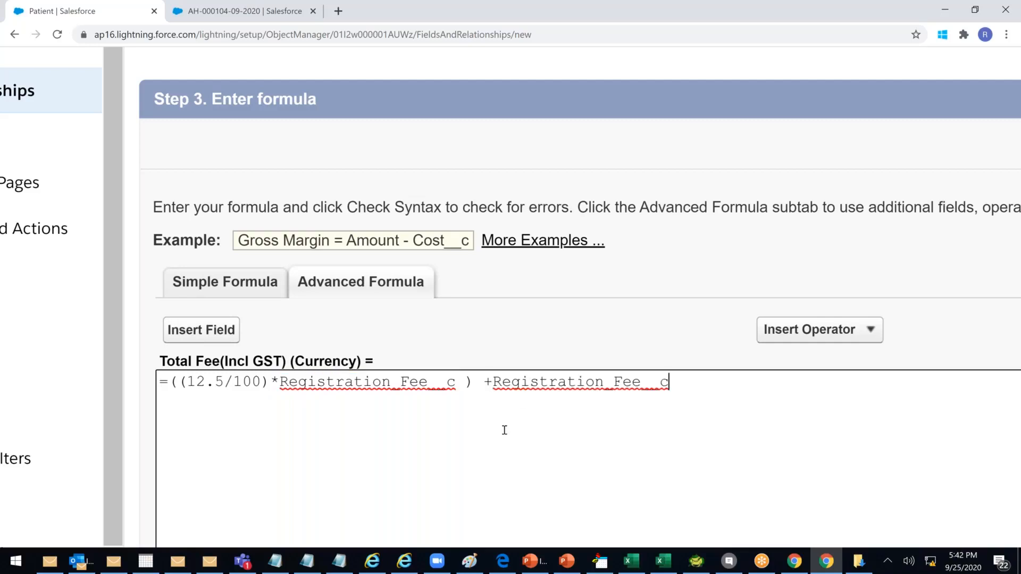
Check the formula syntax without the leading equals sign and continue to field-level security
{"action": "scroll", "coordinate": [504, 429], "scroll_direction": "down", "scroll_amount": 3}
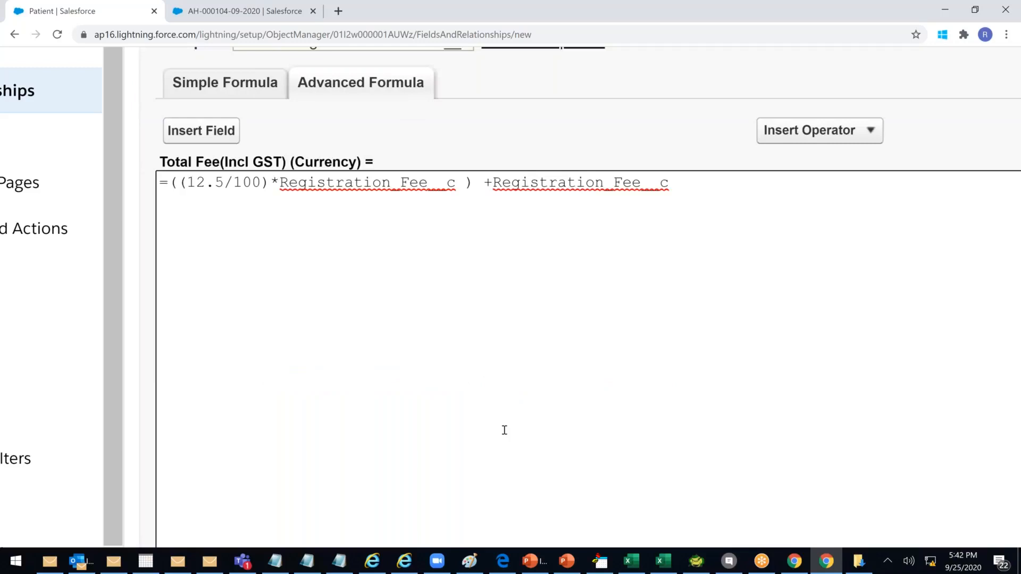
{"action": "scroll", "coordinate": [504, 430], "scroll_direction": "down", "scroll_amount": 4}
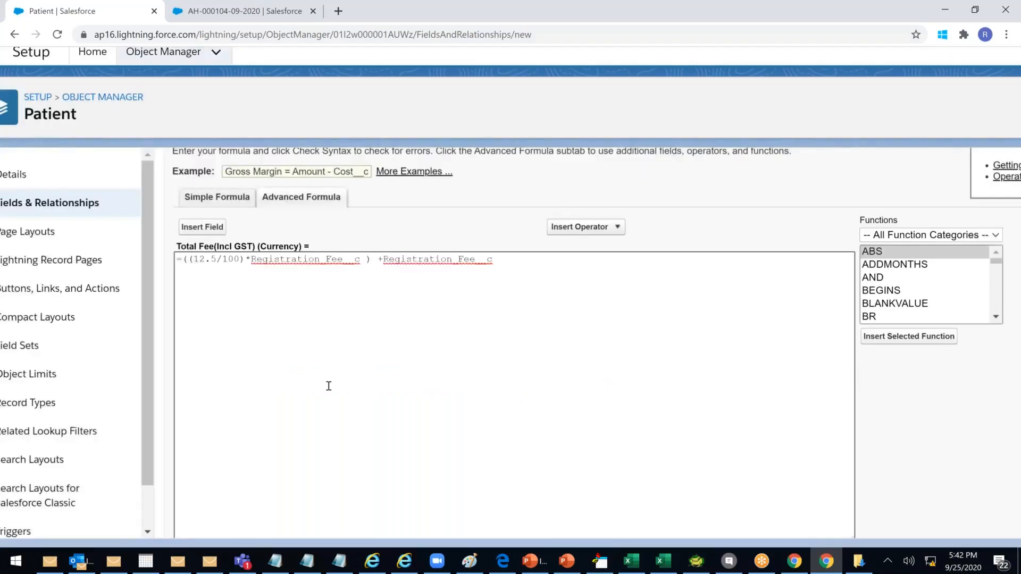
{"action": "scroll", "coordinate": [328, 386], "scroll_direction": "down", "scroll_amount": 2}
{"action": "left_click", "coordinate": [207, 421]}
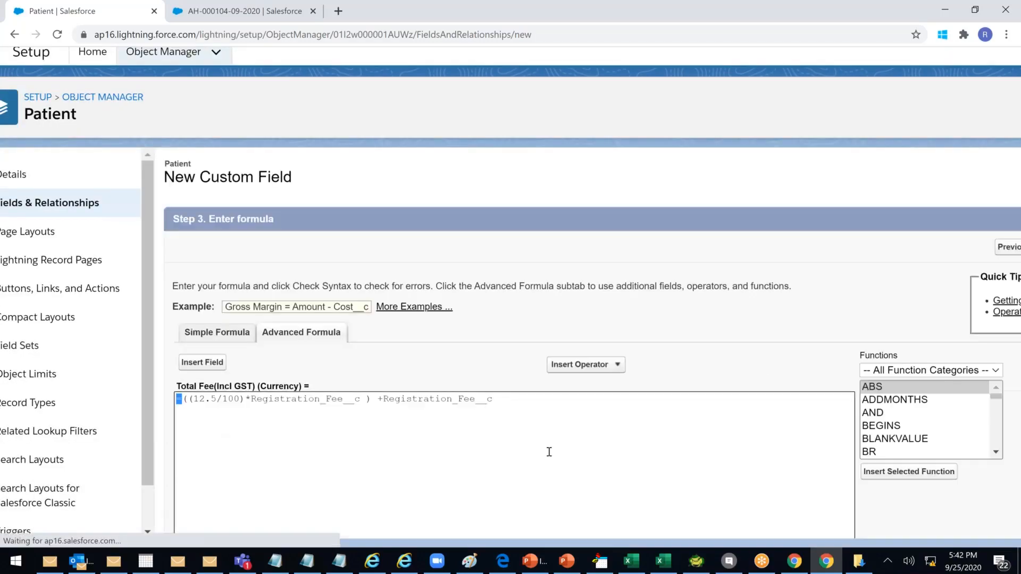
{"action": "scroll", "coordinate": [549, 452], "scroll_direction": "down", "scroll_amount": 4}
{"action": "scroll", "coordinate": [342, 280], "scroll_direction": "up", "scroll_amount": 5}
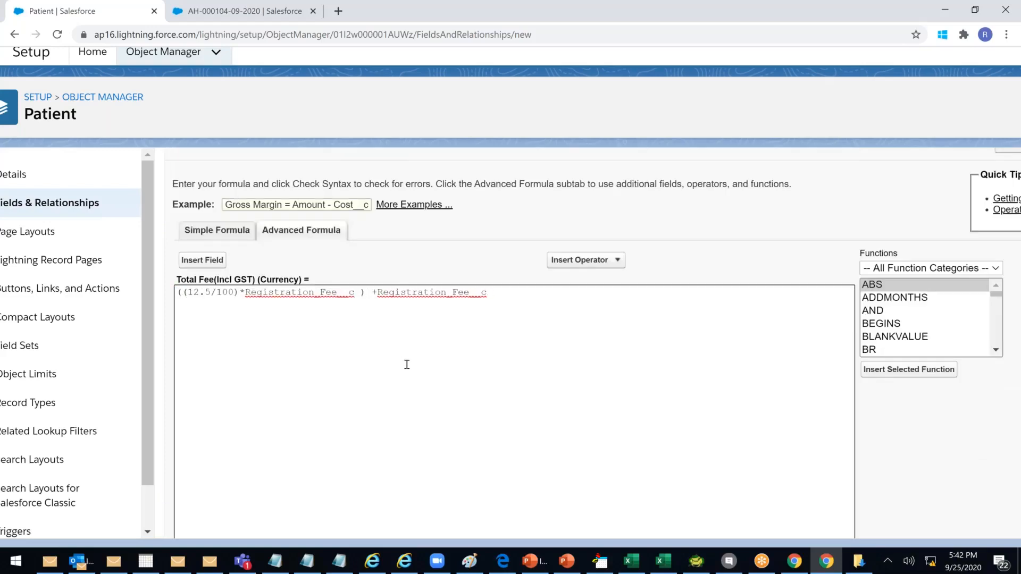
{"action": "scroll", "coordinate": [407, 364], "scroll_direction": "down", "scroll_amount": 5}
{"action": "left_click", "coordinate": [205, 321]}
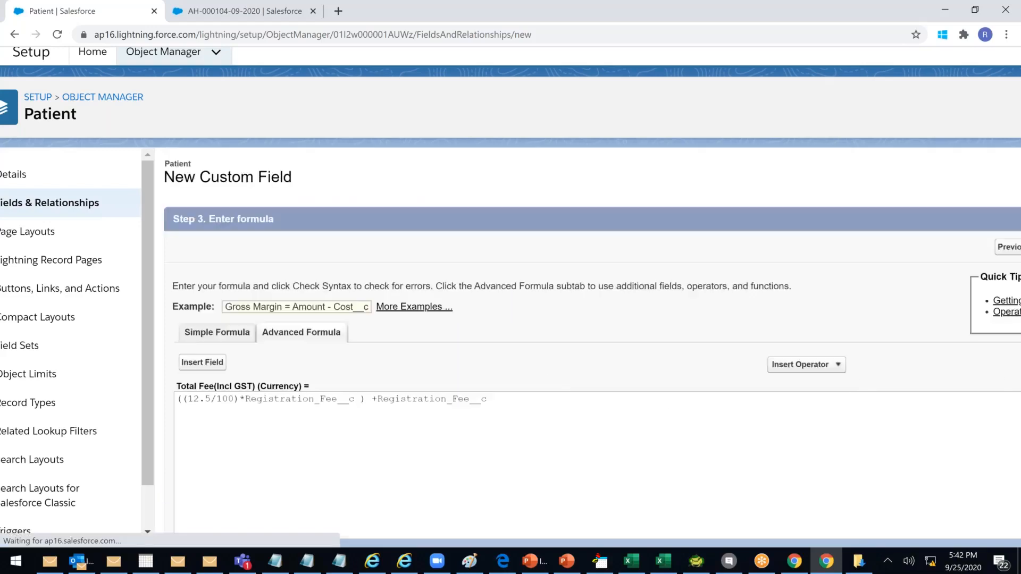
{"action": "scroll", "coordinate": [665, 403], "scroll_direction": "up", "scroll_amount": 4}
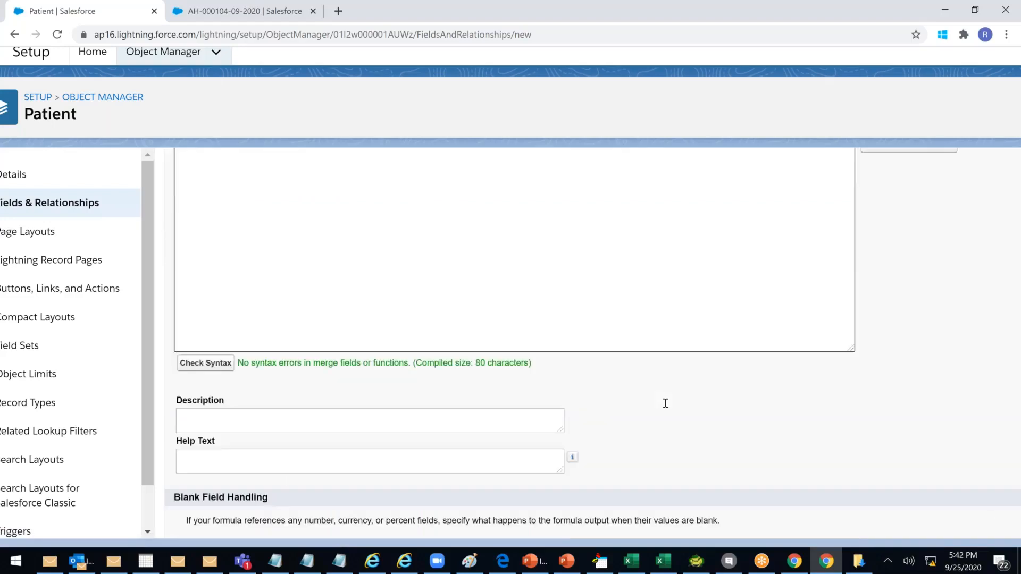
{"action": "scroll", "coordinate": [666, 403], "scroll_direction": "up", "scroll_amount": 3}
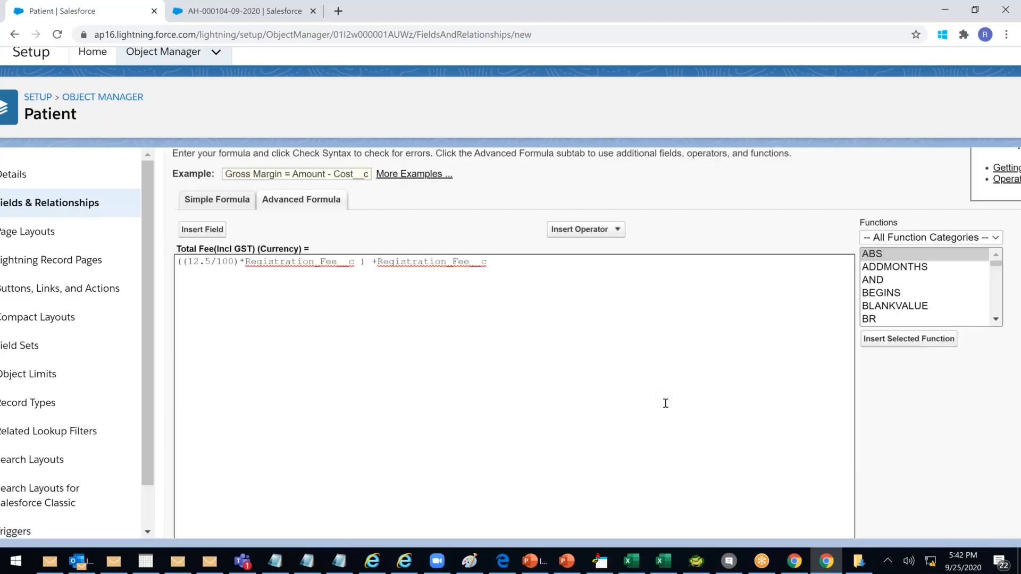
{"action": "scroll", "coordinate": [665, 404], "scroll_direction": "down", "scroll_amount": 7}
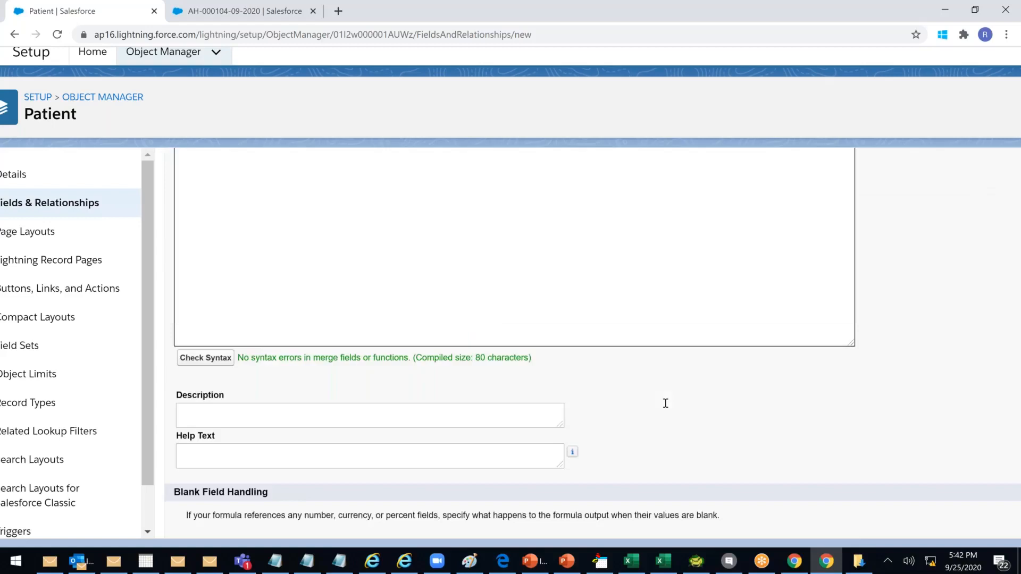
{"action": "scroll", "coordinate": [665, 403], "scroll_direction": "down", "scroll_amount": 2}
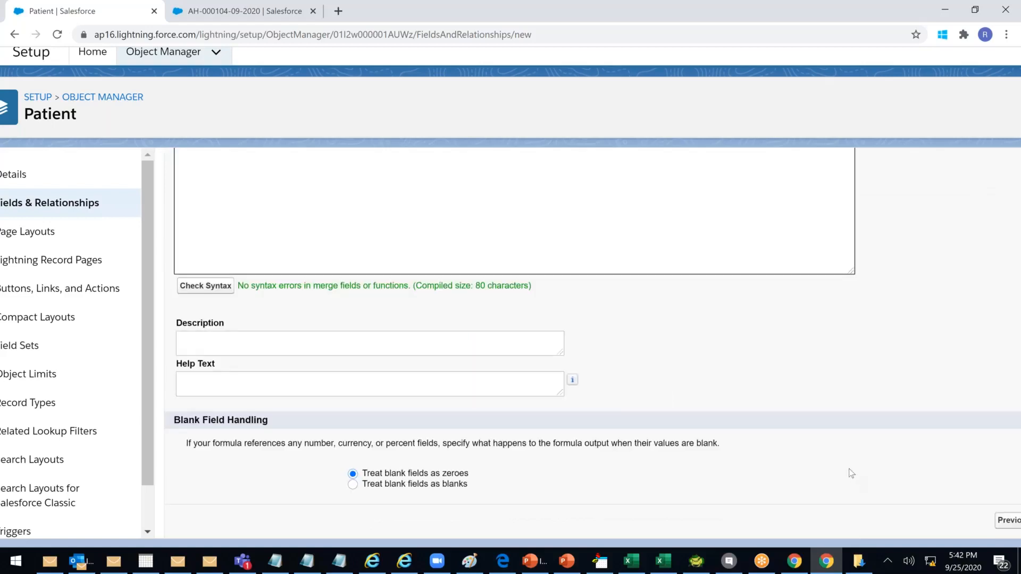
{"action": "scroll", "coordinate": [851, 473], "scroll_direction": "down", "scroll_amount": 2}
{"action": "left_click", "coordinate": [946, 524]}
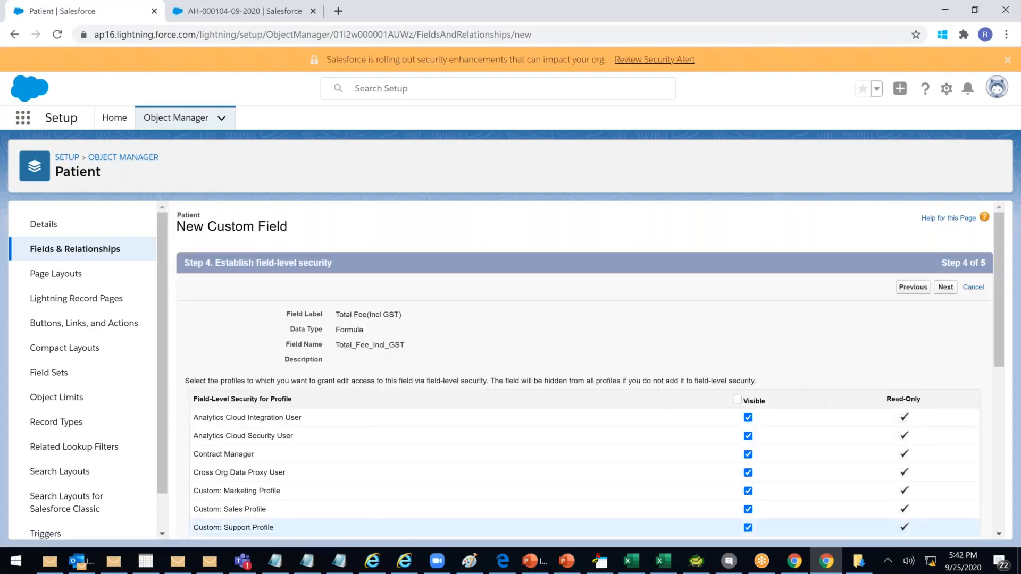
Save the Total Fee(Incl GST) field and reload the patient record tab
{"action": "left_click", "coordinate": [945, 287]}
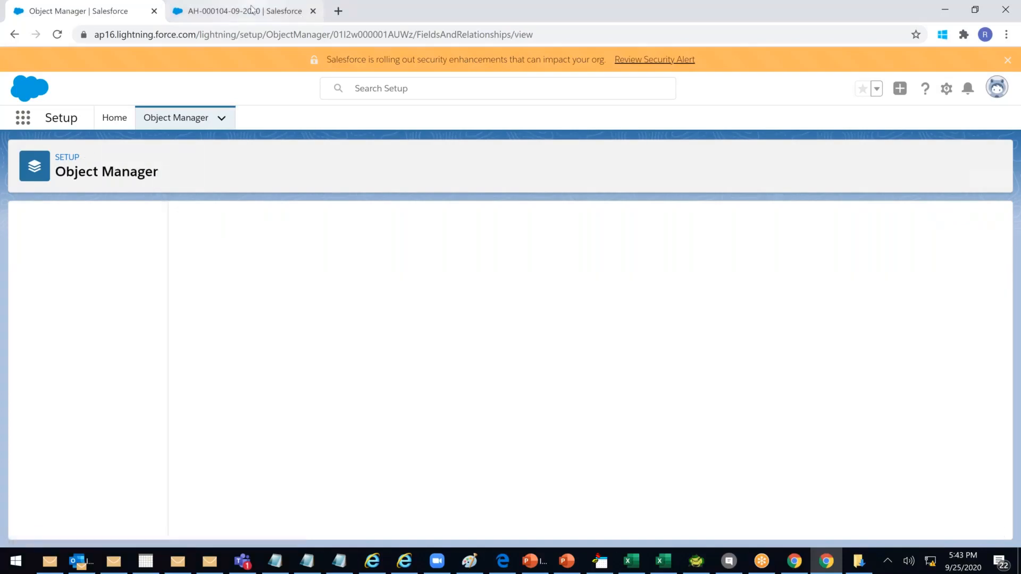
{"action": "left_click", "coordinate": [252, 9]}
{"action": "left_click", "coordinate": [238, 35]}
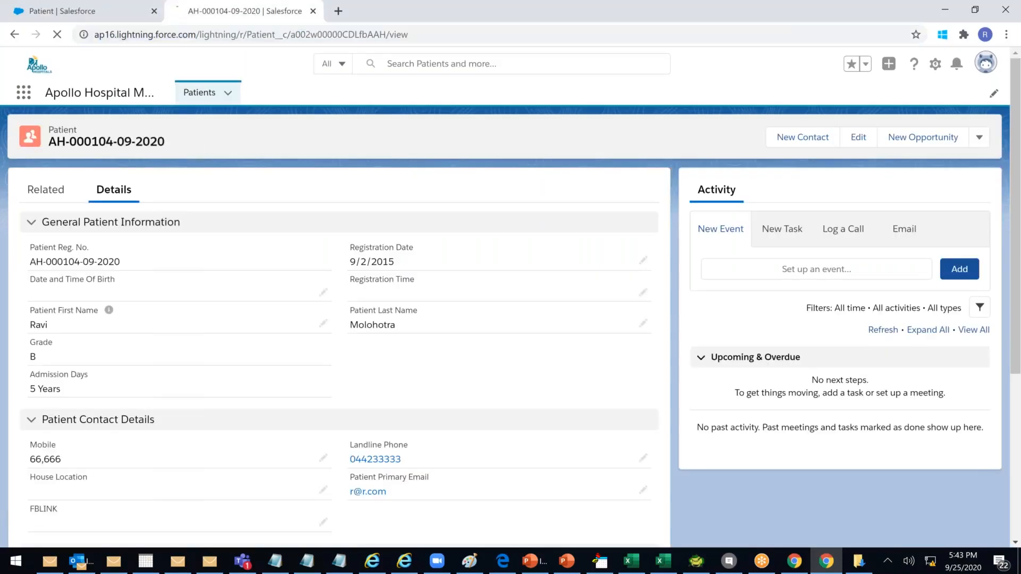
{"action": "key", "text": "Return"}
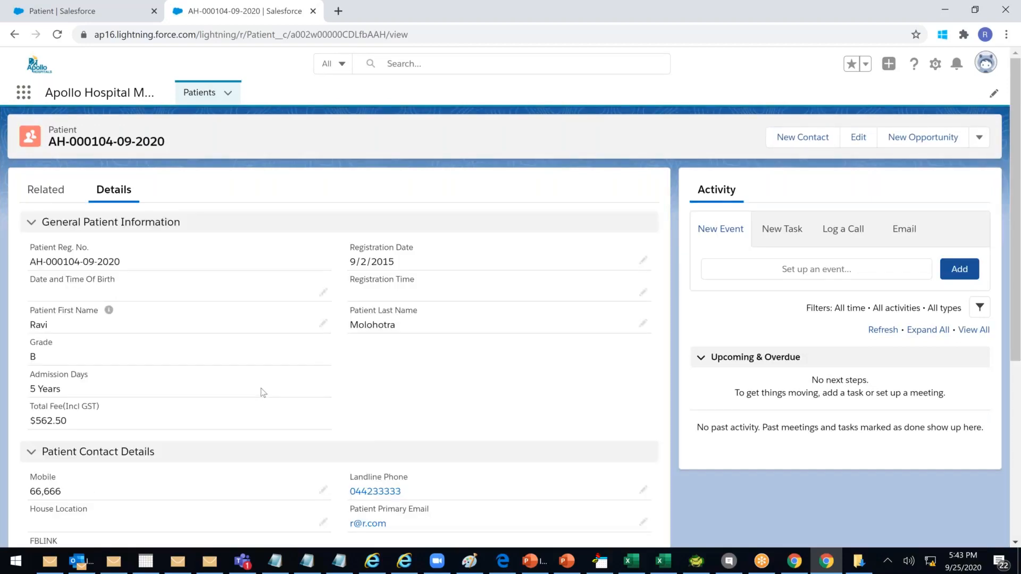
{"action": "mouse_move", "coordinate": [36, 419]}
{"action": "left_mouse_down"}
{"action": "mouse_move", "coordinate": [51, 419]}
{"action": "mouse_move", "coordinate": [31, 420]}
{"action": "left_mouse_up"}
{"action": "left_click_drag", "start_coordinate": [93, 423], "coordinate": [91, 422]}
{"action": "scroll", "coordinate": [260, 391], "scroll_direction": "down", "scroll_amount": 5}
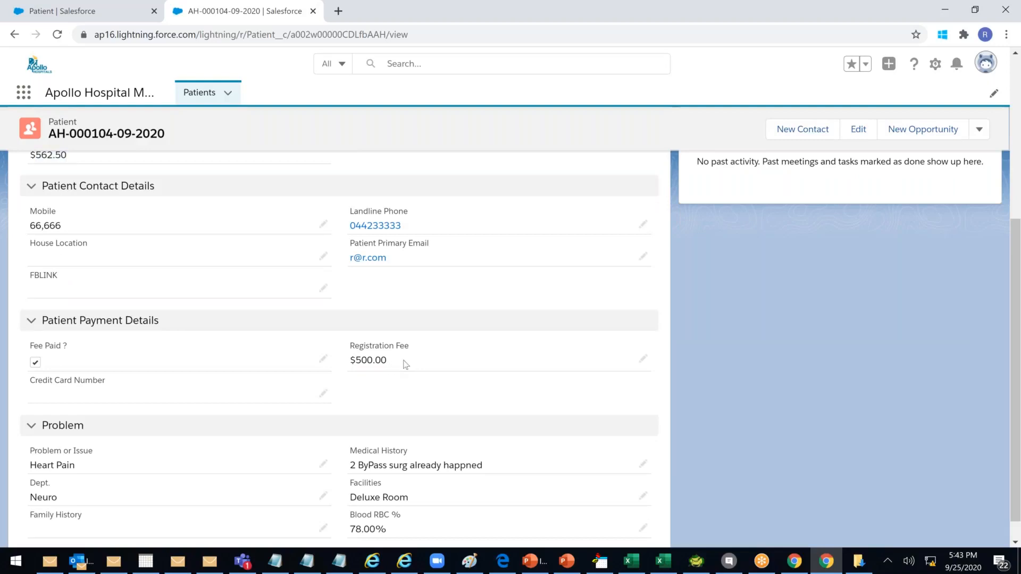
{"action": "scroll", "coordinate": [405, 364], "scroll_direction": "up", "scroll_amount": 1}
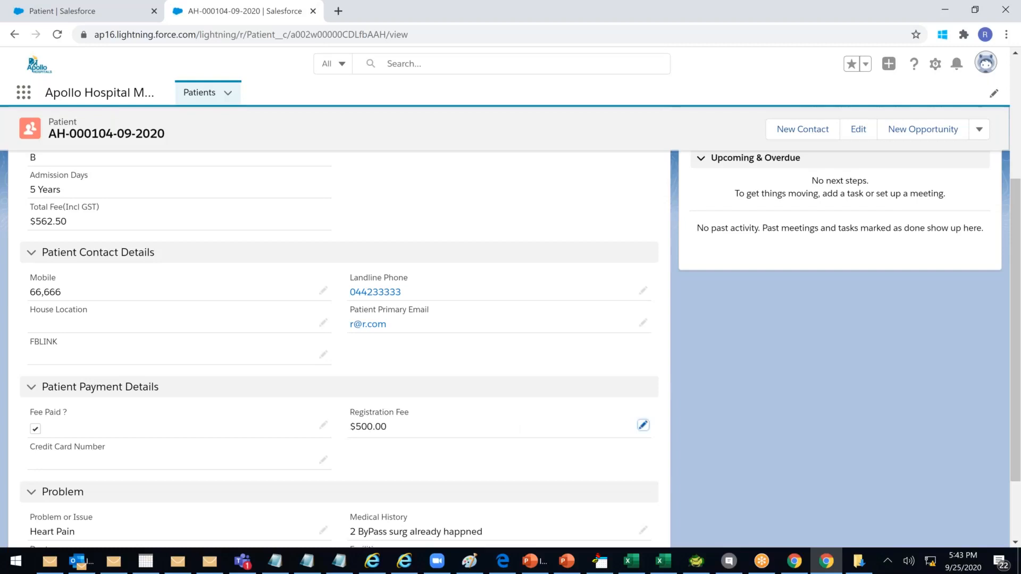
Change Registration Fee to 1000 and confirm Total Fee(Incl GST) shows $1,125.00
{"action": "left_click", "coordinate": [643, 425]}
{"action": "type", "text": "1000"}
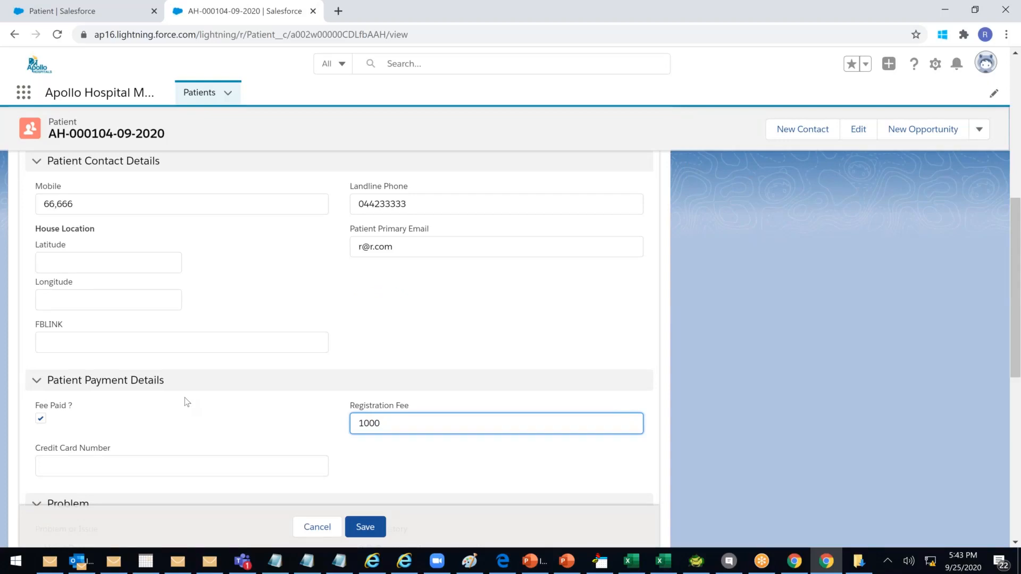
{"action": "left_click", "coordinate": [367, 529]}
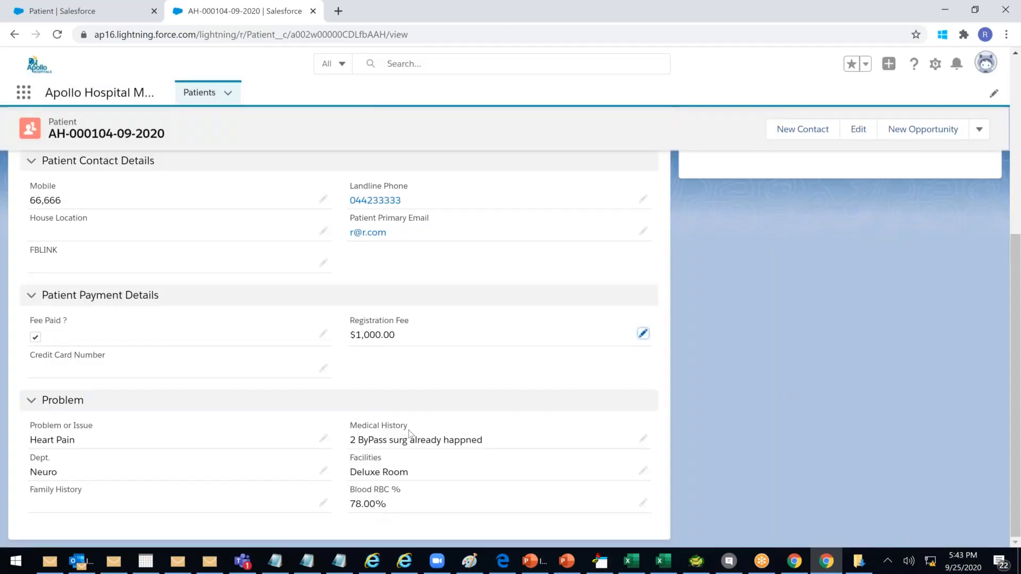
{"action": "scroll", "coordinate": [410, 433], "scroll_direction": "up", "scroll_amount": 3}
{"action": "left_click_drag", "start_coordinate": [42, 262], "coordinate": [96, 262]}
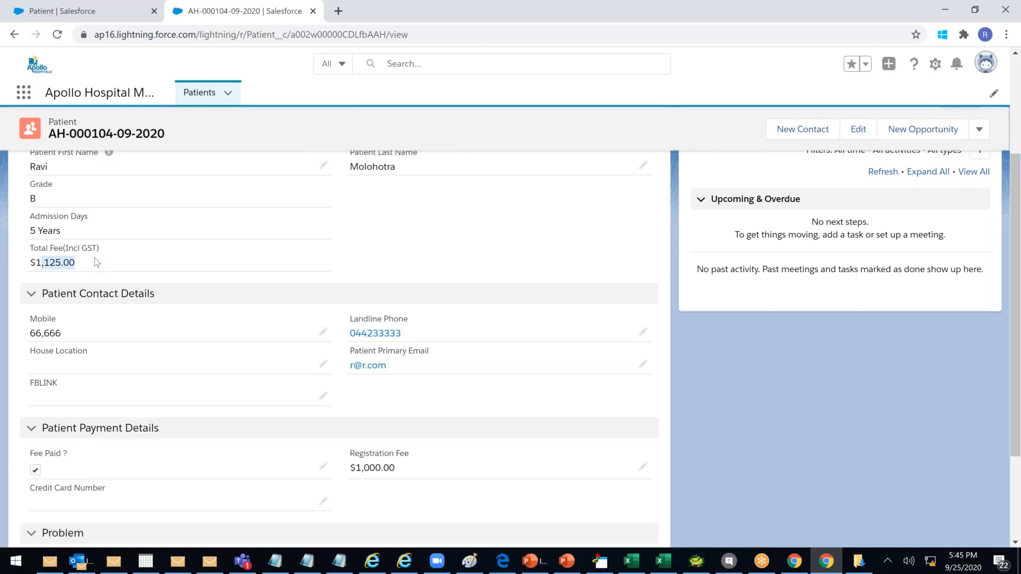
{"action": "left_click", "coordinate": [66, 338]}
{"action": "double_click", "coordinate": [59, 333]}
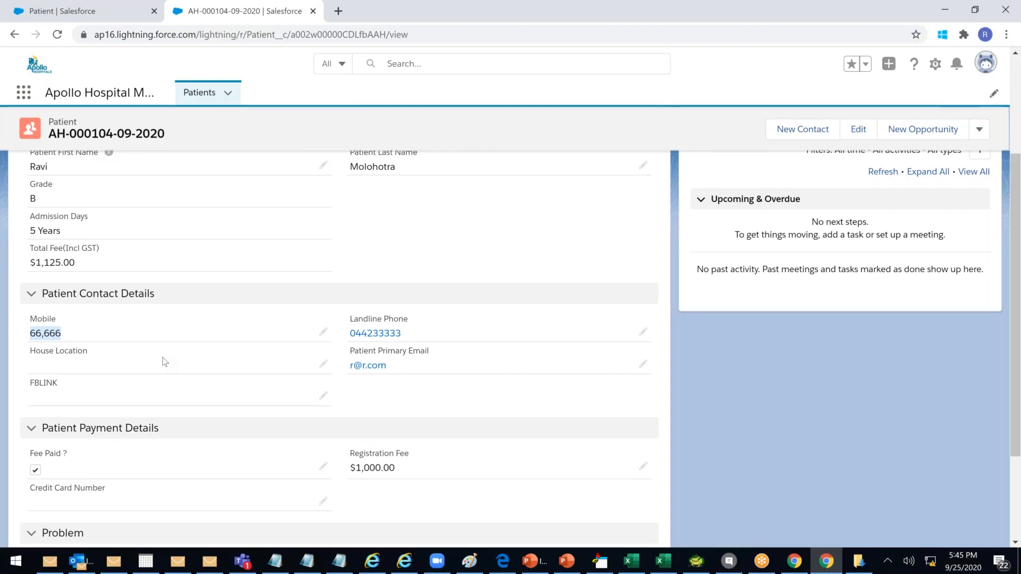
{"action": "left_click", "coordinate": [145, 336]}
{"action": "double_click", "coordinate": [145, 336]}
{"action": "key", "text": "ctrl+a"}
{"action": "type", "text": "12345678"}
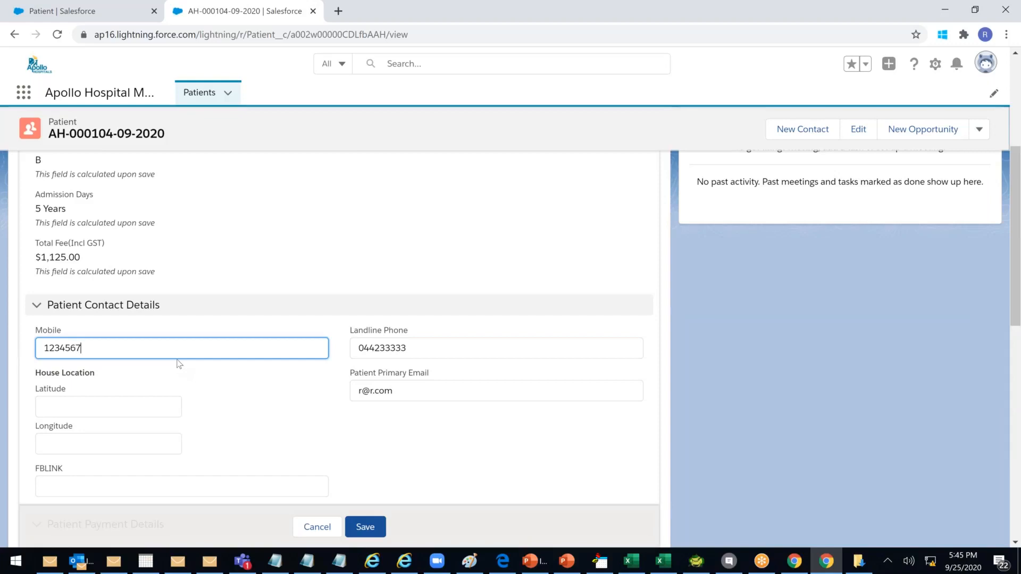
{"action": "type", "text": "901"}
{"action": "left_click", "coordinate": [362, 519]}
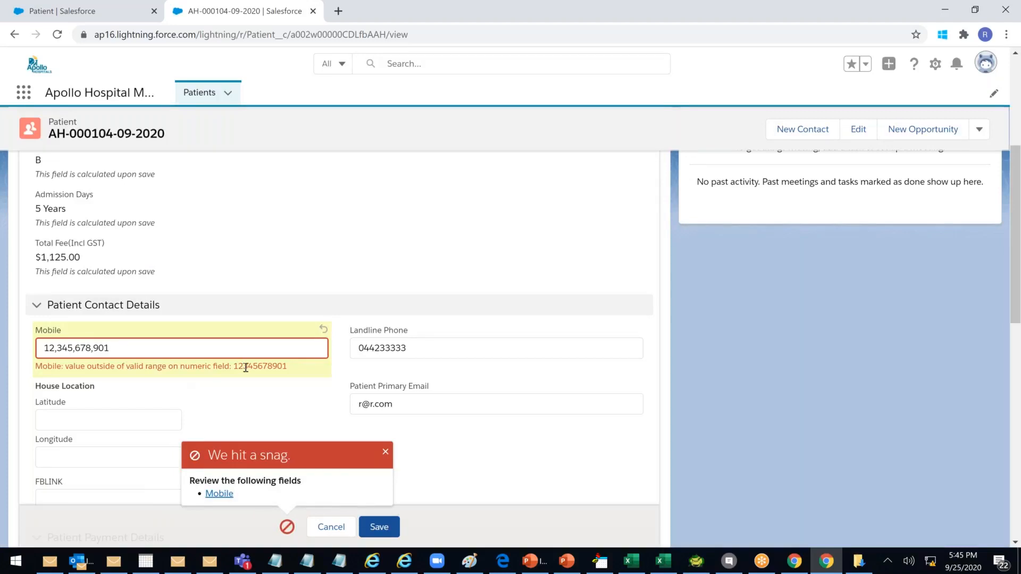
After the range error, trim the Mobile number to 12,345,678 and save again
{"action": "left_click", "coordinate": [156, 347]}
{"action": "key", "text": "BackSpace"}
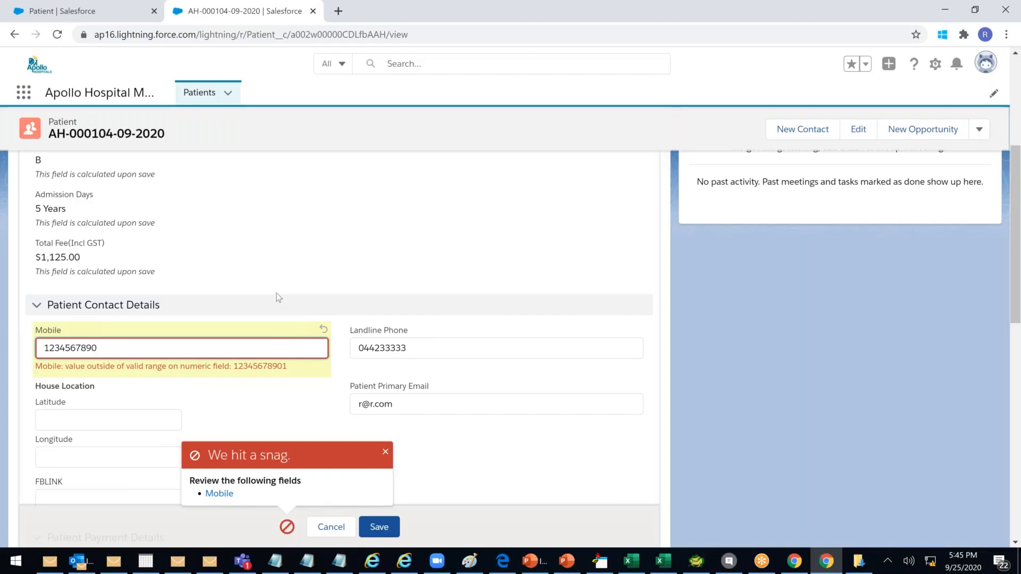
{"action": "left_click", "coordinate": [379, 526]}
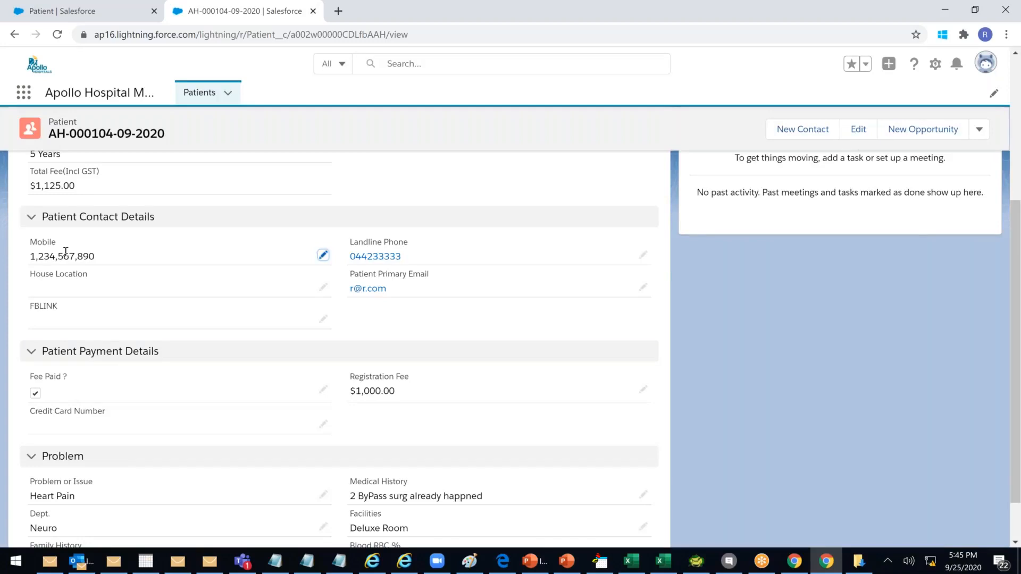
{"action": "left_click_drag", "start_coordinate": [50, 256], "coordinate": [112, 259]}
{"action": "left_click", "coordinate": [111, 259]}
{"action": "double_click", "coordinate": [119, 252]}
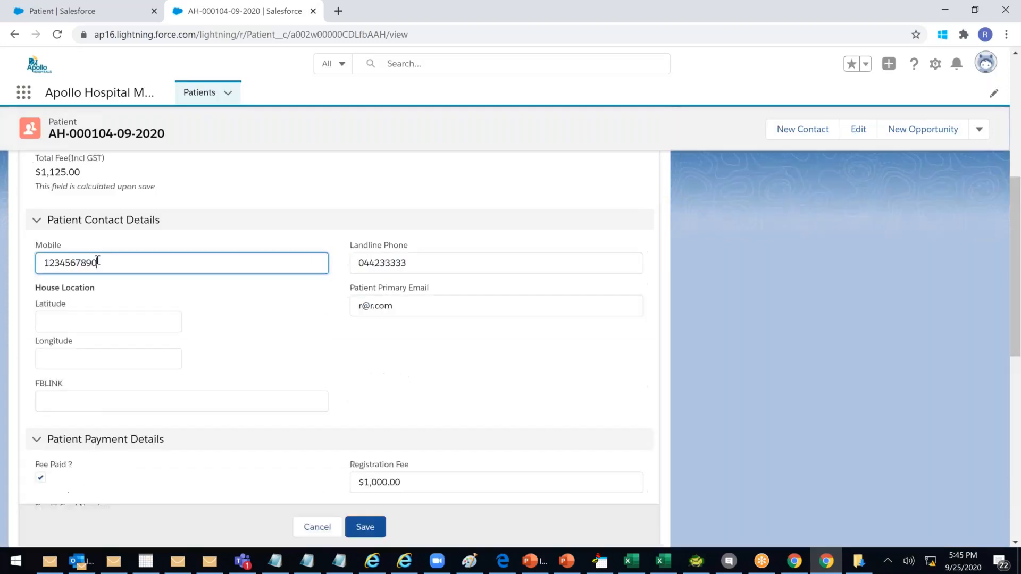
{"action": "key", "text": "BackSpace"}
{"action": "key", "text": "BackSpace"}
{"action": "left_click", "coordinate": [365, 527]}
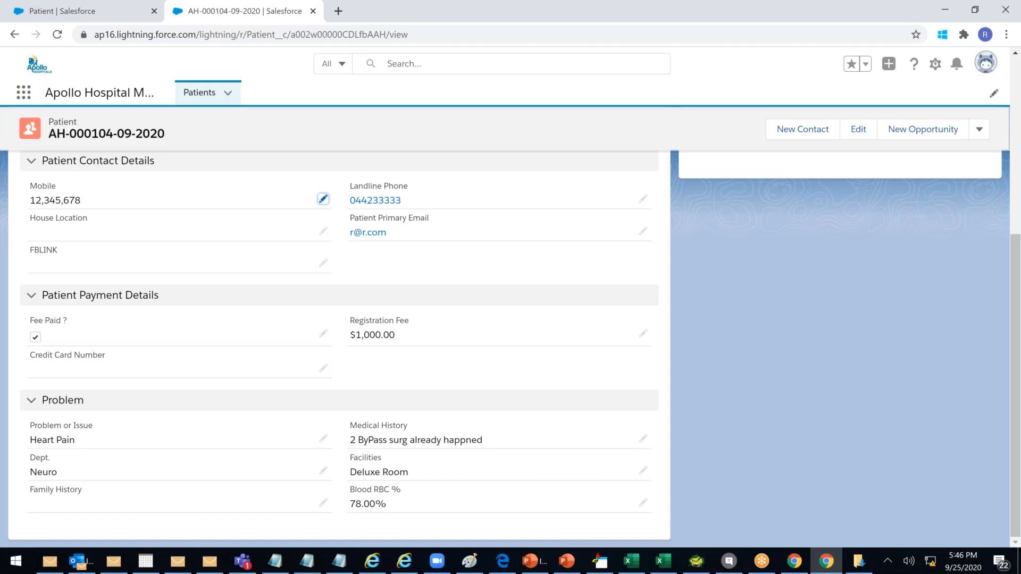
Open the Patient object's Validation Rules and start a new rule
{"action": "left_click", "coordinate": [107, 16]}
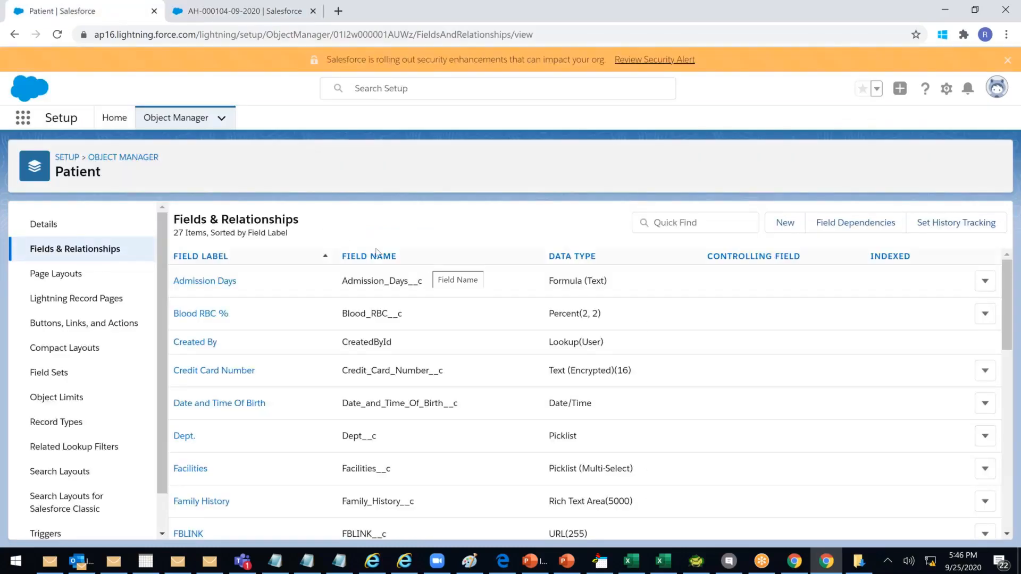
{"action": "scroll", "coordinate": [80, 393], "scroll_direction": "down", "scroll_amount": 2}
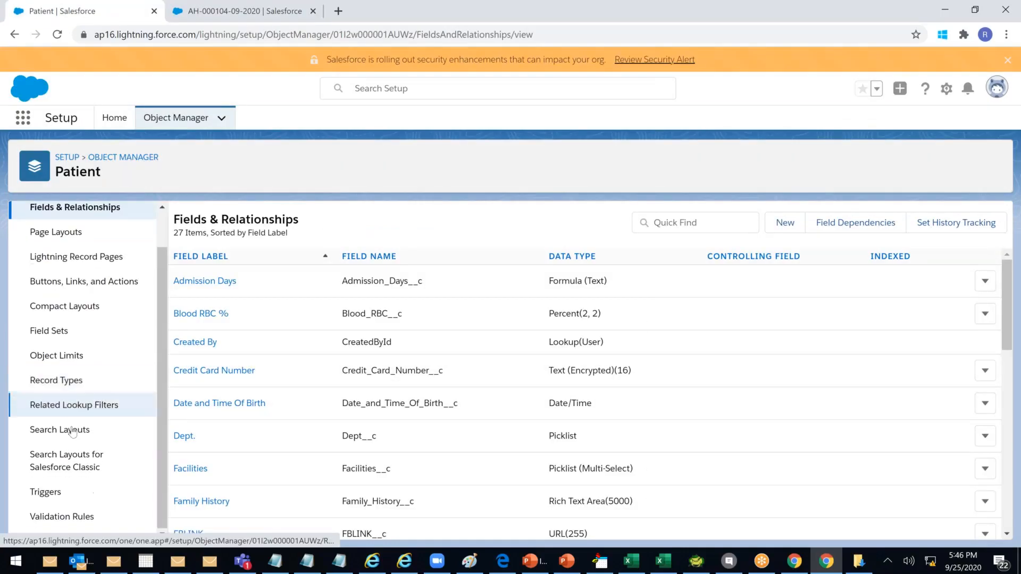
{"action": "left_click", "coordinate": [67, 519]}
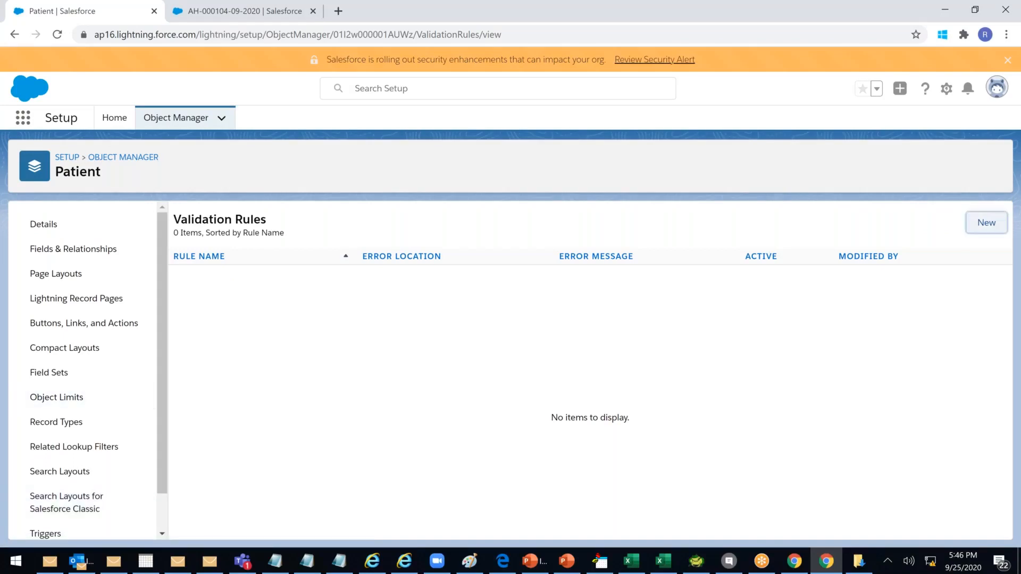
{"action": "left_click", "coordinate": [985, 223]}
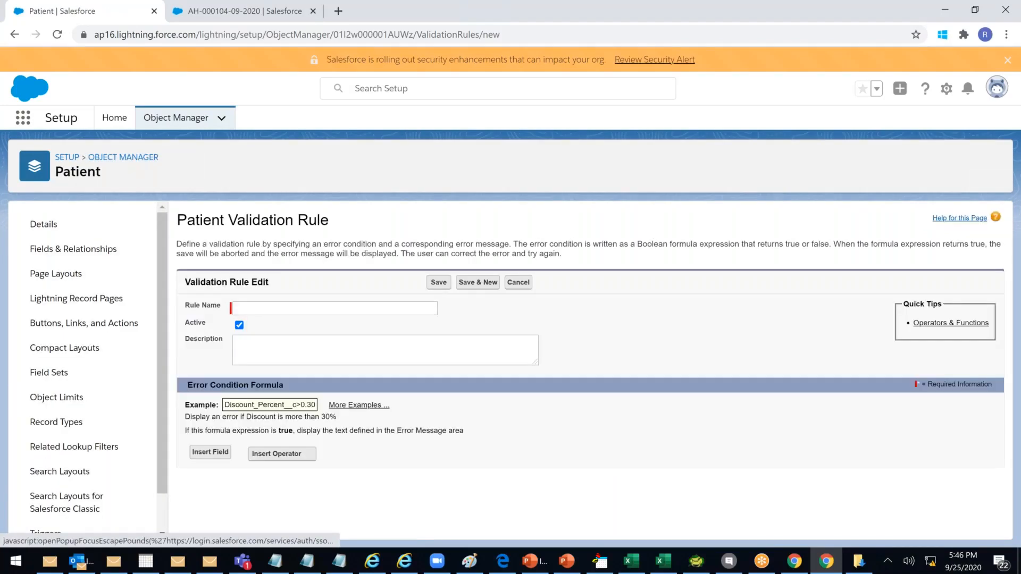
Name the rule Mobile_Check with the description 'tO cHECK mOBILE NUMBER TO 10 Digit'
{"action": "left_click", "coordinate": [311, 309]}
{"action": "type", "text": "Mobile_Check"}
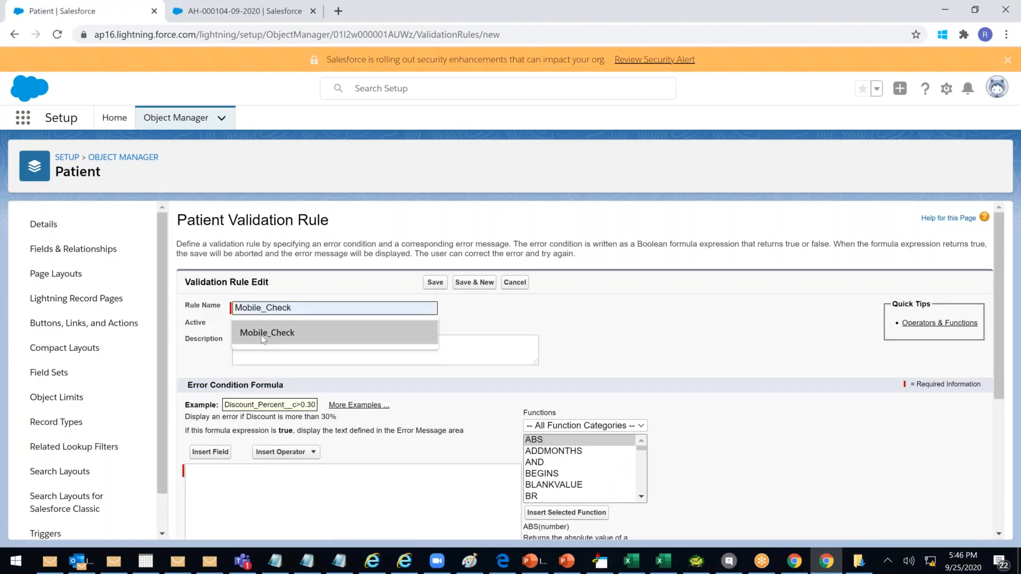
{"action": "left_click", "coordinate": [260, 335]}
{"action": "left_click", "coordinate": [253, 346]}
{"action": "type", "text": "tO cHECK "}
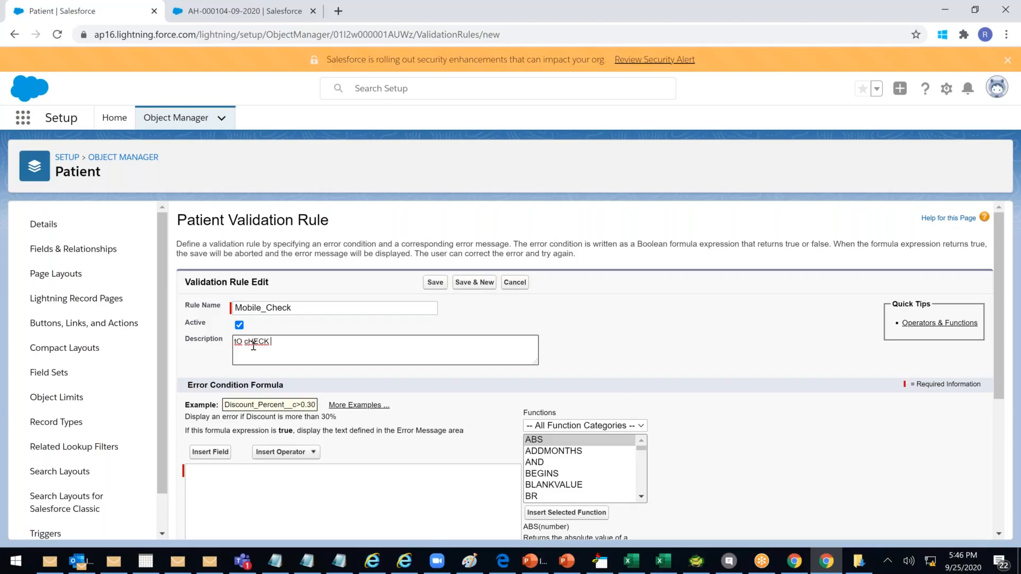
{"action": "type", "text": "mOBILE NUMBER TO 10 Dight"}
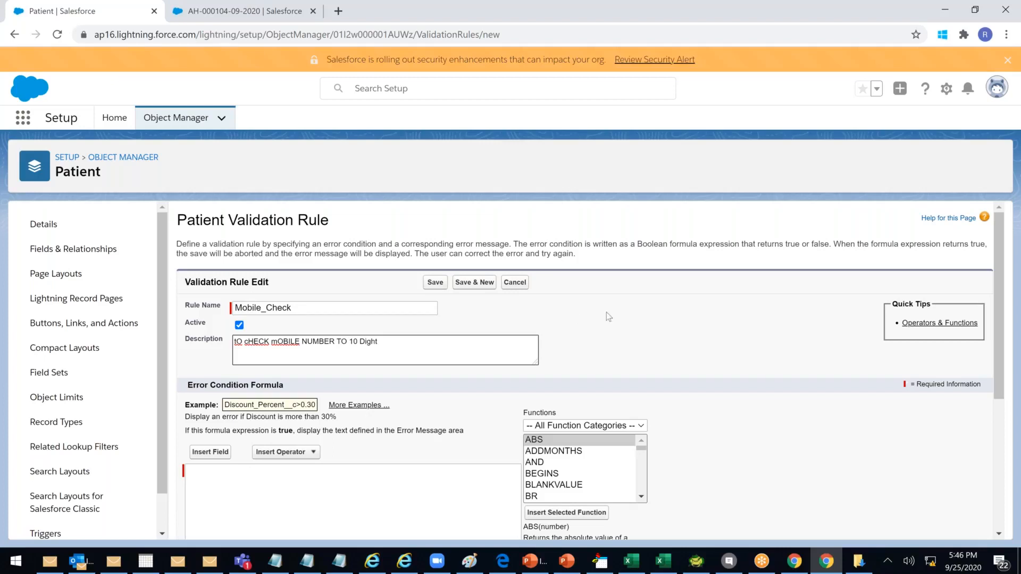
{"action": "key", "text": "BackSpace"}
{"action": "key", "text": "BackSpace"}
{"action": "type", "text": "it"}
{"action": "left_click", "coordinate": [594, 315]}
{"action": "scroll", "coordinate": [594, 316], "scroll_direction": "down", "scroll_amount": 2}
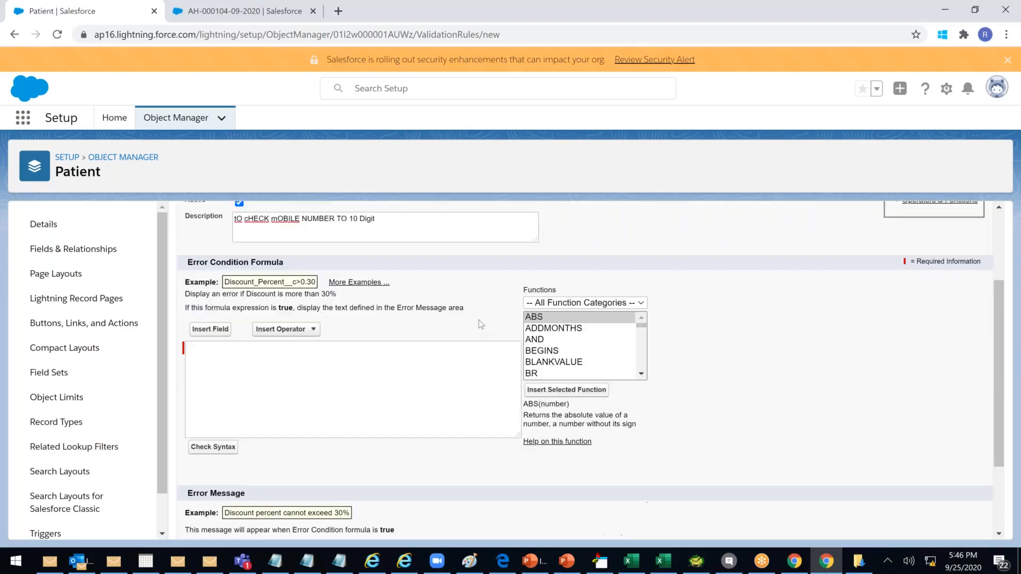
{"action": "left_click", "coordinate": [267, 358]}
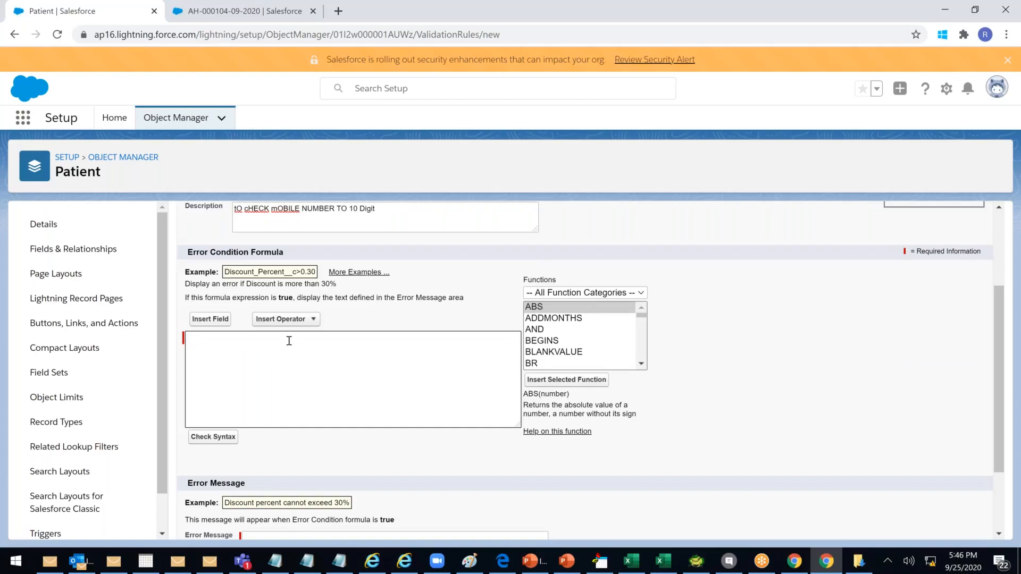
Write the error condition Len(Mobile__c) using the inserted Mobile field, then go to Excel
{"action": "left_click", "coordinate": [297, 321]}
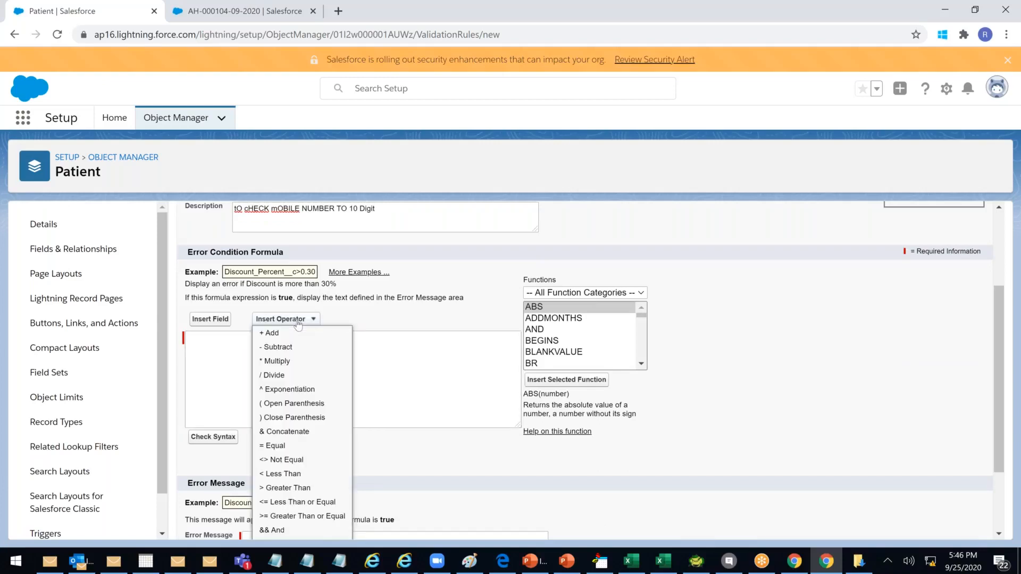
{"action": "left_click", "coordinate": [404, 317]}
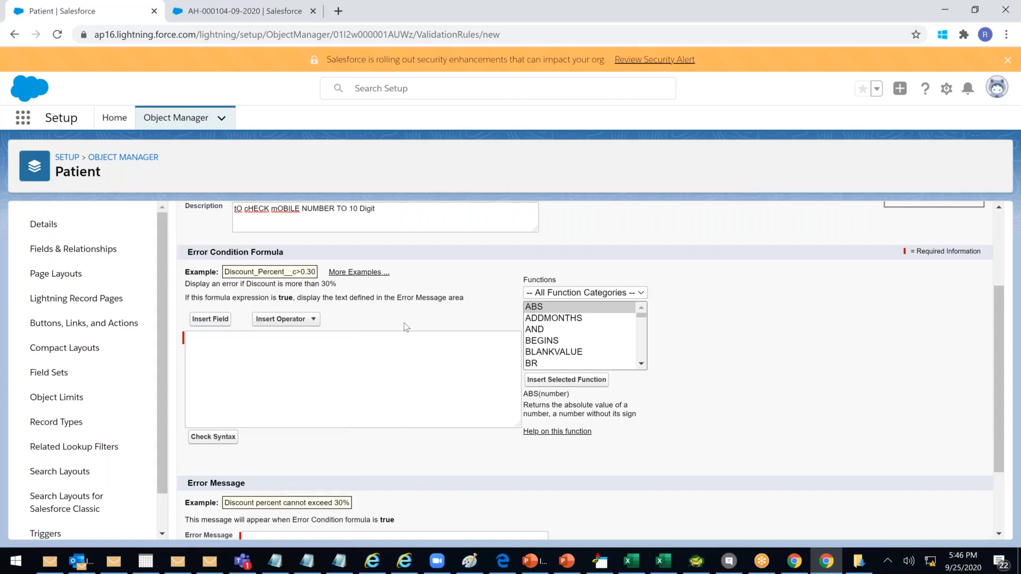
{"action": "left_click", "coordinate": [210, 319]}
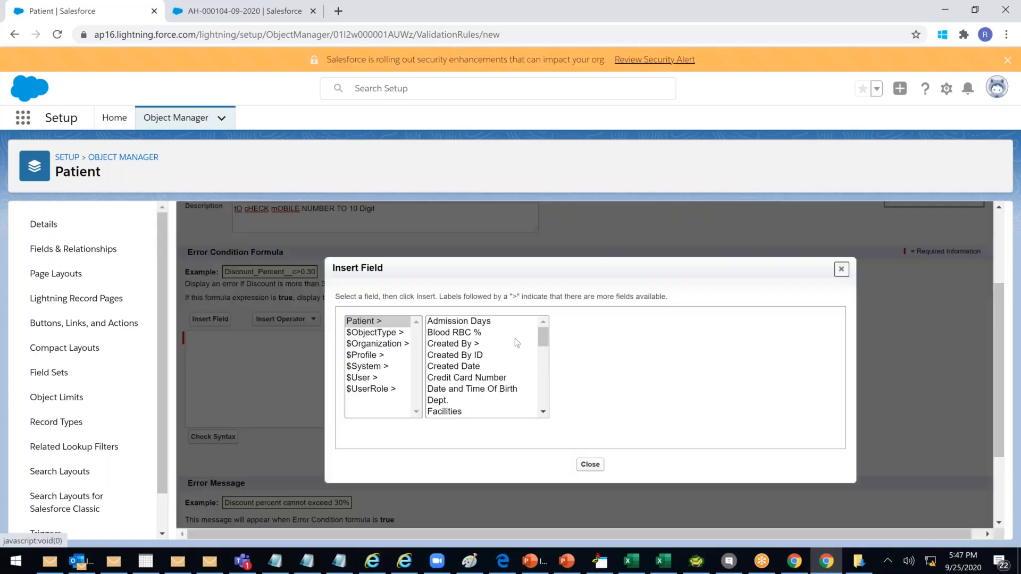
{"action": "left_click_drag", "start_coordinate": [541, 333], "coordinate": [543, 373]}
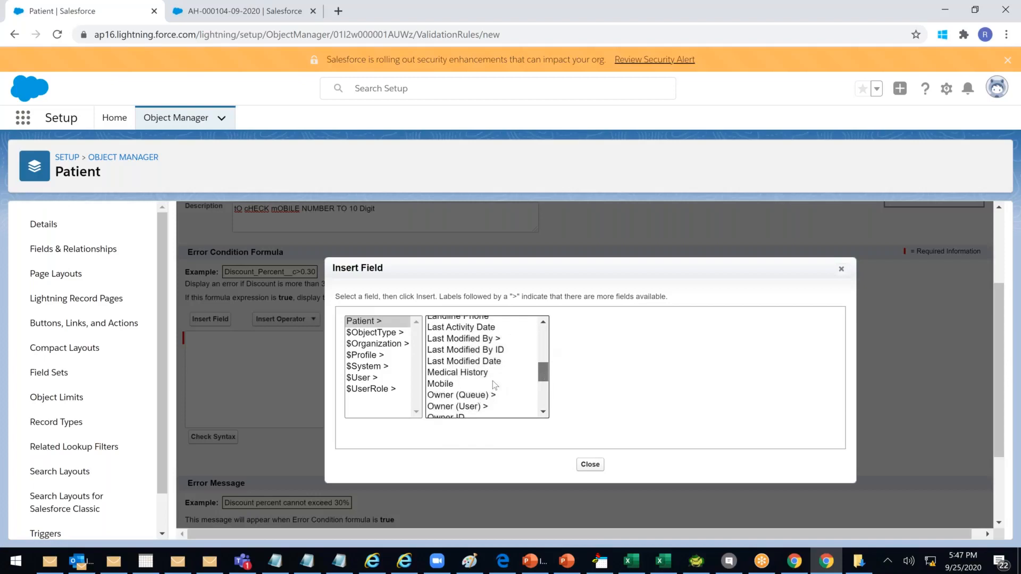
{"action": "left_click", "coordinate": [440, 384]}
{"action": "left_click", "coordinate": [592, 392]}
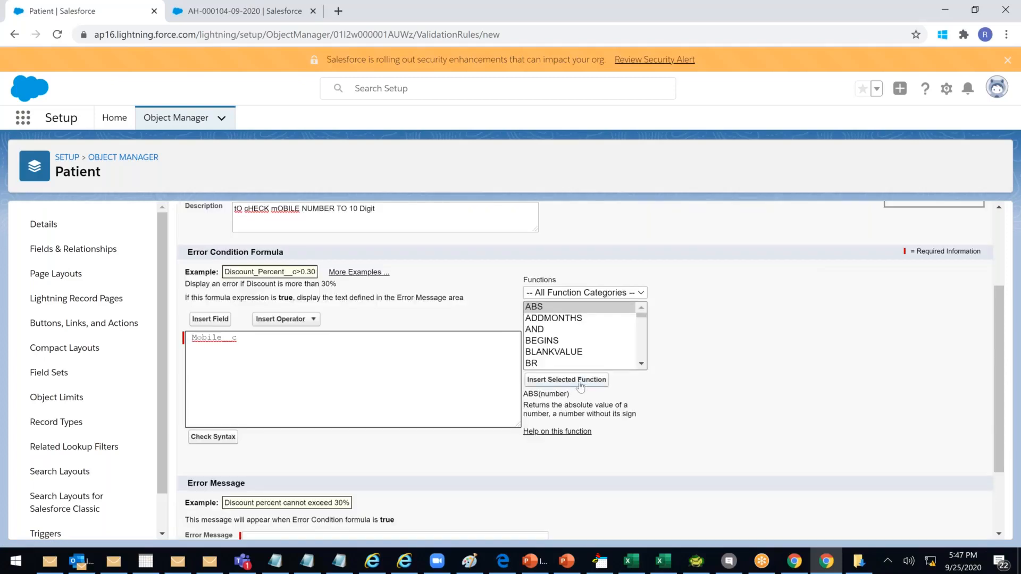
{"action": "type", "text": "Len("}
{"action": "left_click", "coordinate": [312, 338]}
{"action": "type", "text": ")"}
{"action": "left_click", "coordinate": [664, 562]}
Enter 'Rupom' in C1 and the formula =LEN(C1) in D1
{"action": "left_click", "coordinate": [204, 218]}
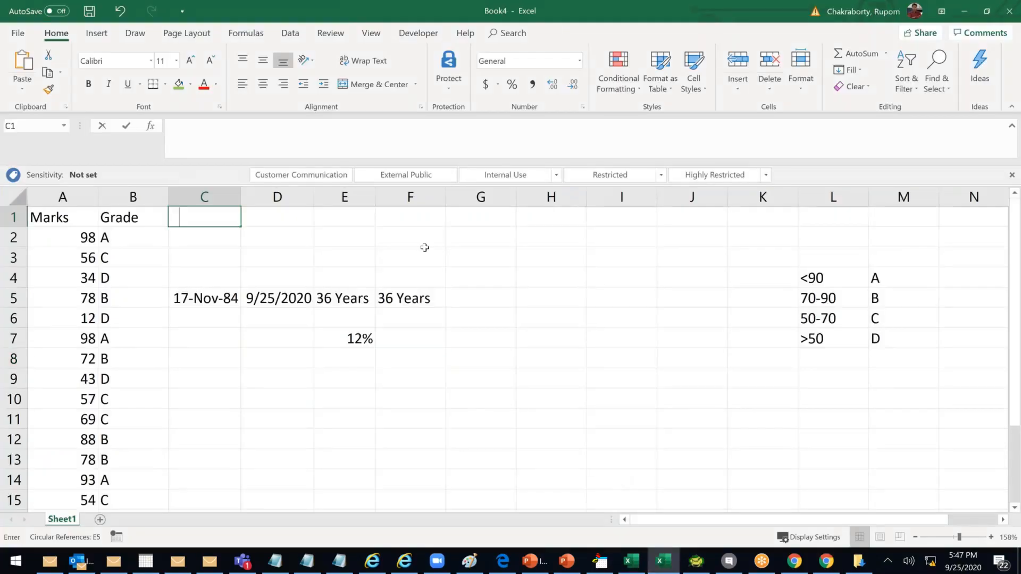
{"action": "type", "text": "Rupom"}
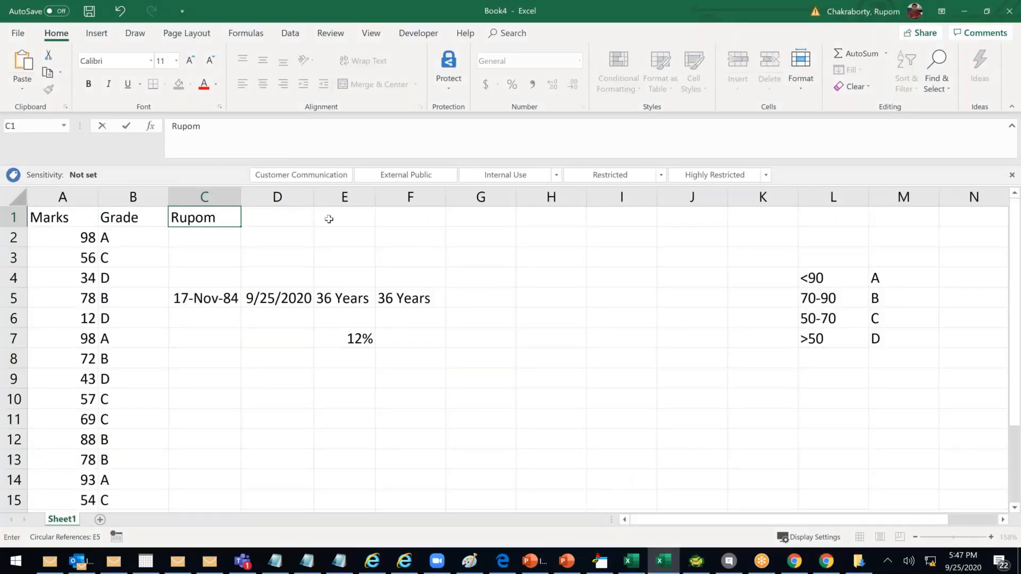
{"action": "left_click", "coordinate": [278, 221]}
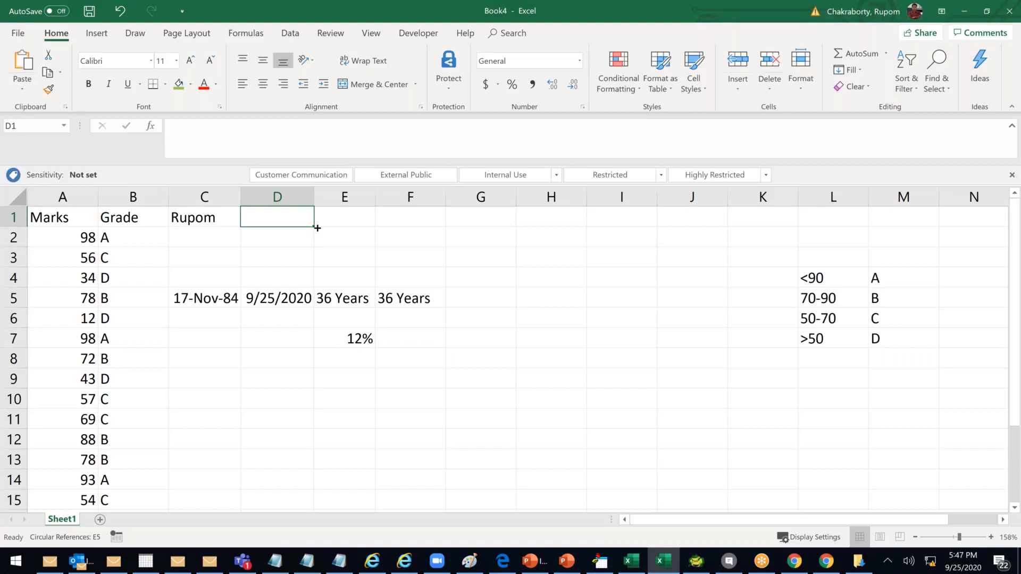
{"action": "type", "text": "="}
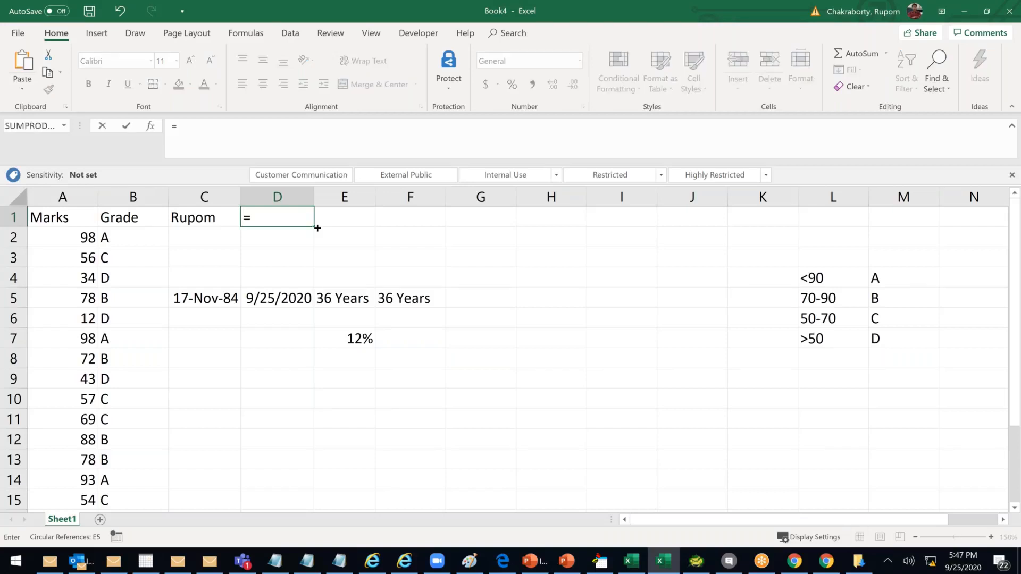
{"action": "type", "text": "len"}
{"action": "key", "text": "Tab"}
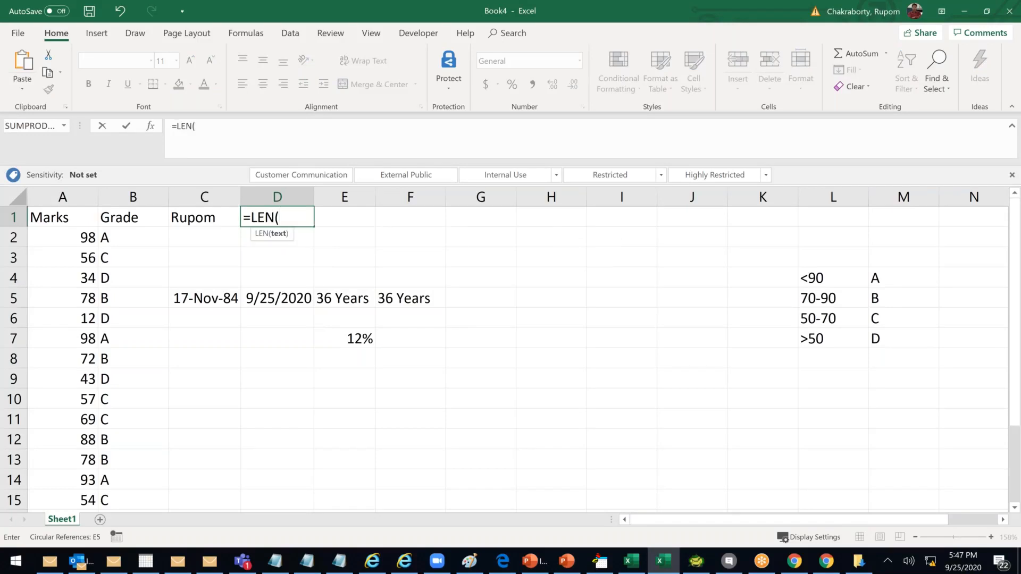
{"action": "left_click", "coordinate": [176, 217]}
{"action": "type", "text": ")"}
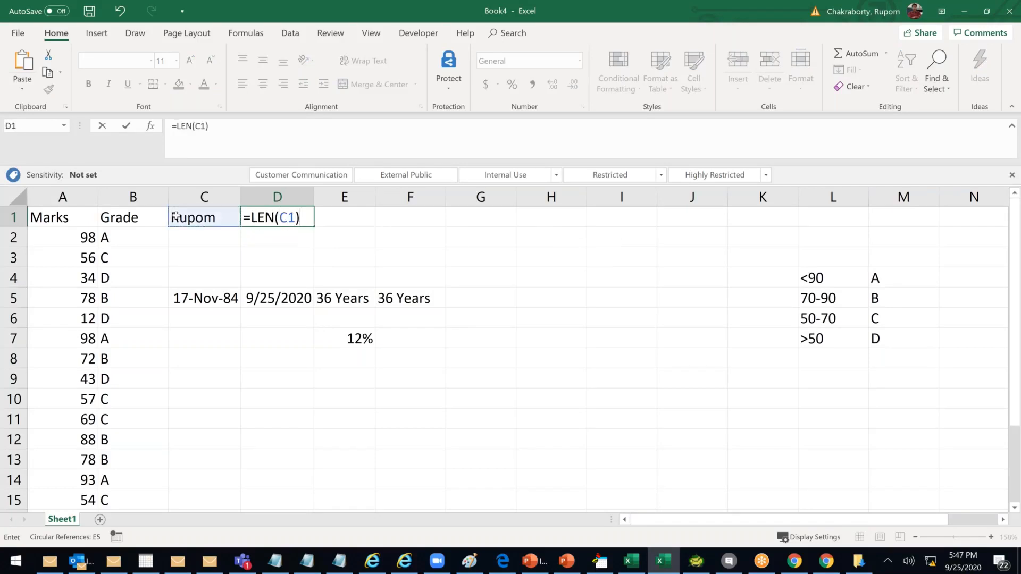
{"action": "key", "text": "Return"}
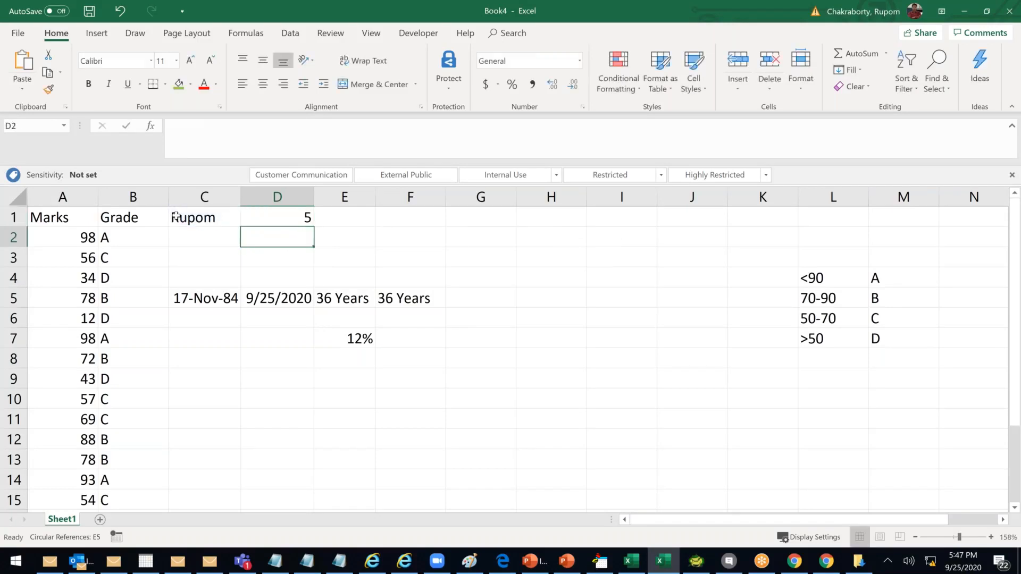
{"action": "double_click", "coordinate": [218, 218]}
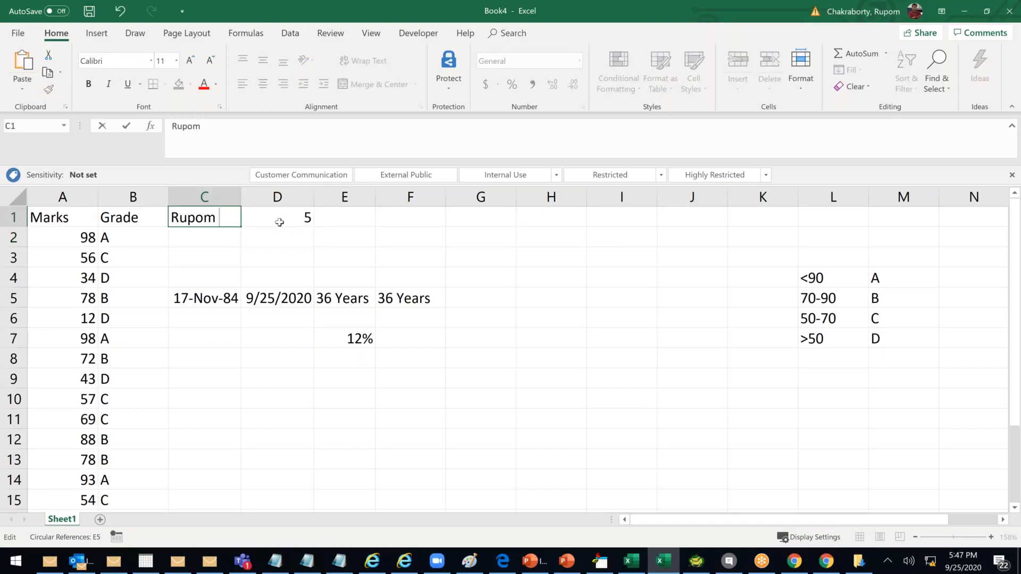
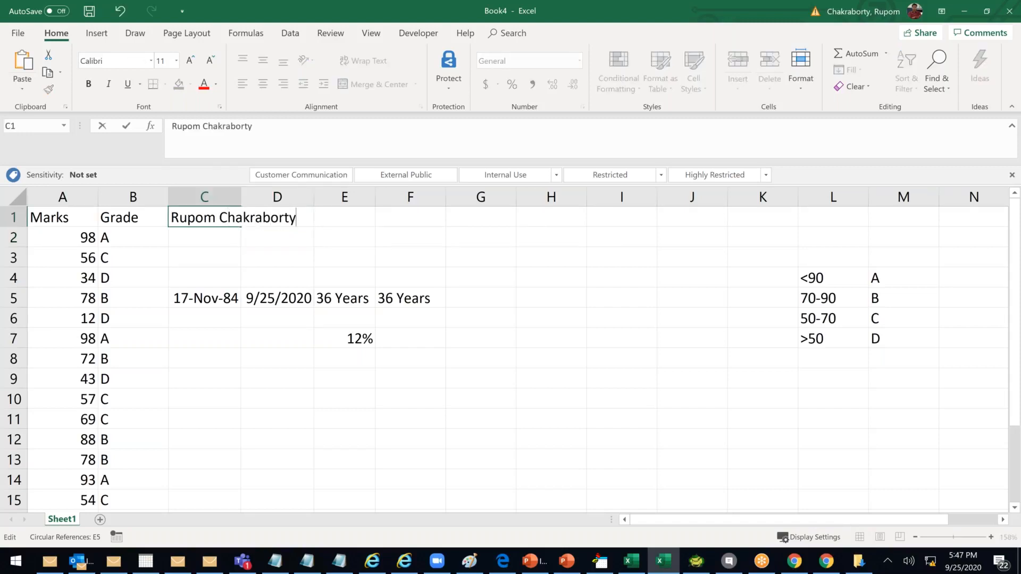
{"action": "key", "text": "Return"}
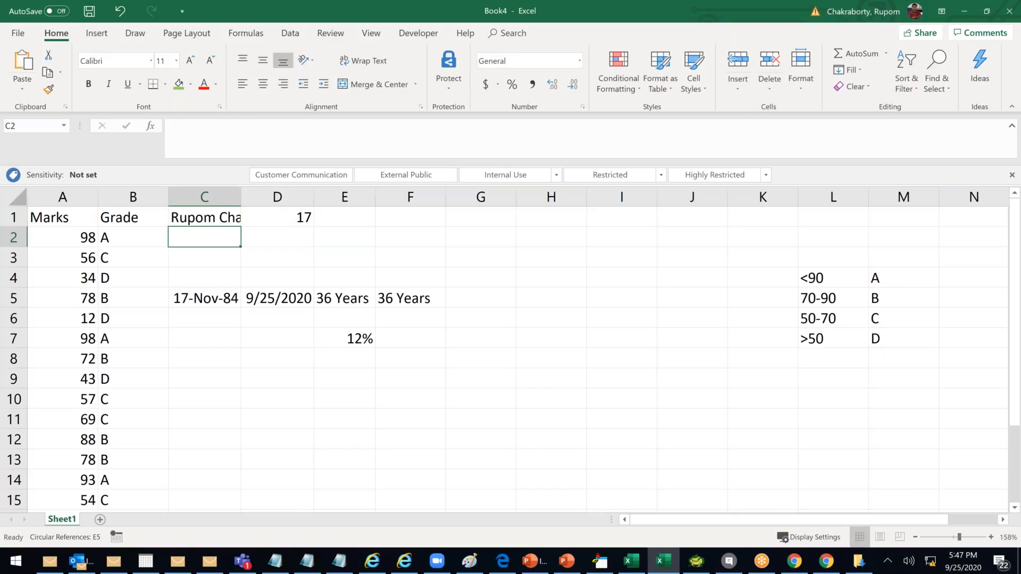
{"action": "double_click", "coordinate": [241, 197]}
{"action": "left_click", "coordinate": [367, 212]}
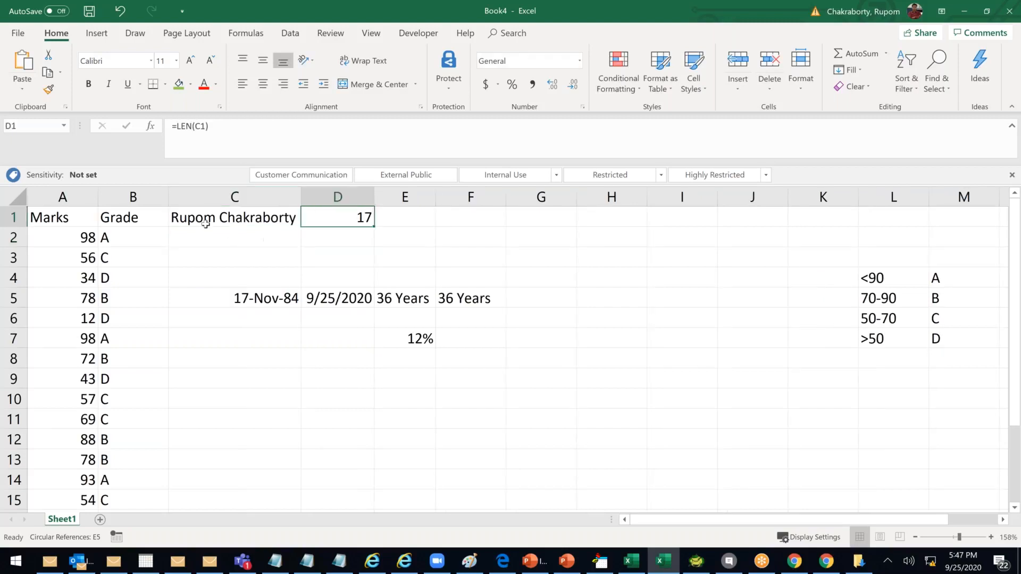
{"action": "left_click", "coordinate": [263, 223]}
{"action": "left_click", "coordinate": [365, 221]}
{"action": "left_click", "coordinate": [248, 37]}
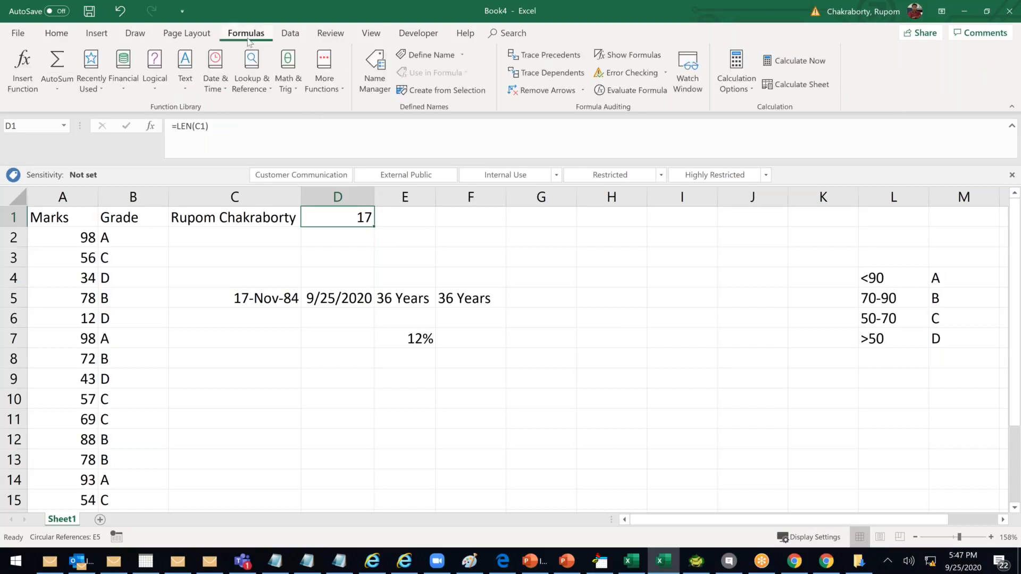
{"action": "left_click", "coordinate": [188, 88]}
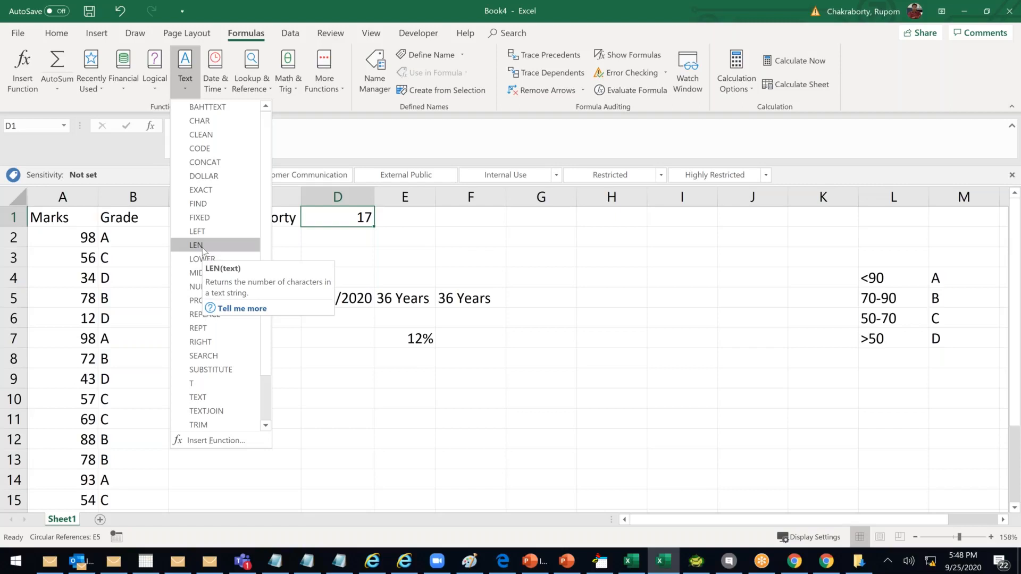
Read LEN's help under Text functions, then run Check Syntax on Len(Mobile__c)
{"action": "left_click", "coordinate": [956, 16]}
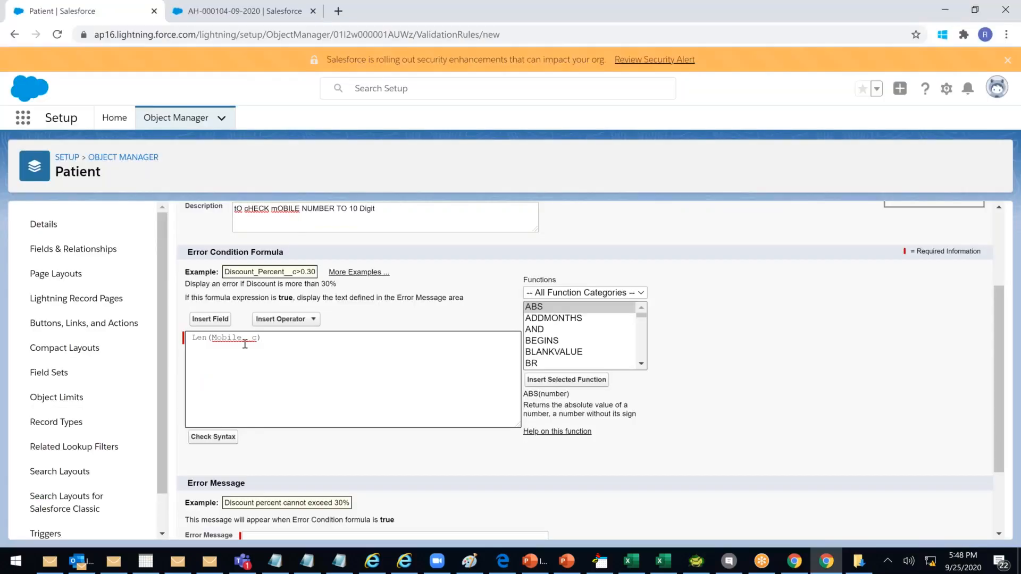
{"action": "left_click", "coordinate": [627, 296]}
{"action": "left_click", "coordinate": [611, 351]}
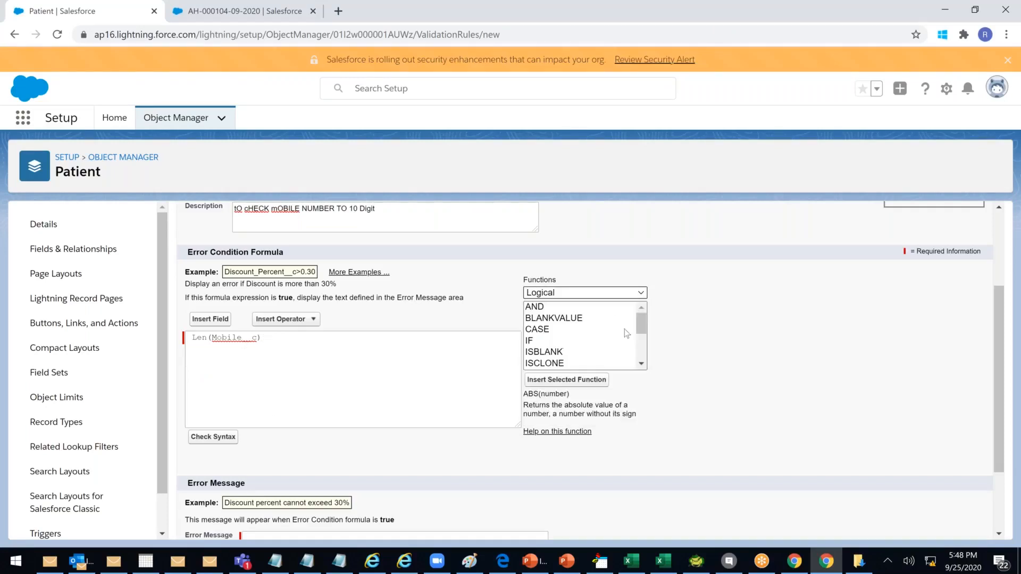
{"action": "left_click_drag", "start_coordinate": [642, 324], "coordinate": [642, 353]}
{"action": "left_click", "coordinate": [606, 296]}
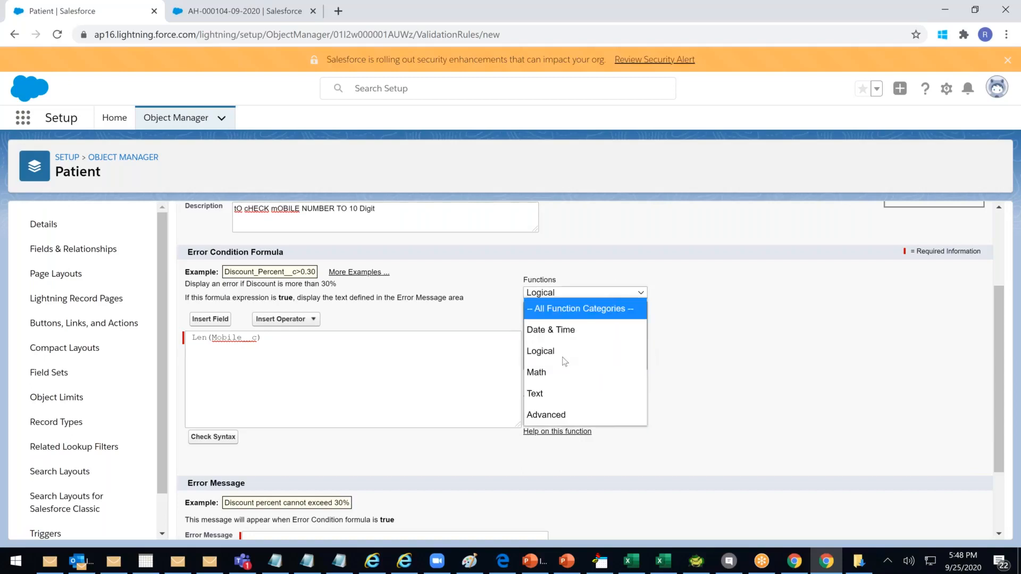
{"action": "left_click", "coordinate": [542, 393]}
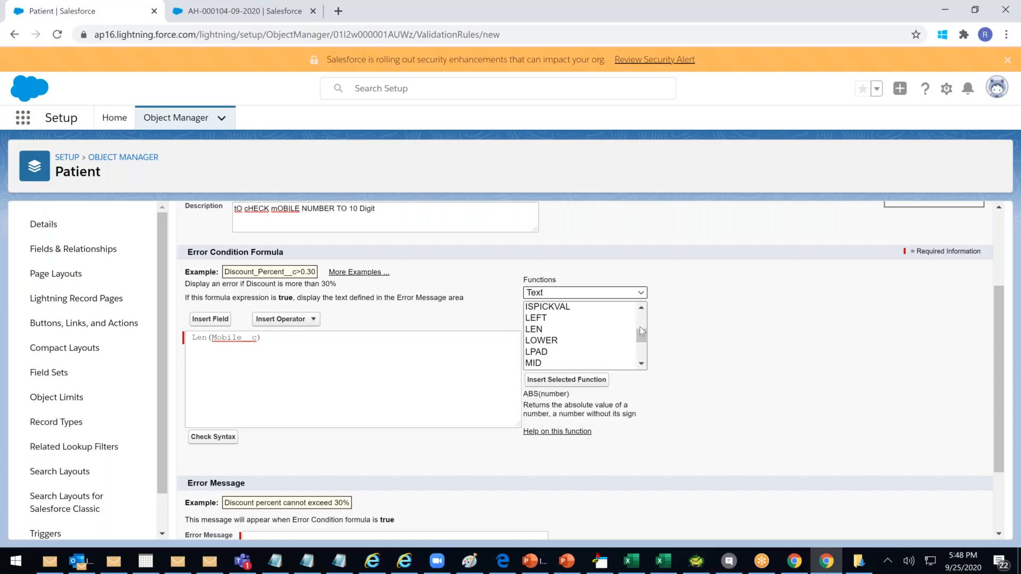
{"action": "left_click", "coordinate": [537, 331]}
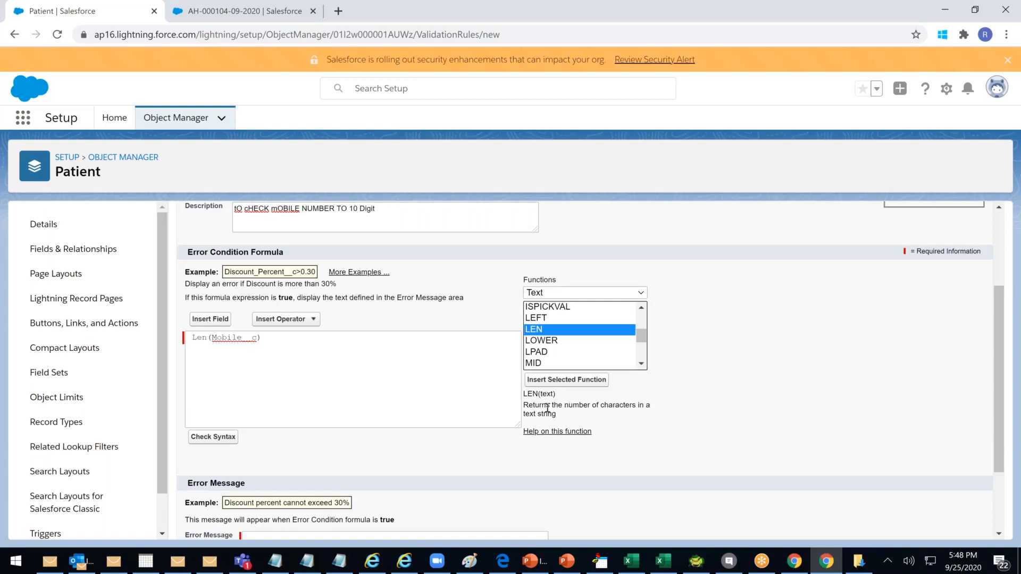
{"action": "left_click", "coordinate": [321, 358]}
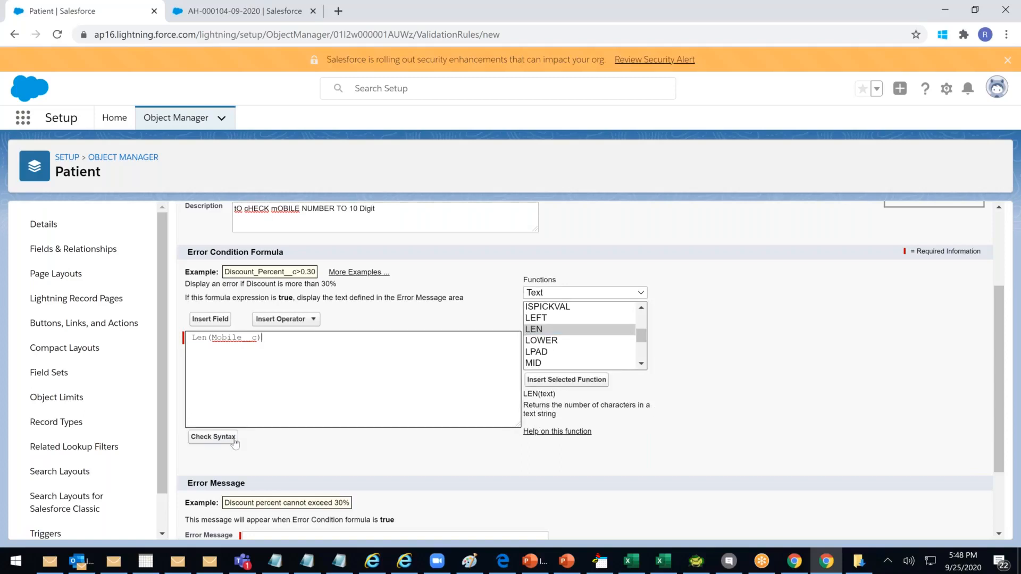
{"action": "left_click", "coordinate": [231, 439]}
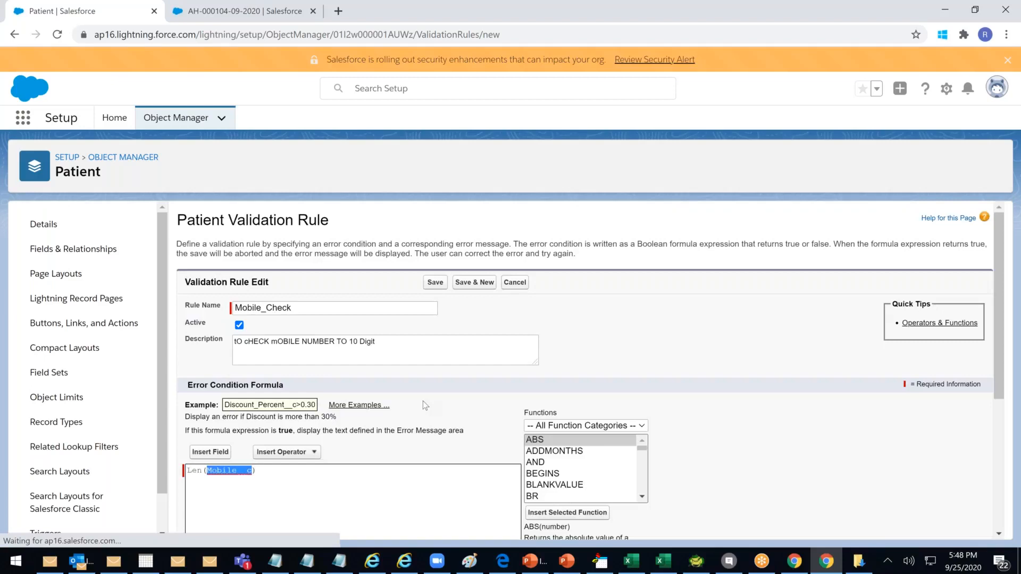
Replace the formula with LEN(TEXT( Mobile__c )) and check its syntax
{"action": "left_click", "coordinate": [217, 244]}
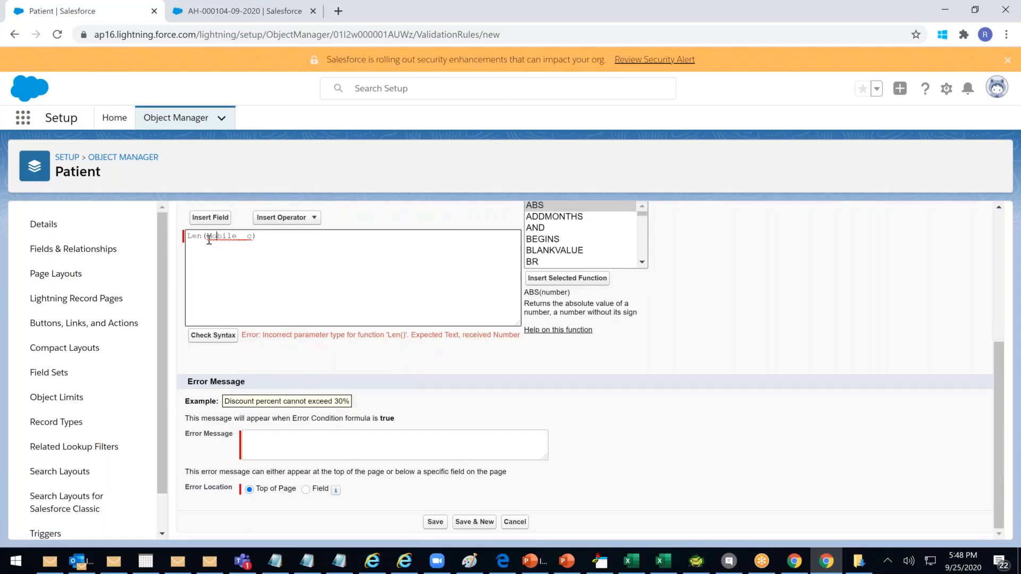
{"action": "left_click_drag", "start_coordinate": [264, 239], "coordinate": [13, 226]}
{"action": "key", "text": "BackSpace"}
{"action": "type", "text": "L"}
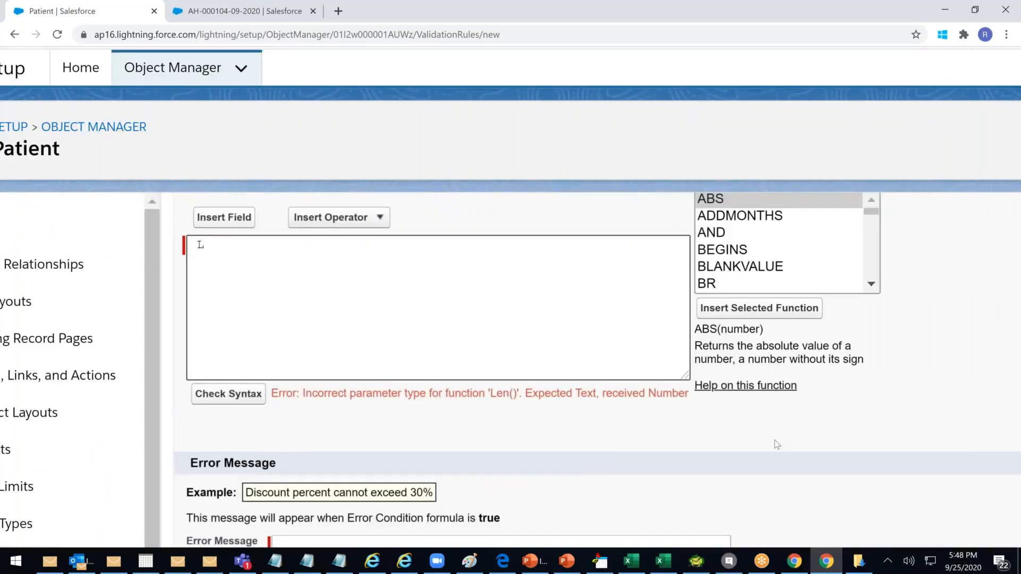
{"action": "type", "text": "EN(TEXT("}
{"action": "key", "text": "BackSpace"}
{"action": "key", "text": "BackSpace"}
{"action": "key", "text": "BackSpace"}
{"action": "key", "text": "BackSpace"}
{"action": "key", "text": "BackSpace"}
{"action": "type", "text": ")"}
{"action": "type", "text": "te"}
{"action": "key", "text": "BackSpace"}
{"action": "key", "text": "BackSpace"}
{"action": "type", "text": "TEXT()"}
{"action": "key", "text": "Left"}
{"action": "left_click", "coordinate": [242, 217]}
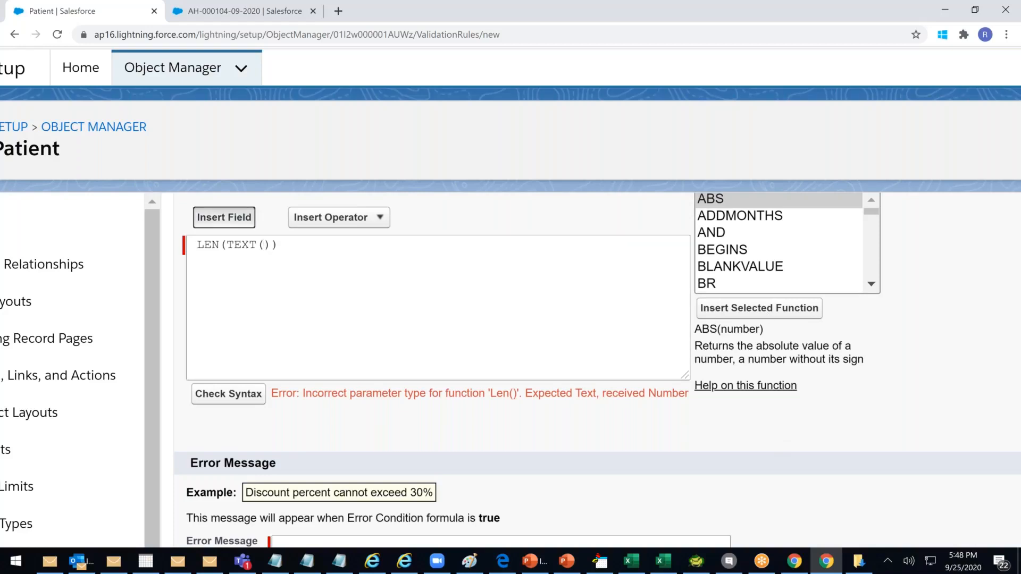
{"action": "left_click_drag", "start_coordinate": [721, 415], "coordinate": [718, 451]}
{"action": "left_click", "coordinate": [567, 491]}
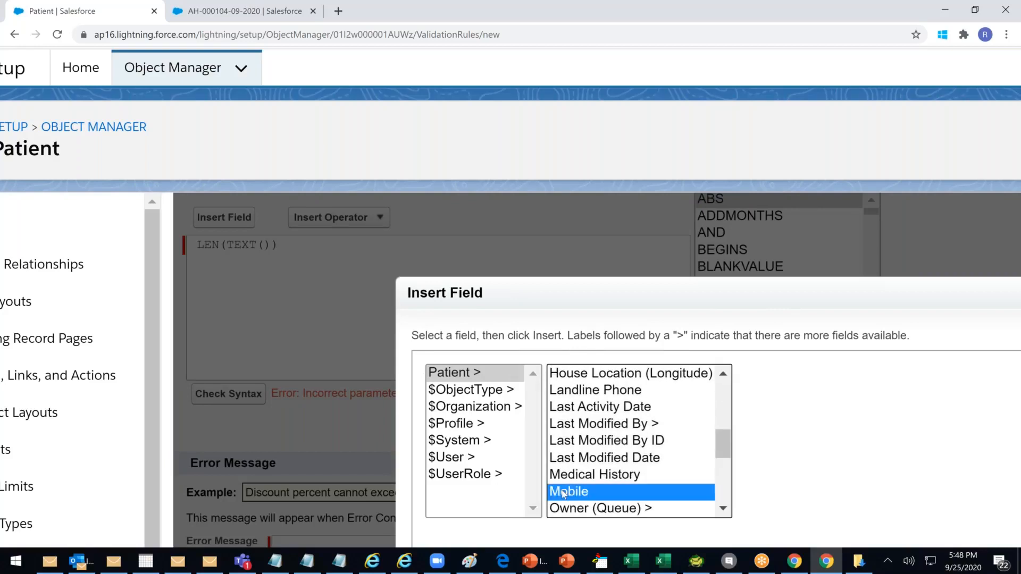
{"action": "left_click", "coordinate": [796, 478]}
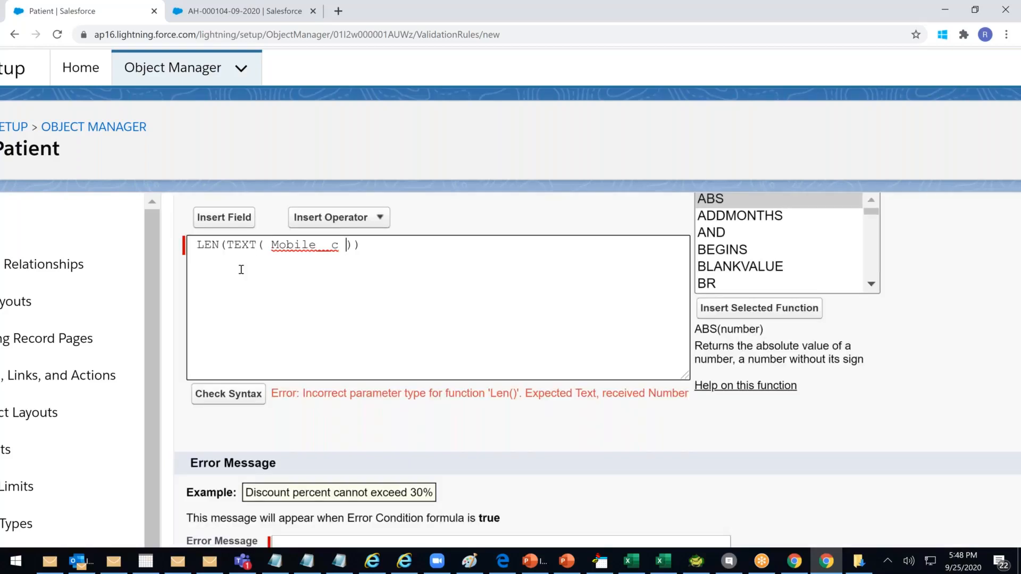
{"action": "left_click", "coordinate": [231, 248]}
{"action": "left_click", "coordinate": [254, 396]}
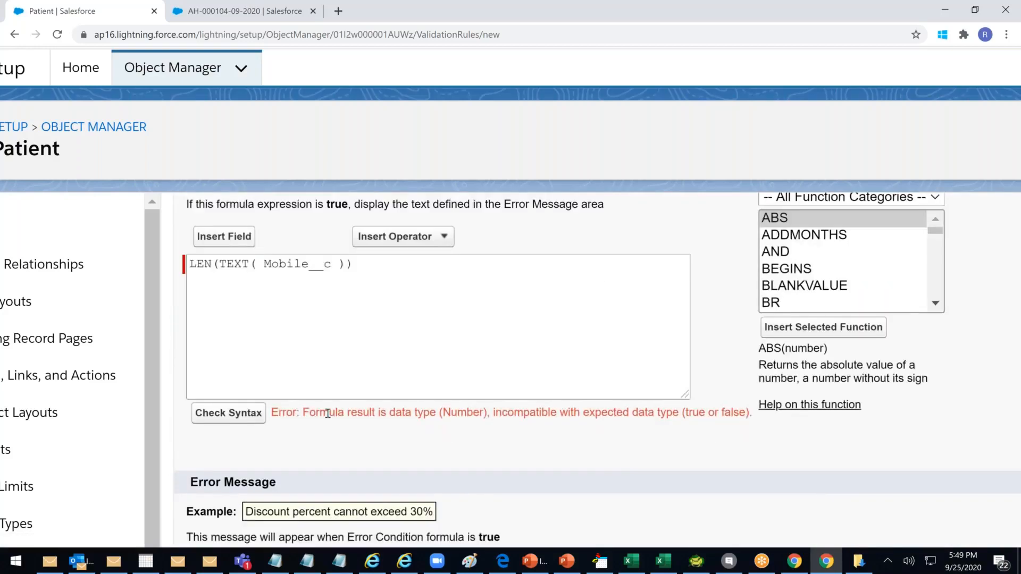
Append the comparison < 10 and confirm the syntax check reports no errors
{"action": "left_click_drag", "start_coordinate": [390, 413], "coordinate": [328, 414]}
{"action": "left_click", "coordinate": [485, 424]}
{"action": "left_click", "coordinate": [372, 322]}
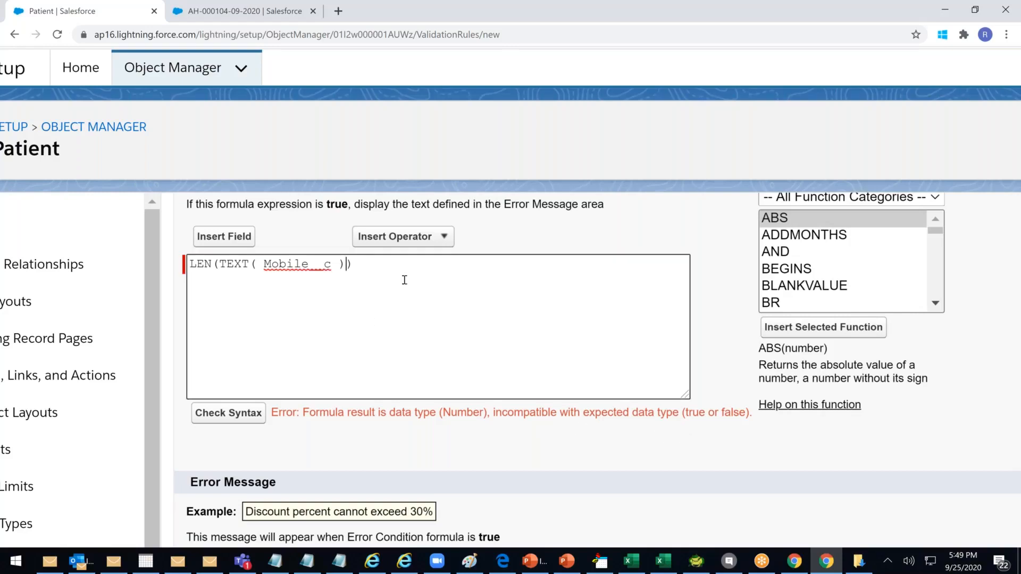
{"action": "left_click_drag", "start_coordinate": [390, 276], "coordinate": [137, 259]}
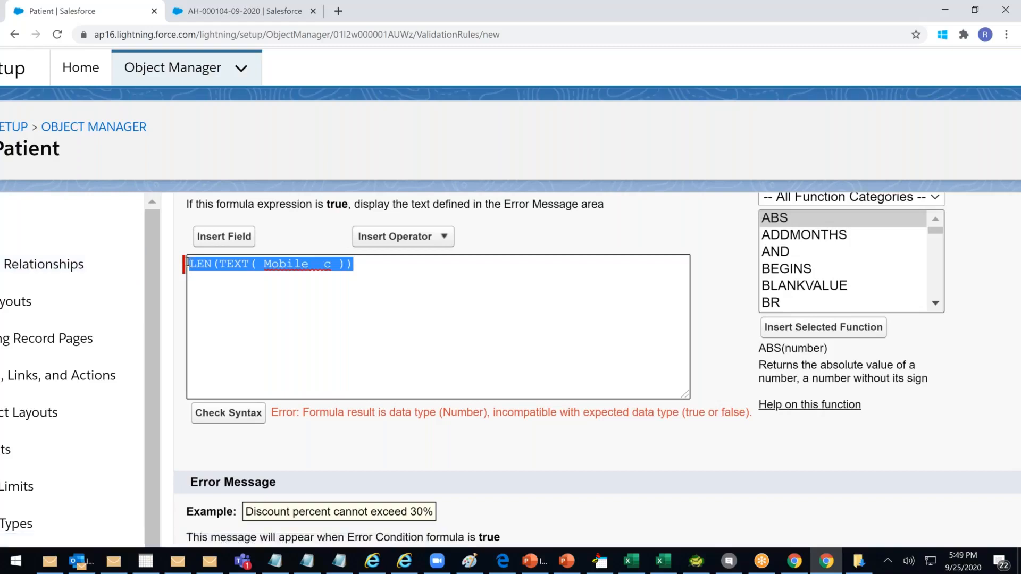
{"action": "left_click", "coordinate": [348, 264]}
{"action": "left_click", "coordinate": [360, 265]}
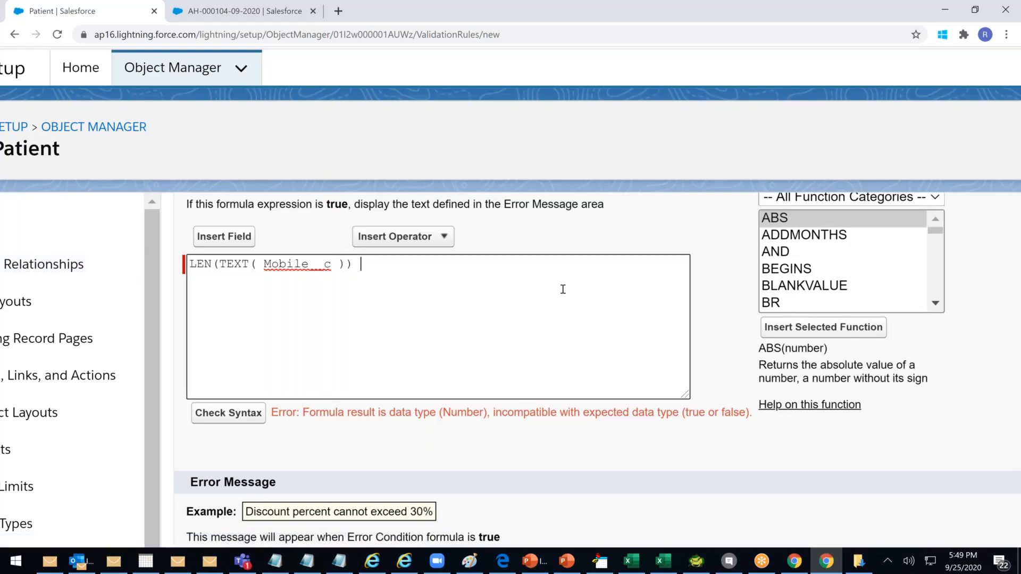
{"action": "type", "text": ">"}
{"action": "type", "text": "10"}
{"action": "key", "text": "BackSpace"}
{"action": "key", "text": "BackSpace"}
{"action": "type", "text": "< 10"}
{"action": "left_click", "coordinate": [226, 414]}
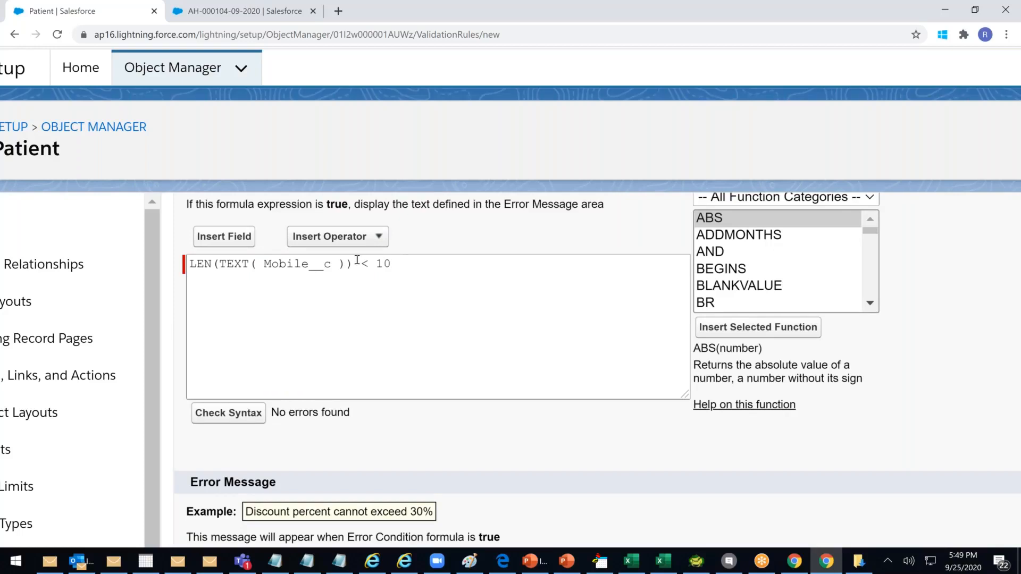
{"action": "key", "text": "ctrl+a"}
{"action": "key", "text": "ctrl+c"}
{"action": "left_click", "coordinate": [436, 268]}
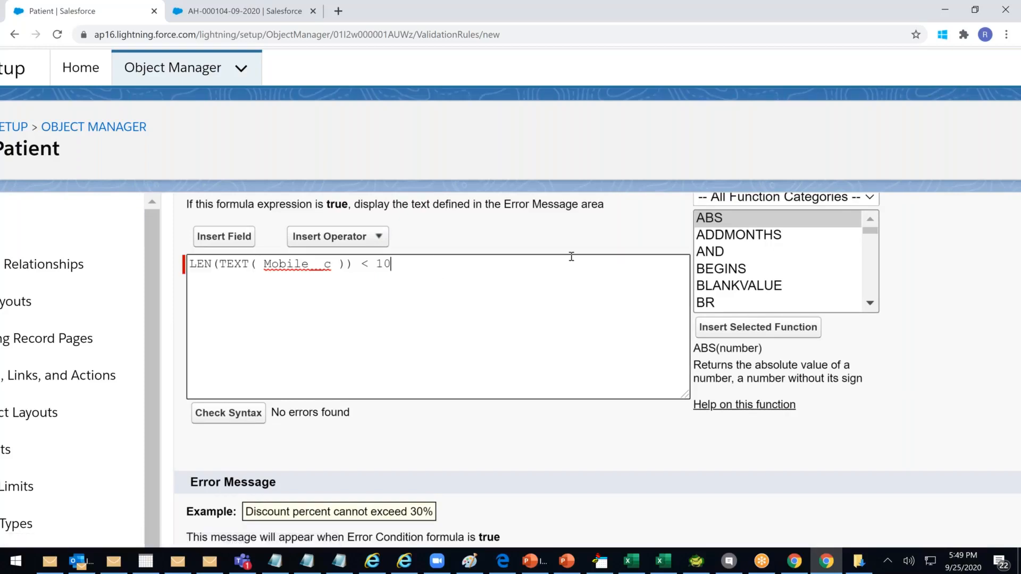
Add a second line AND(LEN(TEXT( Mobile__c )) > 10, LEN(TEXT( Mobile__c )) < 10)
{"action": "key", "text": "Return"}
{"action": "key", "text": "Return"}
{"action": "type", "text": "AND()"}
{"action": "key", "text": "Left"}
{"action": "key", "text": "ctrl+v"}
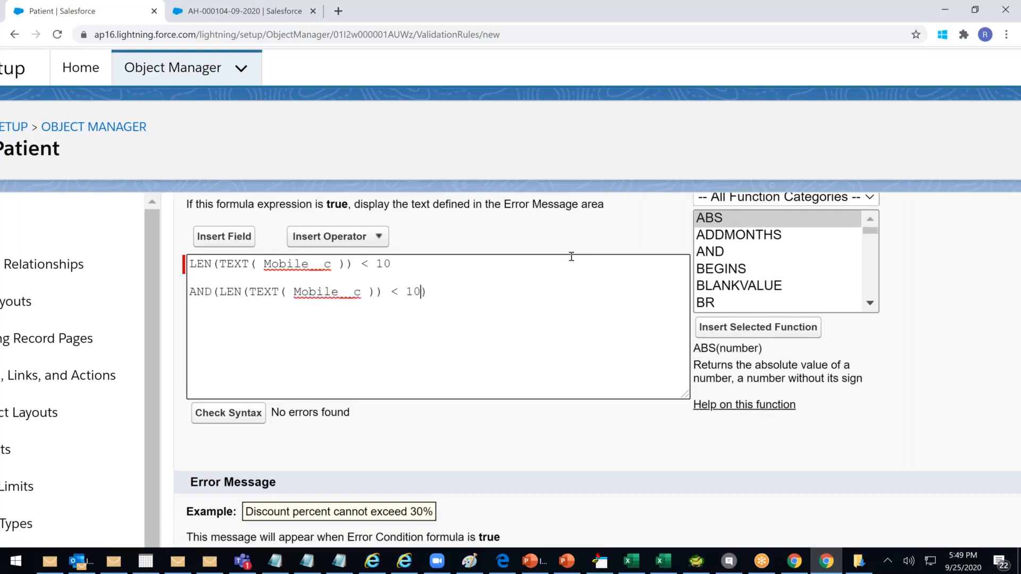
{"action": "type", "text": ","}
{"action": "key", "text": "ctrl+v"}
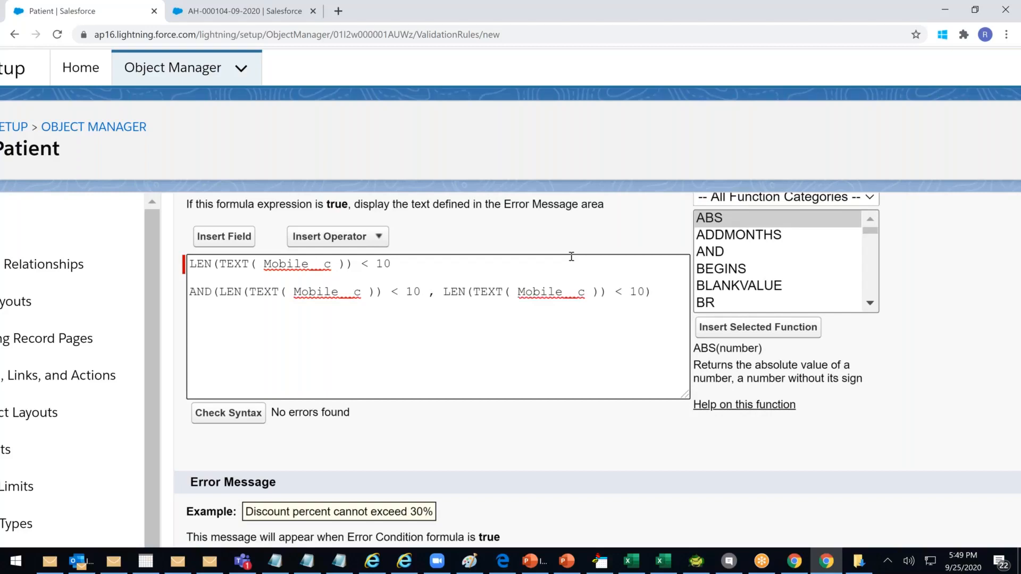
{"action": "left_click", "coordinate": [397, 292]}
{"action": "key", "text": "BackSpace"}
{"action": "type", "text": ">"}
{"action": "left_click", "coordinate": [449, 293]}
{"action": "left_click", "coordinate": [472, 304]}
{"action": "left_click", "coordinate": [406, 292]}
{"action": "left_click", "coordinate": [628, 294]}
Select the whole AND(...) line and delete it from the formula
{"action": "left_click", "coordinate": [331, 291]}
{"action": "left_click", "coordinate": [620, 299], "text": "shift"}
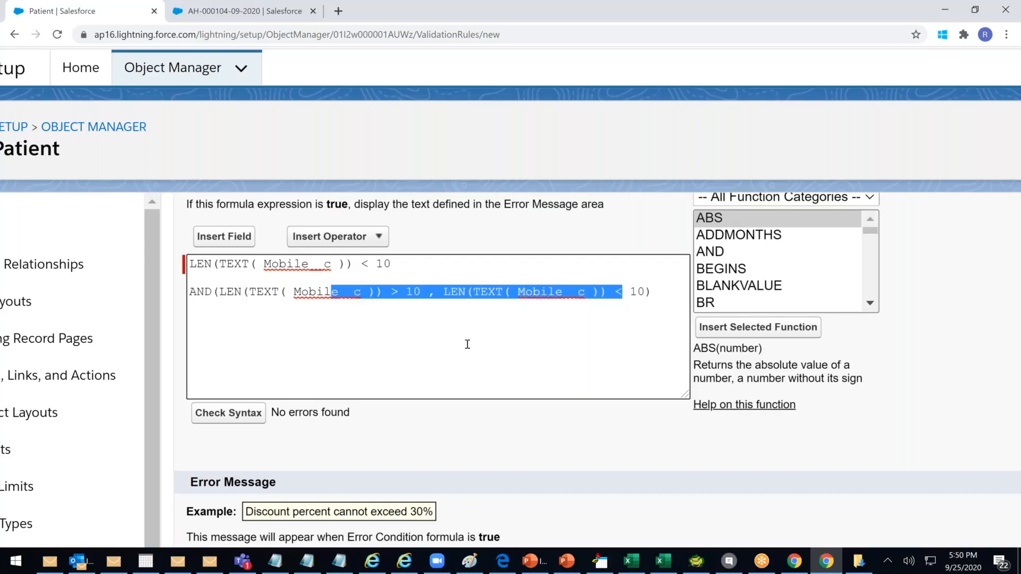
{"action": "left_click", "coordinate": [222, 293]}
{"action": "left_click", "coordinate": [256, 294]}
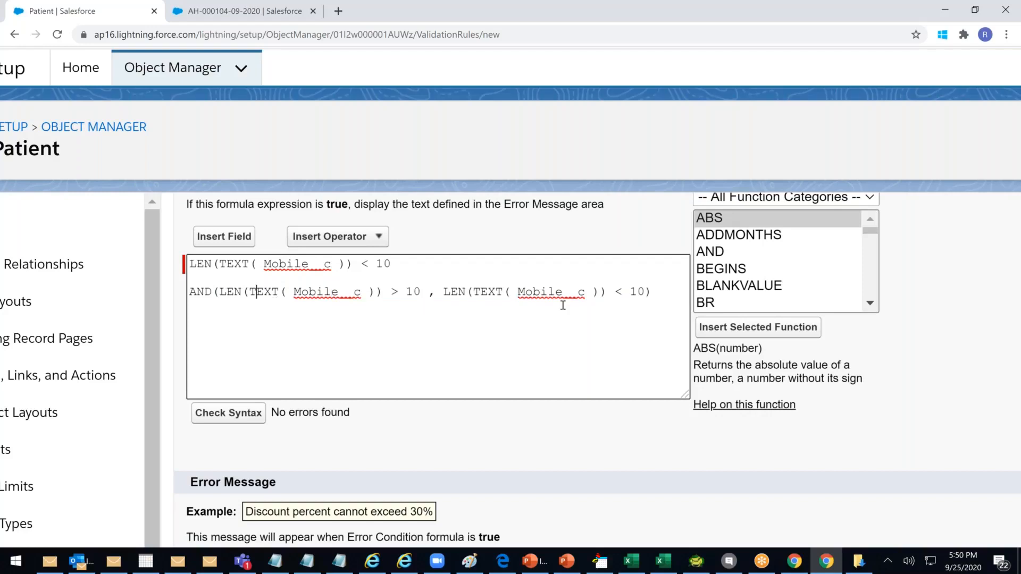
{"action": "left_click_drag", "start_coordinate": [420, 291], "coordinate": [248, 291]}
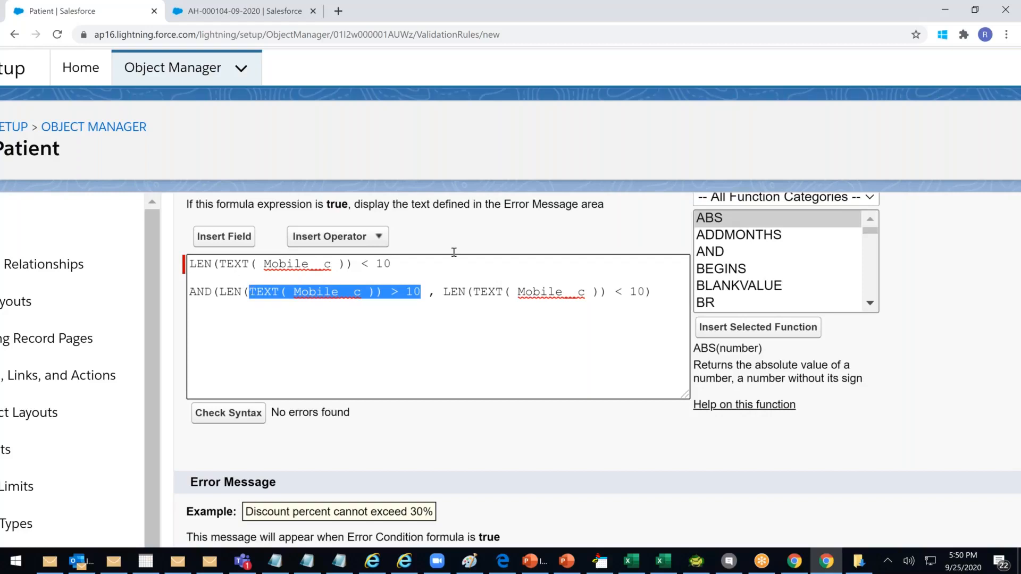
{"action": "triple_click", "coordinate": [229, 264]}
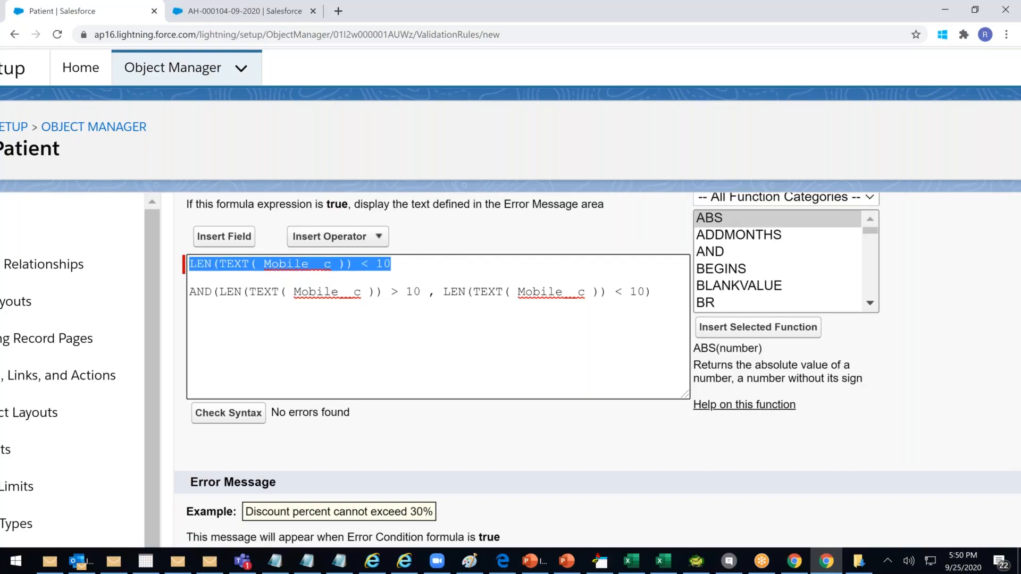
{"action": "left_click", "coordinate": [655, 292]}
{"action": "key", "text": "shift+Home"}
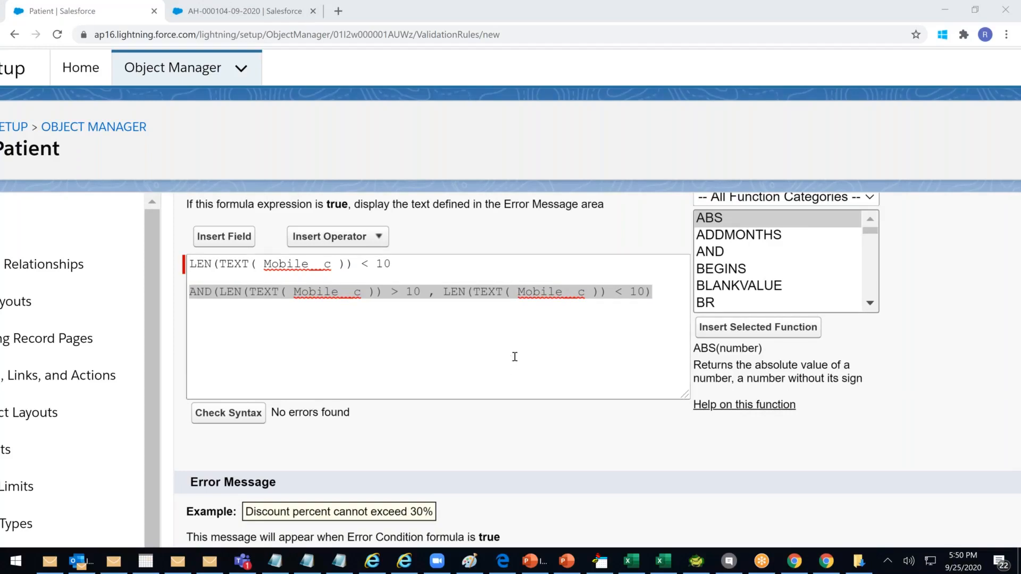
{"action": "left_click", "coordinate": [607, 328]}
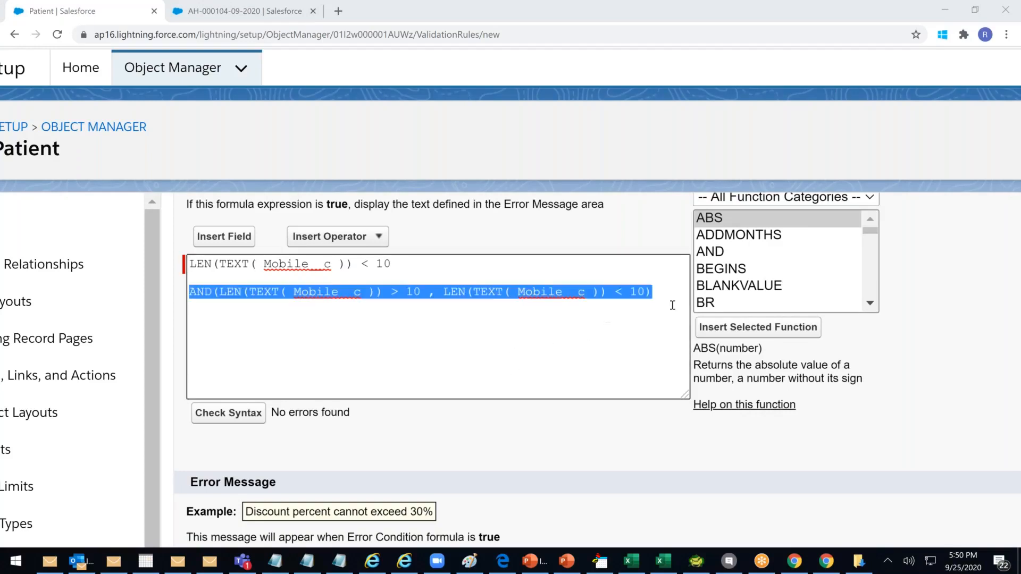
{"action": "left_click_drag", "start_coordinate": [663, 292], "coordinate": [49, 291]}
{"action": "key", "text": "BackSpace"}
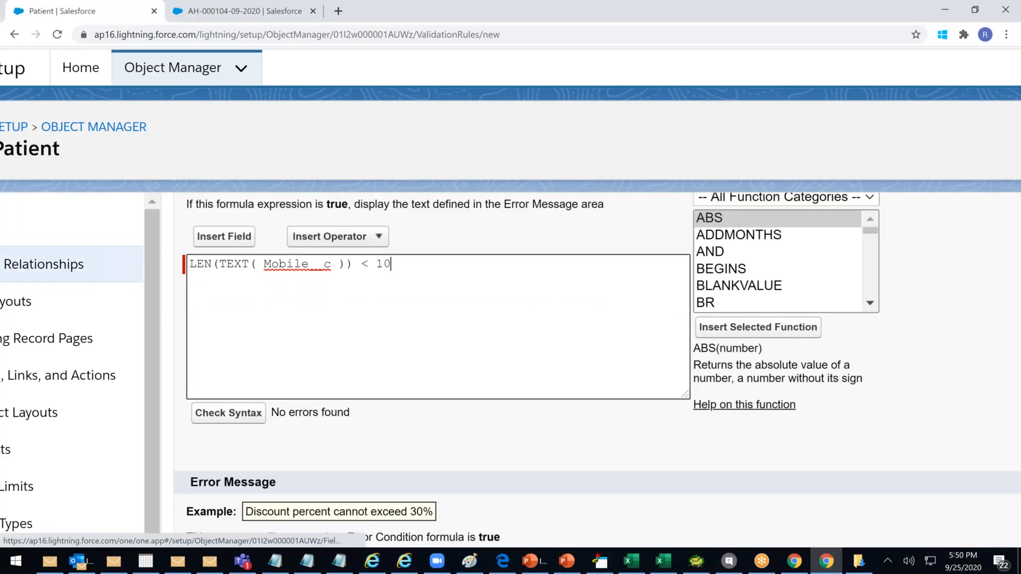
Review the Mobile_Check formula, leaving the caret after its 10-digit limit
{"action": "scroll", "coordinate": [234, 308], "scroll_direction": "up", "scroll_amount": 2}
{"action": "left_click_drag", "start_coordinate": [200, 396], "coordinate": [274, 400]}
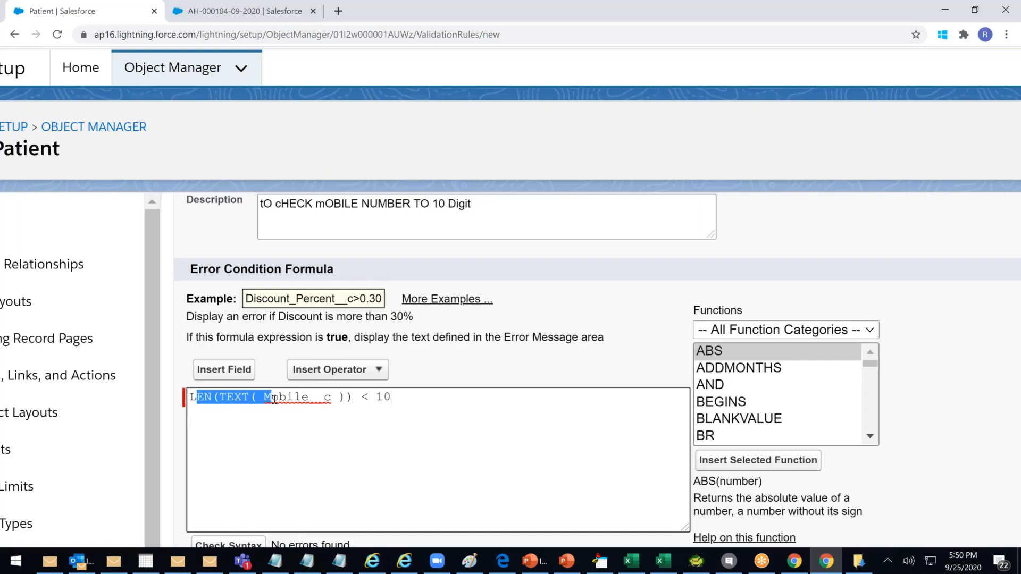
{"action": "left_click", "coordinate": [260, 433]}
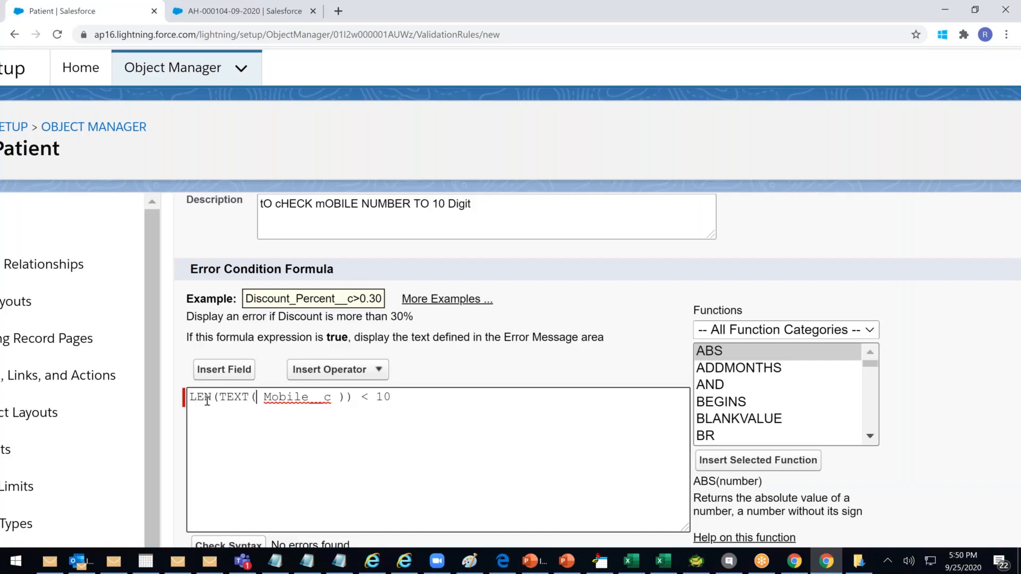
{"action": "left_click_drag", "start_coordinate": [204, 398], "coordinate": [320, 407]}
{"action": "left_click", "coordinate": [403, 409]}
Write the error message 'Mobile Number cannot be Less or Great than 10 Digit', plus 'Incorrect Mobile Number -'
{"action": "scroll", "coordinate": [403, 408], "scroll_direction": "down", "scroll_amount": 3}
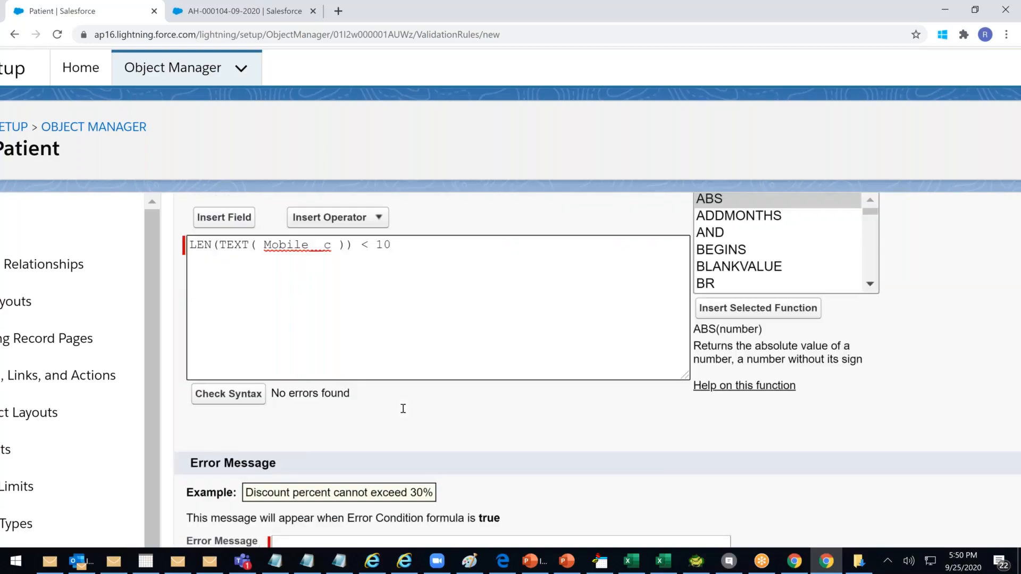
{"action": "scroll", "coordinate": [398, 409], "scroll_direction": "down", "scroll_amount": 1}
{"action": "scroll", "coordinate": [393, 411], "scroll_direction": "down", "scroll_amount": 2}
{"action": "left_click", "coordinate": [320, 420]}
{"action": "type", "text": "Mobl"}
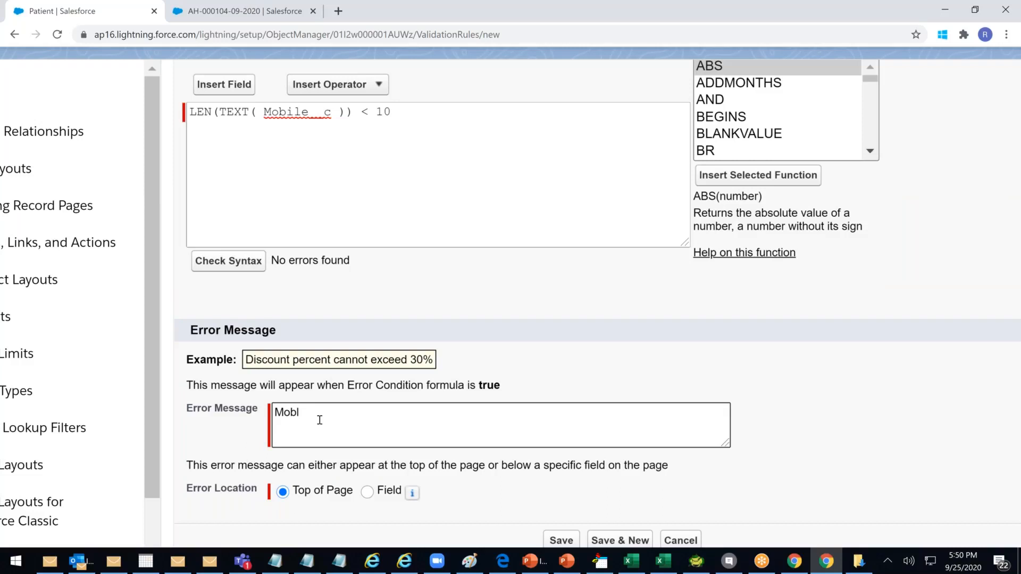
{"action": "type", "text": "ie"}
{"action": "key", "text": "BackSpace"}
{"action": "key", "text": "BackSpace"}
{"action": "key", "text": "BackSpace"}
{"action": "key", "text": "BackSpace"}
{"action": "key", "text": "BackSpace"}
{"action": "type", "text": "bile Number cannot be Lesnn"}
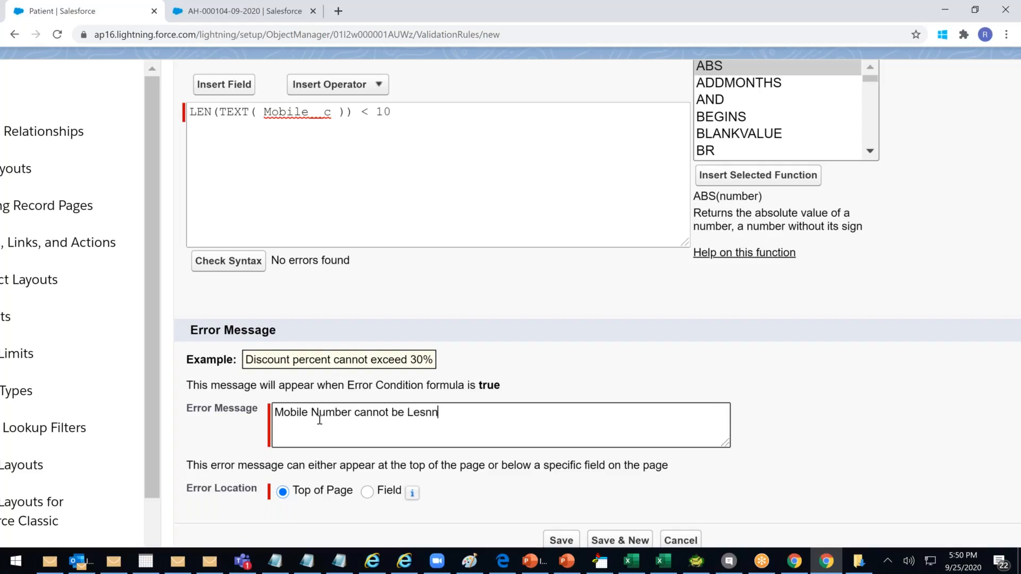
{"action": "key", "text": "BackSpace"}
{"action": "key", "text": "BackSpace"}
{"action": "type", "text": "s or Great than 10 Di"}
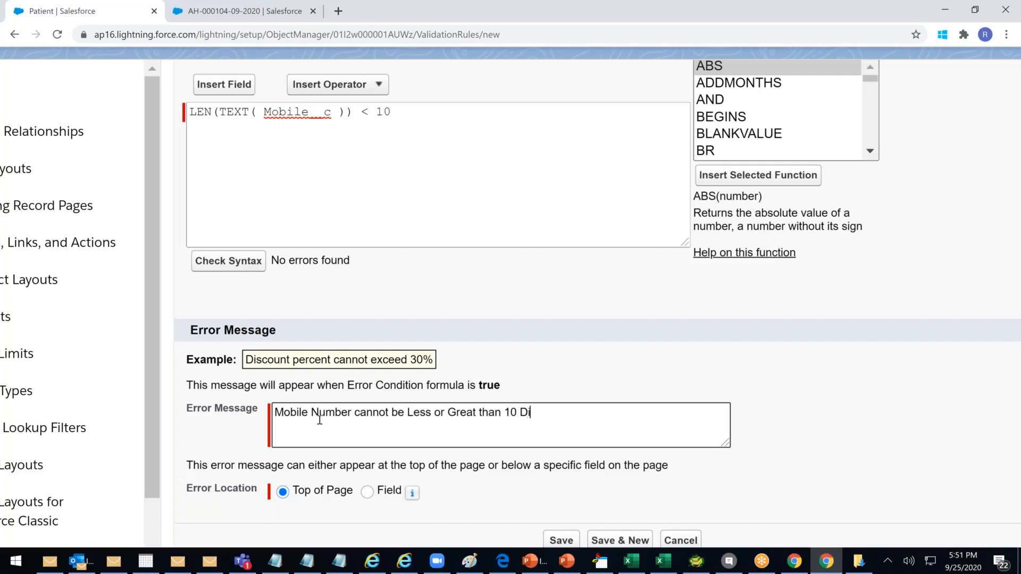
{"action": "type", "text": "ght"}
{"action": "key", "text": "BackSpace"}
{"action": "key", "text": "BackSpace"}
{"action": "type", "text": "itIncorrect"}
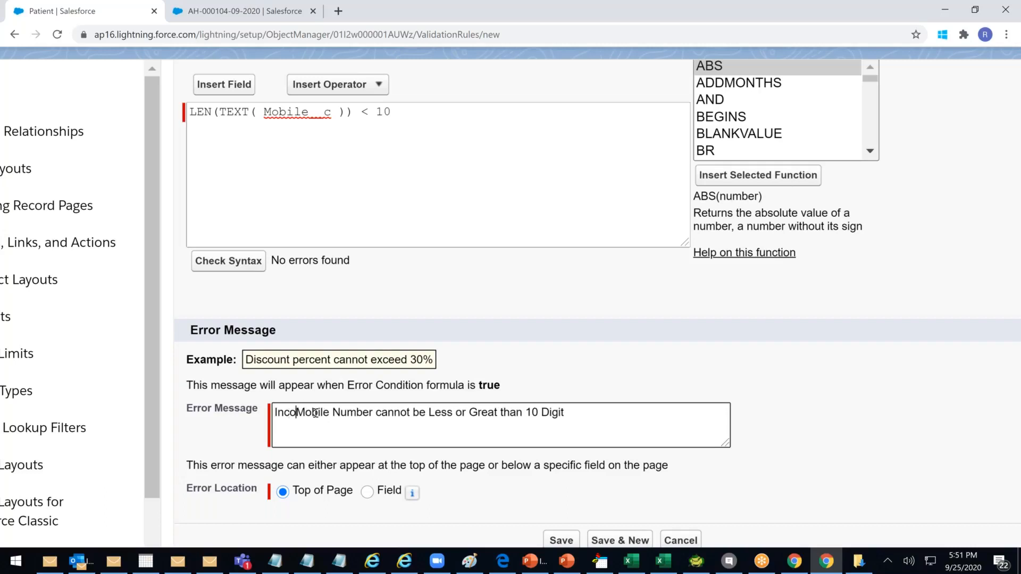
{"action": "type", "text": " Mobul"}
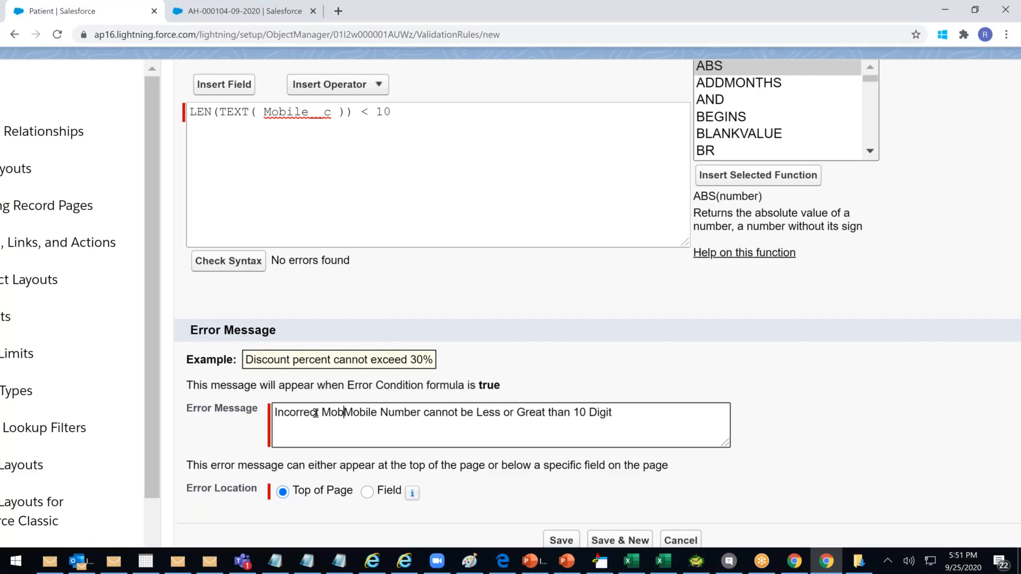
{"action": "key", "text": "BackSpace"}
{"action": "key", "text": "BackSpace"}
{"action": "type", "text": "ile n"}
{"action": "key", "text": "BackSpace"}
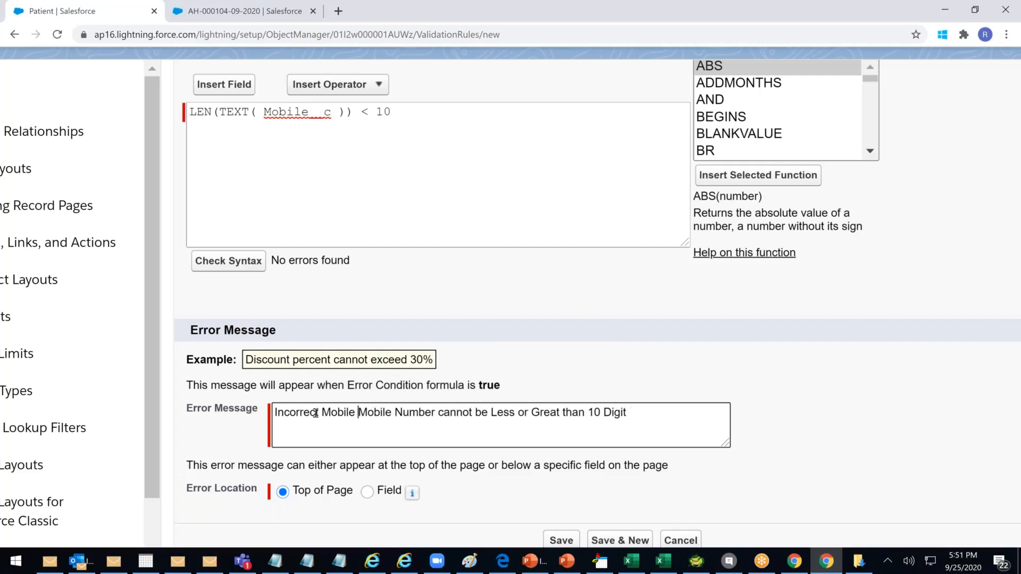
{"action": "type", "text": "Number -"}
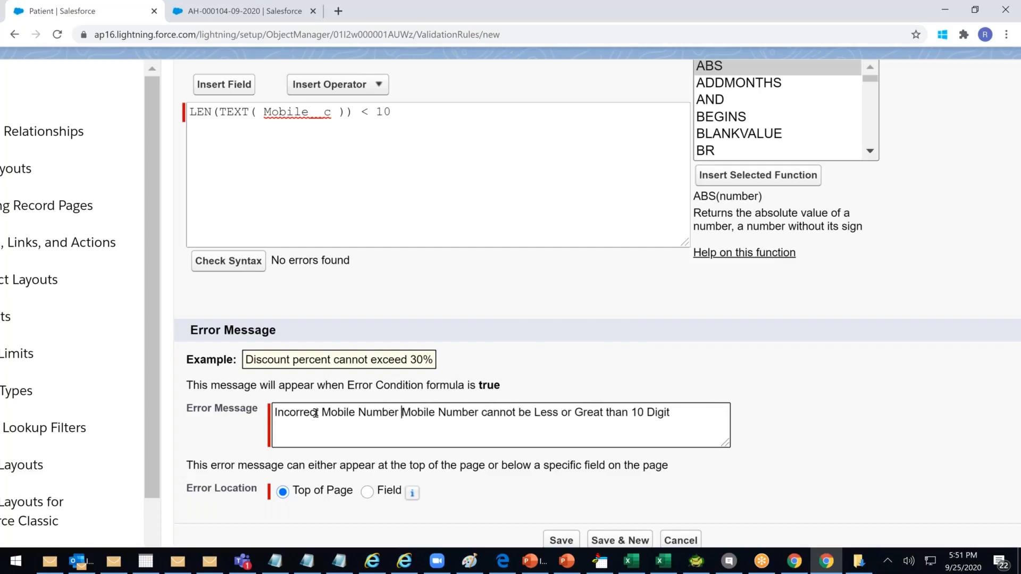
{"action": "left_click", "coordinate": [487, 446]}
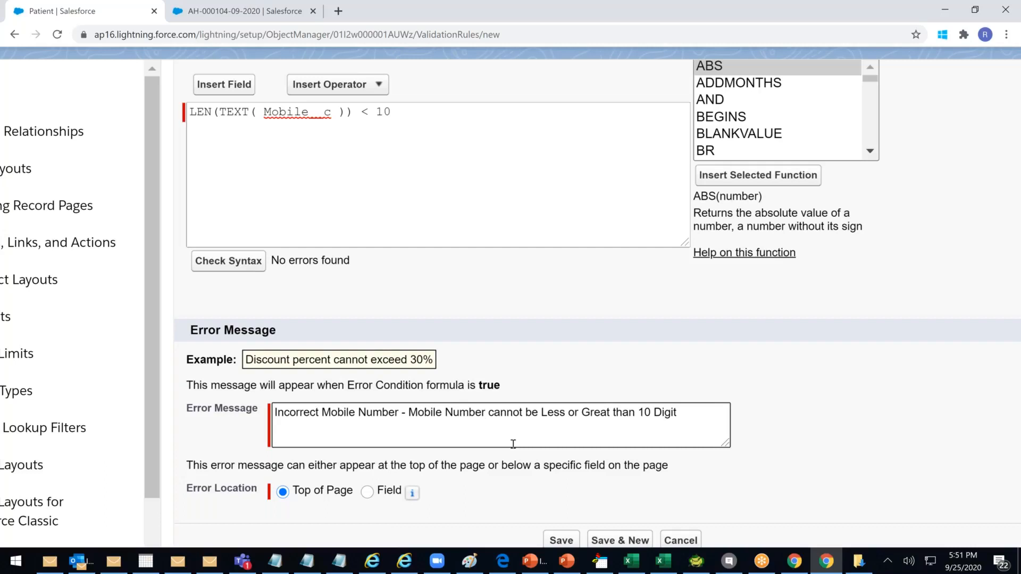
Set the error location to the Mobile field and save the Mobile_Check rule
{"action": "scroll", "coordinate": [513, 444], "scroll_direction": "down", "scroll_amount": 1}
{"action": "scroll", "coordinate": [362, 474], "scroll_direction": "down", "scroll_amount": 1}
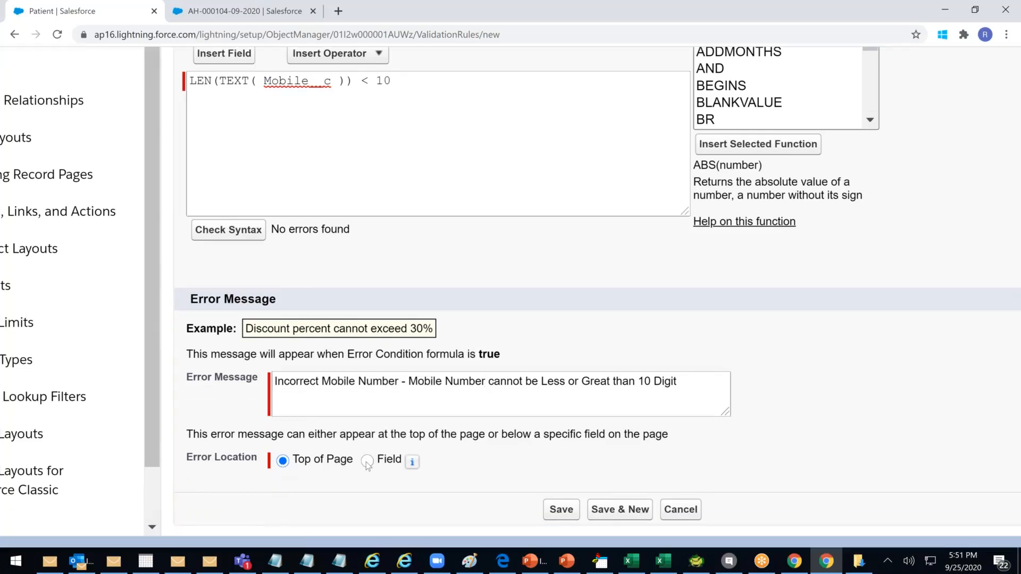
{"action": "left_click", "coordinate": [367, 462]}
{"action": "left_click", "coordinate": [426, 460]}
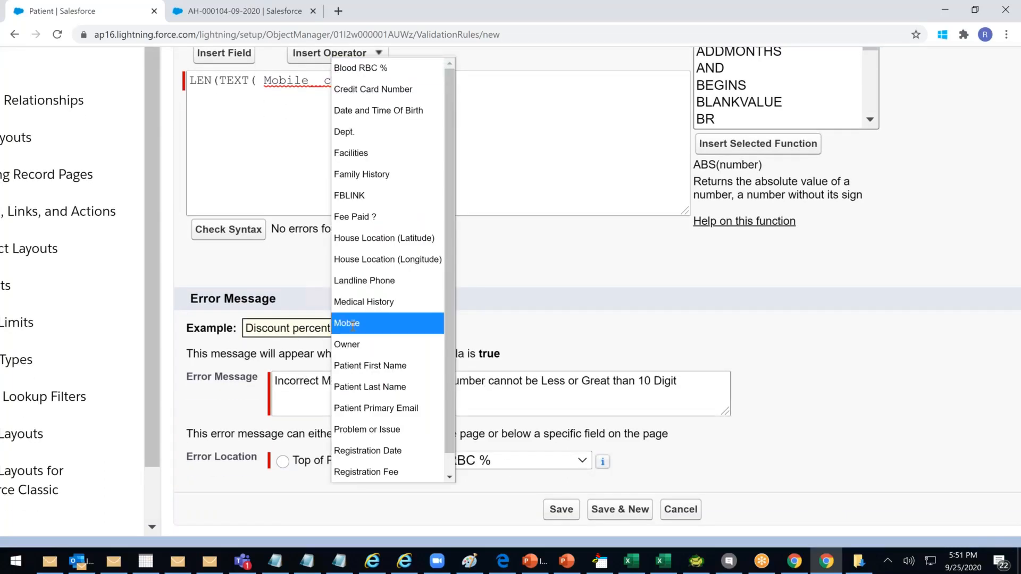
{"action": "left_click", "coordinate": [352, 326]}
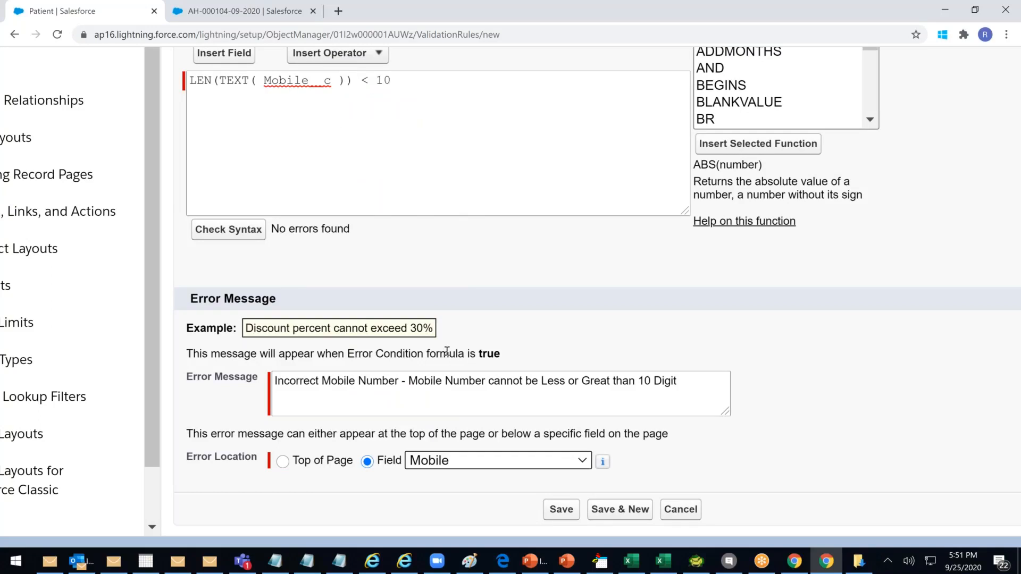
{"action": "scroll", "coordinate": [447, 351], "scroll_direction": "down", "scroll_amount": 3}
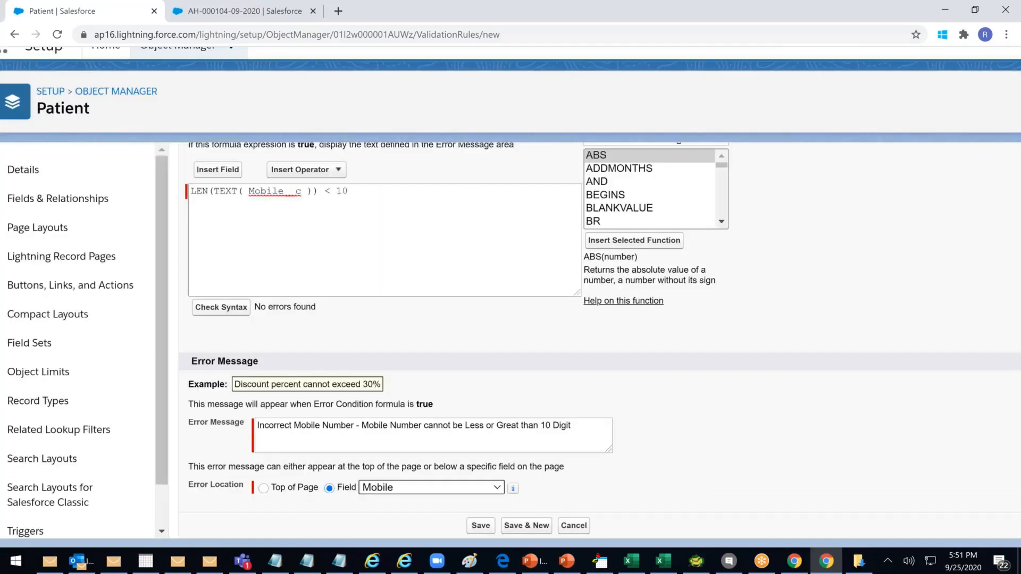
{"action": "scroll", "coordinate": [447, 351], "scroll_direction": "up", "scroll_amount": 3}
{"action": "scroll", "coordinate": [464, 361], "scroll_direction": "up", "scroll_amount": 1}
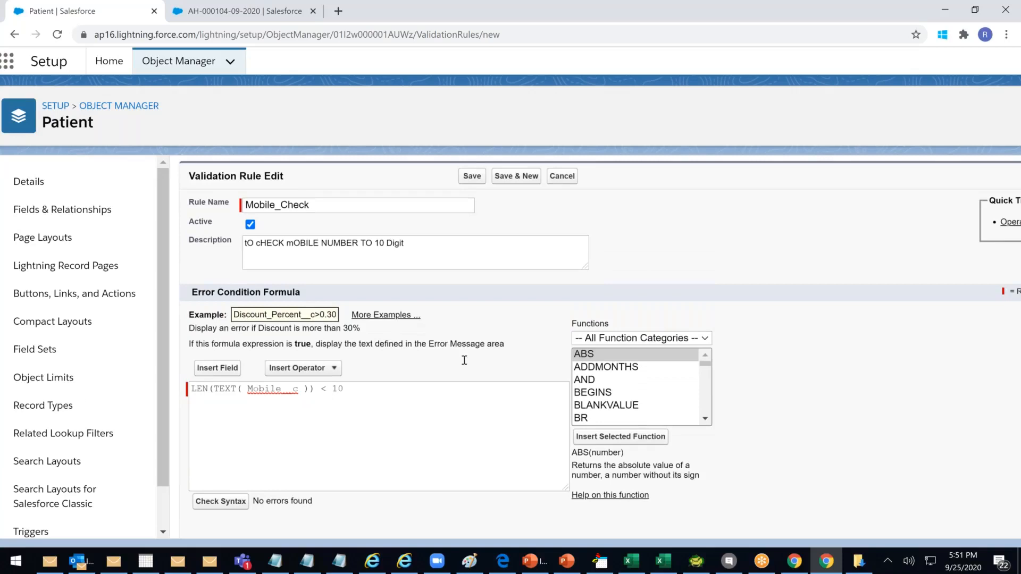
{"action": "scroll", "coordinate": [464, 360], "scroll_direction": "down", "scroll_amount": 2}
{"action": "scroll", "coordinate": [367, 315], "scroll_direction": "down", "scroll_amount": 1}
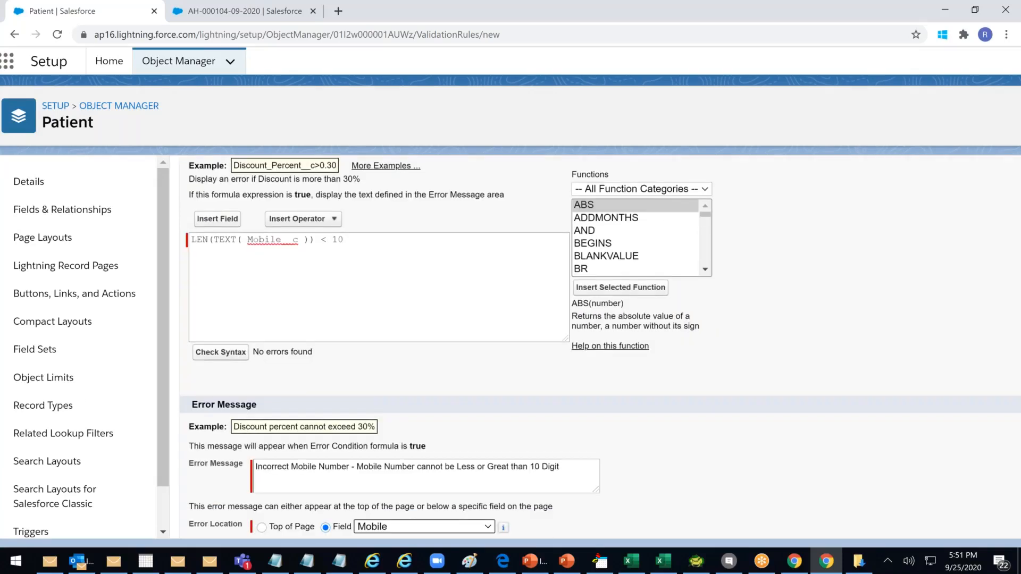
{"action": "key", "text": "ctrl+a"}
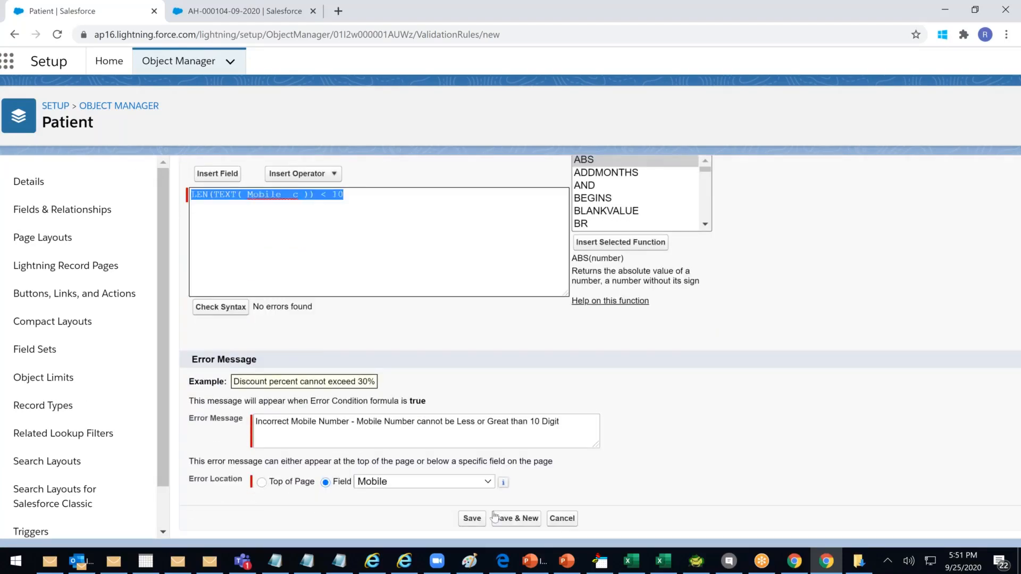
{"action": "left_click", "coordinate": [473, 519]}
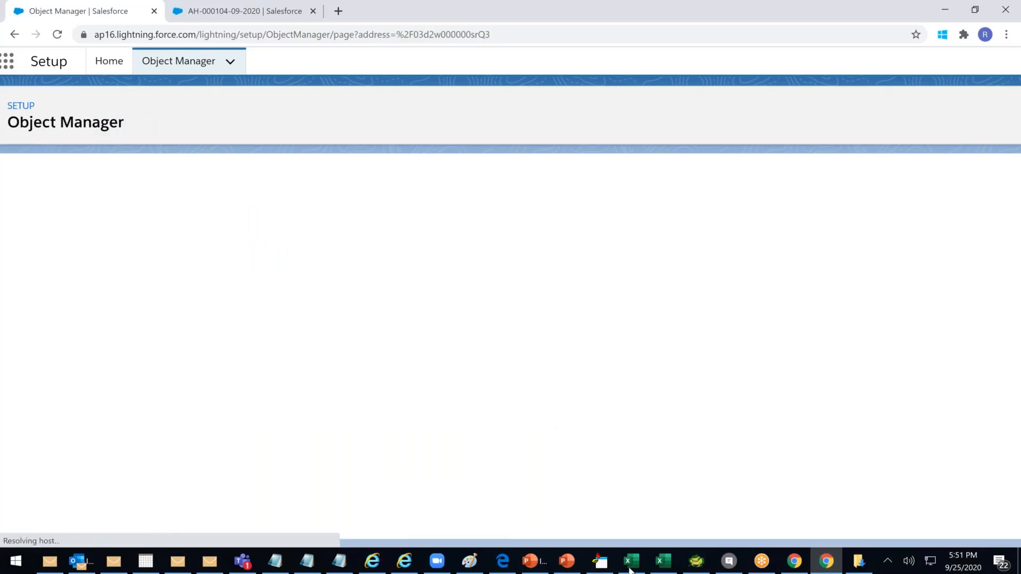
Switch to the patient record browser tab and reload the page
{"action": "left_click", "coordinate": [256, 13]}
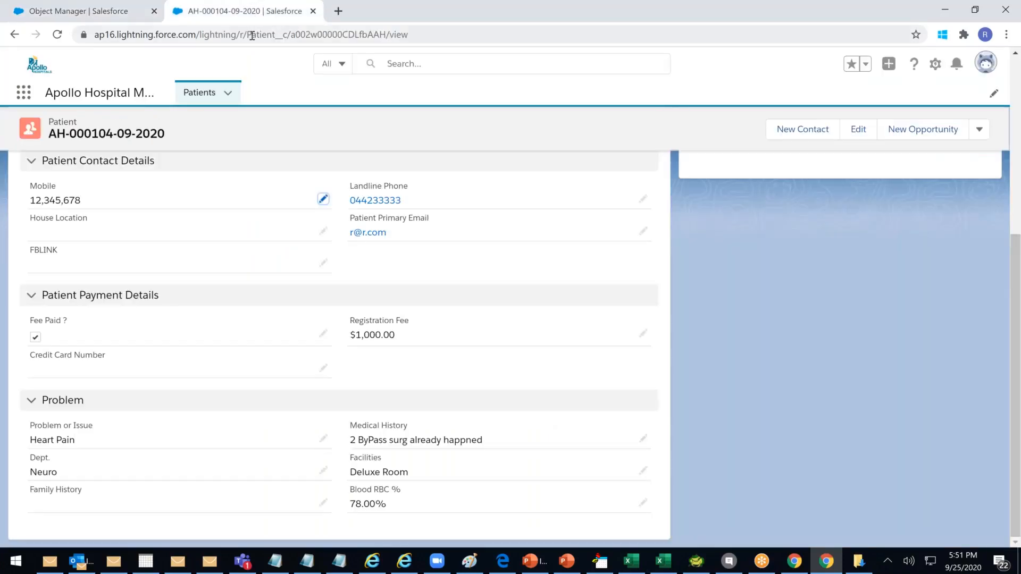
{"action": "left_click", "coordinate": [252, 35]}
{"action": "key", "text": "Return"}
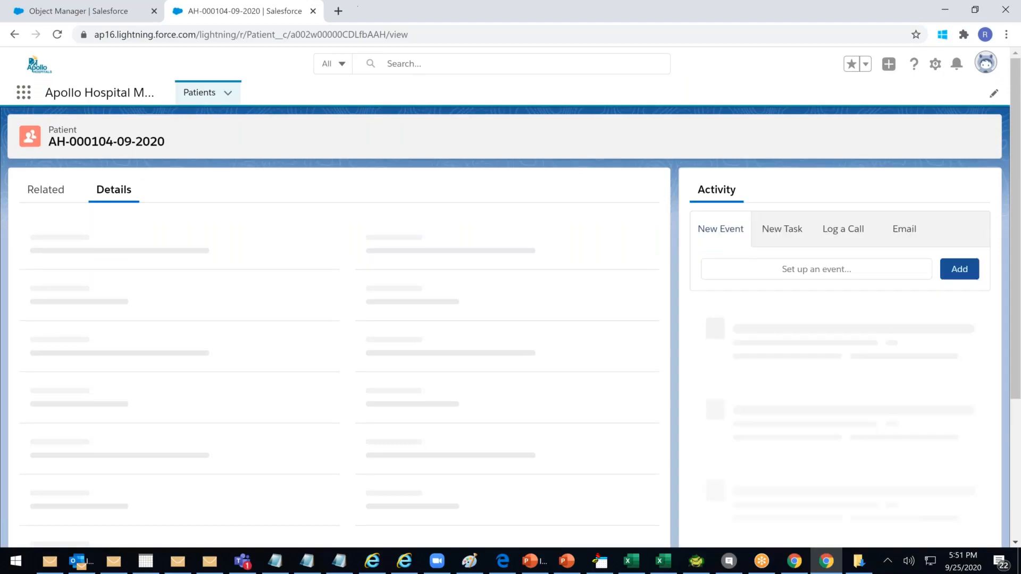
{"action": "left_click", "coordinate": [451, 34]}
{"action": "key", "text": "ctrl+x"}
{"action": "key", "text": "ctrl+z"}
{"action": "key", "text": "Return"}
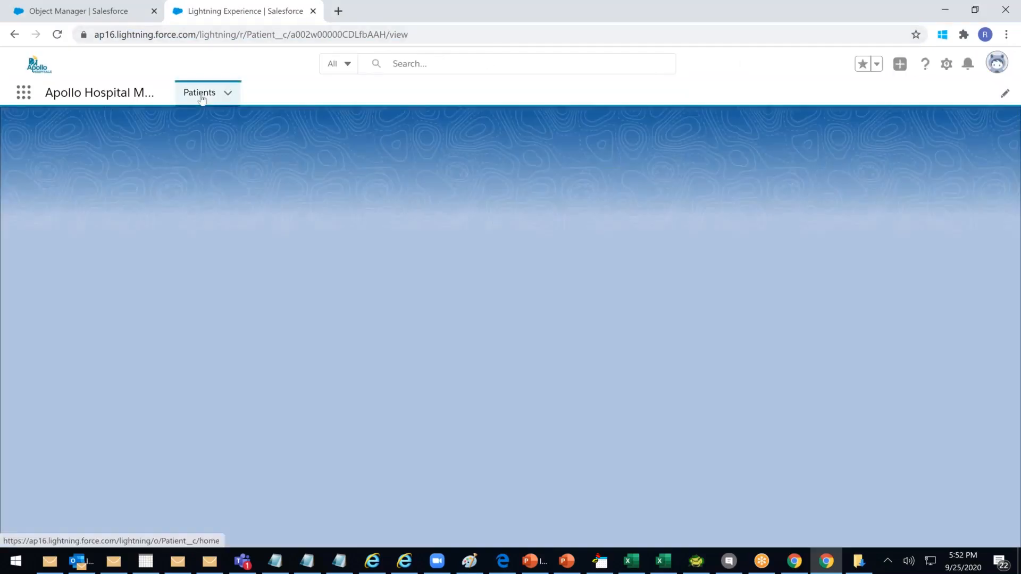
{"action": "left_click", "coordinate": [201, 98]}
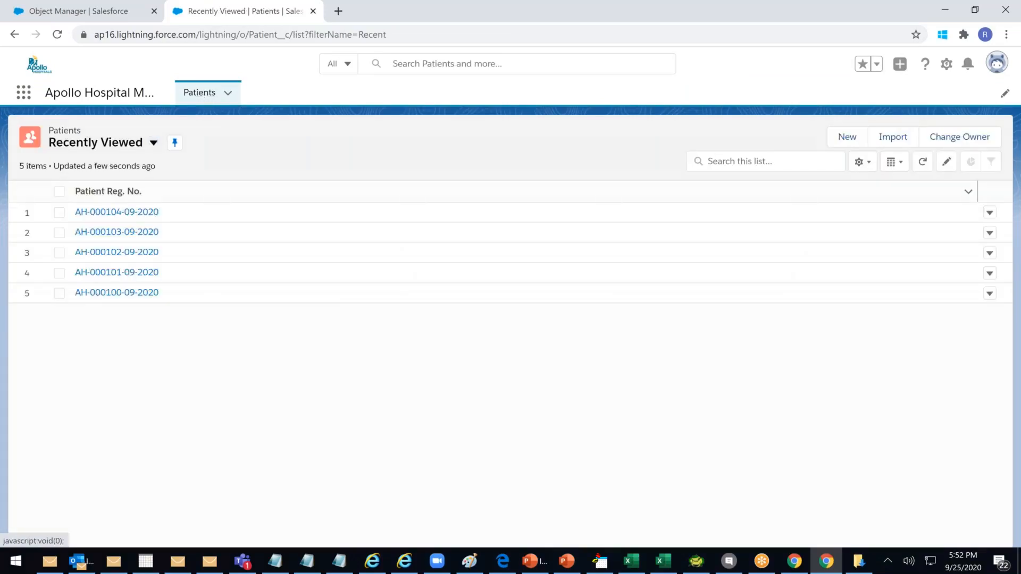
{"action": "left_click", "coordinate": [117, 212]}
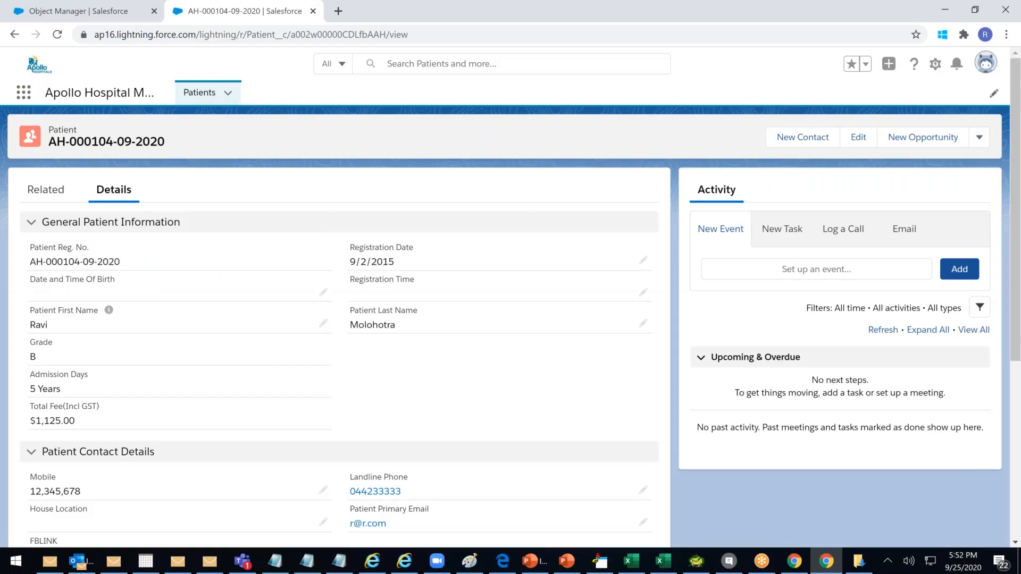
{"action": "scroll", "coordinate": [188, 374], "scroll_direction": "down", "scroll_amount": 2}
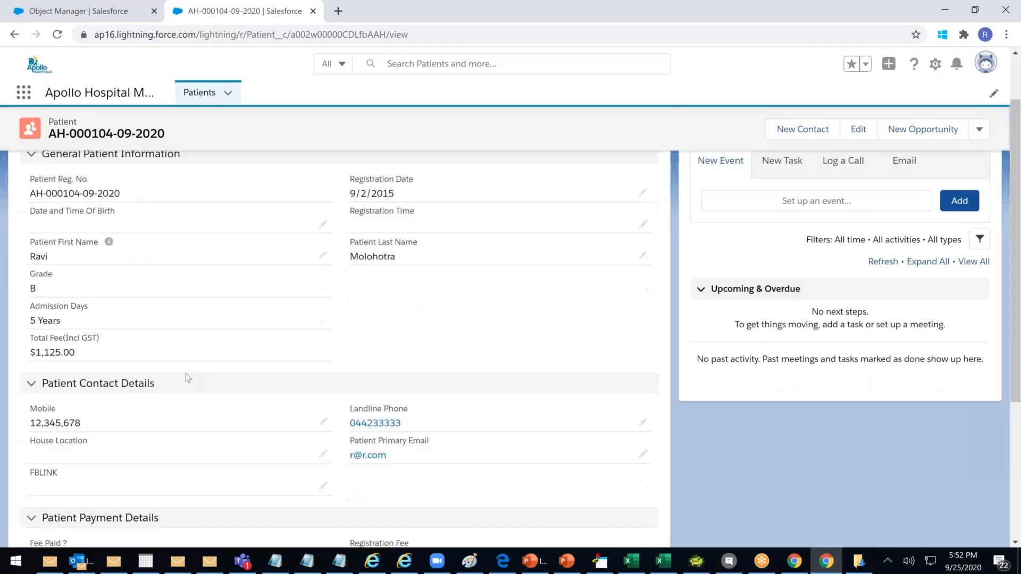
Shorten the Mobile number to 1234567 and try saving, triggering the length error
{"action": "scroll", "coordinate": [103, 292], "scroll_direction": "down", "scroll_amount": 2}
{"action": "double_click", "coordinate": [102, 292]}
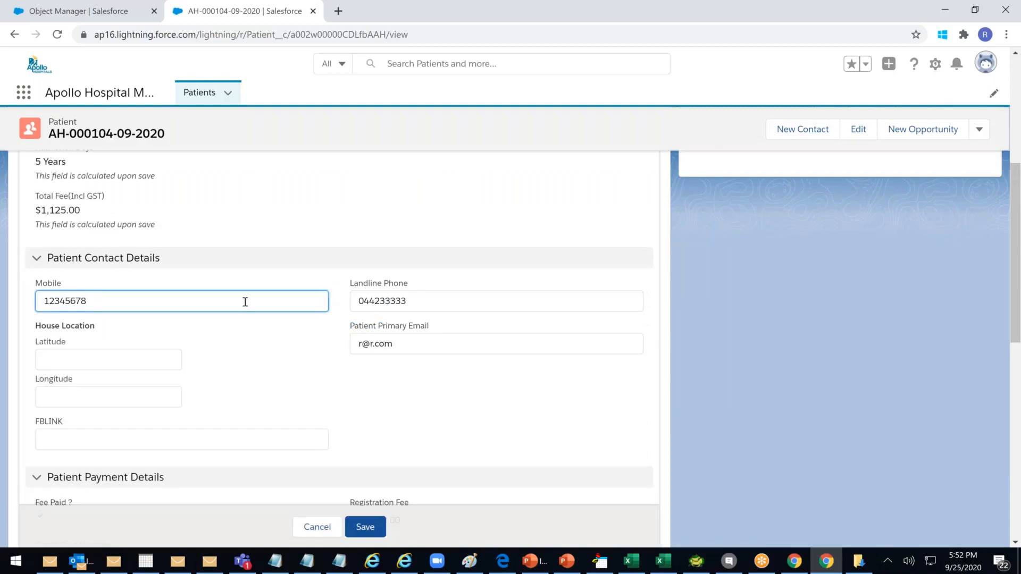
{"action": "key", "text": "BackSpace"}
{"action": "left_click", "coordinate": [365, 527]}
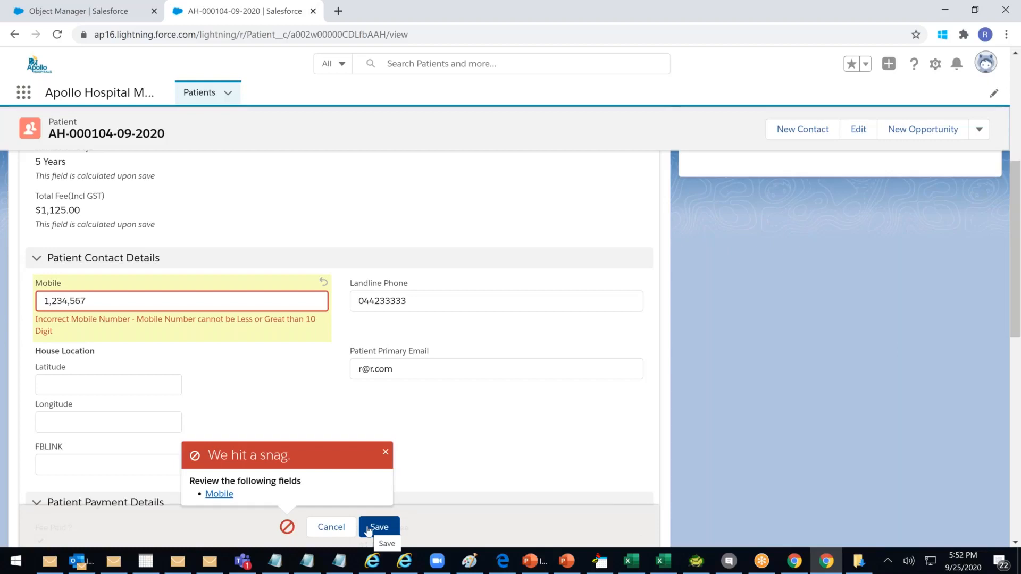
{"action": "left_click", "coordinate": [230, 308]}
{"action": "key", "text": "BackSpace"}
{"action": "key", "text": "BackSpace"}
{"action": "key", "text": "BackSpace"}
{"action": "key", "text": "BackSpace"}
{"action": "key", "text": "BackSpace"}
{"action": "key", "text": "BackSpace"}
{"action": "key", "text": "BackSpace"}
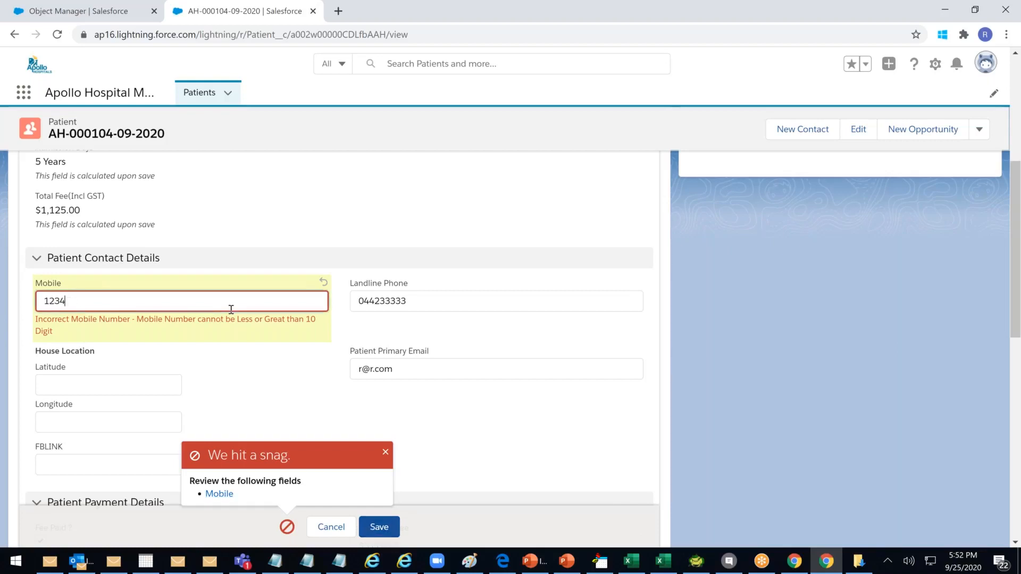
{"action": "type", "text": "12"}
{"action": "left_click", "coordinate": [379, 527]}
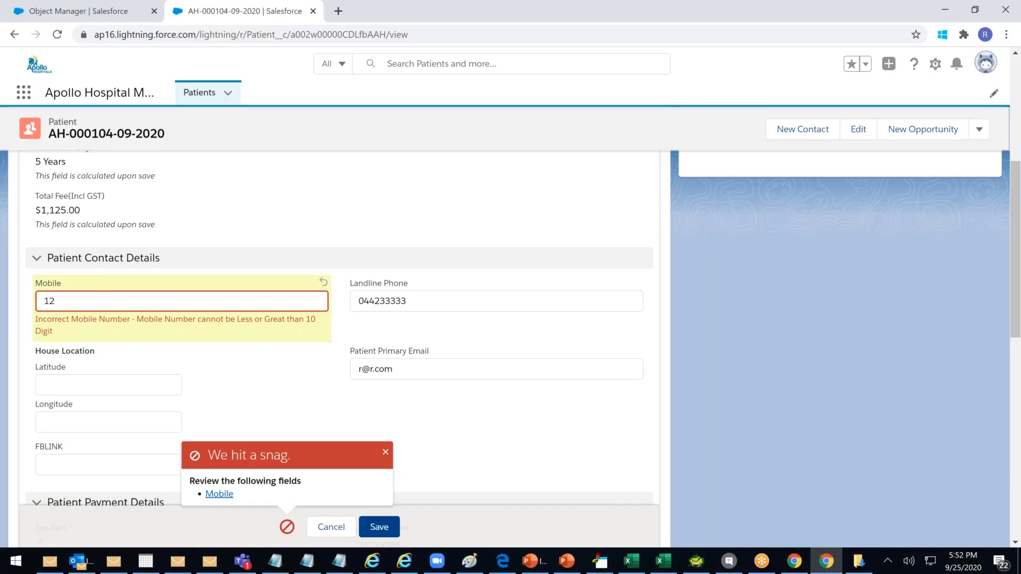
{"action": "left_click", "coordinate": [85, 299]}
{"action": "type", "text": "34567890"}
{"action": "left_click", "coordinate": [375, 526]}
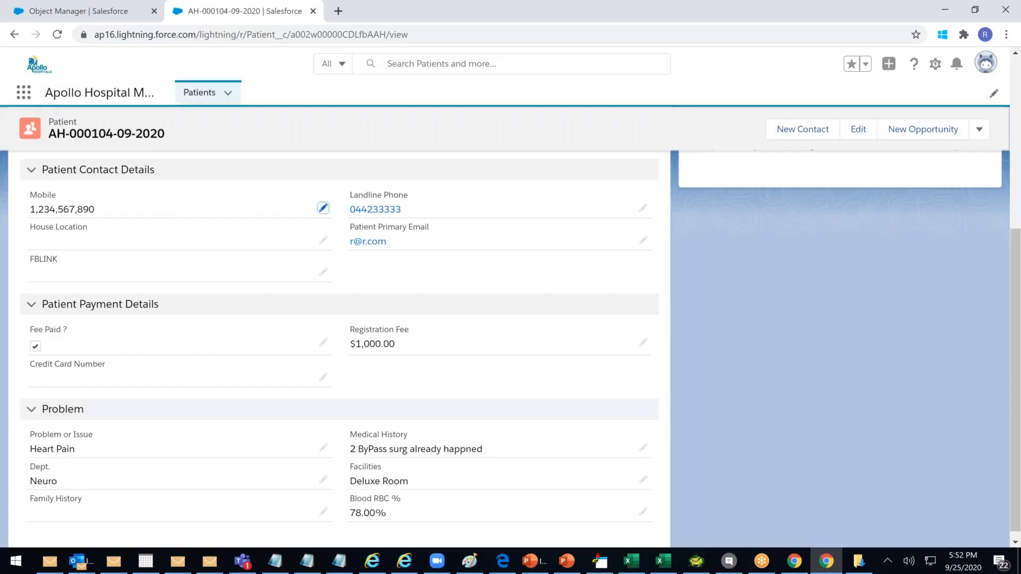
Return to the Object Manager tab showing Mobile_Check with formula LEN(TEXT(Mobile__c)) < 10
{"action": "left_click_drag", "start_coordinate": [29, 211], "coordinate": [117, 216]}
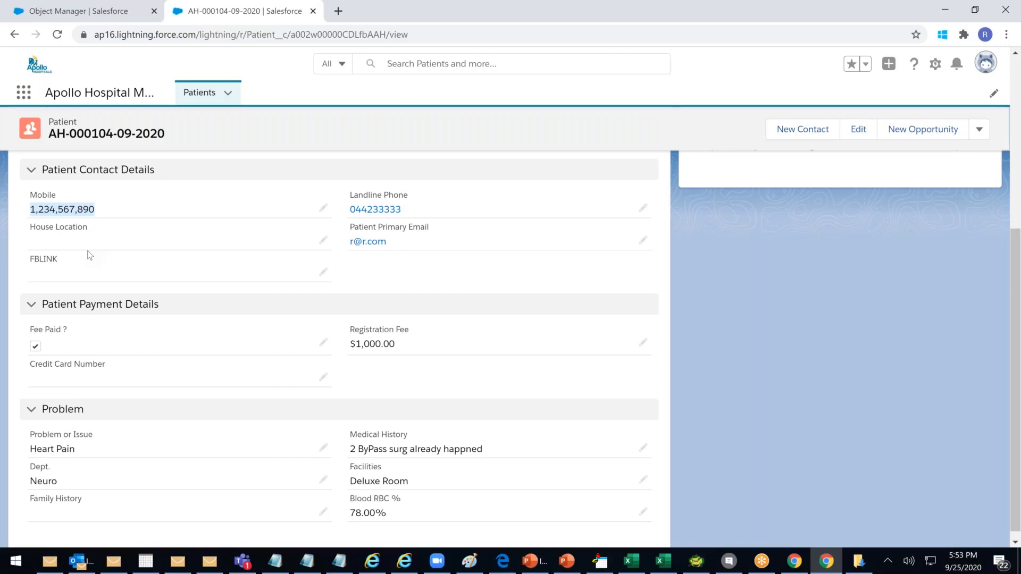
{"action": "scroll", "coordinate": [89, 255], "scroll_direction": "up", "scroll_amount": 5}
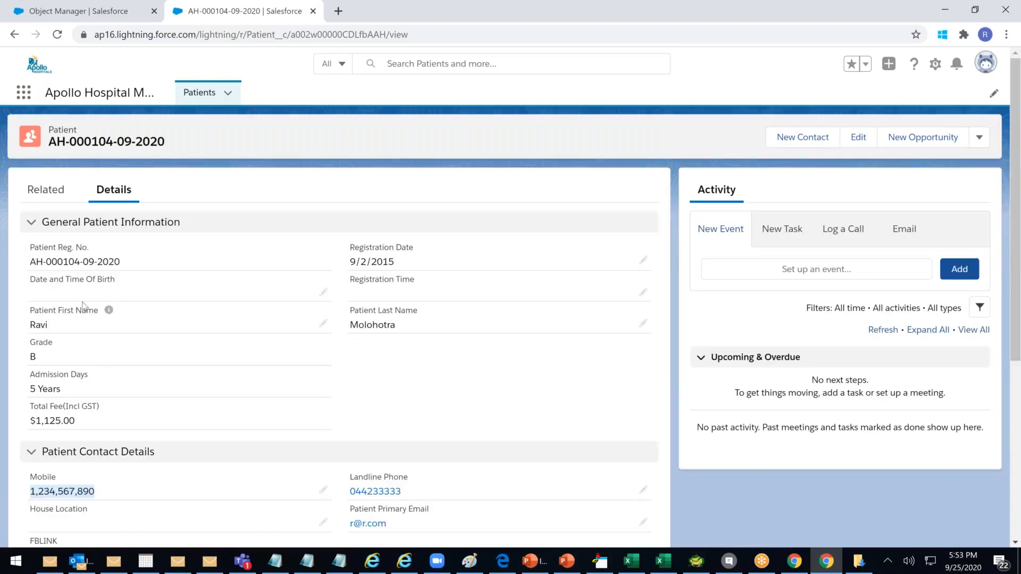
{"action": "left_click", "coordinate": [56, 327]}
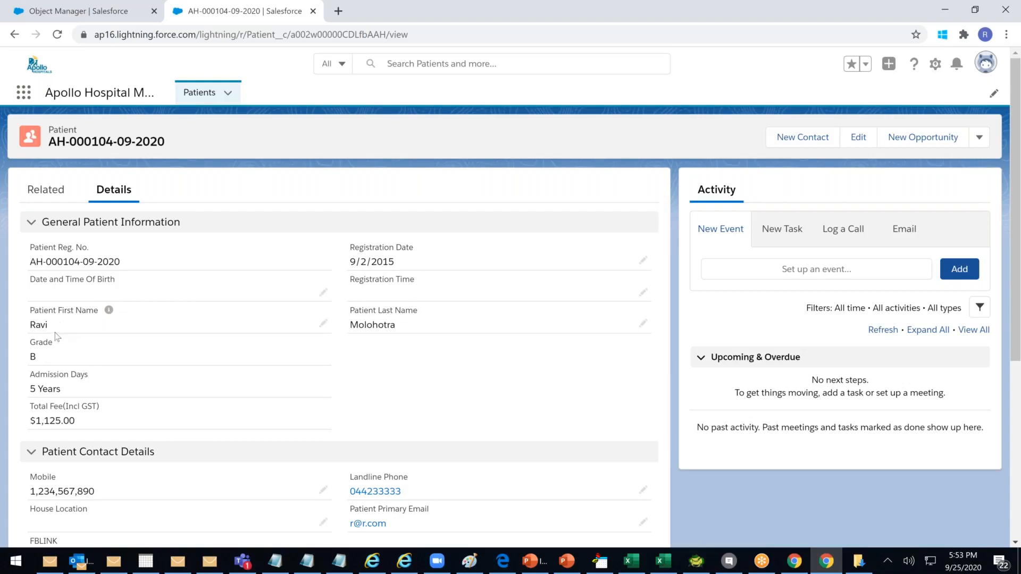
{"action": "left_click", "coordinate": [111, 18]}
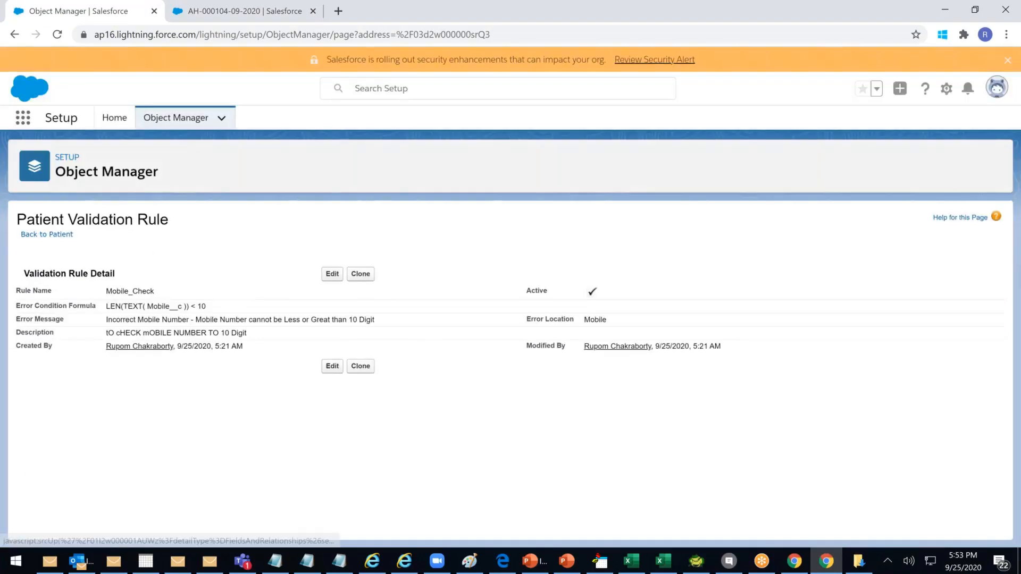
Start a new rule from the Patient object's Validation Rules list
{"action": "left_click", "coordinate": [30, 232]}
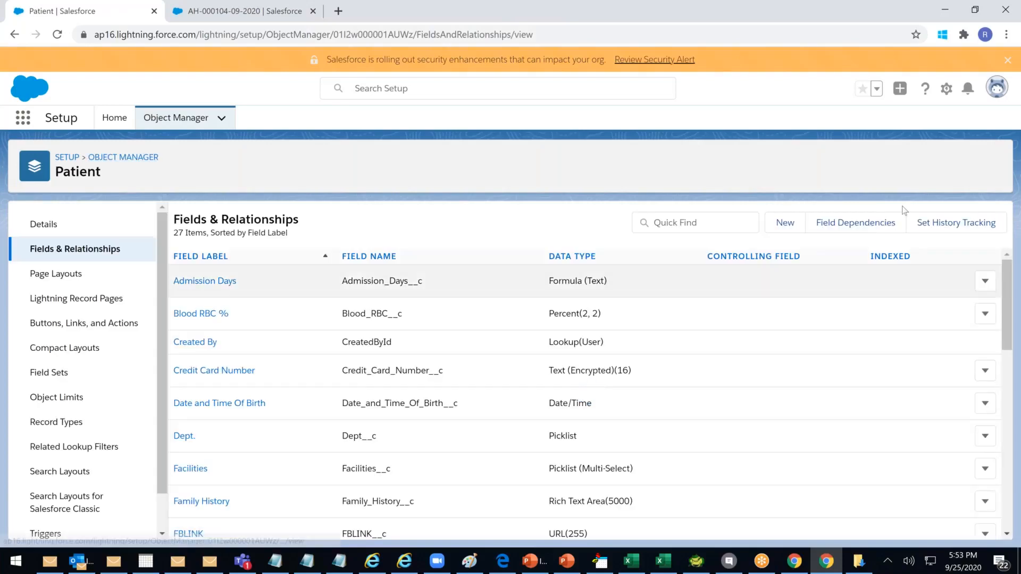
{"action": "scroll", "coordinate": [75, 505], "scroll_direction": "down", "scroll_amount": 1}
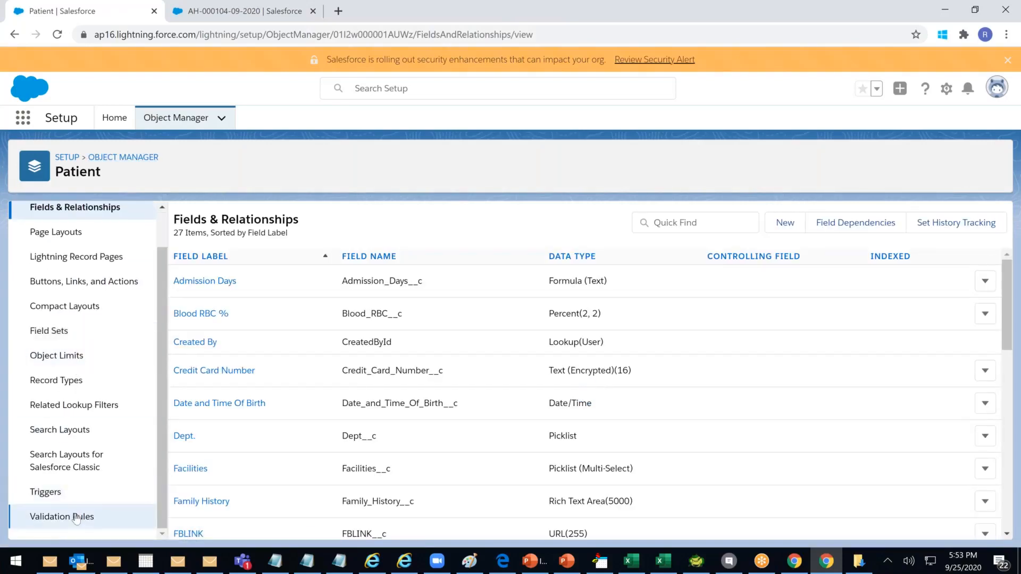
{"action": "left_click", "coordinate": [77, 517]}
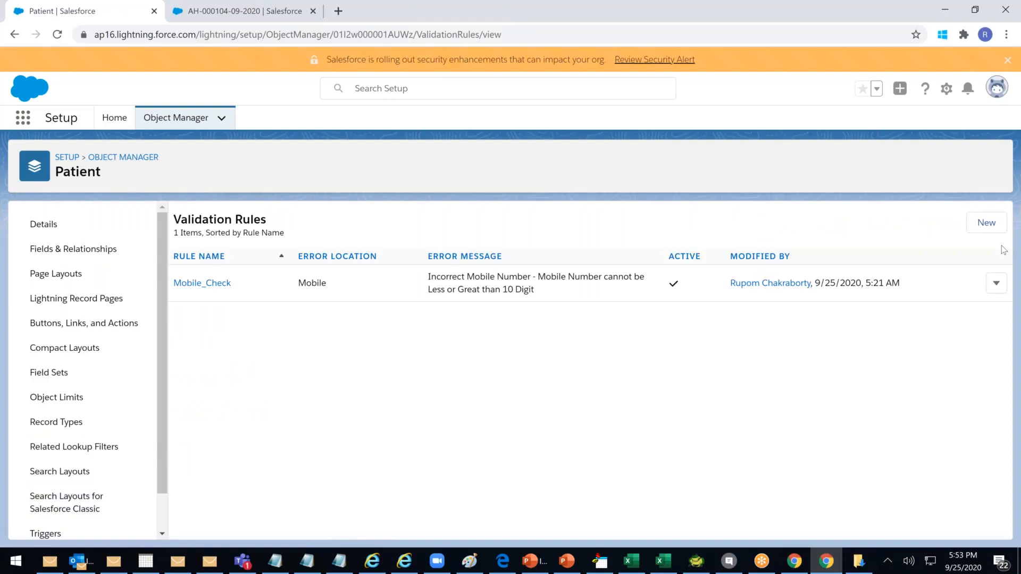
{"action": "left_click", "coordinate": [983, 221]}
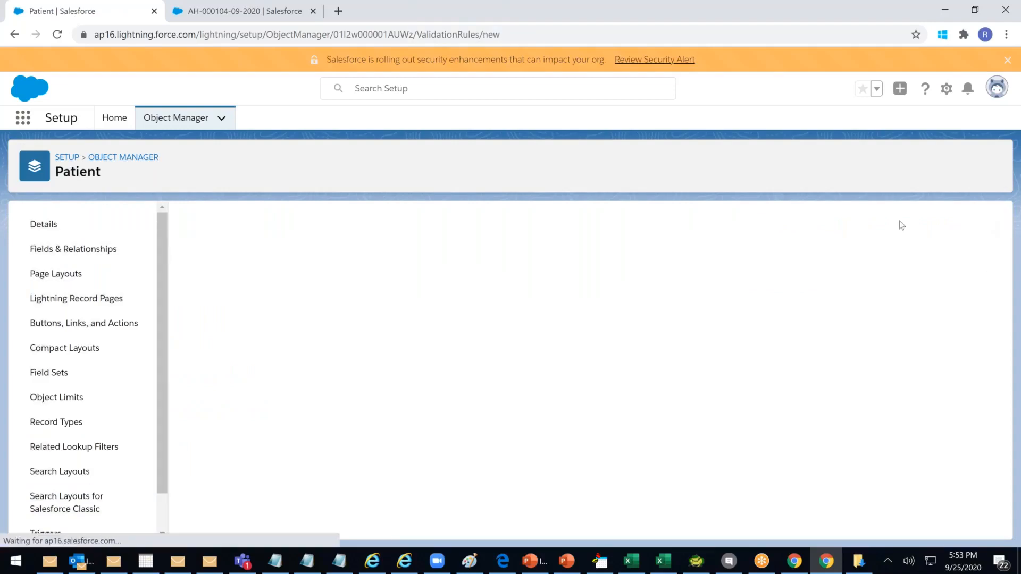
Name the rule 'First Name Validation' and move to the error condition formula
{"action": "left_click", "coordinate": [250, 312]}
{"action": "type", "text": "Nav"}
{"action": "key", "text": "BackSpace"}
{"action": "key", "text": "BackSpace"}
{"action": "key", "text": "BackSpace"}
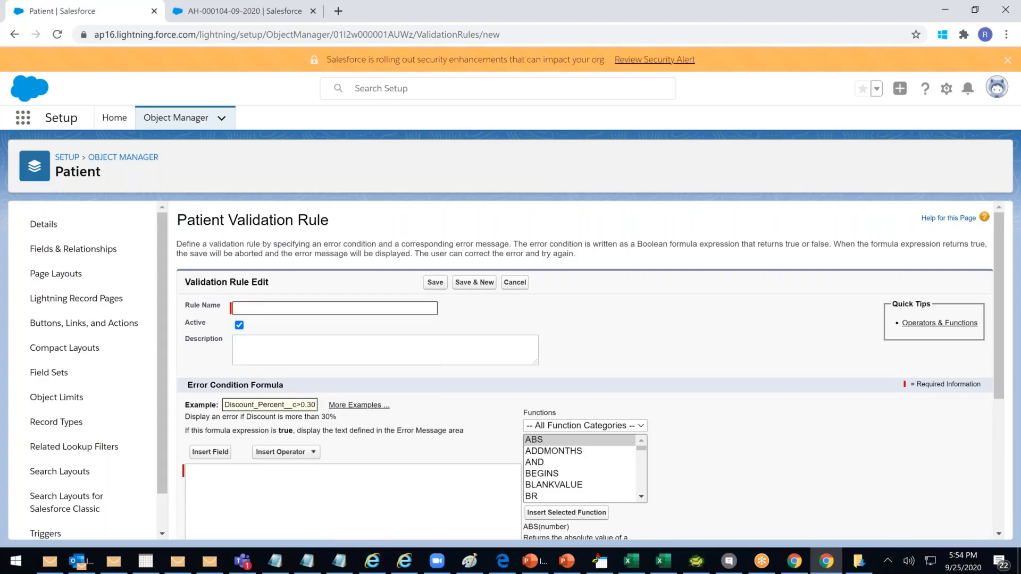
{"action": "type", "text": "First Name Validation"}
{"action": "scroll", "coordinate": [298, 346], "scroll_direction": "down", "scroll_amount": 4}
{"action": "left_click", "coordinate": [216, 281]}
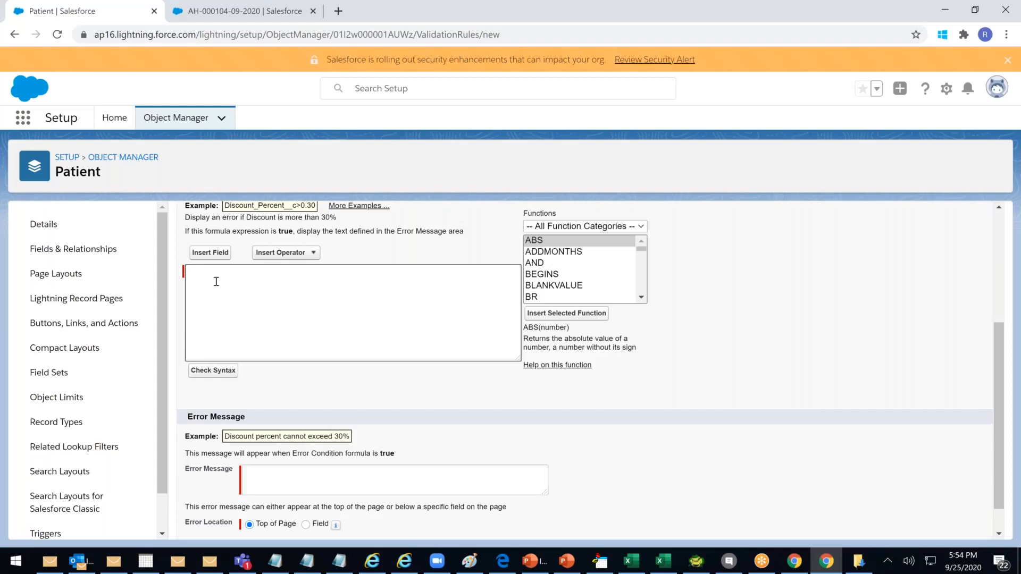
Build the condition LEN(Patient_First_Name__c) <=2, inserting the Patient First Name field
{"action": "left_click", "coordinate": [308, 477]}
{"action": "left_click", "coordinate": [196, 275]}
{"action": "left_click", "coordinate": [198, 275]}
{"action": "type", "text": "Le"}
{"action": "type", "text": "EN"}
{"action": "type", "text": "()"}
{"action": "left_click", "coordinate": [225, 252]}
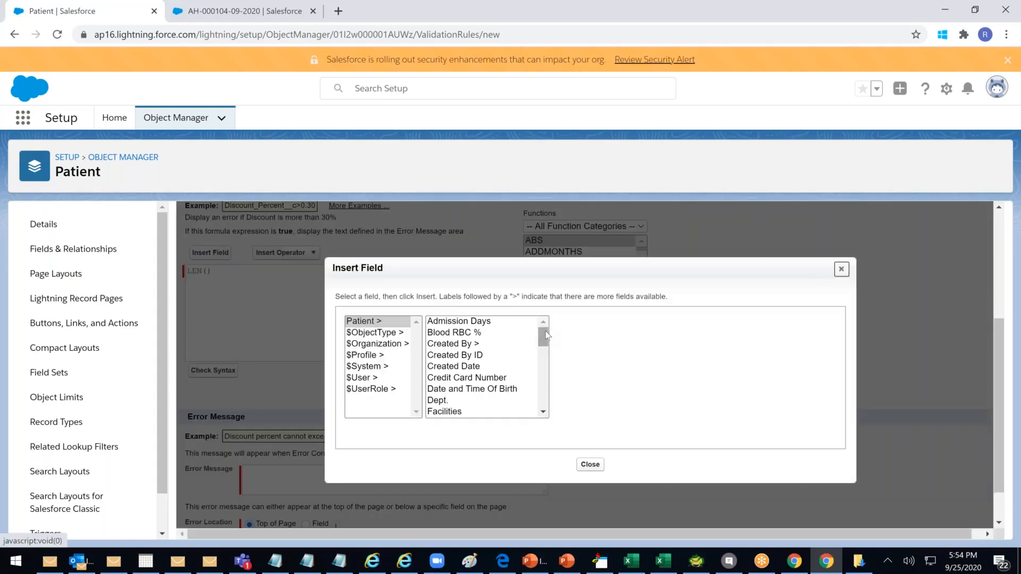
{"action": "left_click_drag", "start_coordinate": [544, 343], "coordinate": [545, 389]}
{"action": "left_click", "coordinate": [510, 384]}
{"action": "left_click", "coordinate": [611, 394]}
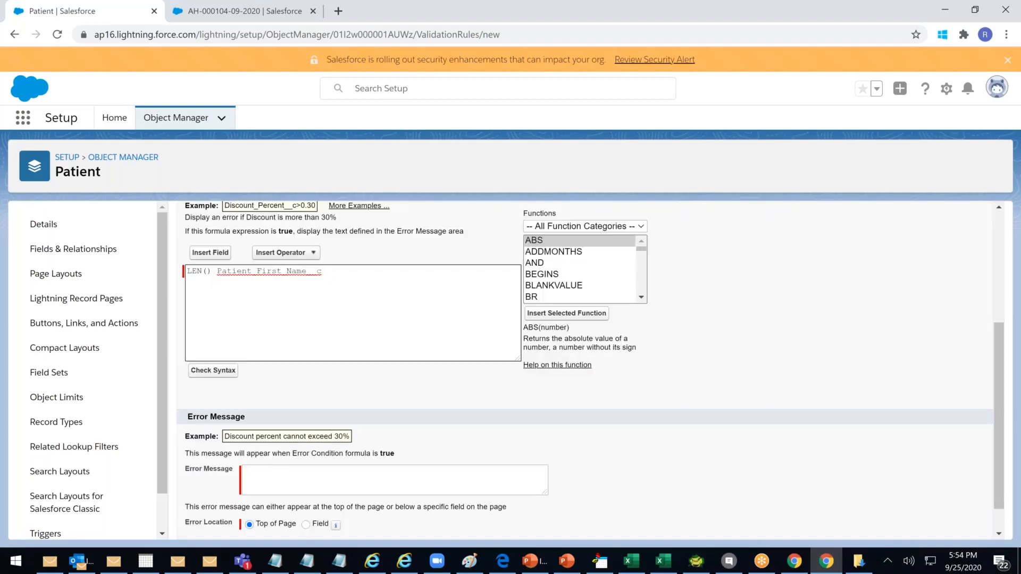
{"action": "key", "text": "BackSpace"}
{"action": "key", "text": "BackSpace"}
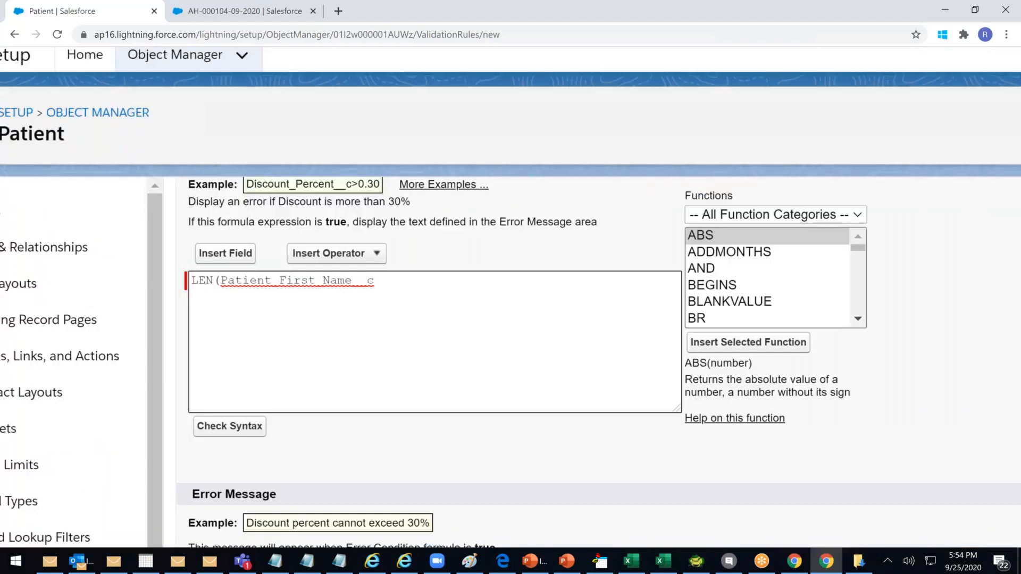
{"action": "type", "text": ") <"}
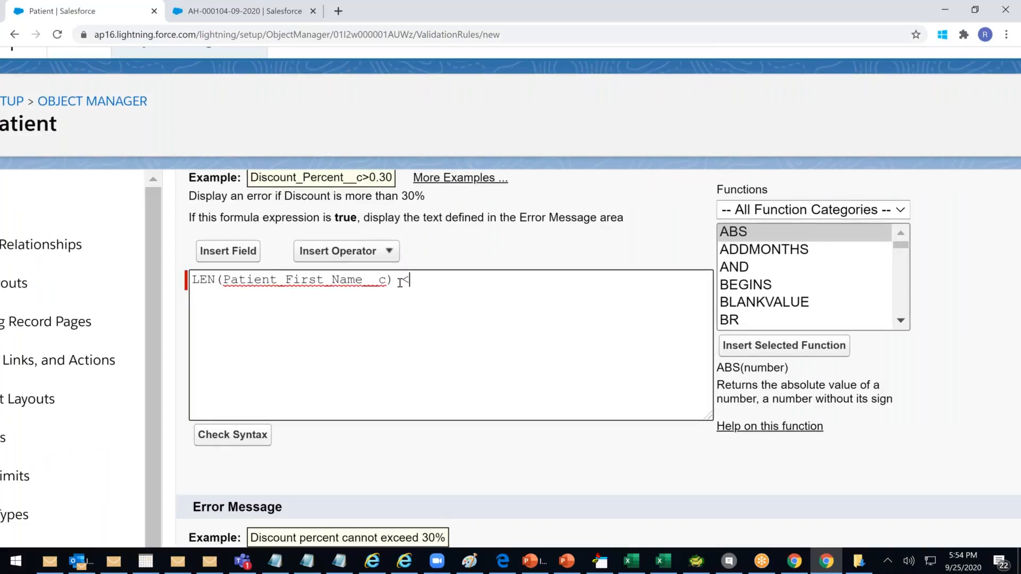
{"action": "type", "text": "2"}
{"action": "type", "text": "="}
Enter the error message 'Too Short First Name - First Name cannot be less than 3 Char'
{"action": "scroll", "coordinate": [298, 462], "scroll_direction": "down", "scroll_amount": 1}
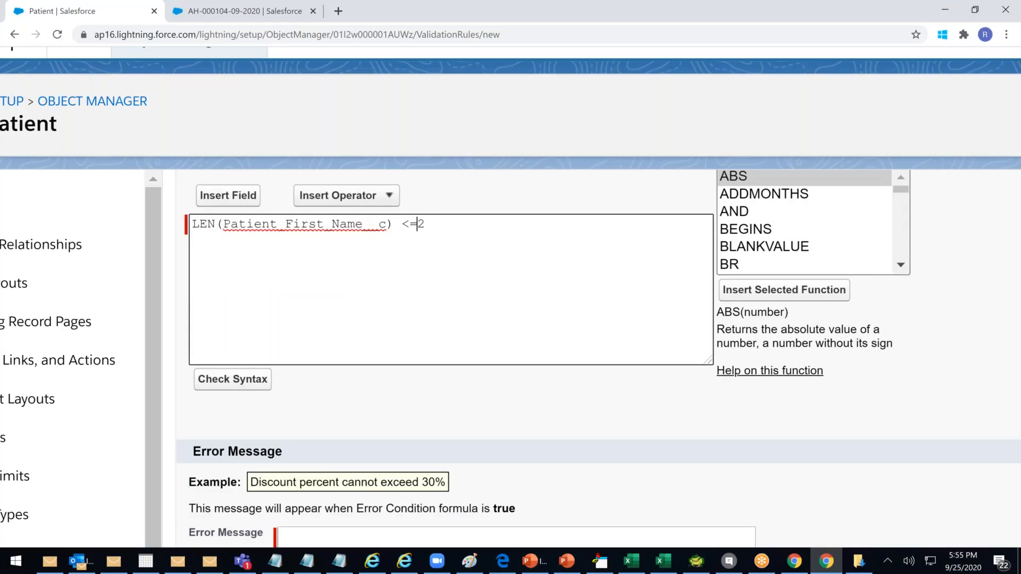
{"action": "scroll", "coordinate": [318, 473], "scroll_direction": "down", "scroll_amount": 1}
{"action": "left_click", "coordinate": [313, 475]}
{"action": "type", "text": "Too "}
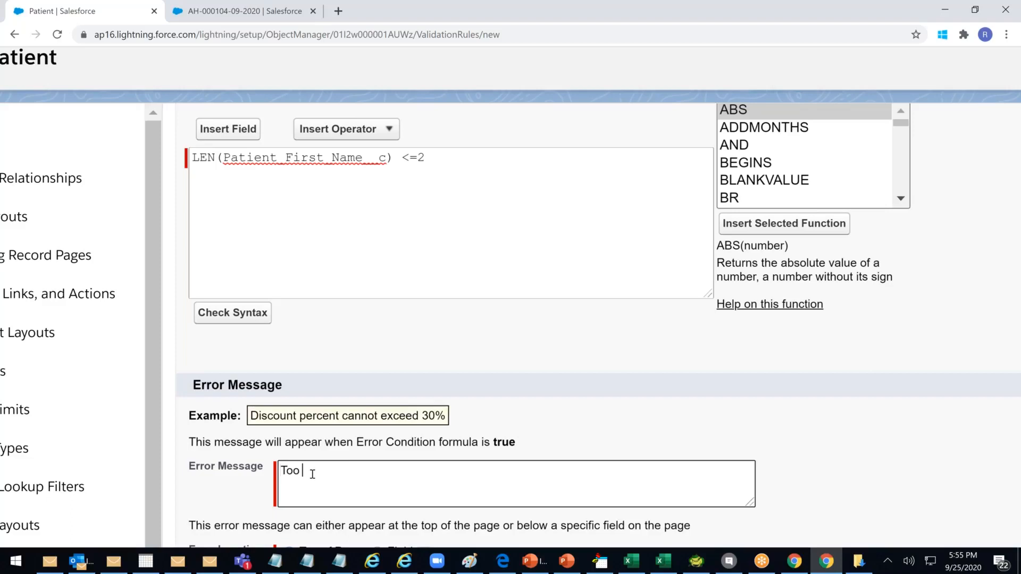
{"action": "type", "text": "Short First Name - First Name "}
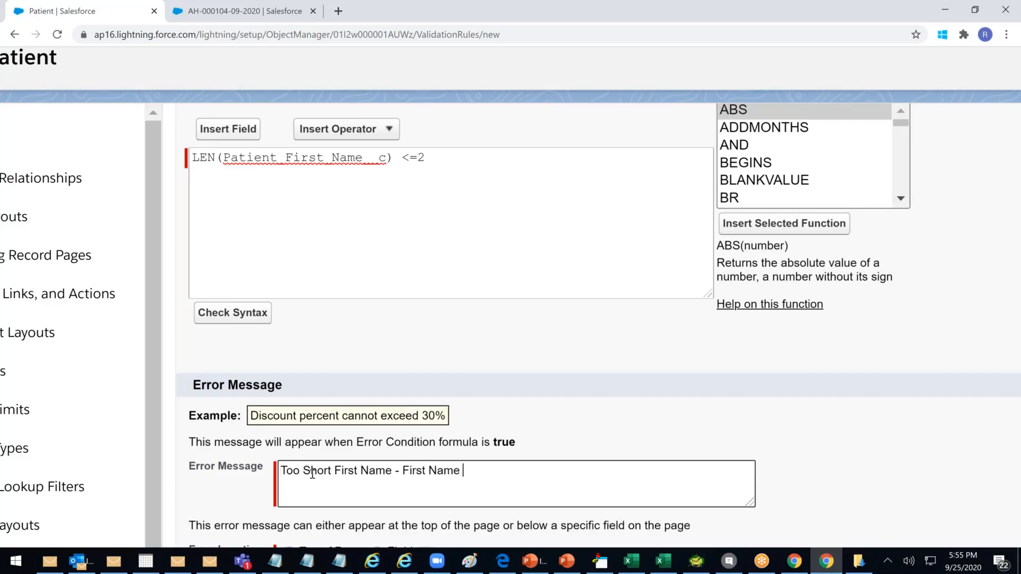
{"action": "type", "text": "cannot be less than"}
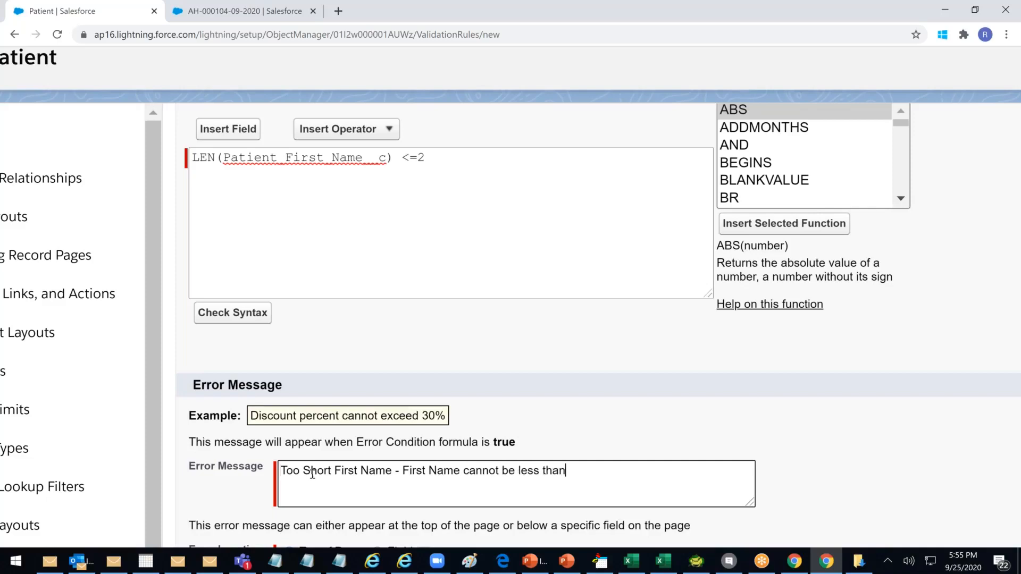
{"action": "type", "text": " 3 cHARA"}
{"action": "key", "text": "BackSpace"}
{"action": "key", "text": "BackSpace"}
{"action": "key", "text": "BackSpace"}
{"action": "key", "text": "BackSpace"}
{"action": "key", "text": "BackSpace"}
{"action": "type", "text": "Char"}
{"action": "scroll", "coordinate": [314, 479], "scroll_direction": "down", "scroll_amount": 1}
{"action": "scroll", "coordinate": [314, 479], "scroll_direction": "down", "scroll_amount": 2}
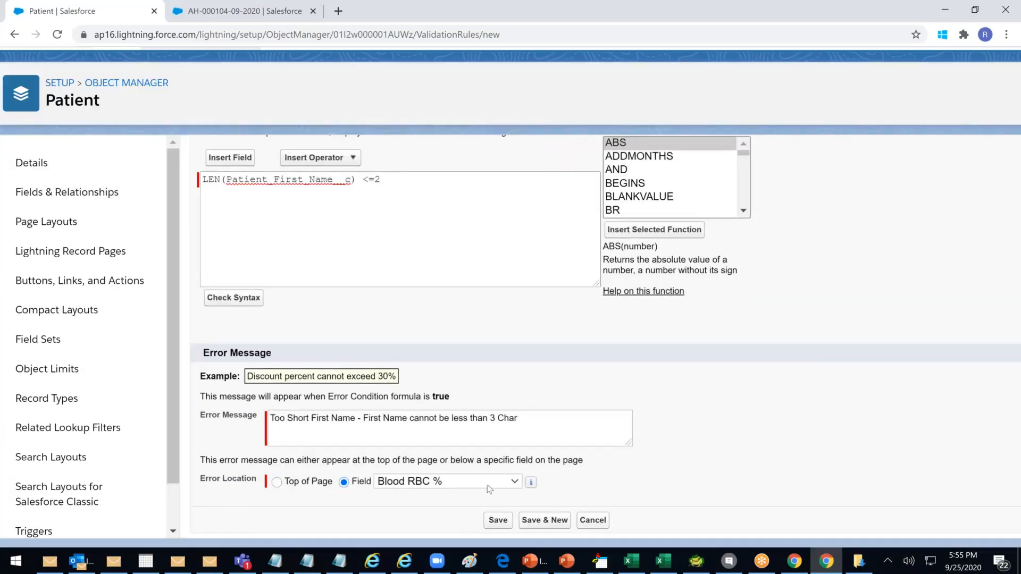
Place the error at Patient First Name, check syntax, and save First_Name_Validation
{"action": "left_click", "coordinate": [446, 482]}
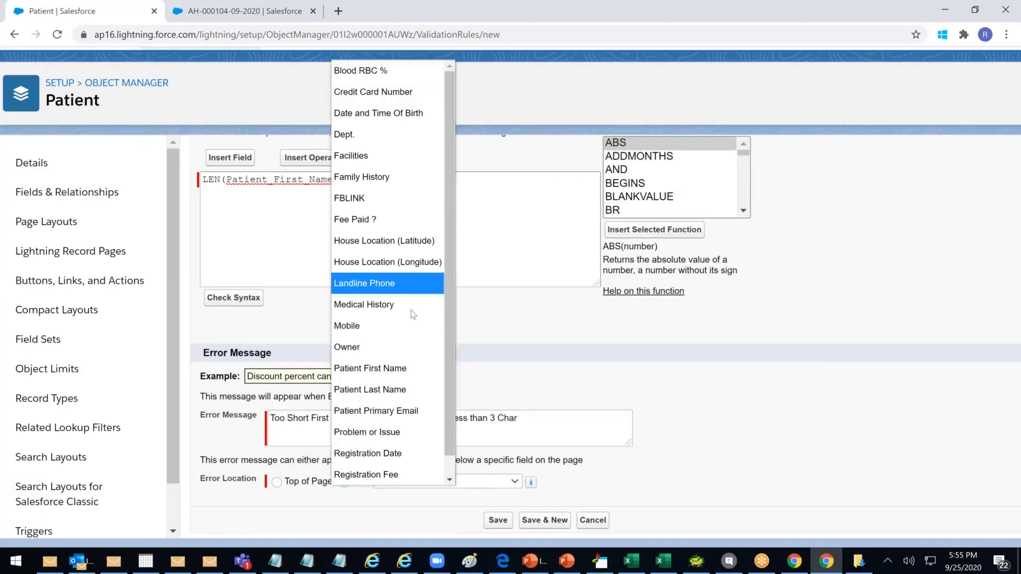
{"action": "left_click", "coordinate": [388, 367]}
{"action": "left_click", "coordinate": [233, 298]}
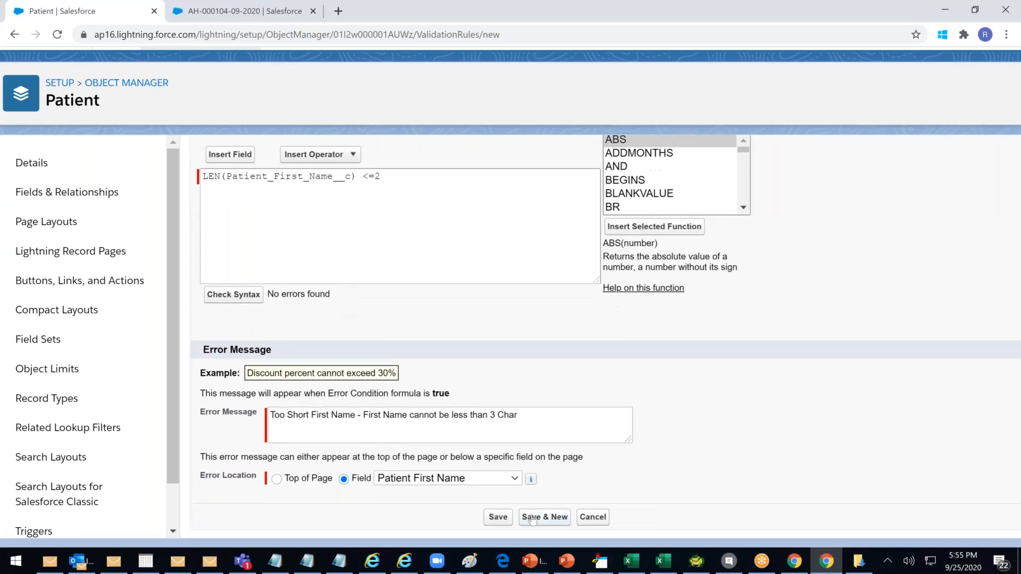
{"action": "left_click", "coordinate": [497, 517]}
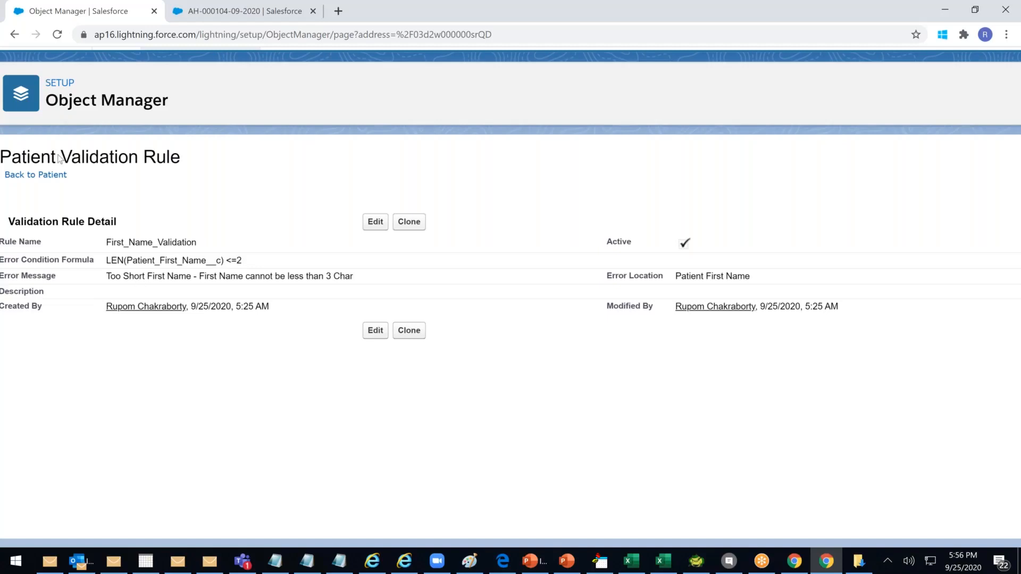
{"action": "left_click", "coordinate": [59, 174]}
{"action": "left_click", "coordinate": [205, 34]}
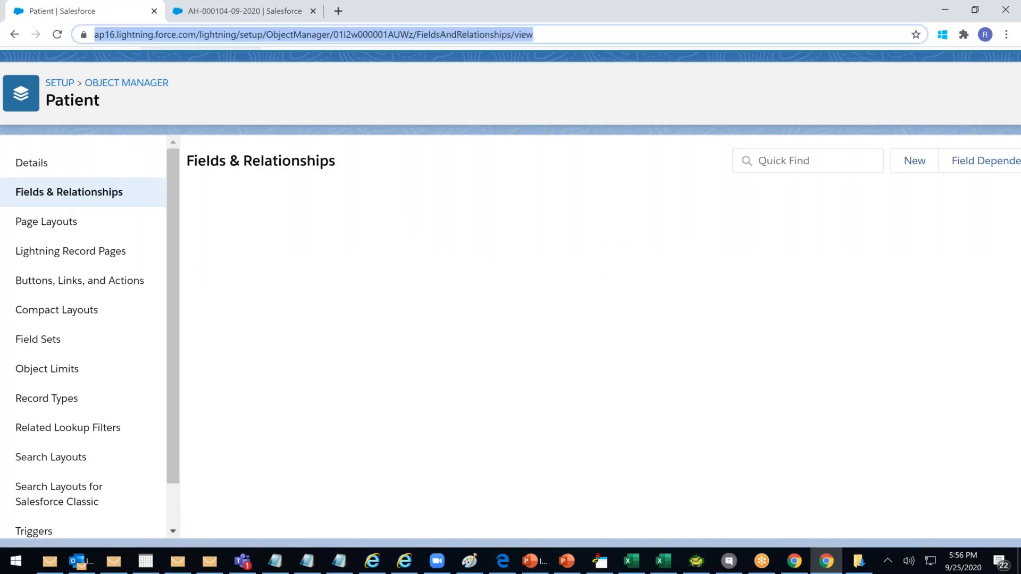
{"action": "left_click", "coordinate": [221, 16]}
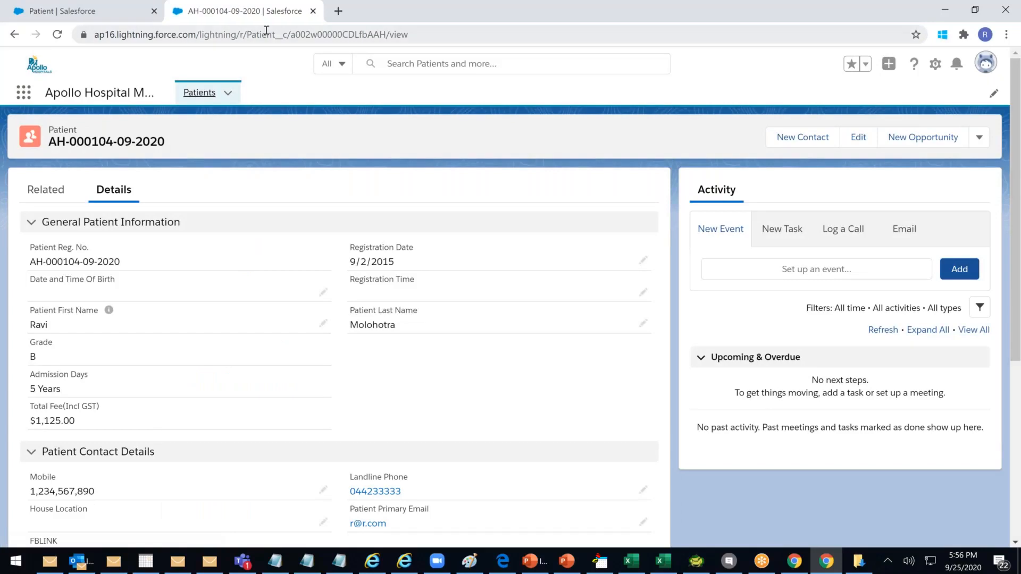
{"action": "left_click", "coordinate": [199, 93]}
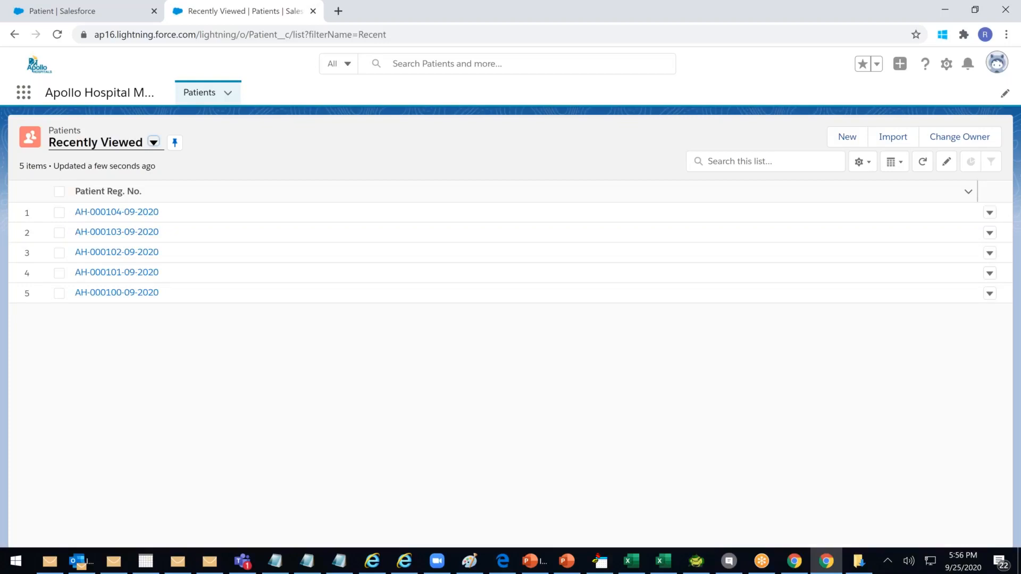
{"action": "left_click", "coordinate": [353, 27]}
{"action": "key", "text": "Return"}
{"action": "left_click", "coordinate": [332, 33]}
{"action": "key", "text": "Return"}
{"action": "left_click", "coordinate": [117, 211]}
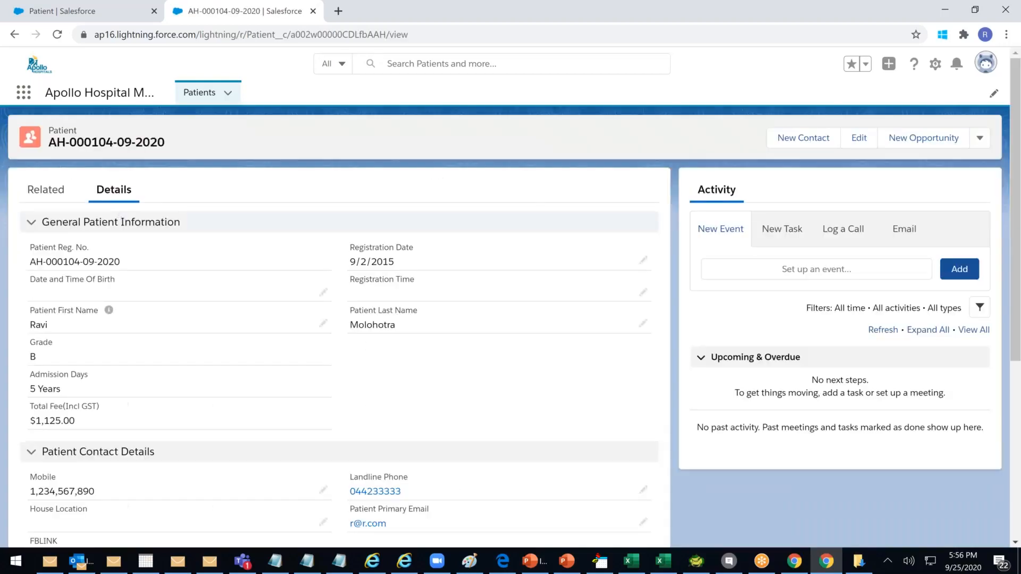
Cut the patient's first name to two letters and try saving, triggering the first-name error
{"action": "double_click", "coordinate": [69, 325]}
{"action": "key", "text": "BackSpace"}
{"action": "key", "text": "BackSpace"}
{"action": "key", "text": "BackSpace"}
{"action": "type", "text": "B"}
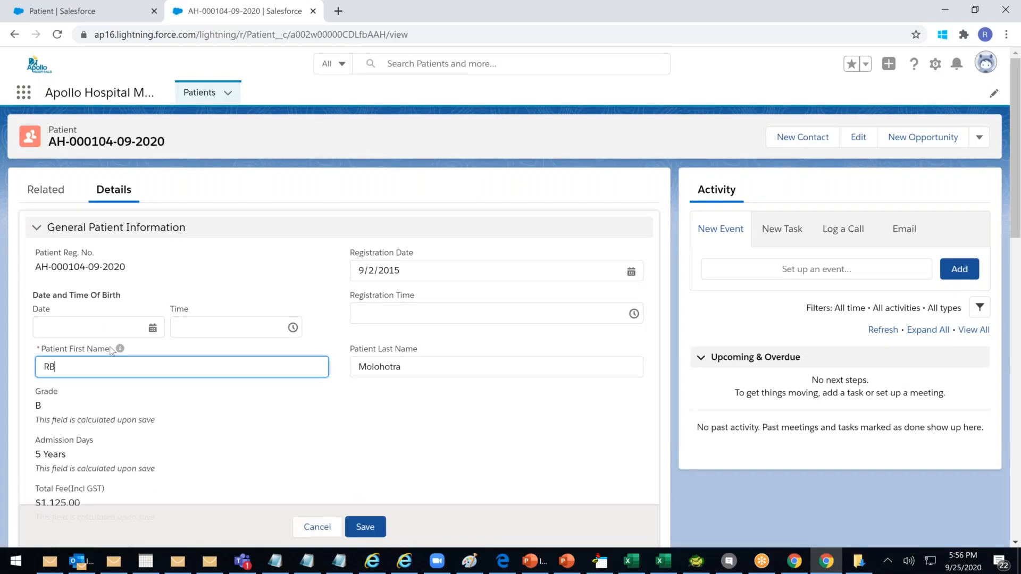
{"action": "left_click", "coordinate": [365, 526]}
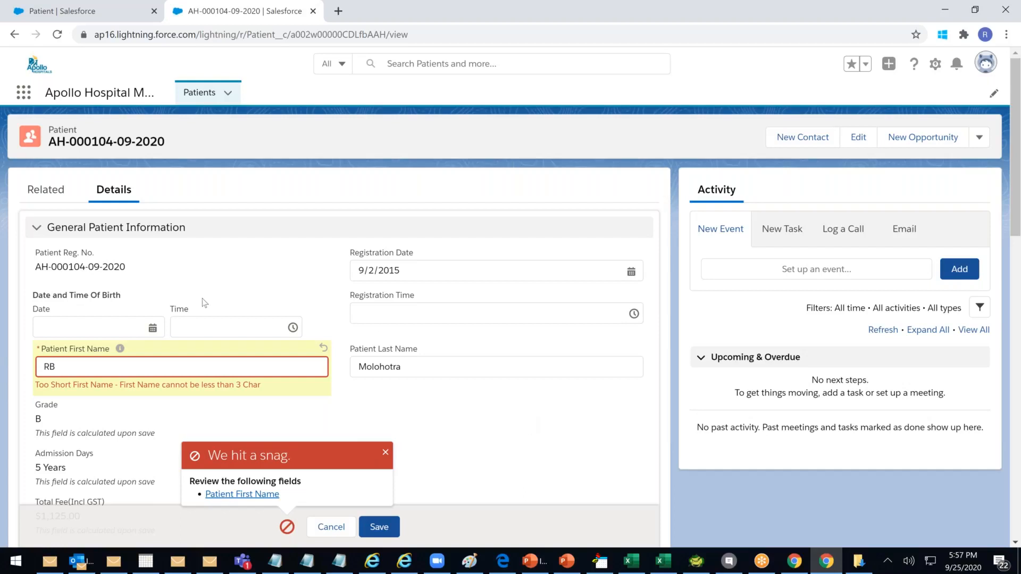
{"action": "left_click", "coordinate": [225, 369]}
{"action": "key", "text": "BackSpace"}
{"action": "type", "text": "A"}
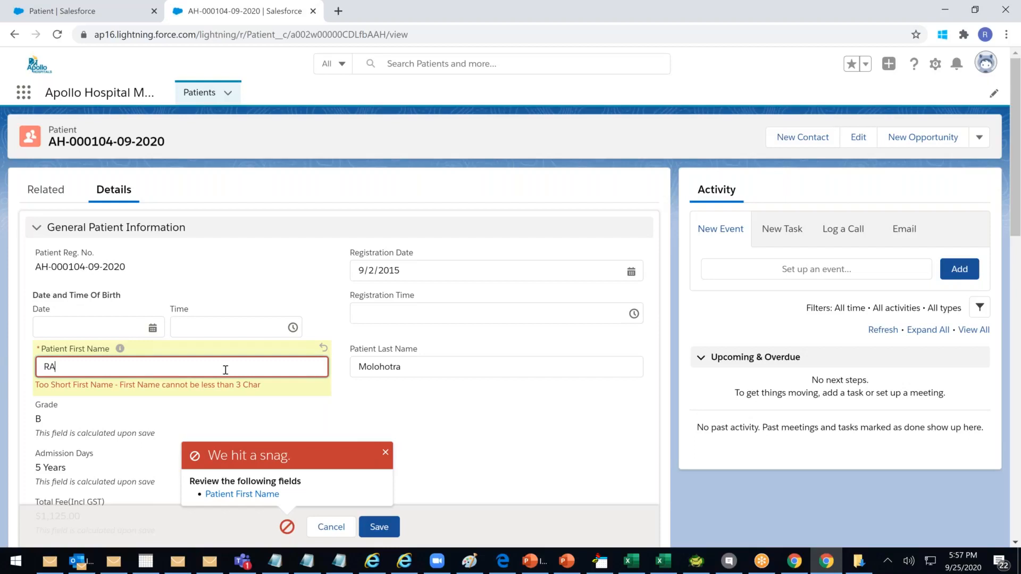
{"action": "key", "text": "BackSpace"}
{"action": "left_click", "coordinate": [380, 527]}
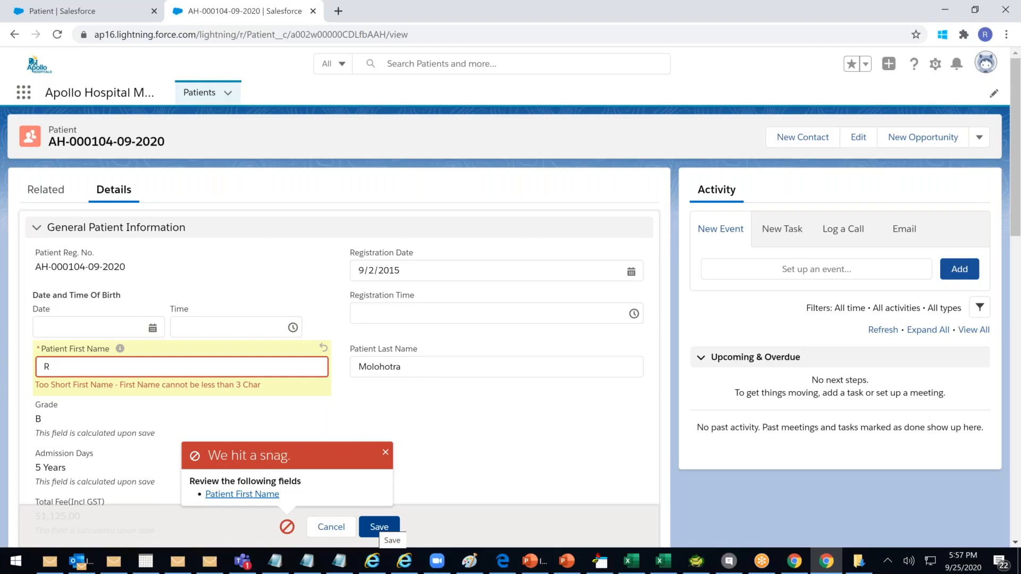
Enter a three-letter first name and save the record, then check the $1,000.00 Registration Fee
{"action": "left_click", "coordinate": [100, 367]}
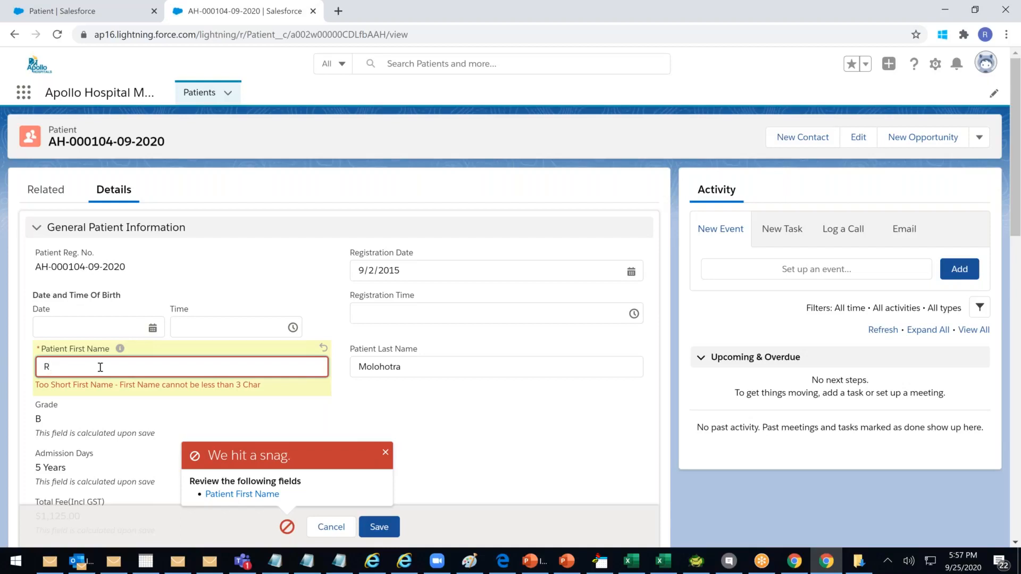
{"action": "type", "text": "AVI"}
{"action": "key", "text": "BackSpace"}
{"action": "left_click", "coordinate": [391, 526]}
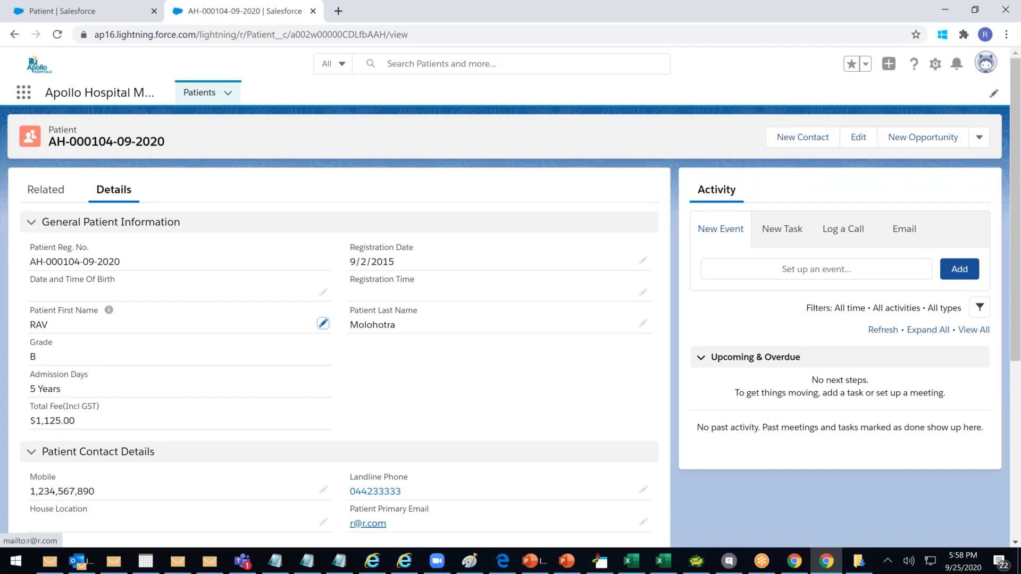
{"action": "scroll", "coordinate": [404, 518], "scroll_direction": "down", "scroll_amount": 5}
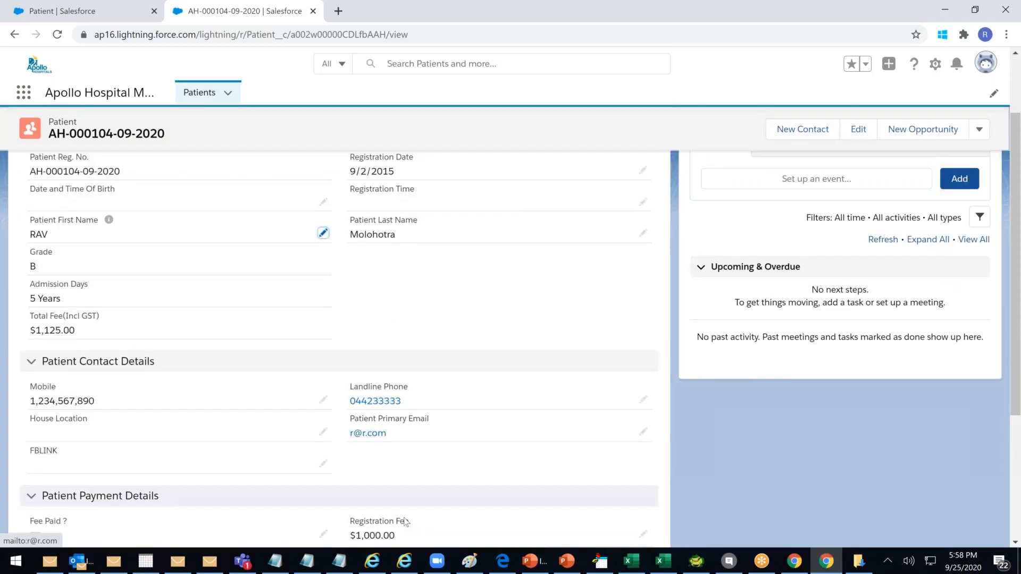
{"action": "left_click_drag", "start_coordinate": [409, 369], "coordinate": [343, 366]}
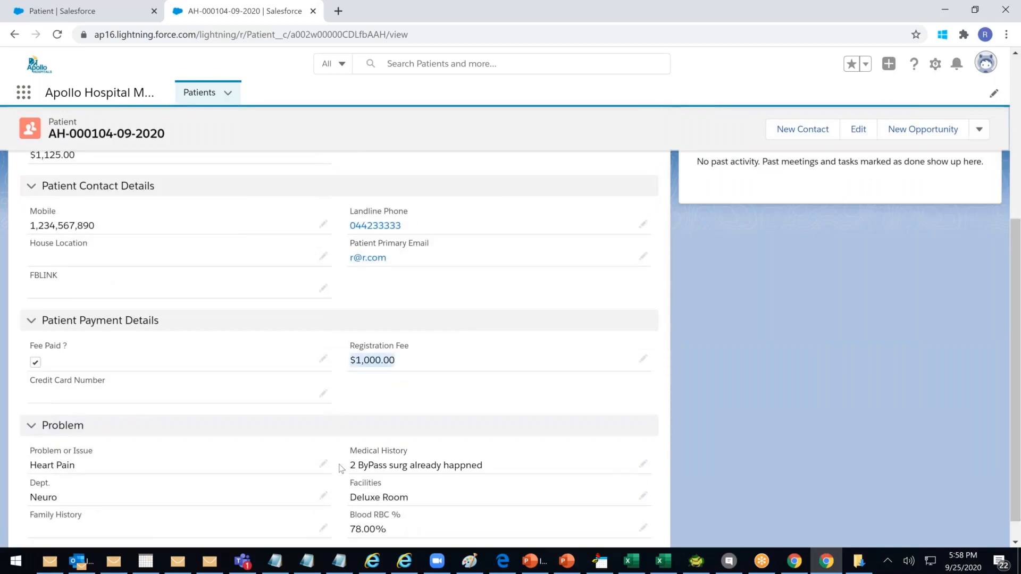
Start a new Patient validation rule named RegFee_Check
{"action": "left_click", "coordinate": [126, 11]}
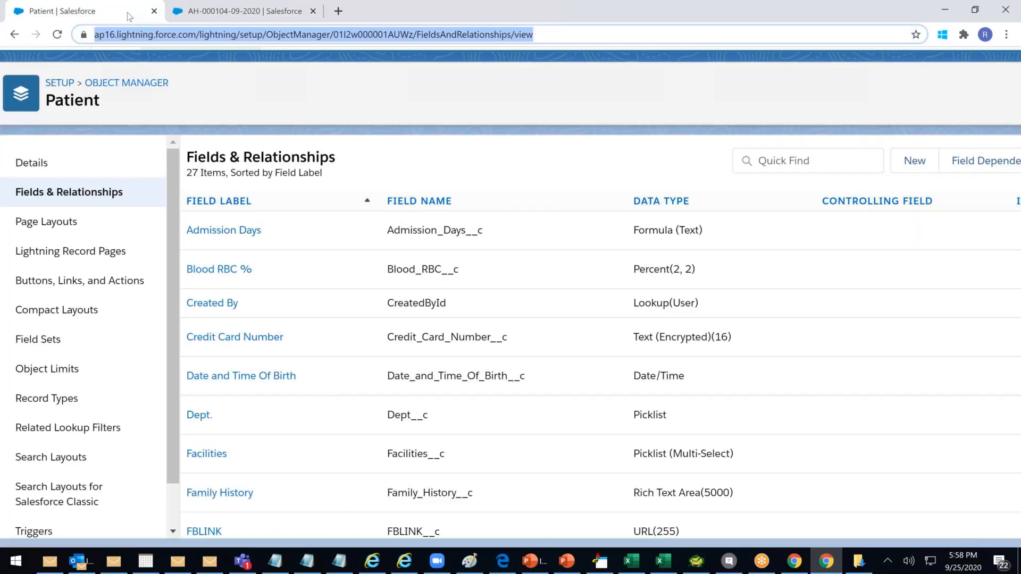
{"action": "scroll", "coordinate": [56, 499], "scroll_direction": "down", "scroll_amount": 2}
{"action": "left_click", "coordinate": [56, 516]}
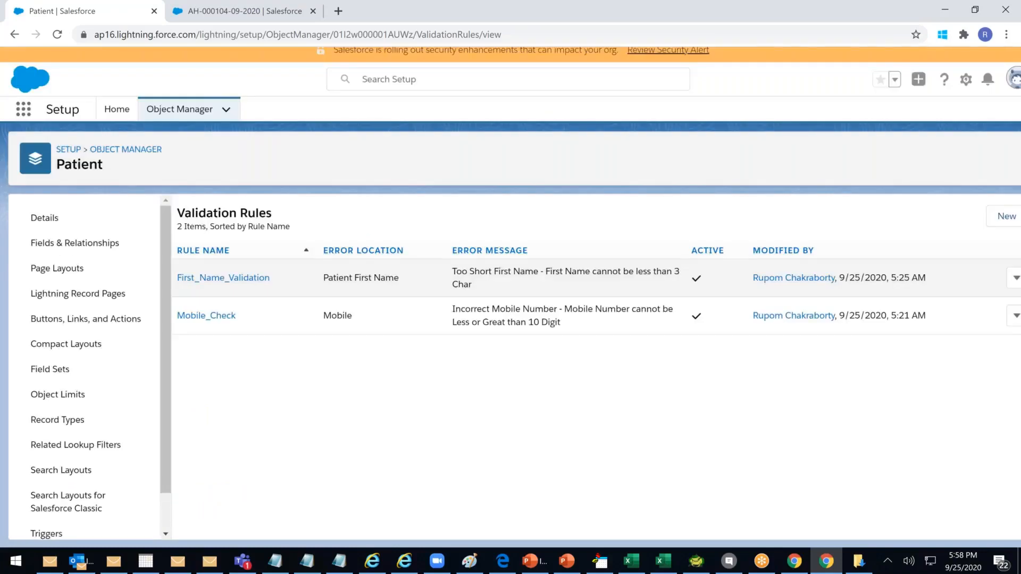
{"action": "left_click", "coordinate": [1007, 216]}
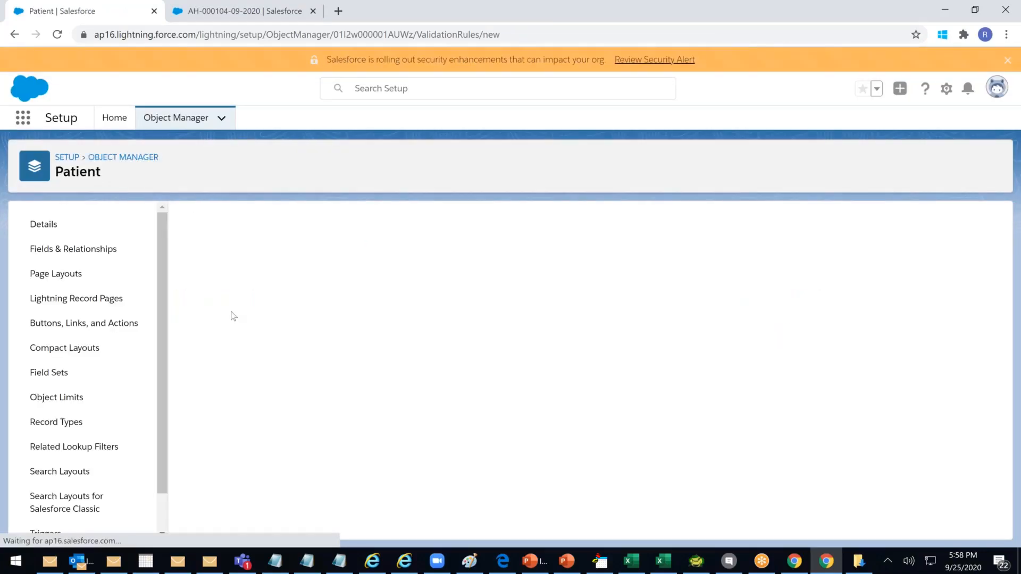
{"action": "left_click", "coordinate": [271, 308]}
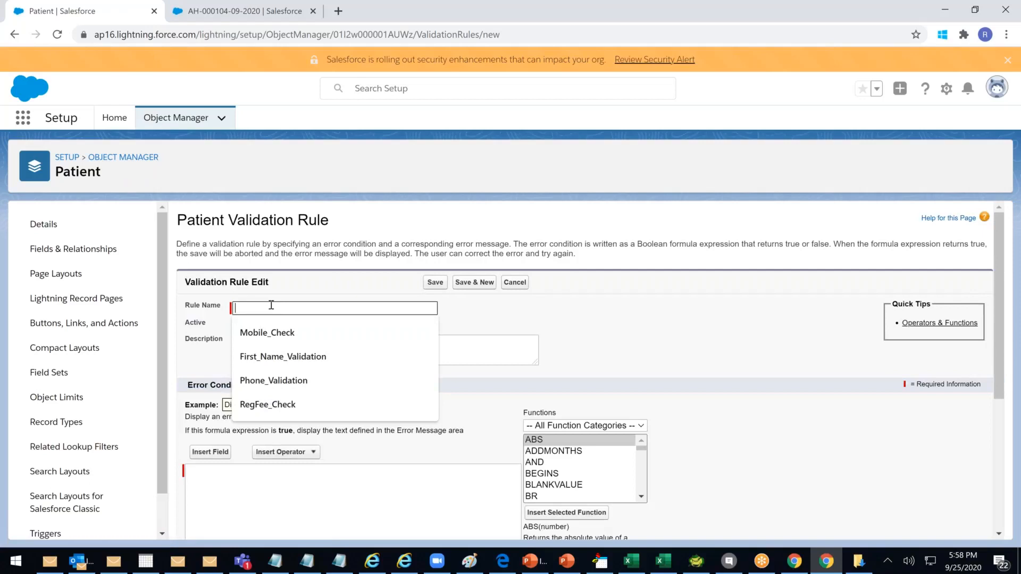
{"action": "type", "text": "RegFee_Check"}
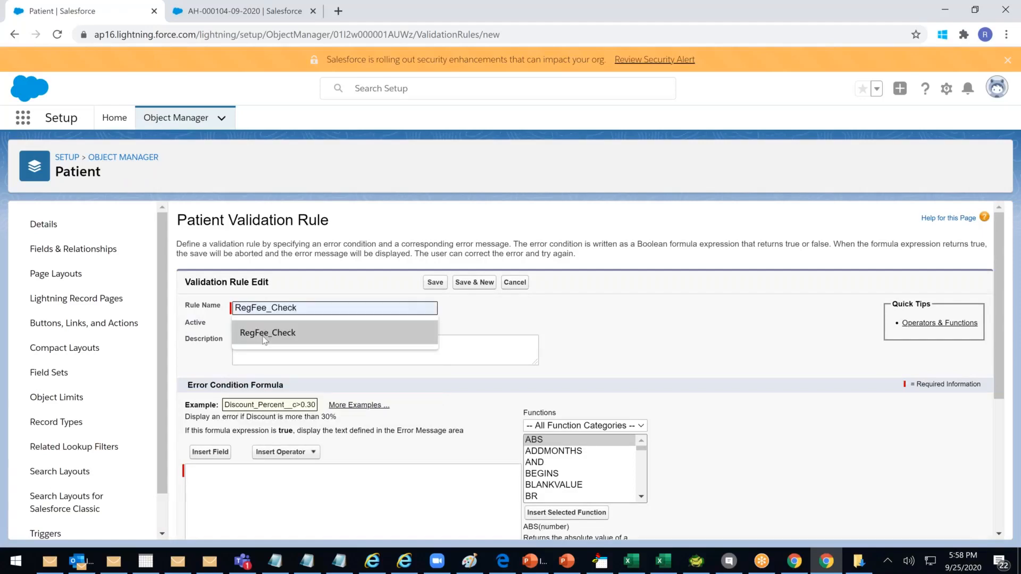
{"action": "left_click", "coordinate": [264, 333]}
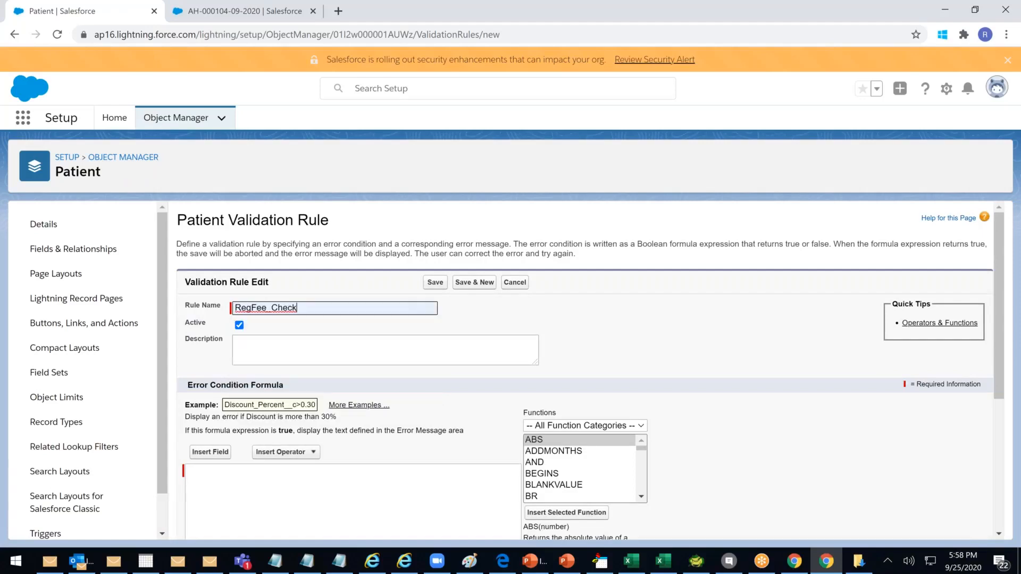
Set the condition to Registration_Fee__c <300 and check its syntax
{"action": "scroll", "coordinate": [293, 323], "scroll_direction": "down", "scroll_amount": 3}
{"action": "left_click", "coordinate": [294, 319]}
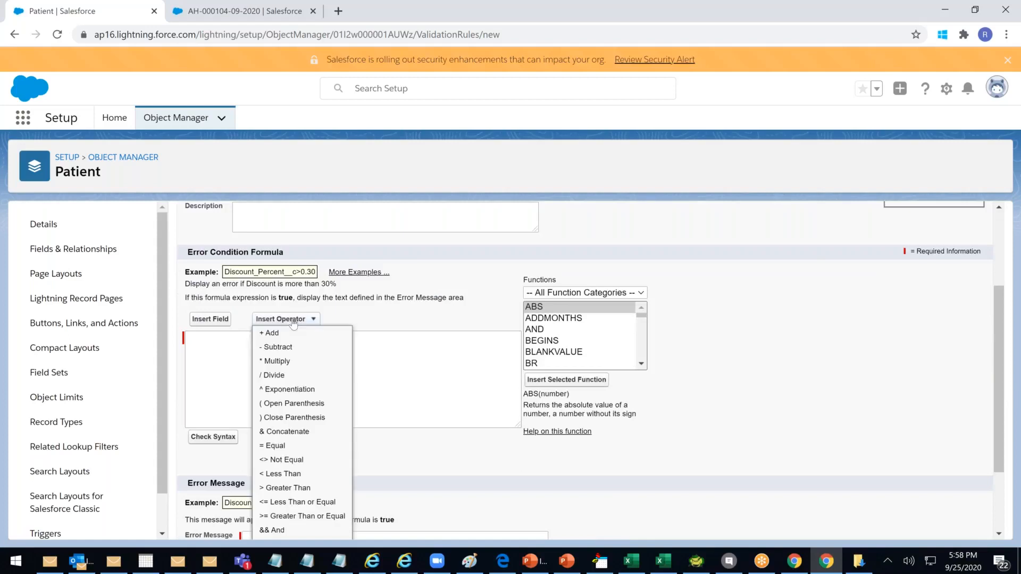
{"action": "left_click", "coordinate": [210, 319]}
{"action": "left_click_drag", "start_coordinate": [544, 340], "coordinate": [539, 400]}
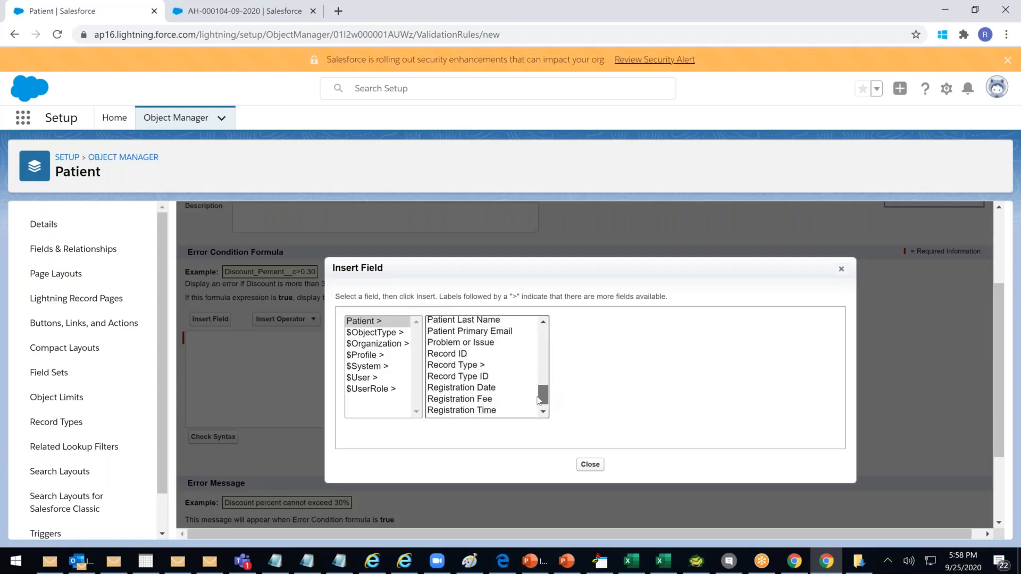
{"action": "left_click", "coordinate": [481, 401]}
{"action": "left_click", "coordinate": [606, 392]}
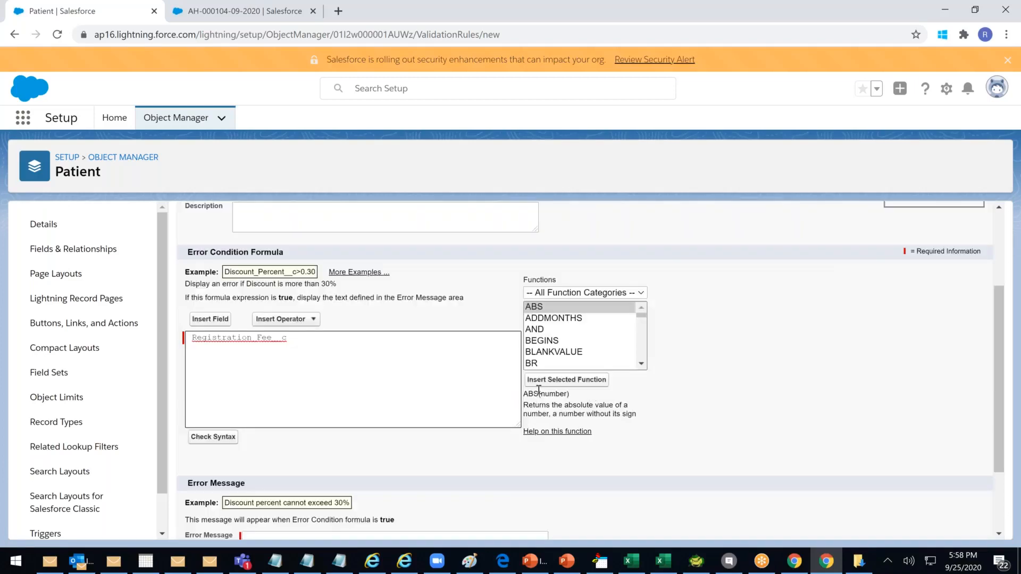
{"action": "type", "text": "<300"}
{"action": "left_click", "coordinate": [213, 436]}
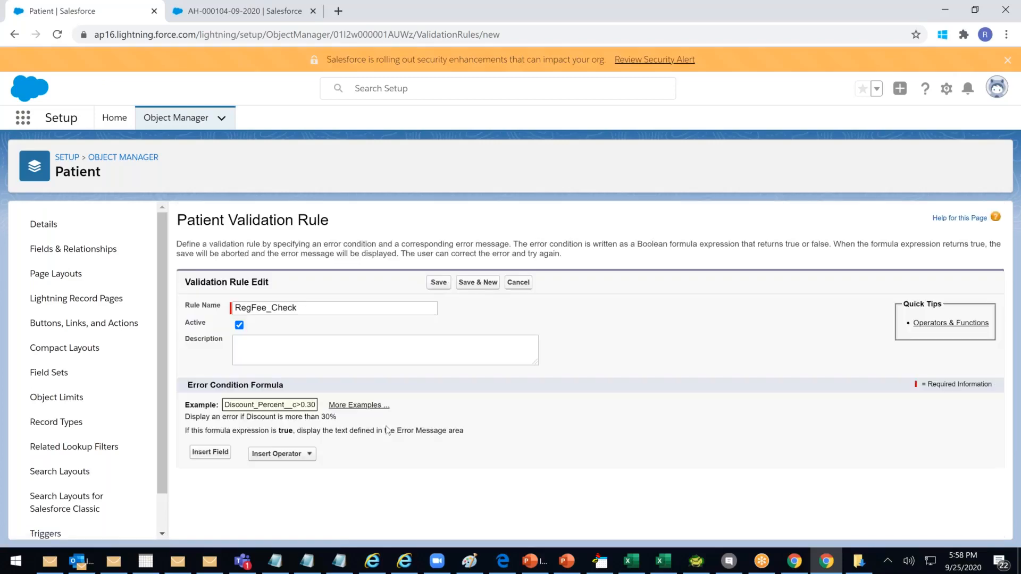
Add message 'Registration Fee cannot be less than $300' at the Registration Fee field, and save
{"action": "scroll", "coordinate": [387, 431], "scroll_direction": "down", "scroll_amount": 5}
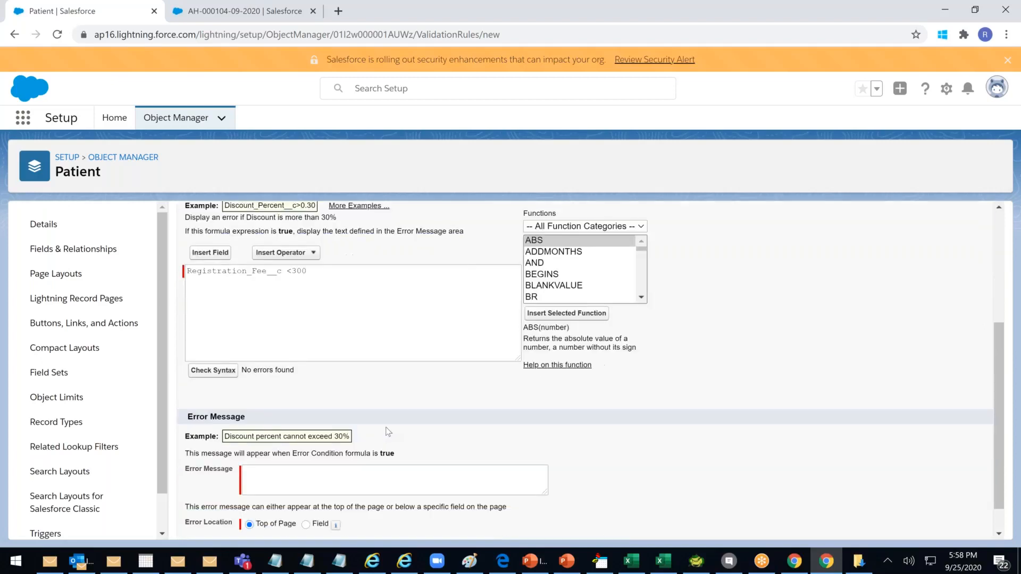
{"action": "left_click", "coordinate": [267, 445]}
{"action": "type", "text": "r"}
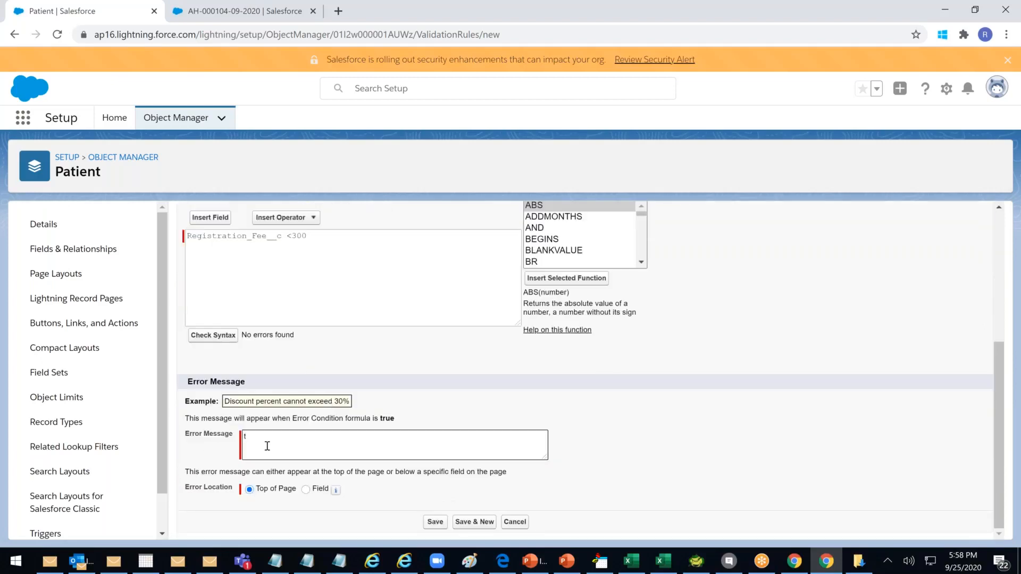
{"action": "type", "text": "EG"}
{"action": "key", "text": "BackSpace"}
{"action": "key", "text": "BackSpace"}
{"action": "key", "text": "BackSpace"}
{"action": "type", "text": "Registration Fee cannot be less than $300."}
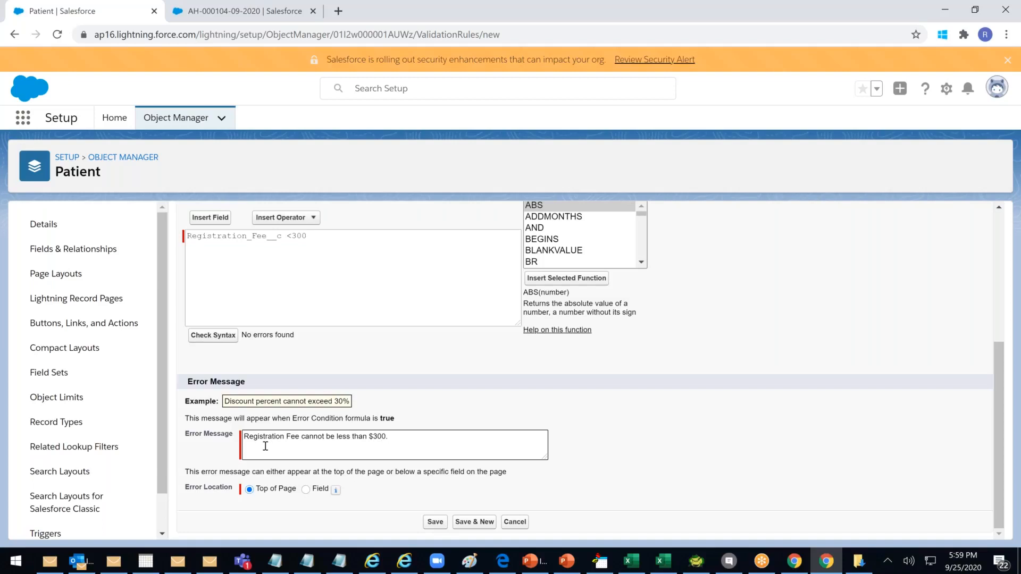
{"action": "left_click", "coordinate": [307, 490]}
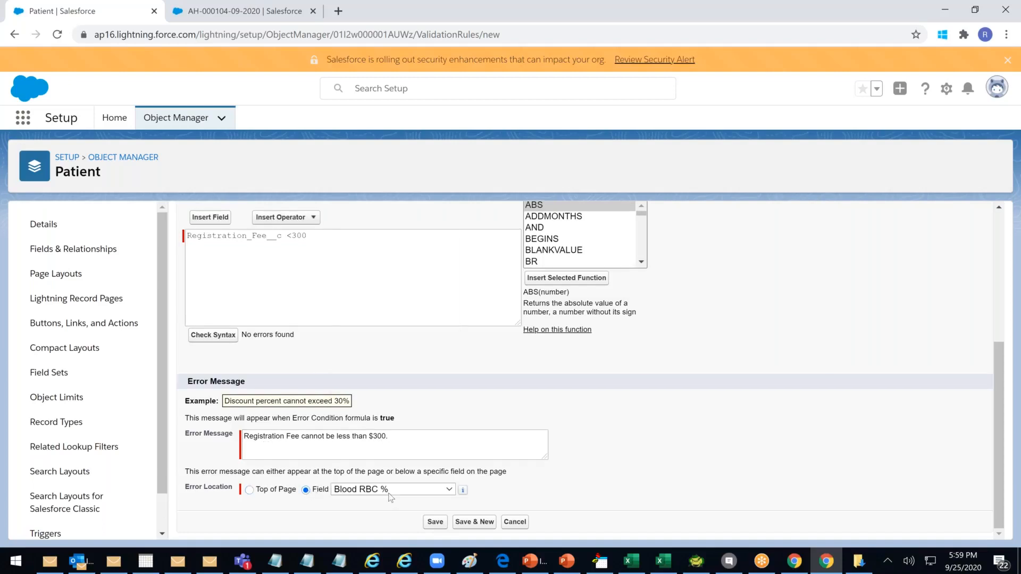
{"action": "left_click", "coordinate": [409, 489]}
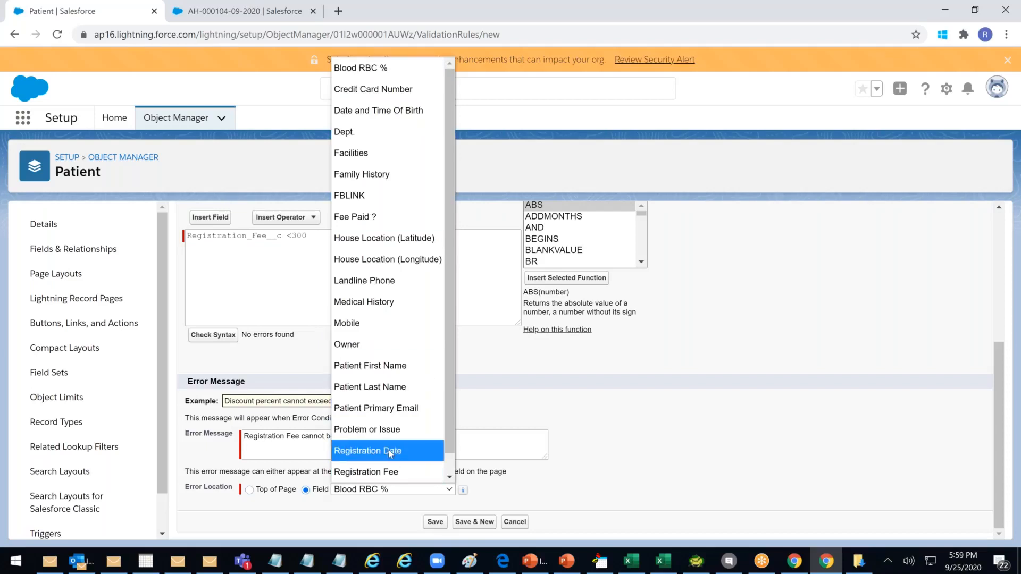
{"action": "scroll", "coordinate": [391, 453], "scroll_direction": "down", "scroll_amount": 1}
{"action": "left_click", "coordinate": [392, 451]}
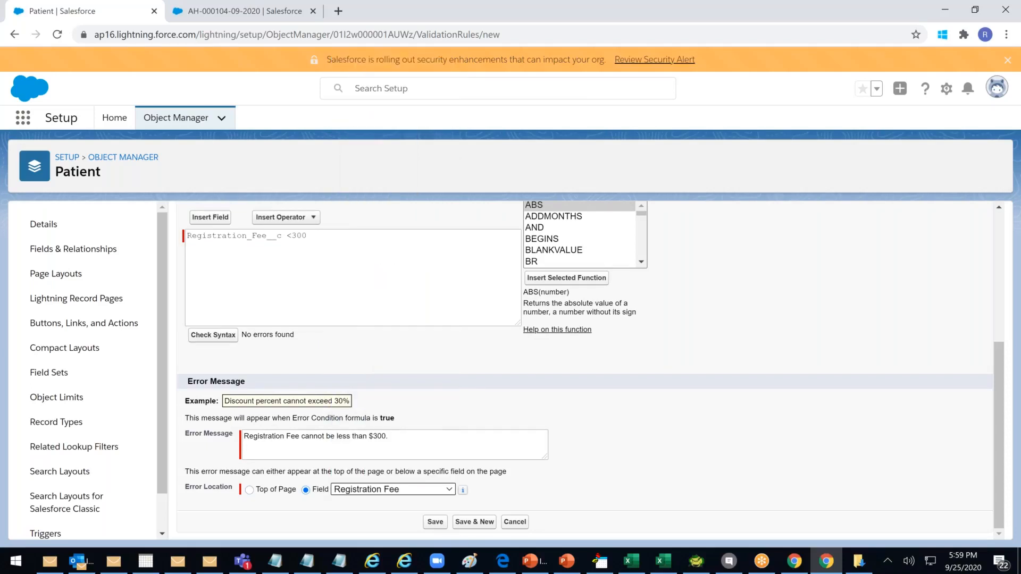
{"action": "left_click", "coordinate": [436, 522]}
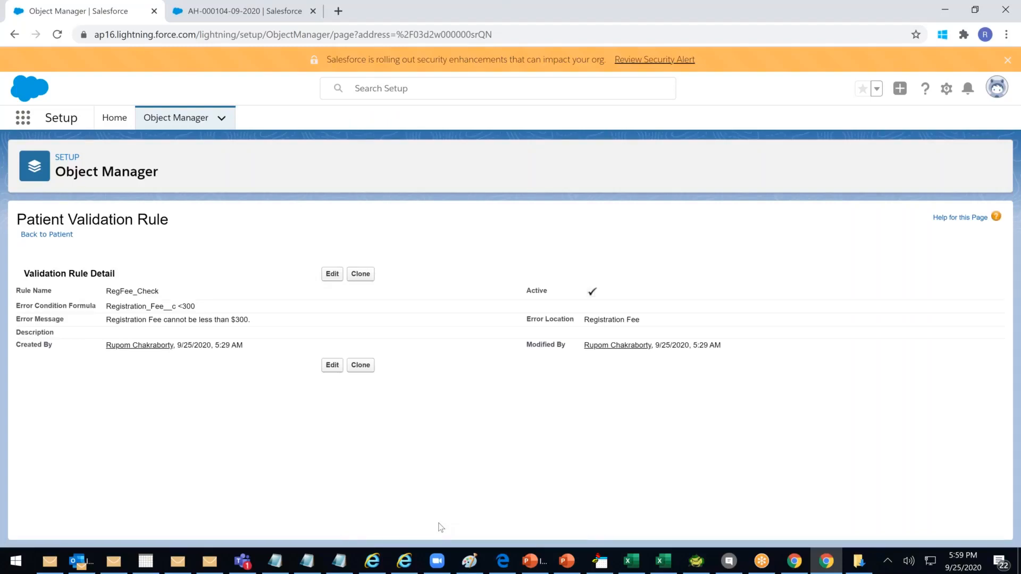
Go to the Patients list and reload it, including a full browser page refresh
{"action": "left_click", "coordinate": [215, 20]}
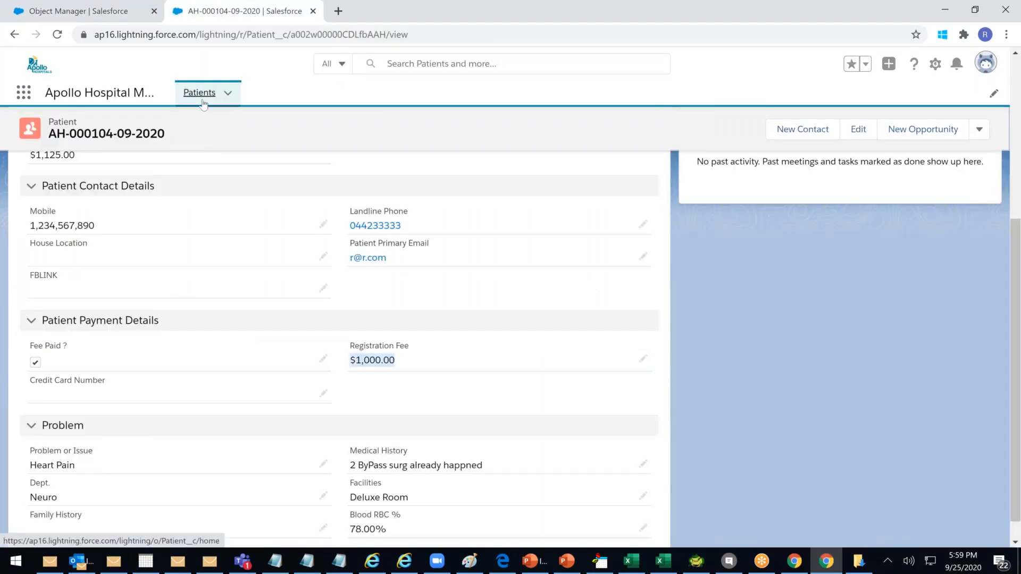
{"action": "left_click", "coordinate": [202, 104]}
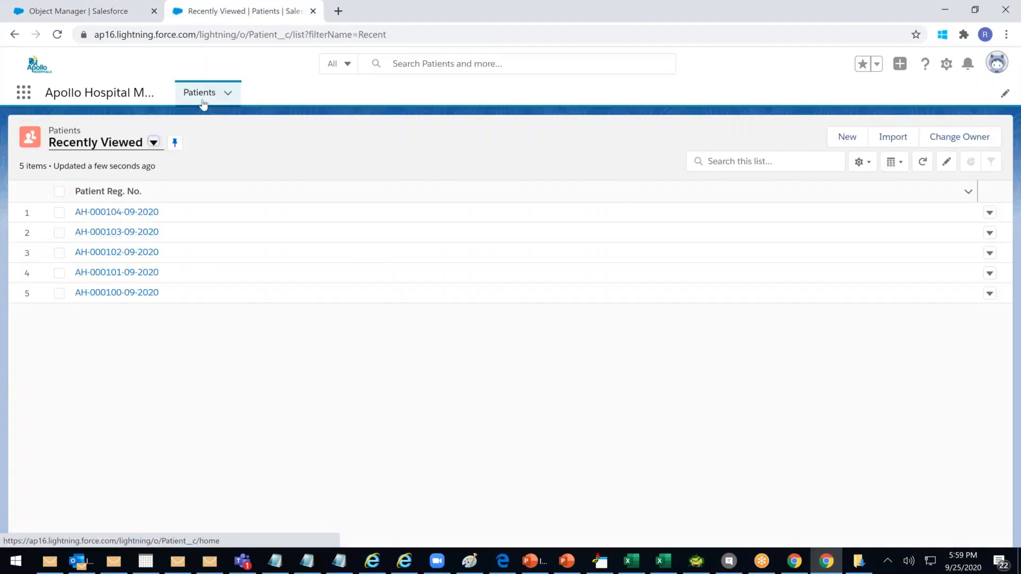
{"action": "left_click", "coordinate": [207, 99]}
{"action": "left_click", "coordinate": [208, 97]}
{"action": "left_click", "coordinate": [207, 37]}
{"action": "key", "text": "Return"}
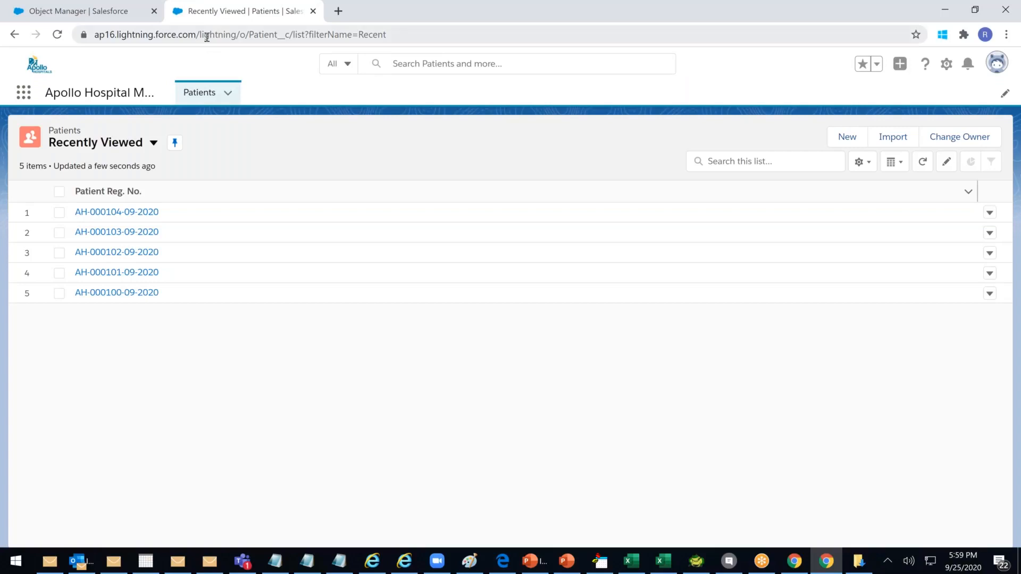
Reload the Patients list once more, then switch to Excel's Book4 and edit cell C1
{"action": "left_click", "coordinate": [195, 93]}
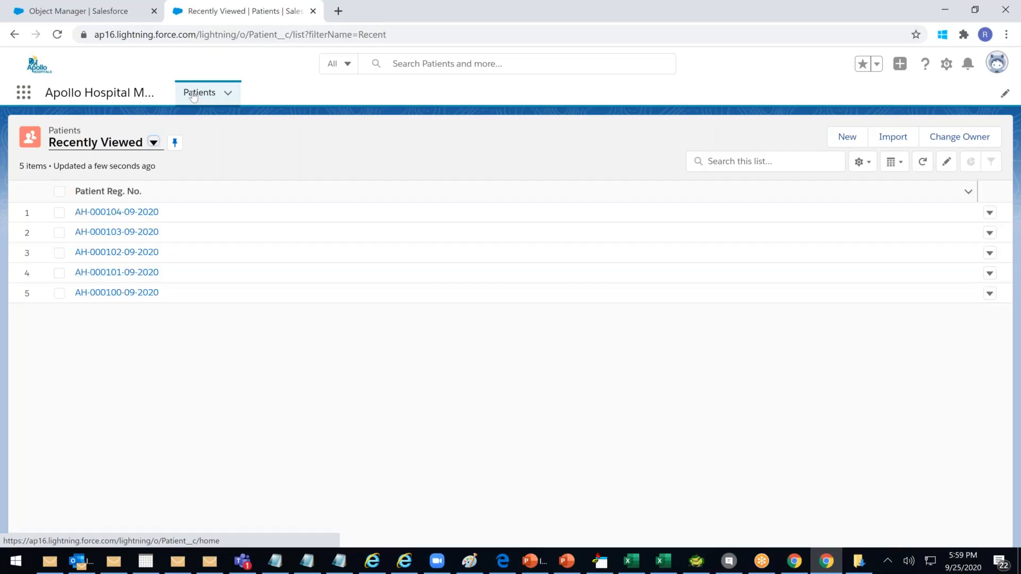
{"action": "left_click", "coordinate": [193, 93]}
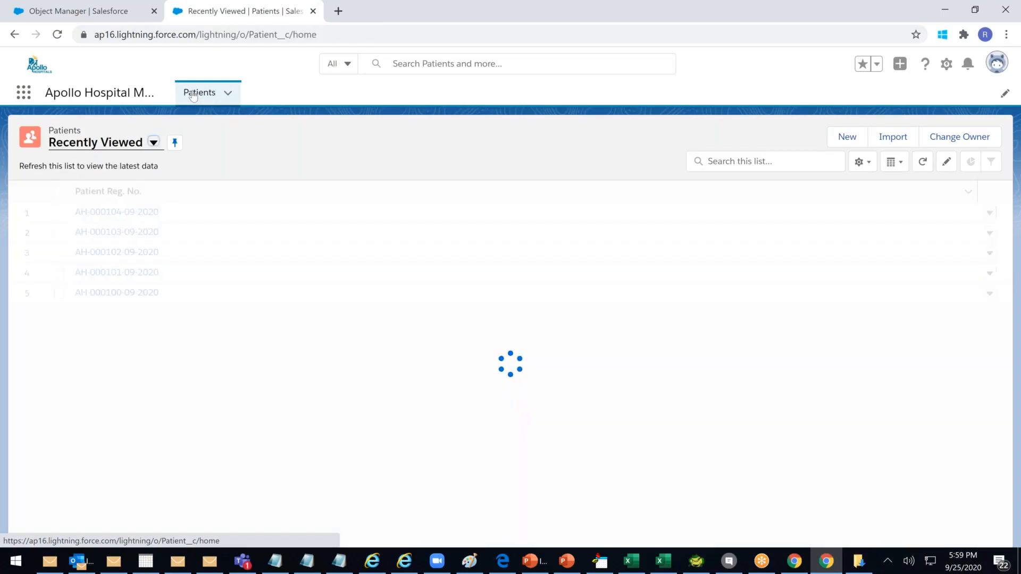
{"action": "left_click", "coordinate": [193, 96]}
{"action": "left_click", "coordinate": [664, 561]}
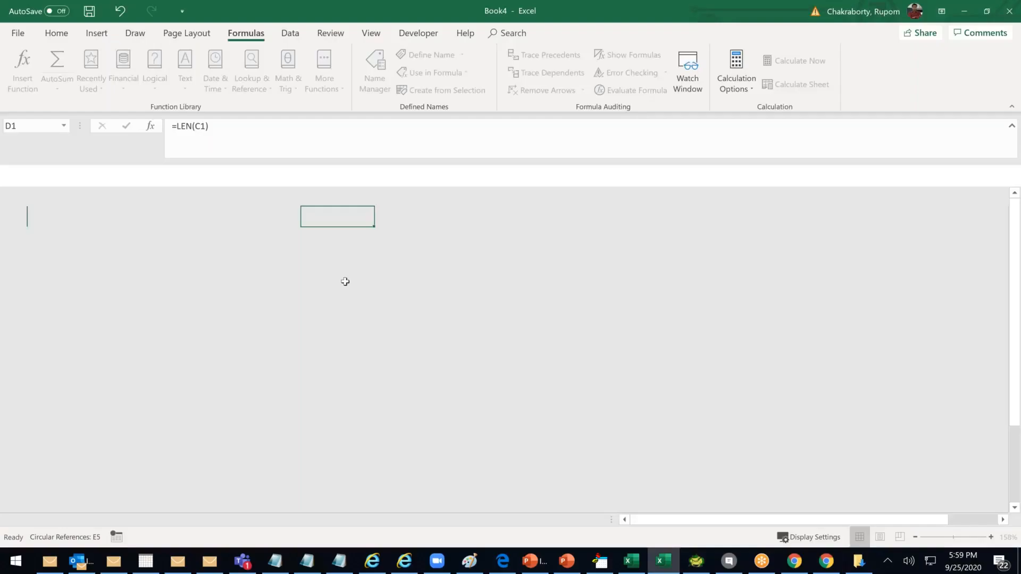
{"action": "double_click", "coordinate": [236, 217]}
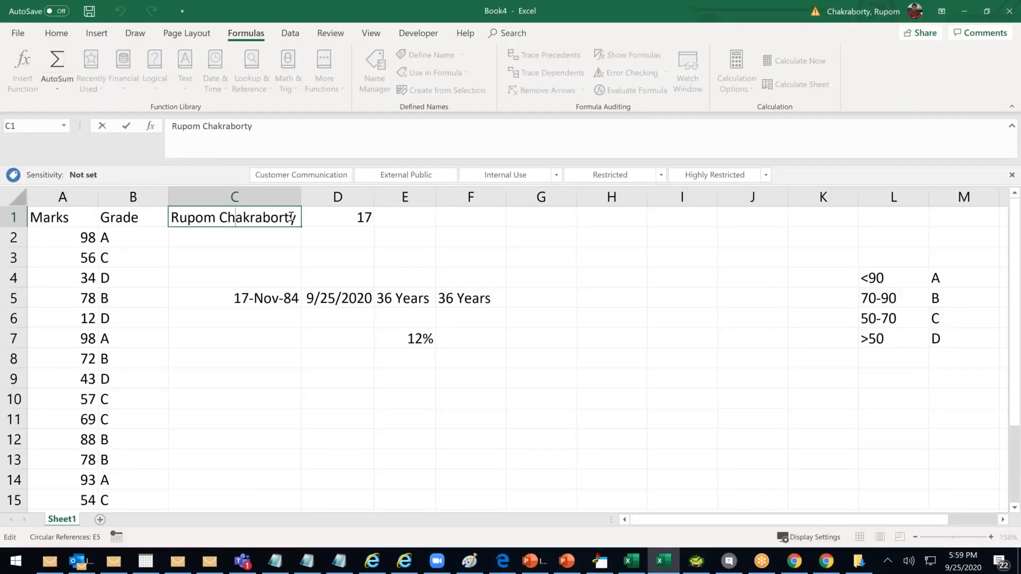
Insert # before the surname in C1, delete D1's length formula, and minimise Excel
{"action": "left_click", "coordinate": [221, 218]}
{"action": "type", "text": "#"}
{"action": "left_click", "coordinate": [254, 254]}
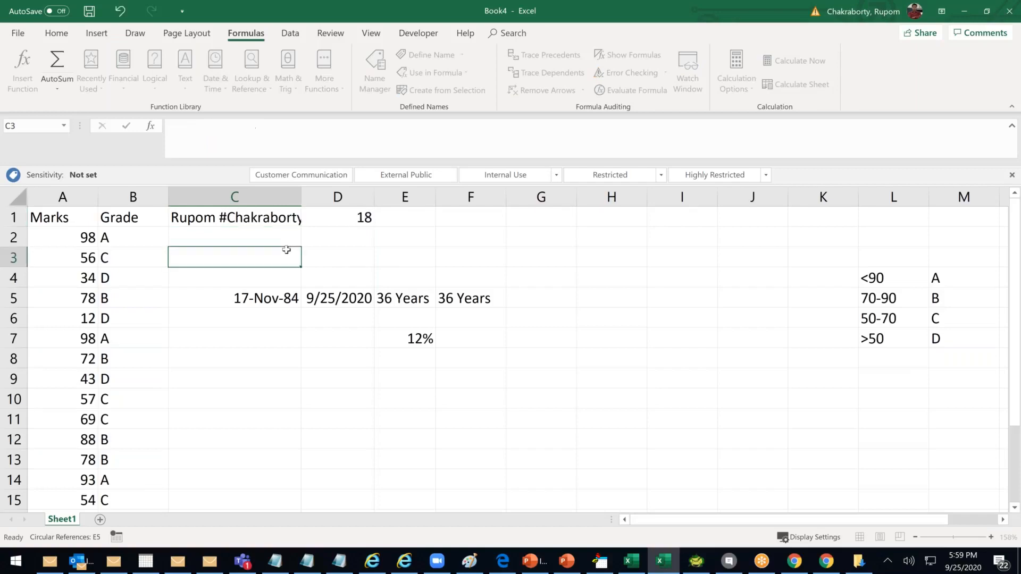
{"action": "left_click", "coordinate": [342, 223]}
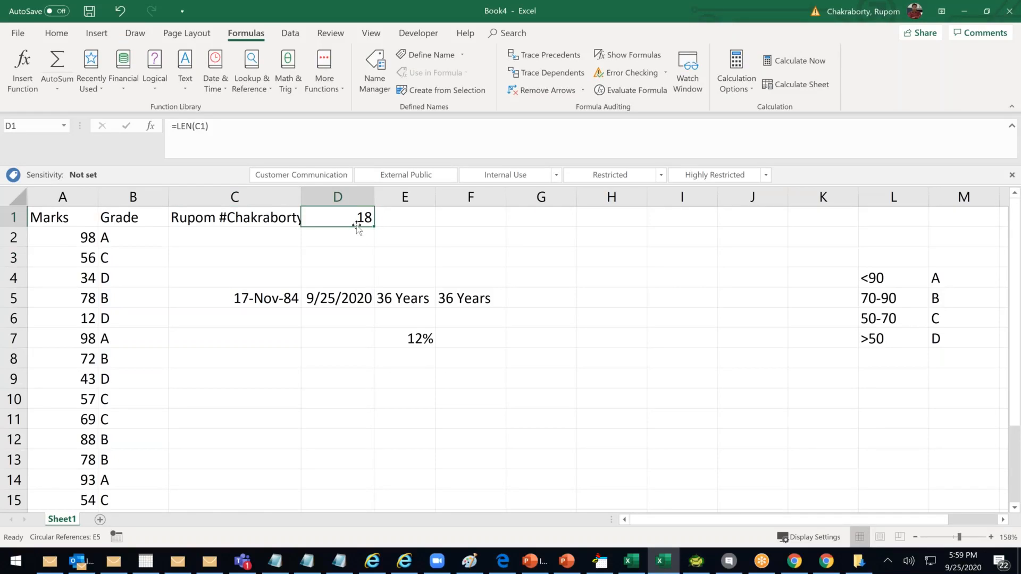
{"action": "key", "text": "Delete"}
{"action": "left_click", "coordinate": [963, 11]}
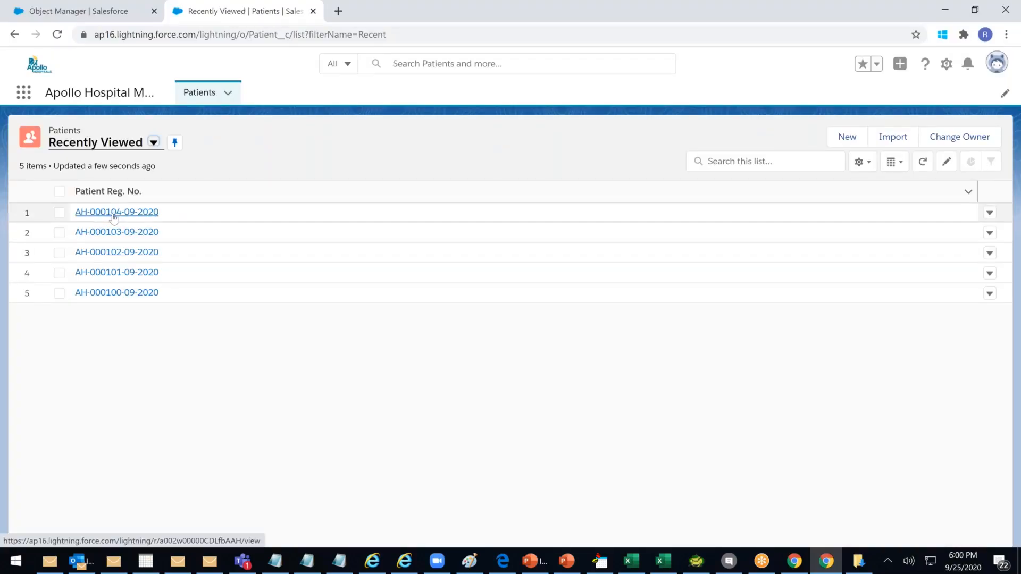
Reload the Patients page and start a new Normal Patient record
{"action": "left_click", "coordinate": [259, 33]}
{"action": "key", "text": "Return"}
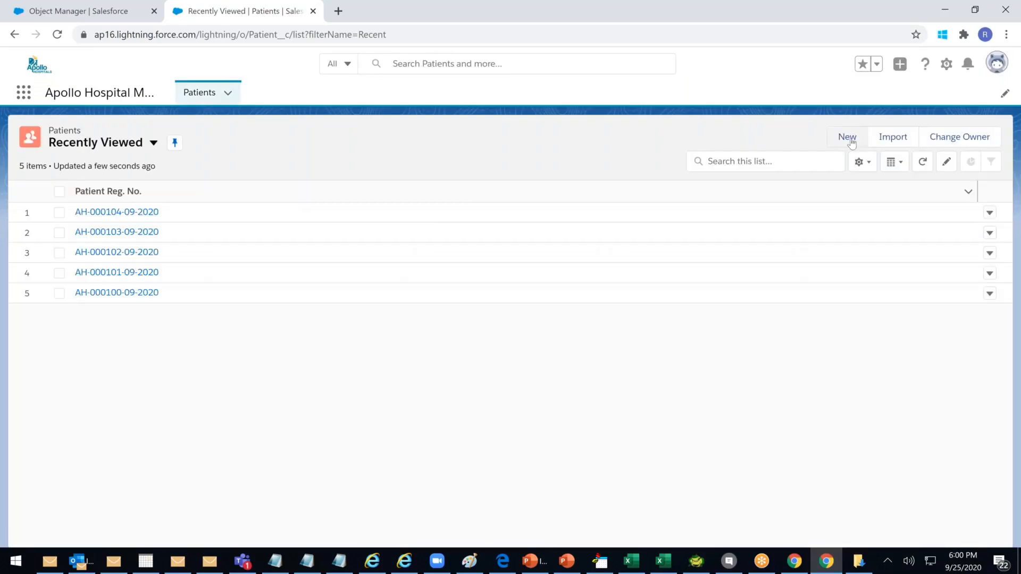
{"action": "left_click", "coordinate": [848, 138]}
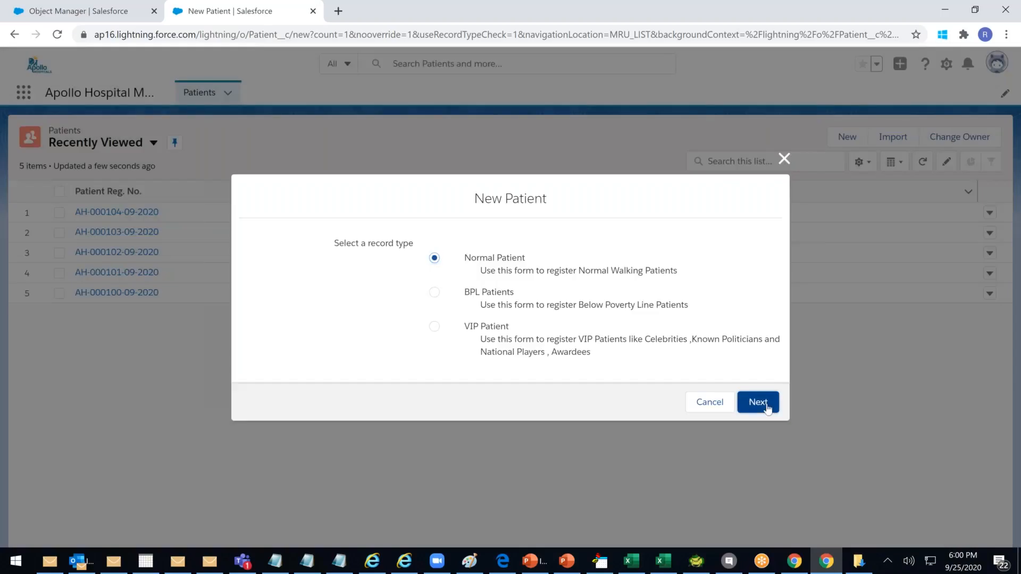
{"action": "left_click", "coordinate": [761, 403]}
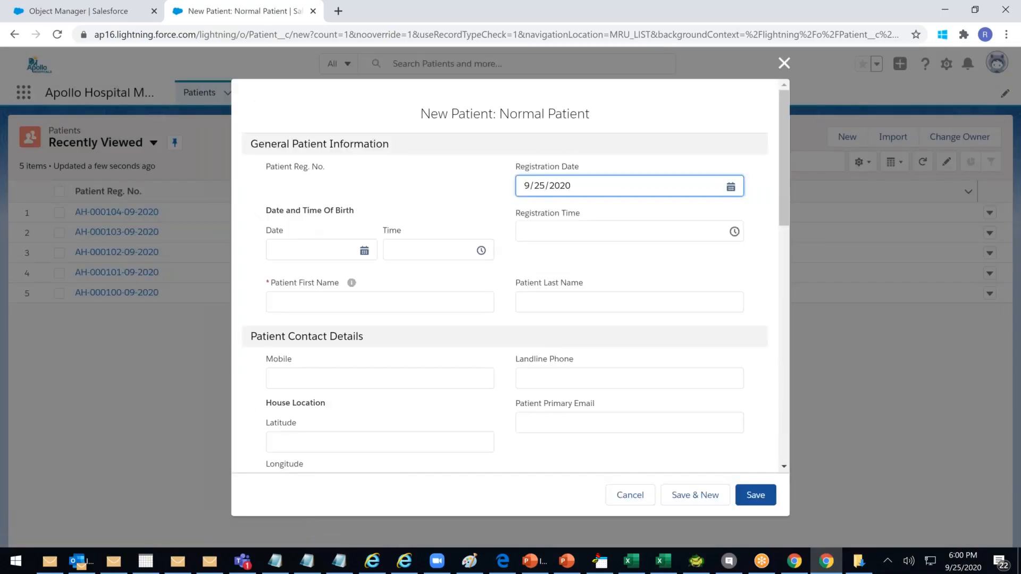
Enter a two-letter first name, a last name, Mobile 123456 and Registration Fee 250
{"action": "left_click", "coordinate": [380, 302]}
{"action": "type", "text": "AB"}
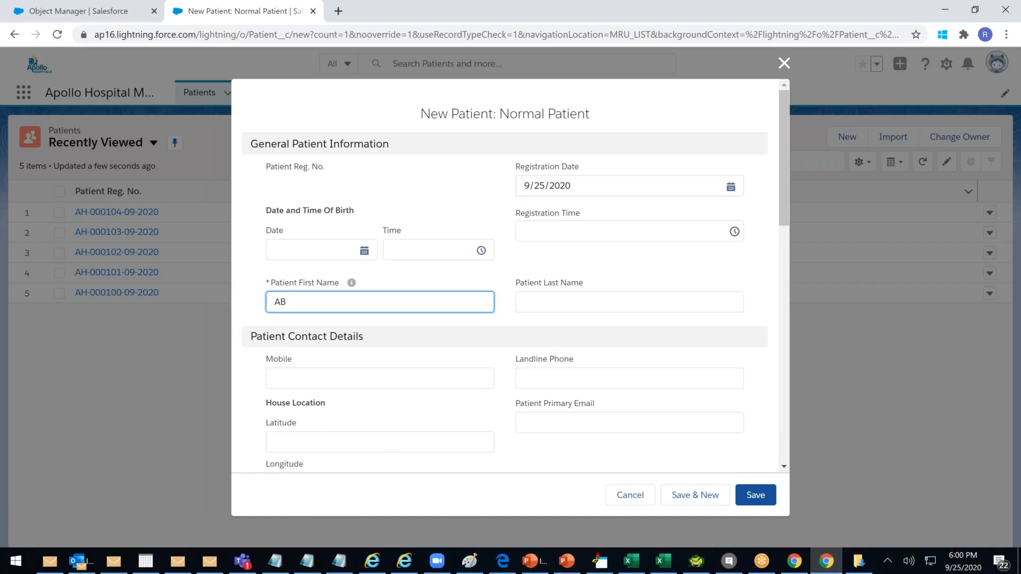
{"action": "left_click", "coordinate": [537, 303]}
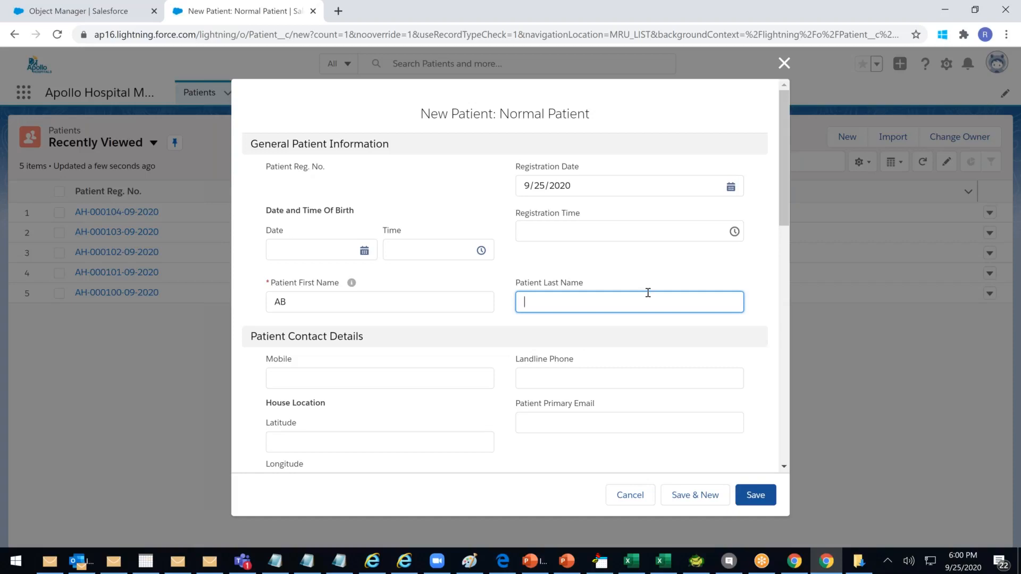
{"action": "left_click", "coordinate": [356, 383]}
{"action": "type", "text": "123456"}
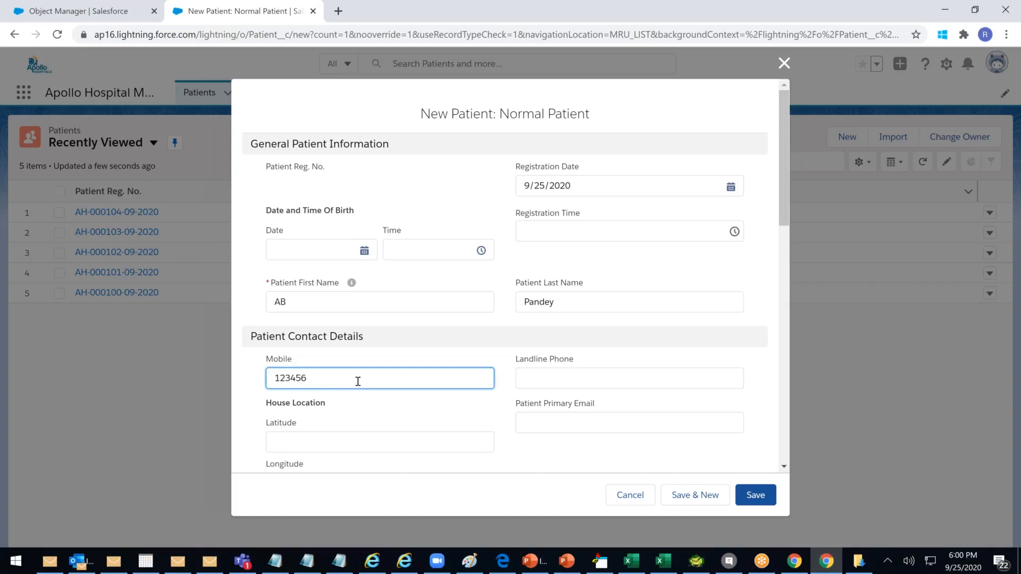
{"action": "scroll", "coordinate": [358, 381], "scroll_direction": "down", "scroll_amount": 3}
{"action": "scroll", "coordinate": [595, 349], "scroll_direction": "down", "scroll_amount": 3}
{"action": "left_click", "coordinate": [596, 347]}
{"action": "type", "text": "2"}
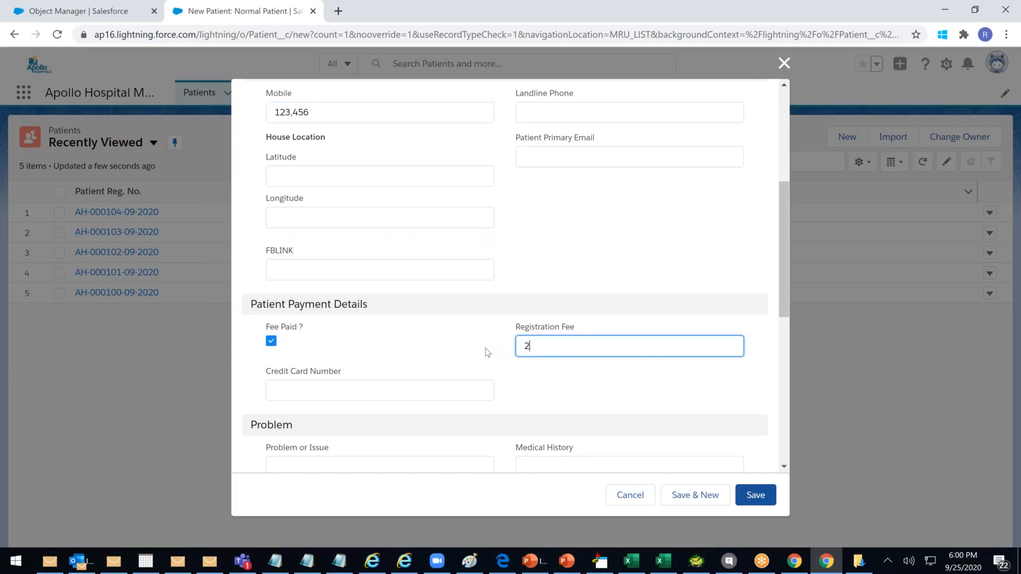
{"action": "type", "text": "50"}
{"action": "scroll", "coordinate": [559, 355], "scroll_direction": "up", "scroll_amount": 5}
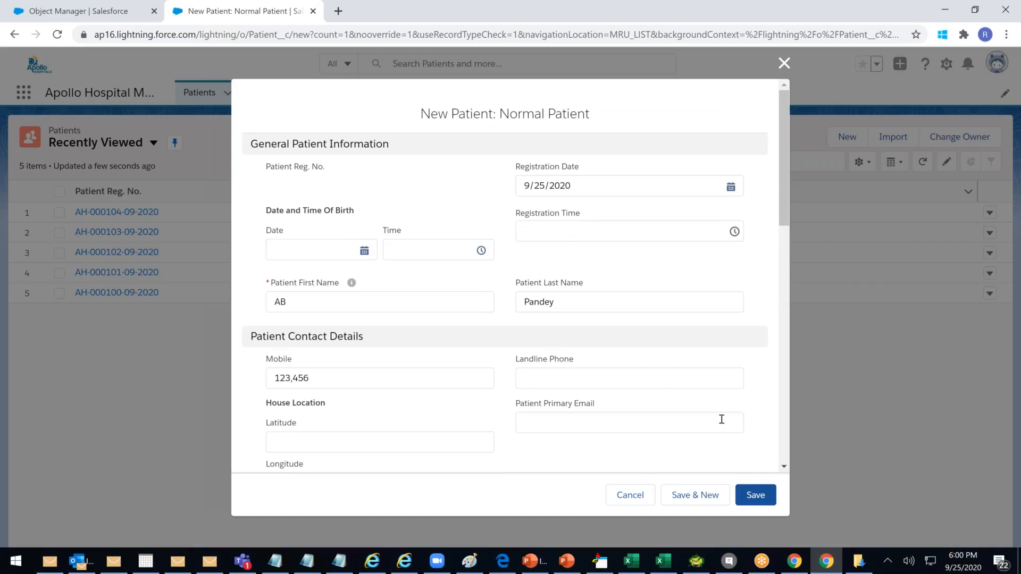
Save the new patient and review the first name and mobile validation error messages
{"action": "left_click", "coordinate": [755, 496]}
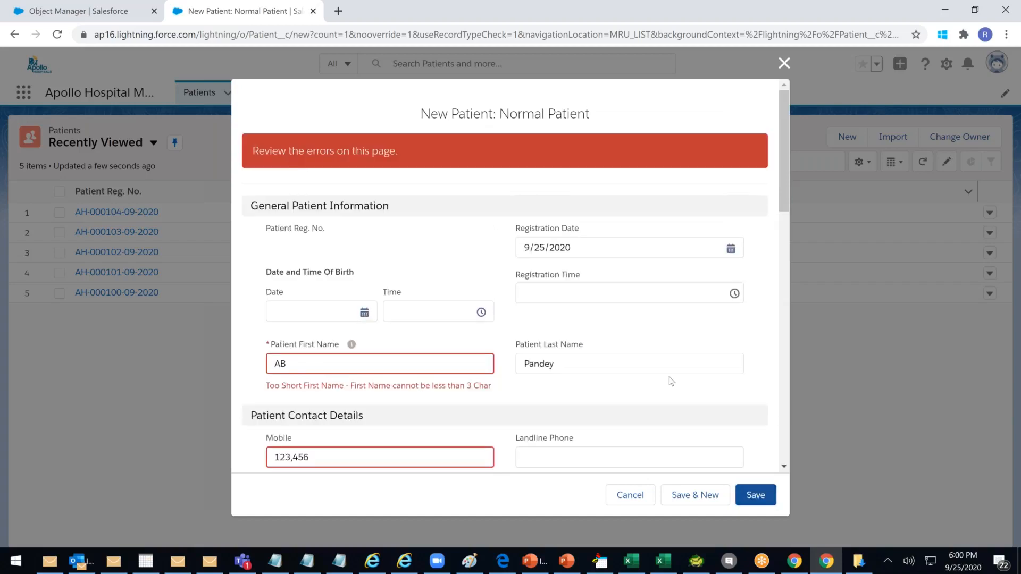
{"action": "scroll", "coordinate": [671, 381], "scroll_direction": "down", "scroll_amount": 5}
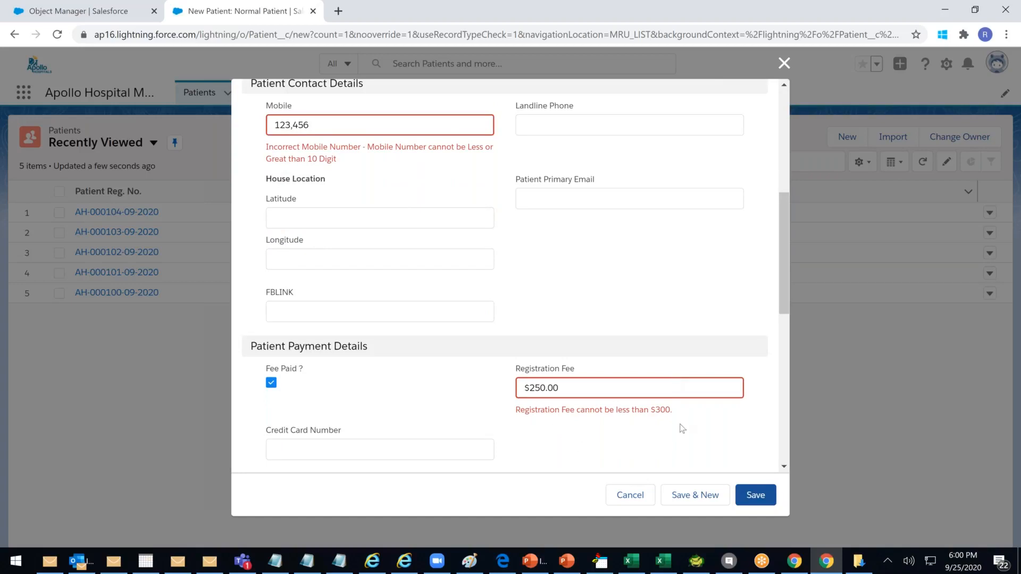
{"action": "scroll", "coordinate": [683, 429], "scroll_direction": "up", "scroll_amount": 1}
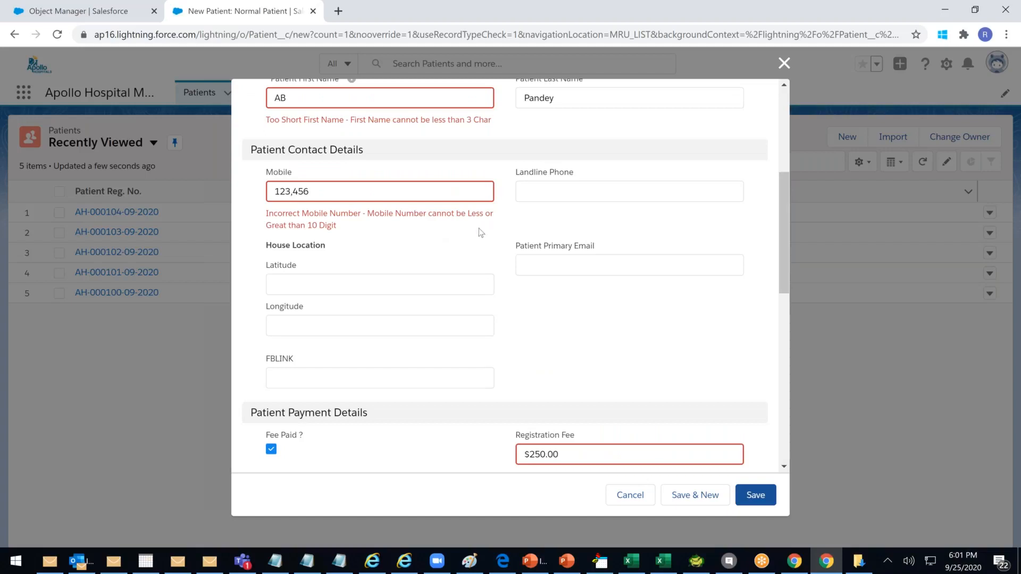
{"action": "scroll", "coordinate": [422, 256], "scroll_direction": "up", "scroll_amount": 1}
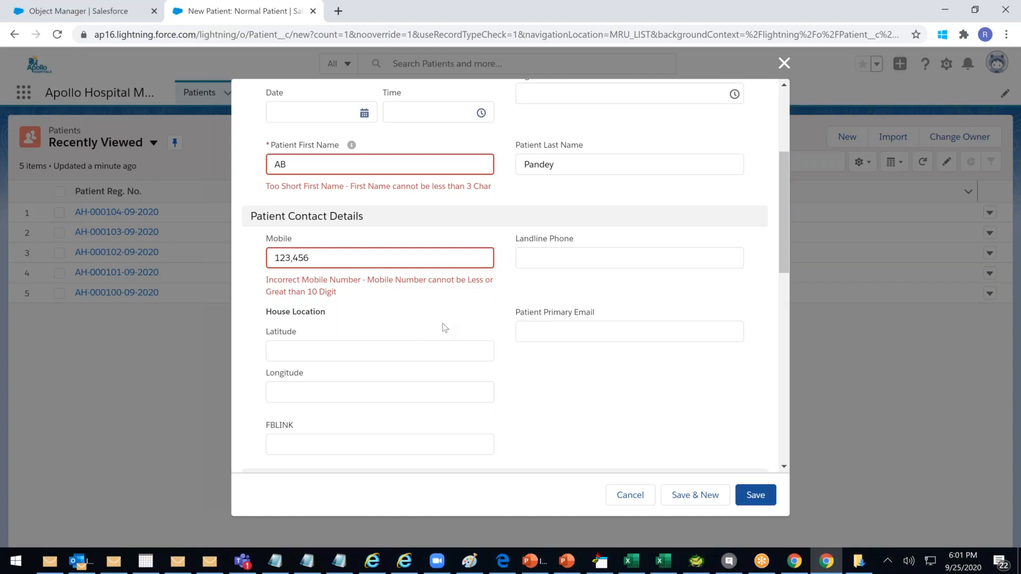
{"action": "scroll", "coordinate": [445, 326], "scroll_direction": "up", "scroll_amount": 3}
{"action": "left_click", "coordinate": [325, 294]}
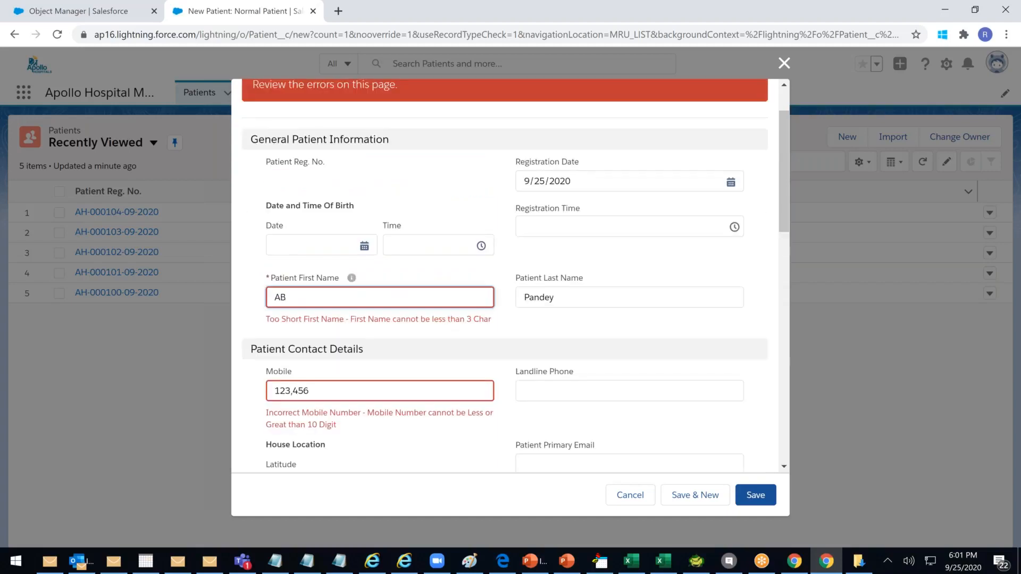
Lengthen the first name and replace the mobile with a ten-digit number, saving after each fix
{"action": "key", "text": "BackSpace"}
{"action": "left_click", "coordinate": [754, 495]}
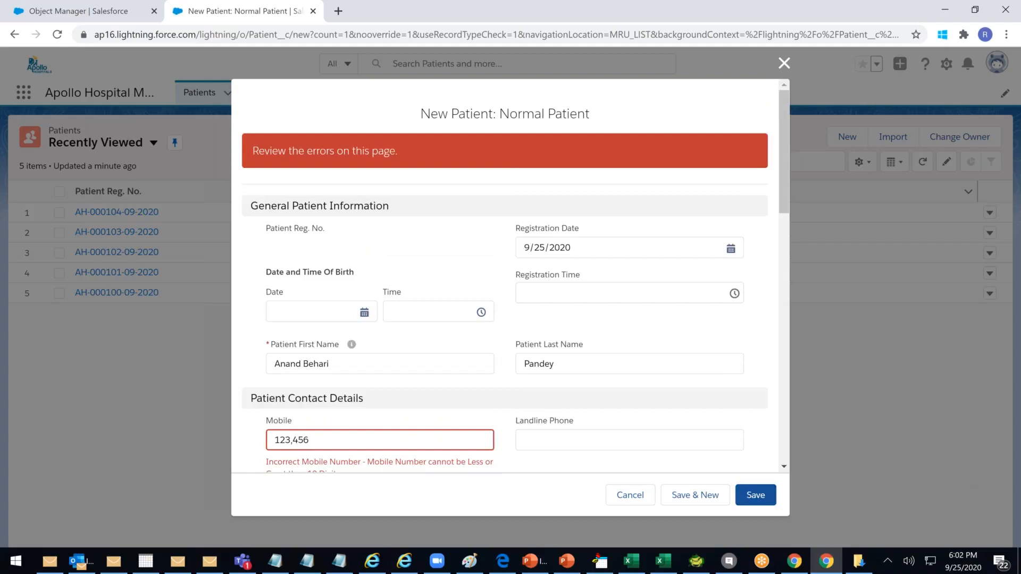
{"action": "scroll", "coordinate": [594, 357], "scroll_direction": "down", "scroll_amount": 5}
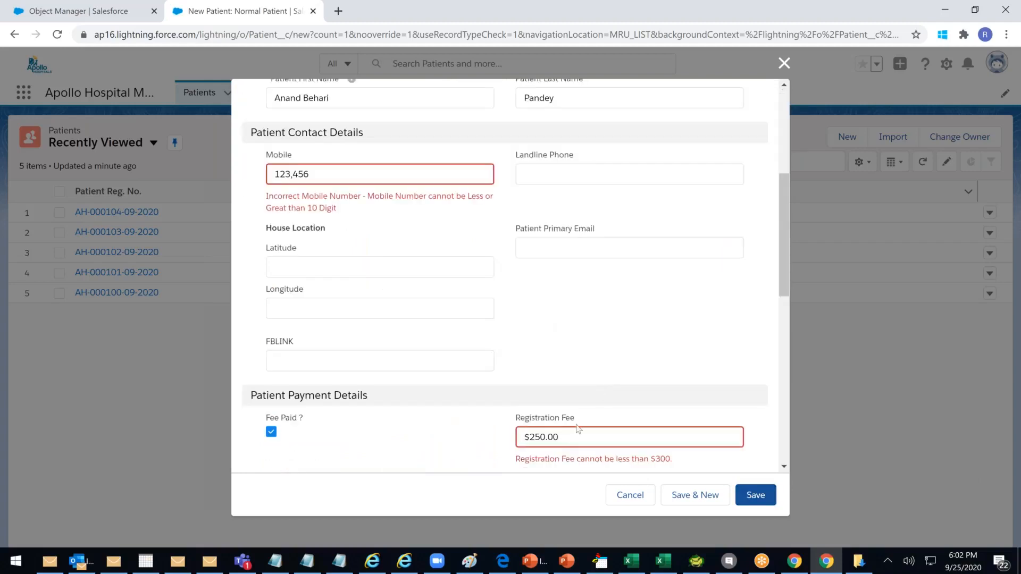
{"action": "left_click", "coordinate": [333, 174]}
{"action": "key", "text": "BackSpace"}
{"action": "key", "text": "BackSpace"}
{"action": "key", "text": "BackSpace"}
{"action": "key", "text": "BackSpace"}
{"action": "key", "text": "BackSpace"}
{"action": "key", "text": "BackSpace"}
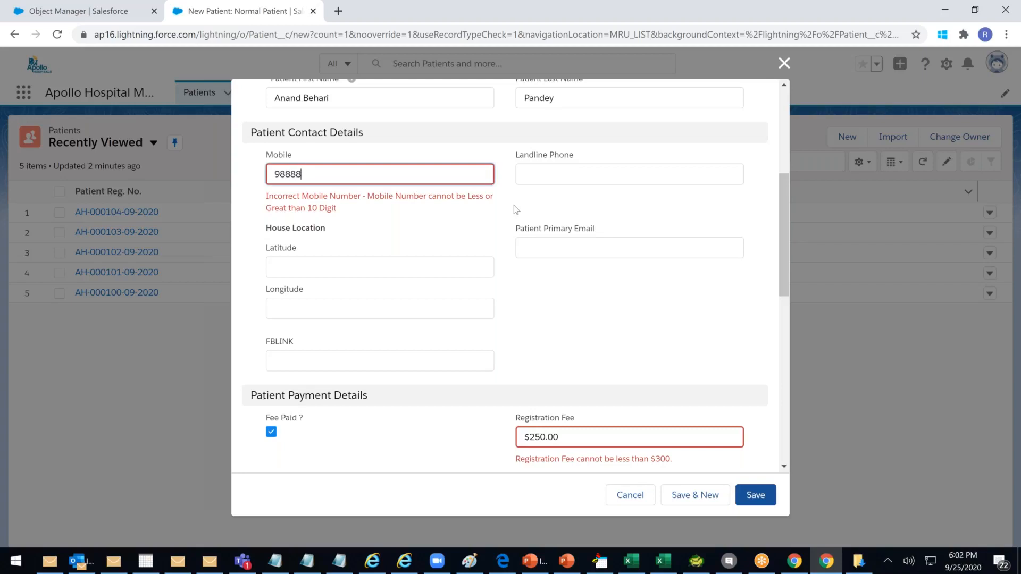
{"action": "left_click", "coordinate": [758, 500]}
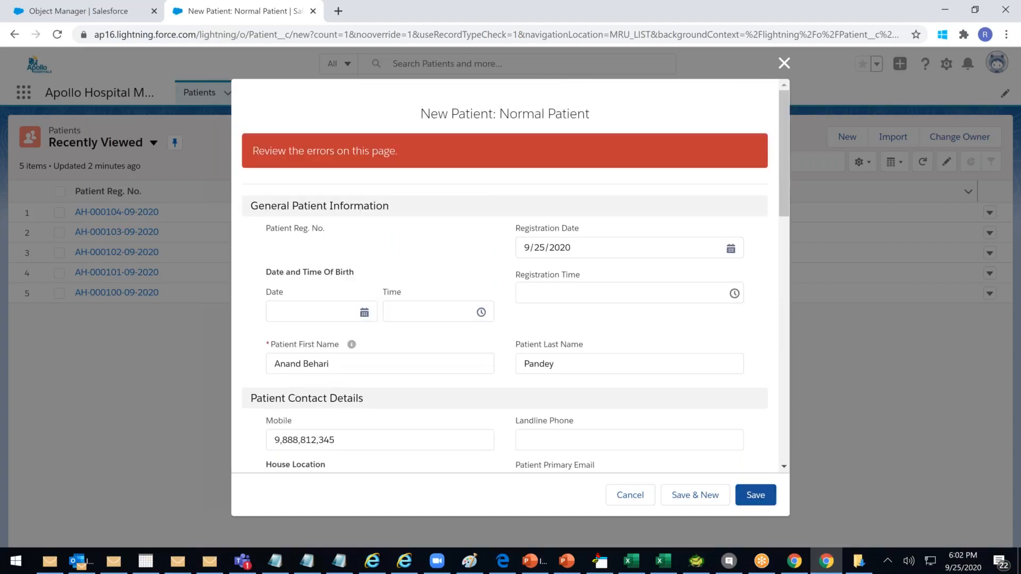
Change the Registration Fee to 350 and save the patient record
{"action": "scroll", "coordinate": [354, 200], "scroll_direction": "down", "scroll_amount": 5}
{"action": "left_click_drag", "start_coordinate": [338, 175], "coordinate": [237, 172]}
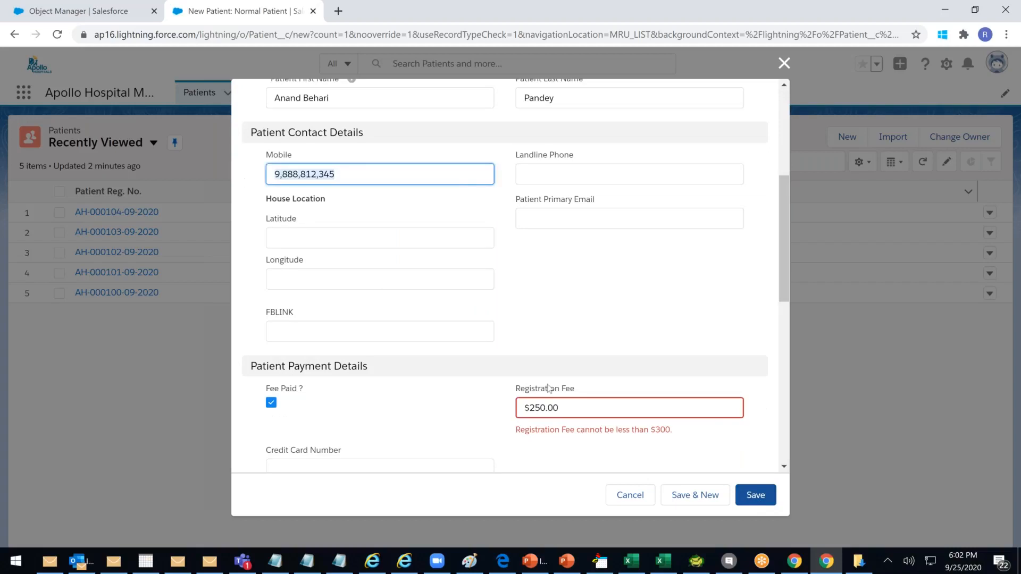
{"action": "left_click", "coordinate": [589, 405]}
{"action": "left_click_drag", "start_coordinate": [549, 429], "coordinate": [675, 433]}
{"action": "left_click", "coordinate": [575, 414]}
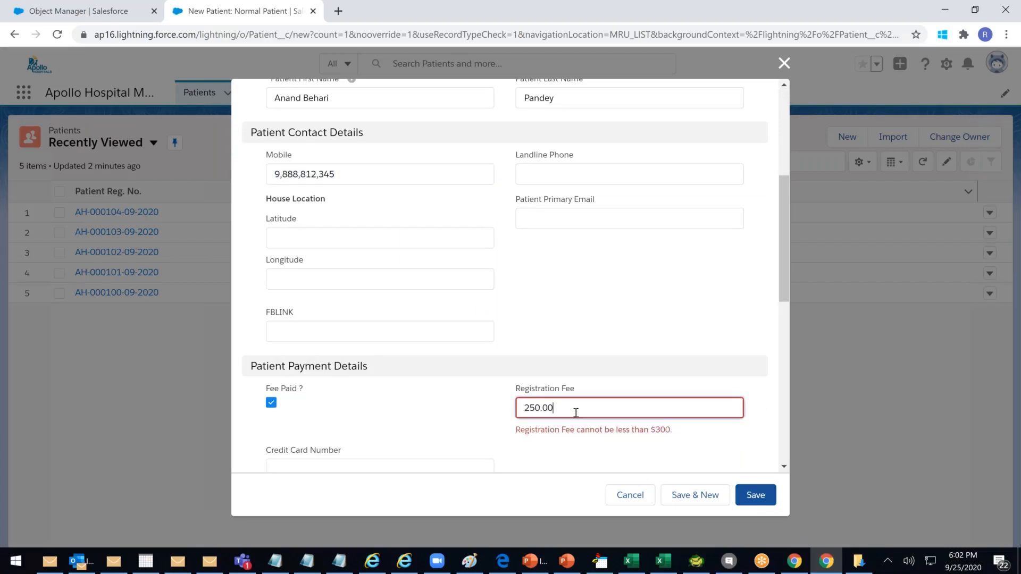
{"action": "left_click_drag", "start_coordinate": [565, 414], "coordinate": [456, 410]}
{"action": "type", "text": "350"}
{"action": "left_click", "coordinate": [751, 498]}
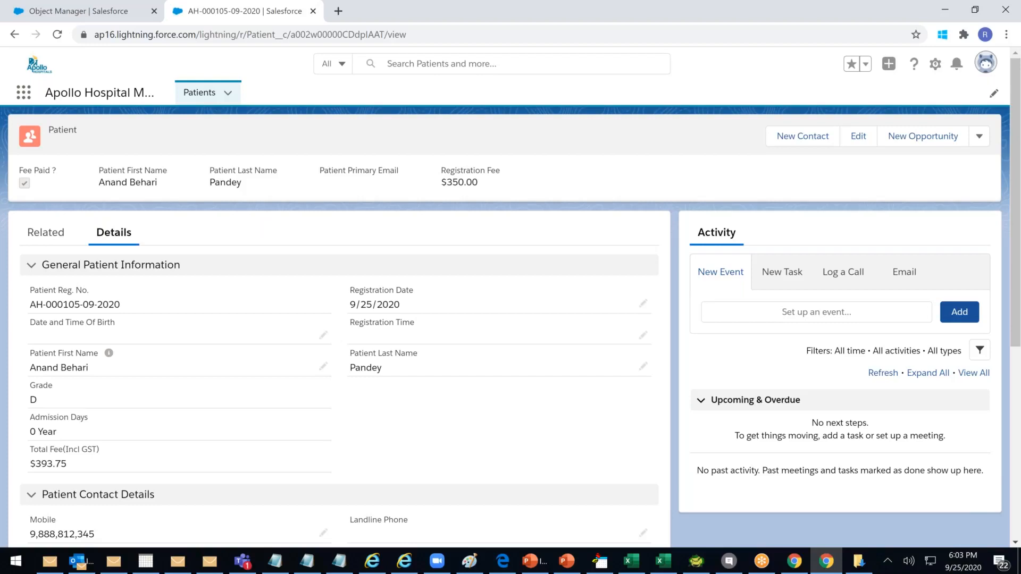
Switch to Salesforce Classic from the profile menu and open its Setup page
{"action": "left_click", "coordinate": [988, 73]}
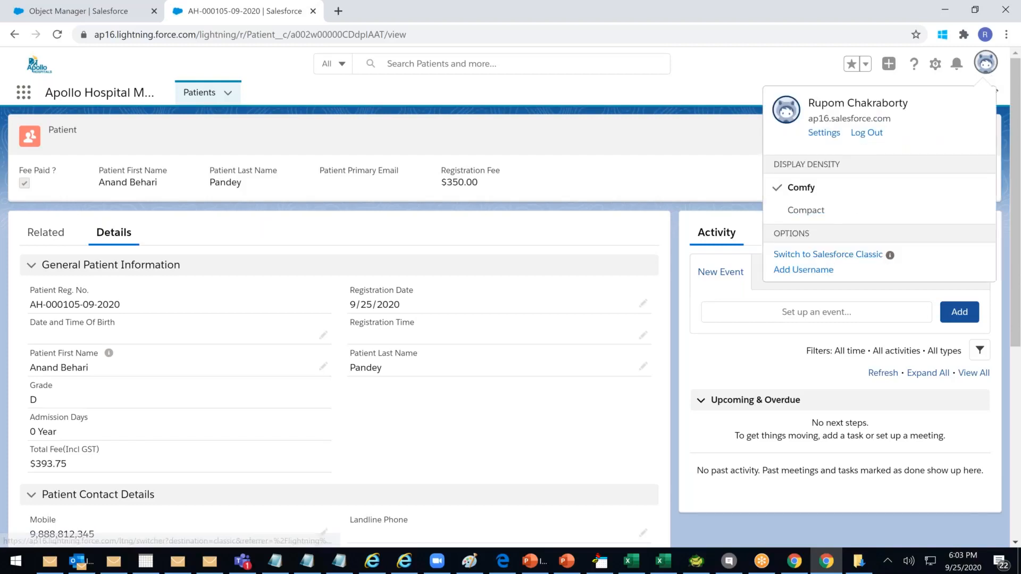
{"action": "left_click", "coordinate": [833, 255]}
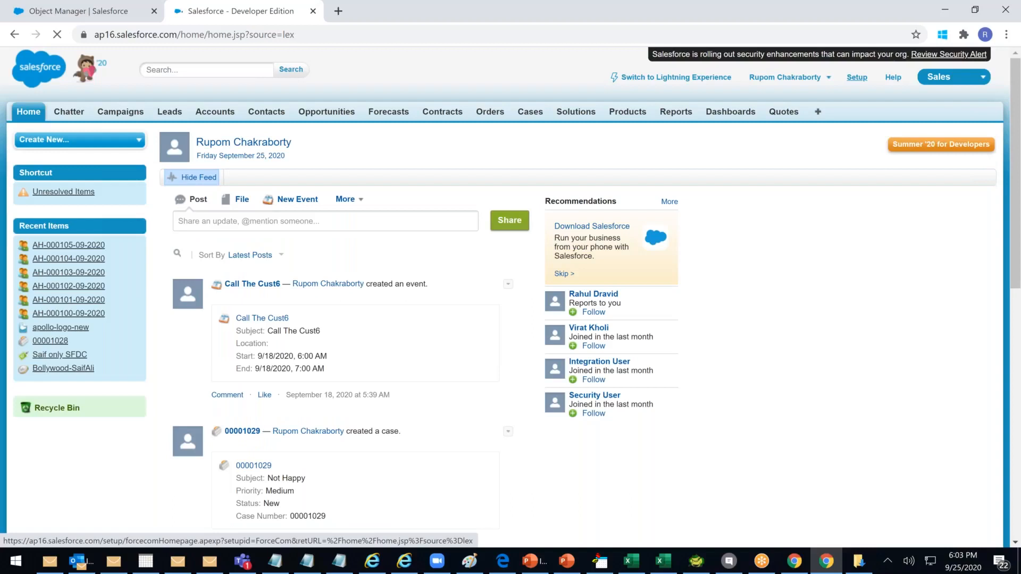
{"action": "left_click", "coordinate": [856, 78]}
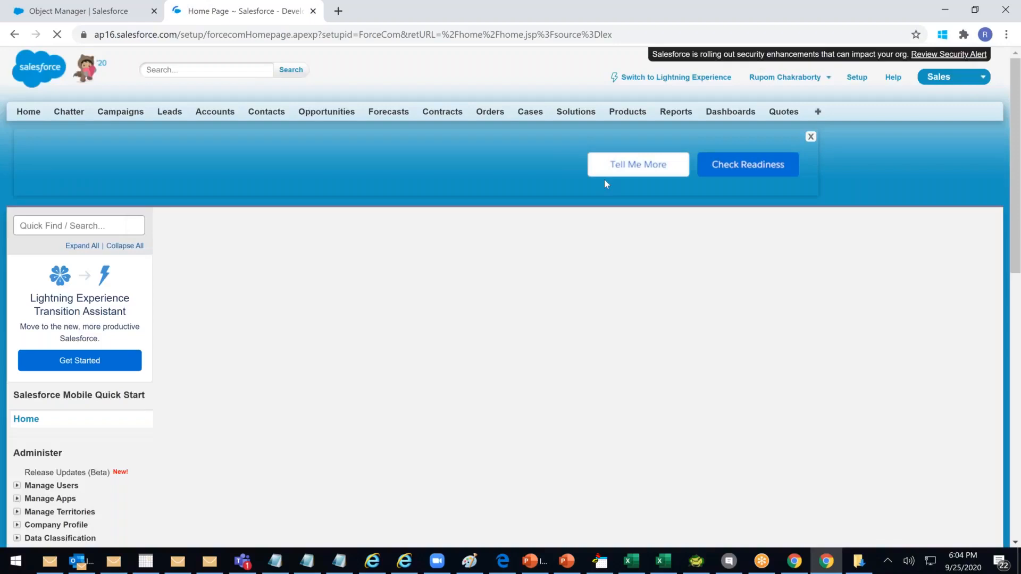
Browse the Customize group of setup options in the Setup sidebar, then collapse it
{"action": "scroll", "coordinate": [216, 313], "scroll_direction": "down", "scroll_amount": 5}
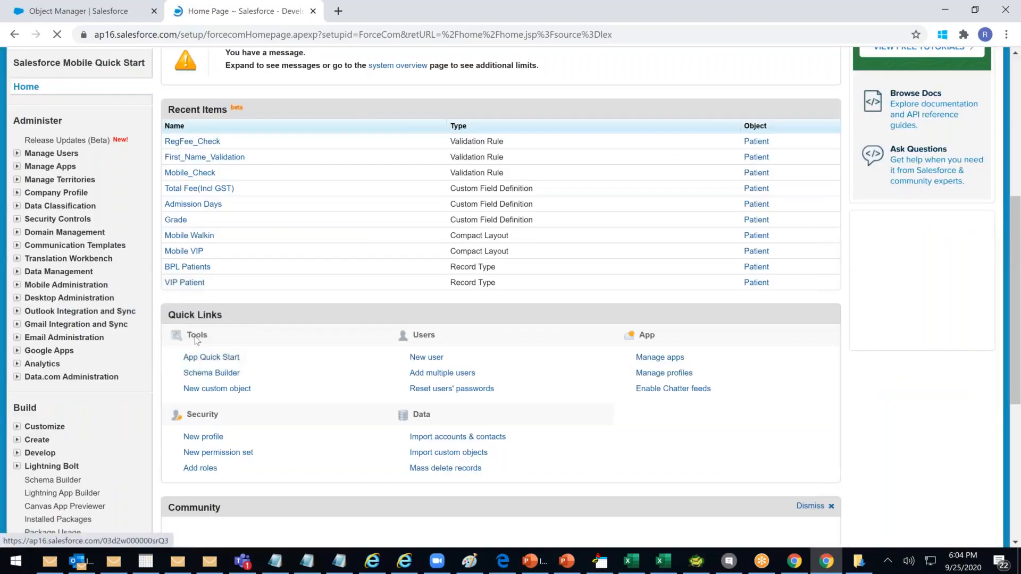
{"action": "scroll", "coordinate": [197, 341], "scroll_direction": "down", "scroll_amount": 2}
{"action": "left_click", "coordinate": [17, 293]}
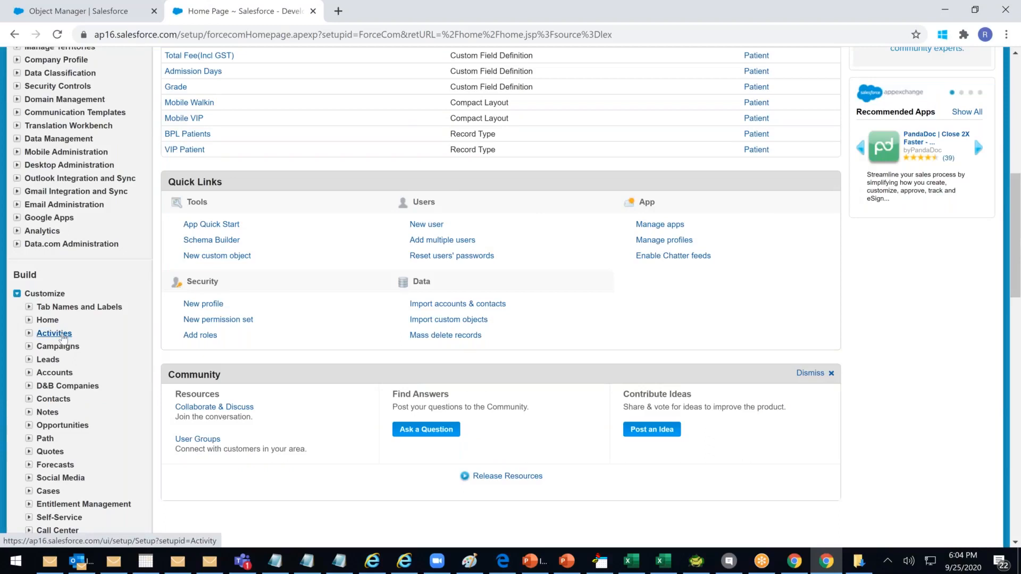
{"action": "scroll", "coordinate": [63, 338], "scroll_direction": "down", "scroll_amount": 6}
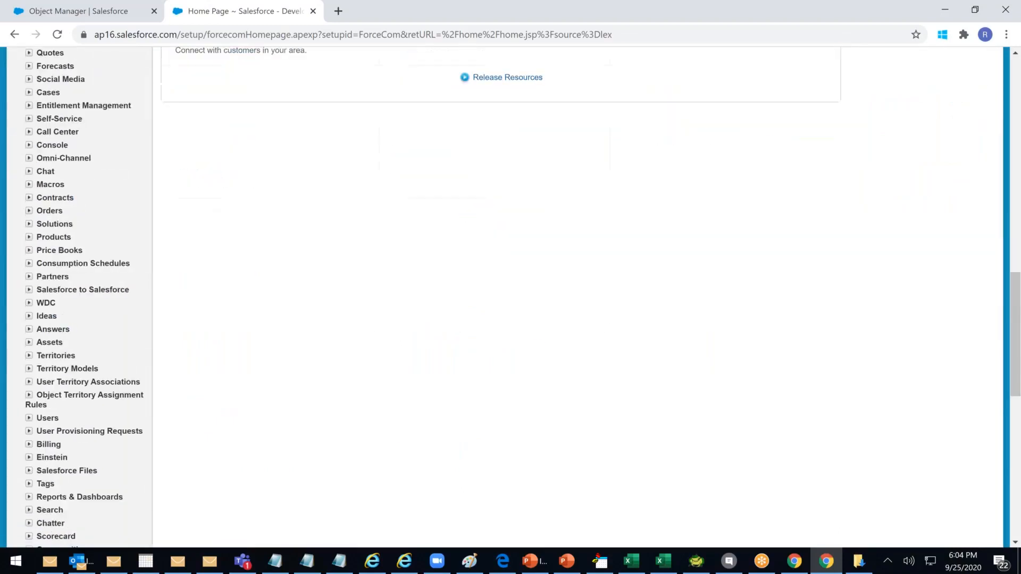
{"action": "scroll", "coordinate": [63, 330], "scroll_direction": "down", "scroll_amount": 2}
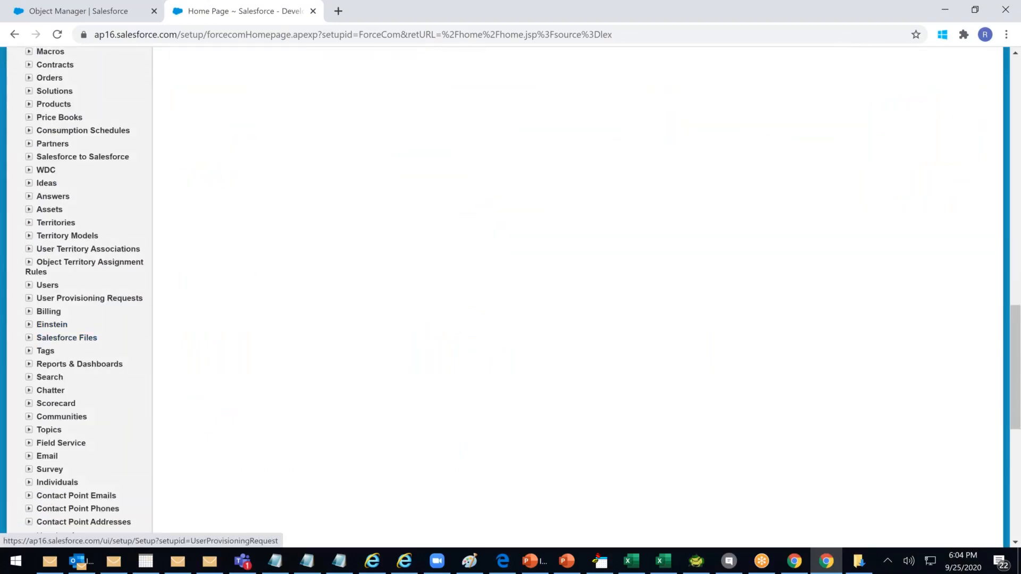
{"action": "scroll", "coordinate": [63, 329], "scroll_direction": "down", "scroll_amount": 2}
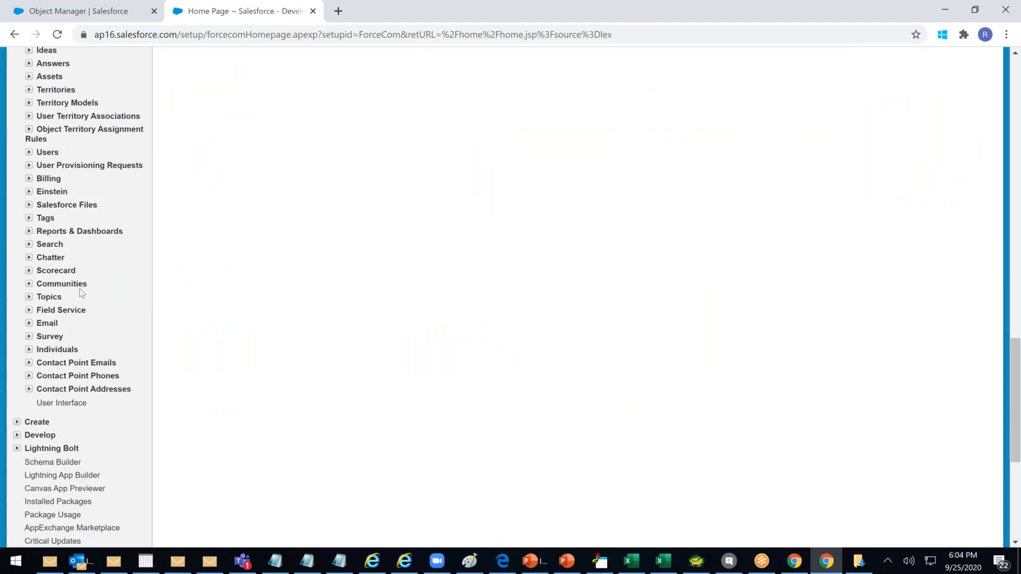
{"action": "scroll", "coordinate": [81, 313], "scroll_direction": "up", "scroll_amount": 5}
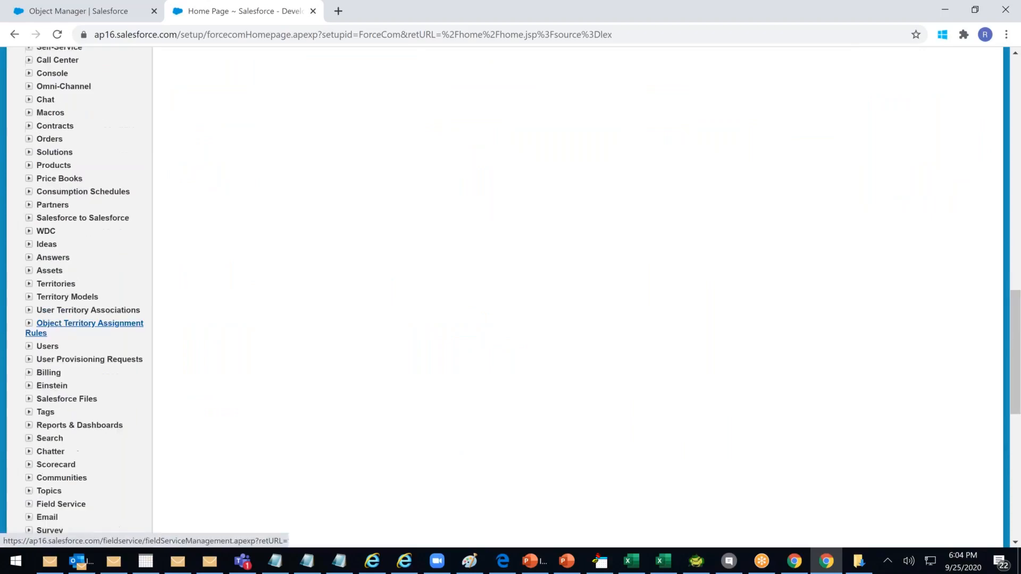
{"action": "scroll", "coordinate": [93, 217], "scroll_direction": "up", "scroll_amount": 2}
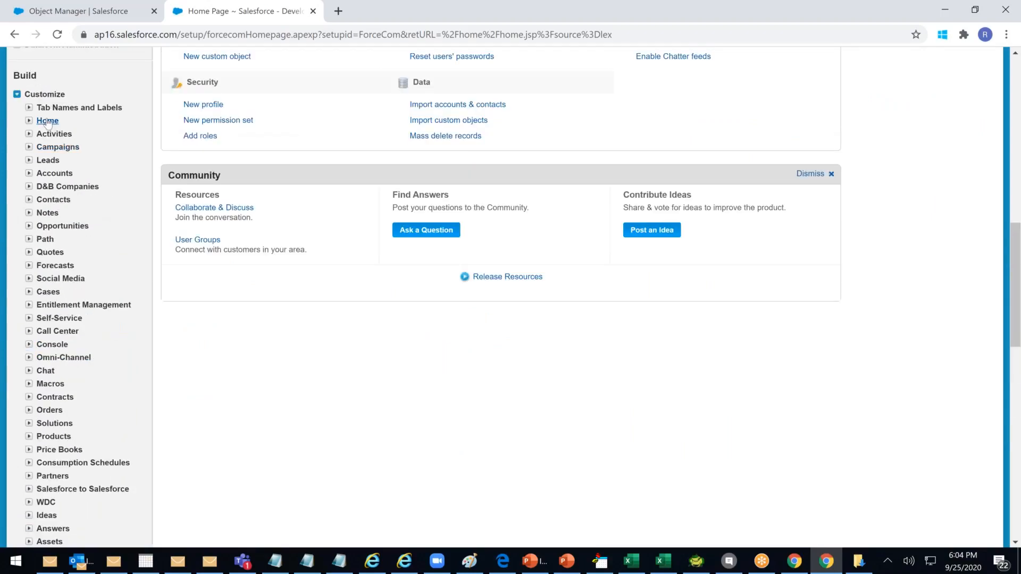
{"action": "left_click", "coordinate": [18, 95]}
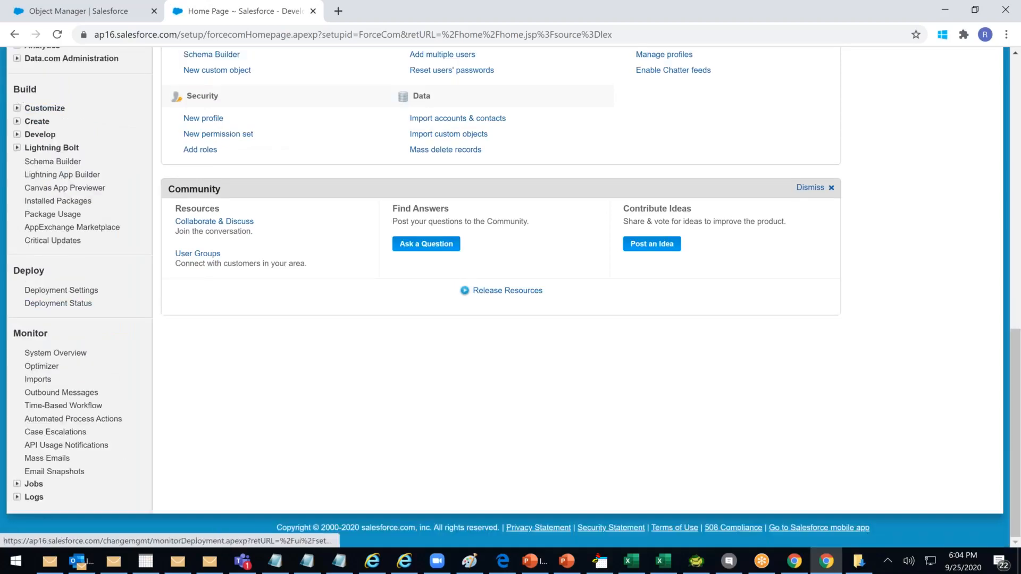
Expand Build > Create, open Objects, and select the Patient custom object
{"action": "left_click", "coordinate": [18, 135]}
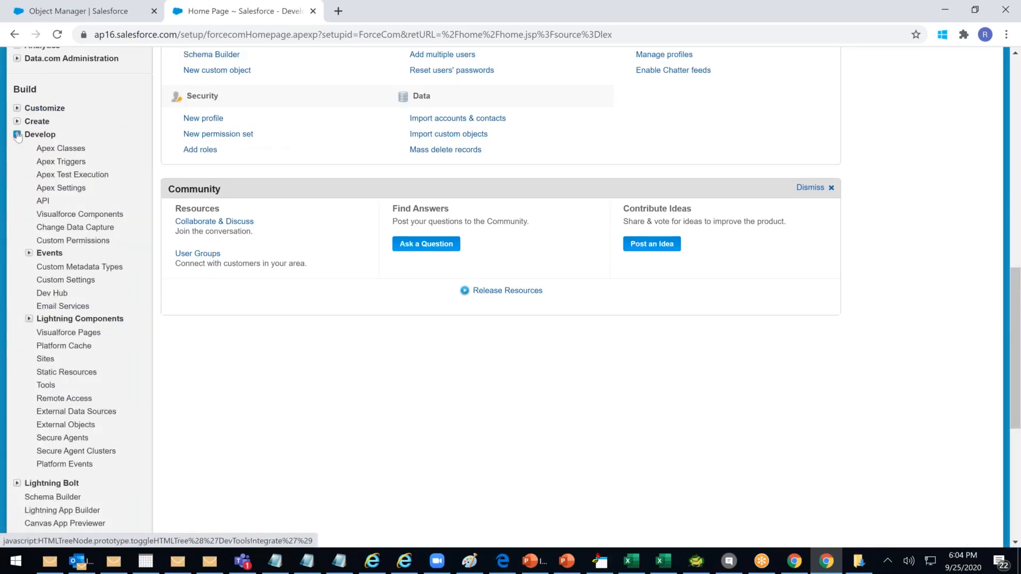
{"action": "left_click", "coordinate": [17, 135]}
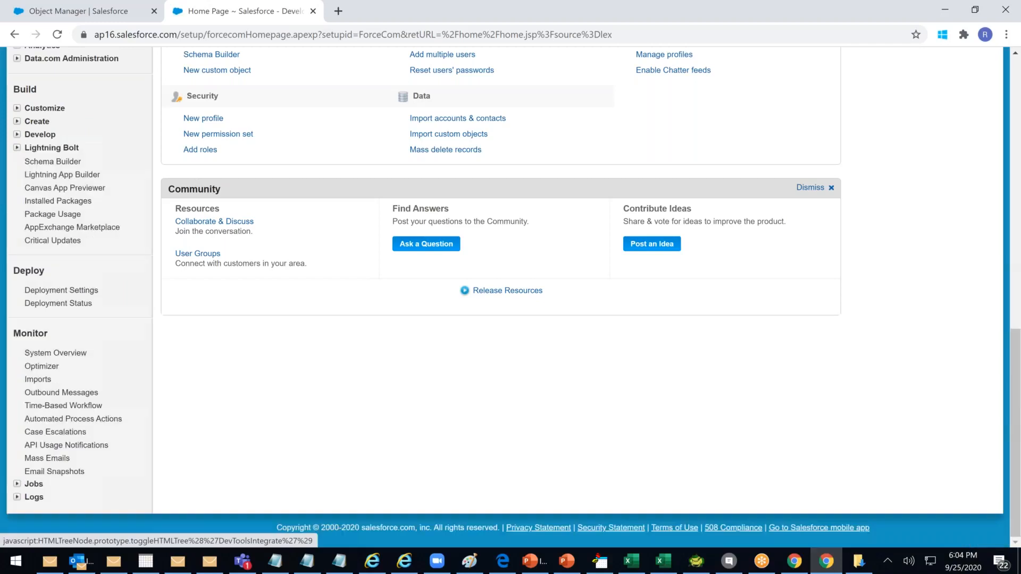
{"action": "left_click", "coordinate": [18, 121]}
{"action": "left_click", "coordinate": [42, 179]}
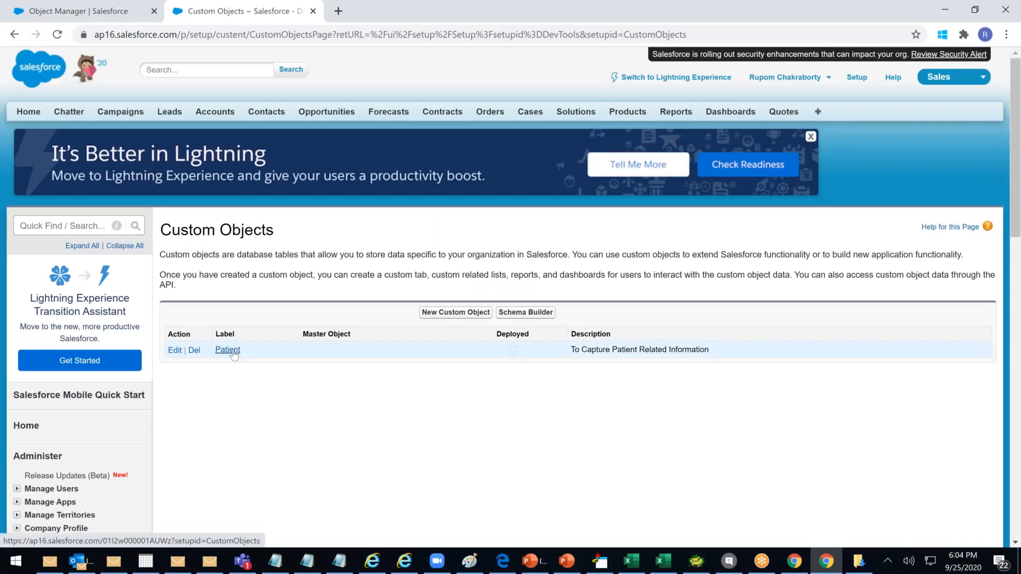
{"action": "left_click", "coordinate": [227, 350]}
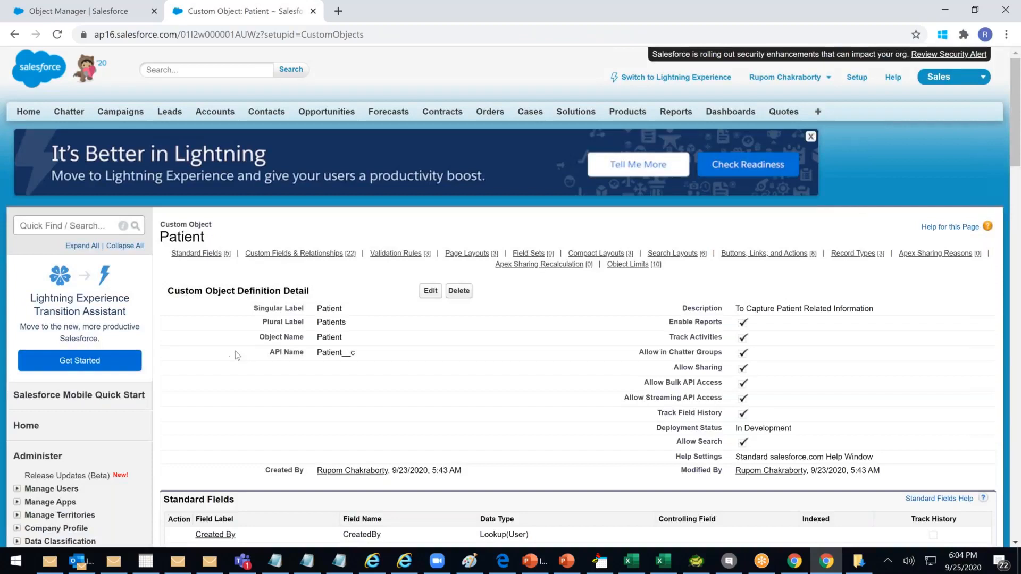
{"action": "scroll", "coordinate": [235, 355], "scroll_direction": "down", "scroll_amount": 1}
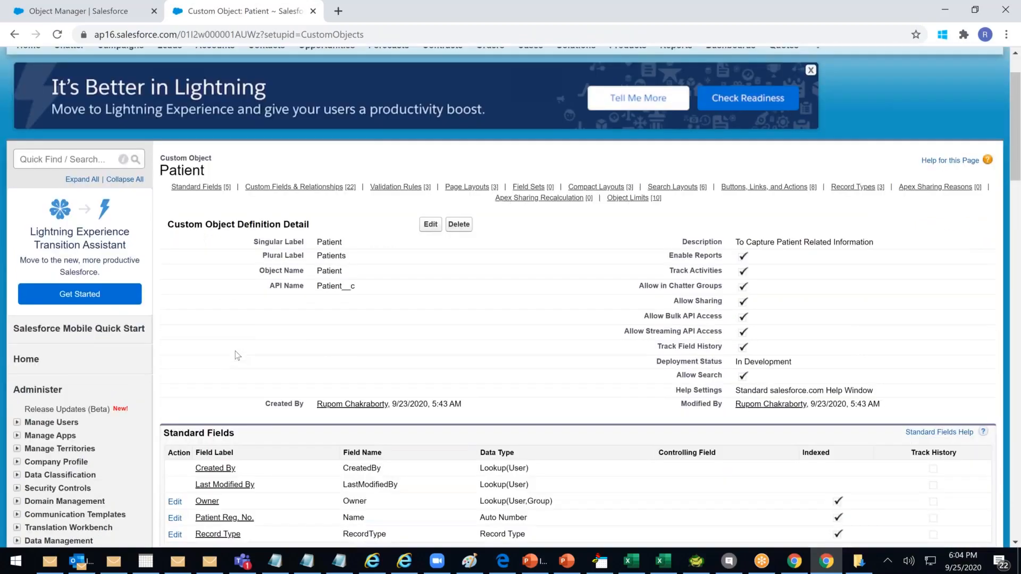
{"action": "scroll", "coordinate": [235, 351], "scroll_direction": "down", "scroll_amount": 4}
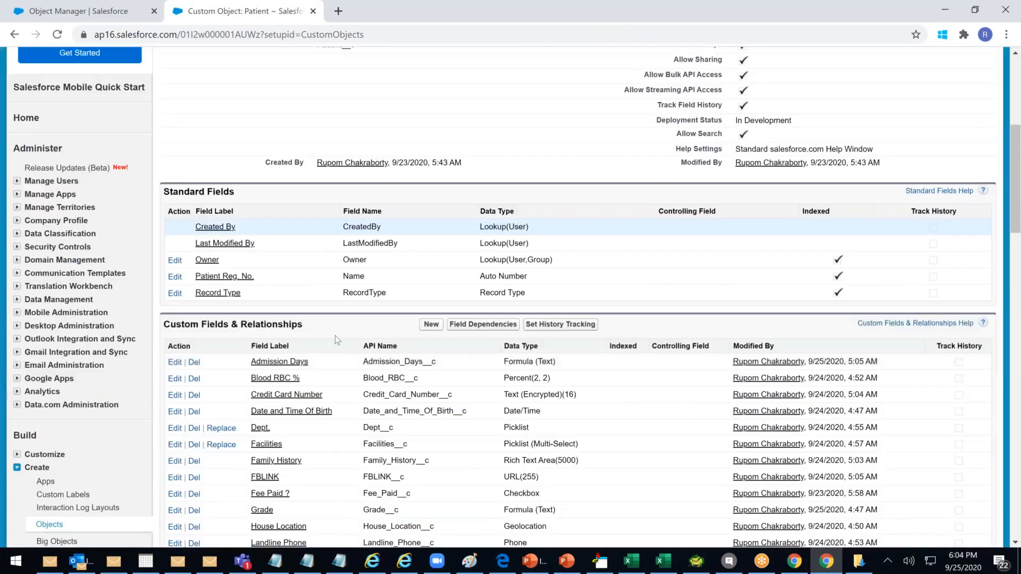
{"action": "scroll", "coordinate": [335, 336], "scroll_direction": "down", "scroll_amount": 2}
{"action": "left_click", "coordinate": [431, 234]}
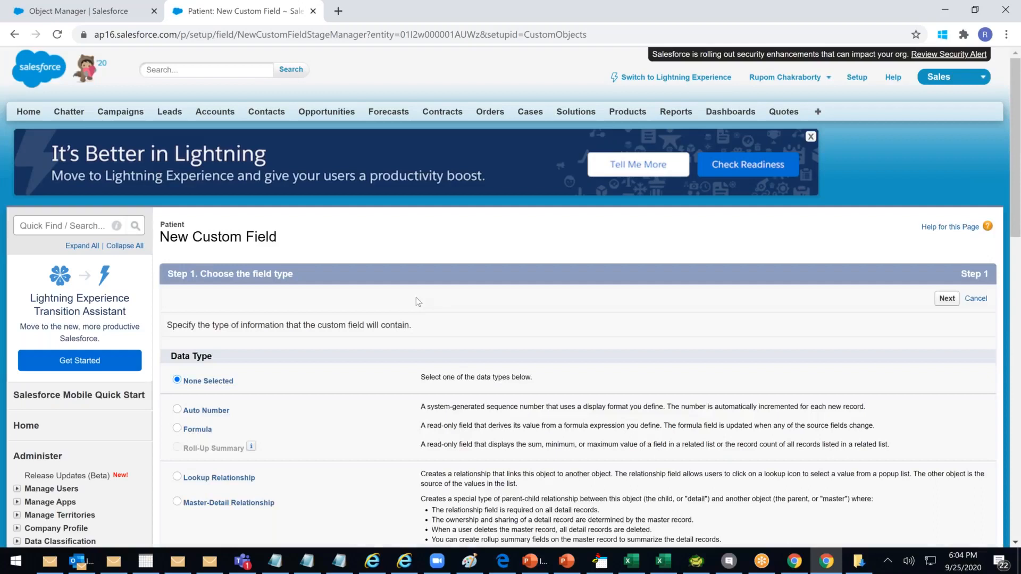
{"action": "scroll", "coordinate": [278, 327], "scroll_direction": "down", "scroll_amount": 1}
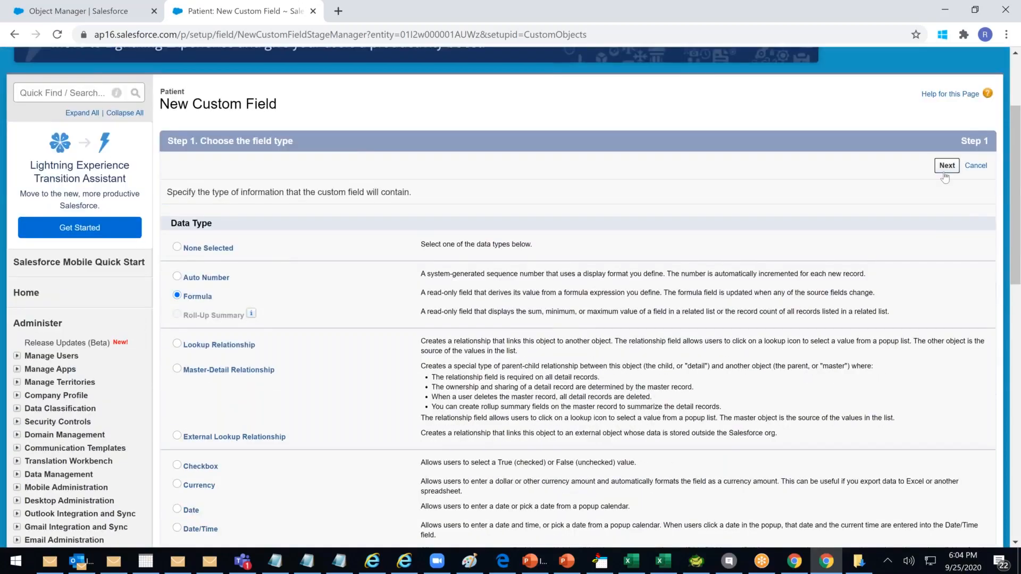
{"action": "left_click", "coordinate": [946, 165]}
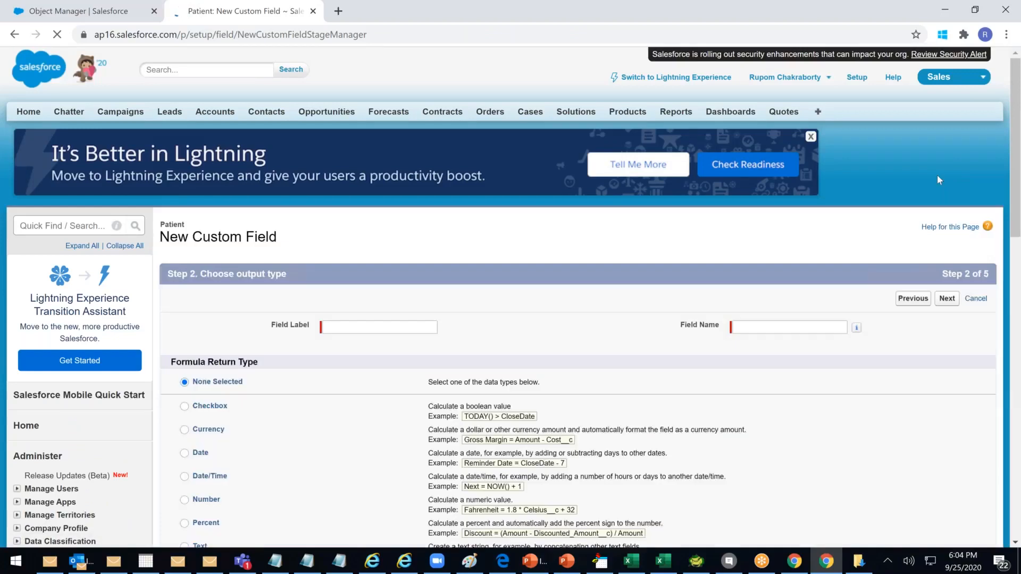
{"action": "scroll", "coordinate": [617, 338], "scroll_direction": "down", "scroll_amount": 3}
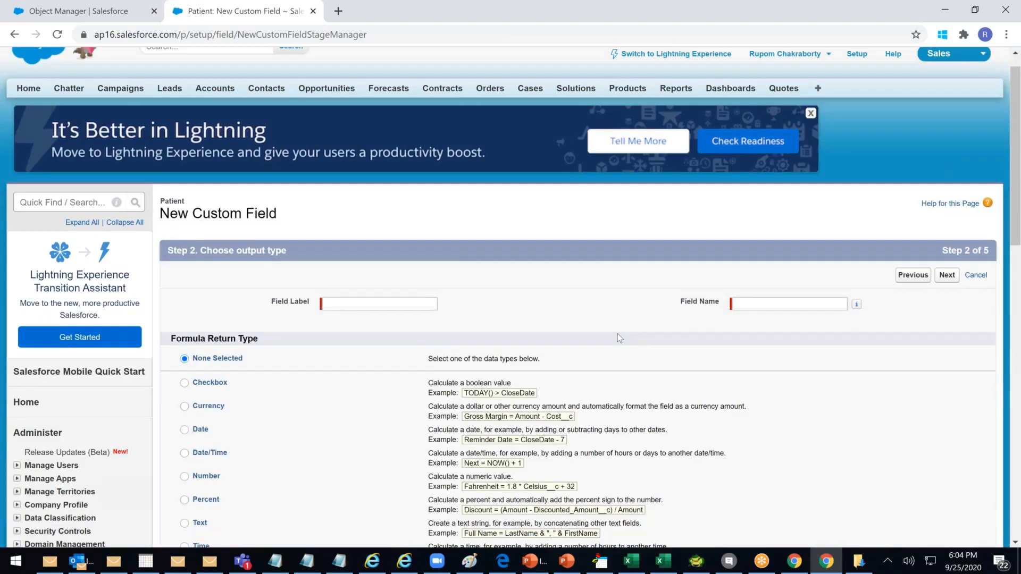
{"action": "scroll", "coordinate": [245, 132], "scroll_direction": "up", "scroll_amount": 2}
{"action": "left_click", "coordinate": [975, 232]}
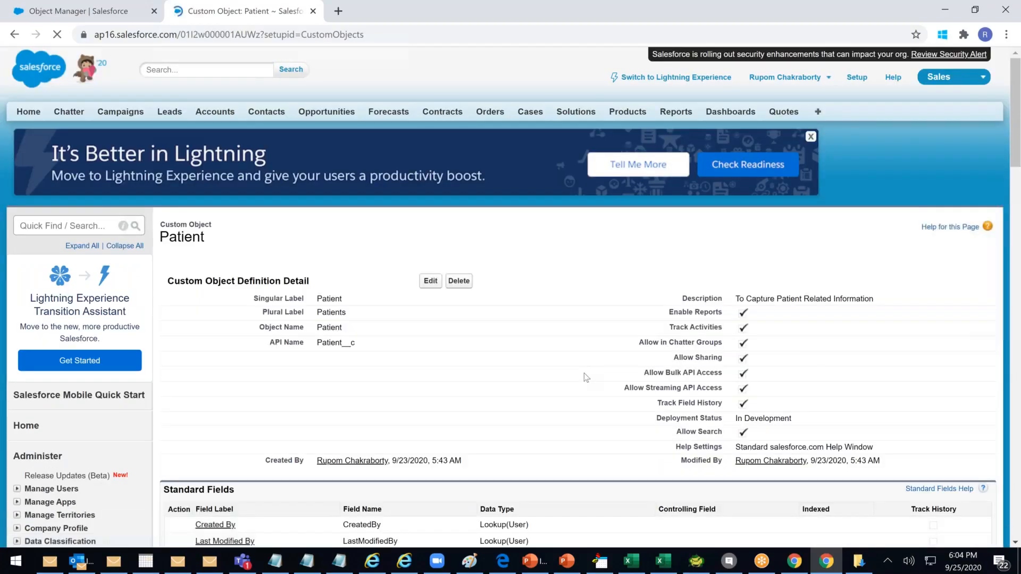
Start a new Patient validation rule and try its name, error message and formula fields
{"action": "scroll", "coordinate": [609, 383], "scroll_direction": "down", "scroll_amount": 2}
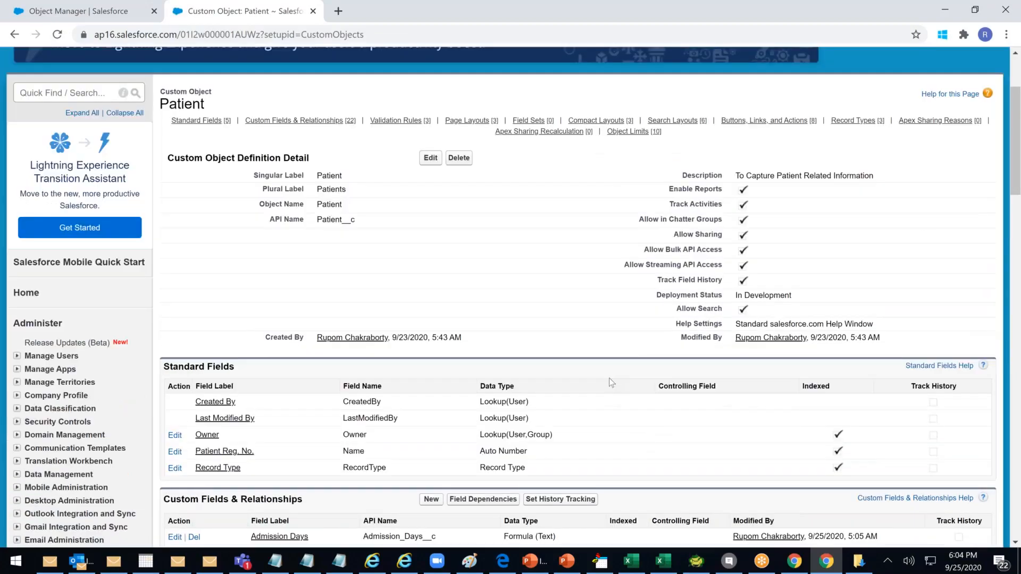
{"action": "scroll", "coordinate": [612, 383], "scroll_direction": "down", "scroll_amount": 8}
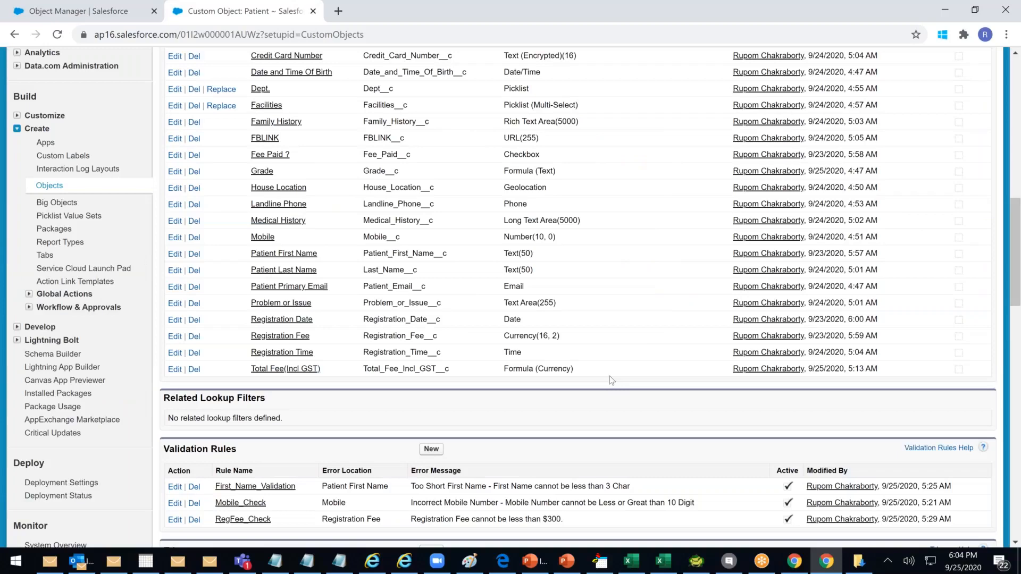
{"action": "scroll", "coordinate": [609, 375], "scroll_direction": "down", "scroll_amount": 1}
{"action": "left_click_drag", "start_coordinate": [372, 365], "coordinate": [202, 365]}
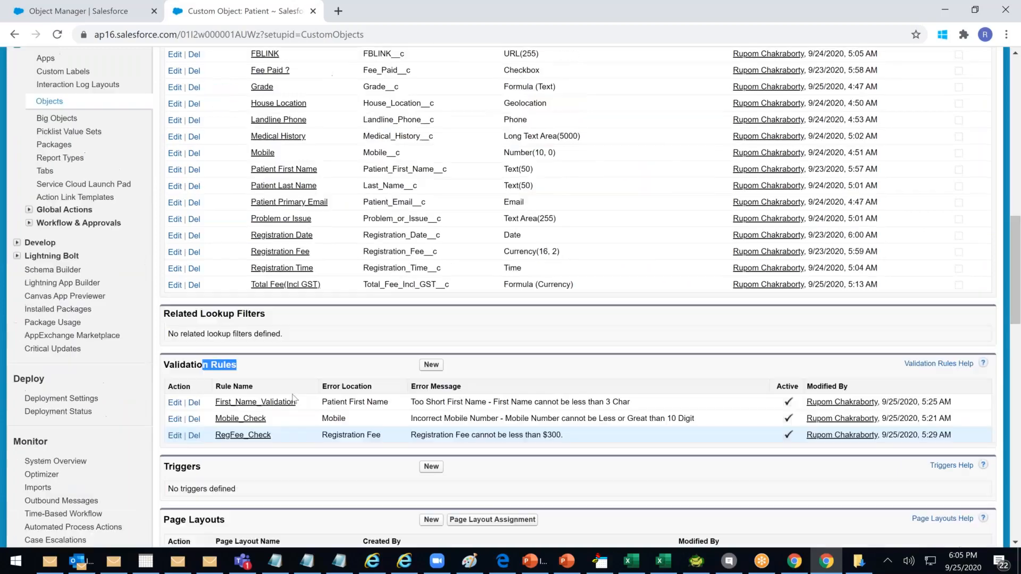
{"action": "left_click", "coordinate": [432, 365]}
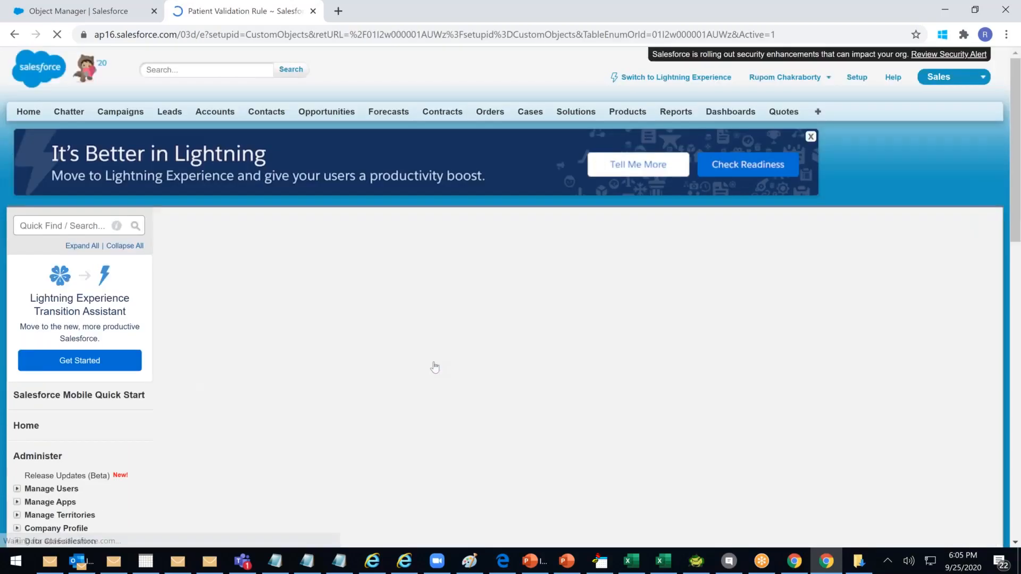
{"action": "scroll", "coordinate": [279, 319], "scroll_direction": "down", "scroll_amount": 1}
{"action": "left_click", "coordinate": [279, 253]}
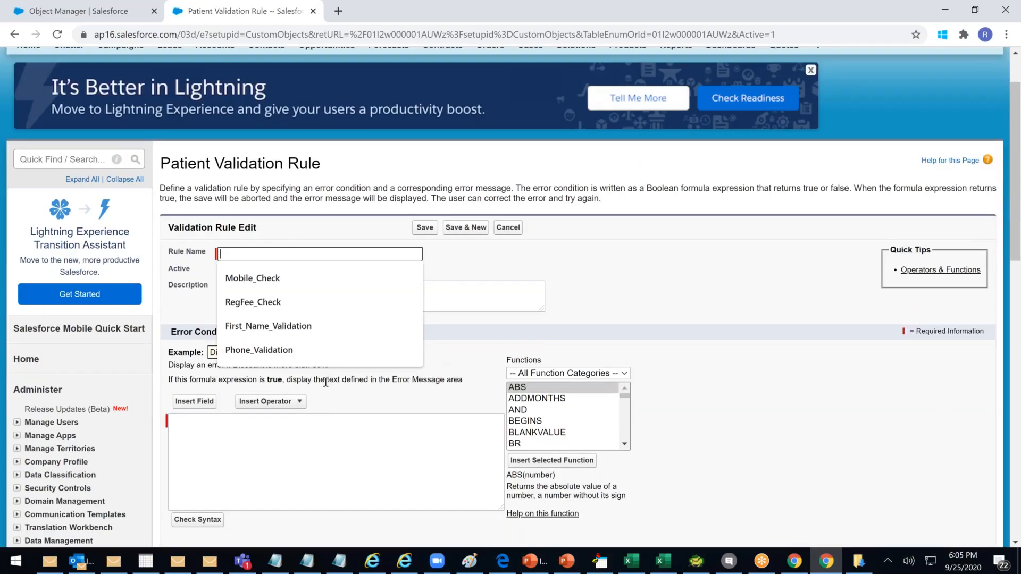
{"action": "scroll", "coordinate": [326, 382], "scroll_direction": "down", "scroll_amount": 2}
{"action": "left_click", "coordinate": [331, 498]}
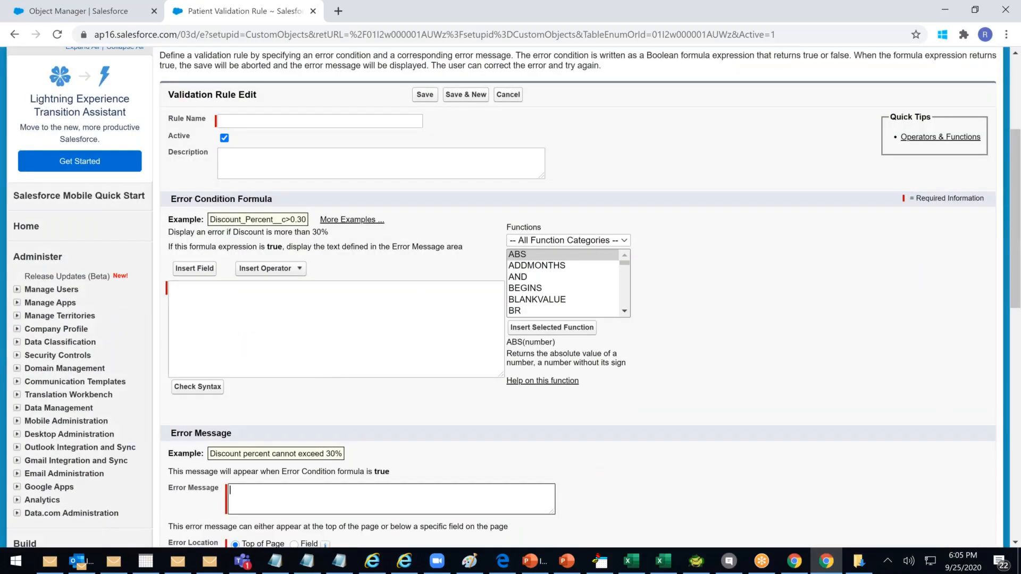
{"action": "left_click", "coordinate": [278, 310]}
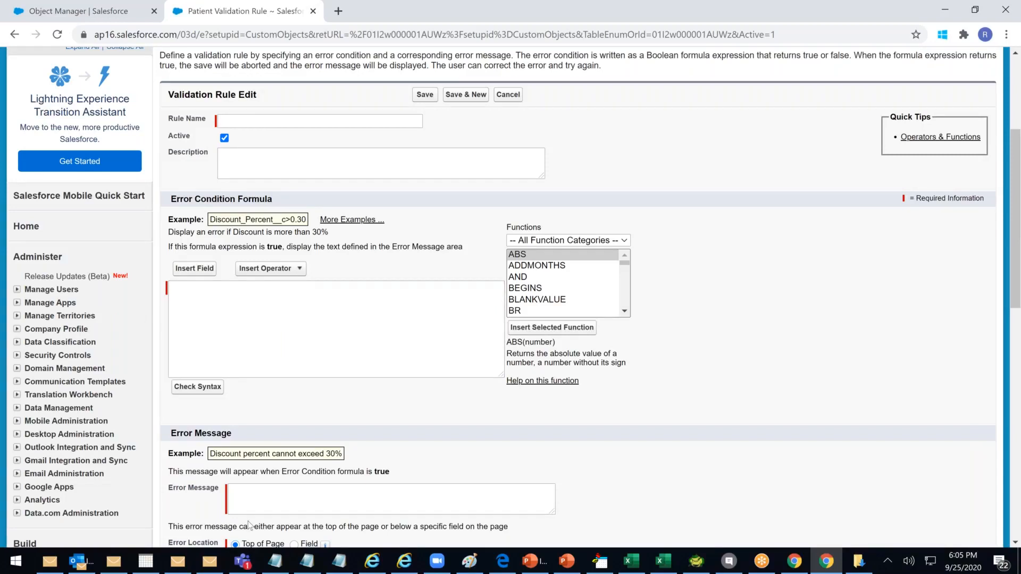
Scroll through the blank rule form, then cancel back to the Patient object page
{"action": "scroll", "coordinate": [248, 525], "scroll_direction": "down", "scroll_amount": 1}
{"action": "scroll", "coordinate": [248, 495], "scroll_direction": "down", "scroll_amount": 3}
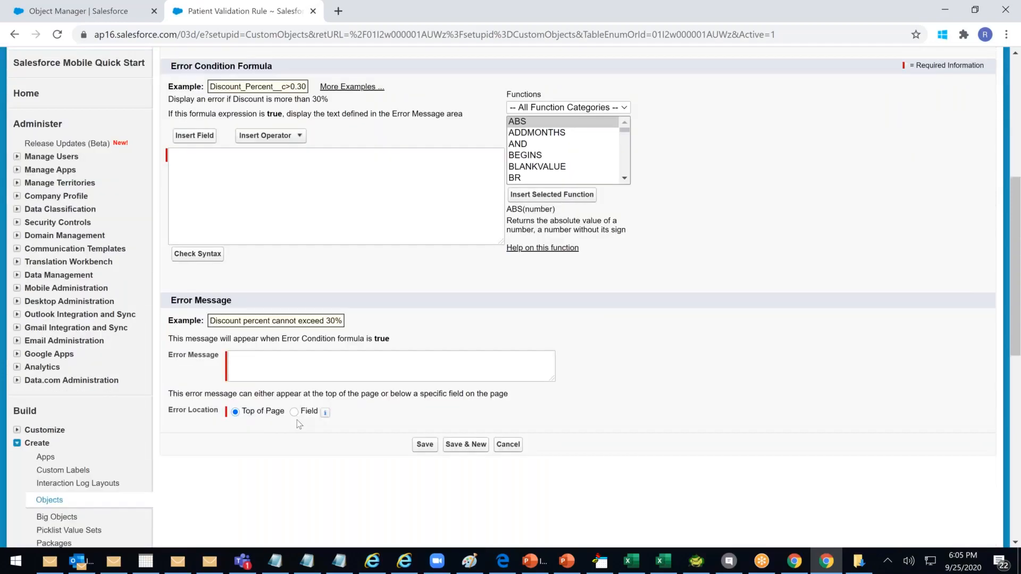
{"action": "scroll", "coordinate": [297, 420], "scroll_direction": "up", "scroll_amount": 4}
{"action": "scroll", "coordinate": [298, 424], "scroll_direction": "up", "scroll_amount": 2}
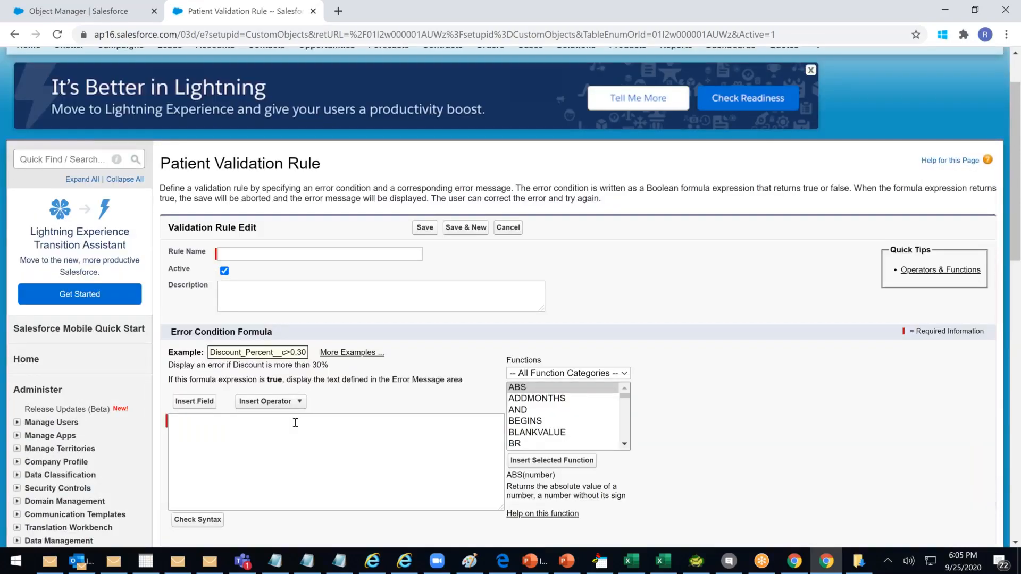
{"action": "scroll", "coordinate": [295, 423], "scroll_direction": "down", "scroll_amount": 9}
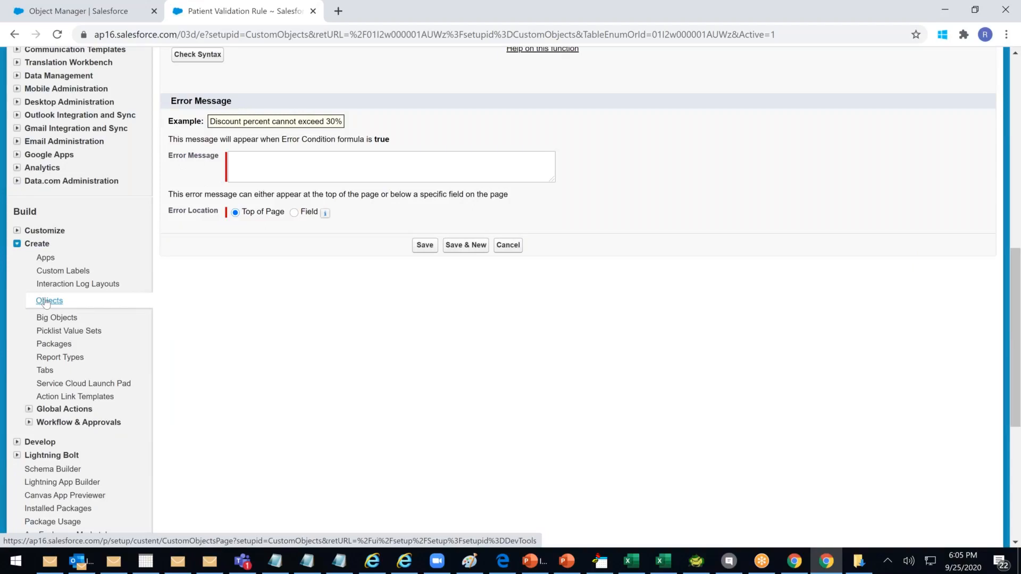
{"action": "scroll", "coordinate": [46, 303], "scroll_direction": "up", "scroll_amount": 6}
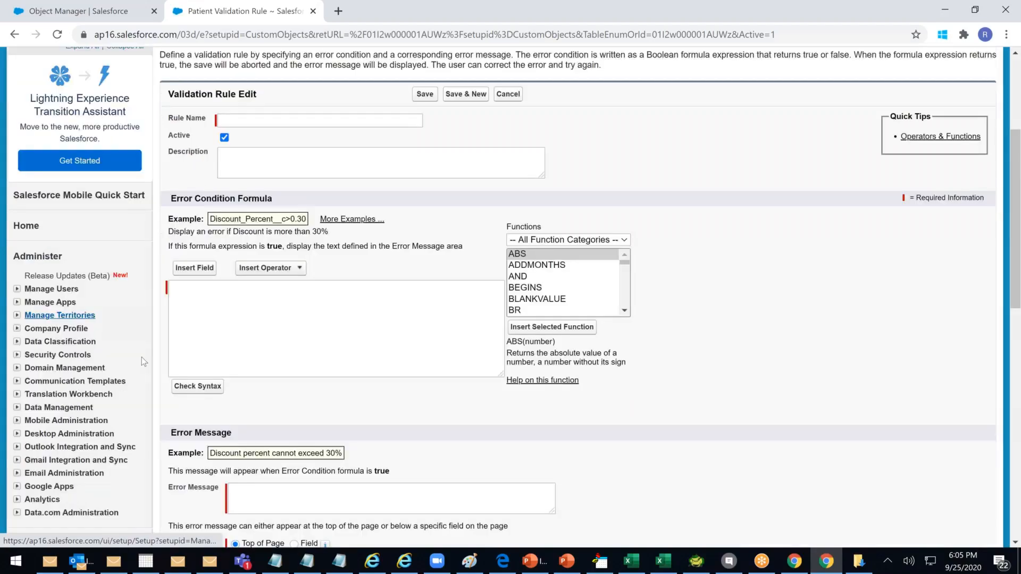
{"action": "scroll", "coordinate": [141, 357], "scroll_direction": "up", "scroll_amount": 4}
{"action": "scroll", "coordinate": [141, 356], "scroll_direction": "down", "scroll_amount": 11}
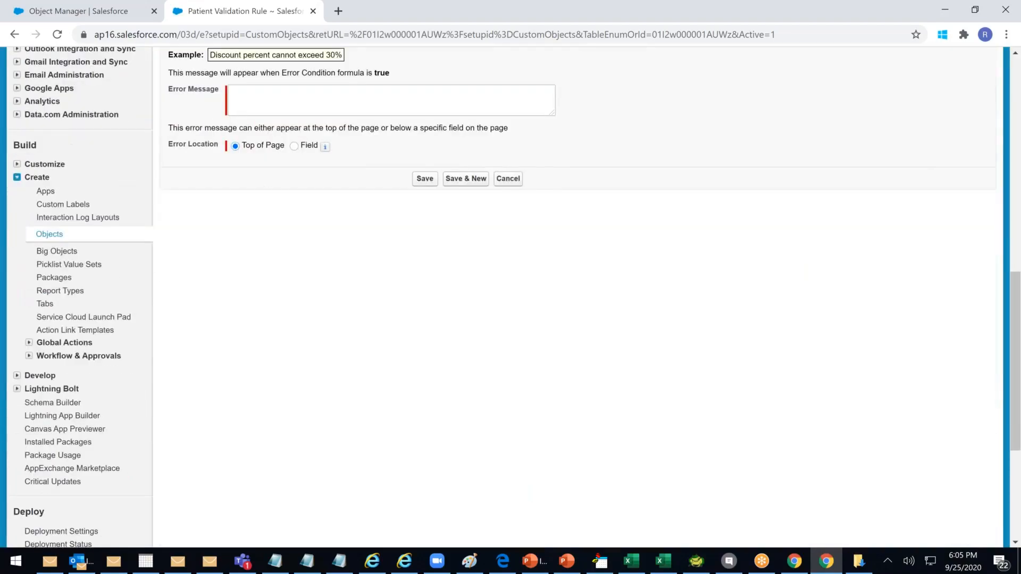
{"action": "left_click", "coordinate": [508, 179]}
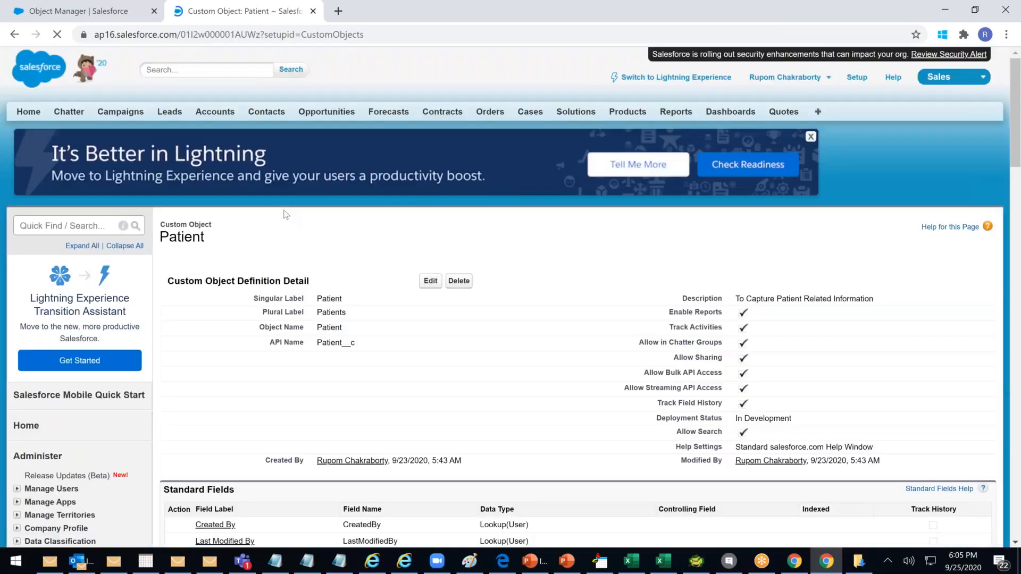
Scroll down the Patient object detail page, selecting some of its field text
{"action": "scroll", "coordinate": [614, 344], "scroll_direction": "down", "scroll_amount": 5}
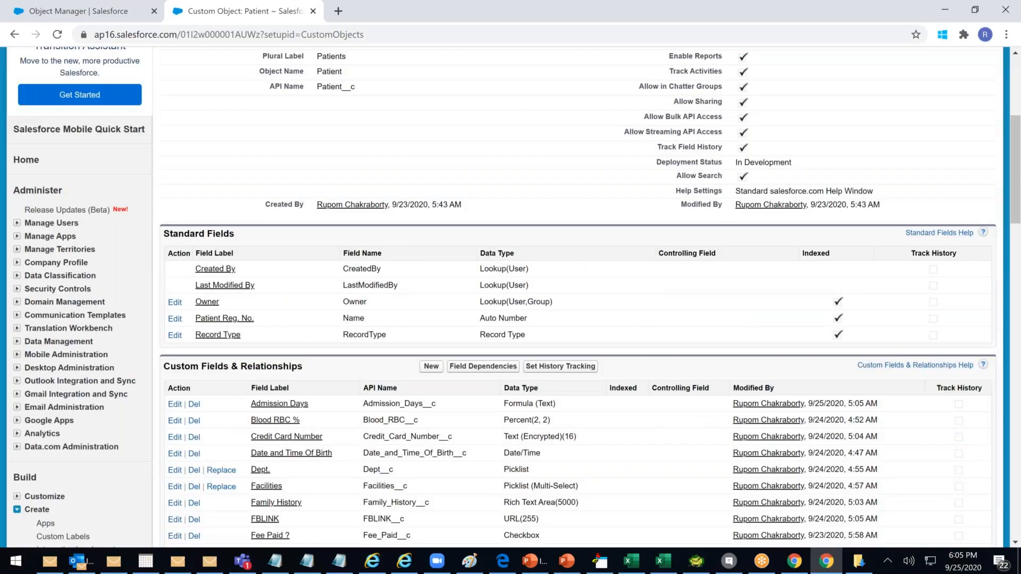
{"action": "scroll", "coordinate": [510, 297], "scroll_direction": "down", "scroll_amount": 2}
{"action": "left_click_drag", "start_coordinate": [202, 234], "coordinate": [224, 234]}
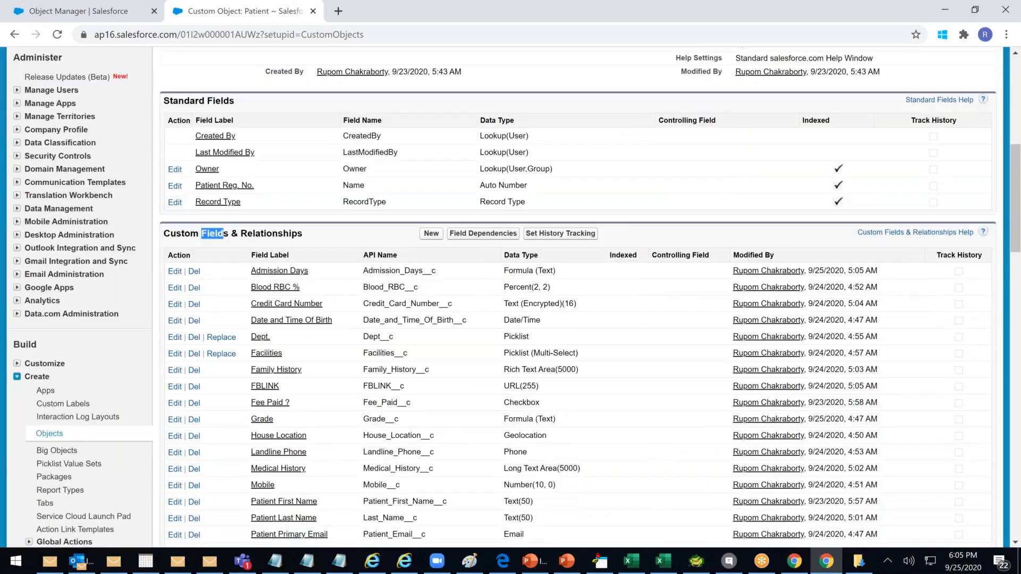
{"action": "scroll", "coordinate": [576, 298], "scroll_direction": "down", "scroll_amount": 6}
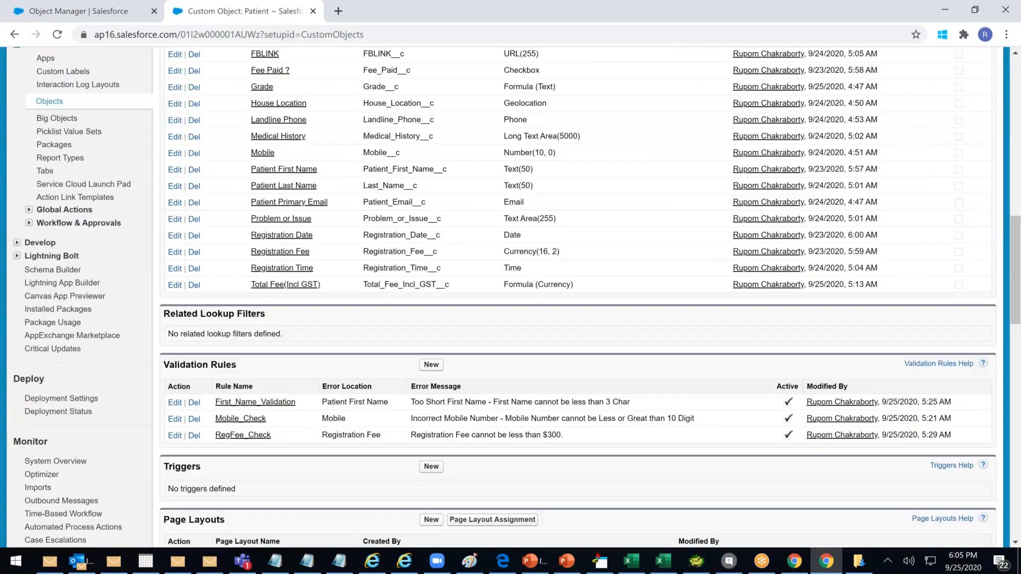
{"action": "scroll", "coordinate": [577, 297], "scroll_direction": "down", "scroll_amount": 3}
{"action": "left_click_drag", "start_coordinate": [215, 423], "coordinate": [261, 424]}
{"action": "left_click", "coordinate": [242, 436]}
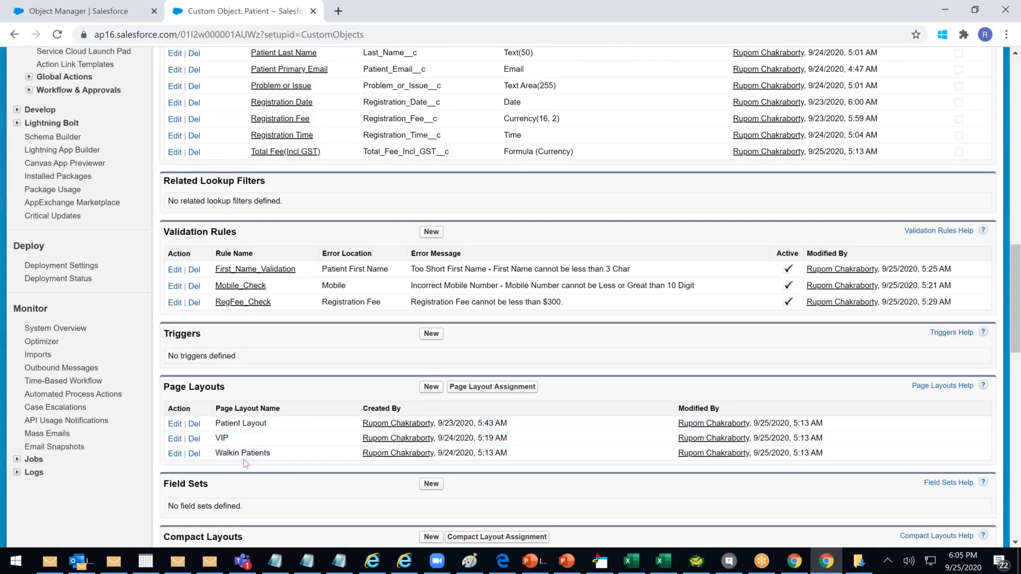
{"action": "left_click_drag", "start_coordinate": [230, 454], "coordinate": [251, 454]}
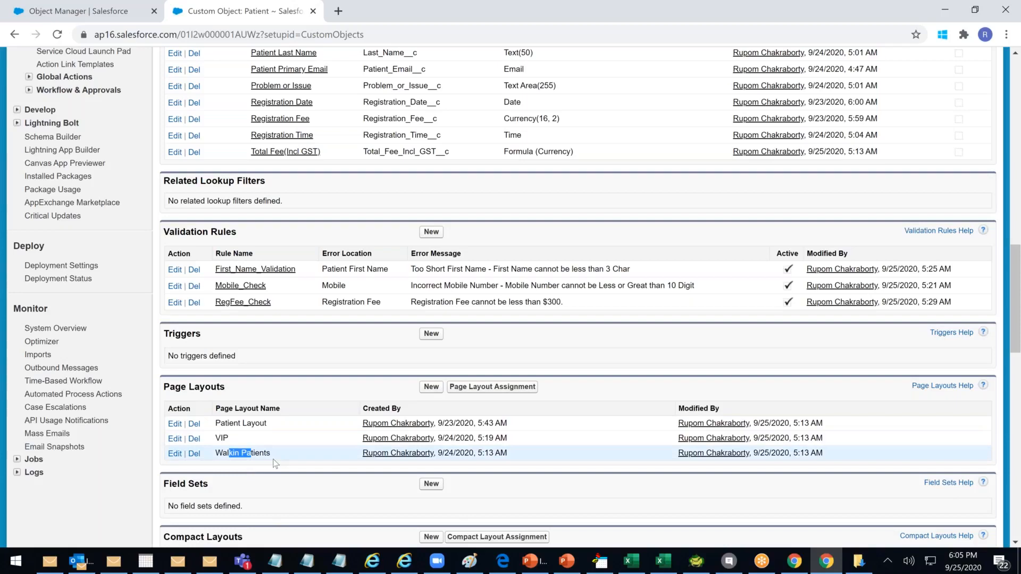
Check the First_Name_Validation, Mobile_Check and RegFee_Check rules, then switch to Lightning Experience
{"action": "scroll", "coordinate": [274, 464], "scroll_direction": "down", "scroll_amount": 3}
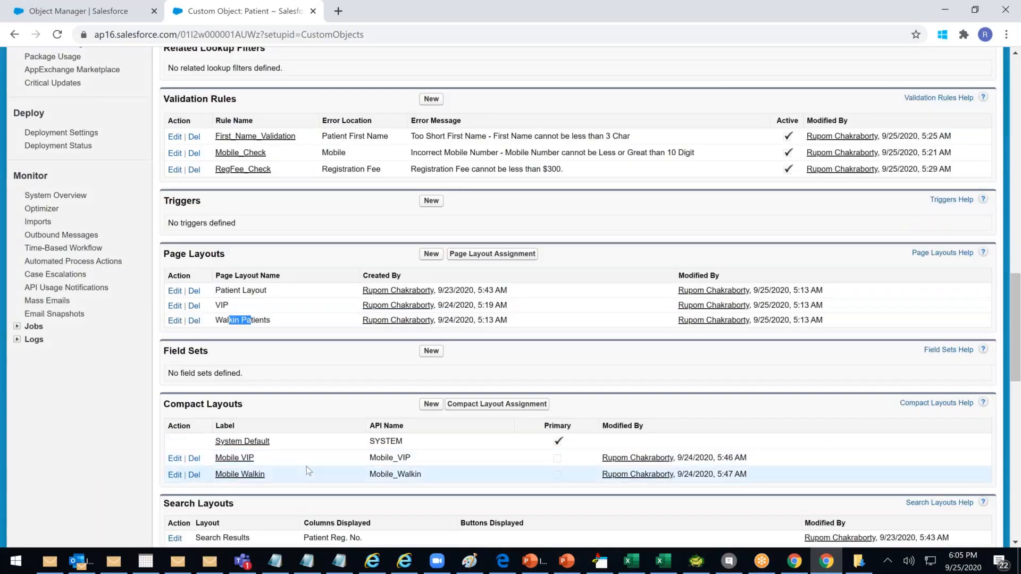
{"action": "scroll", "coordinate": [307, 467], "scroll_direction": "down", "scroll_amount": 3}
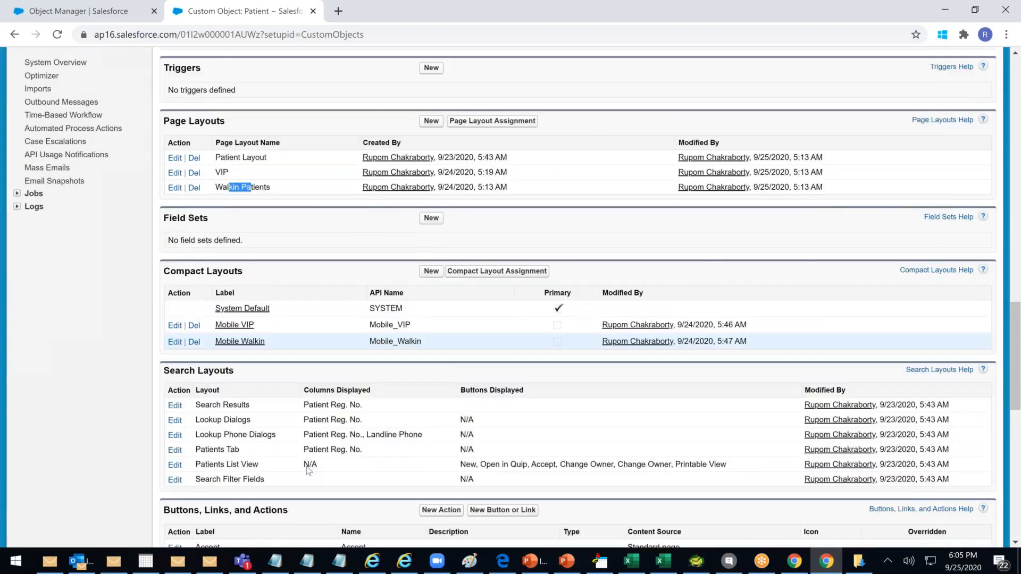
{"action": "scroll", "coordinate": [307, 468], "scroll_direction": "down", "scroll_amount": 5}
{"action": "scroll", "coordinate": [245, 428], "scroll_direction": "down", "scroll_amount": 2}
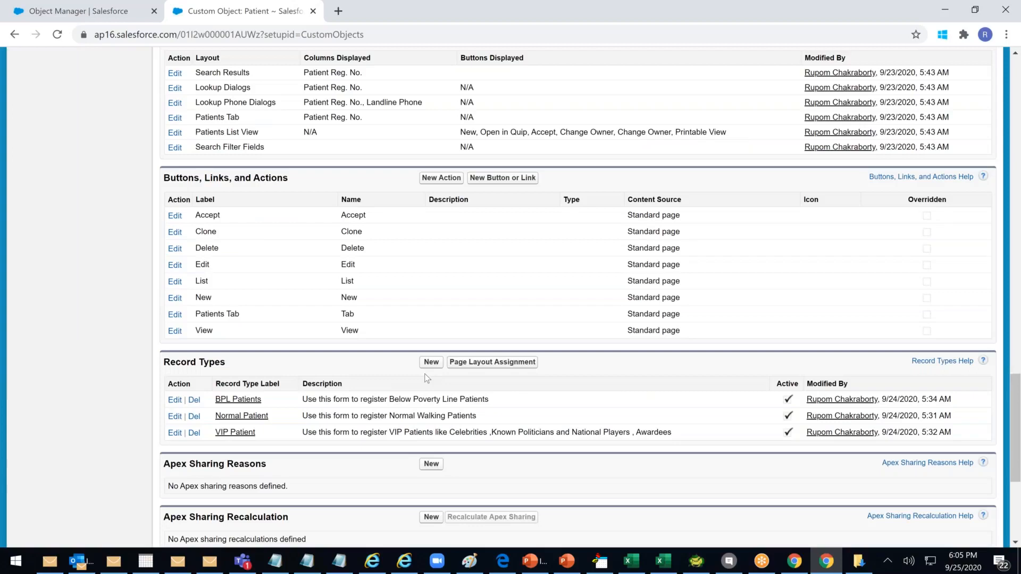
{"action": "scroll", "coordinate": [427, 378], "scroll_direction": "down", "scroll_amount": 2}
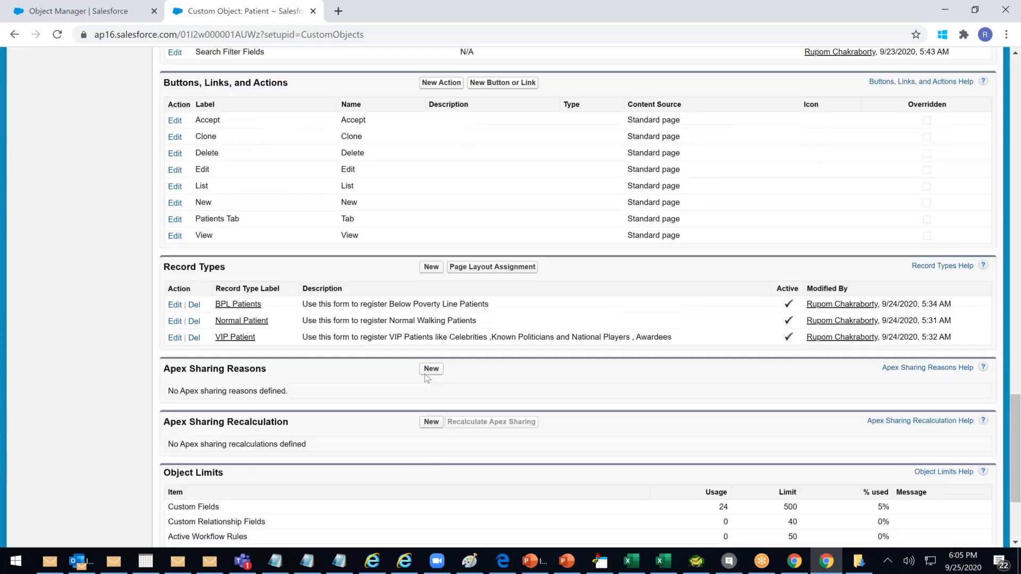
{"action": "scroll", "coordinate": [462, 296], "scroll_direction": "down", "scroll_amount": 1}
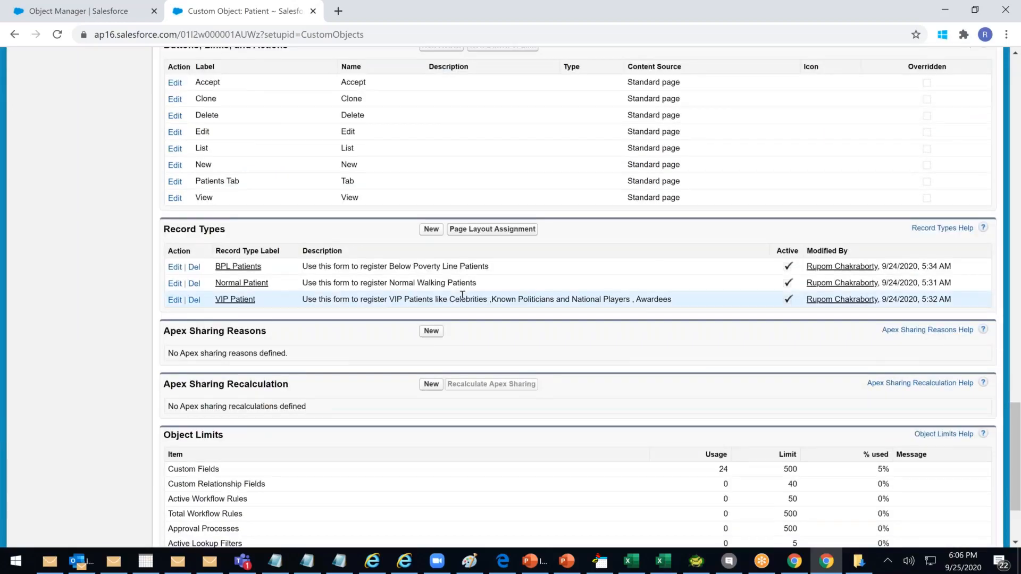
{"action": "scroll", "coordinate": [462, 295], "scroll_direction": "up", "scroll_amount": 1}
{"action": "scroll", "coordinate": [490, 310], "scroll_direction": "up", "scroll_amount": 10}
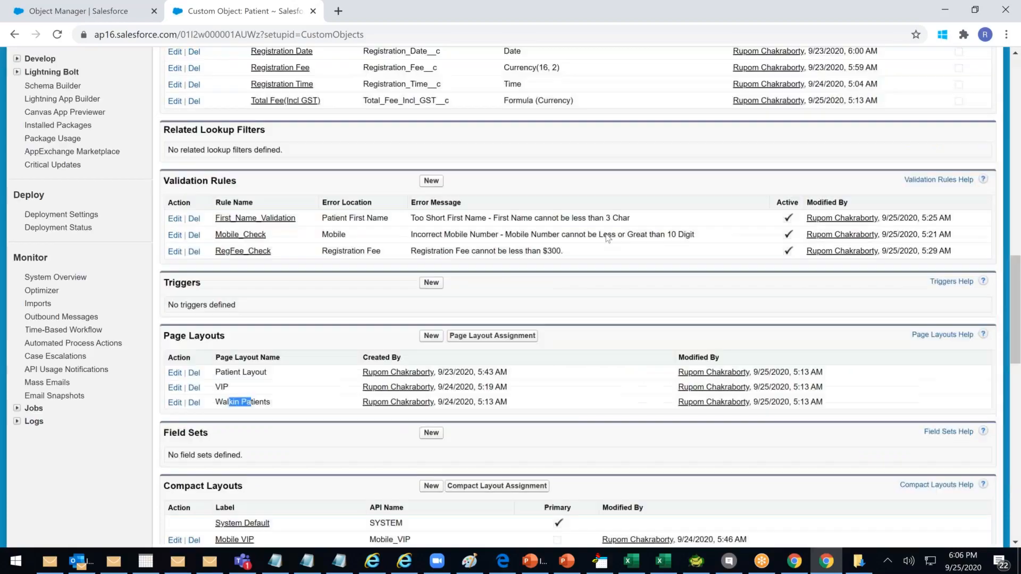
{"action": "scroll", "coordinate": [608, 237], "scroll_direction": "up", "scroll_amount": 15}
{"action": "left_click", "coordinate": [691, 80]}
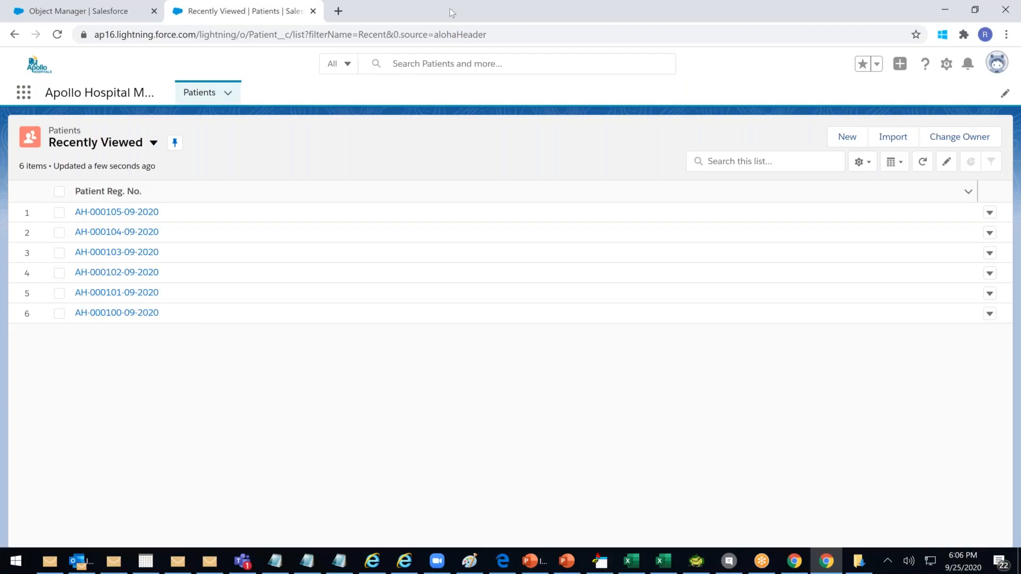
Open Patient in Setup's Object Manager, then bring Excel's Book4 to the front
{"action": "left_click", "coordinate": [130, 9]}
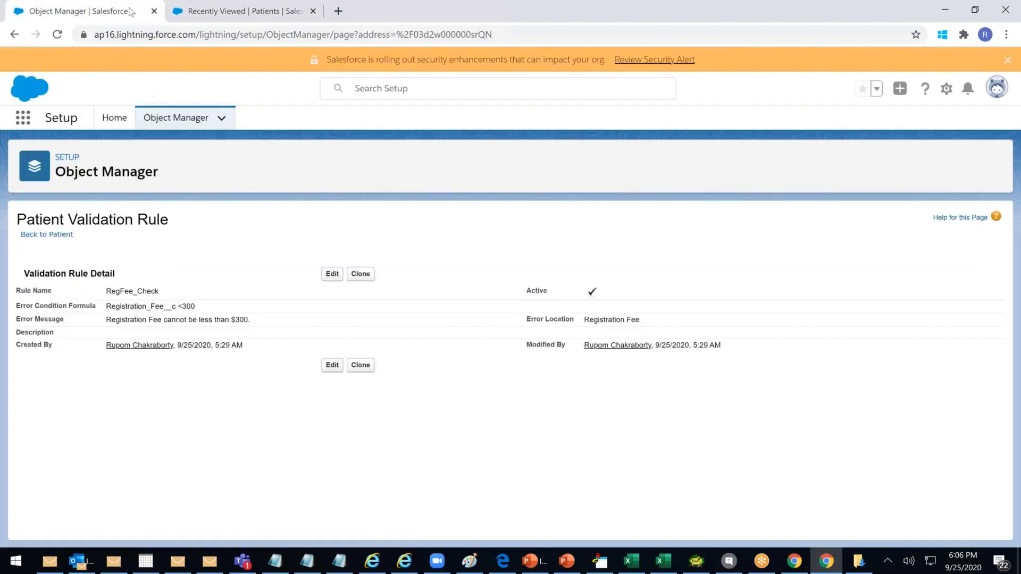
{"action": "left_click", "coordinate": [71, 157]}
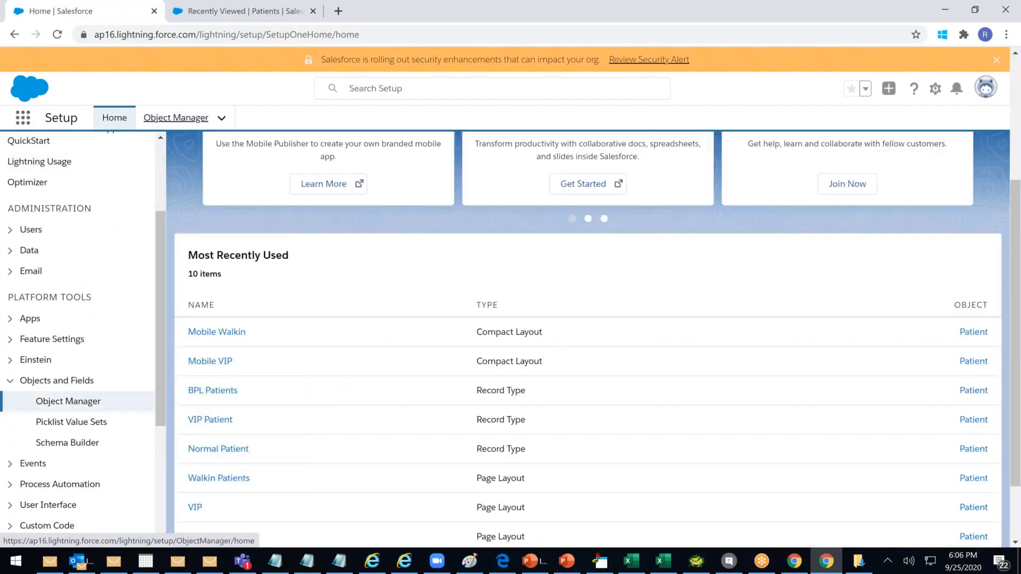
{"action": "left_click", "coordinate": [75, 403]}
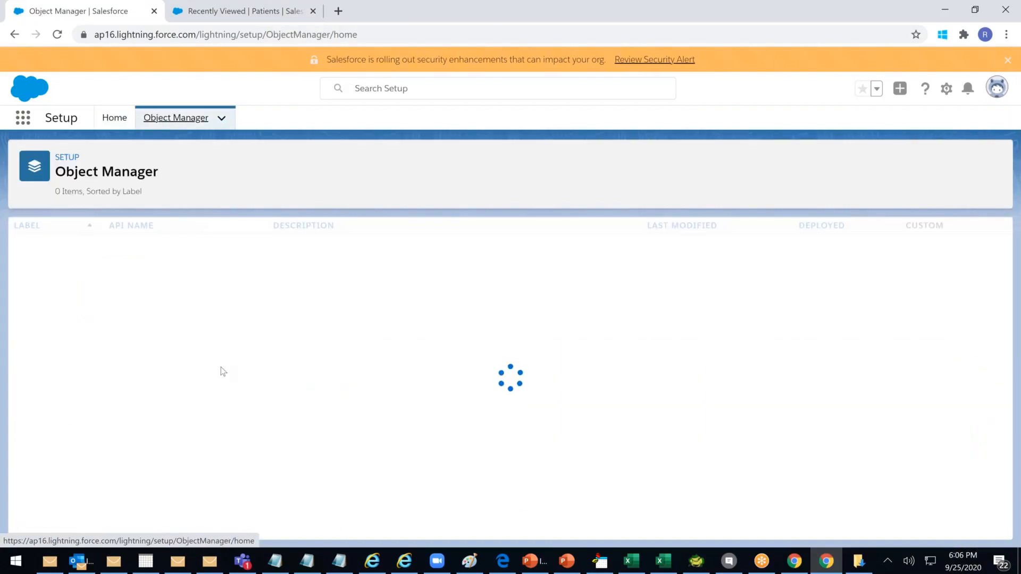
{"action": "scroll", "coordinate": [258, 366], "scroll_direction": "down", "scroll_amount": 18}
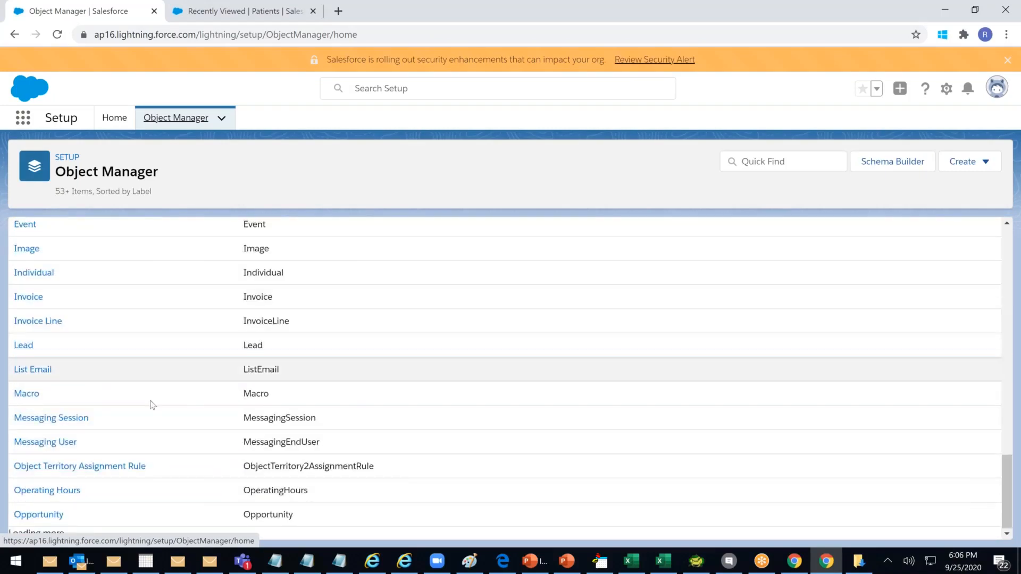
{"action": "scroll", "coordinate": [178, 413], "scroll_direction": "down", "scroll_amount": 7}
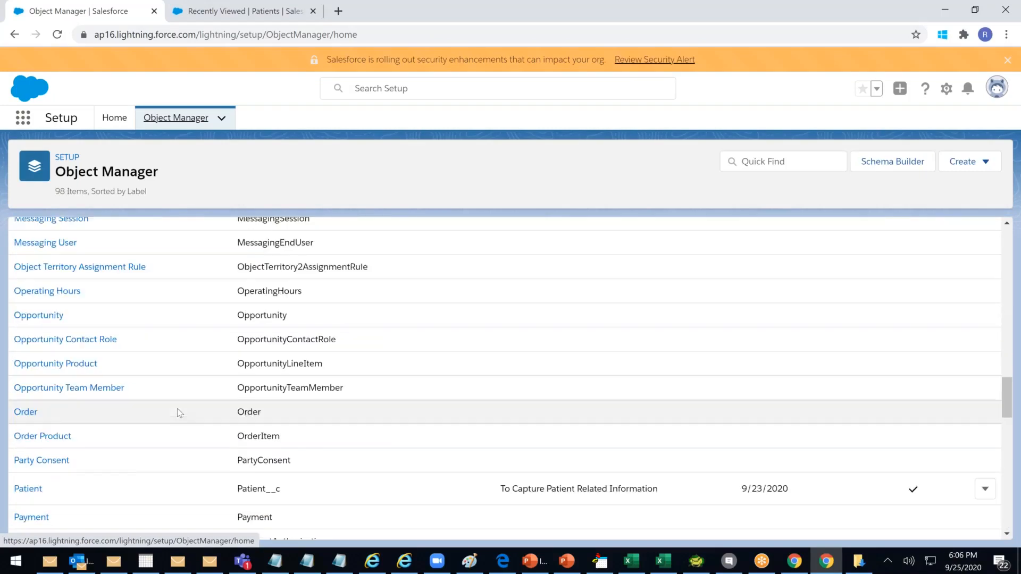
{"action": "left_click", "coordinate": [27, 289]}
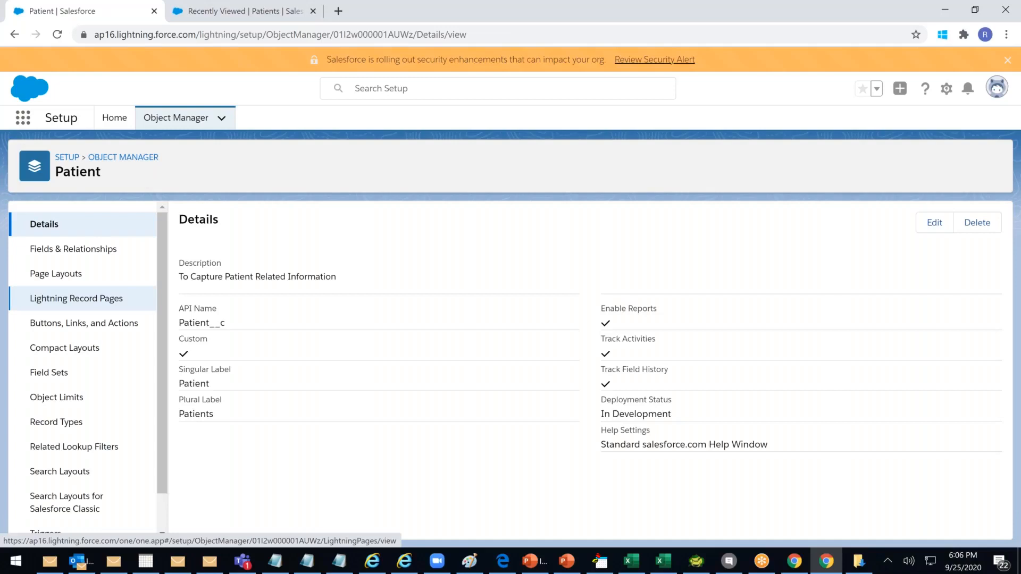
{"action": "left_click", "coordinate": [670, 558]}
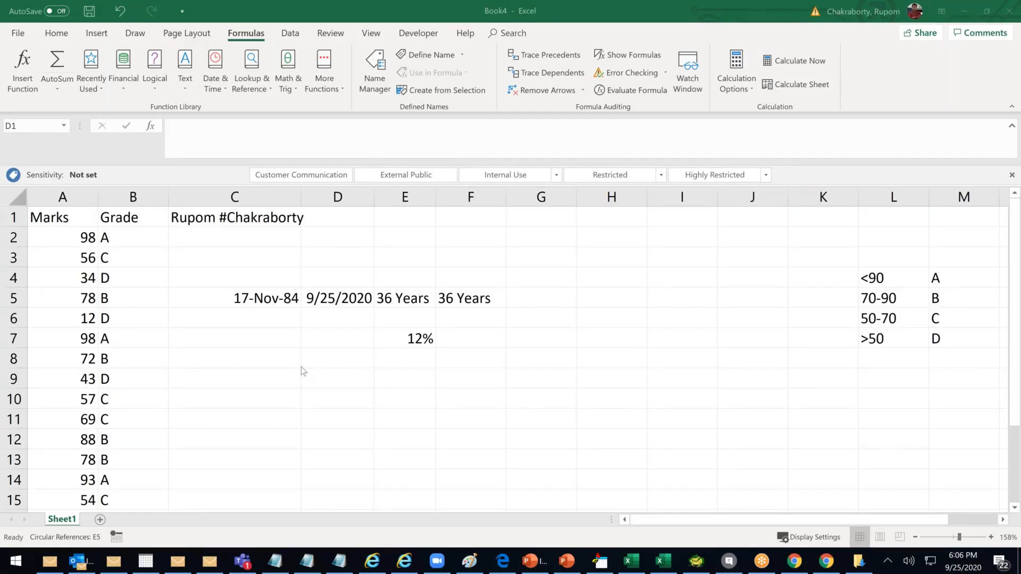
Add Sheet2 to the Book4 workbook and enter 'Level 1' in cell A1
{"action": "scroll", "coordinate": [335, 382], "scroll_direction": "down", "scroll_amount": 2}
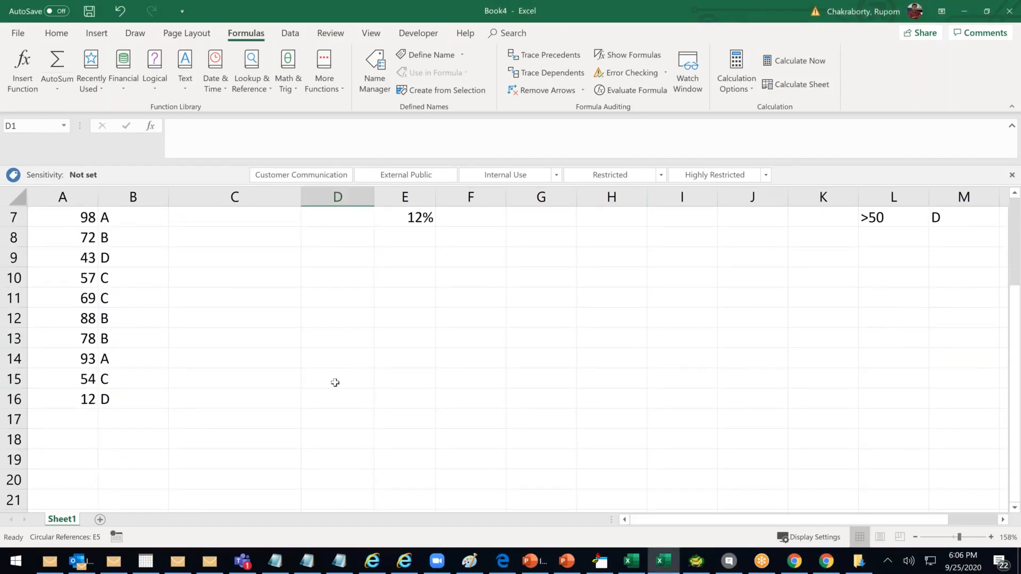
{"action": "scroll", "coordinate": [335, 383], "scroll_direction": "up", "scroll_amount": 1}
{"action": "left_click", "coordinate": [338, 318]}
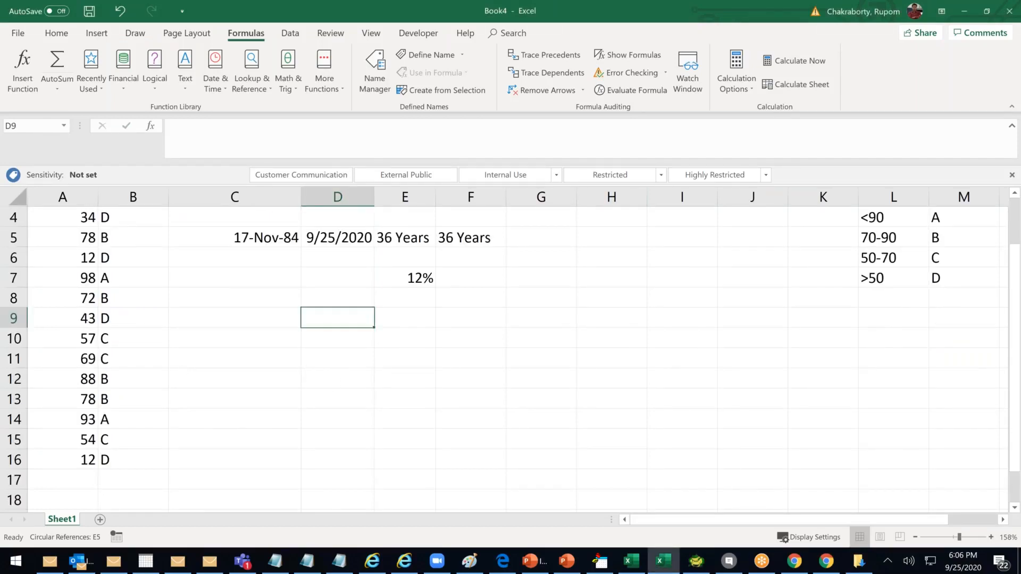
{"action": "left_click", "coordinate": [100, 520]}
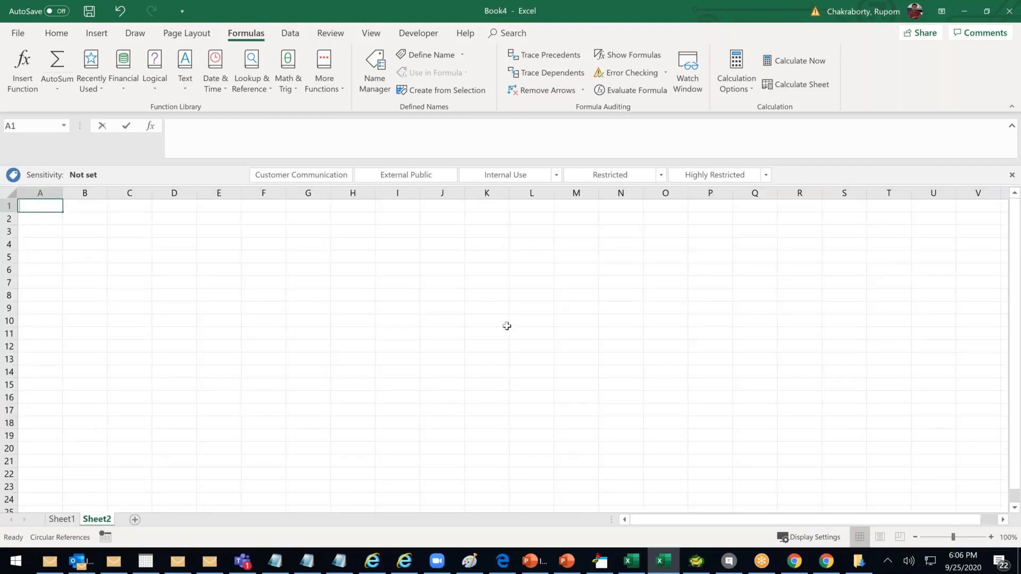
{"action": "type", "text": "Level 1"}
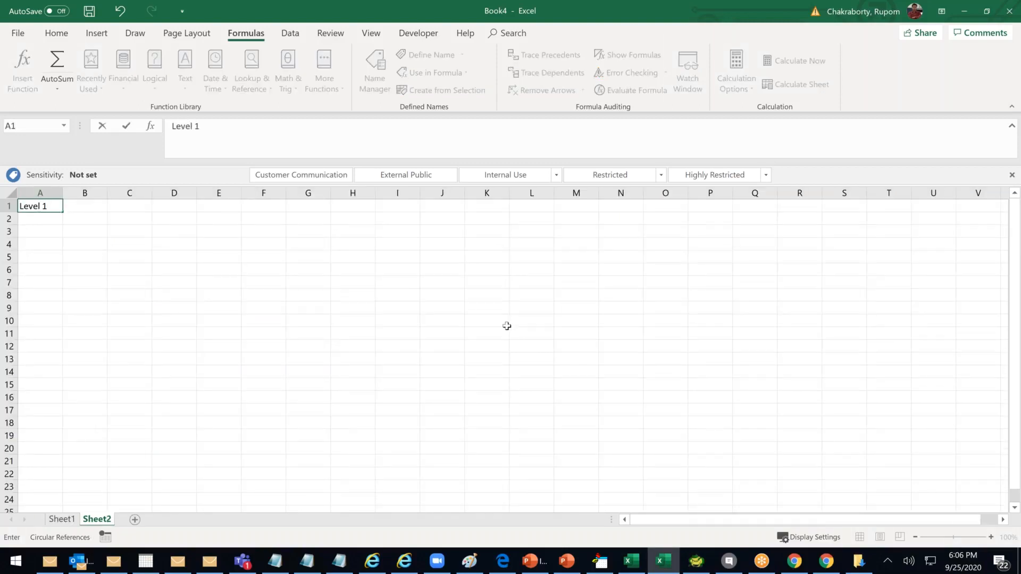
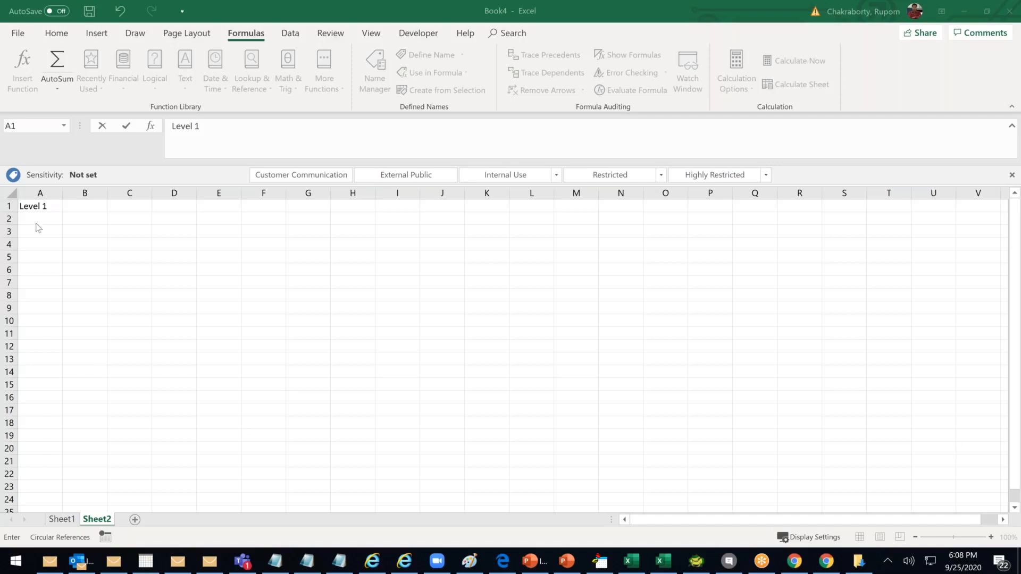
Enlarge the Level 1 heading in A1 by two font sizes
{"action": "key", "text": "Return"}
{"action": "key", "text": "Return"}
{"action": "key", "text": "Return"}
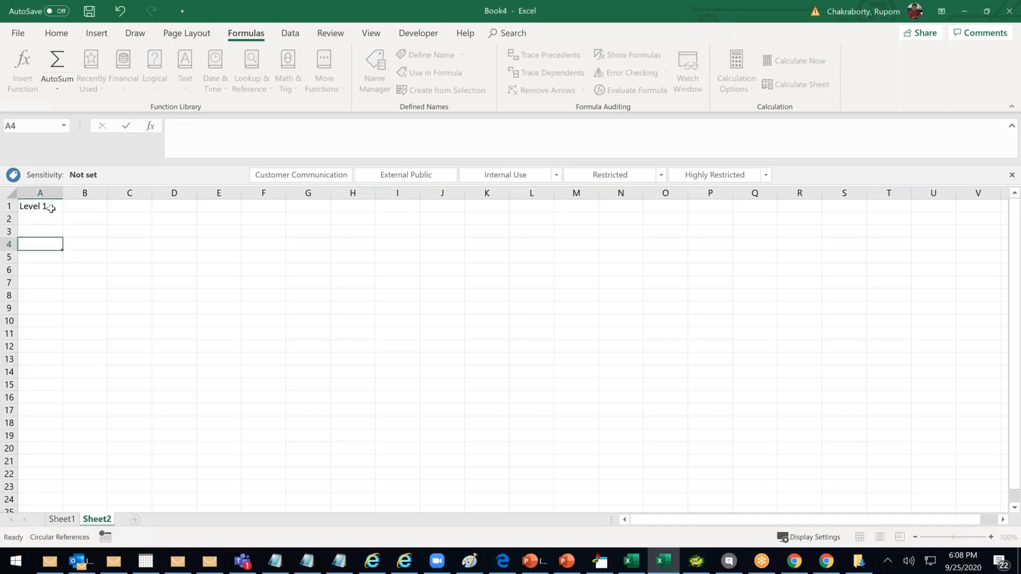
{"action": "left_click", "coordinate": [50, 207]}
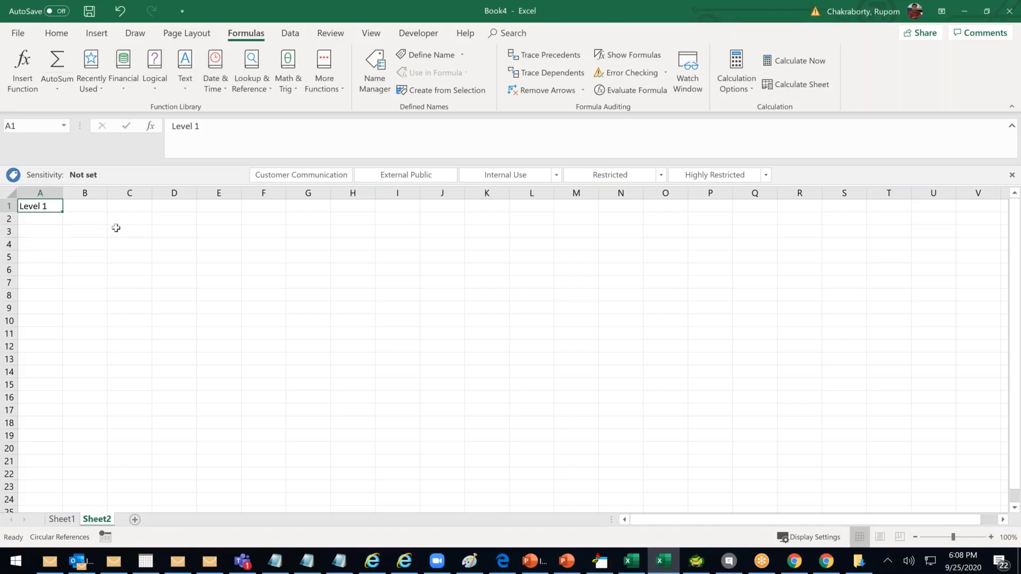
{"action": "left_click", "coordinate": [55, 34]}
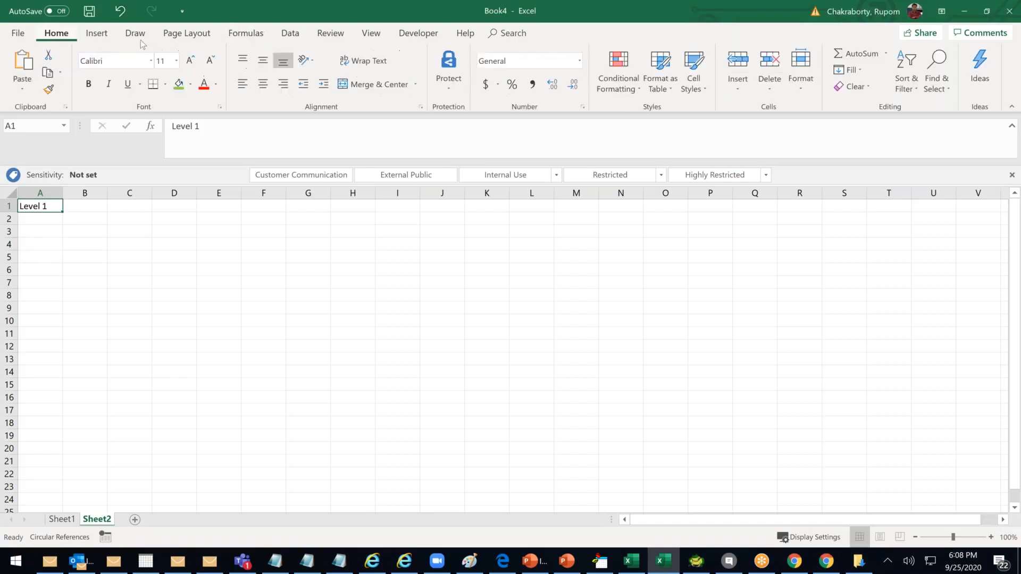
{"action": "left_click", "coordinate": [191, 59]}
{"action": "left_click", "coordinate": [192, 60]}
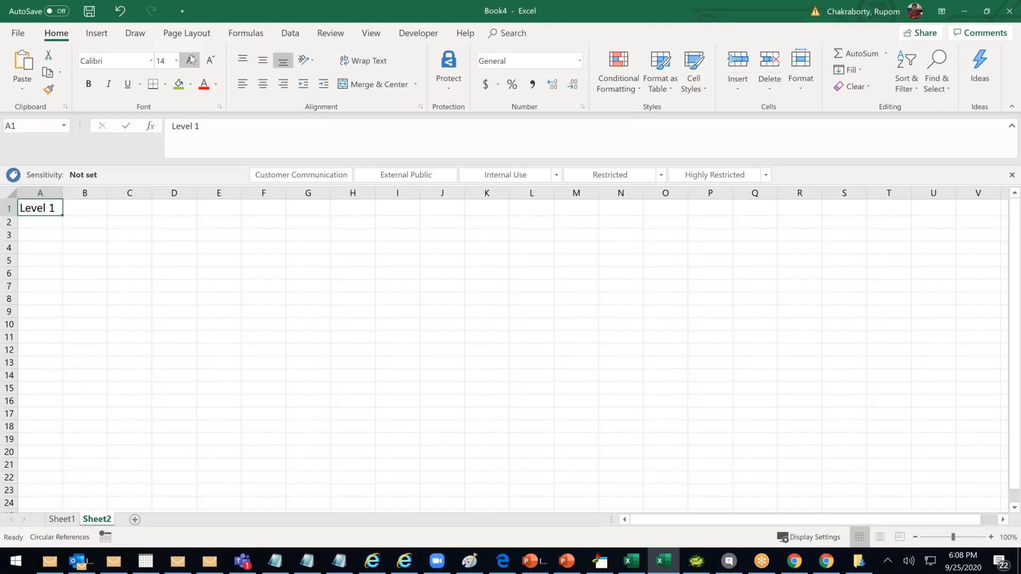
{"action": "left_click", "coordinate": [141, 262]}
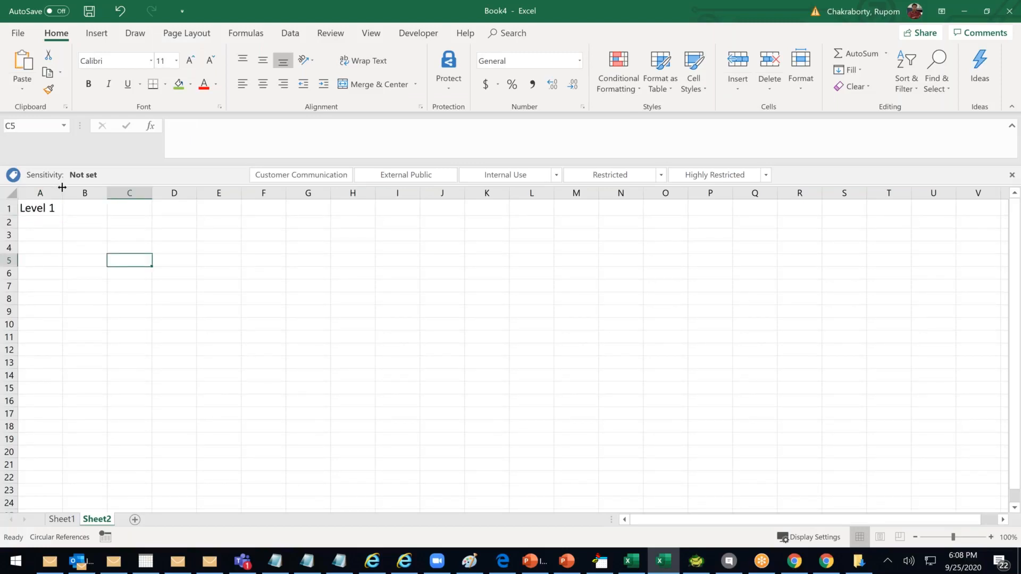
{"action": "left_click", "coordinate": [91, 281]}
Enter Dept in A3 and PickList in C3
{"action": "left_click", "coordinate": [56, 235]}
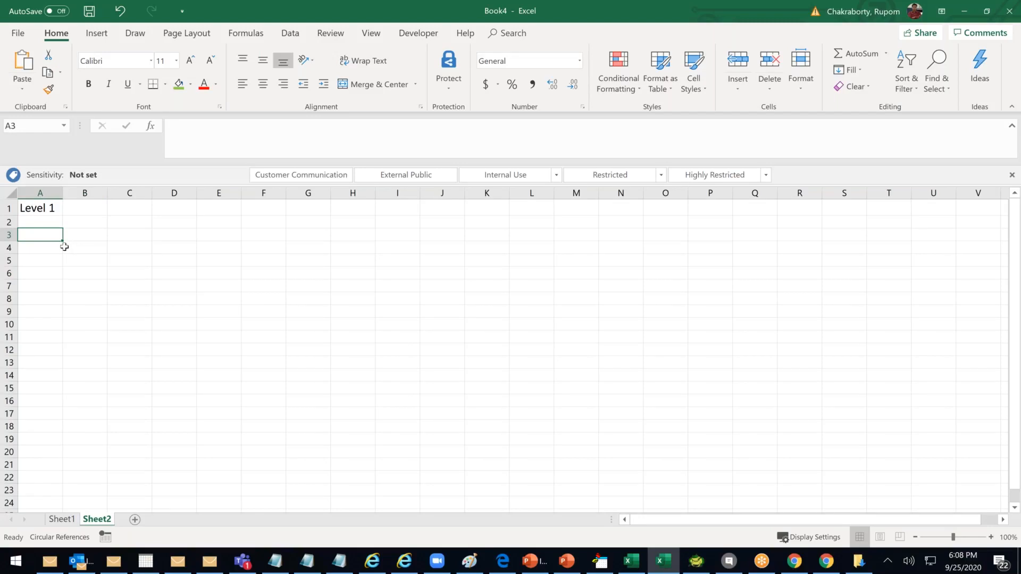
{"action": "type", "text": "C"}
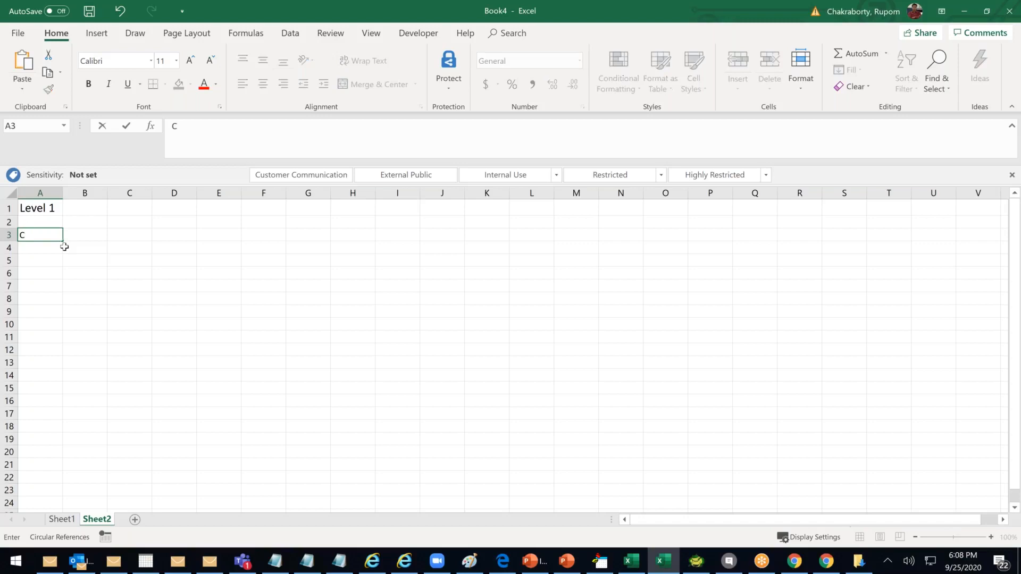
{"action": "type", "text": "ountry"}
{"action": "key", "text": "BackSpace"}
{"action": "key", "text": "BackSpace"}
{"action": "key", "text": "BackSpace"}
{"action": "key", "text": "BackSpace"}
{"action": "key", "text": "BackSpace"}
{"action": "key", "text": "BackSpace"}
{"action": "key", "text": "BackSpace"}
{"action": "type", "text": "Dept"}
{"action": "key", "text": "Tab"}
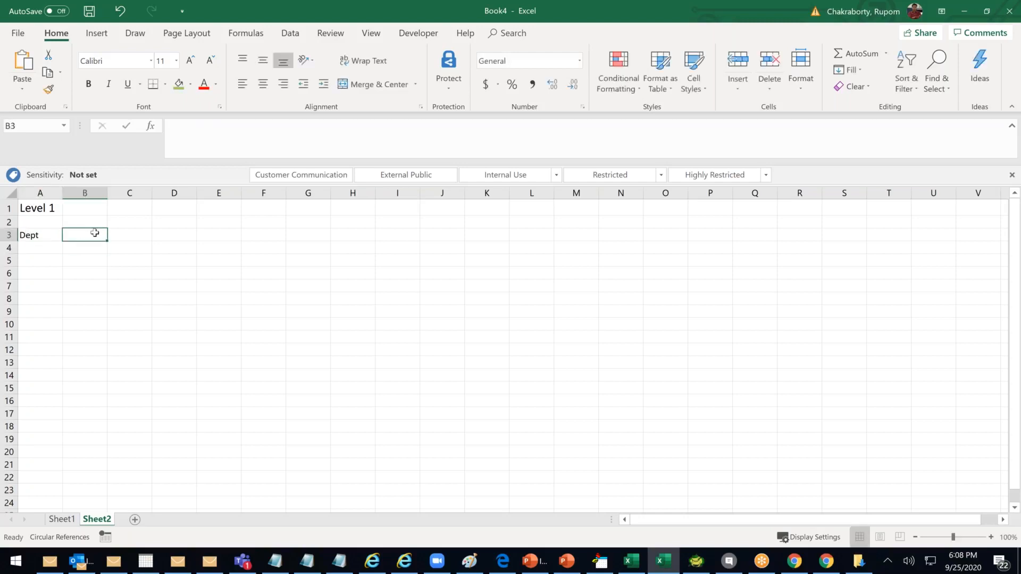
{"action": "left_click", "coordinate": [141, 236]}
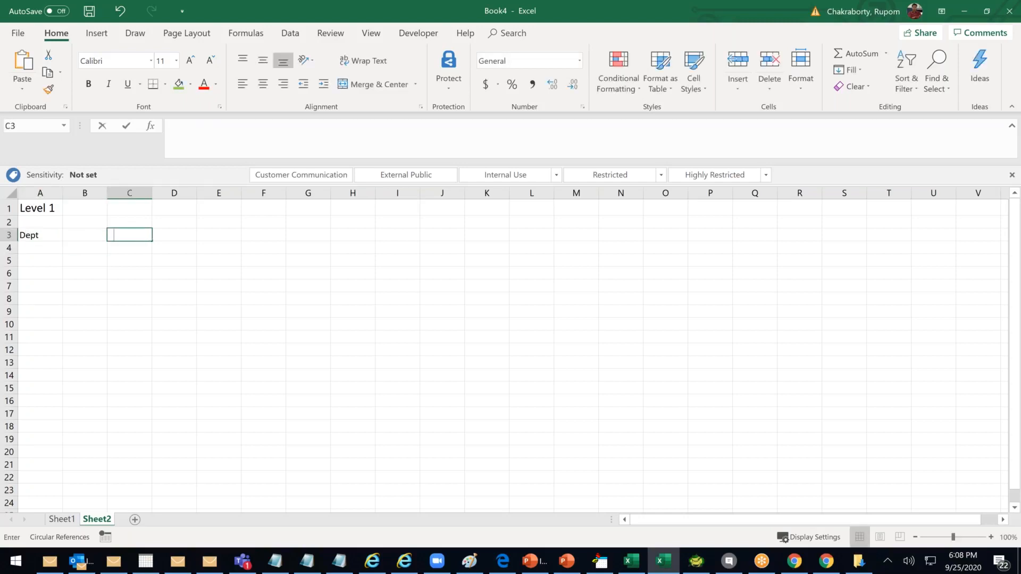
{"action": "type", "text": "PickList"}
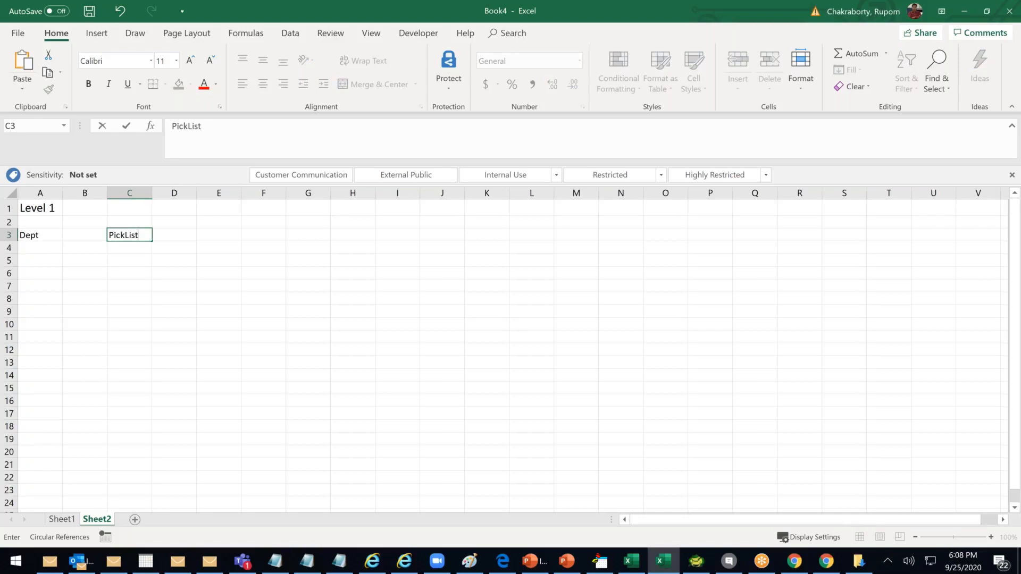
{"action": "left_click", "coordinate": [164, 301]}
Enter Neuro,Optho,ent,Gyno in D3 and widen column D to fit
{"action": "left_click", "coordinate": [165, 235]}
{"action": "type", "text": "Neuro,Optho,r"}
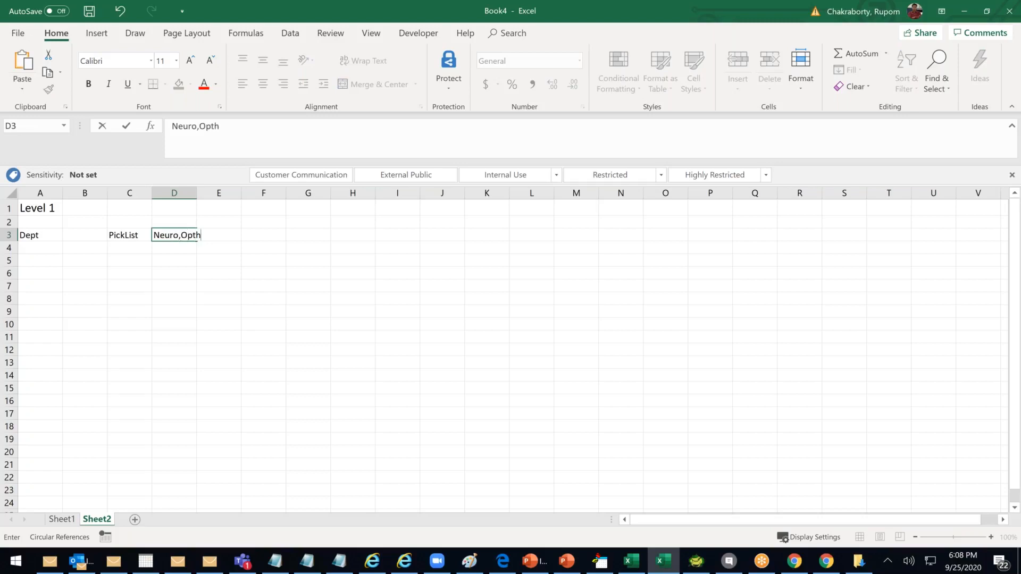
{"action": "key", "text": "BackSpace"}
{"action": "type", "text": "ent,gyno"}
{"action": "key", "text": "BackSpace"}
{"action": "key", "text": "BackSpace"}
{"action": "key", "text": "BackSpace"}
{"action": "key", "text": "BackSpace"}
{"action": "type", "text": "Gyno"}
{"action": "left_click", "coordinate": [223, 299]}
{"action": "left_click_drag", "start_coordinate": [195, 193], "coordinate": [247, 193]}
Add Neuro in B3, and Registration Fee 500 in A4:B4 with column A widened
{"action": "left_click", "coordinate": [103, 235]}
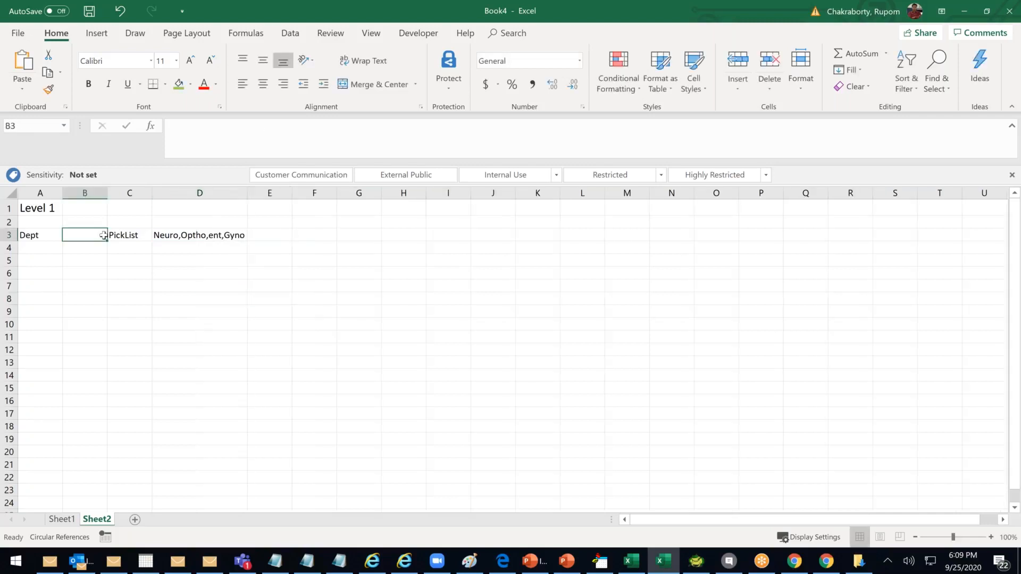
{"action": "type", "text": "Neuro"}
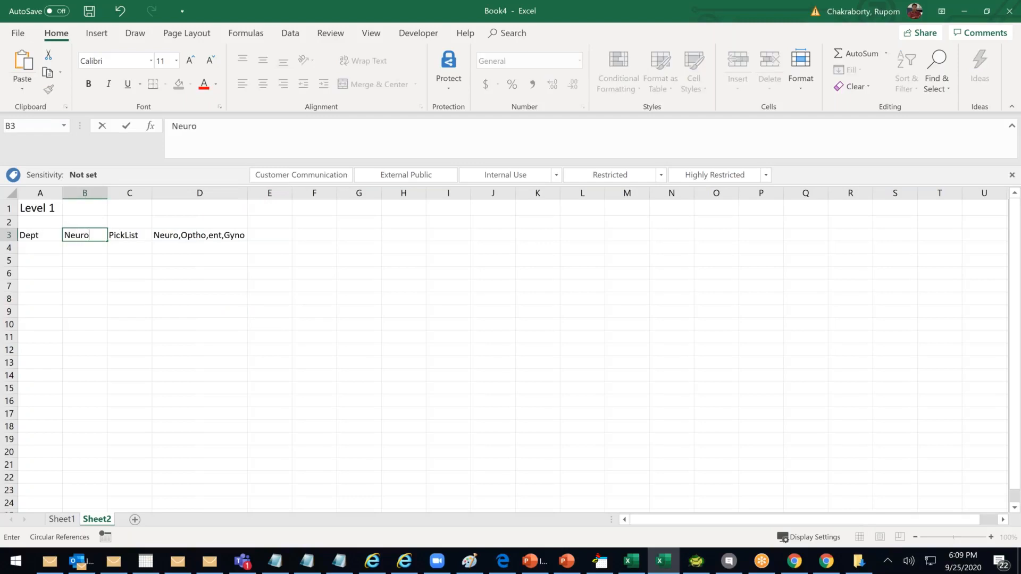
{"action": "left_click", "coordinate": [48, 248]}
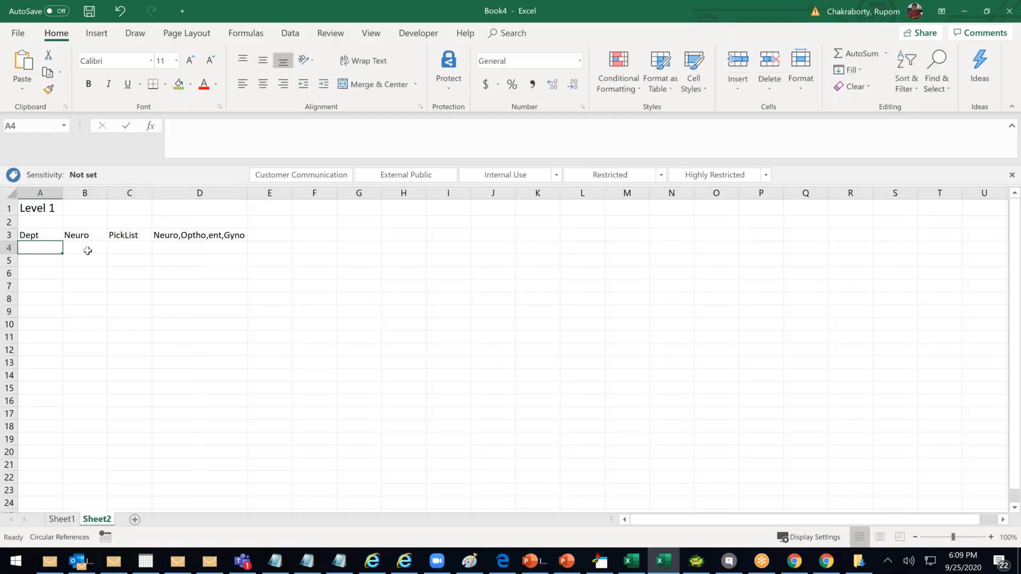
{"action": "type", "text": "Registration Fee"}
{"action": "left_click", "coordinate": [129, 337]}
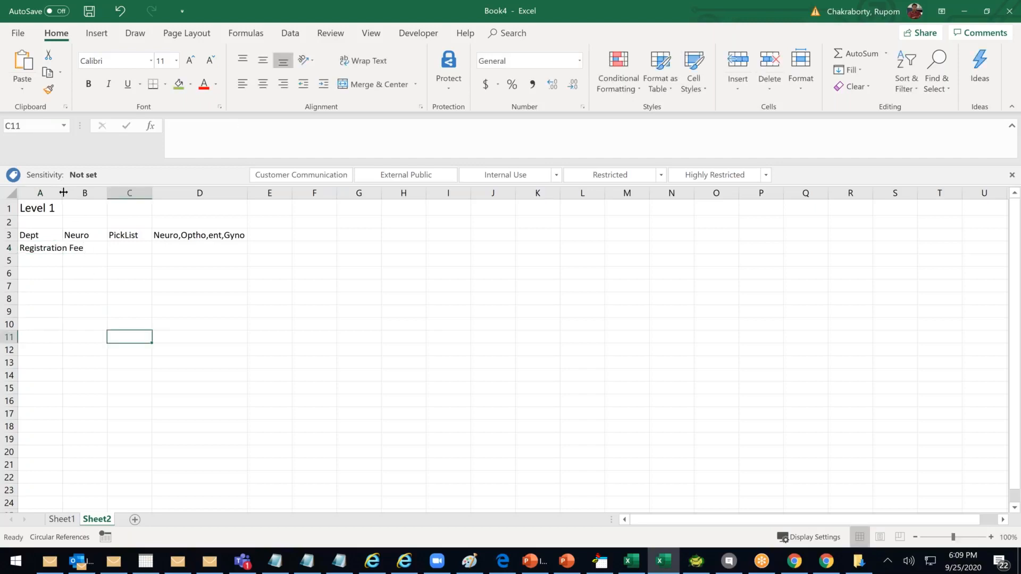
{"action": "left_click_drag", "start_coordinate": [63, 192], "coordinate": [85, 193]}
{"action": "left_click", "coordinate": [80, 193]}
{"action": "left_click", "coordinate": [108, 247]}
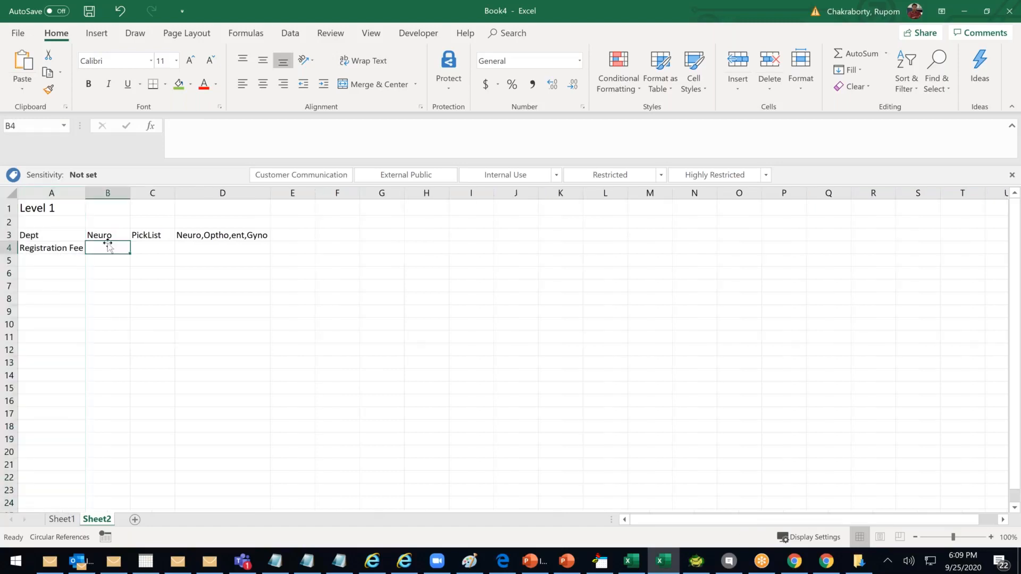
{"action": "type", "text": "500"}
{"action": "left_click", "coordinate": [109, 297]}
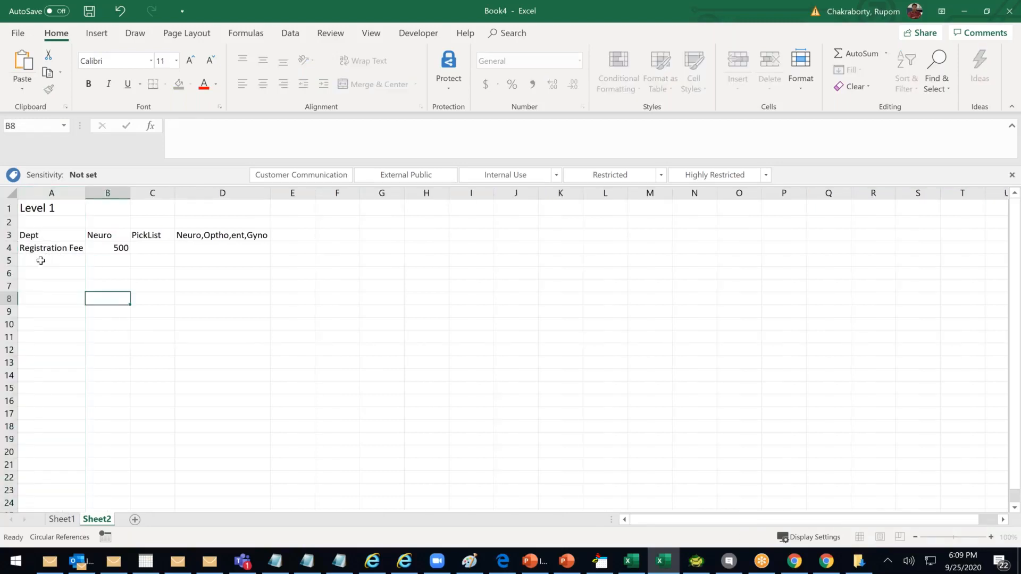
Enter 'Incl GST)' in A5 and select the A3:B4 block
{"action": "left_click", "coordinate": [41, 261]}
{"action": "type", "text": "Total "}
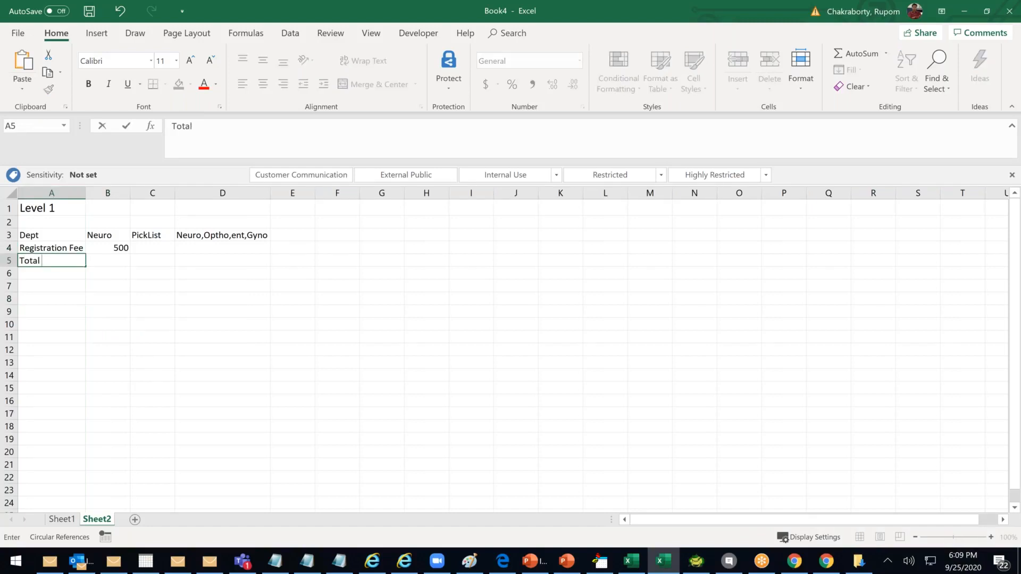
{"action": "type", "text": "Reg Fee"}
{"action": "key", "text": "ctrl+Return"}
{"action": "type", "text": "Incl GST)"}
{"action": "left_click", "coordinate": [170, 362]}
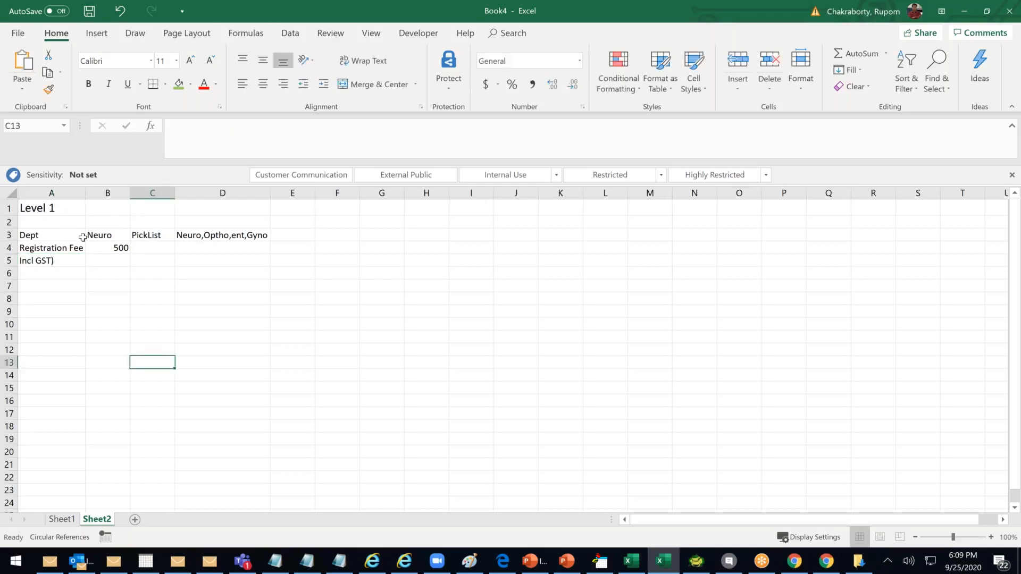
{"action": "left_click_drag", "start_coordinate": [83, 237], "coordinate": [115, 246]}
Fill the A3:B4 block green
{"action": "left_click", "coordinate": [180, 87]}
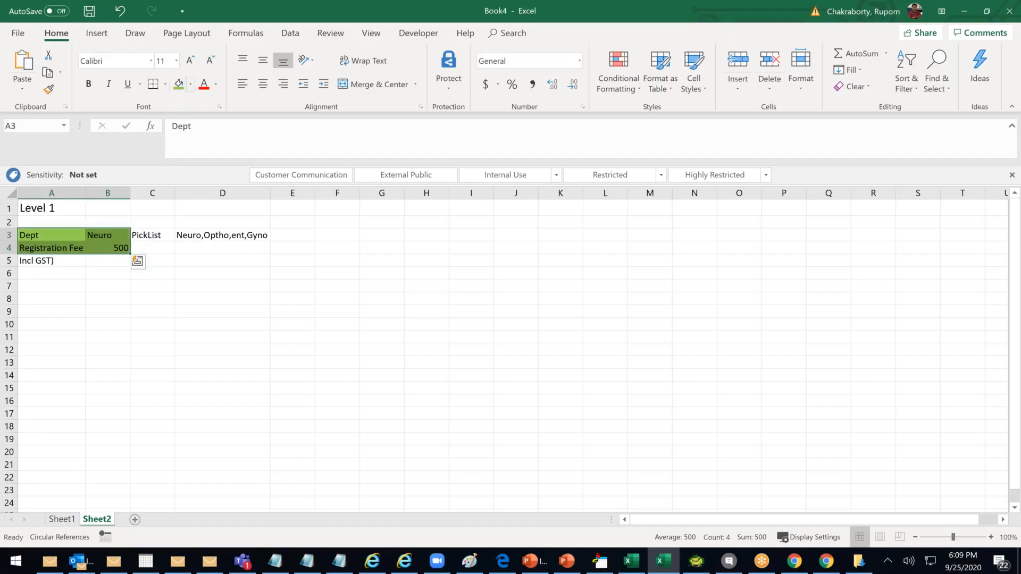
{"action": "left_click", "coordinate": [166, 299]}
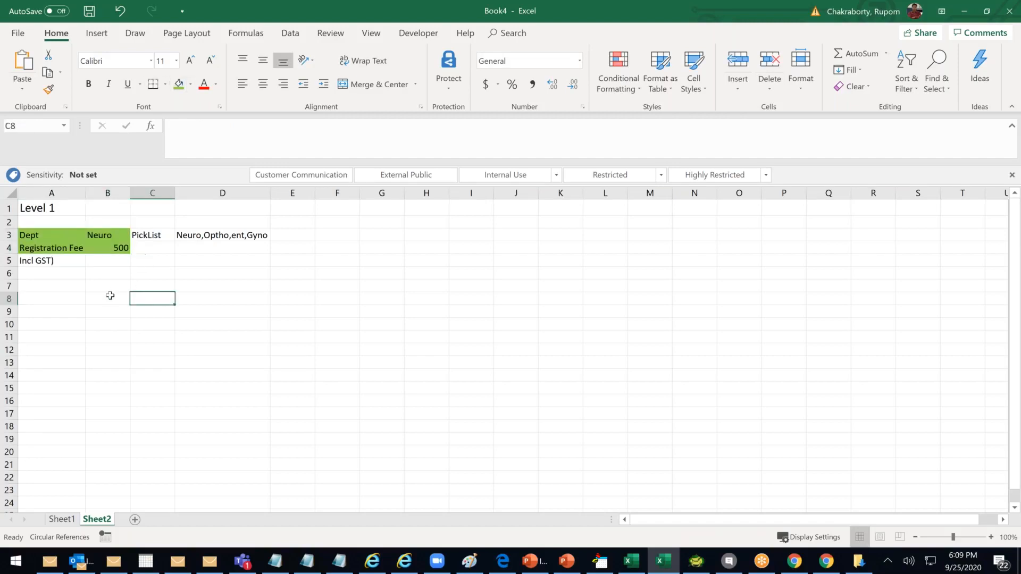
{"action": "left_click", "coordinate": [65, 263]}
Set C4 to Currency and D4 to 'Deafult 500'
{"action": "left_click", "coordinate": [152, 246]}
{"action": "type", "text": "c"}
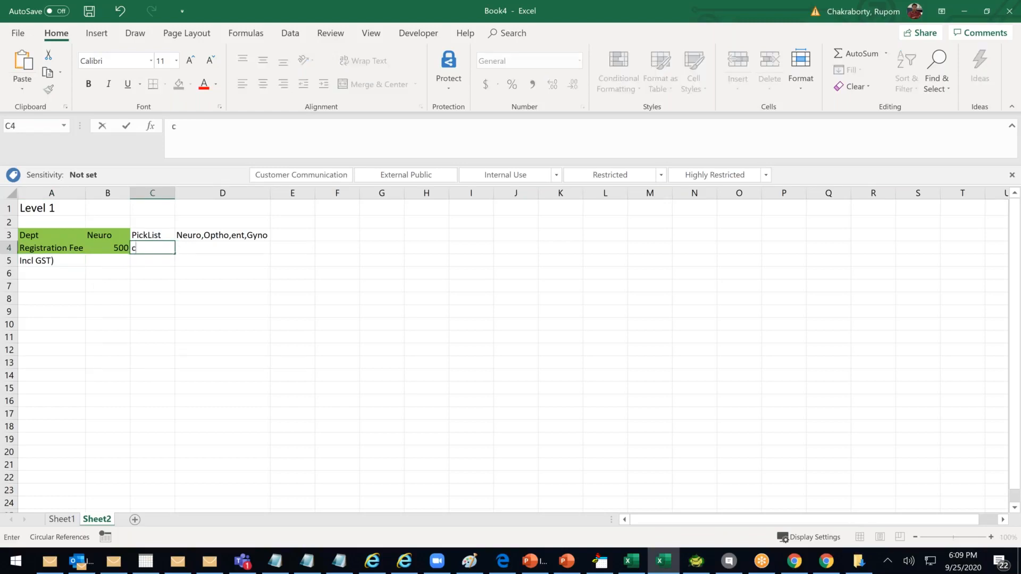
{"action": "type", "text": "URRENCY"}
{"action": "left_click", "coordinate": [196, 297]}
{"action": "left_click", "coordinate": [204, 249]}
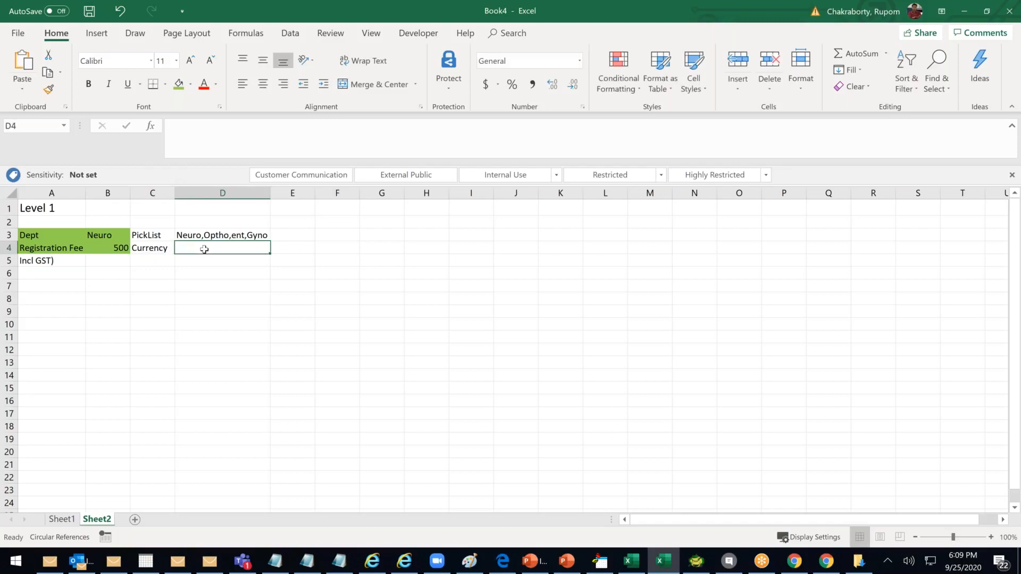
{"action": "type", "text": "Deafult500"}
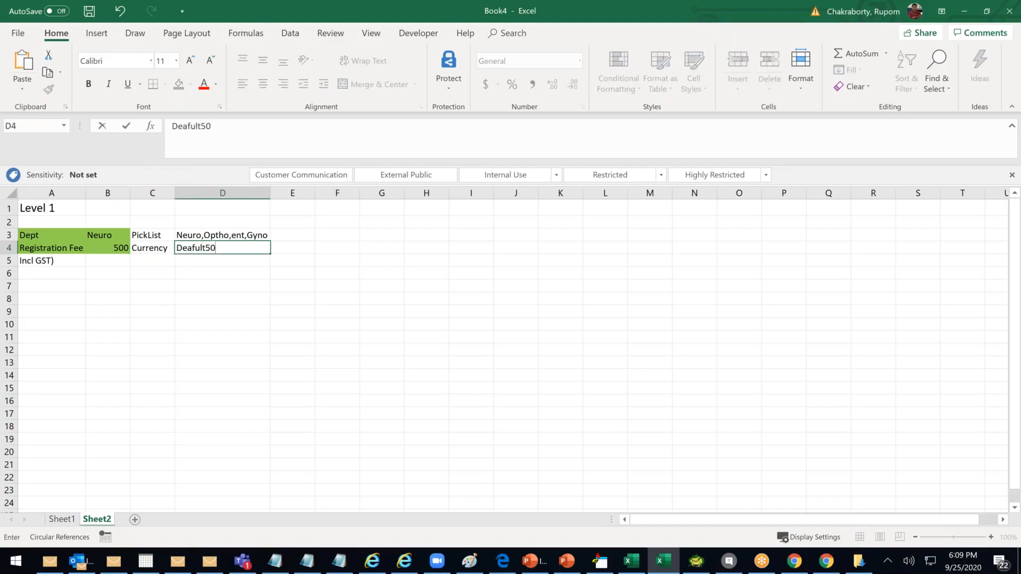
{"action": "left_click", "coordinate": [207, 247]}
{"action": "left_click", "coordinate": [235, 323]}
Enter Formula in C5 below Currency
{"action": "left_click", "coordinate": [123, 249]}
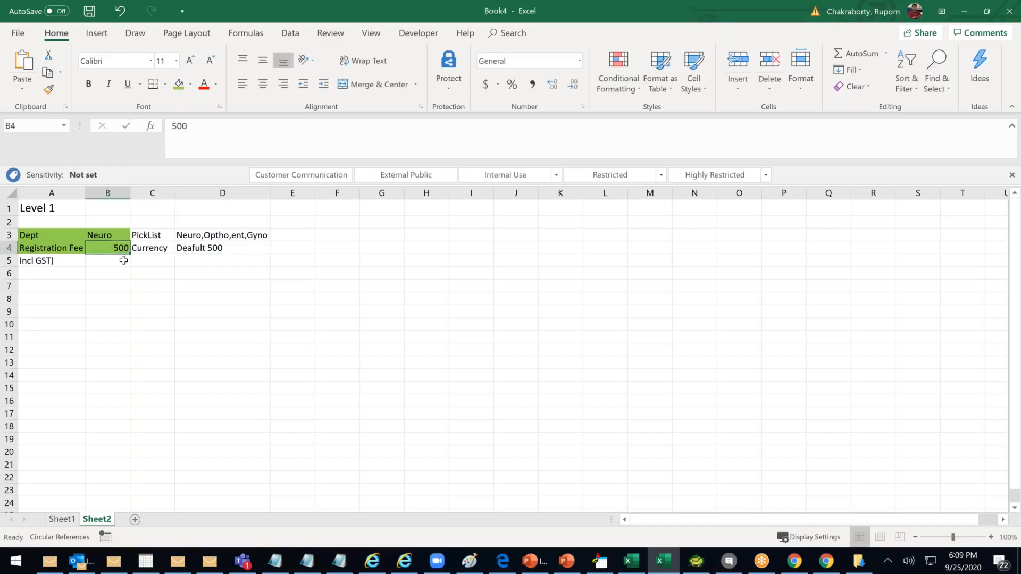
{"action": "left_click", "coordinate": [96, 262]}
{"action": "left_click", "coordinate": [171, 261]}
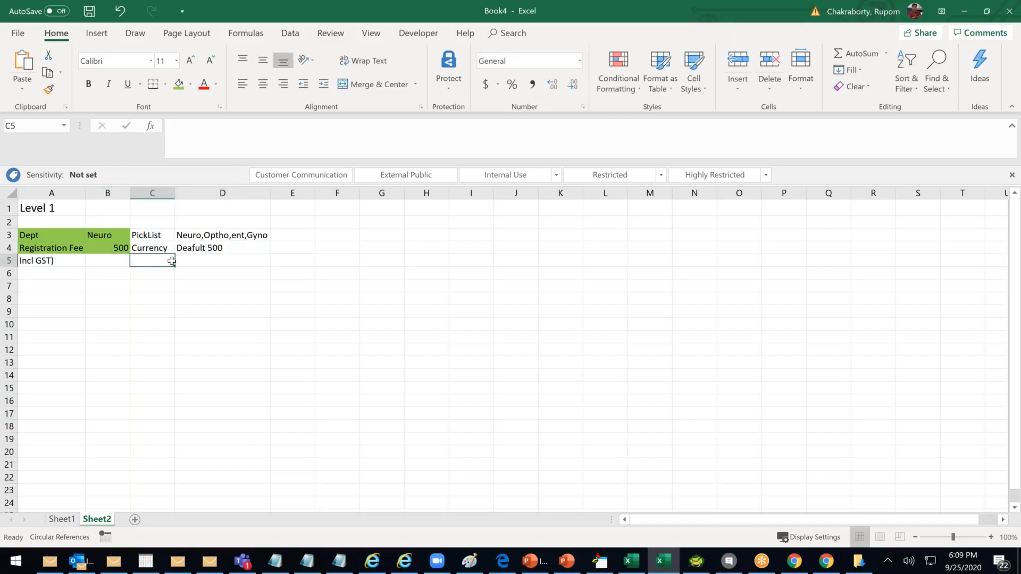
{"action": "left_click", "coordinate": [162, 248]}
{"action": "left_click", "coordinate": [156, 260]}
{"action": "type", "text": "Formula"}
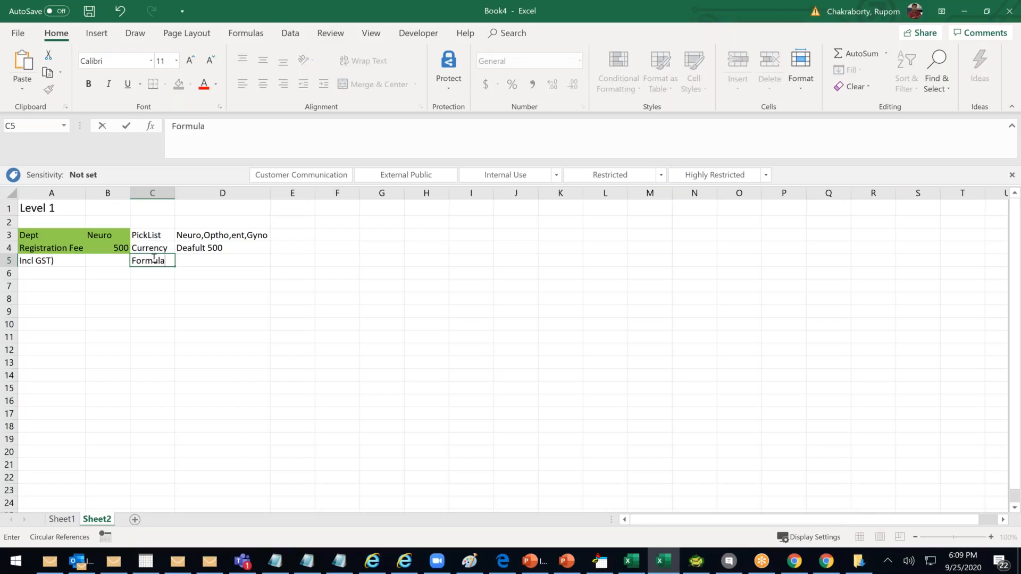
{"action": "left_click", "coordinate": [183, 356]}
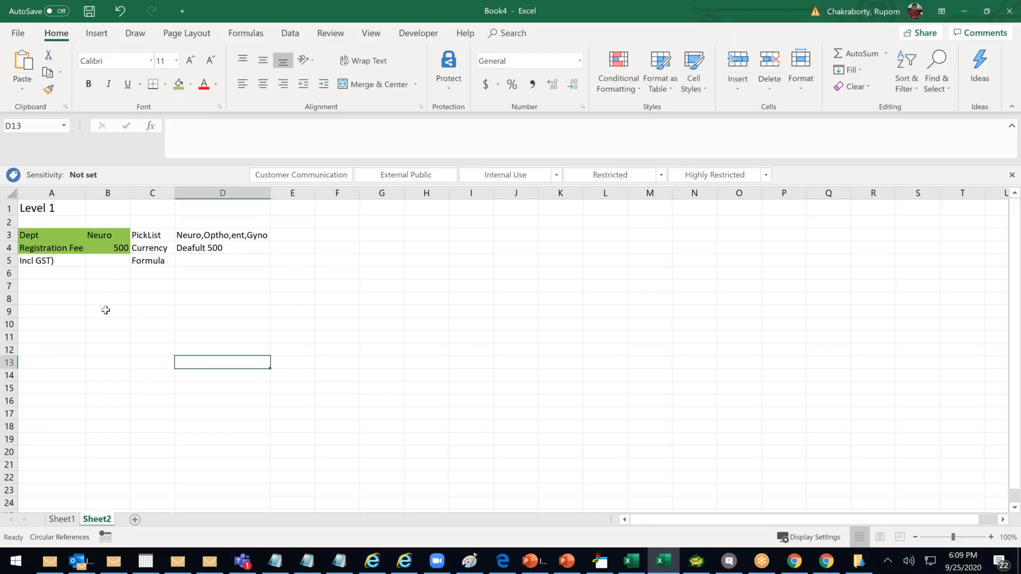
{"action": "left_click", "coordinate": [37, 291]}
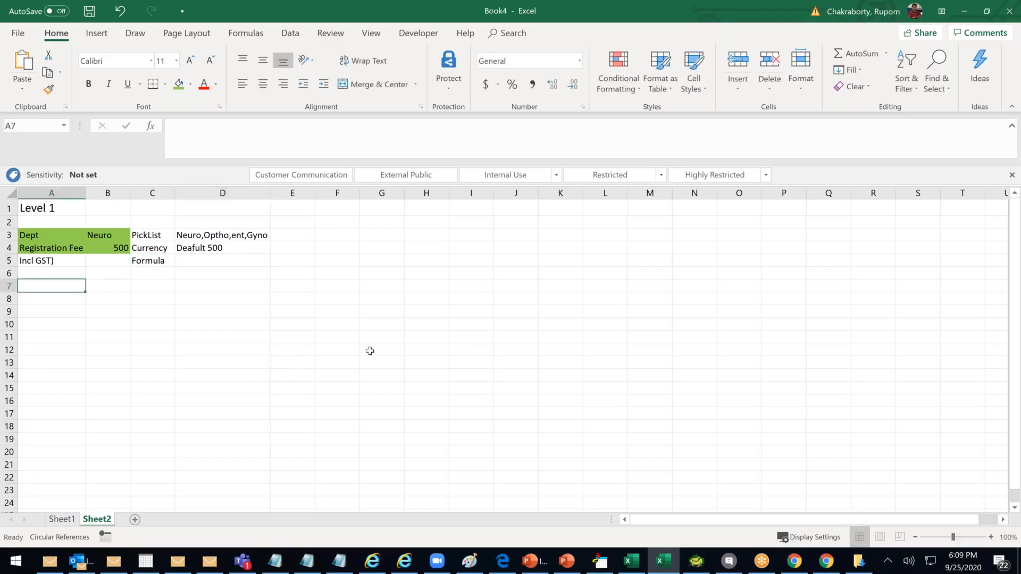
Enter Neuro 12.5 and ENT 14.6 in rows 7 and 8
{"action": "type", "text": "Neuro"}
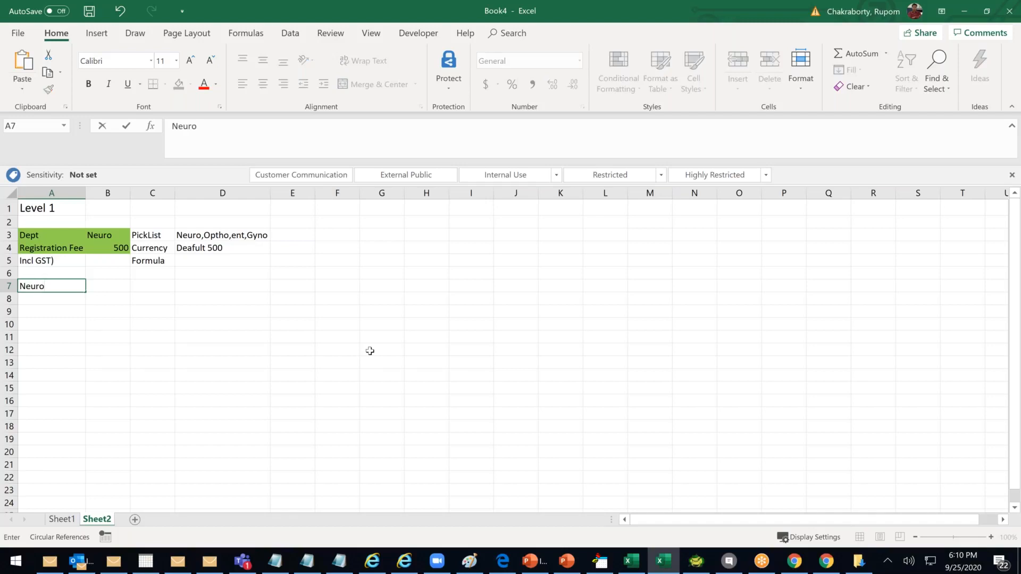
{"action": "key", "text": "Tab"}
{"action": "key", "text": "Right"}
{"action": "key", "text": "Left"}
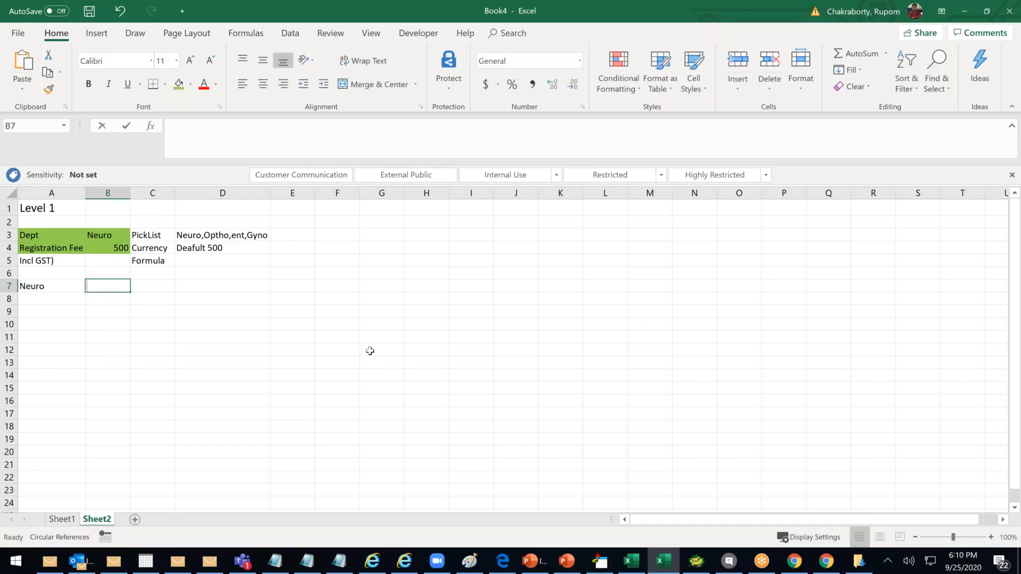
{"action": "type", "text": "12.5"}
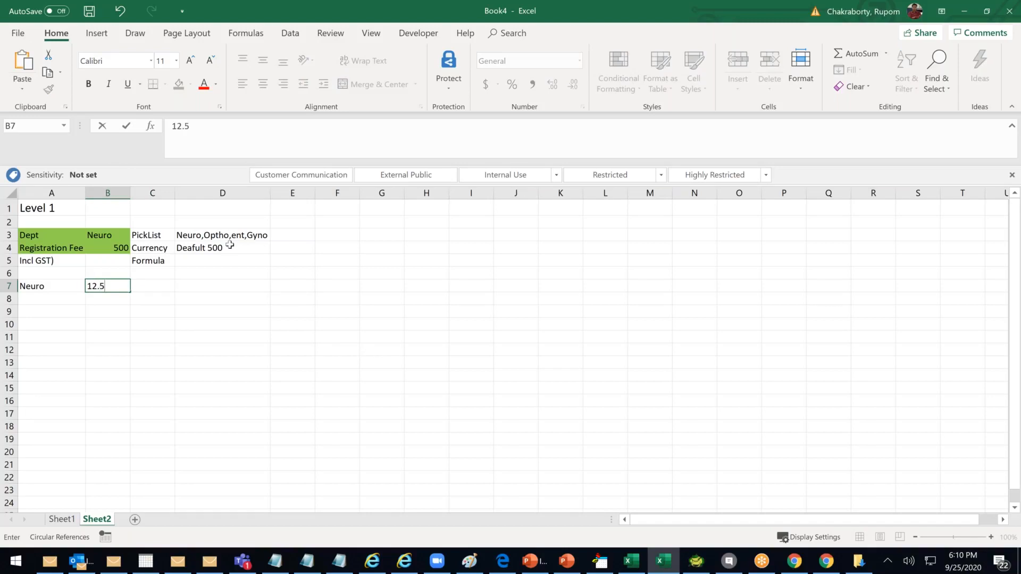
{"action": "key", "text": "Return"}
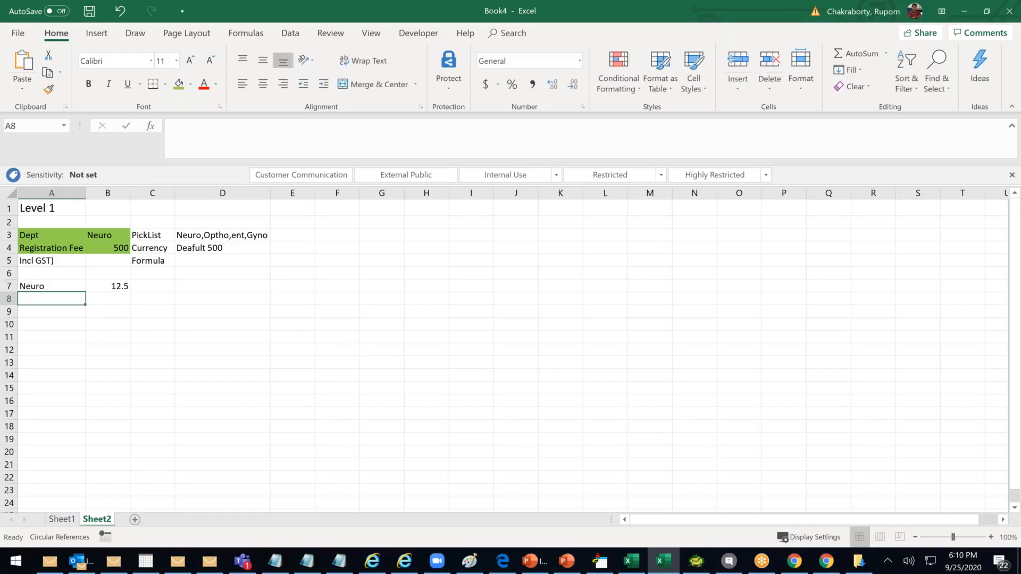
{"action": "type", "text": "ent"}
{"action": "key", "text": "BackSpace"}
{"action": "key", "text": "BackSpace"}
{"action": "type", "text": "ENT"}
{"action": "key", "text": "Tab"}
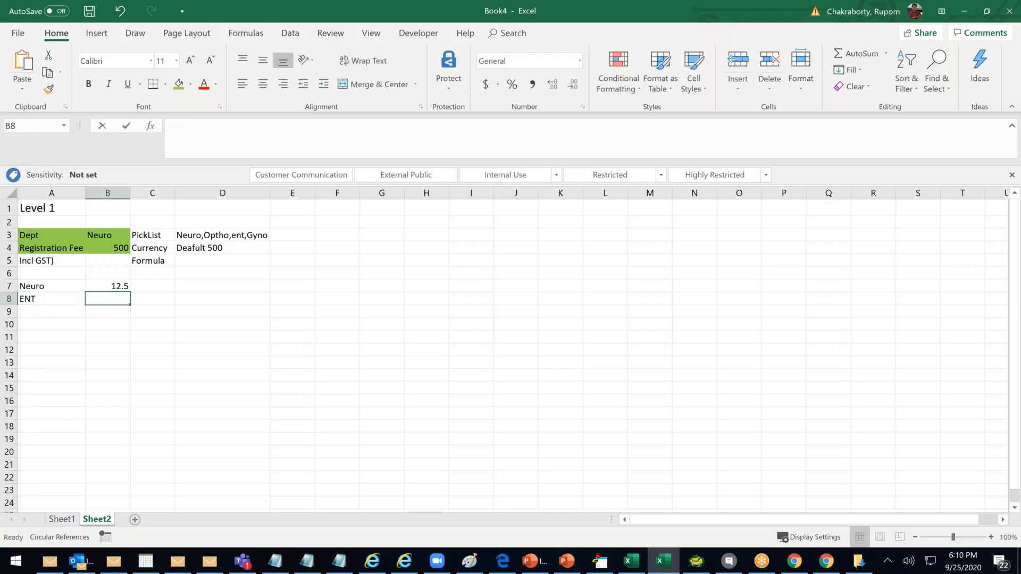
{"action": "type", "text": "14.6"}
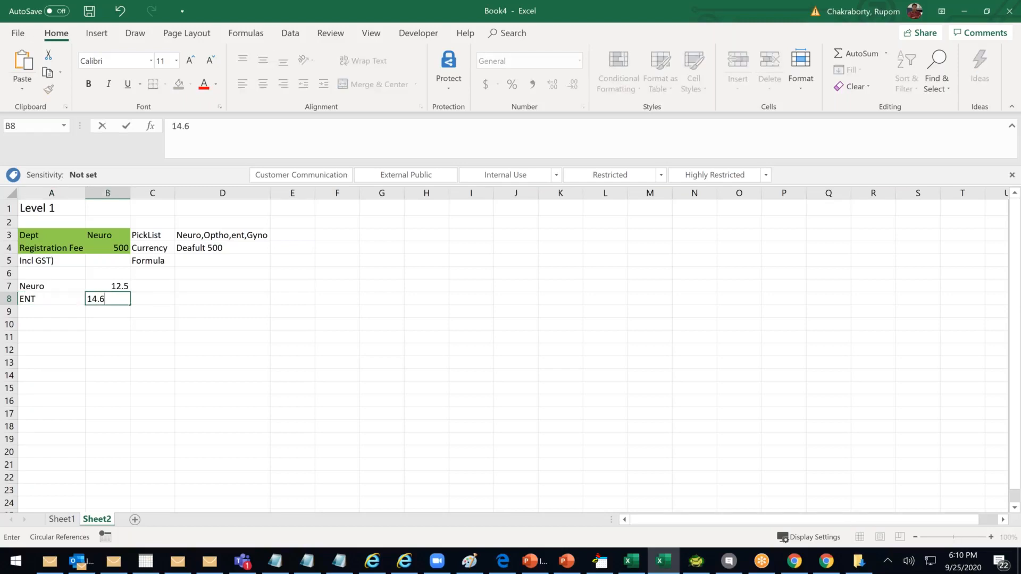
{"action": "left_click", "coordinate": [52, 311]}
Enter Gynao 15.8, ENT 9.6 and All Others 5.4 in rows 9 to 11
{"action": "type", "text": "Gynao"}
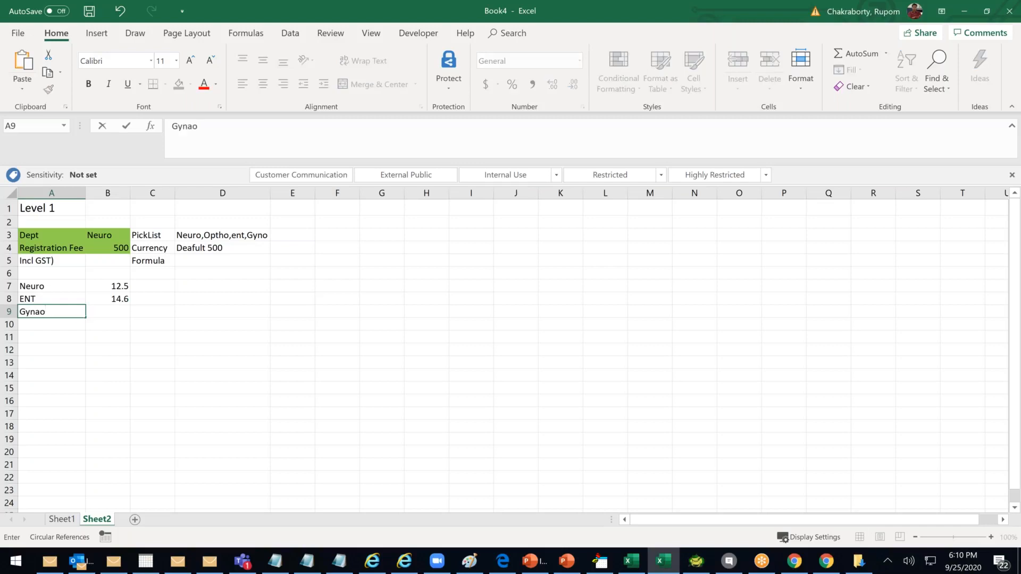
{"action": "key", "text": "Tab"}
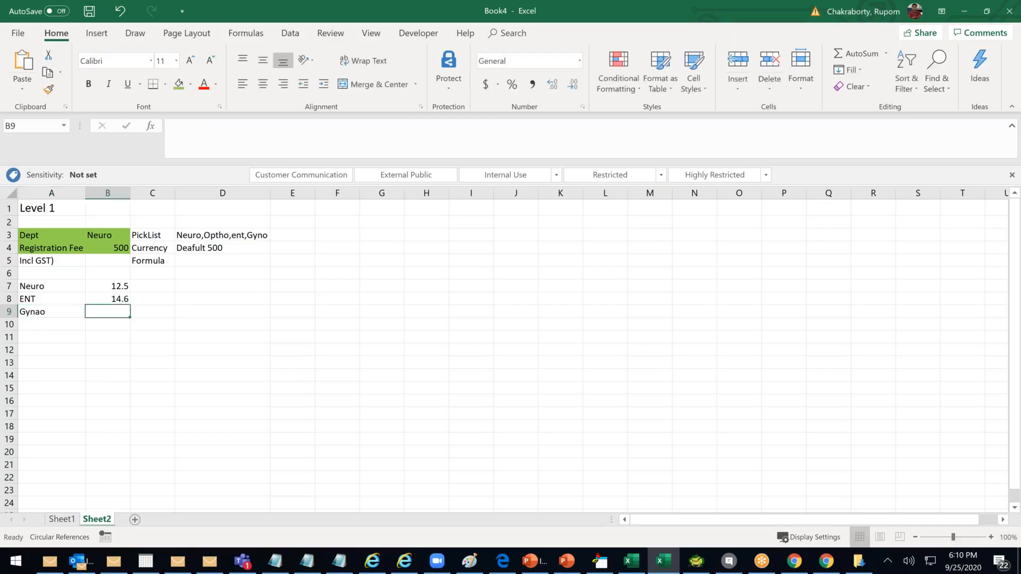
{"action": "type", "text": "15.8"}
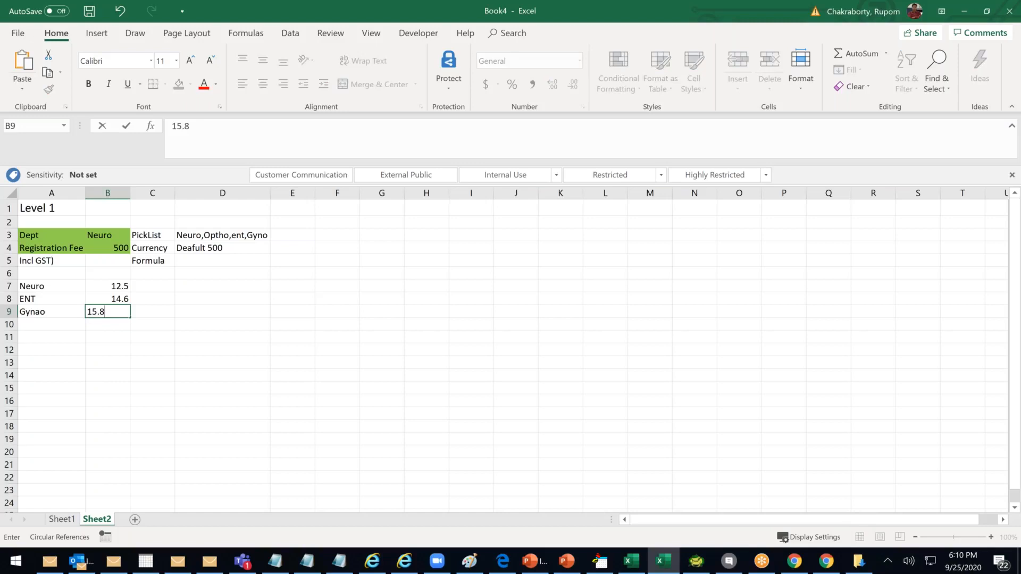
{"action": "left_click", "coordinate": [64, 326]}
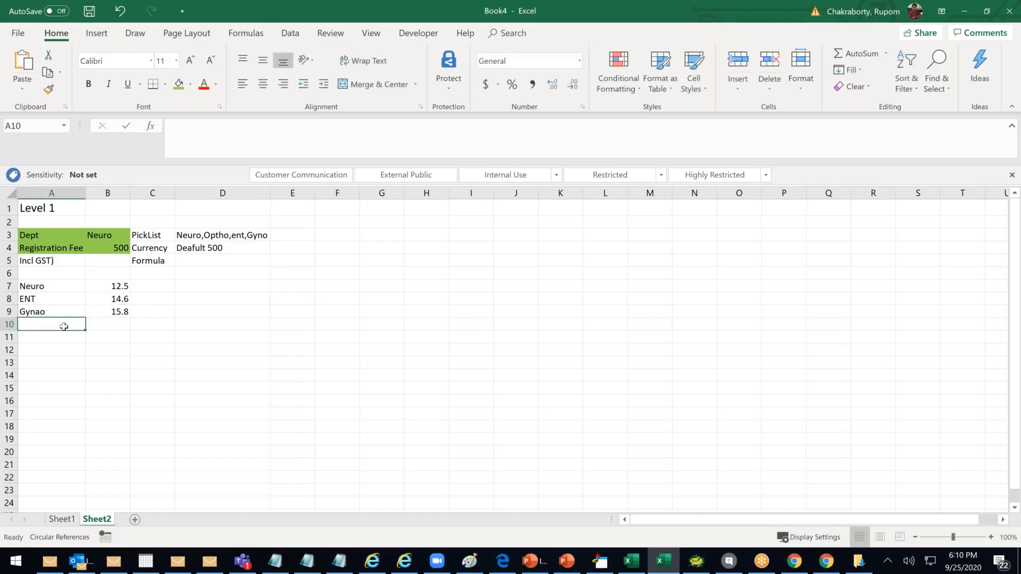
{"action": "type", "text": "ent"}
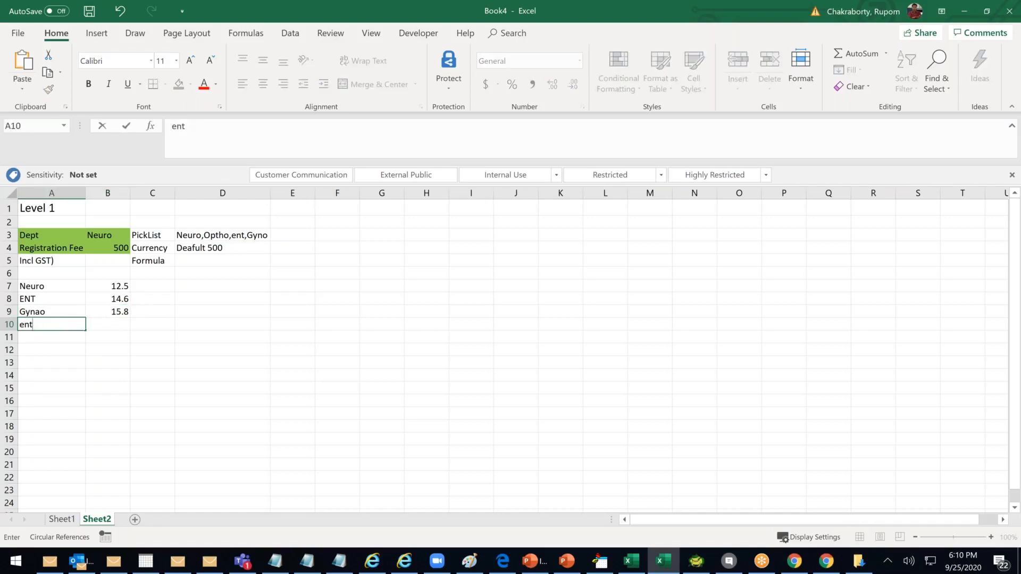
{"action": "key", "text": "BackSpace"}
{"action": "key", "text": "BackSpace"}
{"action": "key", "text": "BackSpace"}
{"action": "type", "text": "ENT"}
{"action": "left_click", "coordinate": [108, 327]}
{"action": "type", "text": "9.6"}
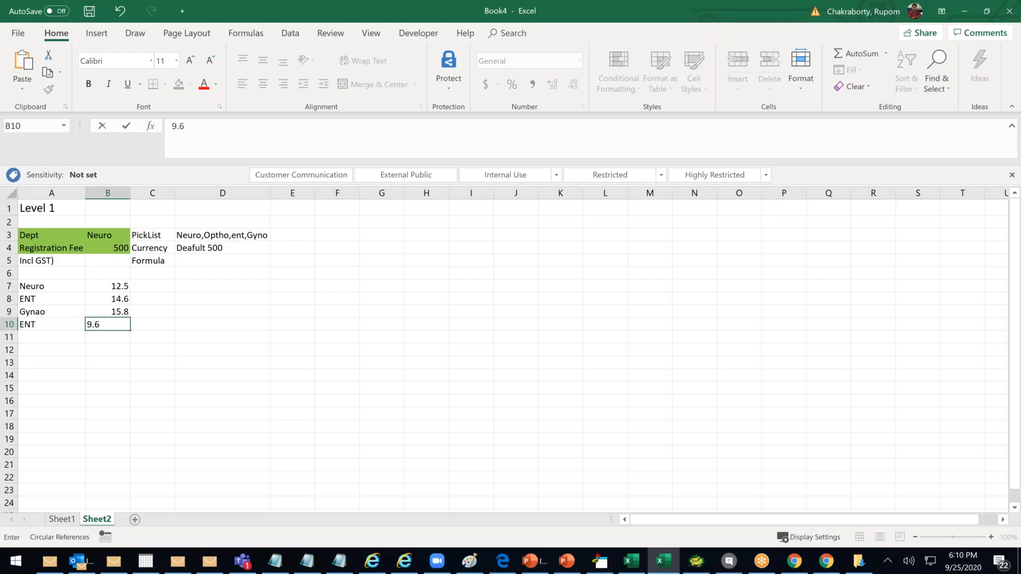
{"action": "left_click", "coordinate": [48, 340]}
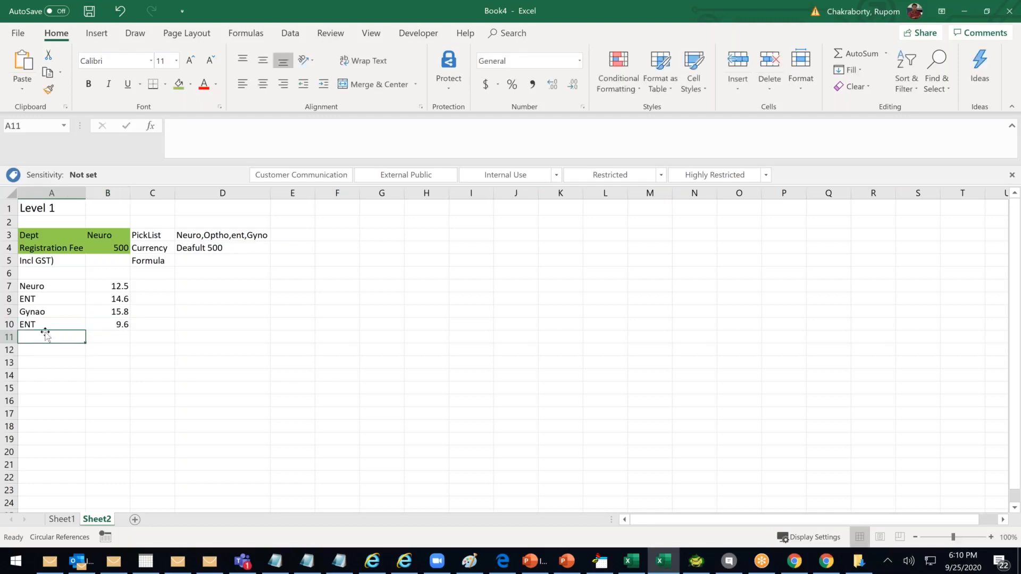
{"action": "type", "text": "All Others"}
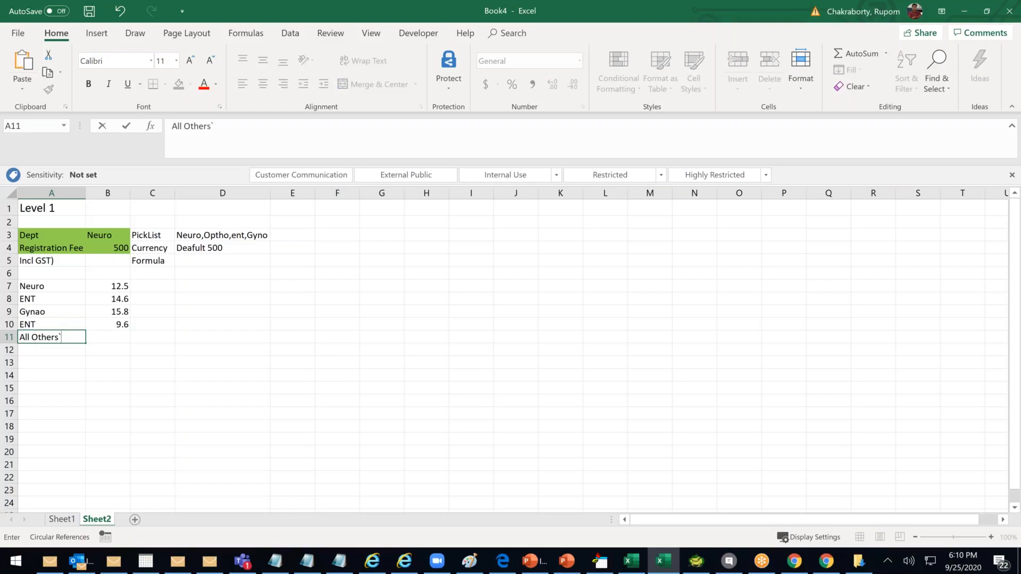
{"action": "left_click", "coordinate": [105, 335]}
{"action": "type", "text": "5"}
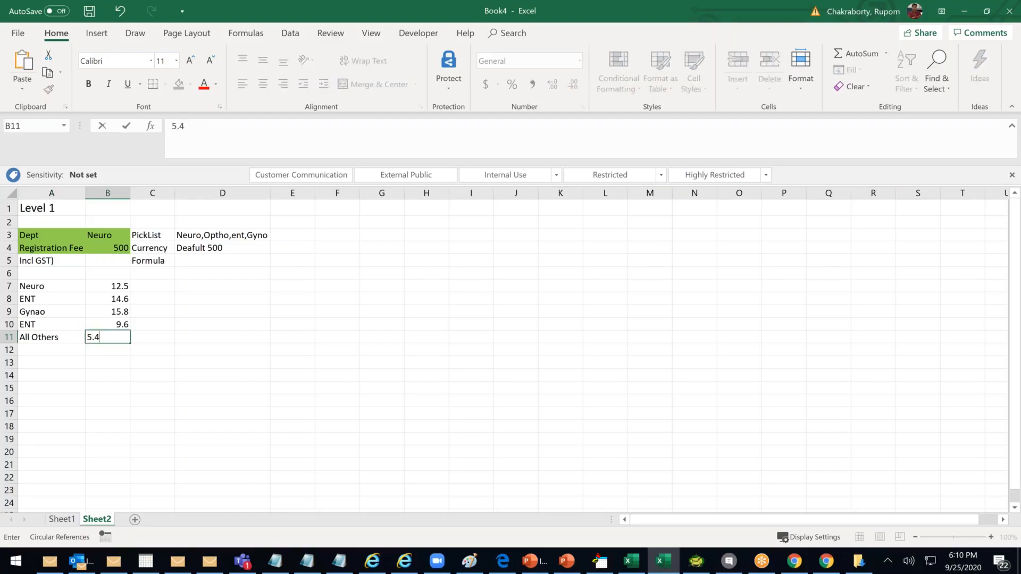
{"action": "type", "text": ".4"}
{"action": "left_click", "coordinate": [205, 348]}
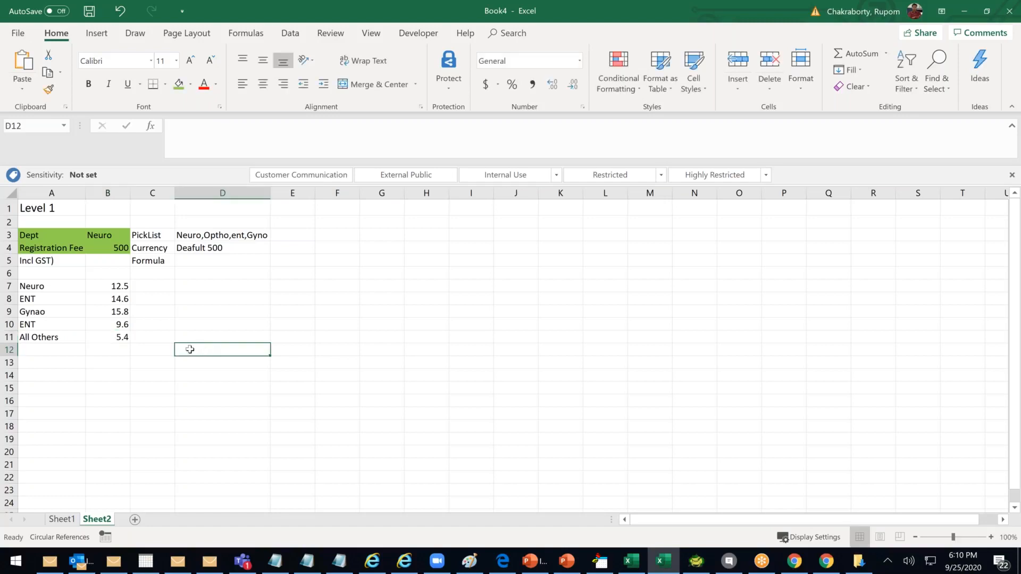
Review the values in B3, B4, B7 and B11, ending on B5 for the fee formula
{"action": "left_click", "coordinate": [110, 260]}
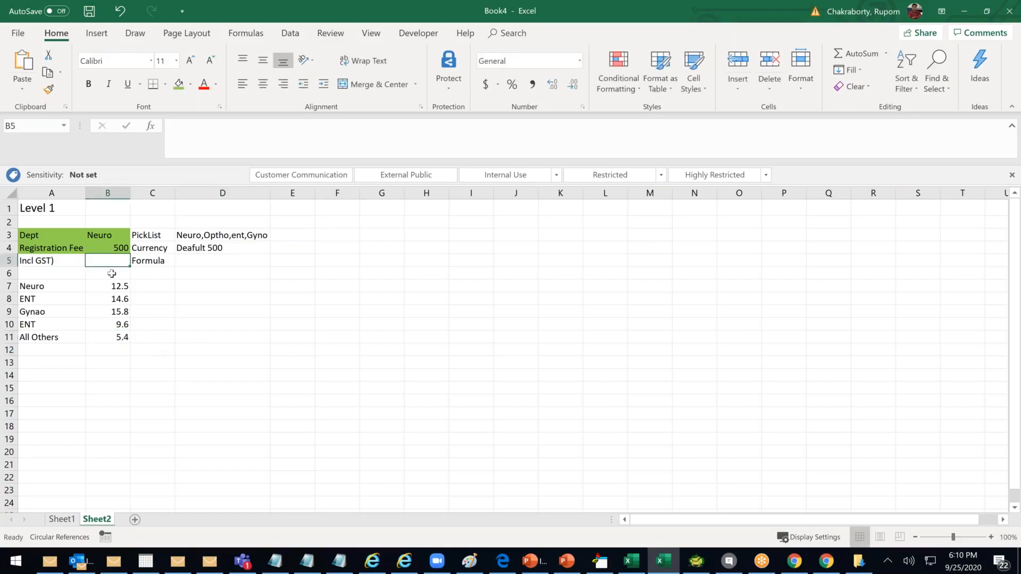
{"action": "left_click", "coordinate": [111, 237]}
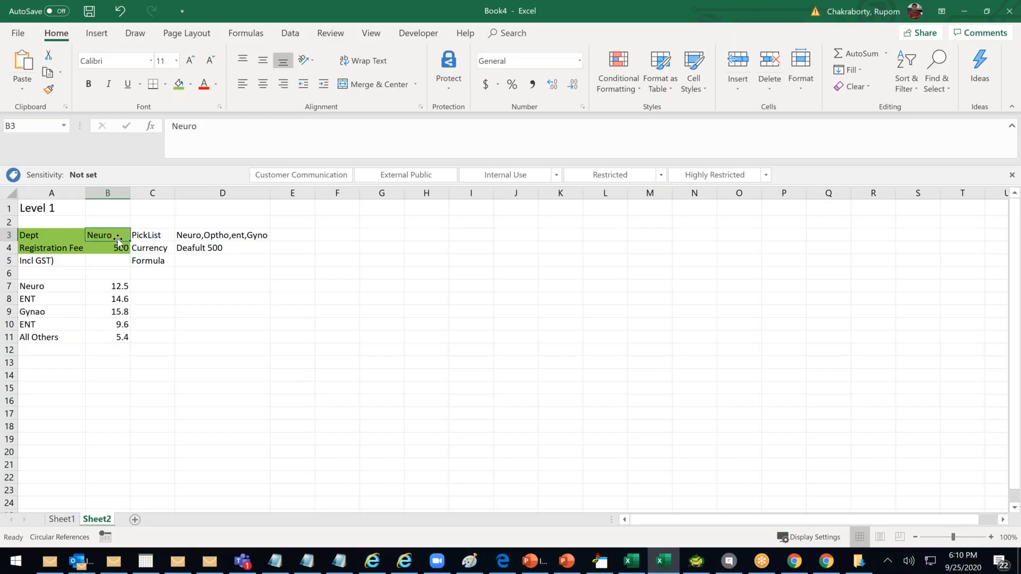
{"action": "left_click", "coordinate": [120, 247]}
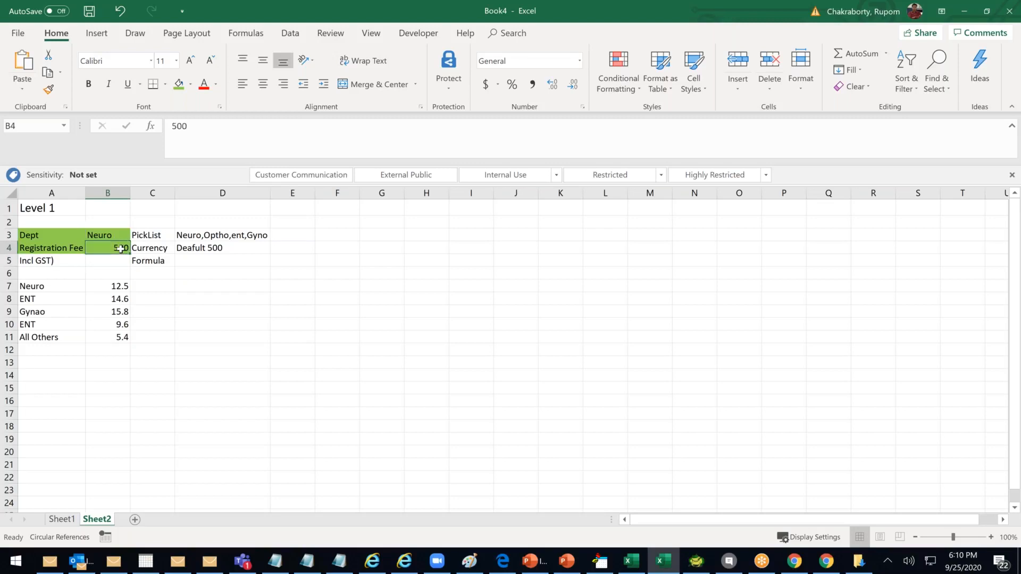
{"action": "left_click", "coordinate": [118, 287]}
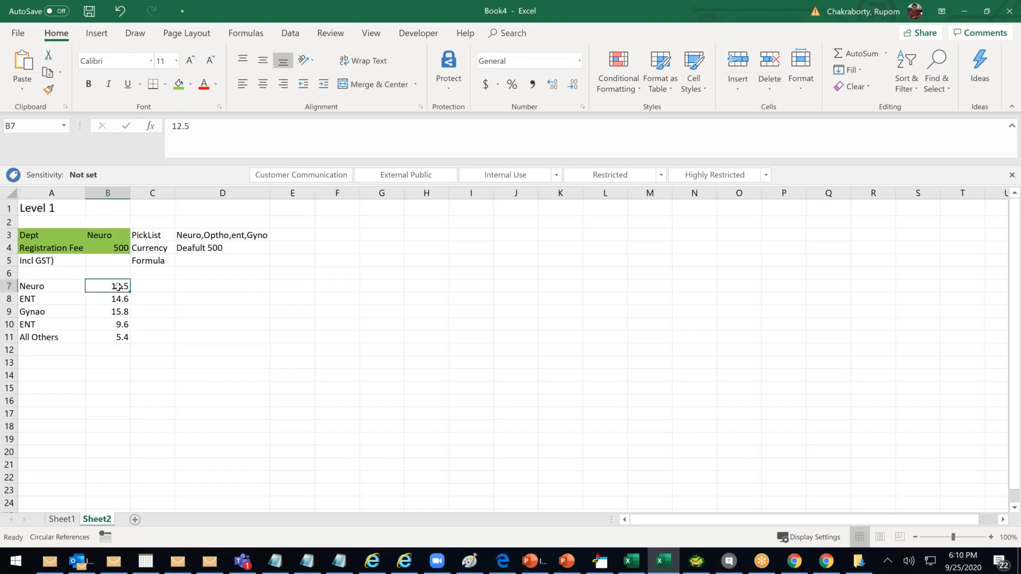
{"action": "left_click", "coordinate": [110, 237]}
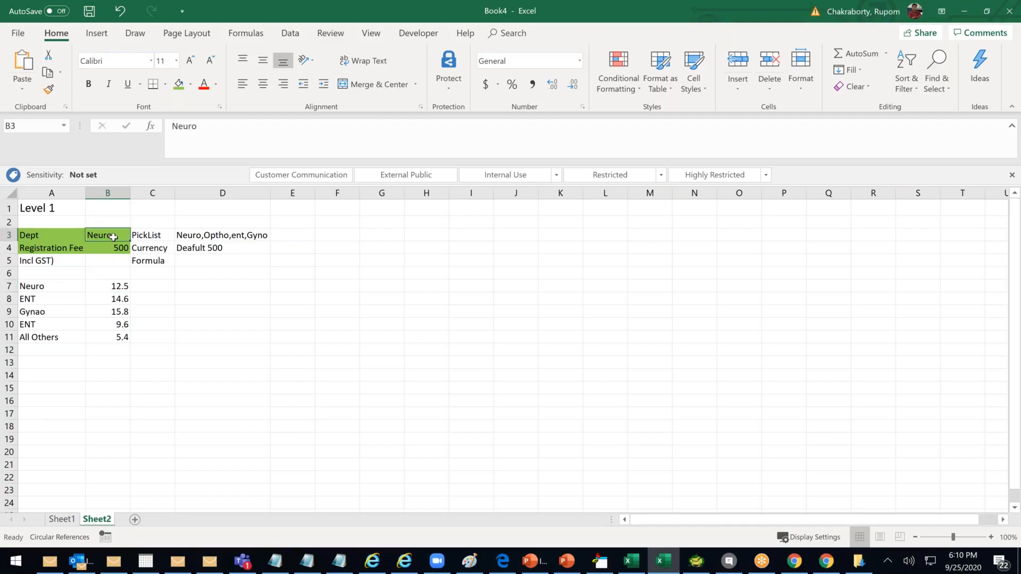
{"action": "left_click", "coordinate": [123, 339]}
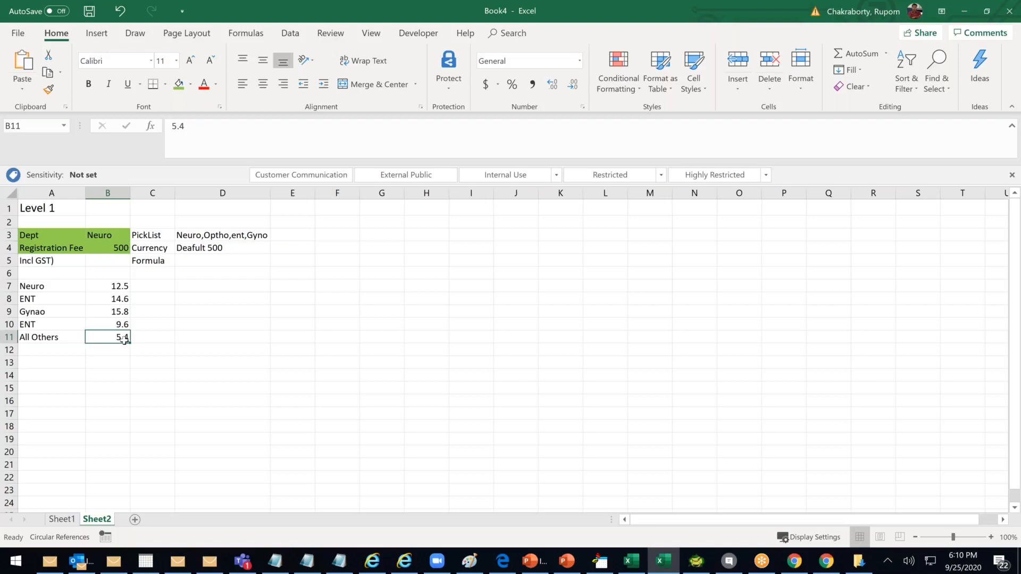
{"action": "left_click", "coordinate": [118, 250]}
{"action": "left_click", "coordinate": [109, 261]}
{"action": "type", "text": "="}
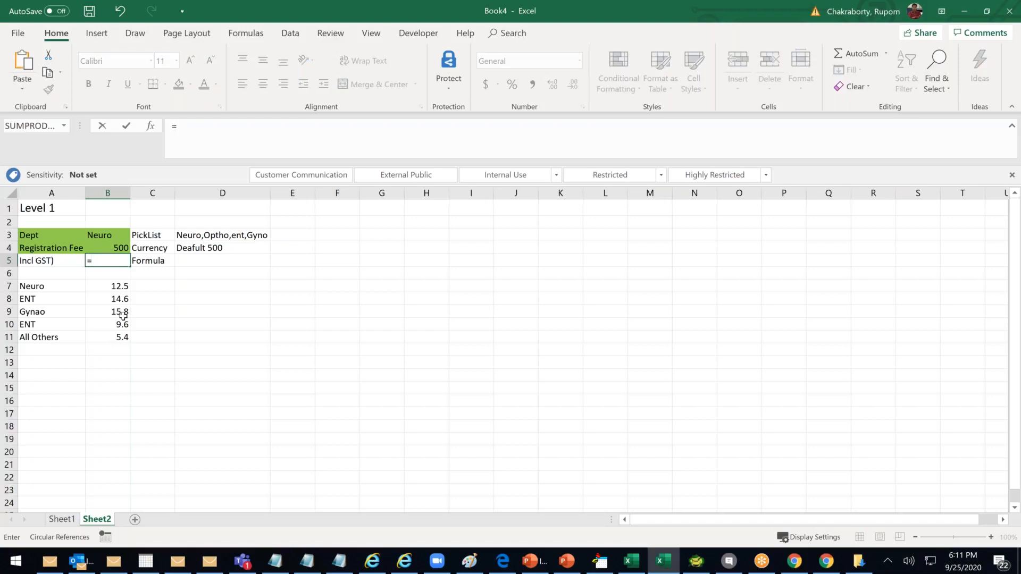
{"action": "left_click", "coordinate": [123, 314]}
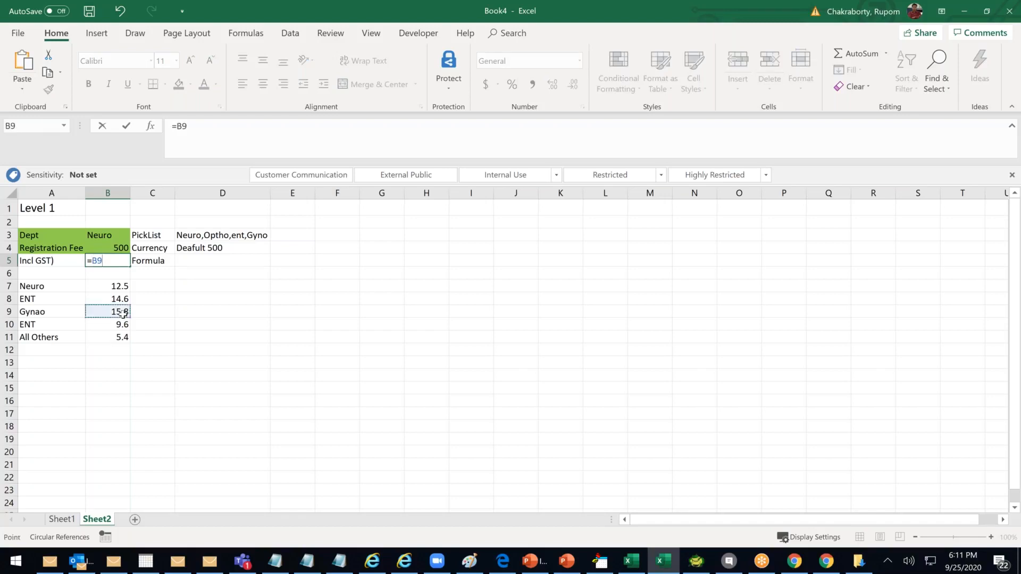
{"action": "type", "text": "/100*"}
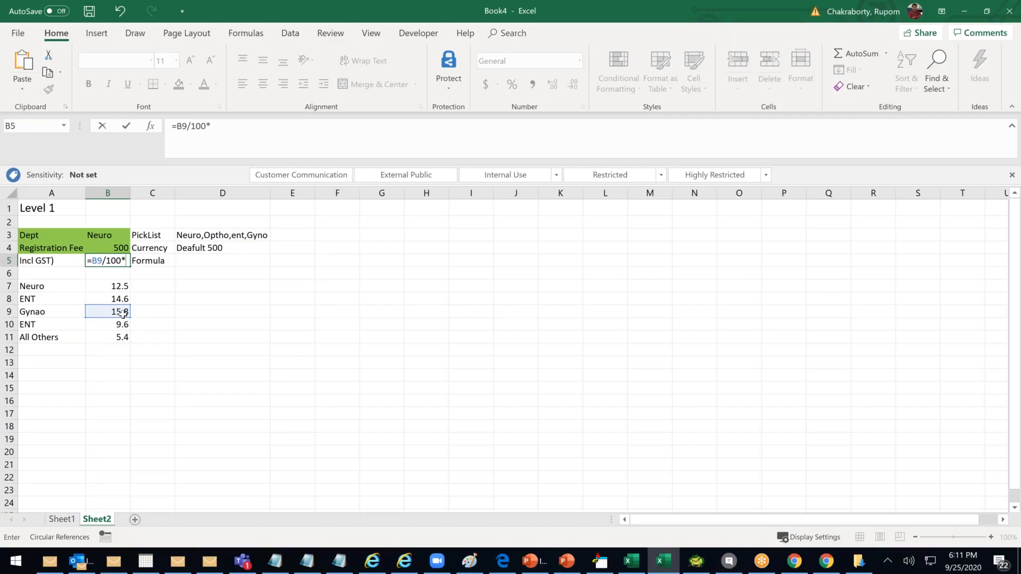
{"action": "left_click", "coordinate": [114, 246]}
{"action": "type", "text": ")"}
{"action": "type", "text": "("}
{"action": "left_click", "coordinate": [151, 261]}
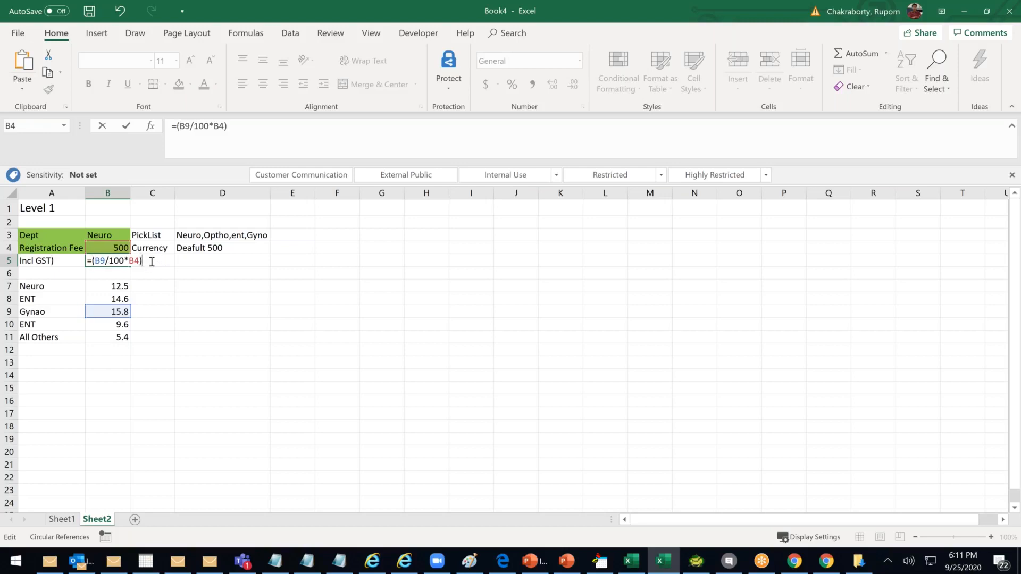
{"action": "type", "text": "+"}
{"action": "left_click", "coordinate": [114, 246]}
{"action": "key", "text": "Return"}
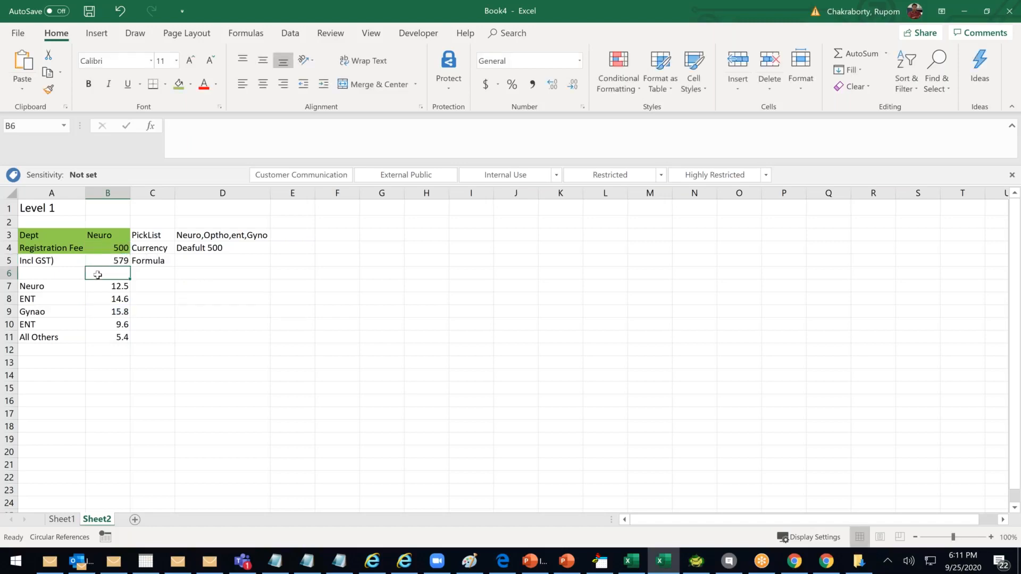
{"action": "left_click", "coordinate": [113, 250]}
{"action": "type", "text": "600"}
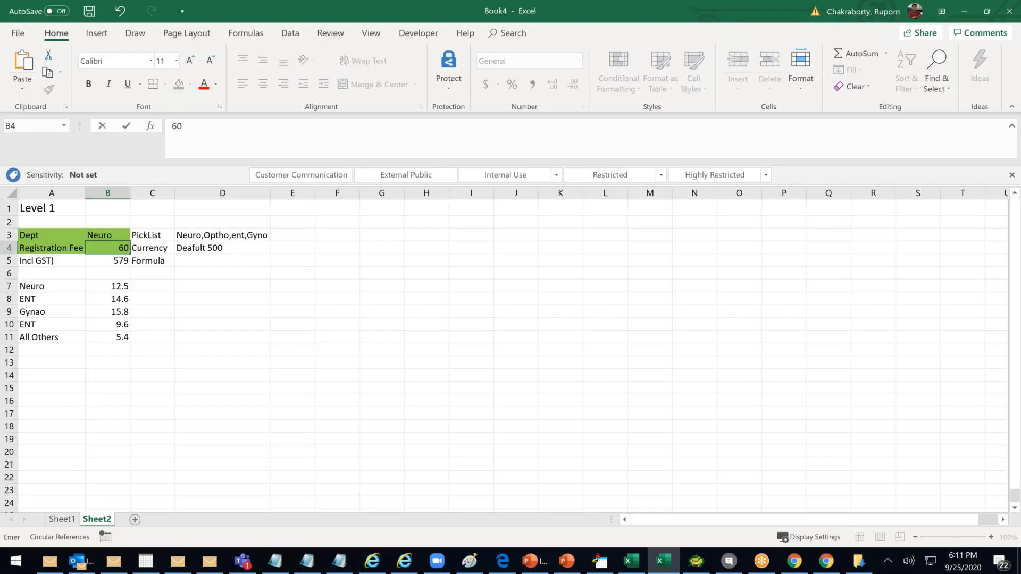
{"action": "left_click", "coordinate": [192, 300]}
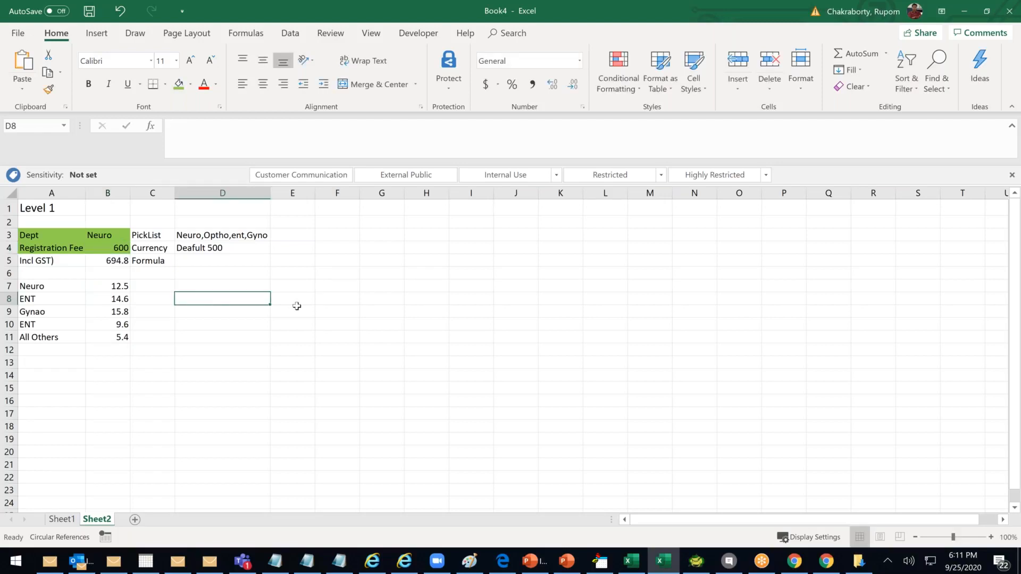
{"action": "left_click", "coordinate": [99, 237]}
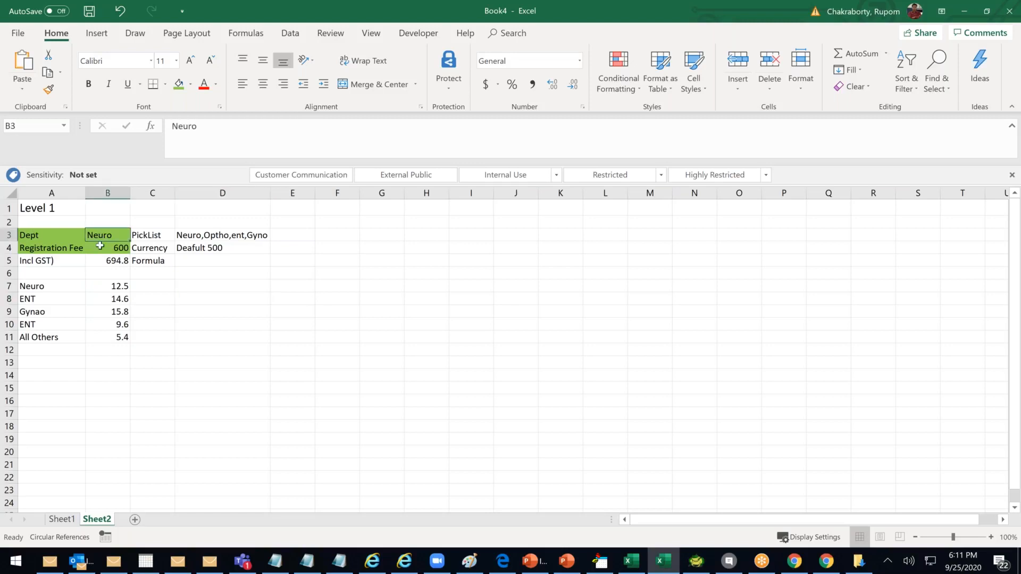
{"action": "left_click", "coordinate": [122, 287]}
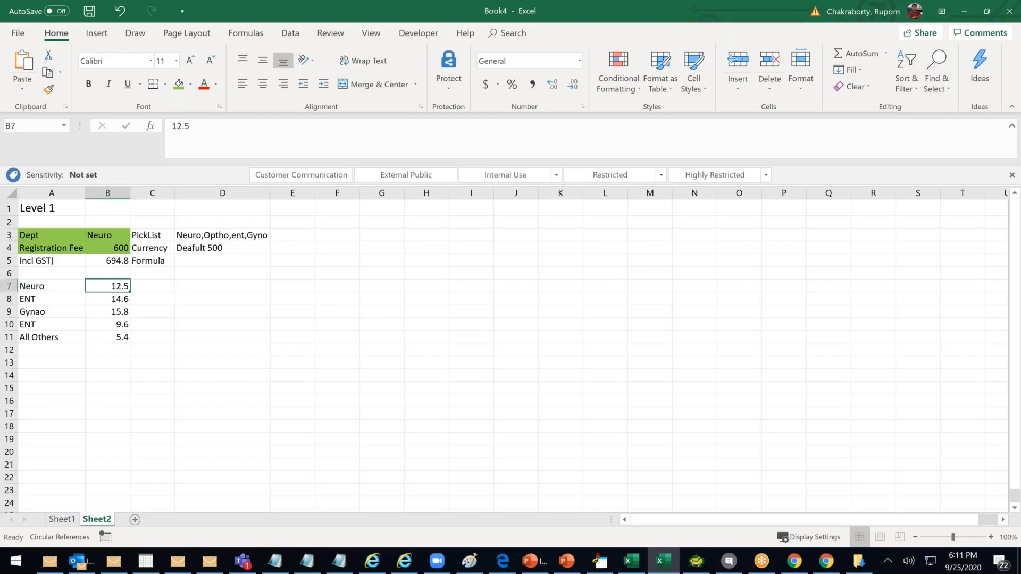
{"action": "left_click", "coordinate": [115, 262]}
{"action": "left_click_drag", "start_coordinate": [56, 262], "coordinate": [126, 262]}
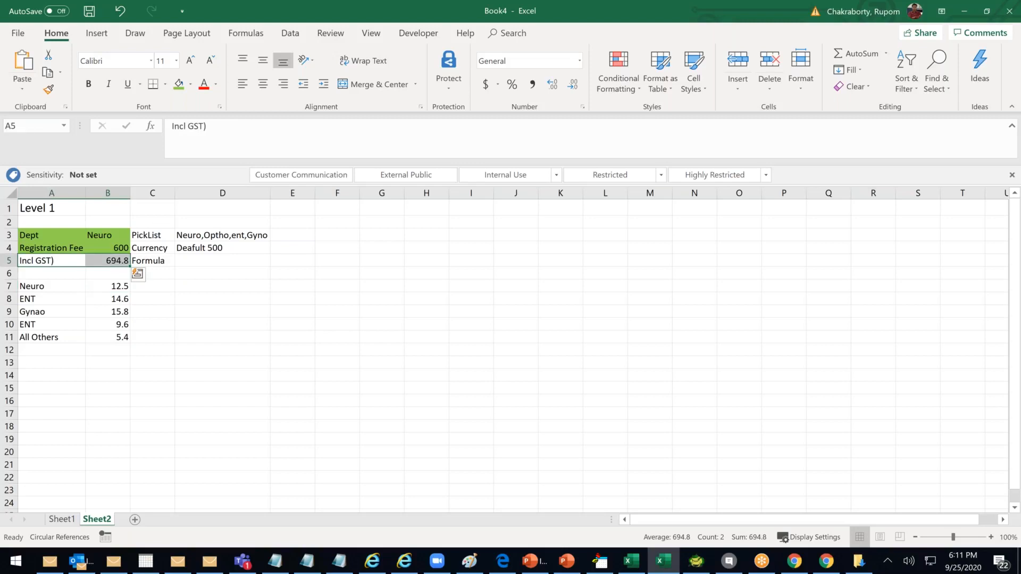
Fill the GST-inclusive fee row A5:B5 yellow
{"action": "left_click", "coordinate": [189, 85]}
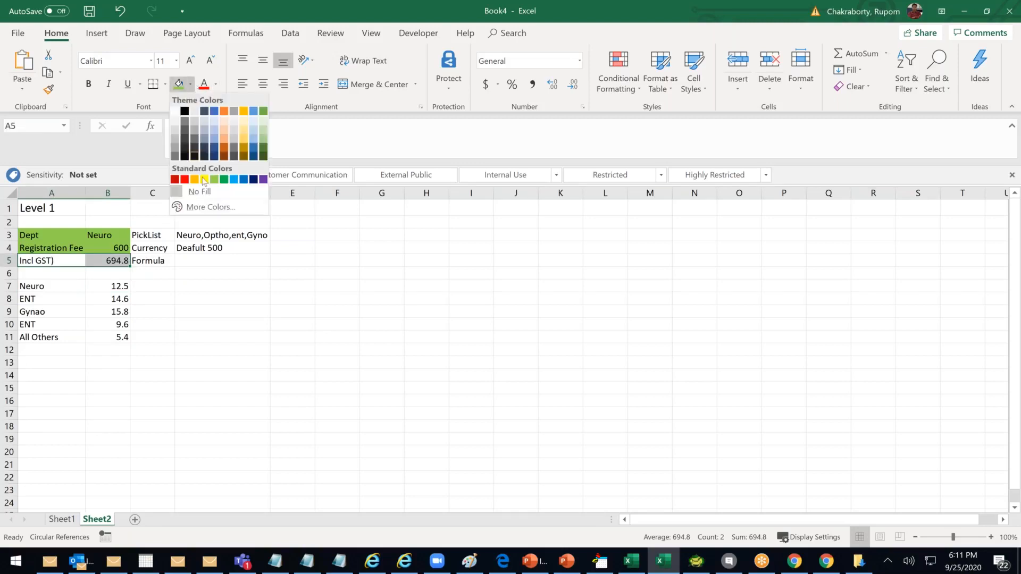
{"action": "left_click", "coordinate": [205, 179]}
{"action": "left_click", "coordinate": [337, 311]}
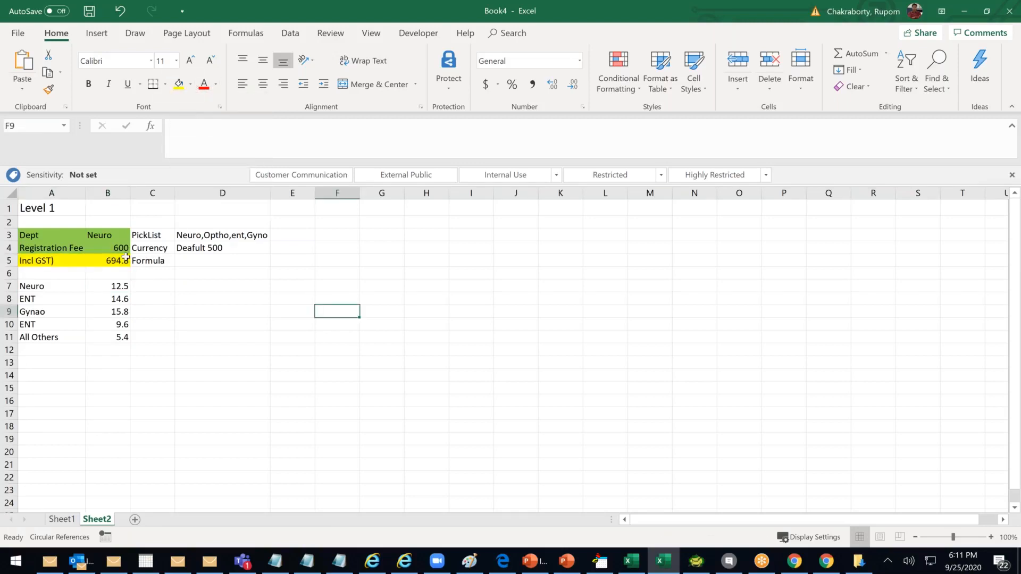
{"action": "left_click", "coordinate": [46, 209]}
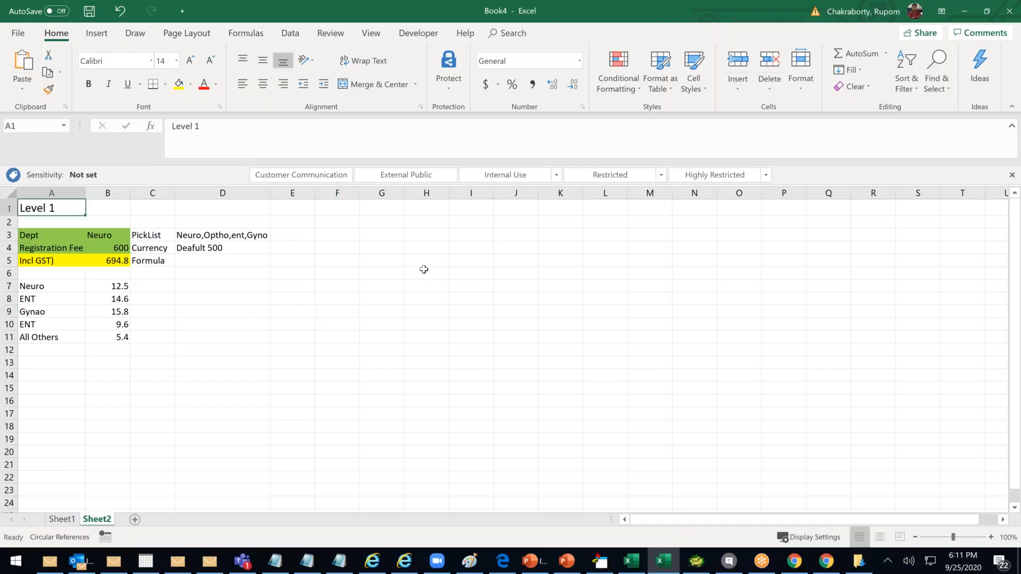
{"action": "left_click", "coordinate": [180, 278]}
{"action": "left_click_drag", "start_coordinate": [109, 262], "coordinate": [264, 260]}
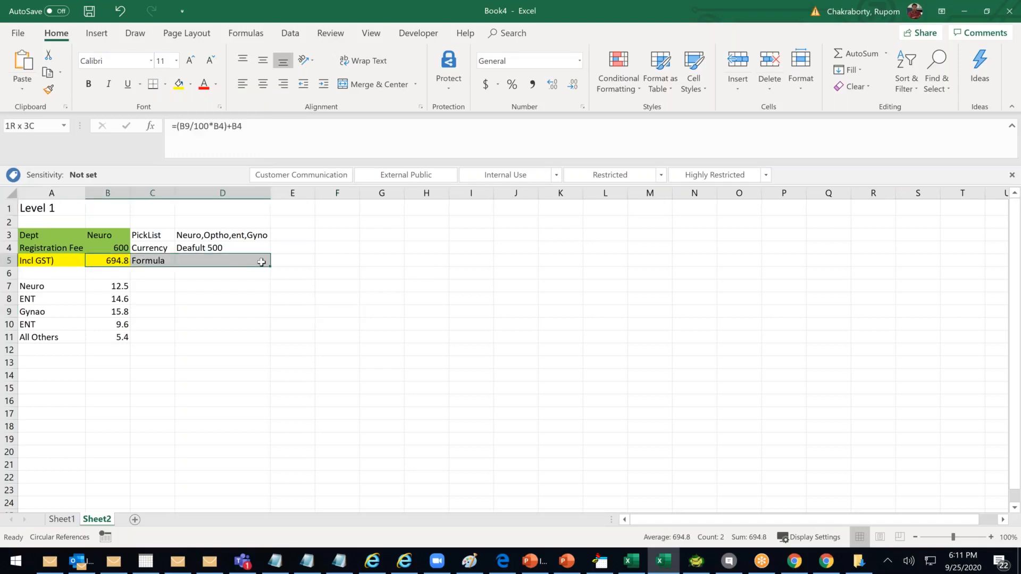
{"action": "left_click", "coordinate": [270, 294]}
Write the note 'Write a formula Field' in D5
{"action": "left_click", "coordinate": [209, 260]}
{"action": "type", "text": "Write a formula Field"}
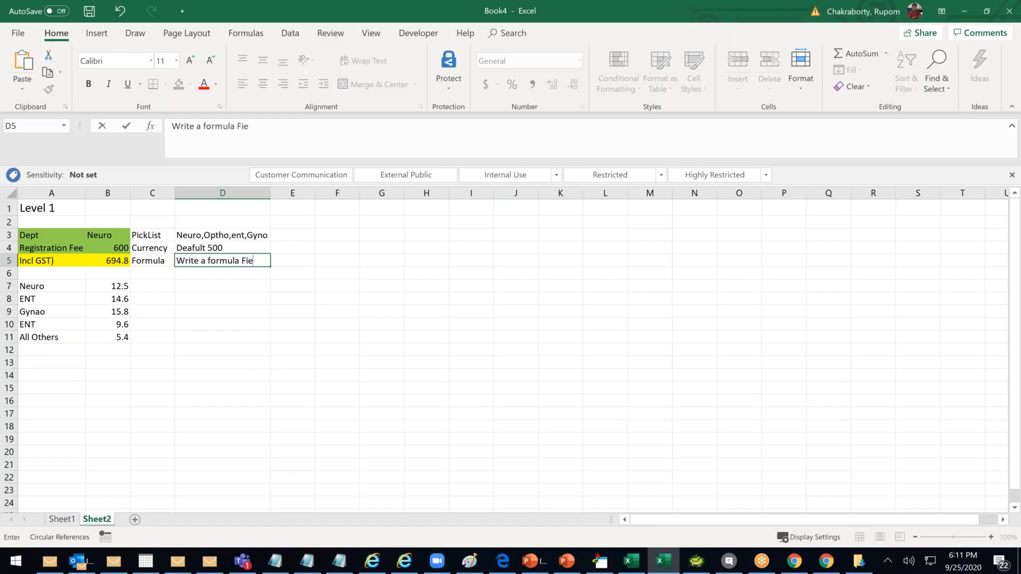
{"action": "left_click", "coordinate": [325, 287]}
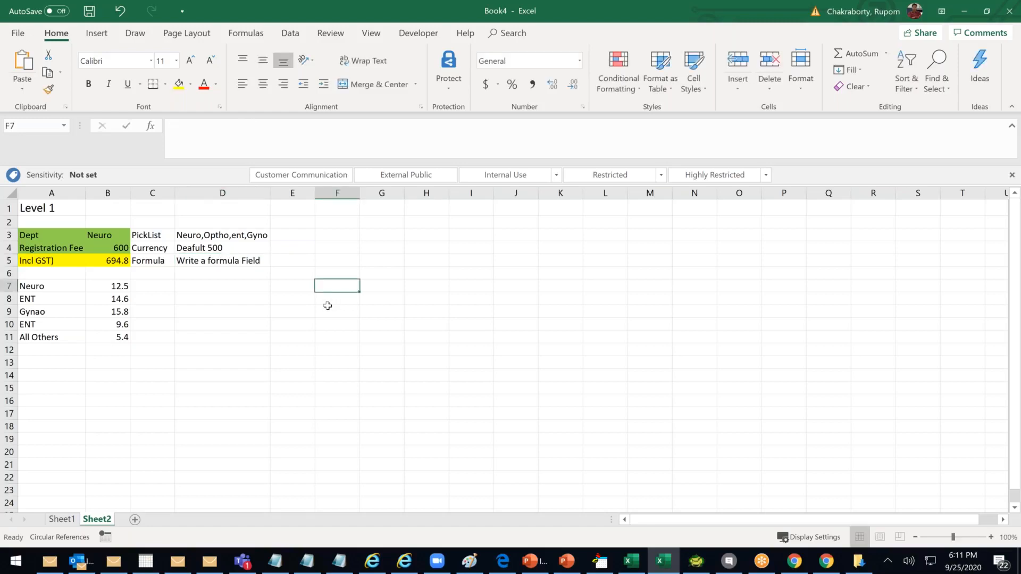
{"action": "left_click", "coordinate": [398, 209]}
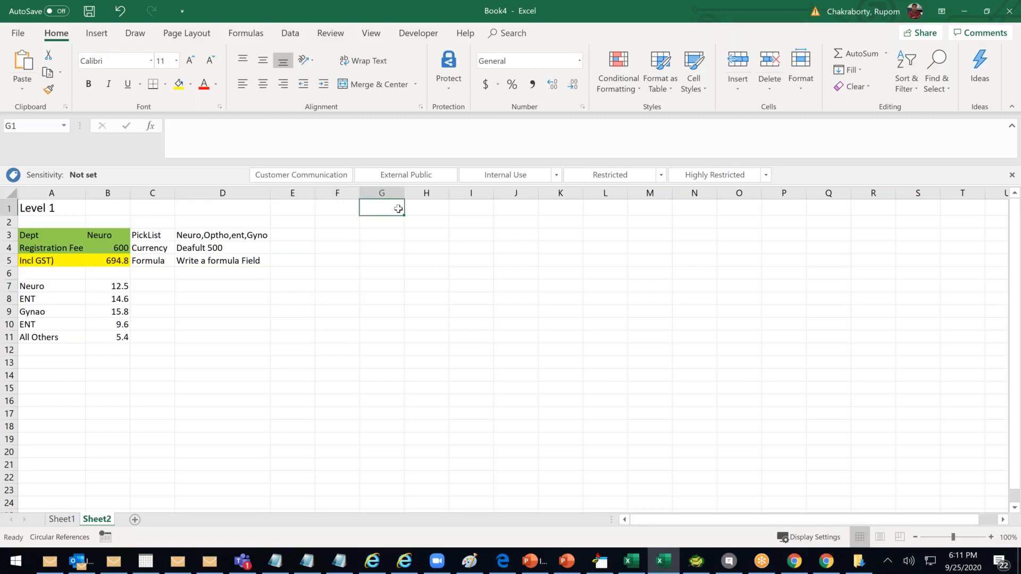
Add a Level 2 heading in G1 and copy the A3:D5 fee block to G3
{"action": "type", "text": "Level 2"}
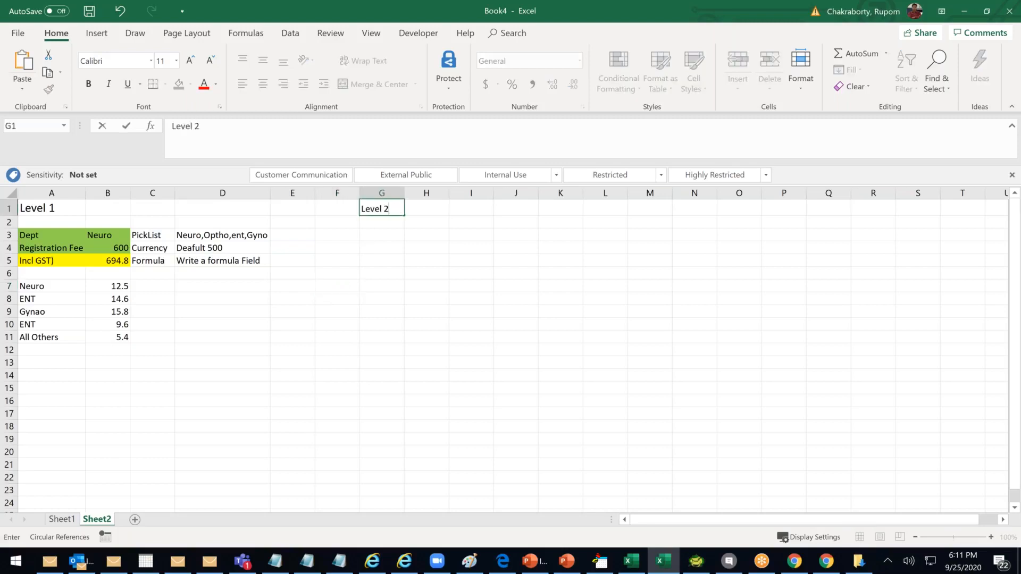
{"action": "left_click", "coordinate": [399, 260]}
{"action": "left_click", "coordinate": [53, 235]}
{"action": "left_click_drag", "start_coordinate": [180, 256], "coordinate": [250, 261]}
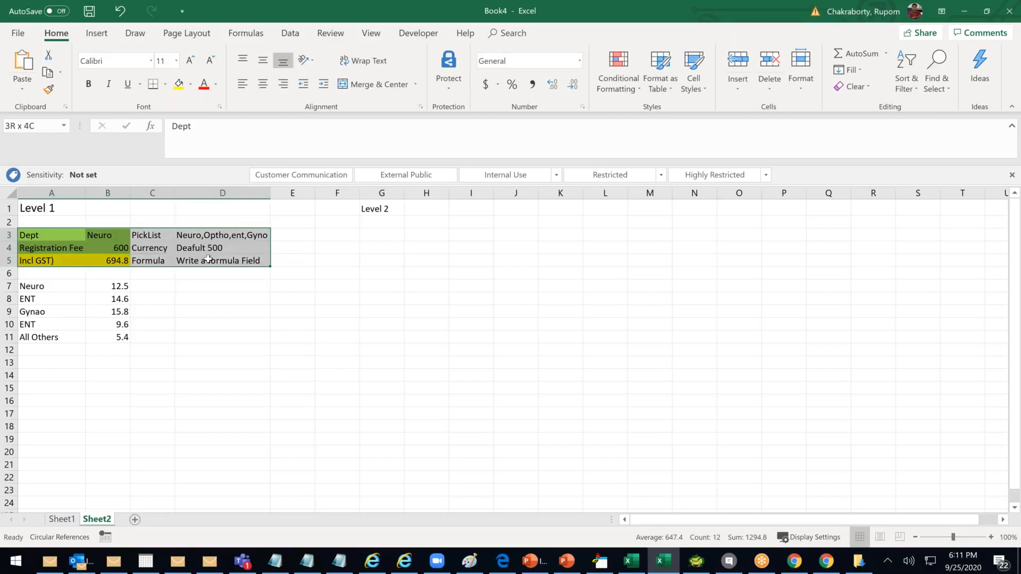
{"action": "key", "text": "ctrl+c"}
{"action": "left_click", "coordinate": [372, 232]}
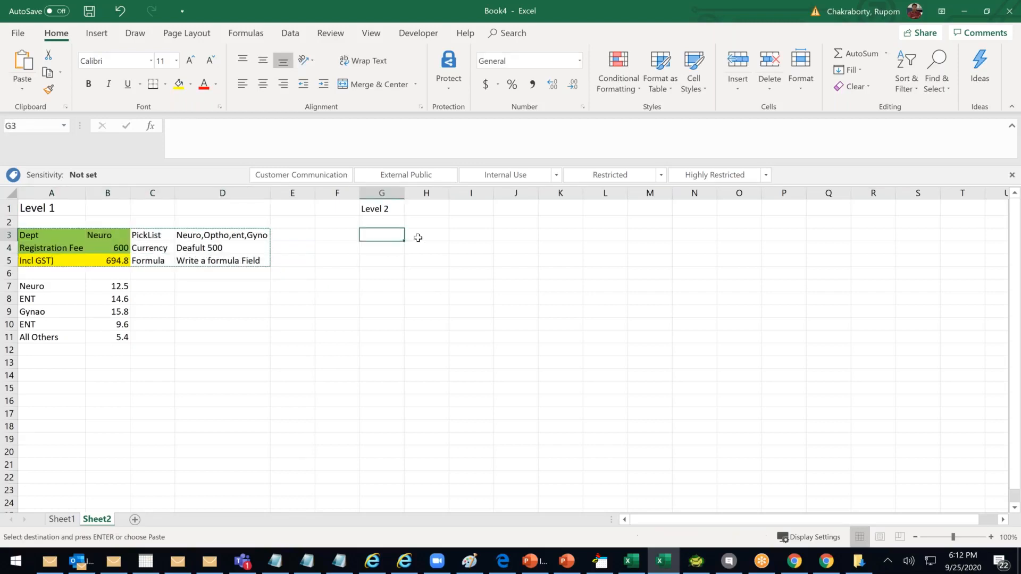
{"action": "key", "text": "ctrl+v"}
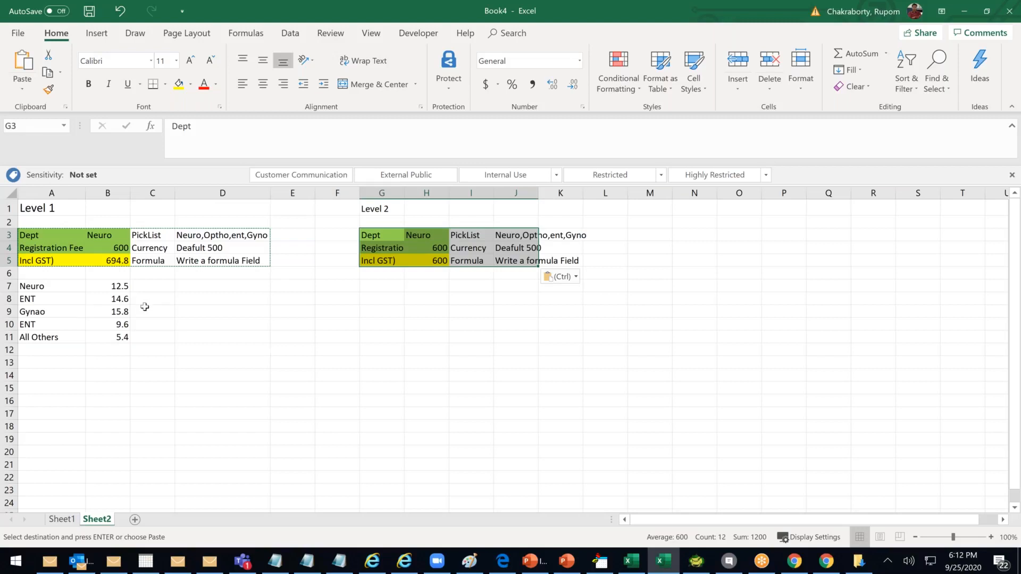
Check B5's GST formula, then clear the duplicate ENT name in A10
{"action": "double_click", "coordinate": [115, 259]}
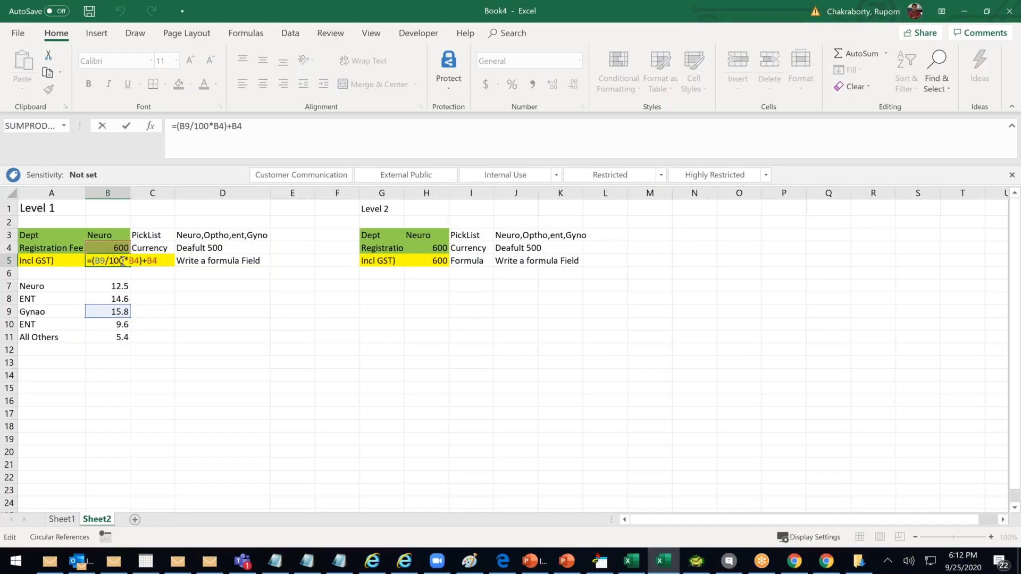
{"action": "key", "text": "Return"}
{"action": "left_click", "coordinate": [49, 324]}
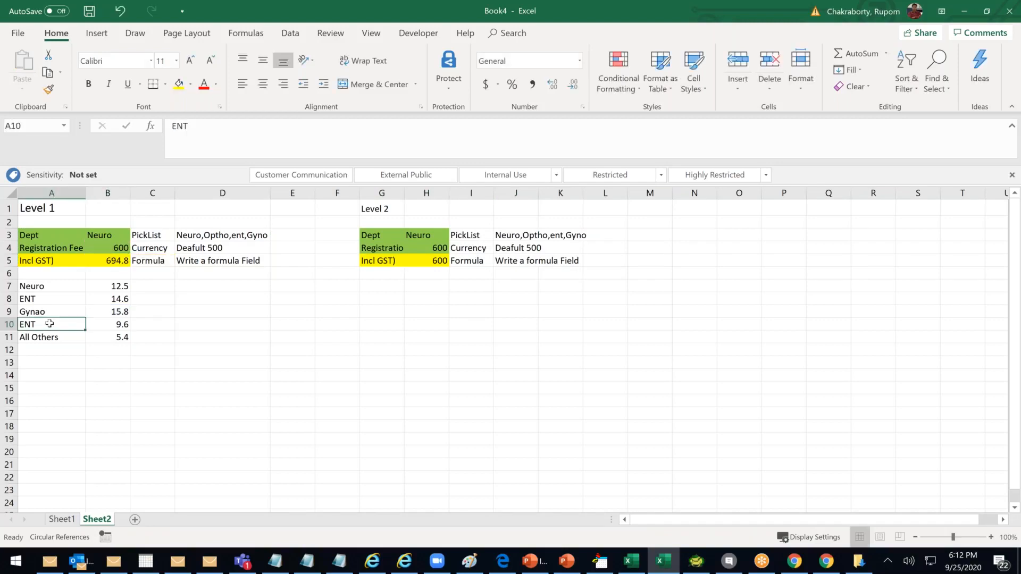
{"action": "key", "text": "F2"}
{"action": "key", "text": "BackSpace"}
{"action": "key", "text": "BackSpace"}
{"action": "key", "text": "BackSpace"}
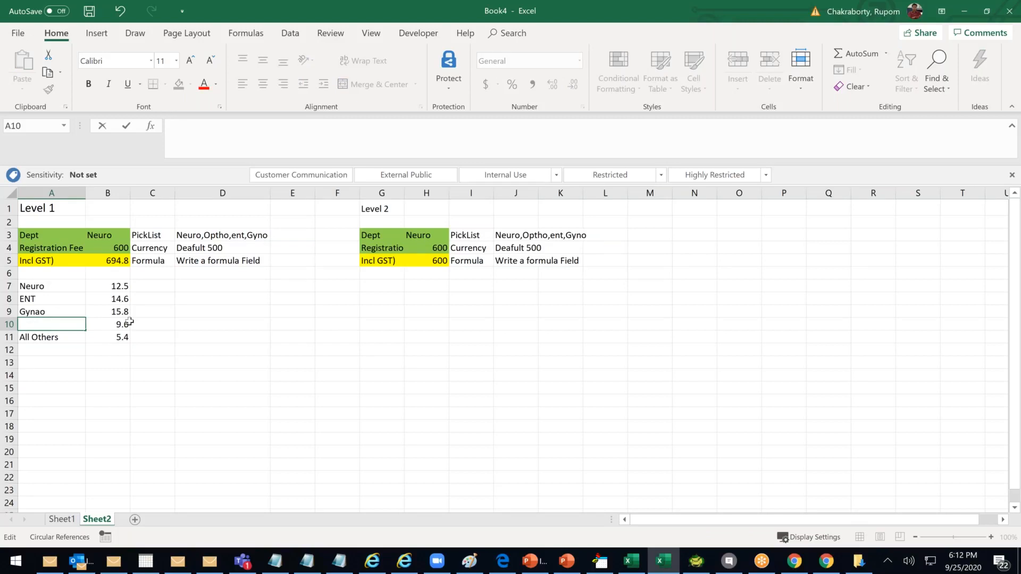
Replace the duplicate ENT in A10 with Optho
{"action": "type", "text": "oPTHO"}
{"action": "left_click", "coordinate": [238, 414]}
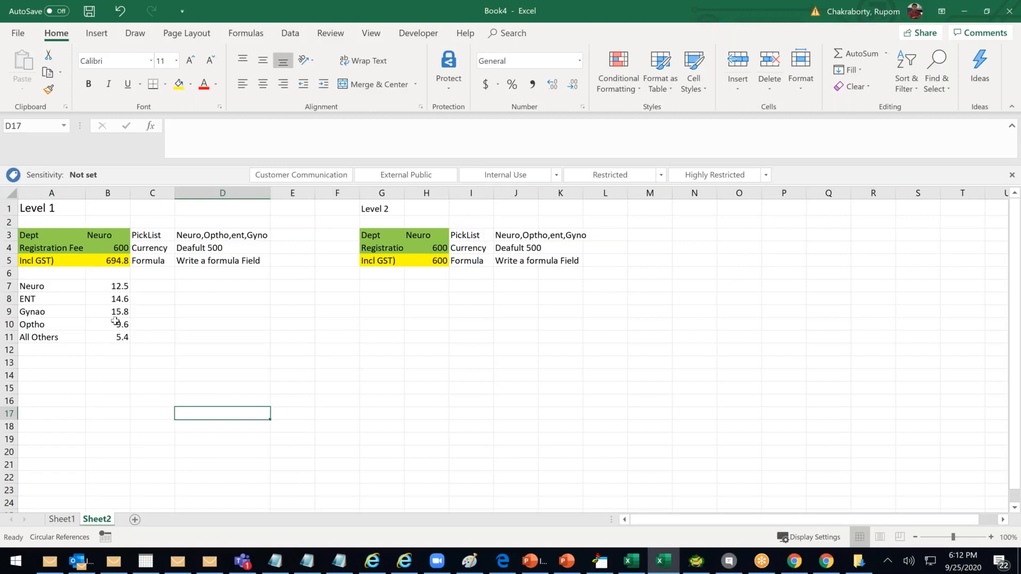
{"action": "left_click", "coordinate": [33, 300]}
{"action": "key", "text": "Down"}
{"action": "key", "text": "Down"}
{"action": "left_click", "coordinate": [106, 248]}
Review the fee, B5's GST formula and the department percentages in B7:B11
{"action": "left_click_drag", "start_coordinate": [118, 291], "coordinate": [118, 337]}
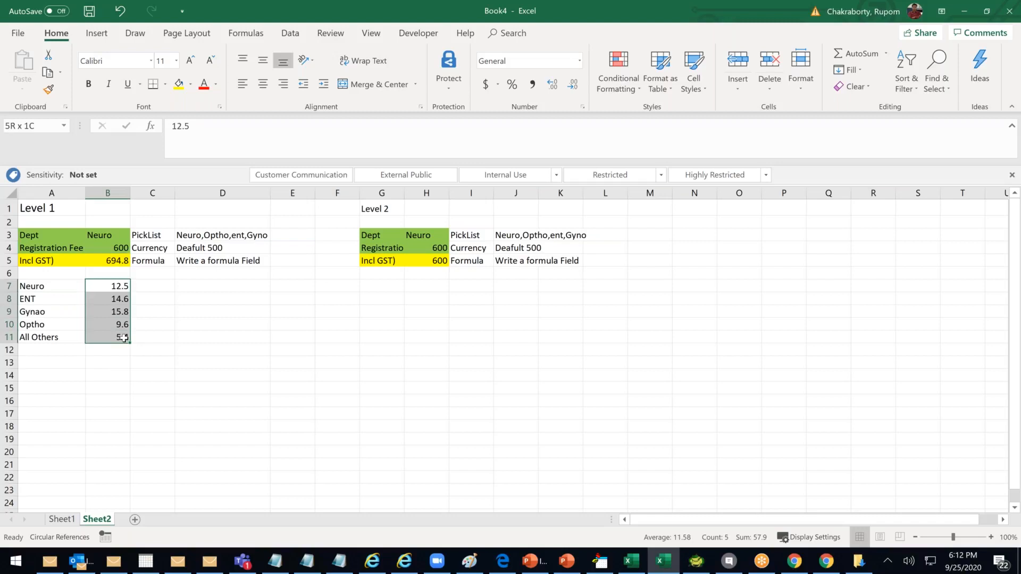
{"action": "left_click", "coordinate": [122, 298]}
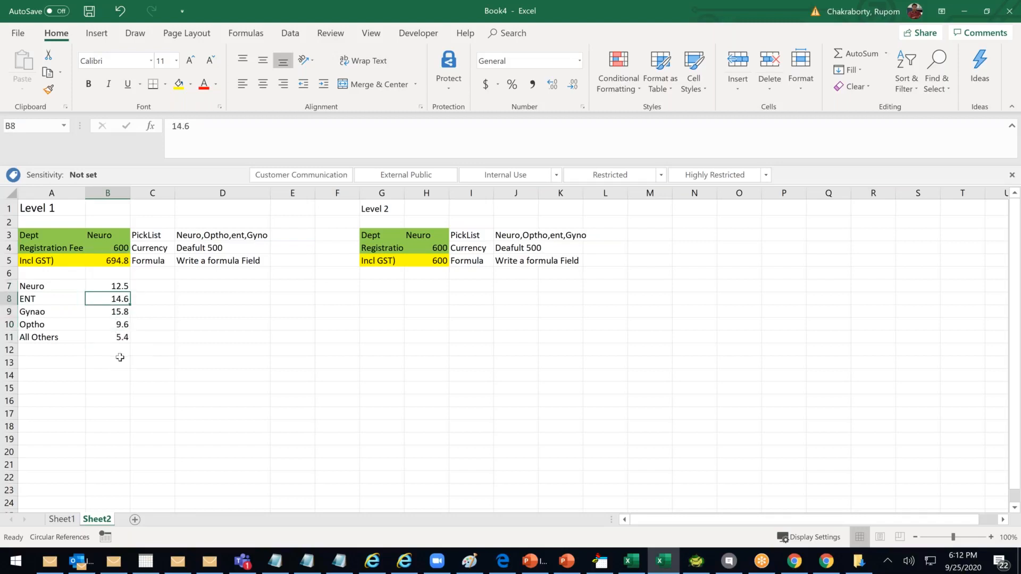
{"action": "left_click", "coordinate": [28, 311]}
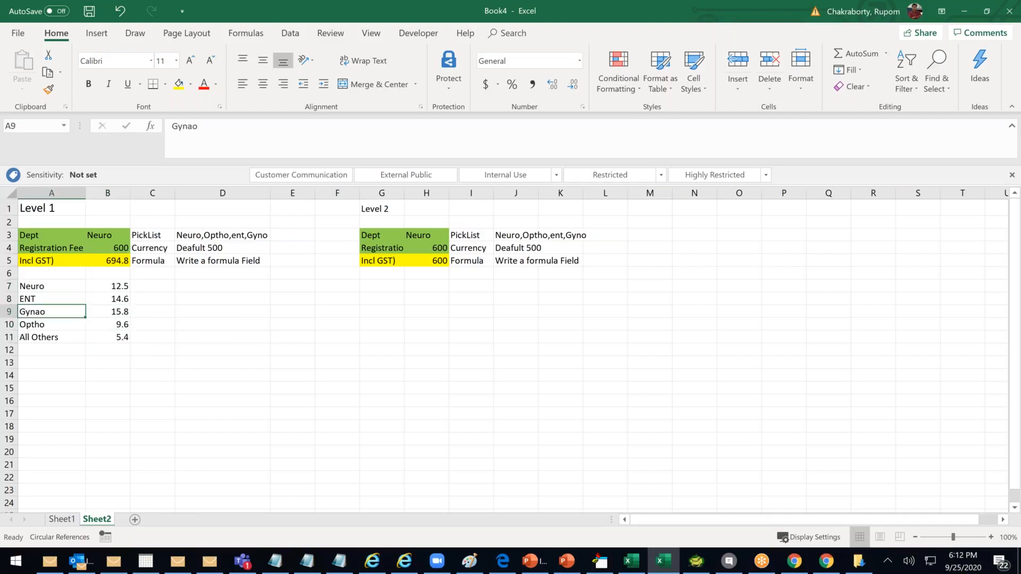
{"action": "left_click", "coordinate": [115, 262]}
{"action": "left_click", "coordinate": [114, 247]}
{"action": "left_click", "coordinate": [119, 236]}
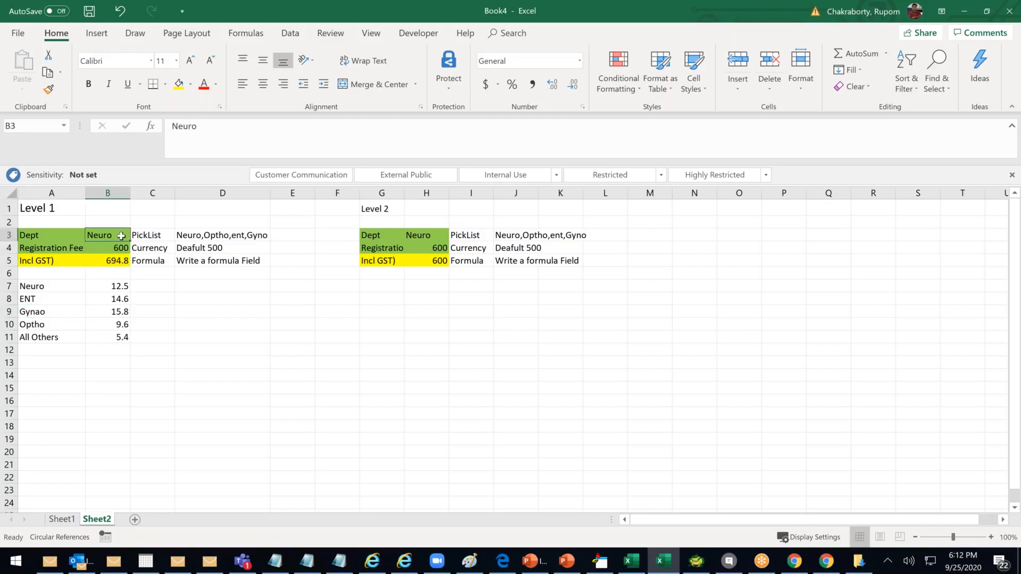
{"action": "left_click", "coordinate": [120, 261]}
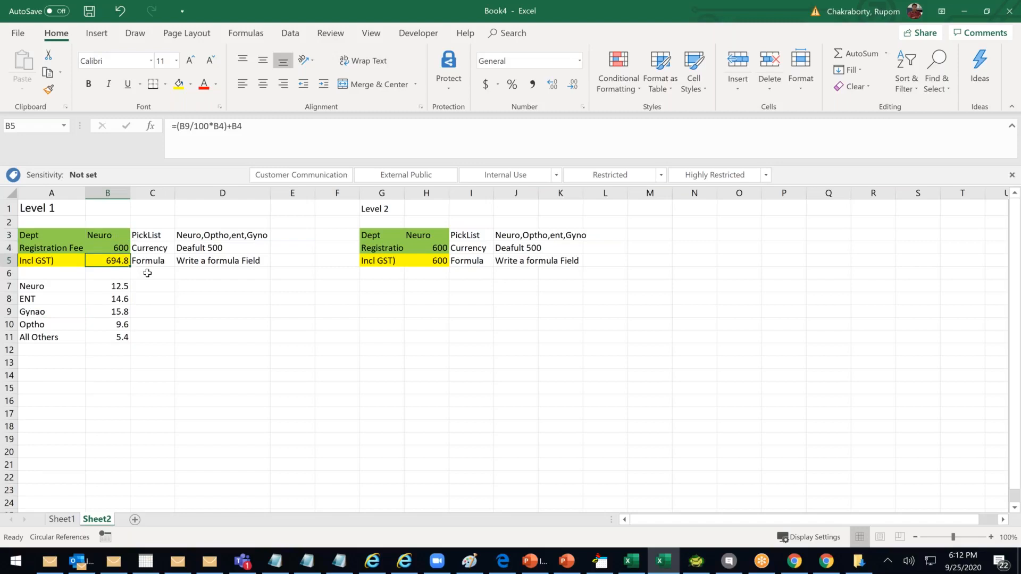
{"action": "left_click", "coordinate": [107, 233]}
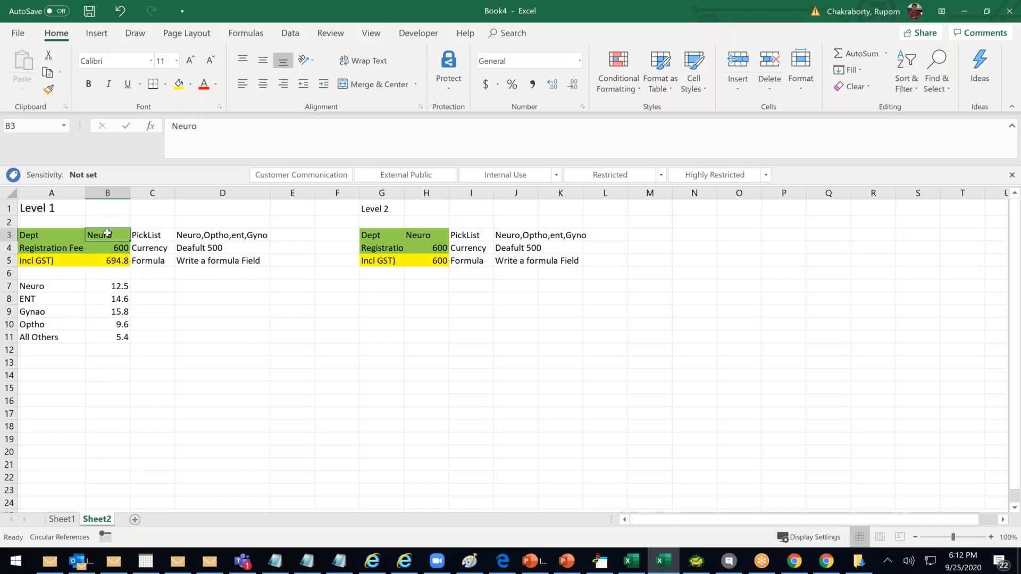
{"action": "left_click", "coordinate": [117, 261]}
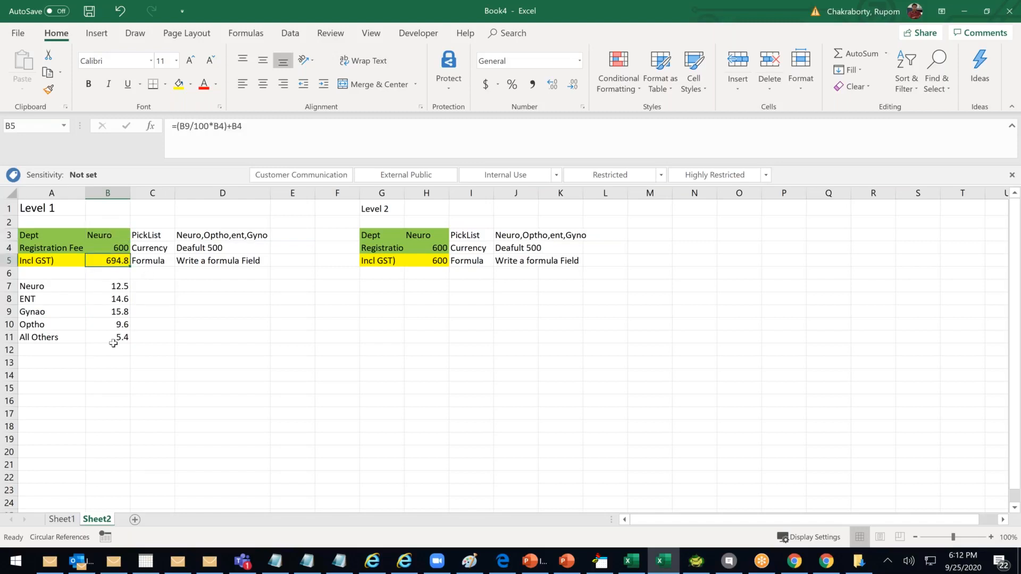
{"action": "left_click", "coordinate": [123, 322]}
{"action": "left_click", "coordinate": [119, 261]}
Add a State label in G4 and shade the new State row yellow
{"action": "left_click_drag", "start_coordinate": [375, 250], "coordinate": [534, 282]}
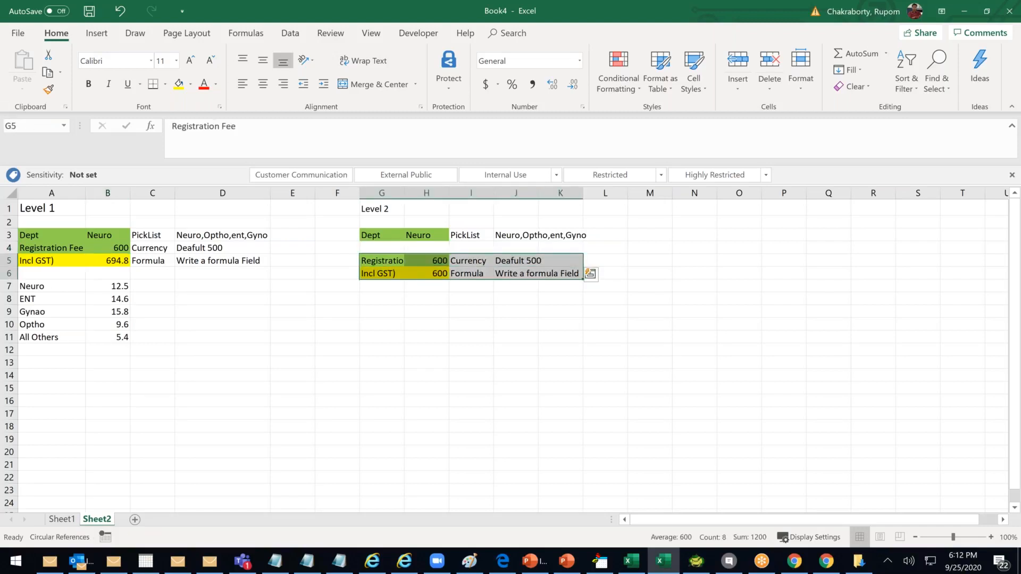
{"action": "left_click", "coordinate": [371, 248]}
{"action": "type", "text": "State"}
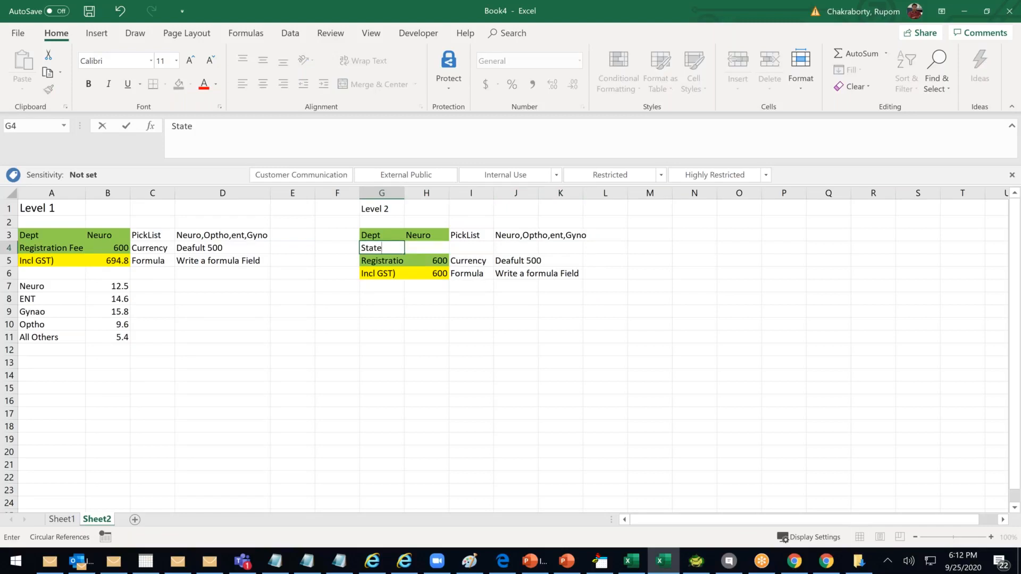
{"action": "left_click", "coordinate": [434, 338]}
{"action": "left_click_drag", "start_coordinate": [378, 249], "coordinate": [446, 249]}
{"action": "left_click_drag", "start_coordinate": [485, 248], "coordinate": [486, 247]}
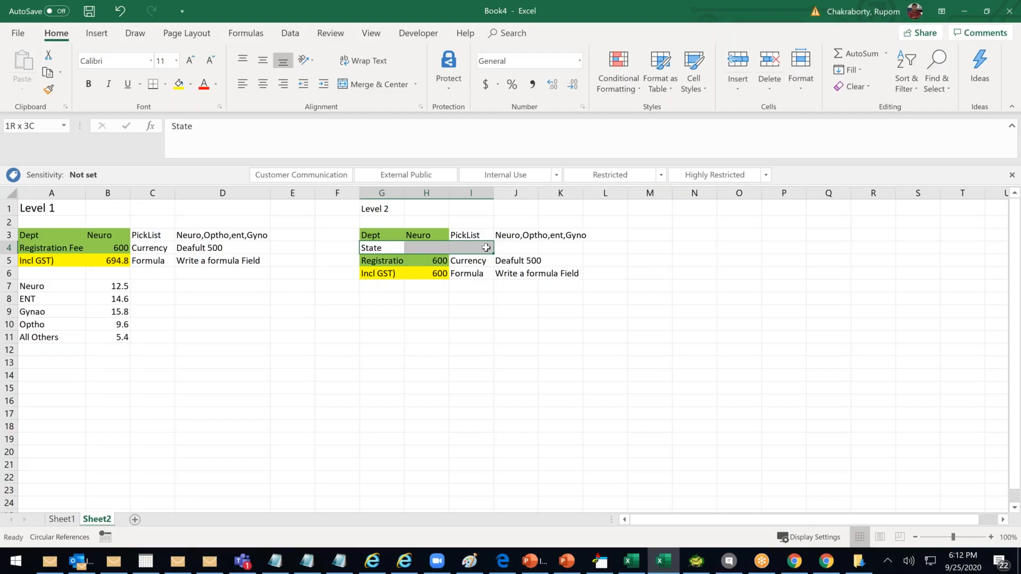
{"action": "left_click", "coordinate": [179, 84]}
Fill the State row with TS, Picklist and the values TS,TN,KR,AP,GO
{"action": "left_click", "coordinate": [429, 247]}
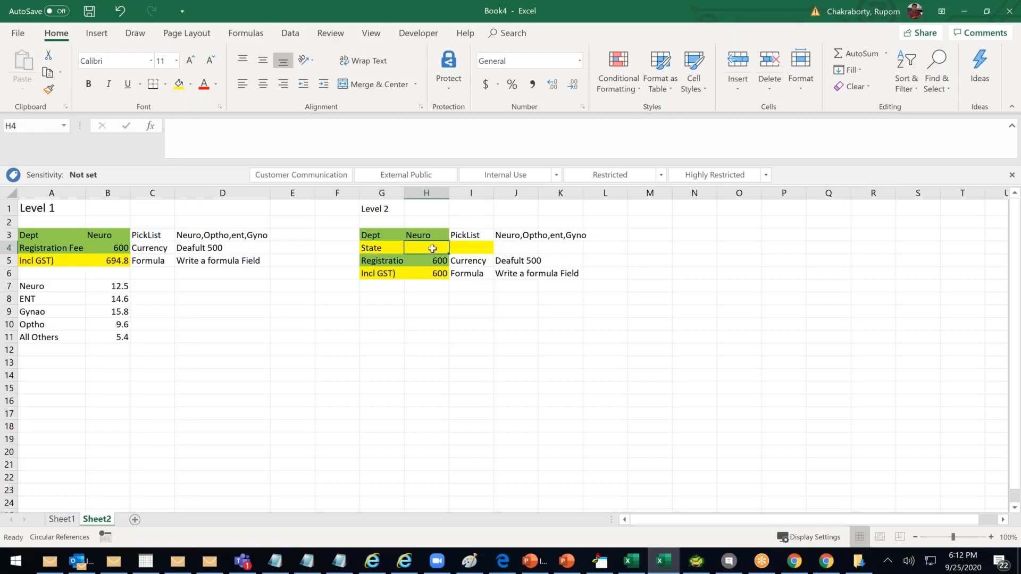
{"action": "type", "text": "TS"}
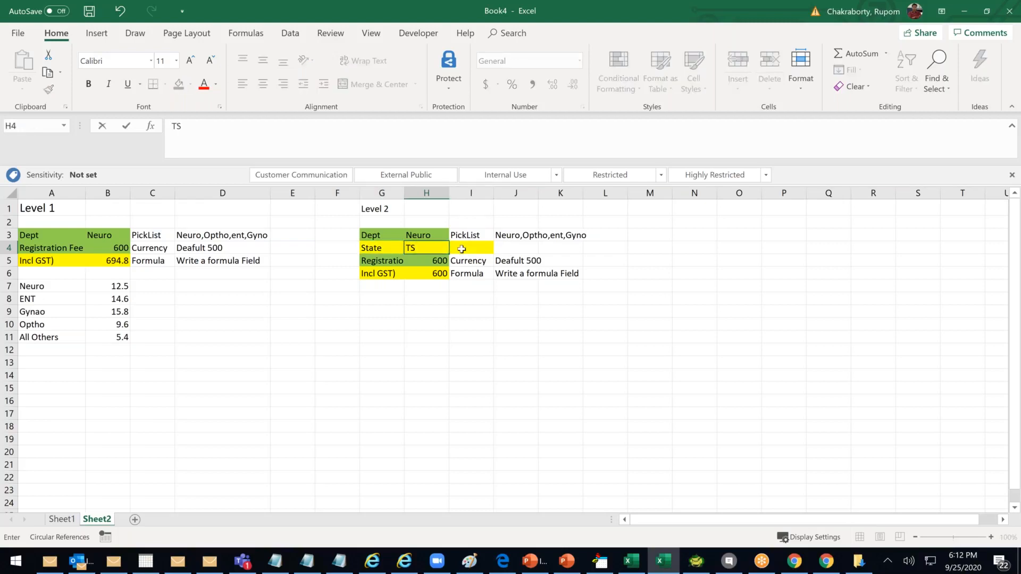
{"action": "left_click", "coordinate": [462, 249]}
{"action": "type", "text": "Pic"}
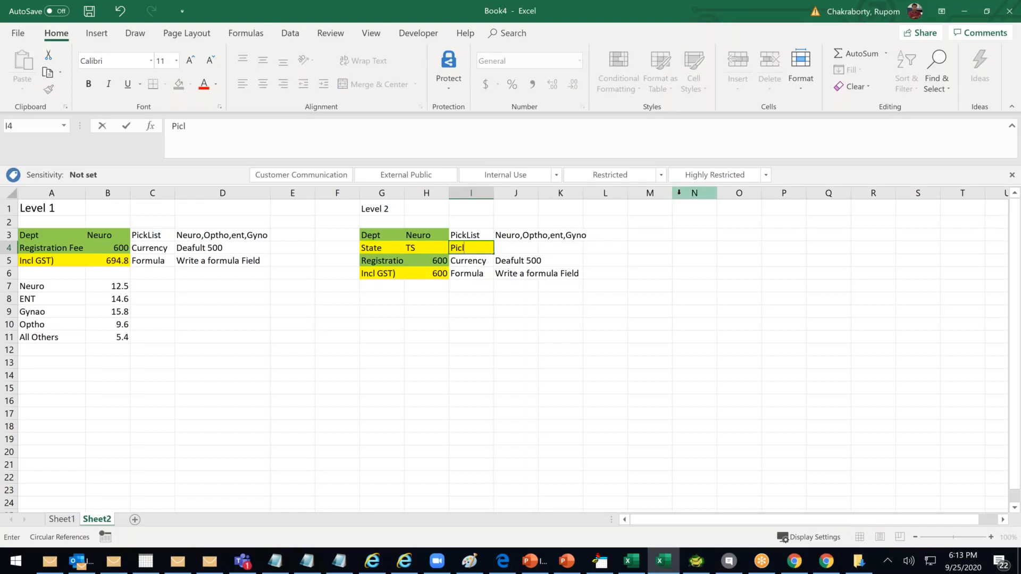
{"action": "type", "text": "klist"}
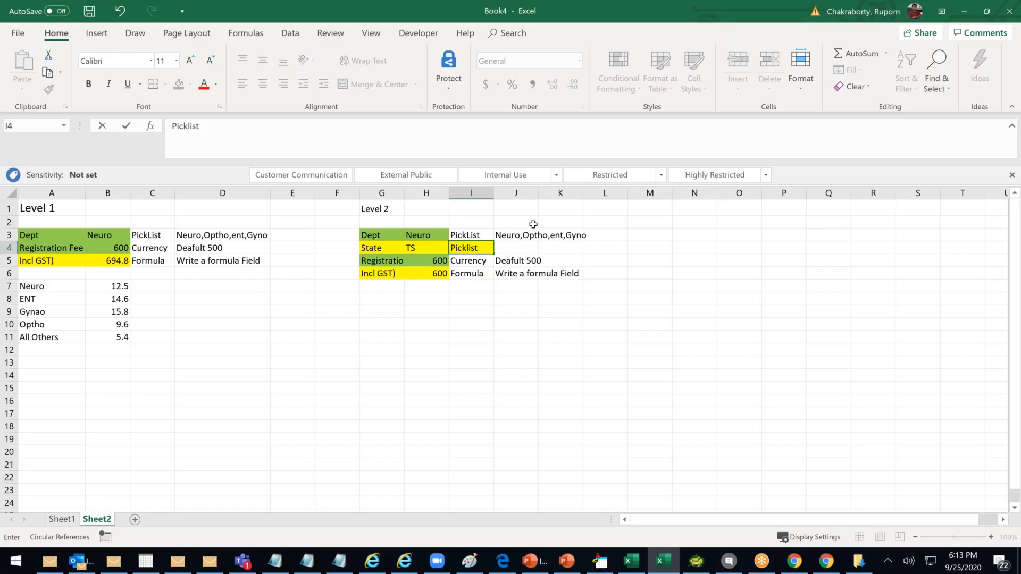
{"action": "left_click", "coordinate": [510, 250]}
{"action": "type", "text": "TS,TN"}
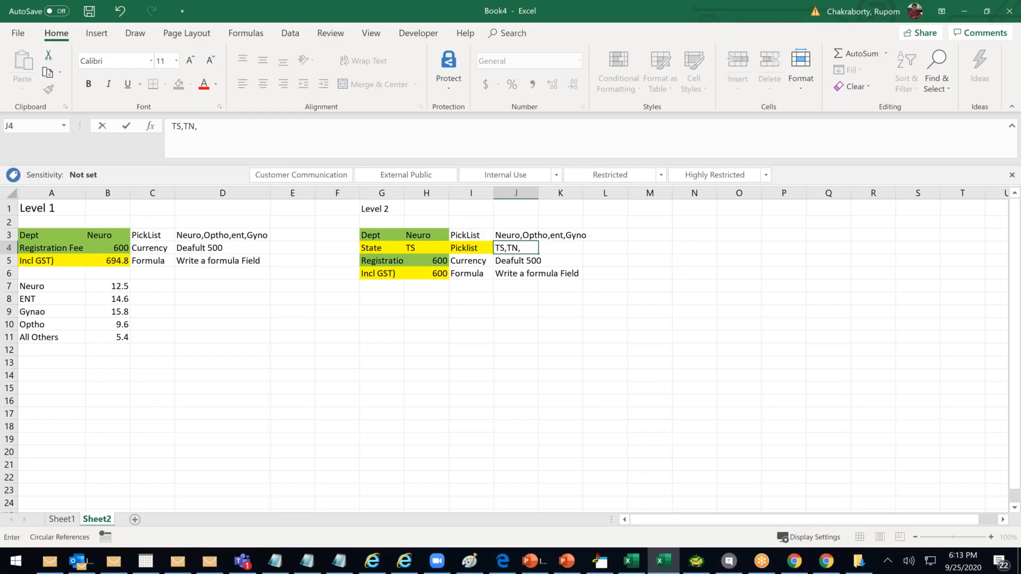
{"action": "type", "text": ",KR"}
{"action": "type", "text": ",AP,GO"}
{"action": "left_click", "coordinate": [590, 378]}
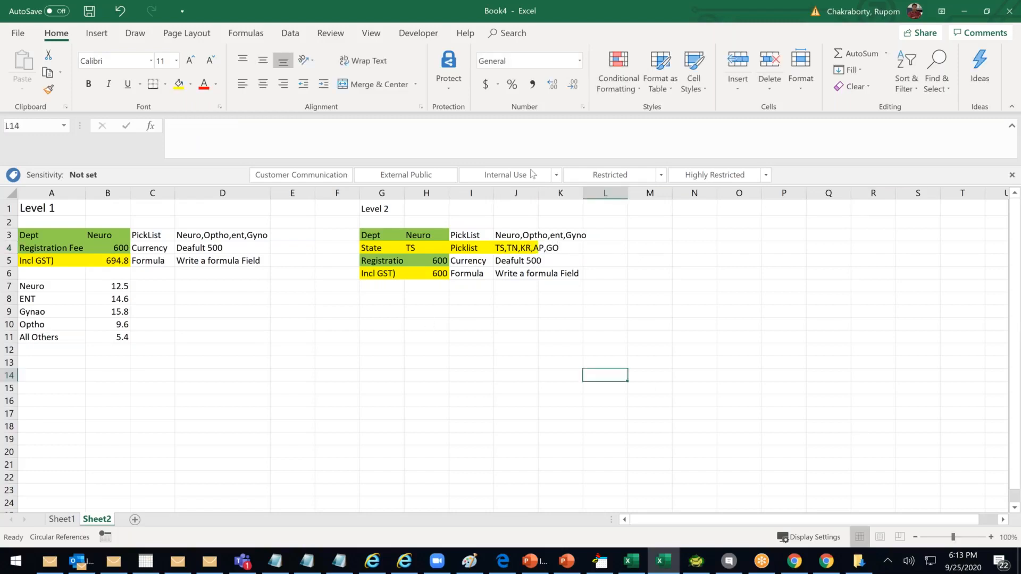
Widen column J to fit the state list and clear the 600 formula in H6
{"action": "left_click_drag", "start_coordinate": [539, 195], "coordinate": [588, 195]}
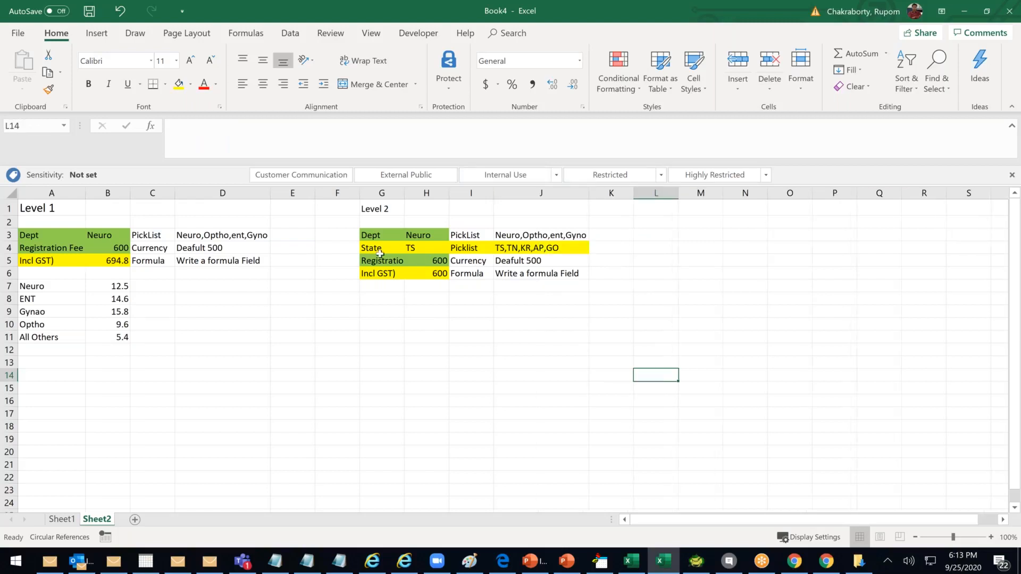
{"action": "left_click", "coordinate": [370, 252]}
{"action": "left_click_drag", "start_coordinate": [441, 250], "coordinate": [514, 249]}
{"action": "left_click", "coordinate": [458, 311]}
{"action": "left_click", "coordinate": [437, 275]}
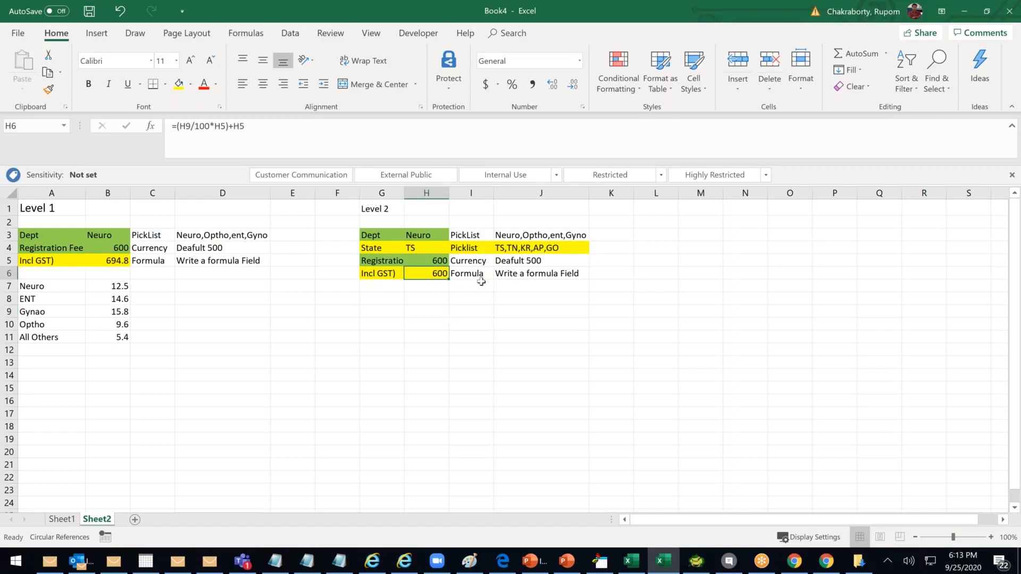
{"action": "key", "text": "Delete"}
Start a table with a State heading in H8 and TS, TN, KR, AP, GO, Others below
{"action": "left_click", "coordinate": [464, 297]}
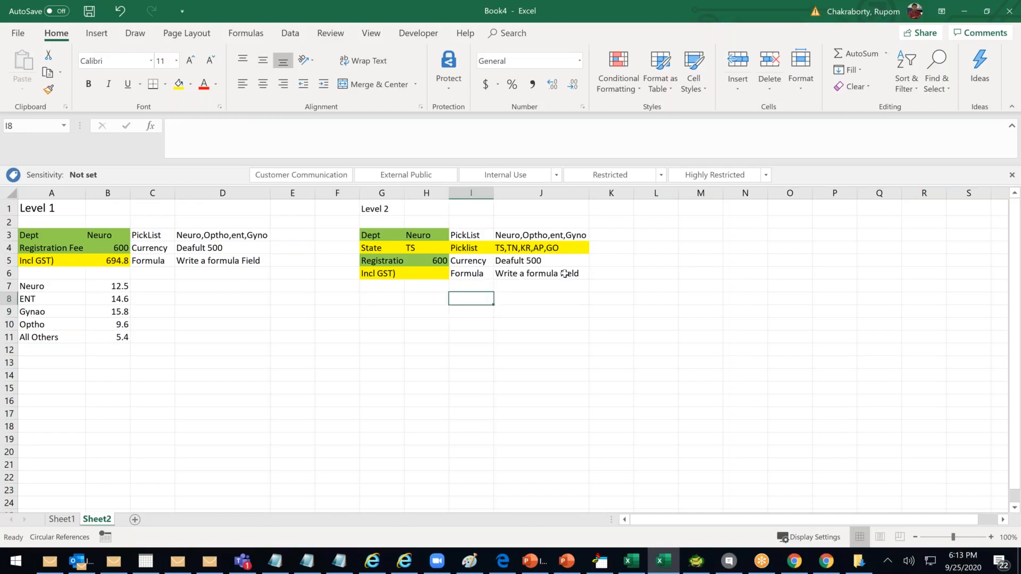
{"action": "left_click_drag", "start_coordinate": [565, 273], "coordinate": [595, 274]}
{"action": "left_click", "coordinate": [434, 299]}
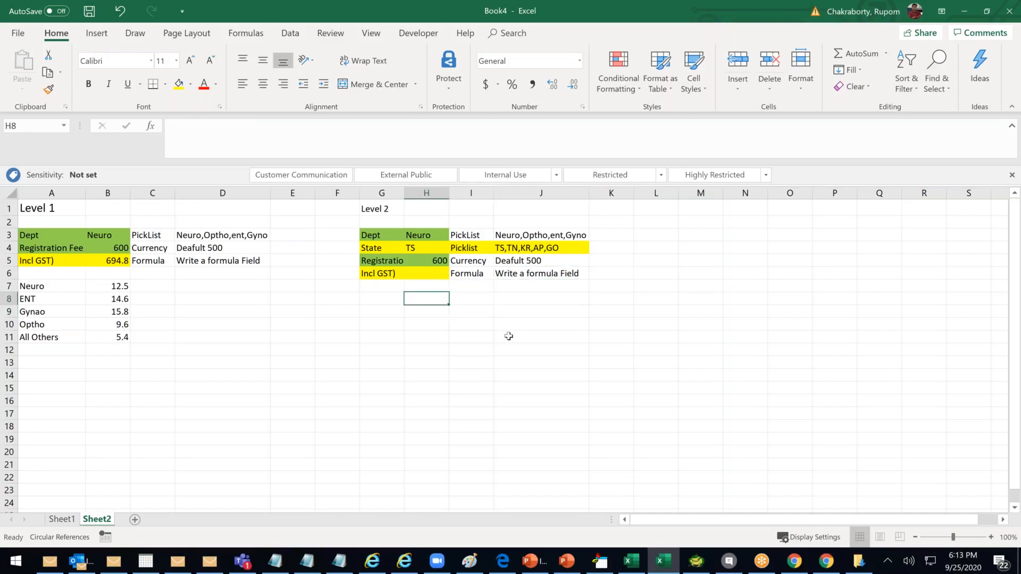
{"action": "type", "text": "State"}
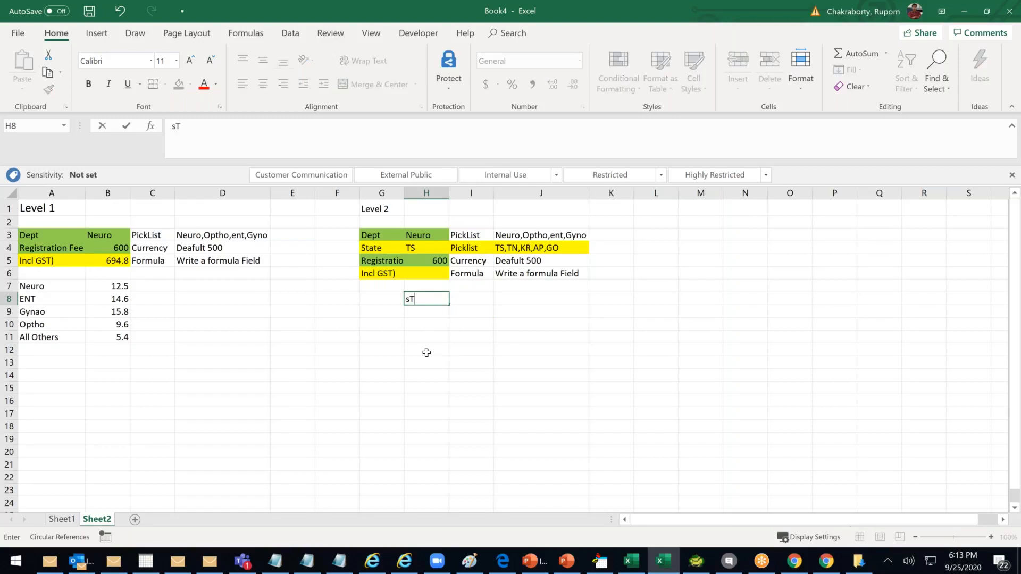
{"action": "left_click", "coordinate": [420, 351]}
{"action": "left_click", "coordinate": [427, 311]}
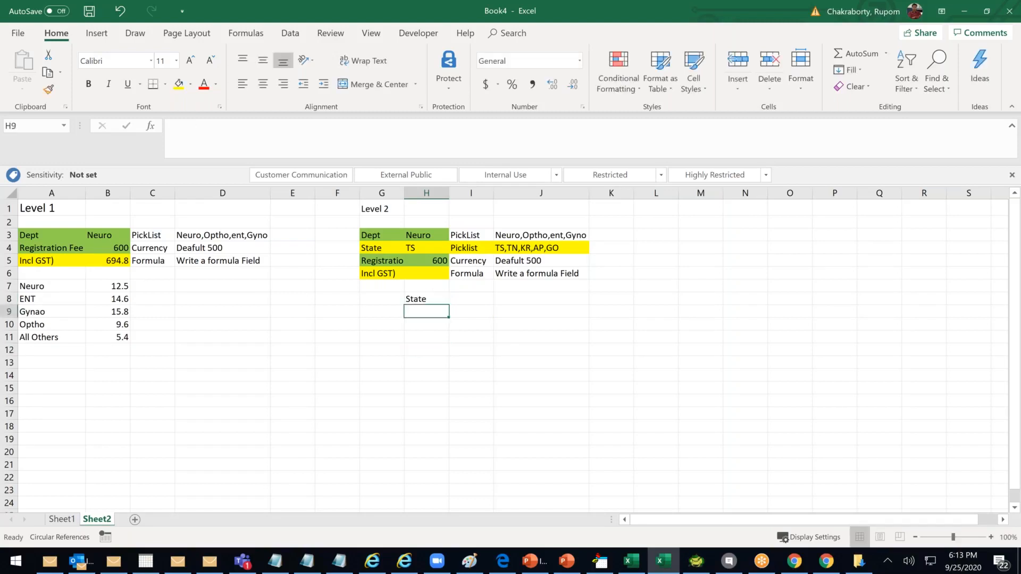
{"action": "type", "text": "TS"}
{"action": "key", "text": "Return"}
{"action": "type", "text": "TN"}
{"action": "key", "text": "Return"}
{"action": "type", "text": "KR"}
{"action": "key", "text": "Return"}
{"action": "type", "text": "AP"}
{"action": "key", "text": "Return"}
{"action": "type", "text": "GO"}
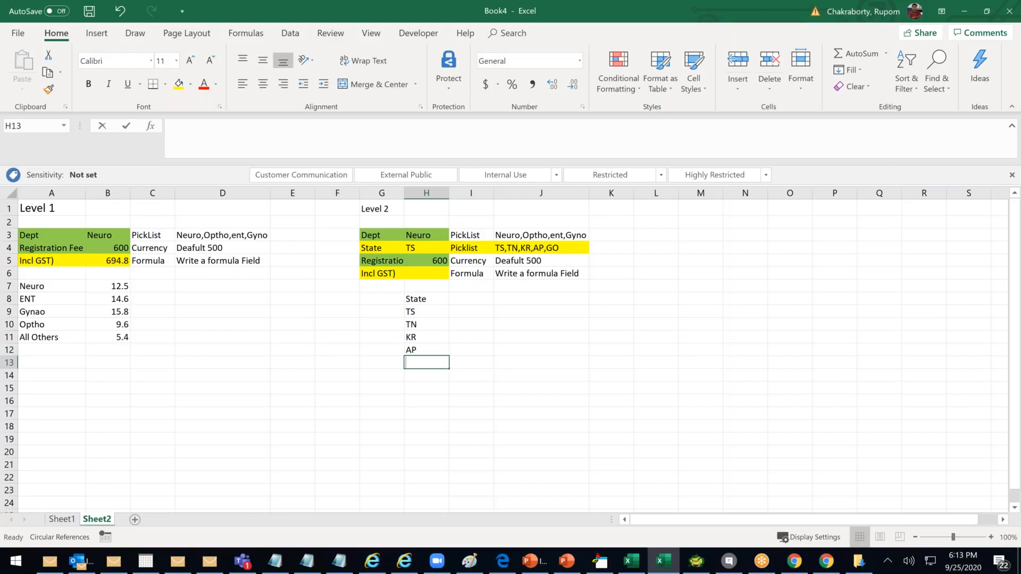
{"action": "key", "text": "Return"}
{"action": "type", "text": "Others"}
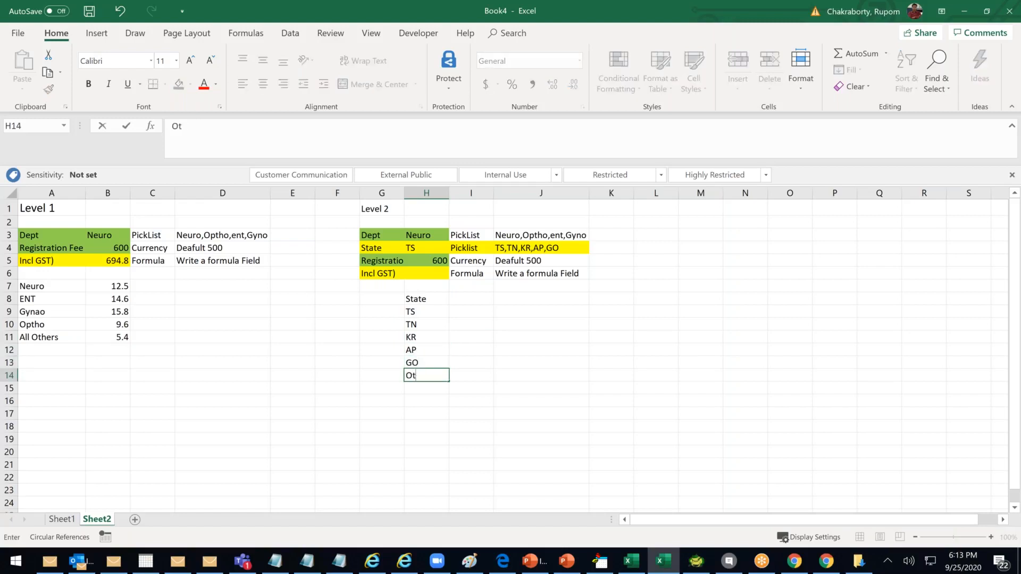
{"action": "left_click", "coordinate": [559, 313]}
Add department headings Neuro, ent, Gayno and Optho across I8:L8
{"action": "left_click", "coordinate": [472, 301]}
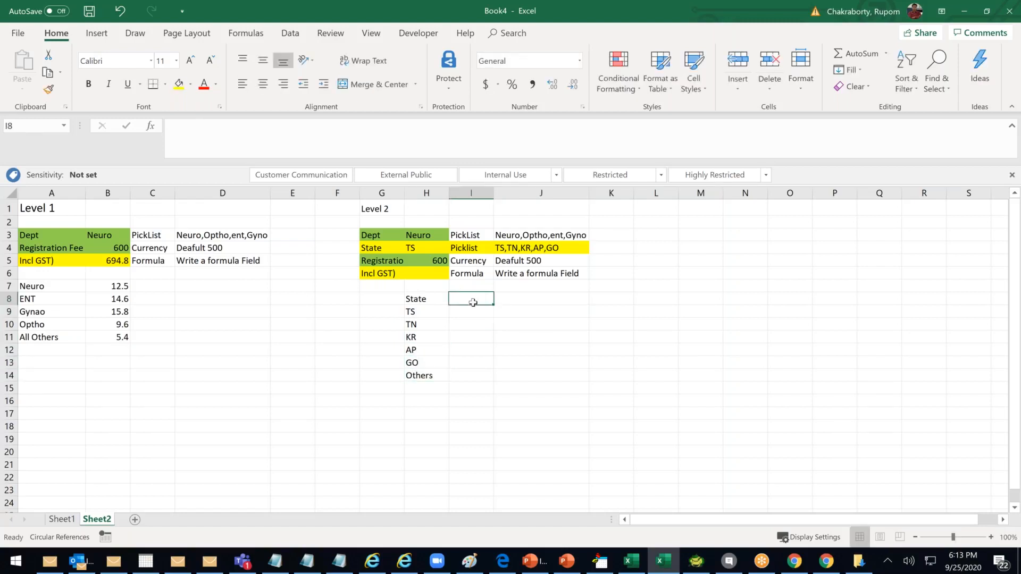
{"action": "type", "text": "Neuy"}
{"action": "key", "text": "BackSpace"}
{"action": "type", "text": "t"}
{"action": "key", "text": "BackSpace"}
{"action": "type", "text": "ro"}
{"action": "key", "text": "Tab"}
{"action": "type", "text": "ent"}
{"action": "key", "text": "Tab"}
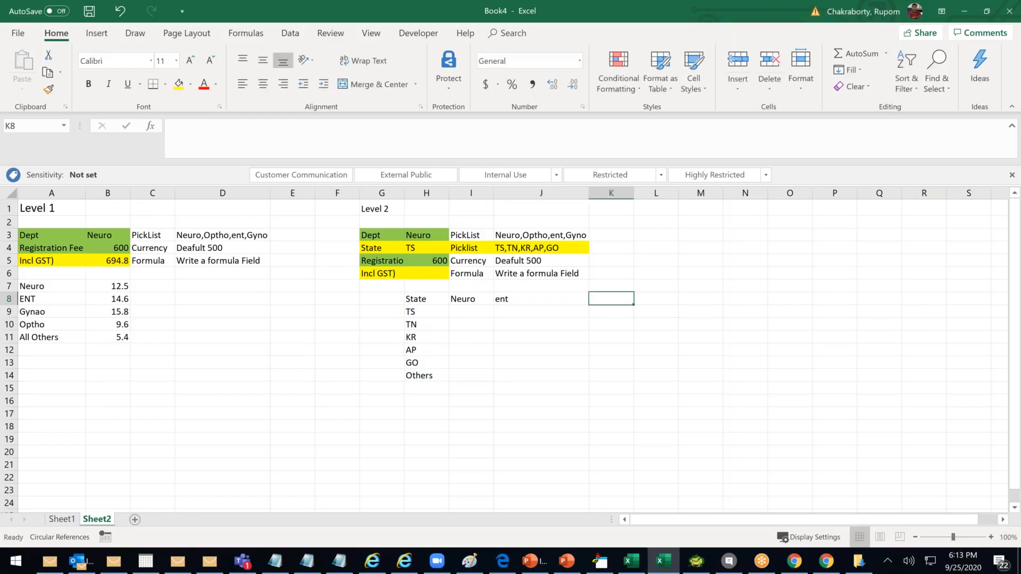
{"action": "type", "text": "Gayno"}
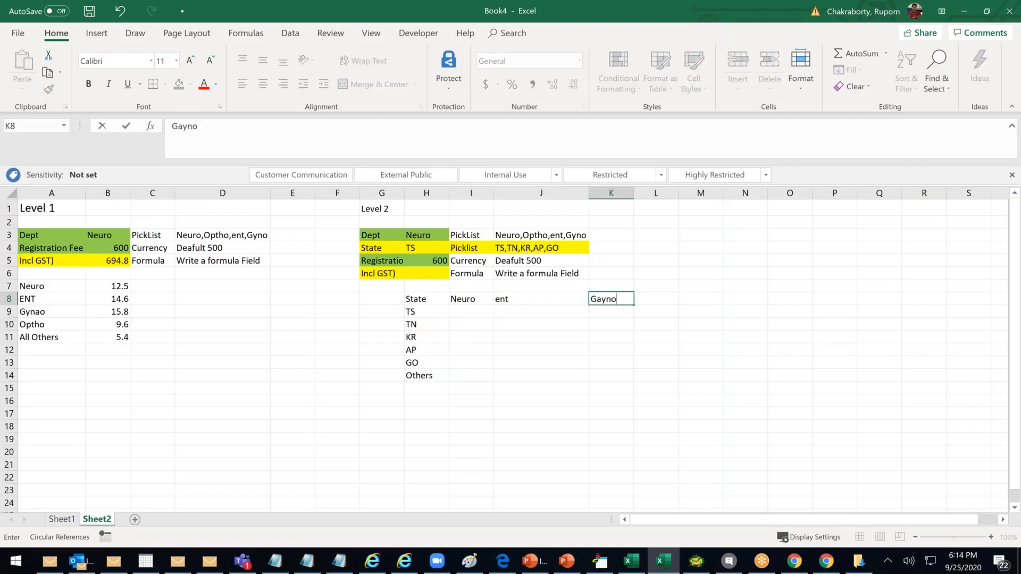
{"action": "key", "text": "Tab"}
{"action": "type", "text": "Opt"}
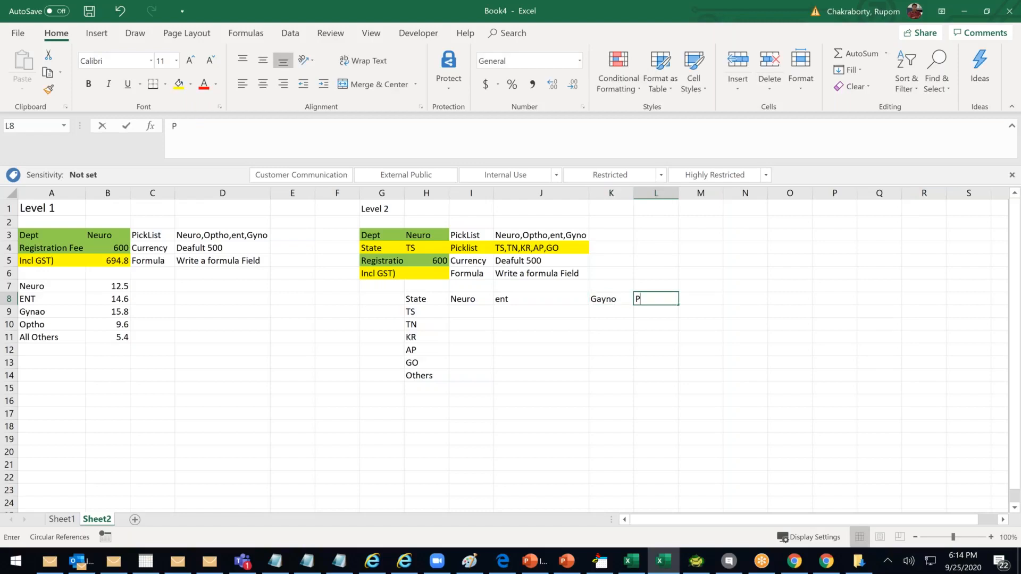
{"action": "type", "text": "ho"}
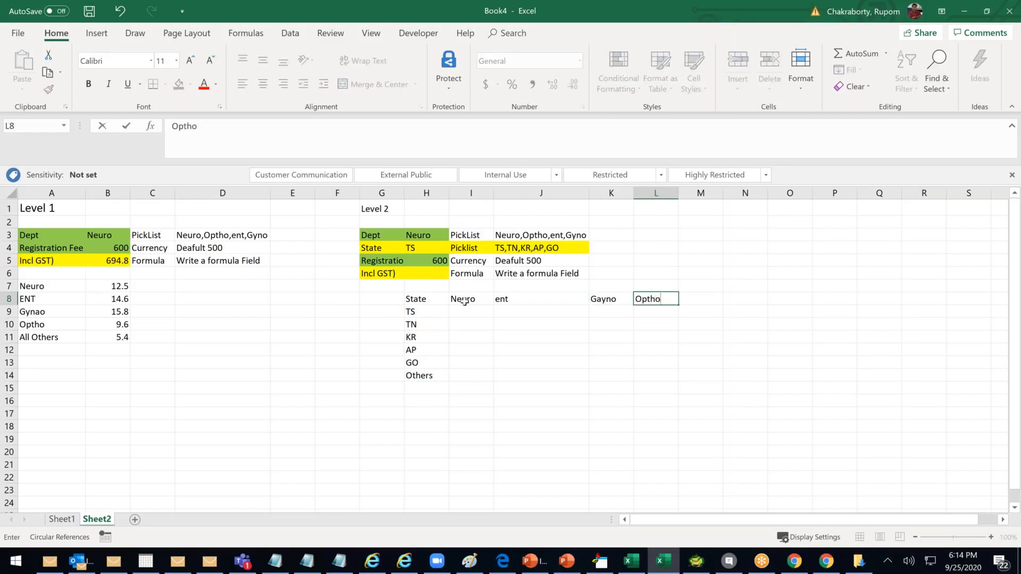
{"action": "left_click", "coordinate": [469, 374]}
Enter the TS rates 12.4, 17.5, 16.6 and 8.8 in I9:L9
{"action": "left_click", "coordinate": [466, 311]}
{"action": "type", "text": "12.4"}
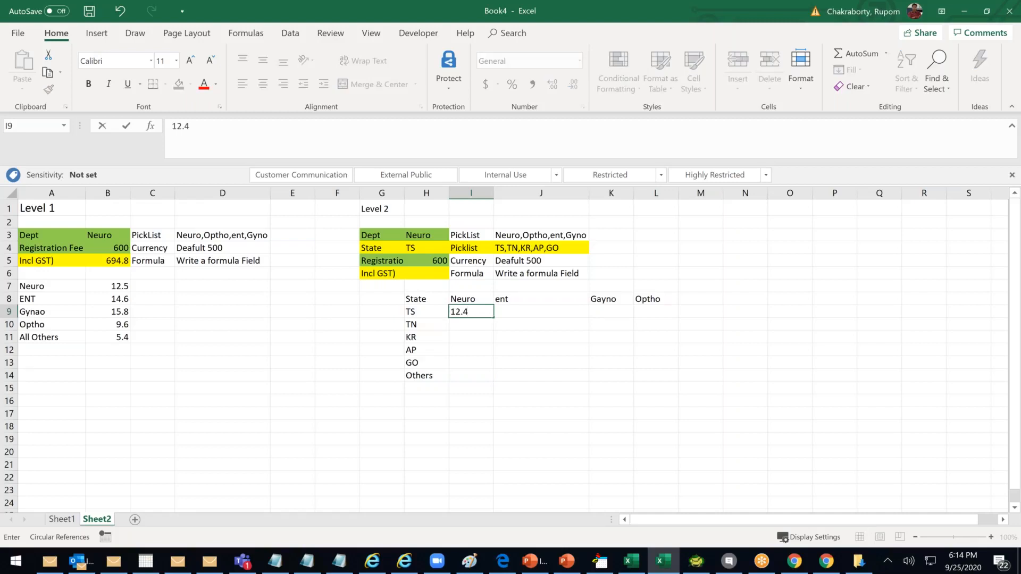
{"action": "key", "text": "Return"}
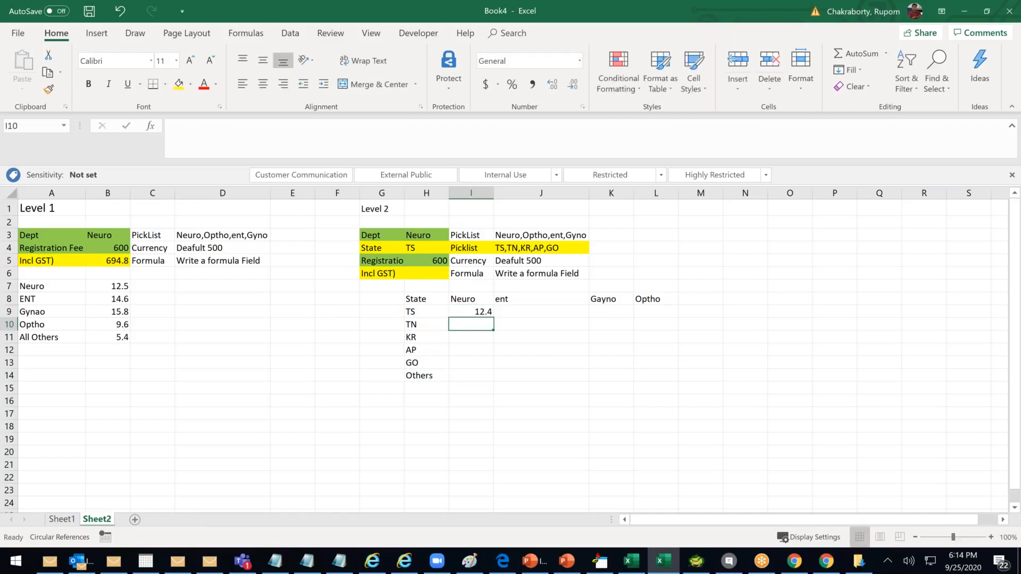
{"action": "key", "text": "Up"}
{"action": "key", "text": "Right"}
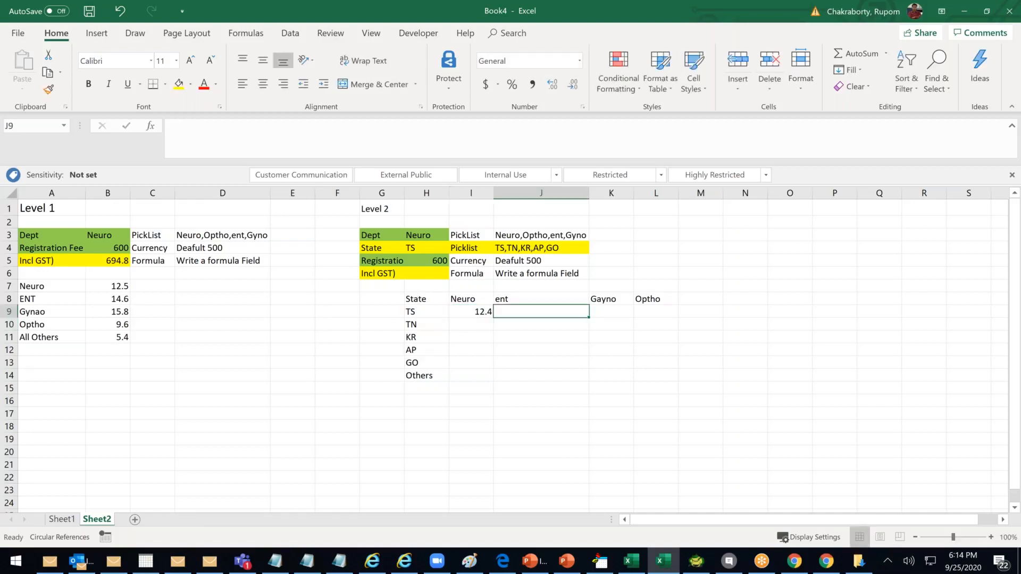
{"action": "type", "text": "17.5"}
{"action": "key", "text": "Tab"}
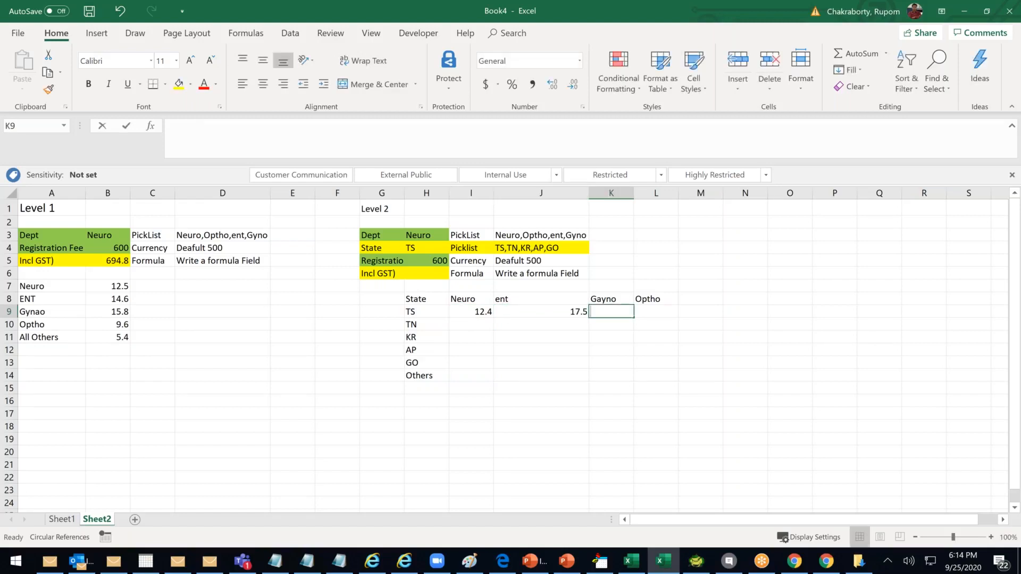
{"action": "type", "text": "16.6"}
{"action": "key", "text": "Tab"}
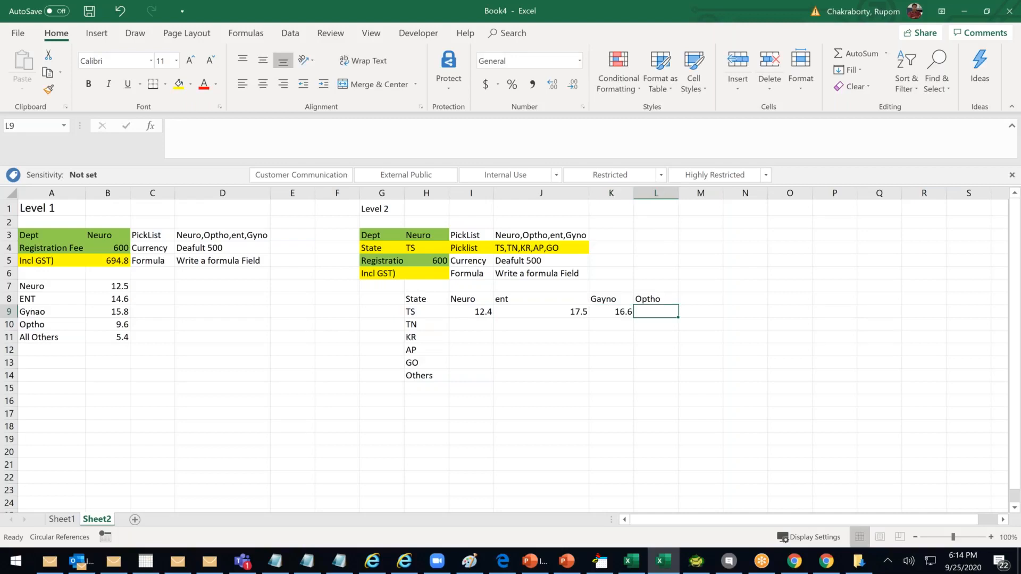
{"action": "type", "text": "8.8"}
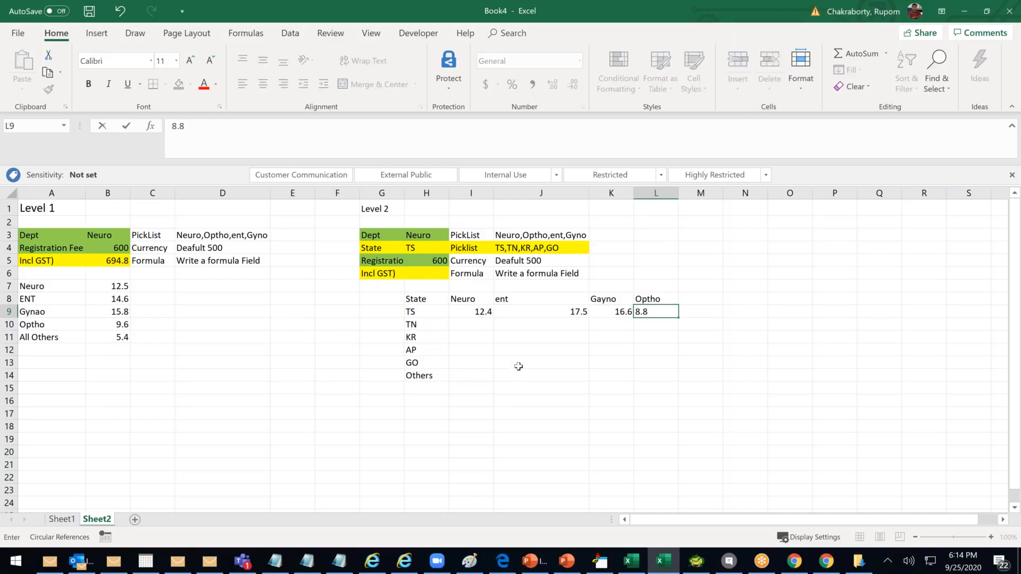
{"action": "left_click", "coordinate": [519, 366]}
Copy 12.4 into J11, I13, K14 and L12
{"action": "left_click", "coordinate": [478, 311]}
{"action": "key", "text": "ctrl+c"}
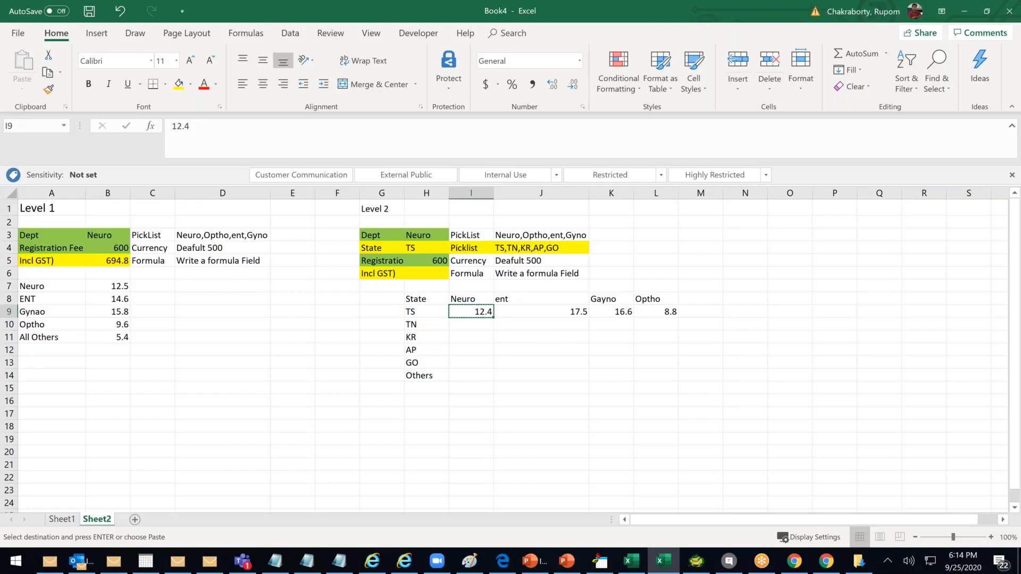
{"action": "left_click", "coordinate": [524, 338]}
{"action": "key", "text": "ctrl+v"}
{"action": "left_click", "coordinate": [468, 362]}
{"action": "key", "text": "ctrl+v"}
{"action": "left_click", "coordinate": [606, 374]}
{"action": "key", "text": "ctrl+v"}
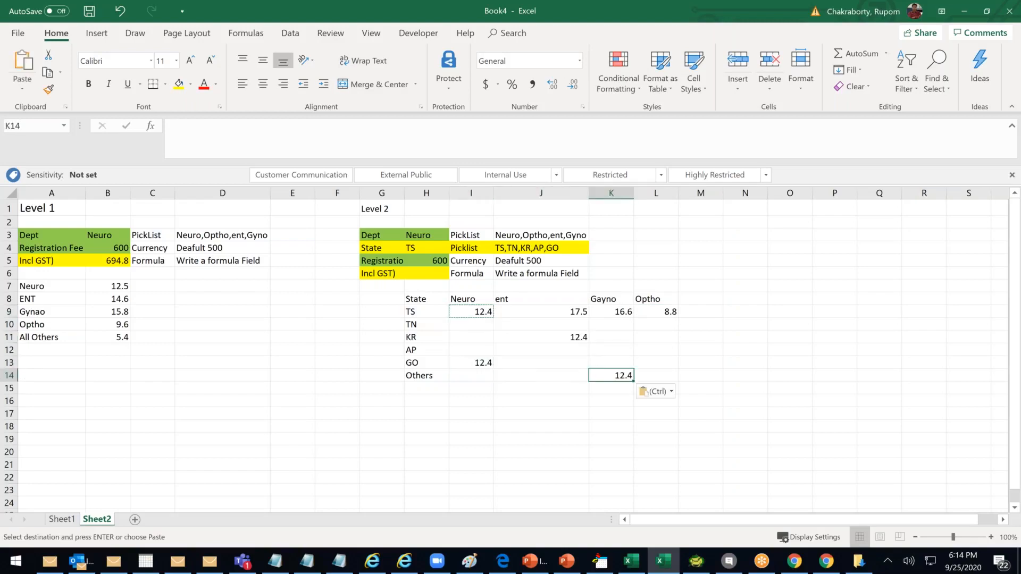
{"action": "left_click", "coordinate": [663, 351]}
{"action": "key", "text": "ctrl+v"}
Copy 17.5 into I10, J13, I14 and K12
{"action": "left_click", "coordinate": [568, 309]}
{"action": "key", "text": "Escape"}
{"action": "key", "text": "ctrl+c"}
{"action": "left_click", "coordinate": [468, 325]}
{"action": "key", "text": "ctrl+v"}
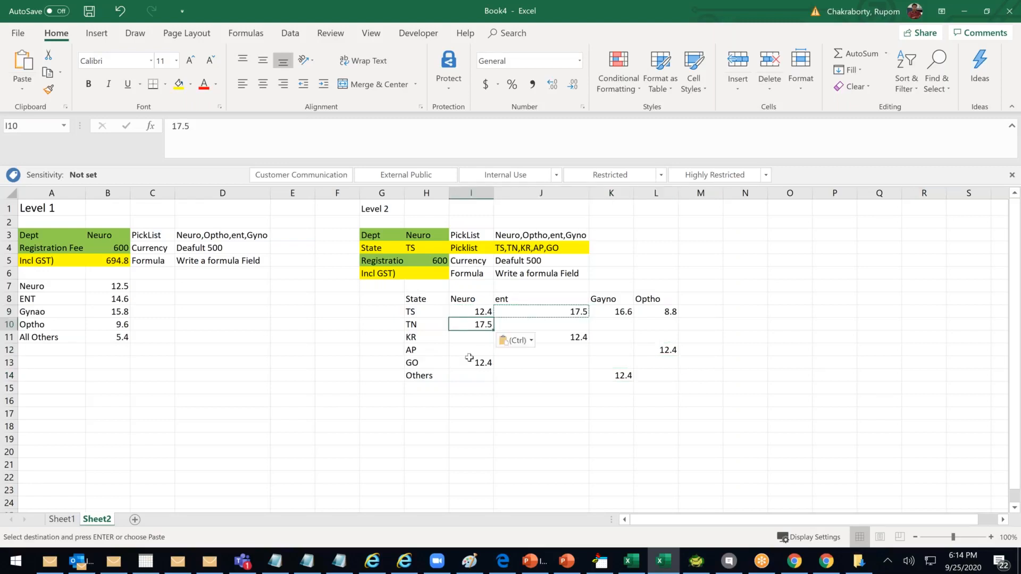
{"action": "left_click", "coordinate": [546, 365]}
{"action": "key", "text": "ctrl+v"}
{"action": "left_click", "coordinate": [471, 376]}
{"action": "key", "text": "ctrl+v"}
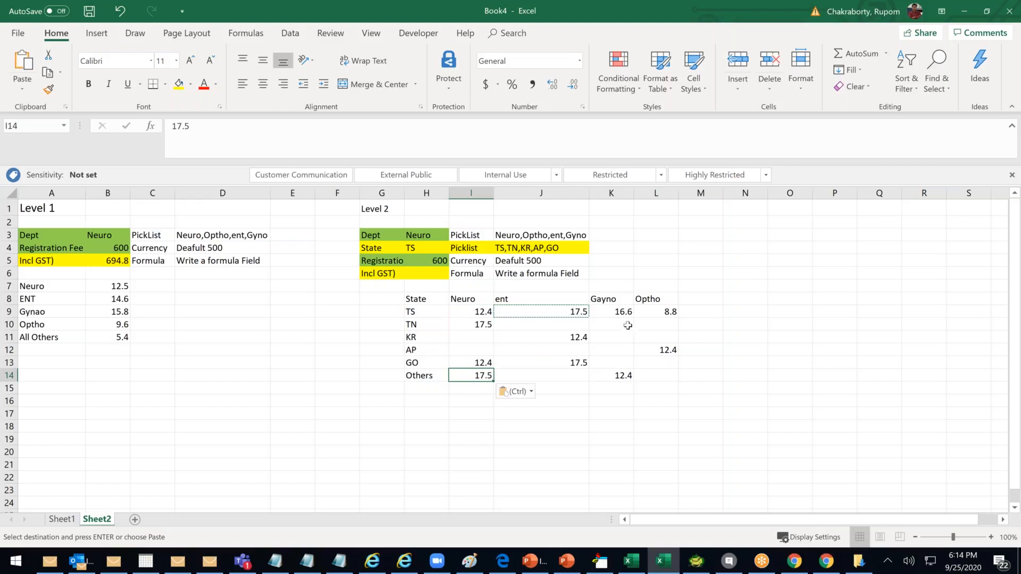
{"action": "left_click", "coordinate": [618, 349]}
{"action": "key", "text": "ctrl+v"}
Copy 16.6 into I11, J14 and K10, undoing a misplaced paste in L11
{"action": "left_click", "coordinate": [618, 316]}
{"action": "key", "text": "ctrl+c"}
{"action": "left_click", "coordinate": [471, 337]}
{"action": "key", "text": "ctrl+v"}
{"action": "left_click", "coordinate": [541, 376]}
{"action": "key", "text": "ctrl+v"}
{"action": "left_click", "coordinate": [656, 335]}
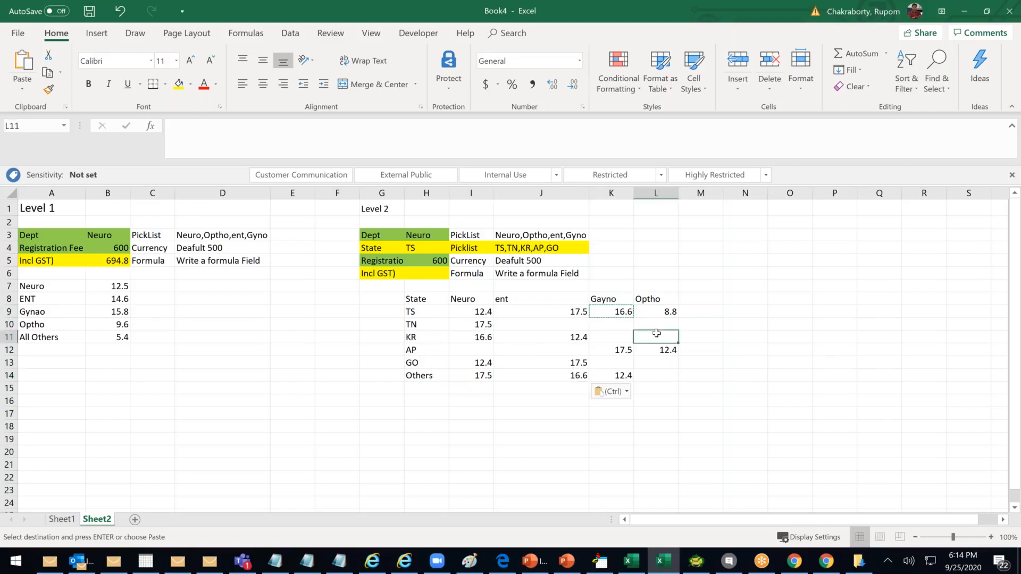
{"action": "key", "text": "ctrl+v"}
{"action": "key", "text": "ctrl+z"}
{"action": "left_click", "coordinate": [599, 322]}
{"action": "key", "text": "ctrl+v"}
Copy 8.8 from L9 into J10, L10, J12 and I12
{"action": "left_click", "coordinate": [673, 313]}
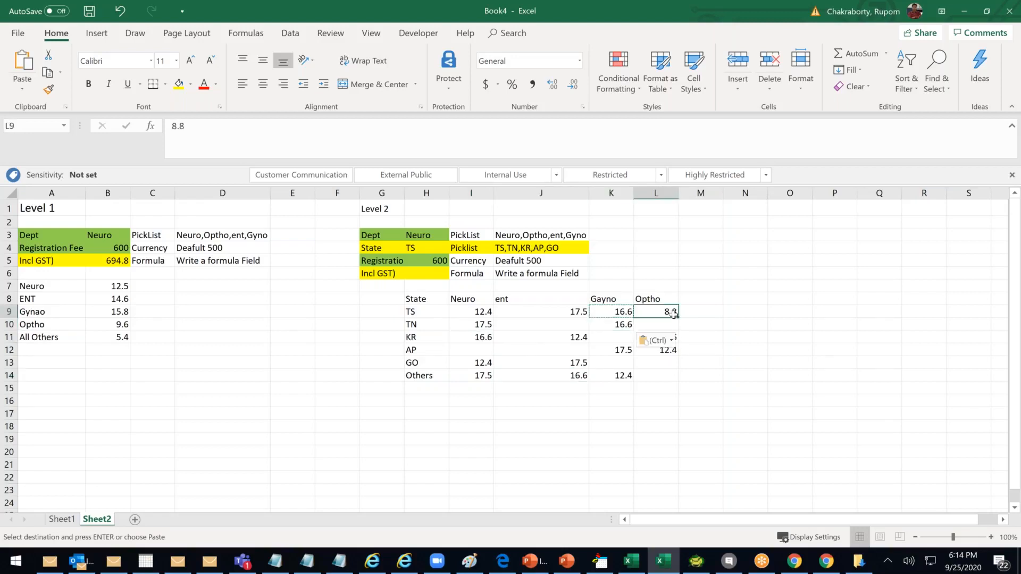
{"action": "key", "text": "ctrl+c"}
{"action": "left_click", "coordinate": [540, 324]}
{"action": "key", "text": "ctrl+v"}
{"action": "left_click", "coordinate": [645, 327]}
{"action": "key", "text": "ctrl+v"}
{"action": "left_click", "coordinate": [533, 350]}
{"action": "key", "text": "ctrl+v"}
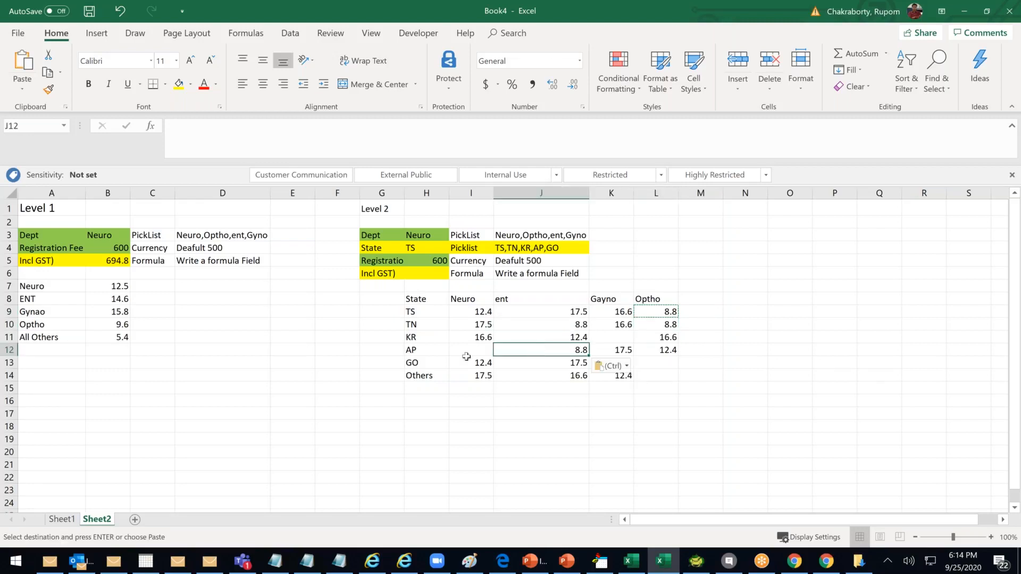
{"action": "left_click", "coordinate": [476, 363]}
{"action": "left_click", "coordinate": [480, 349]}
{"action": "key", "text": "ctrl+v"}
Paste 8.8 into L13, L14, K13 and K11, then select the whole H8:L14 table
{"action": "left_click", "coordinate": [657, 364]}
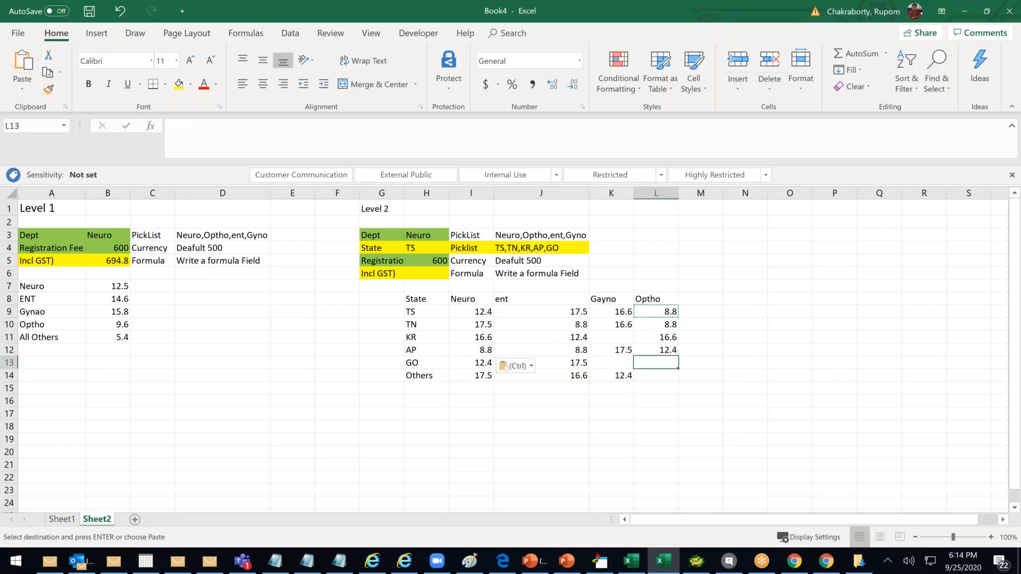
{"action": "key", "text": "ctrl+v"}
{"action": "left_click", "coordinate": [655, 375]}
{"action": "key", "text": "ctrl+v"}
{"action": "left_click", "coordinate": [622, 375]}
{"action": "left_click", "coordinate": [624, 364]}
{"action": "key", "text": "ctrl+v"}
{"action": "left_click", "coordinate": [626, 338]}
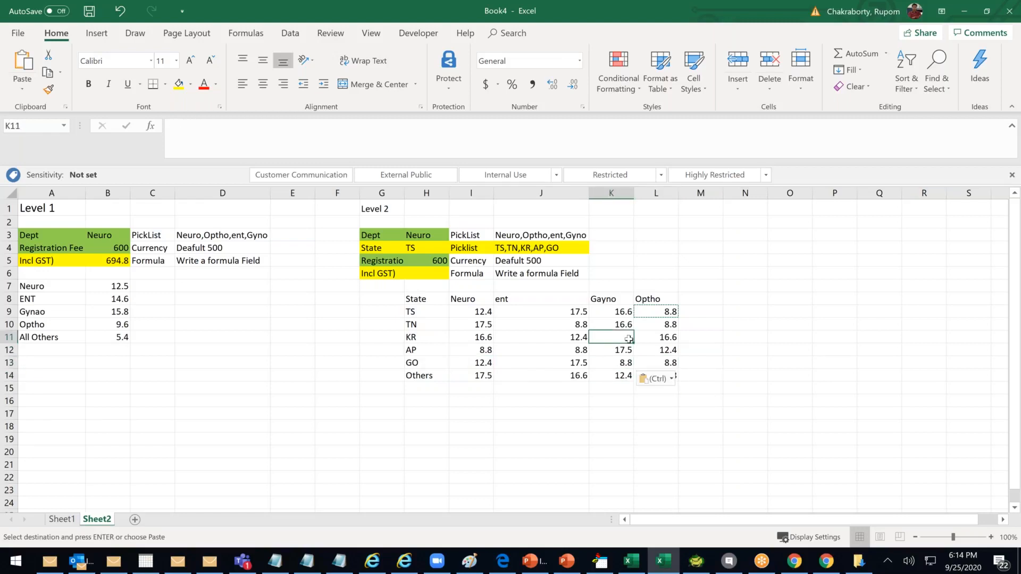
{"action": "key", "text": "ctrl+v"}
{"action": "left_click", "coordinate": [655, 426]}
{"action": "left_click", "coordinate": [564, 439]}
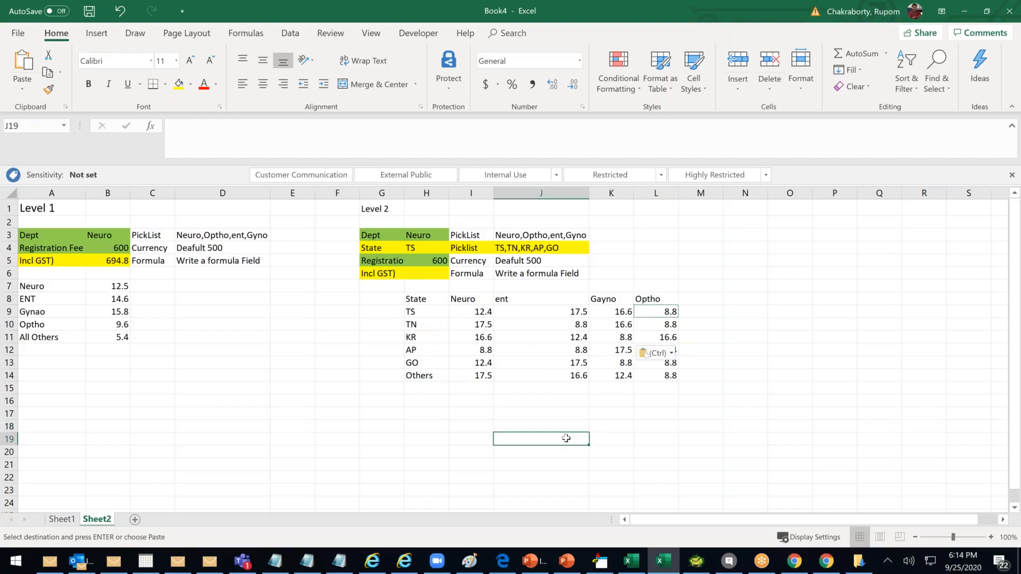
{"action": "left_click_drag", "start_coordinate": [419, 298], "coordinate": [668, 376]}
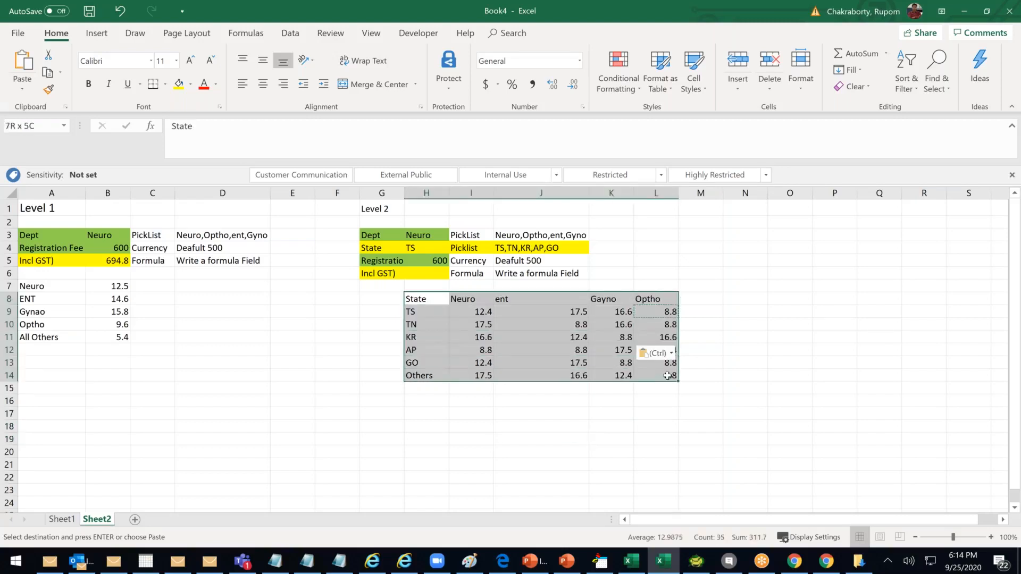
Apply All Borders to the H8:L14 state fee table
{"action": "left_click", "coordinate": [165, 84]}
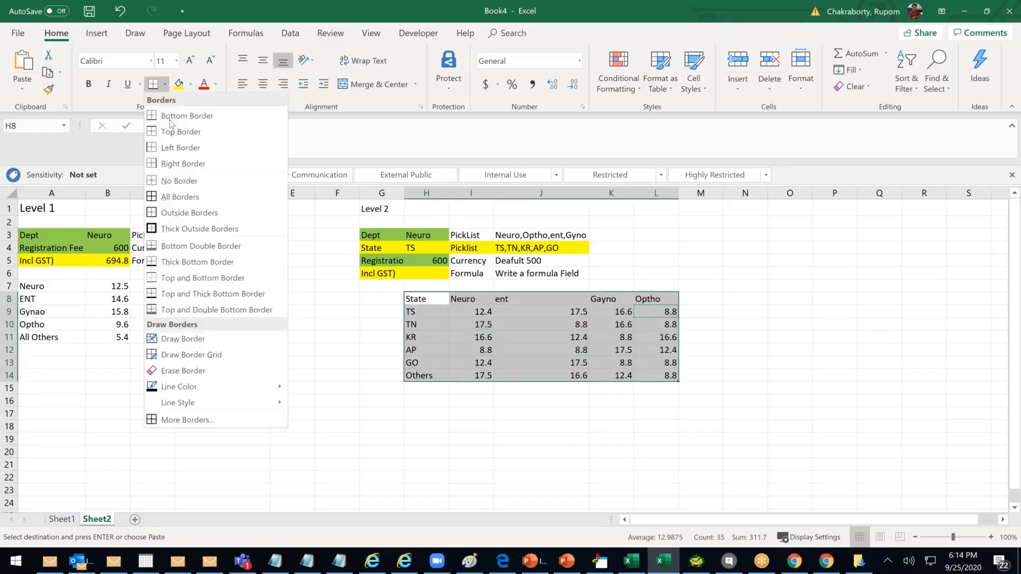
{"action": "left_click", "coordinate": [171, 198]}
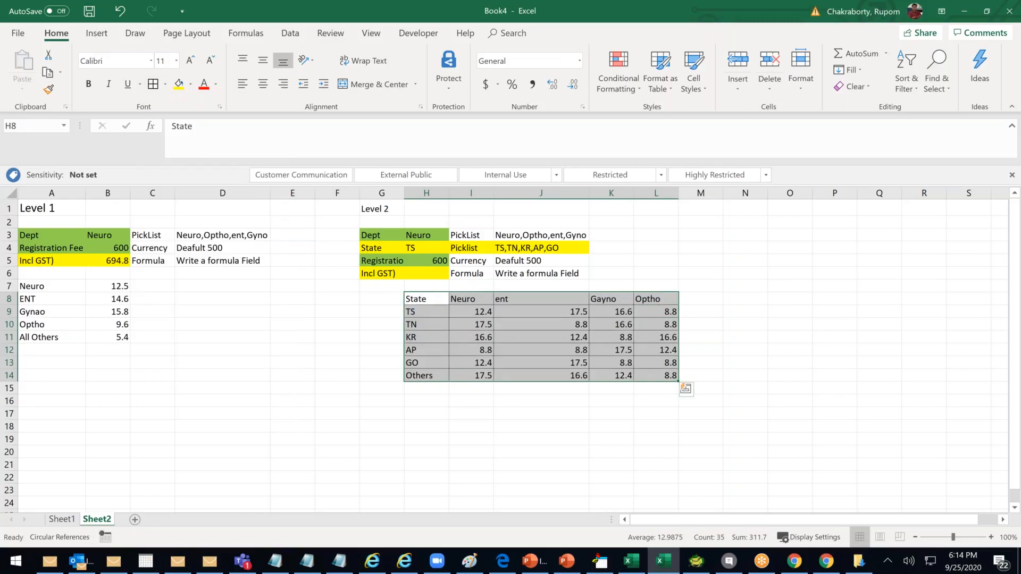
{"action": "left_click", "coordinate": [791, 326]}
Bold the State-to-Optho header row and the TS-to-Others state names
{"action": "left_click_drag", "start_coordinate": [422, 296], "coordinate": [677, 297]}
{"action": "key", "text": "ctrl+b"}
{"action": "left_click_drag", "start_coordinate": [418, 312], "coordinate": [420, 374]}
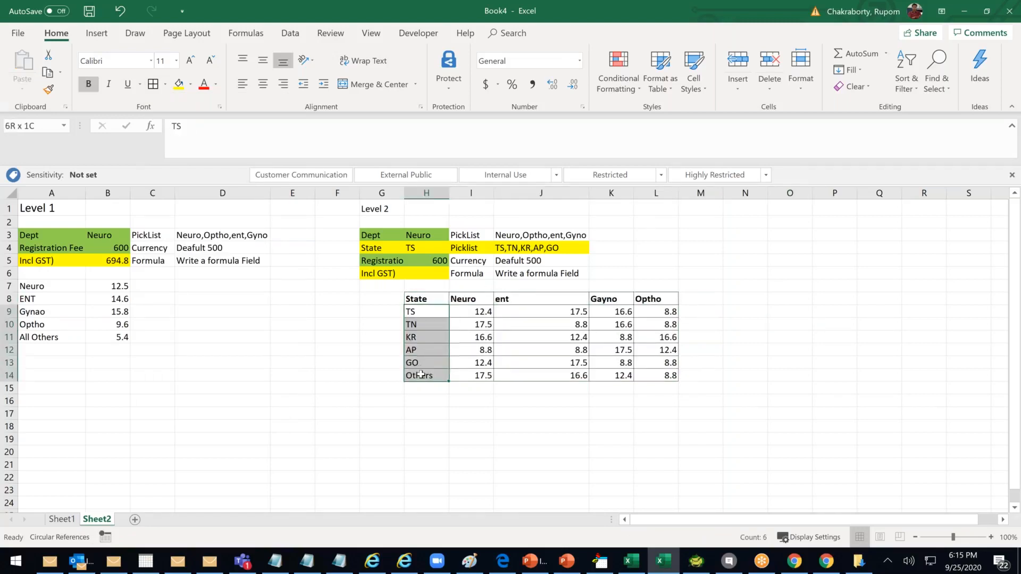
{"action": "key", "text": "ctrl+b"}
{"action": "left_click", "coordinate": [557, 436]}
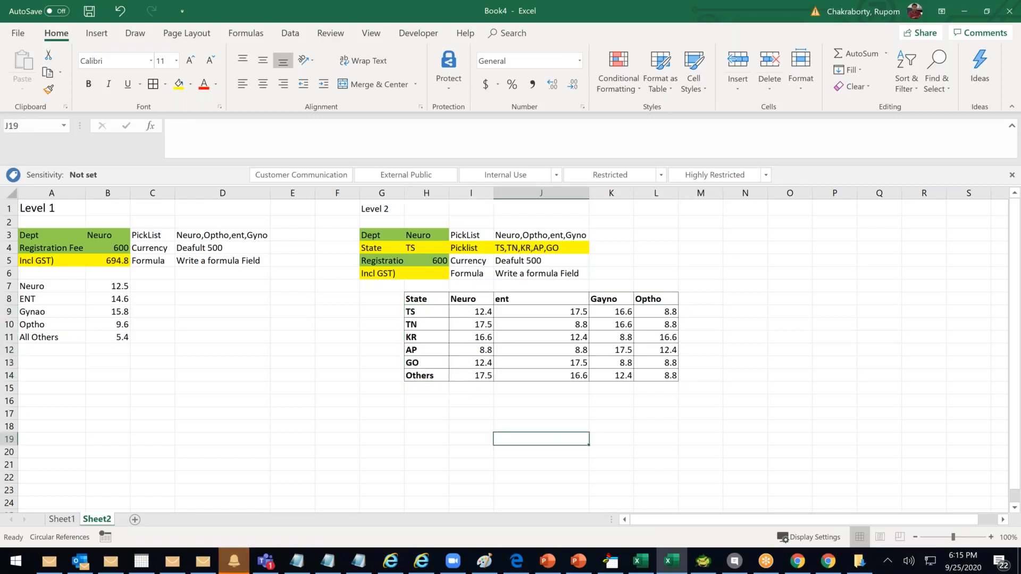
Check the State value TS in H4, Dept Neuro in H3 and the TS Neuro fee 12.4
{"action": "left_click", "coordinate": [413, 249]}
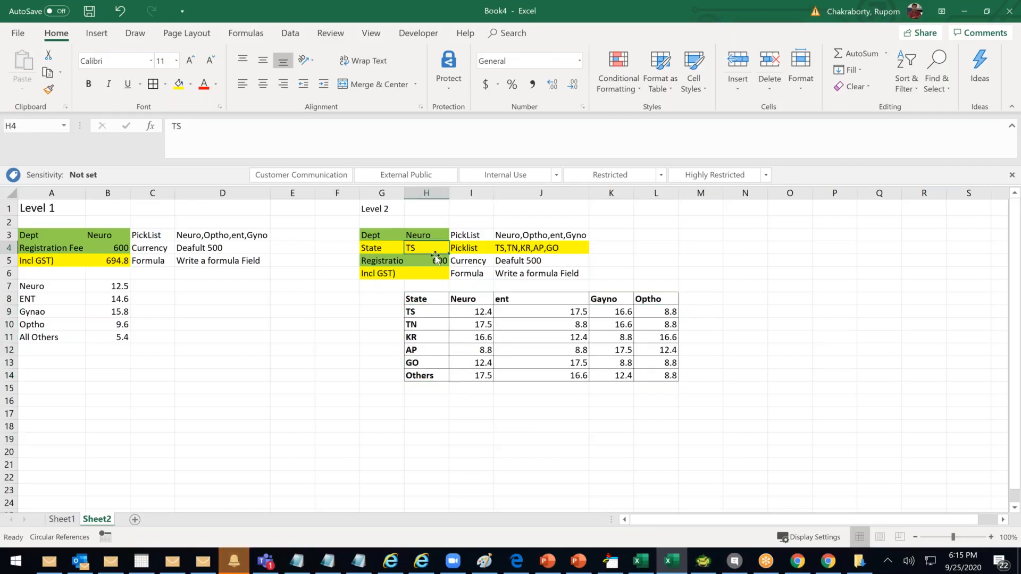
{"action": "key", "text": "Up"}
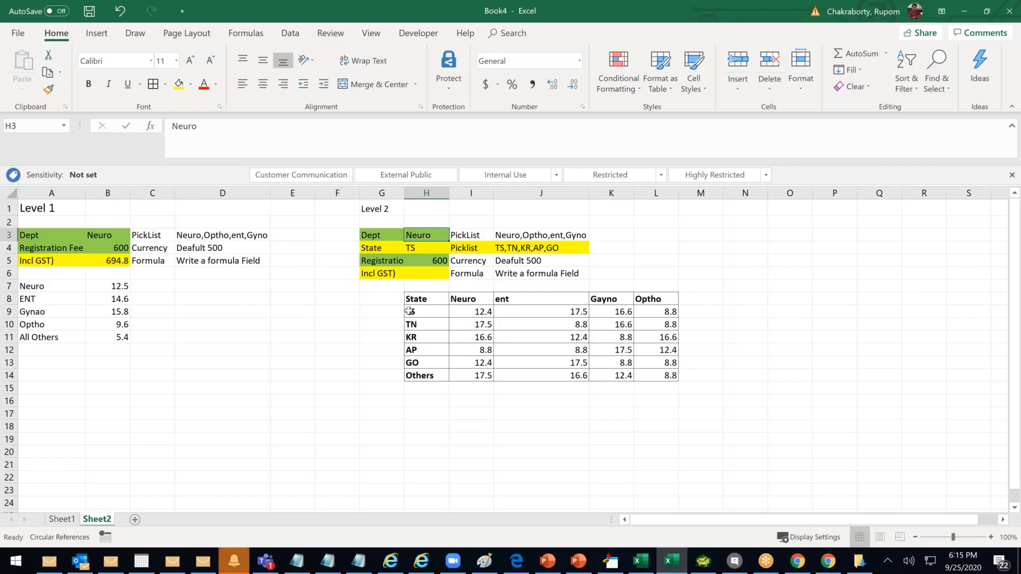
{"action": "left_click_drag", "start_coordinate": [413, 314], "coordinate": [468, 315]}
{"action": "left_click", "coordinate": [468, 313]}
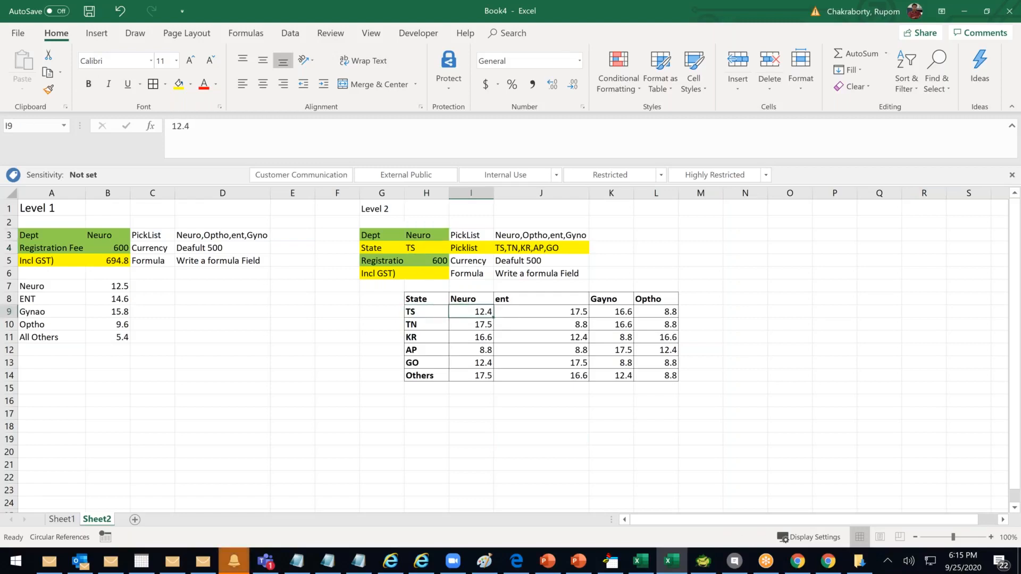
Enter AP as the State in H4 and gyno as the Dept in H3
{"action": "double_click", "coordinate": [420, 274]}
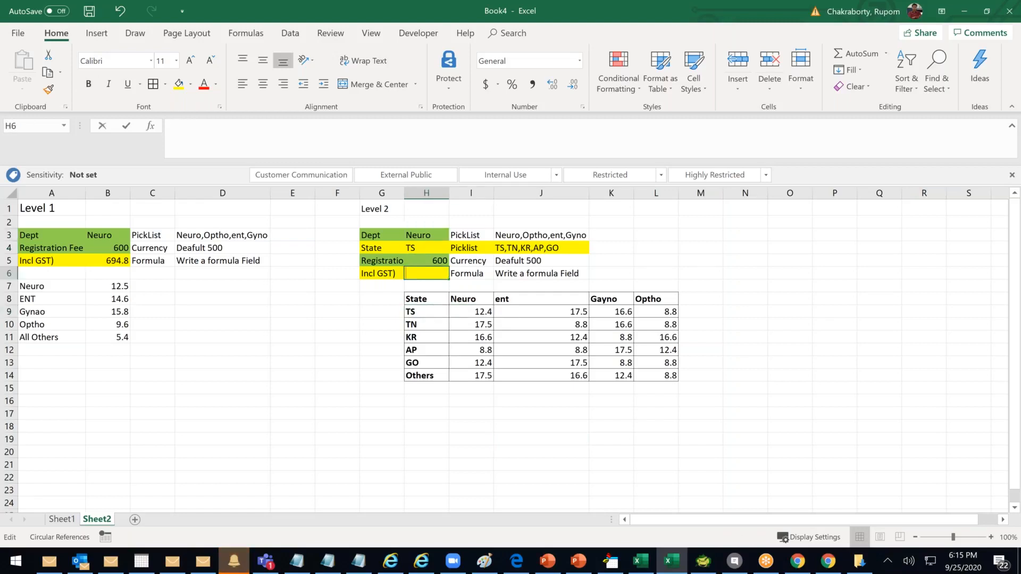
{"action": "left_click", "coordinate": [432, 247]}
{"action": "type", "text": "a"}
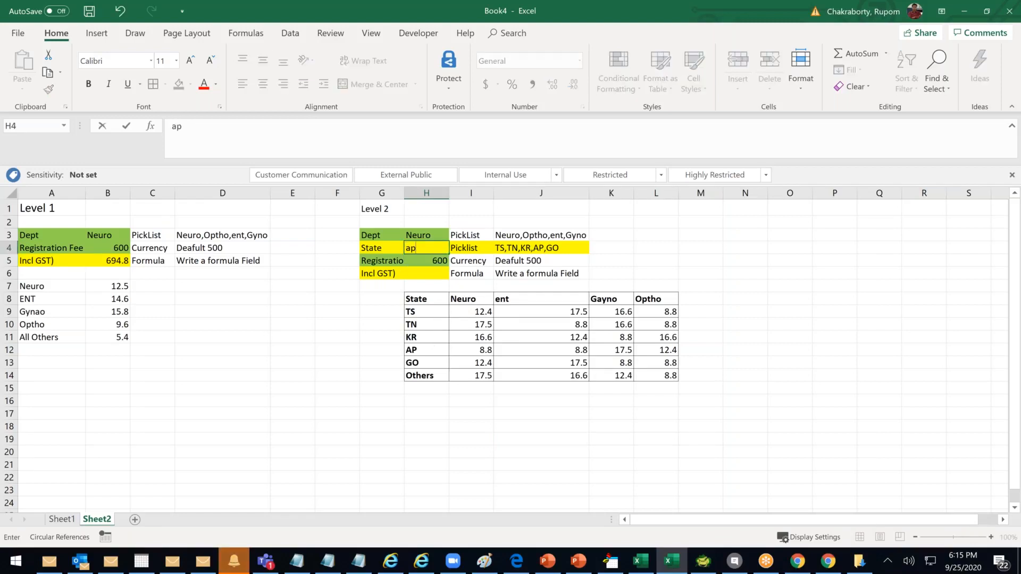
{"action": "key", "text": "BackSpace"}
{"action": "type", "text": "AP"}
{"action": "left_click", "coordinate": [418, 233]}
{"action": "type", "text": "gyno"}
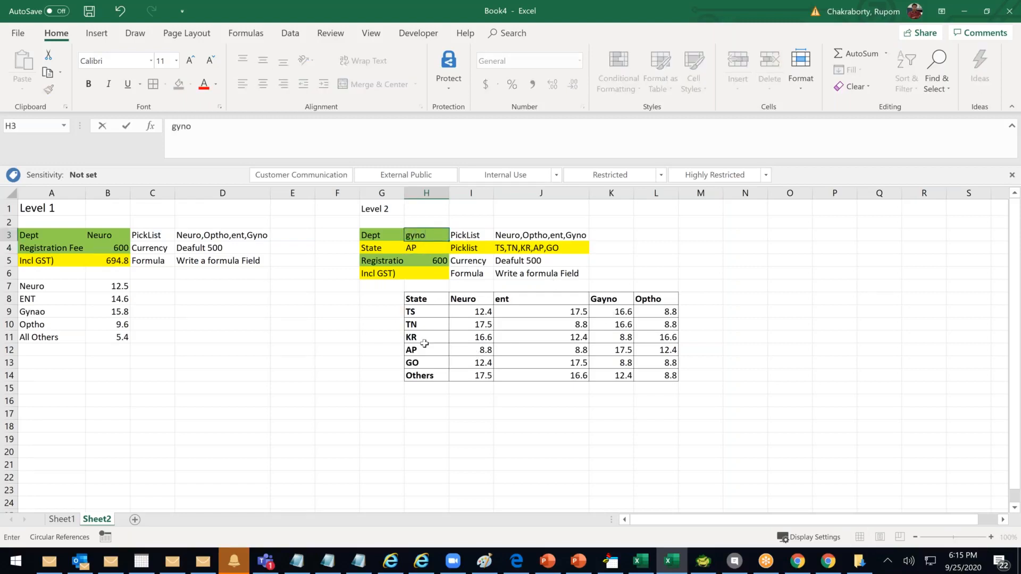
{"action": "left_click_drag", "start_coordinate": [423, 349], "coordinate": [618, 360]}
Check the AP Gayno fee of 17.5 in K12 and the Incl GST formula row cells
{"action": "left_click", "coordinate": [624, 350]}
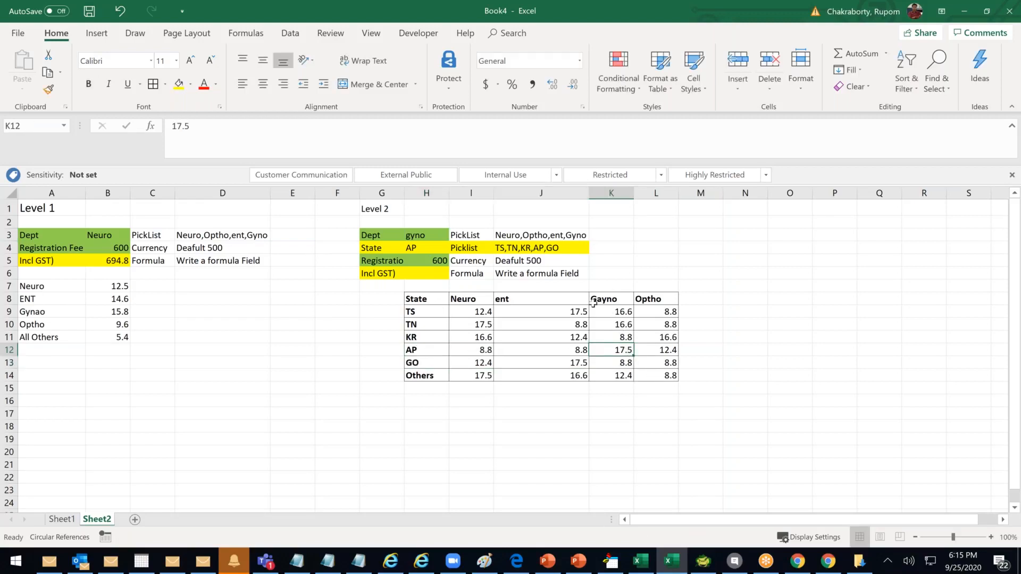
{"action": "left_click", "coordinate": [427, 251]}
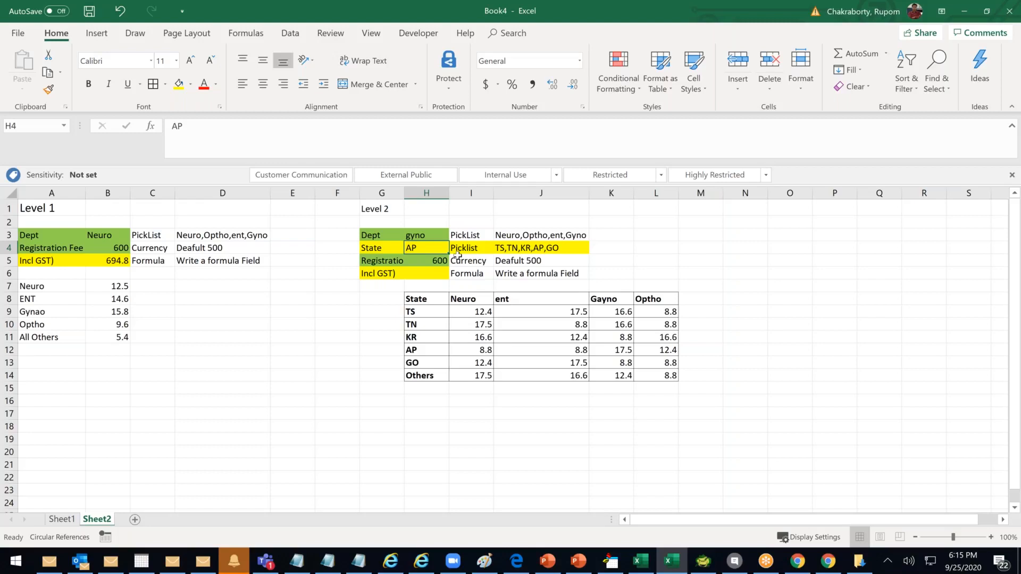
{"action": "left_click", "coordinate": [392, 274]}
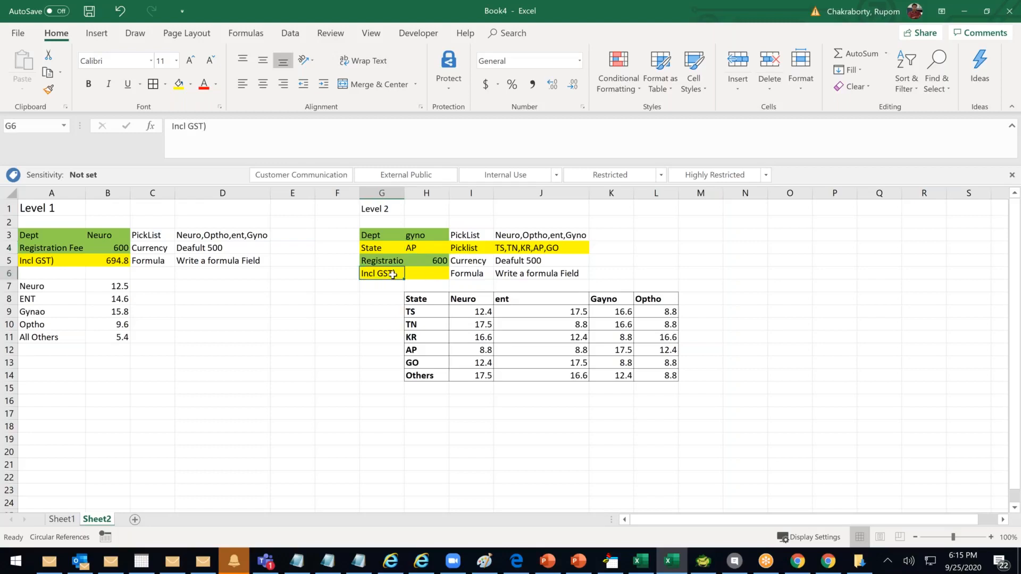
{"action": "left_click", "coordinate": [454, 278]}
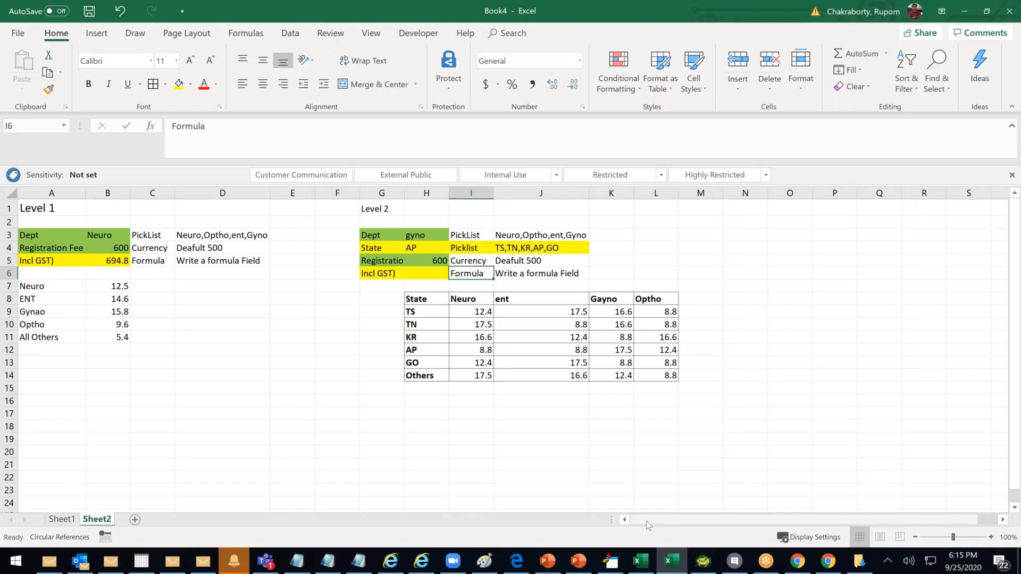
Copy the A1 Level 1 title formatting onto the Level 2 title in G1 with Format Painter
{"action": "left_click_drag", "start_coordinate": [428, 299], "coordinate": [659, 375]}
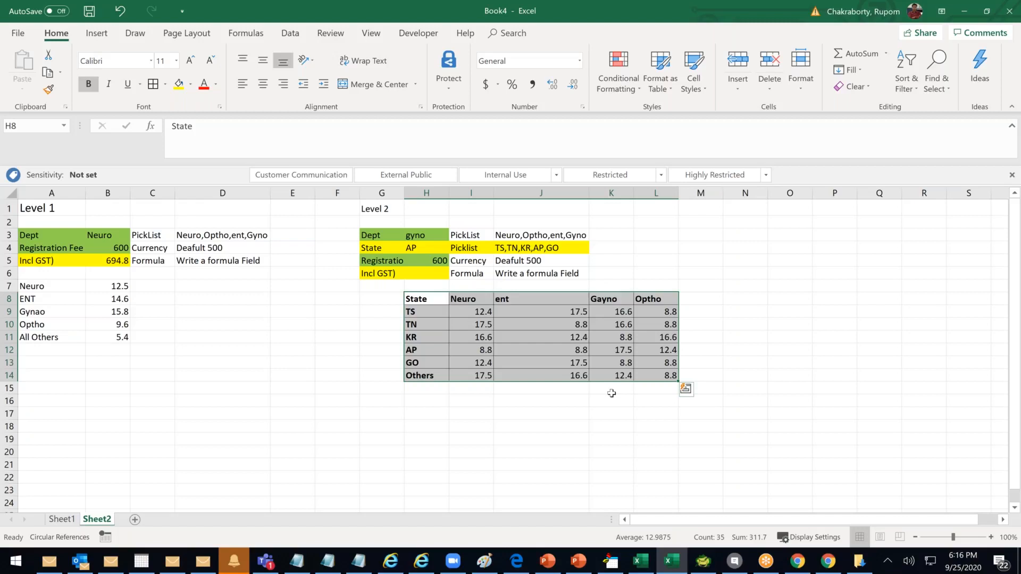
{"action": "left_click", "coordinate": [52, 211]}
{"action": "left_click", "coordinate": [51, 89]}
{"action": "left_click", "coordinate": [373, 209]}
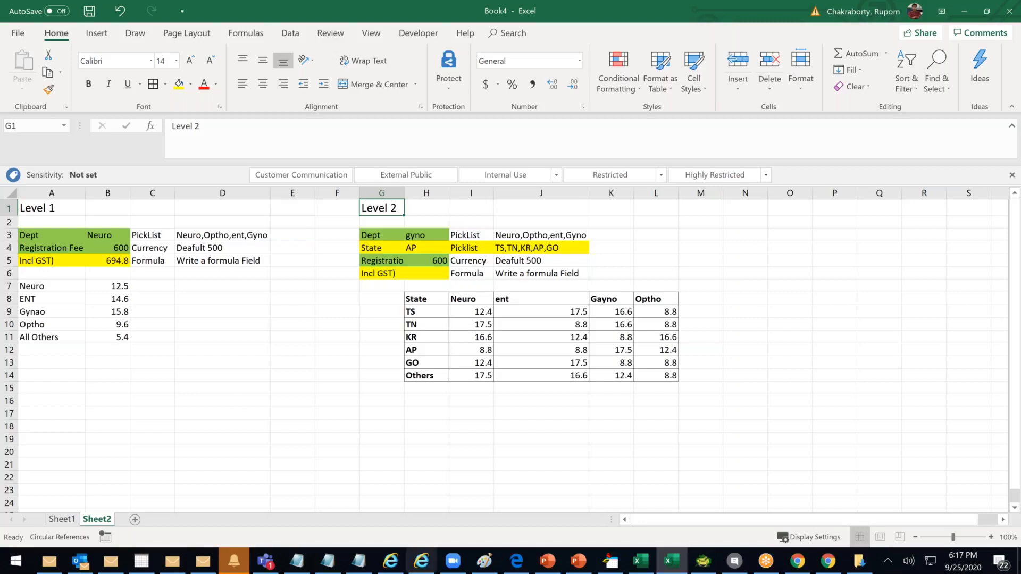
Zoom the sheet in with the status-bar zoom slider to enlarge the Level 1 and Level 2 tables
{"action": "left_click", "coordinate": [196, 291]}
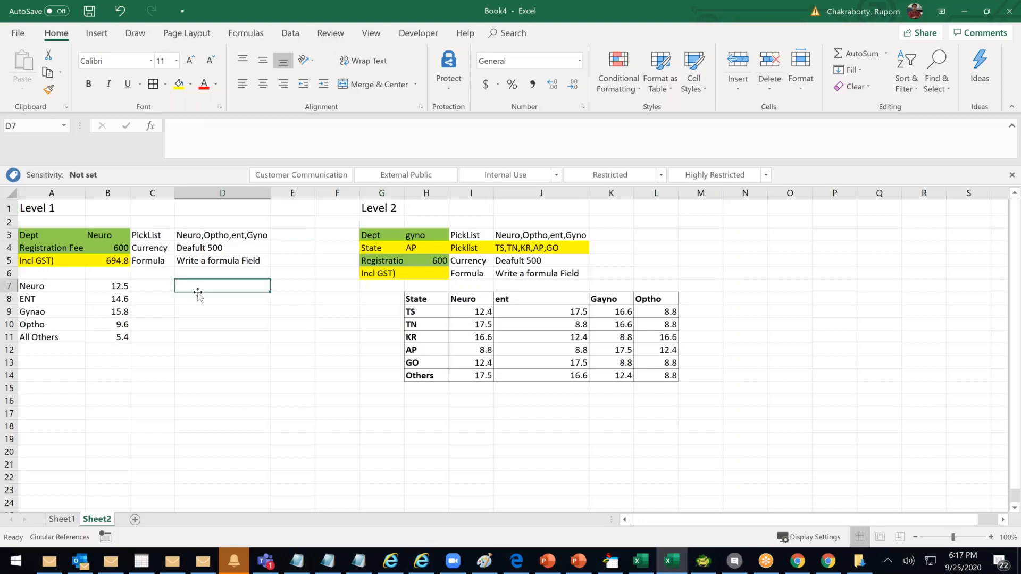
{"action": "left_click", "coordinate": [355, 387]}
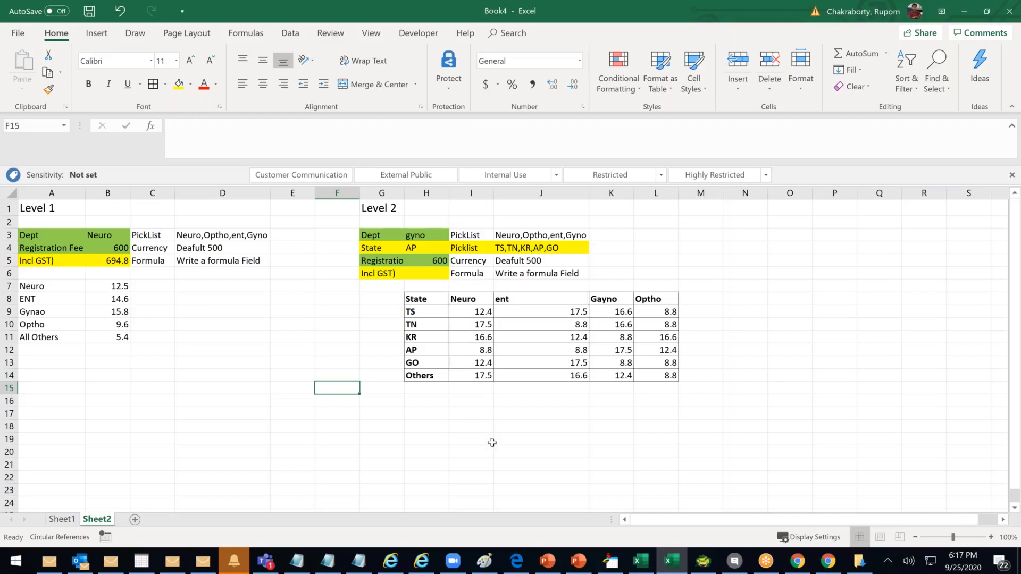
{"action": "left_click_drag", "start_coordinate": [954, 539], "coordinate": [960, 539]}
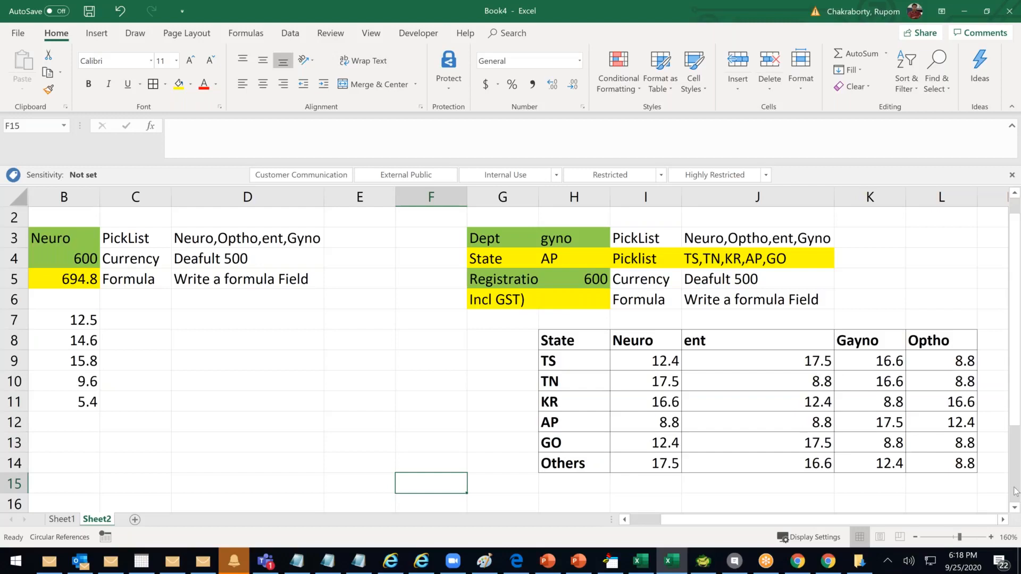
{"action": "left_click", "coordinate": [827, 562]}
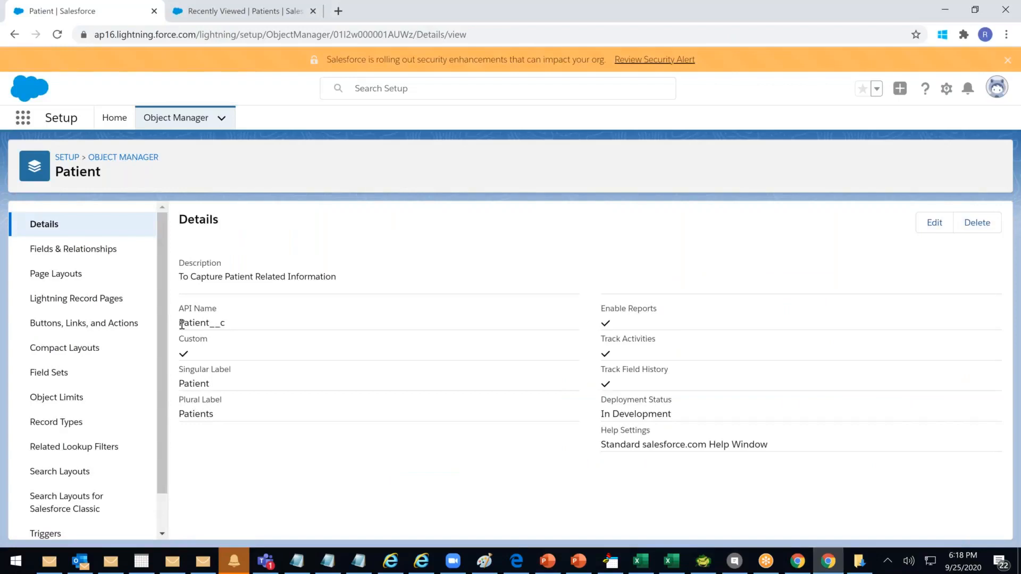
Go to the Recently Viewed Patients list and reload it
{"action": "scroll", "coordinate": [164, 331], "scroll_direction": "down", "scroll_amount": 1}
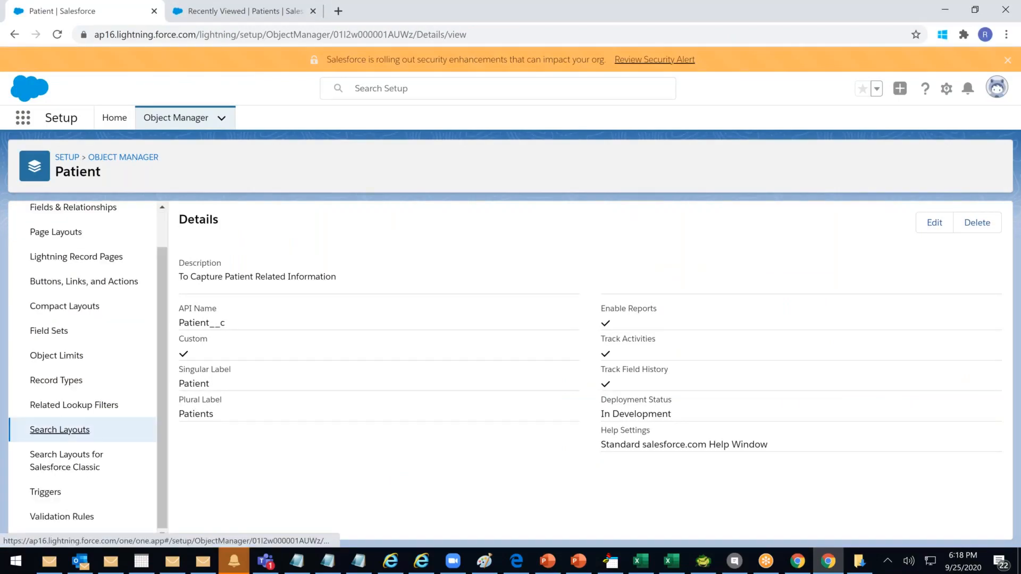
{"action": "left_click", "coordinate": [60, 429]}
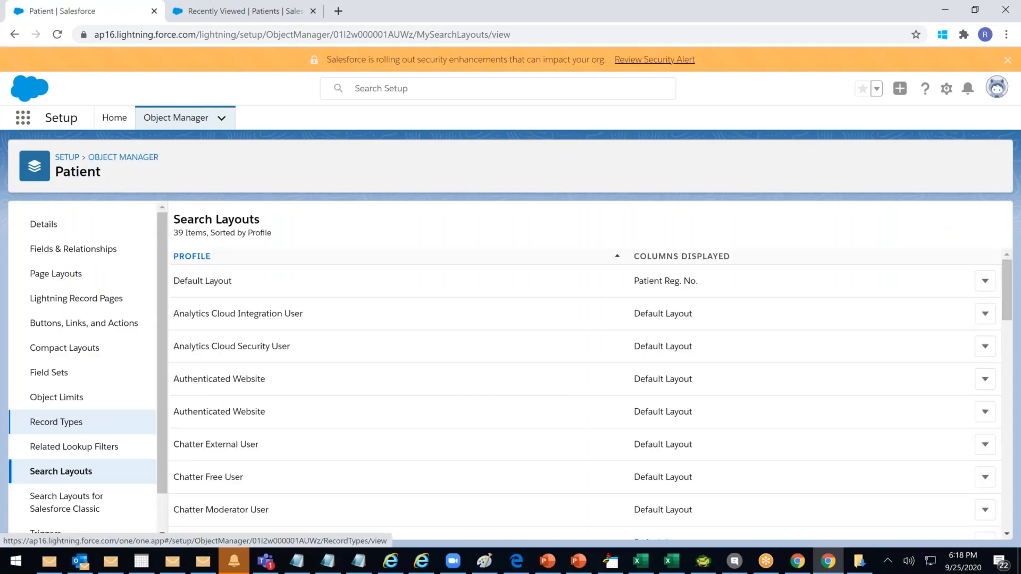
{"action": "left_click", "coordinate": [242, 11]}
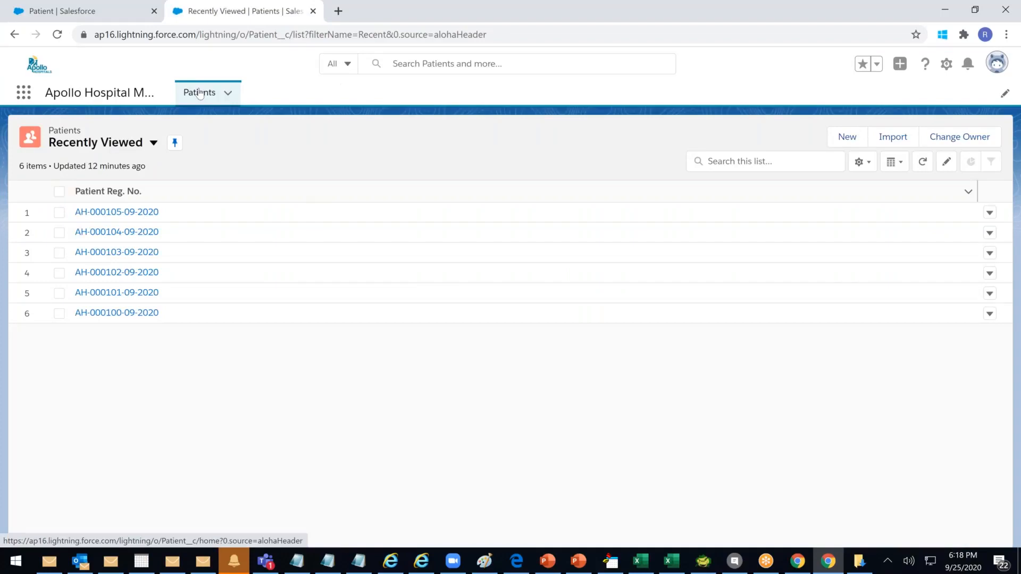
{"action": "left_click", "coordinate": [199, 94]}
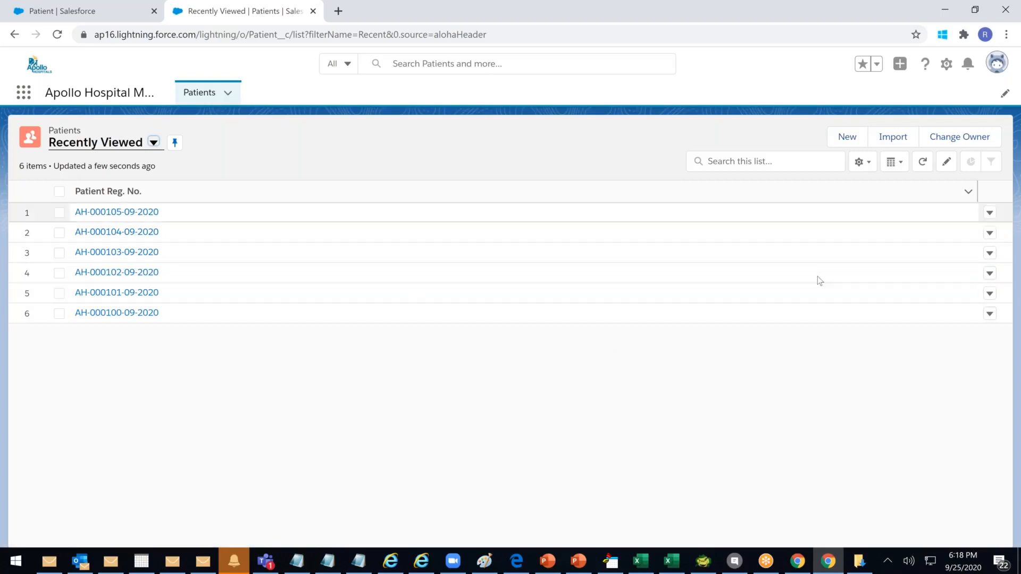
Search all records for 'anand', filter the results to Patients, then return to Recently Viewed
{"action": "left_click", "coordinate": [412, 61]}
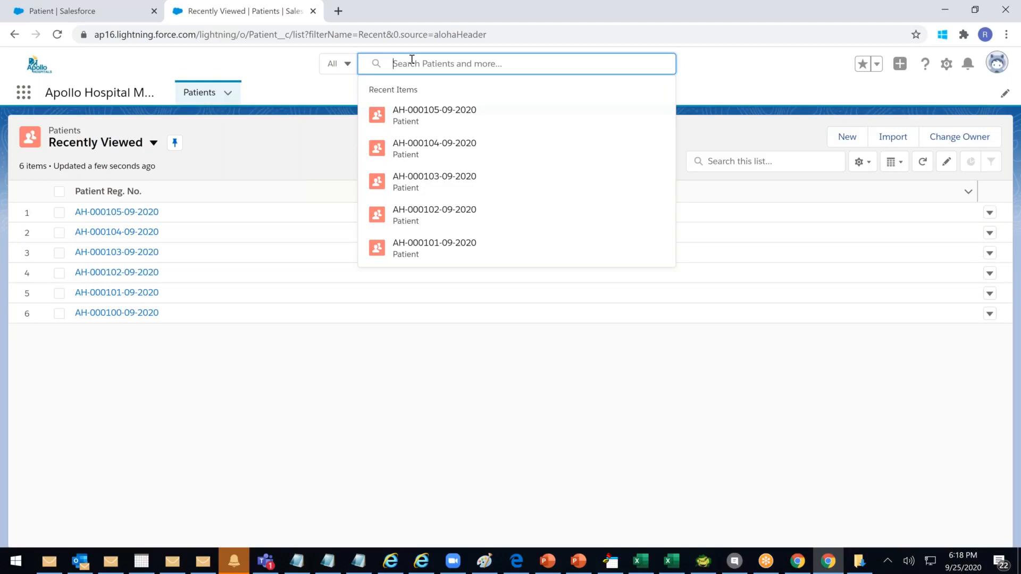
{"action": "type", "text": "anand"}
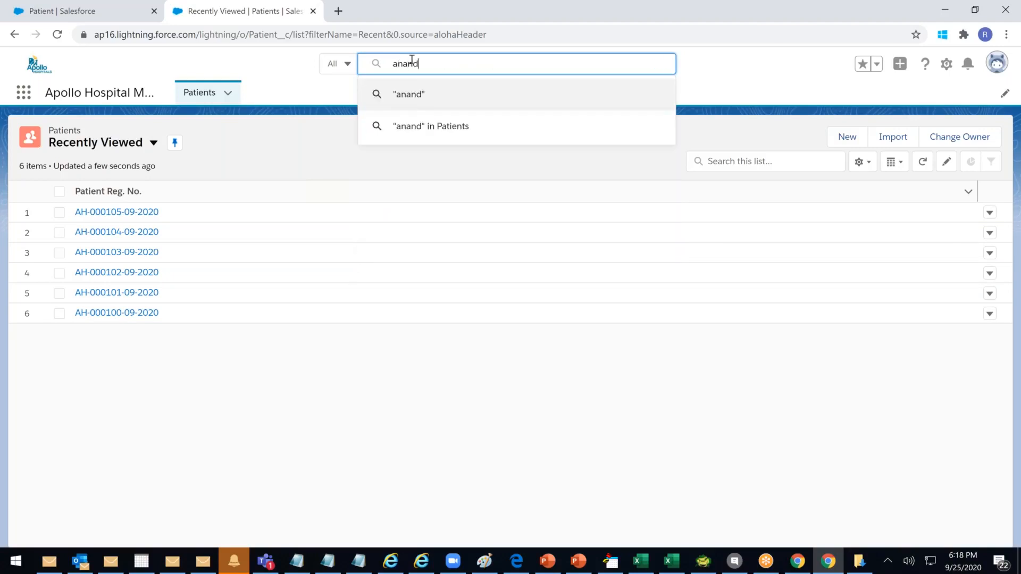
{"action": "key", "text": "Return"}
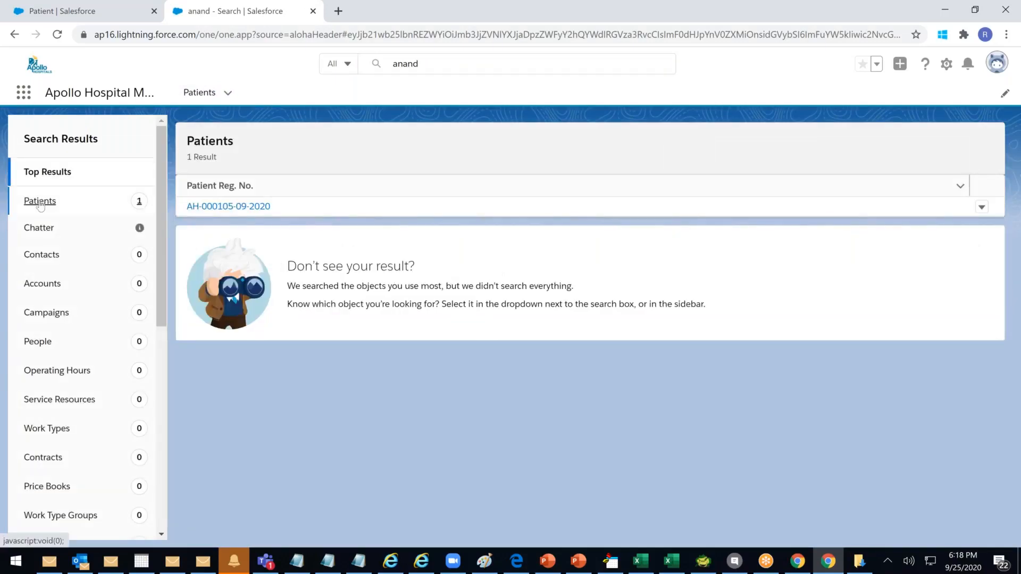
{"action": "left_click", "coordinate": [40, 203]}
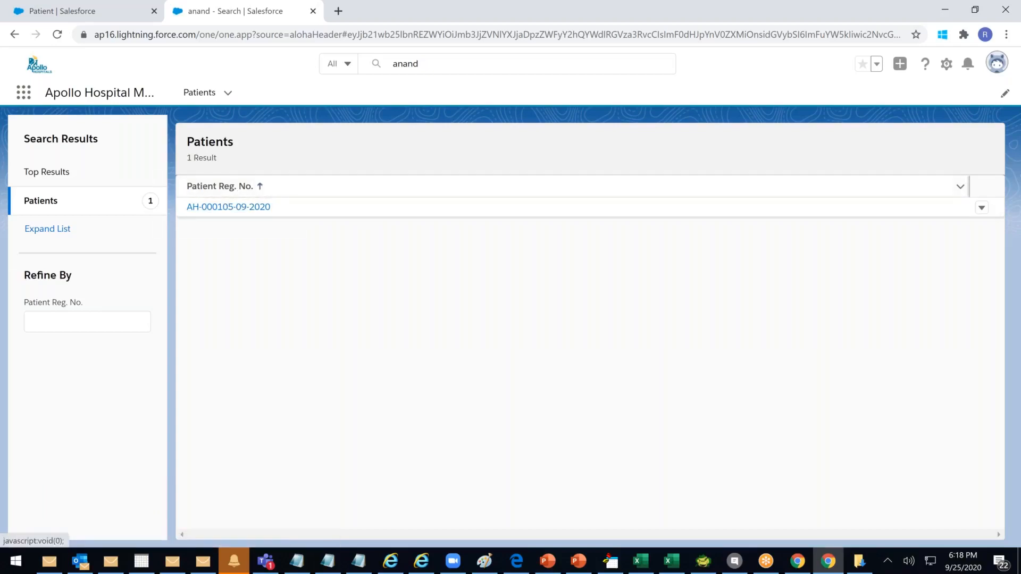
{"action": "left_click", "coordinate": [436, 67]}
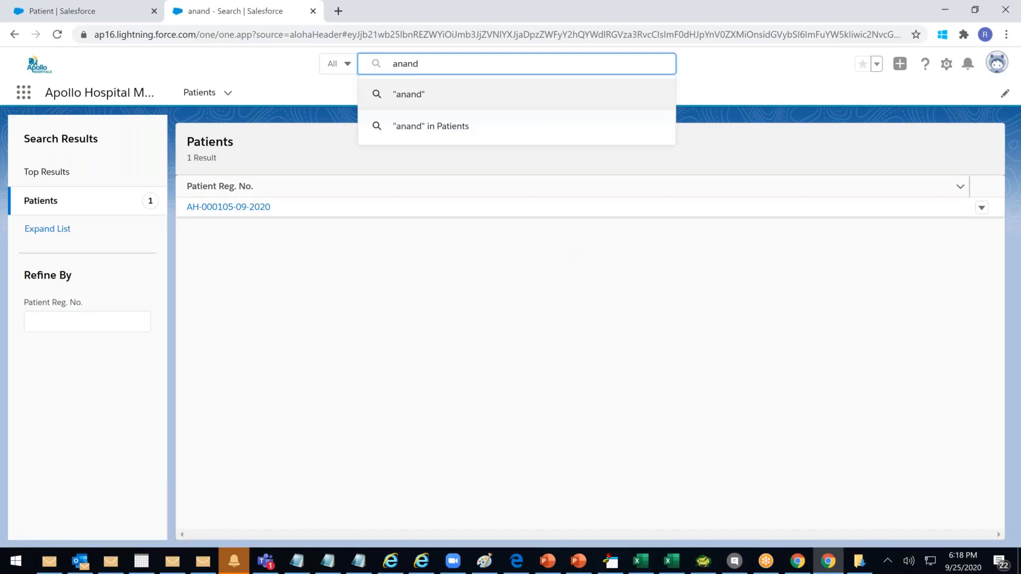
{"action": "left_click", "coordinate": [200, 92]}
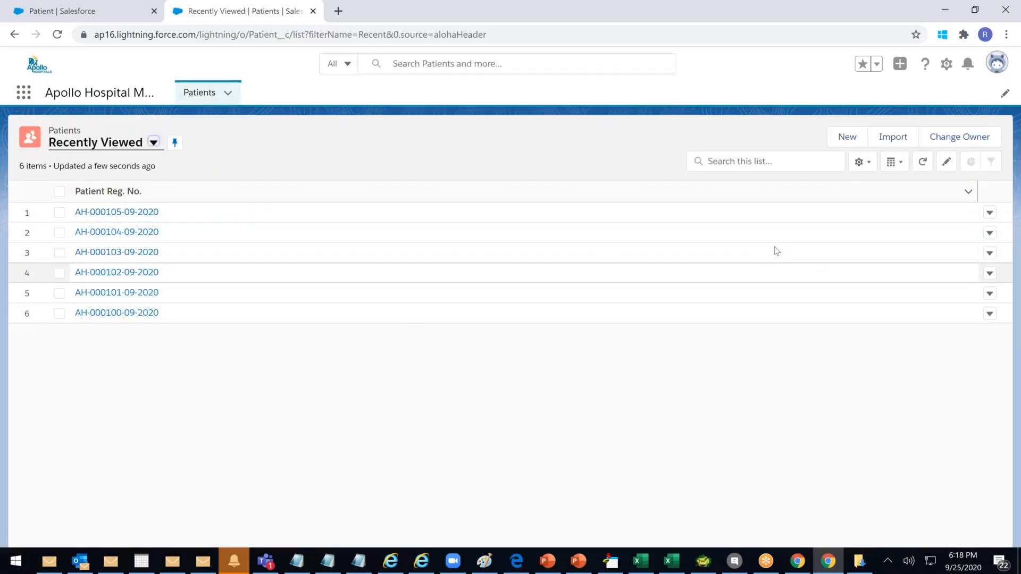
Edit the Patient Default Layout's search result fields from Search Layouts
{"action": "left_click", "coordinate": [59, 11]}
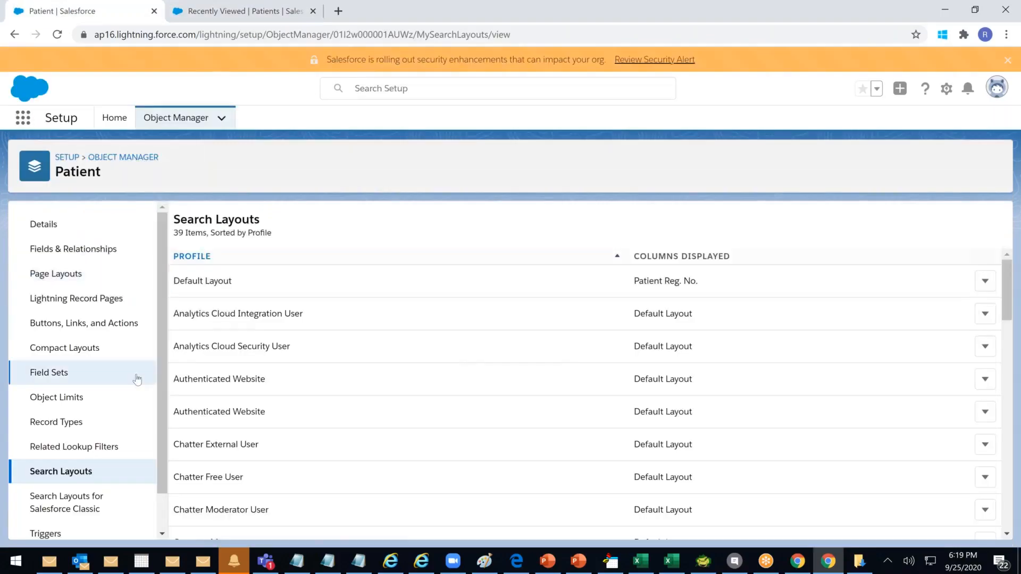
{"action": "scroll", "coordinate": [80, 415], "scroll_direction": "down", "scroll_amount": 1}
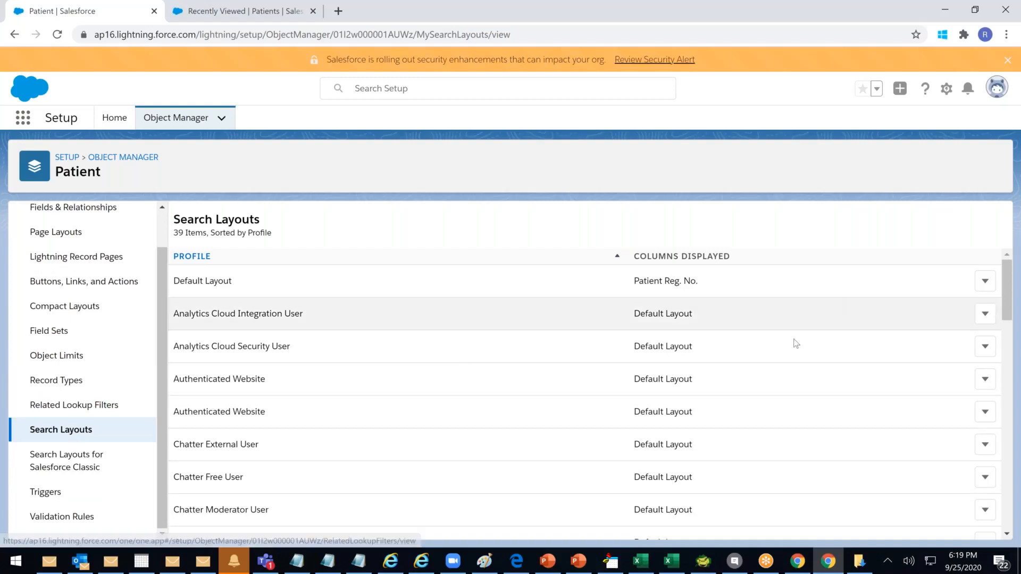
{"action": "scroll", "coordinate": [782, 369], "scroll_direction": "down", "scroll_amount": 5}
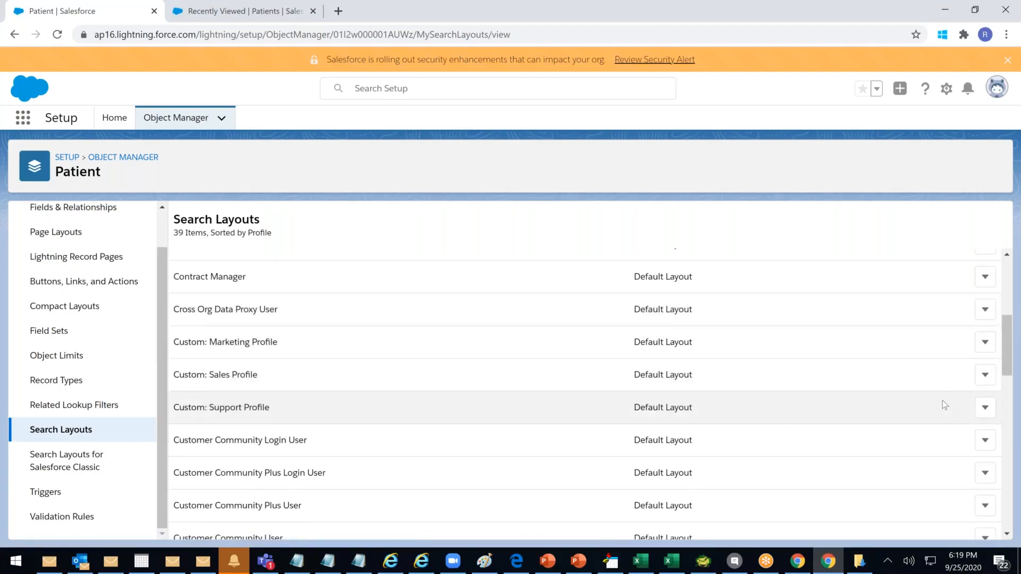
{"action": "scroll", "coordinate": [942, 404], "scroll_direction": "down", "scroll_amount": 3}
{"action": "scroll", "coordinate": [939, 406], "scroll_direction": "up", "scroll_amount": 8}
{"action": "left_click_drag", "start_coordinate": [186, 281], "coordinate": [962, 270]}
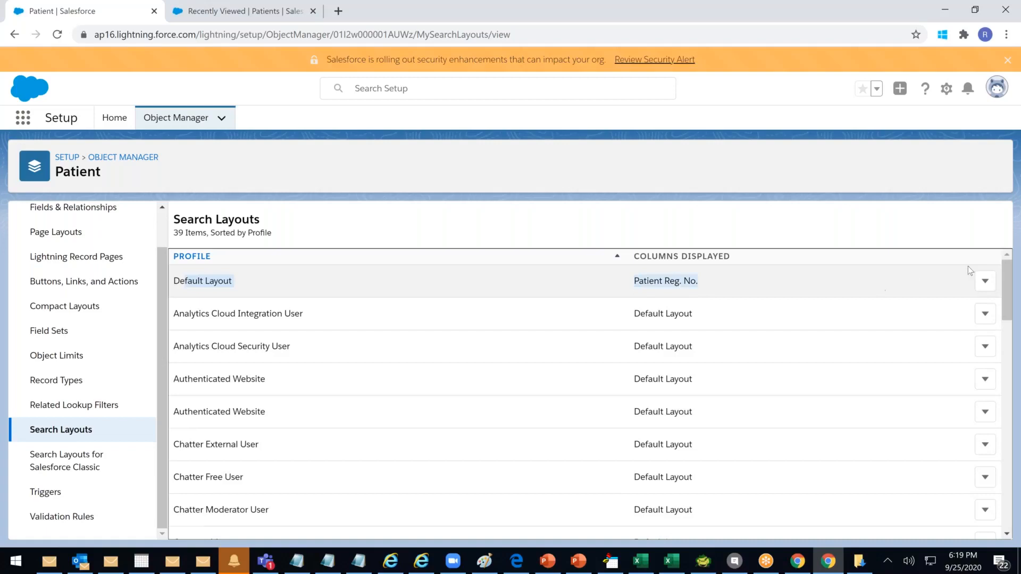
{"action": "left_click", "coordinate": [985, 281]}
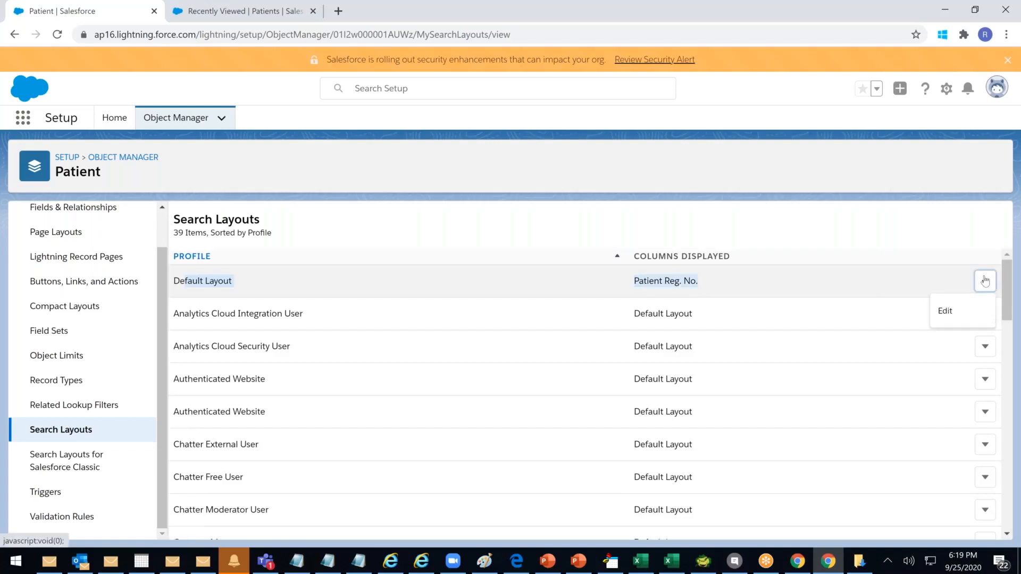
{"action": "left_click", "coordinate": [944, 314]}
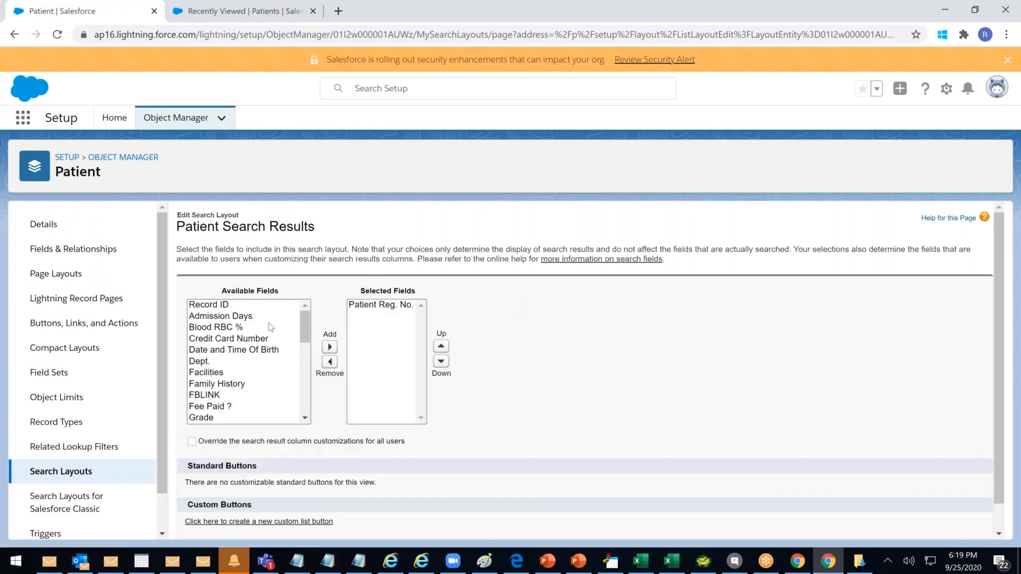
Add Patient First Name, Patient Last Name and Mobile to the selected search fields
{"action": "left_click_drag", "start_coordinate": [306, 321], "coordinate": [285, 352]}
{"action": "left_click", "coordinate": [284, 357]}
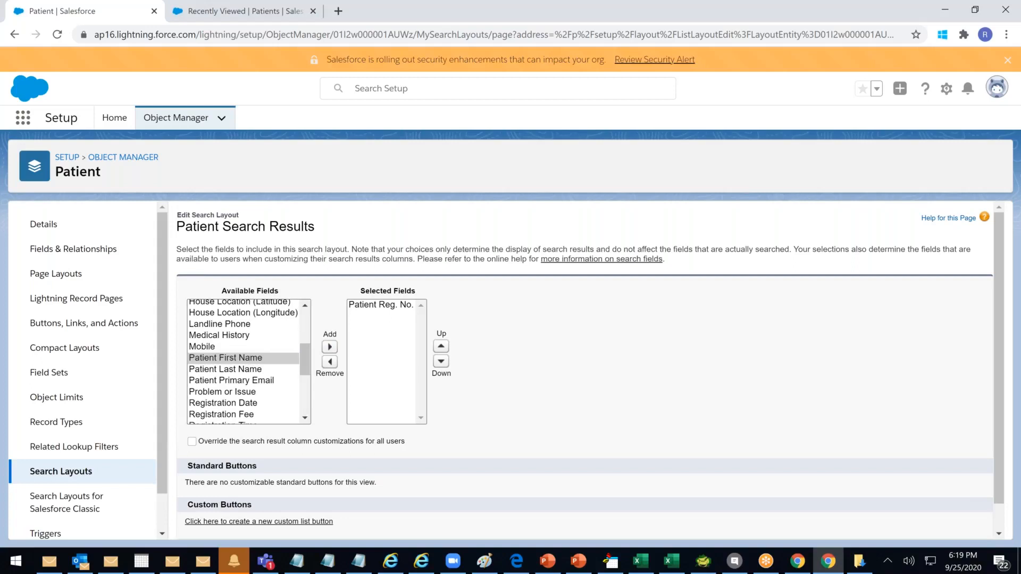
{"action": "left_click", "coordinate": [329, 346]}
{"action": "left_click", "coordinate": [250, 358]}
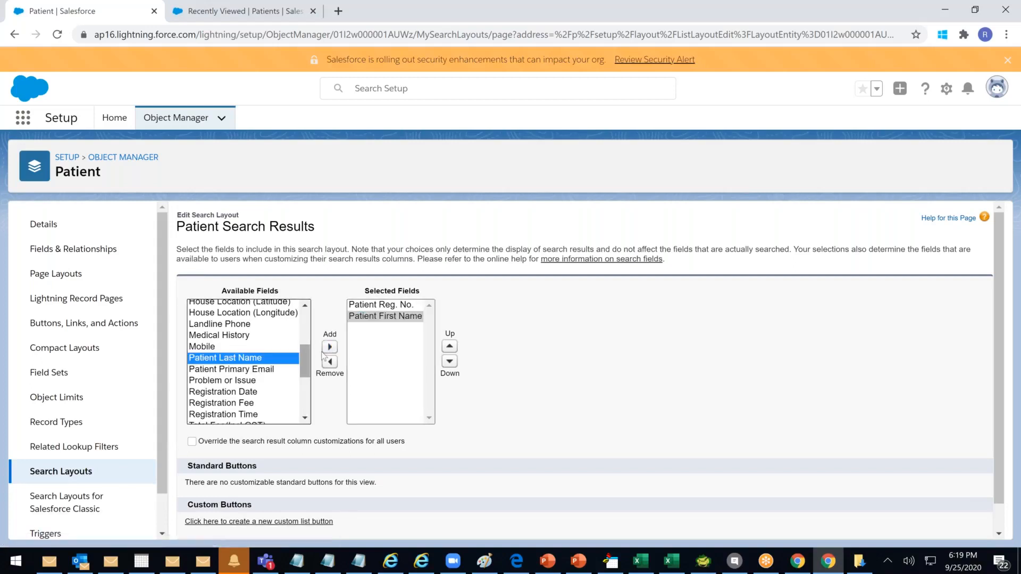
{"action": "left_click", "coordinate": [330, 346]}
{"action": "left_click", "coordinate": [203, 349]}
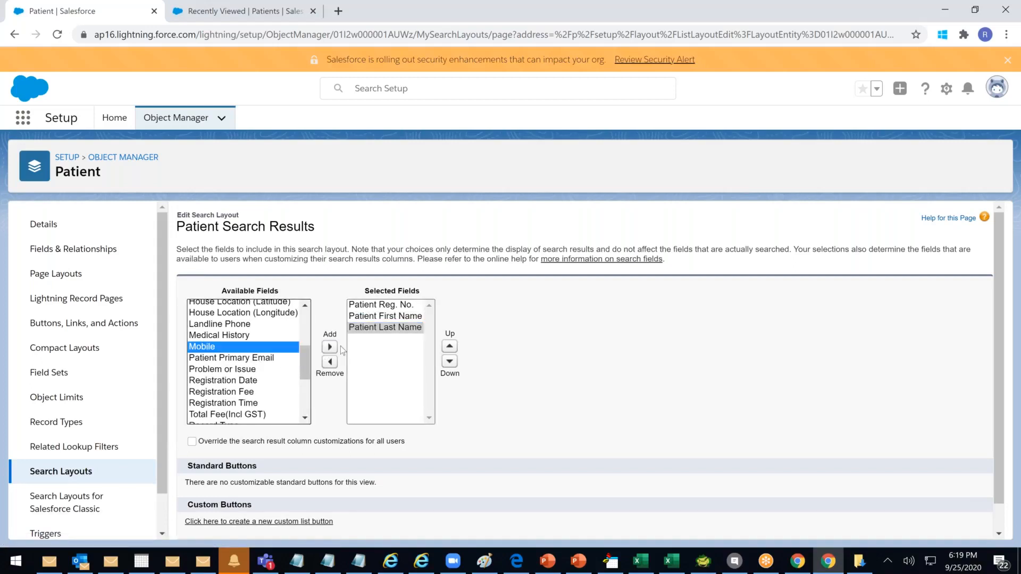
{"action": "left_click", "coordinate": [329, 347]}
Add Registration Fee and Dept. to the selected fields and save the layout
{"action": "left_click_drag", "start_coordinate": [304, 363], "coordinate": [309, 387]}
{"action": "left_click", "coordinate": [239, 338]}
{"action": "left_click", "coordinate": [330, 347]}
{"action": "scroll", "coordinate": [307, 363], "scroll_direction": "up", "scroll_amount": 5}
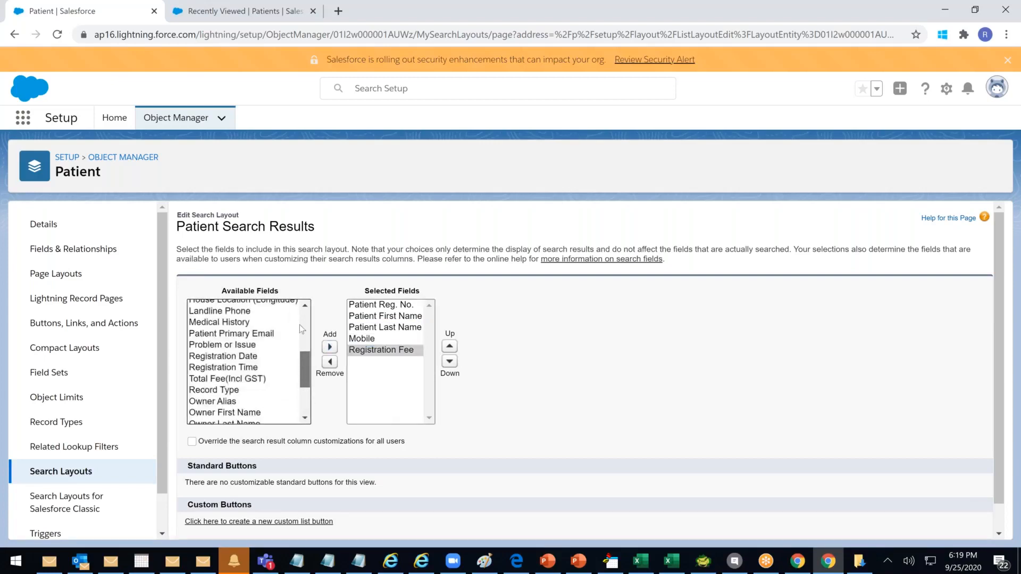
{"action": "left_click", "coordinate": [199, 362]}
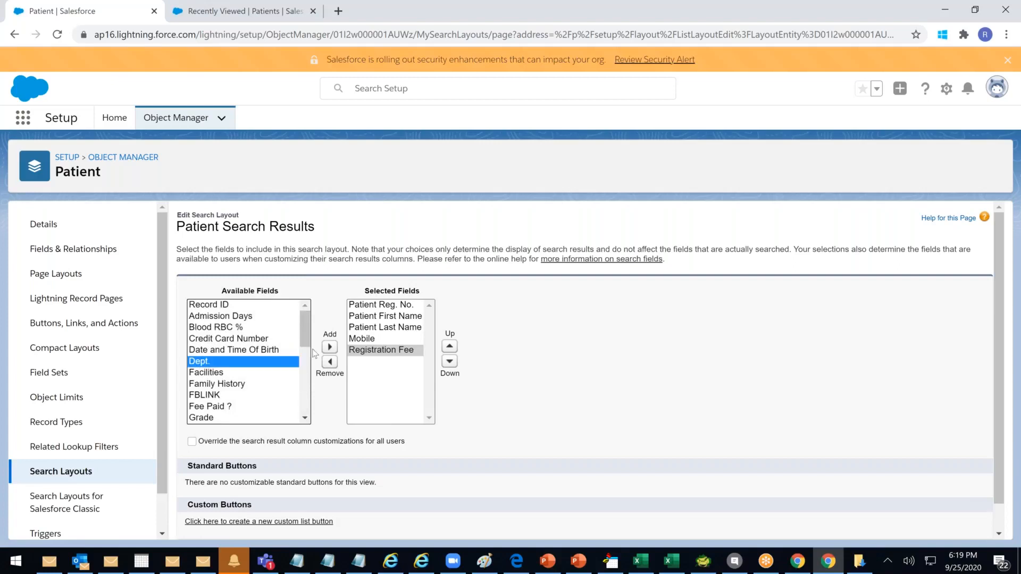
{"action": "left_click", "coordinate": [330, 347]}
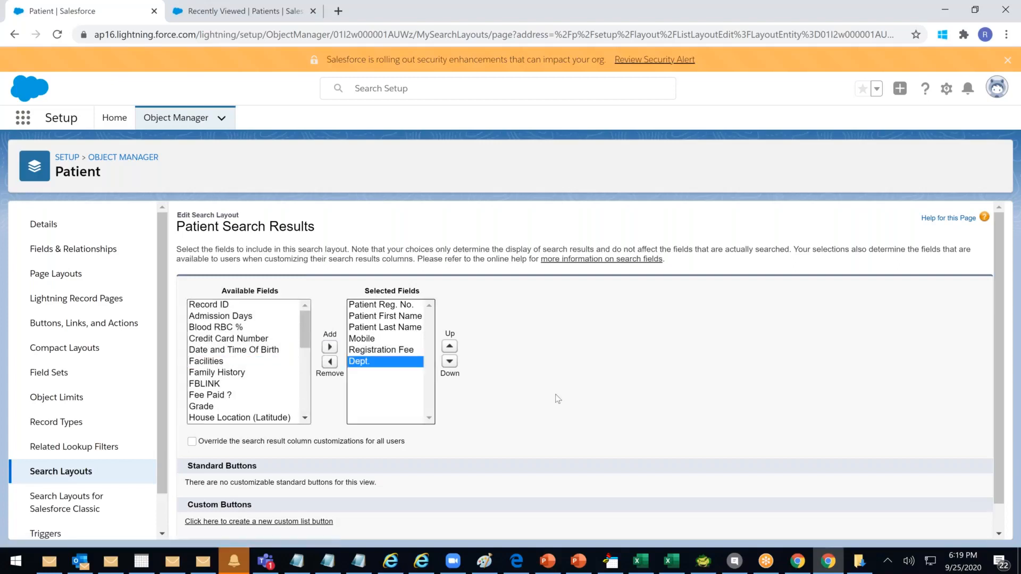
{"action": "scroll", "coordinate": [554, 400], "scroll_direction": "down", "scroll_amount": 2}
{"action": "left_click", "coordinate": [435, 521]}
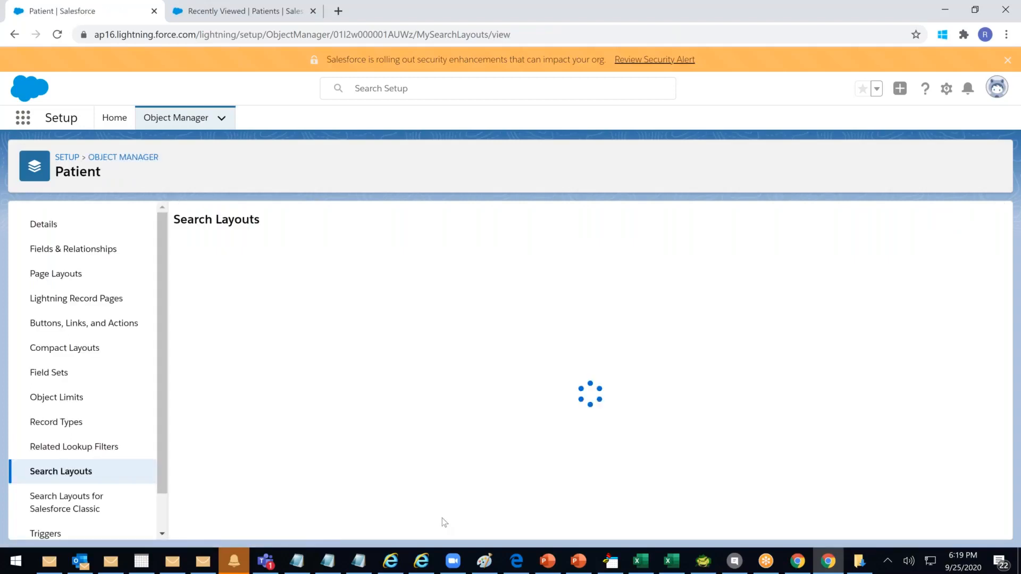
Reload the Recently Viewed Patients list to show First Name, Last Name, Mobile, Registration Fee and Dept. columns
{"action": "left_click", "coordinate": [249, 35]}
{"action": "left_click", "coordinate": [252, 13]}
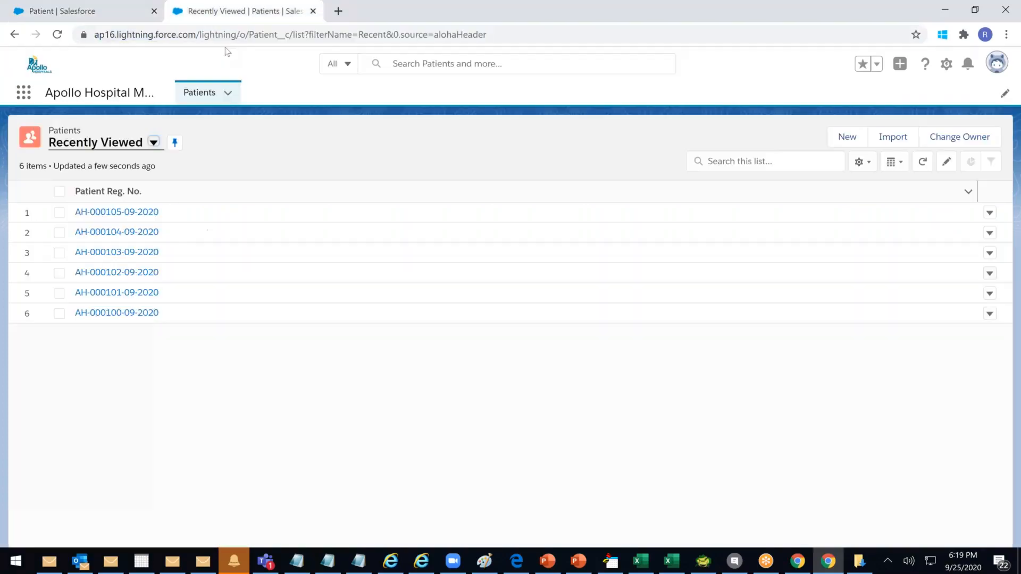
{"action": "left_click", "coordinate": [252, 42]}
{"action": "key", "text": "Return"}
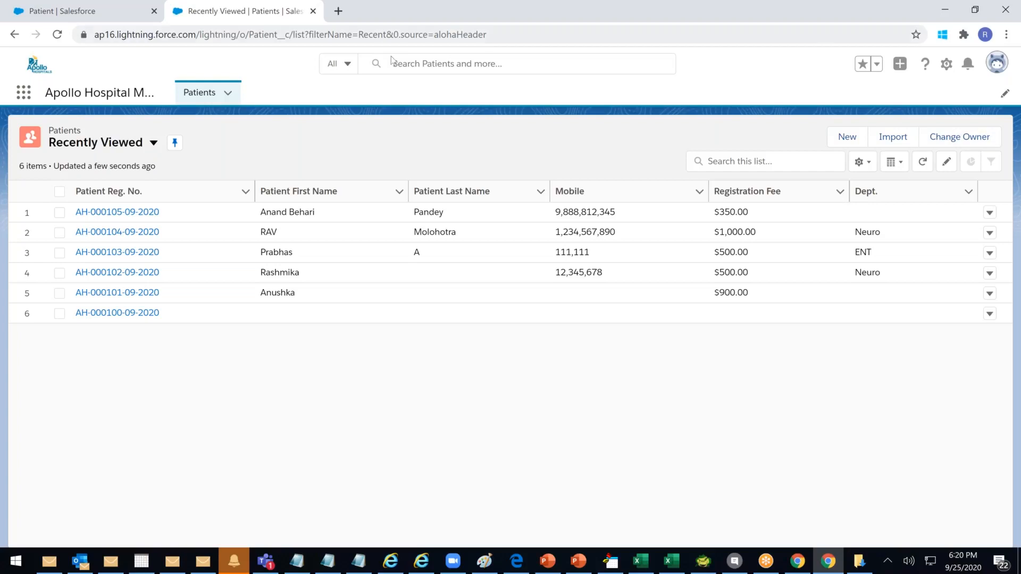
Search all records for 'anand' to check the new patient result columns
{"action": "left_click", "coordinate": [407, 57]}
{"action": "type", "text": "anand"}
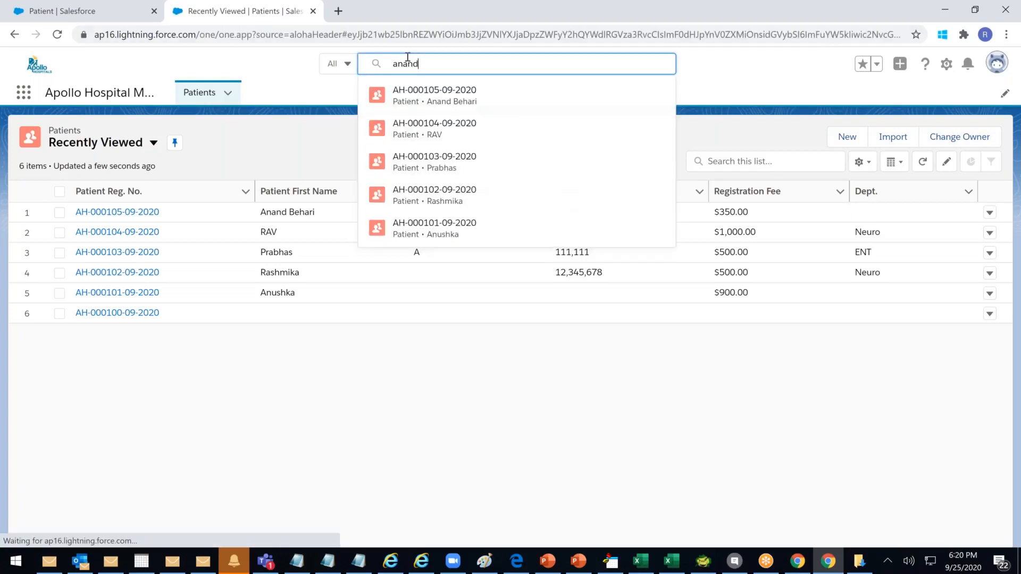
{"action": "key", "text": "Return"}
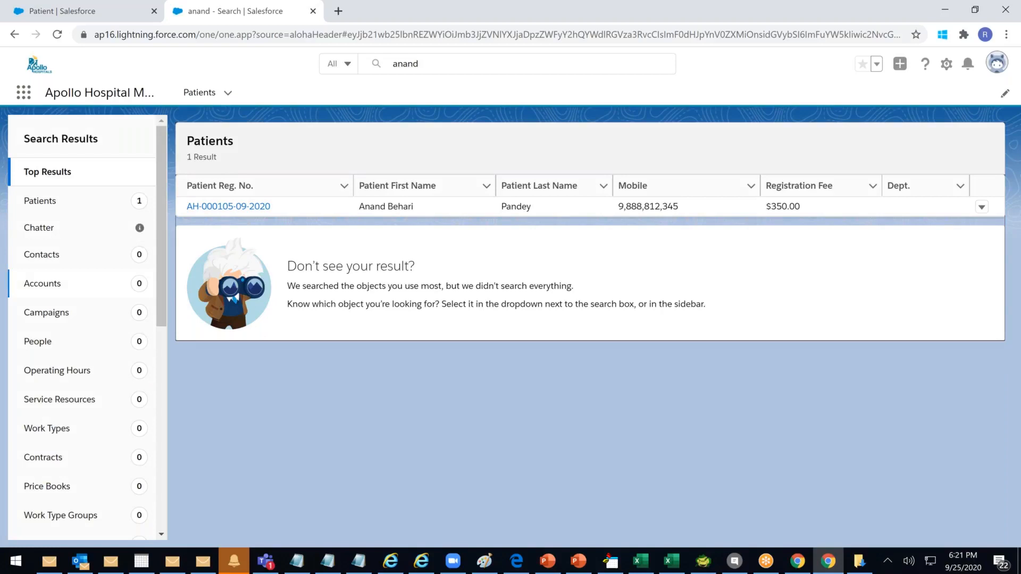
{"action": "left_click", "coordinate": [41, 11]}
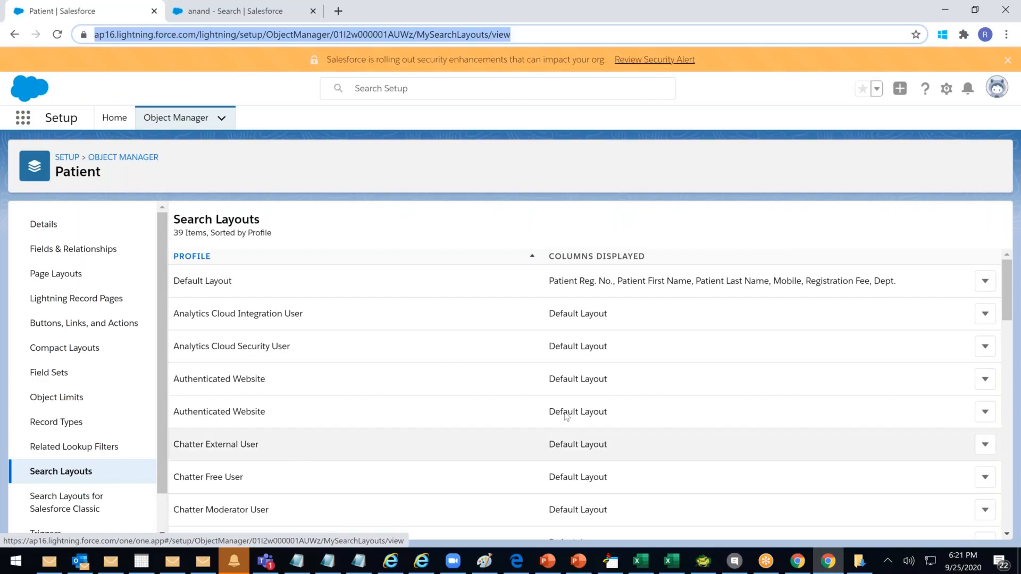
Open the Analytics Cloud Integration User search layout editor, then return to the layouts list
{"action": "left_click", "coordinate": [985, 314]}
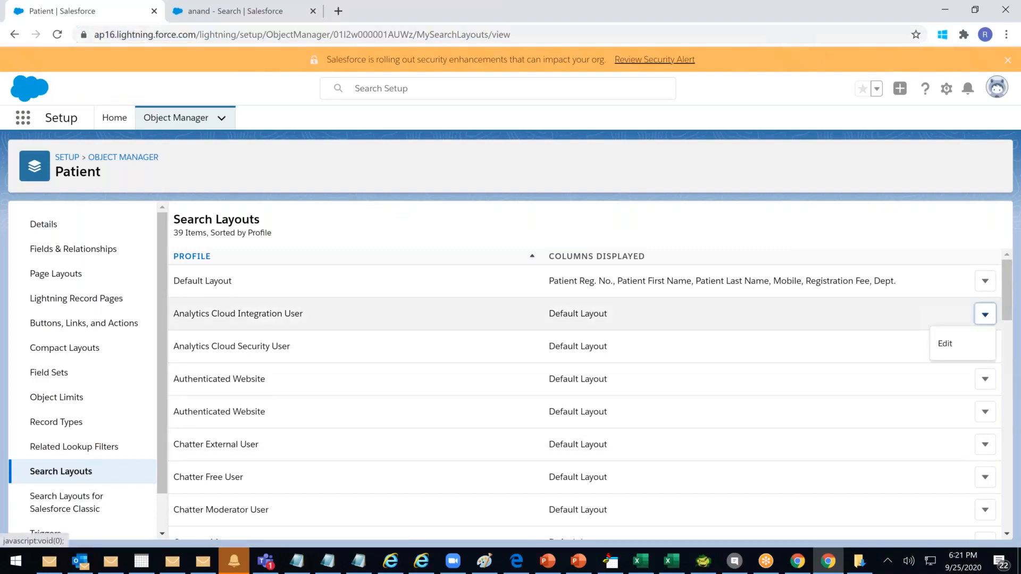
{"action": "left_click", "coordinate": [945, 343]}
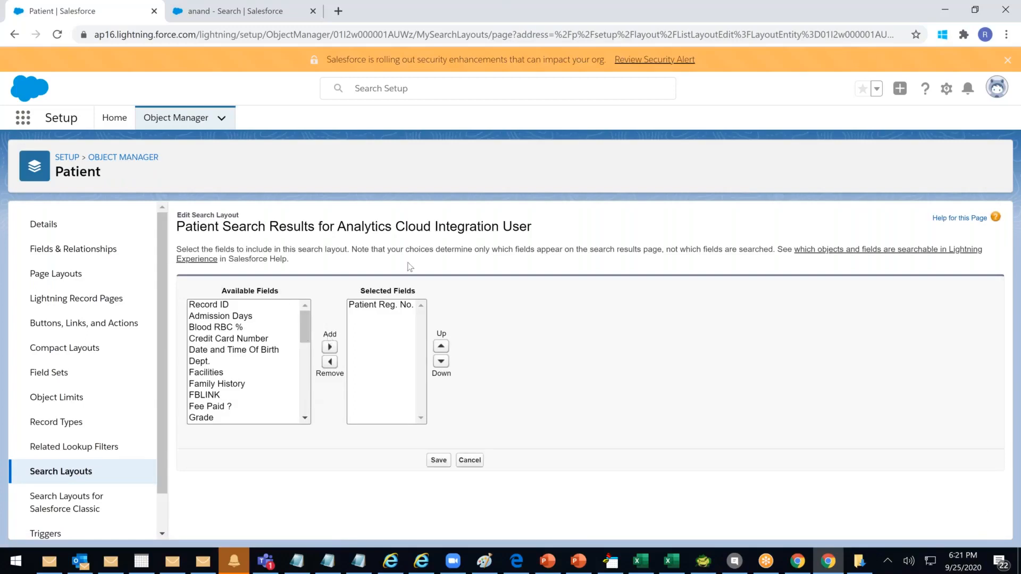
{"action": "left_click", "coordinate": [61, 472]}
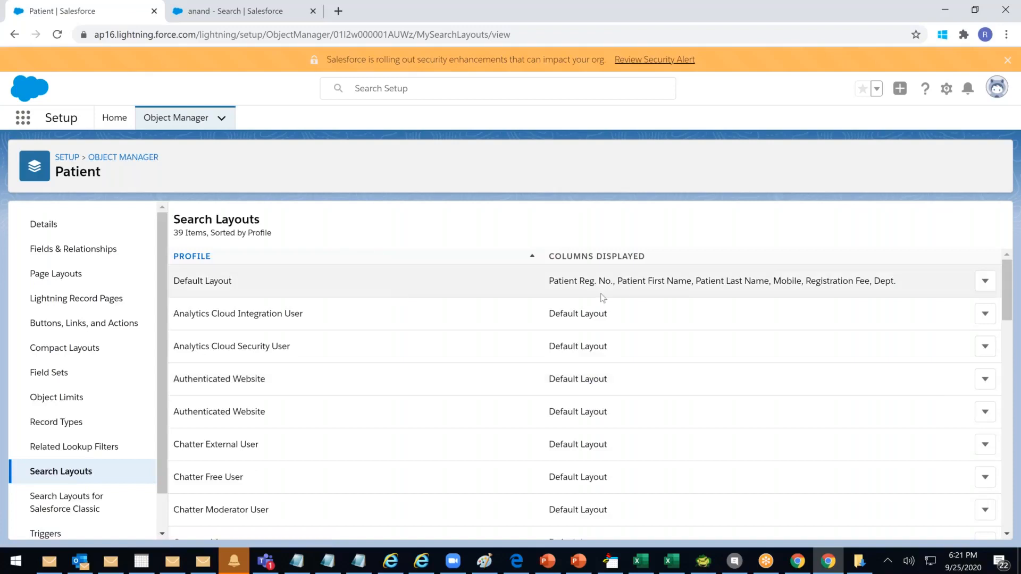
Edit the System Administrator profile's Patient search results layout
{"action": "scroll", "coordinate": [713, 347], "scroll_direction": "down", "scroll_amount": 12}
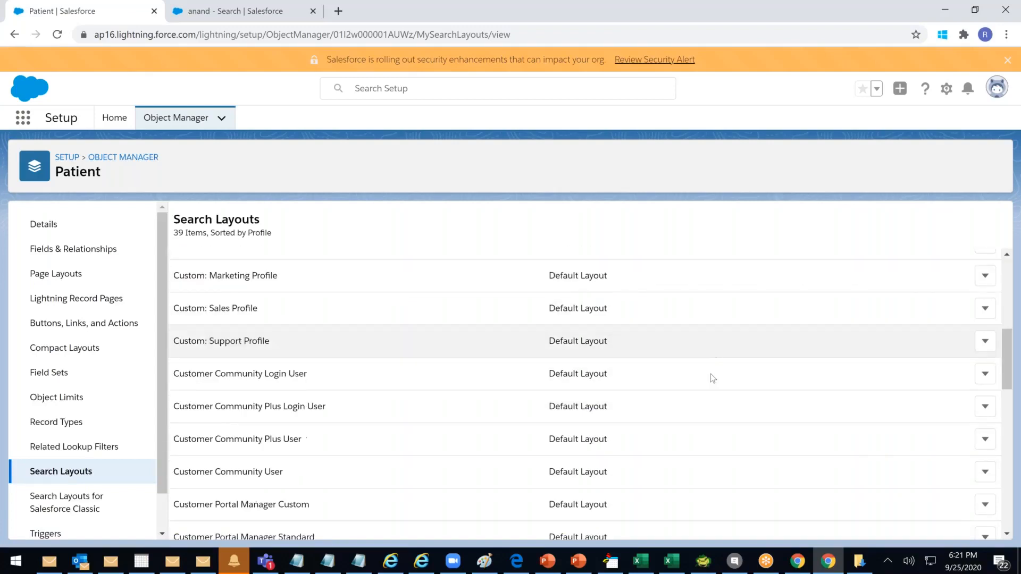
{"action": "scroll", "coordinate": [707, 387], "scroll_direction": "down", "scroll_amount": 5}
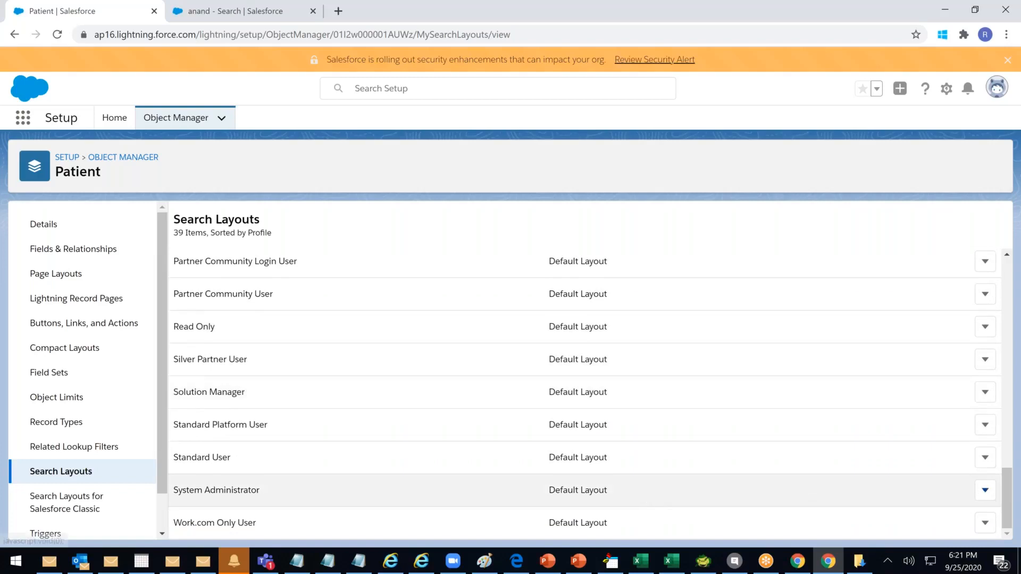
{"action": "left_click_drag", "start_coordinate": [548, 490], "coordinate": [616, 493]}
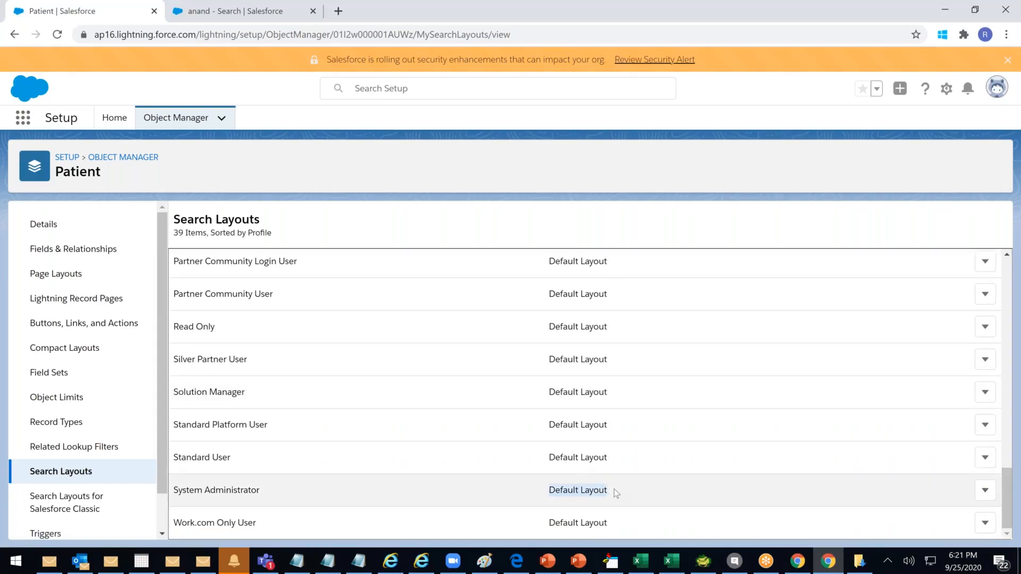
{"action": "left_click", "coordinate": [985, 491]}
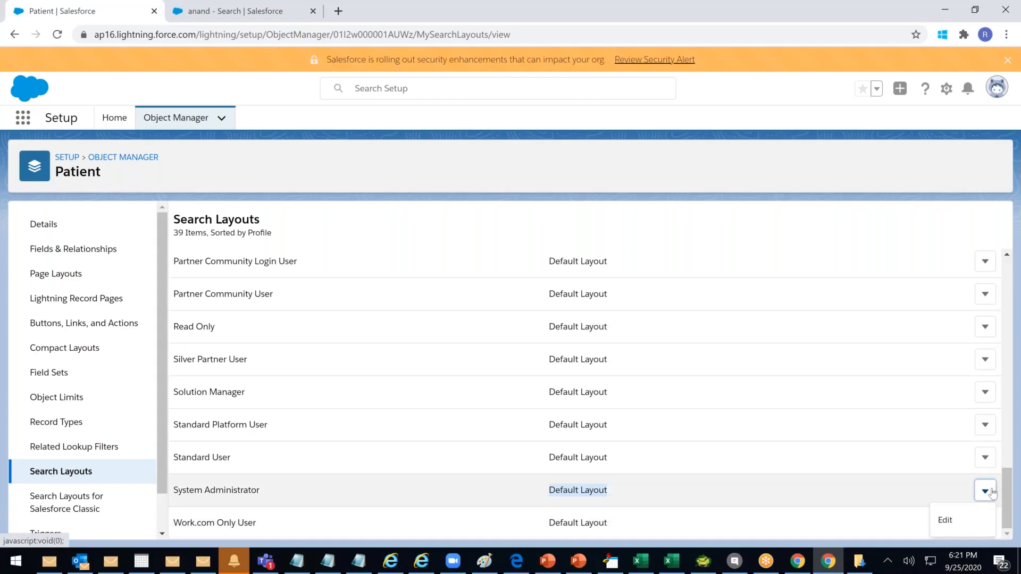
{"action": "left_click", "coordinate": [944, 520]}
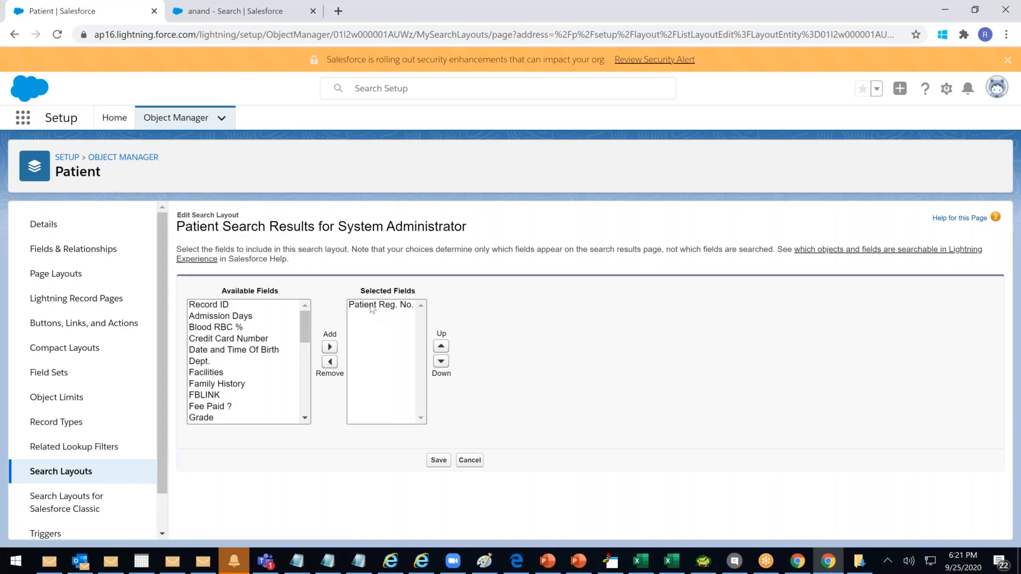
Add Dept. and Patient Last Name after Patient Reg. No. in the System Administrator layout and save
{"action": "left_click", "coordinate": [200, 362]}
{"action": "left_click", "coordinate": [330, 347]}
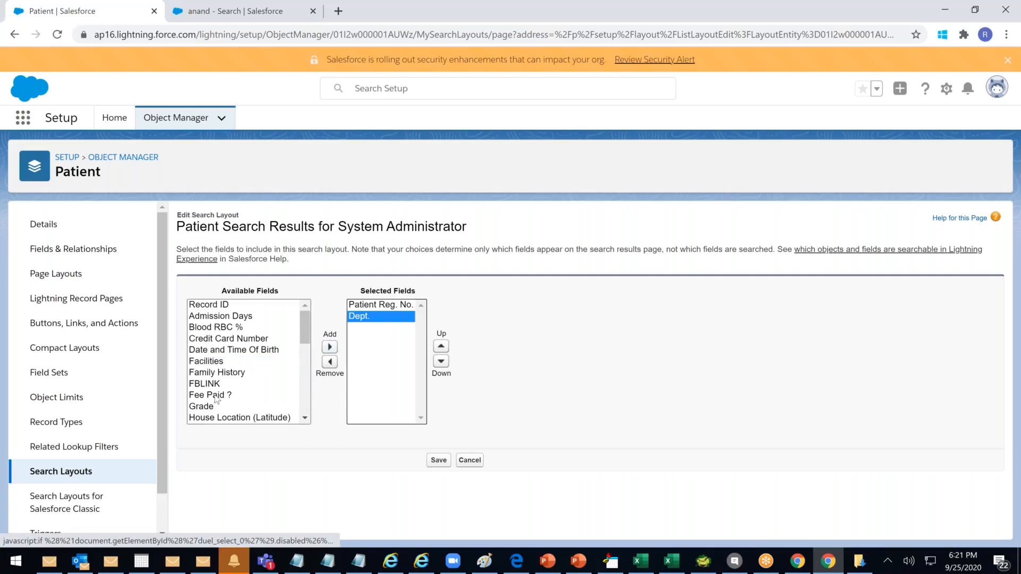
{"action": "scroll", "coordinate": [246, 398], "scroll_direction": "down", "scroll_amount": 2}
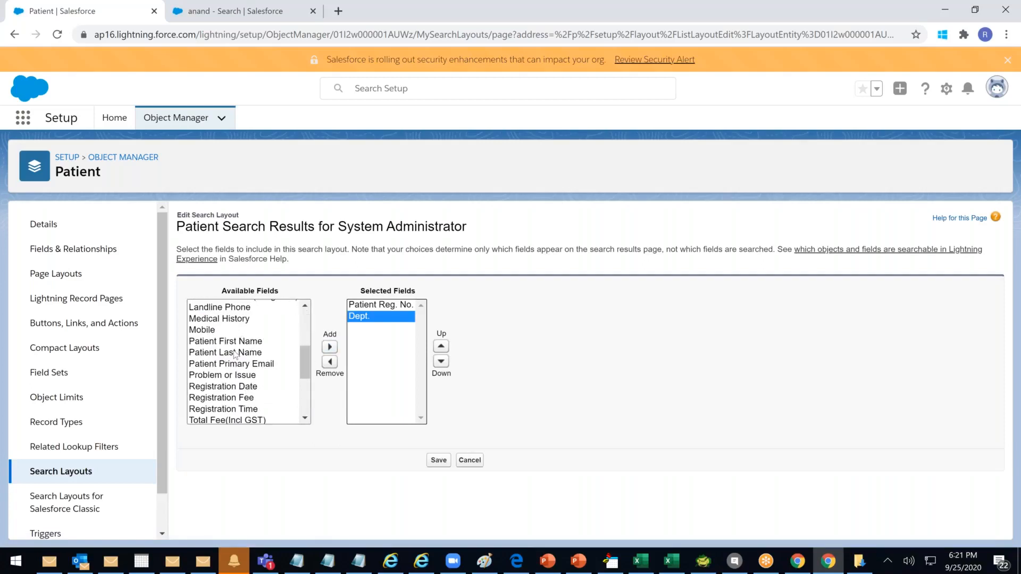
{"action": "left_click", "coordinate": [236, 352]}
{"action": "left_click", "coordinate": [329, 348]}
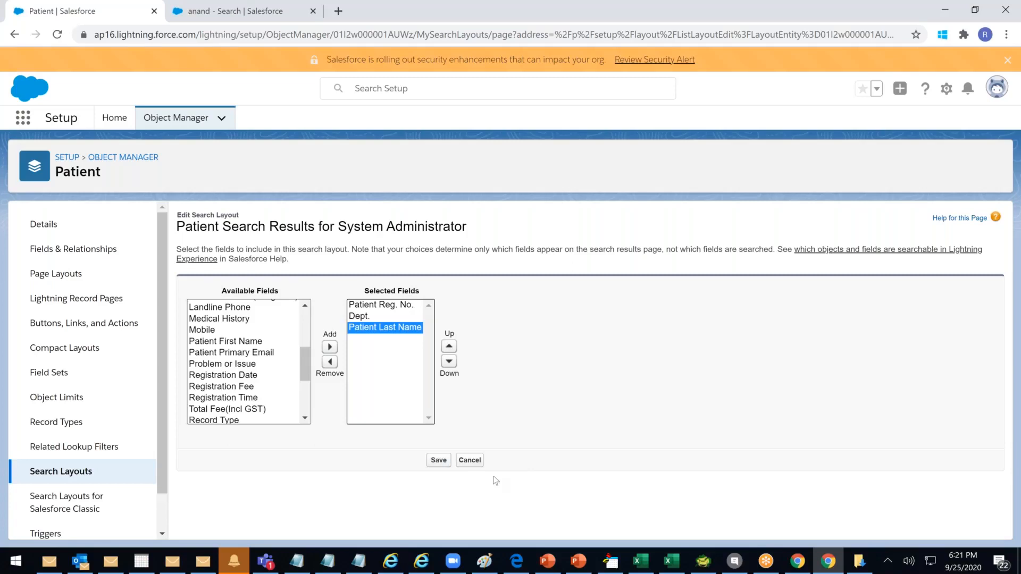
{"action": "left_click", "coordinate": [437, 461]}
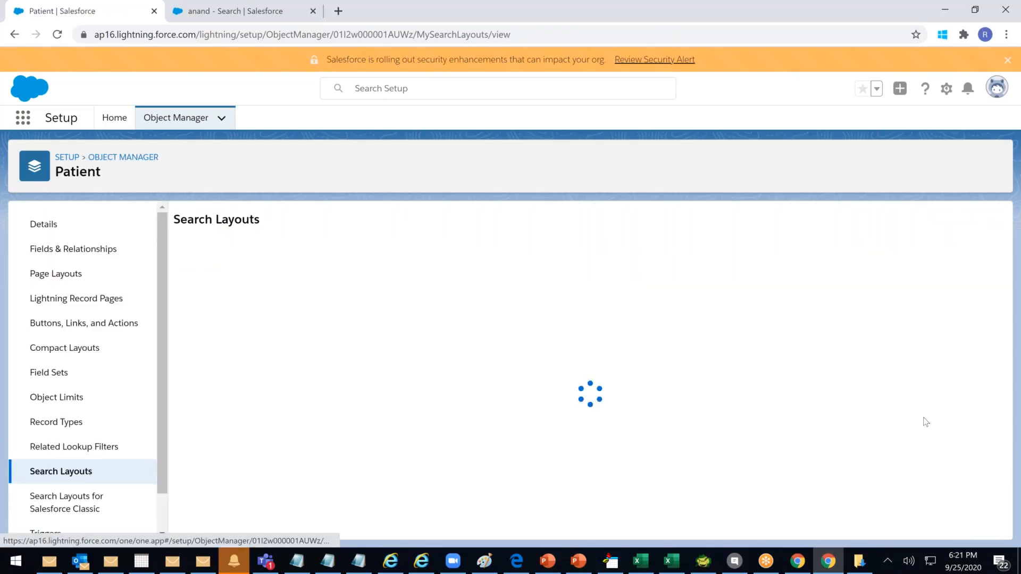
{"action": "scroll", "coordinate": [996, 449], "scroll_direction": "down", "scroll_amount": 1}
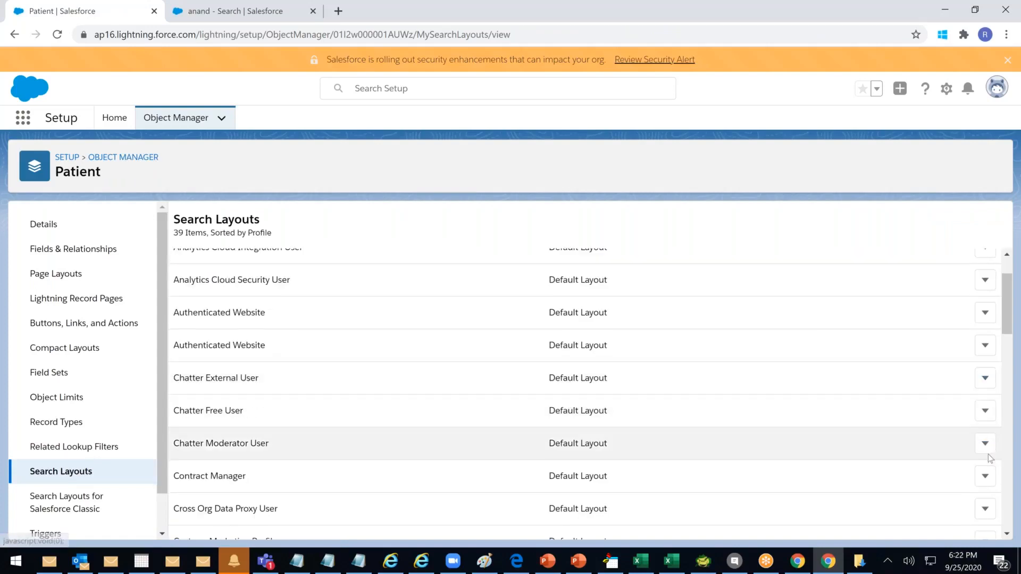
Open the Classic search layouts, then return to the patient search results with name, Mobile, Fee and Dept. columns
{"action": "scroll", "coordinate": [644, 446], "scroll_direction": "down", "scroll_amount": 8}
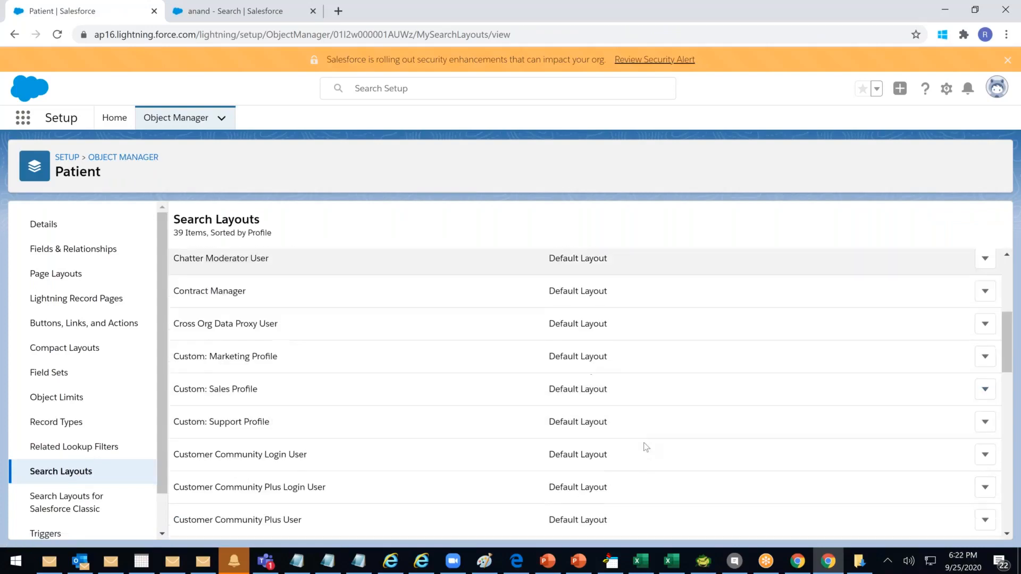
{"action": "scroll", "coordinate": [645, 447], "scroll_direction": "down", "scroll_amount": 7}
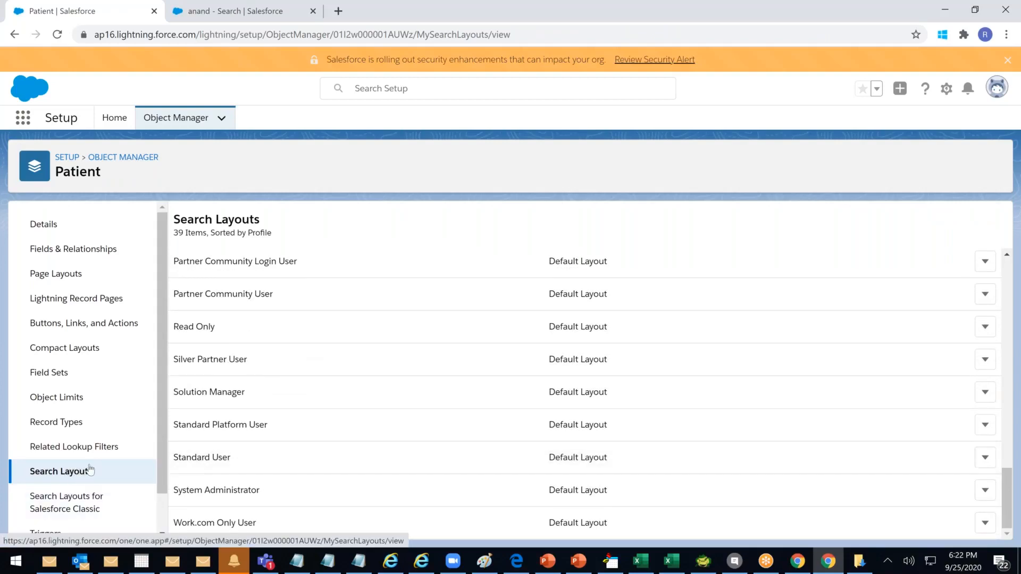
{"action": "left_click", "coordinate": [101, 510]}
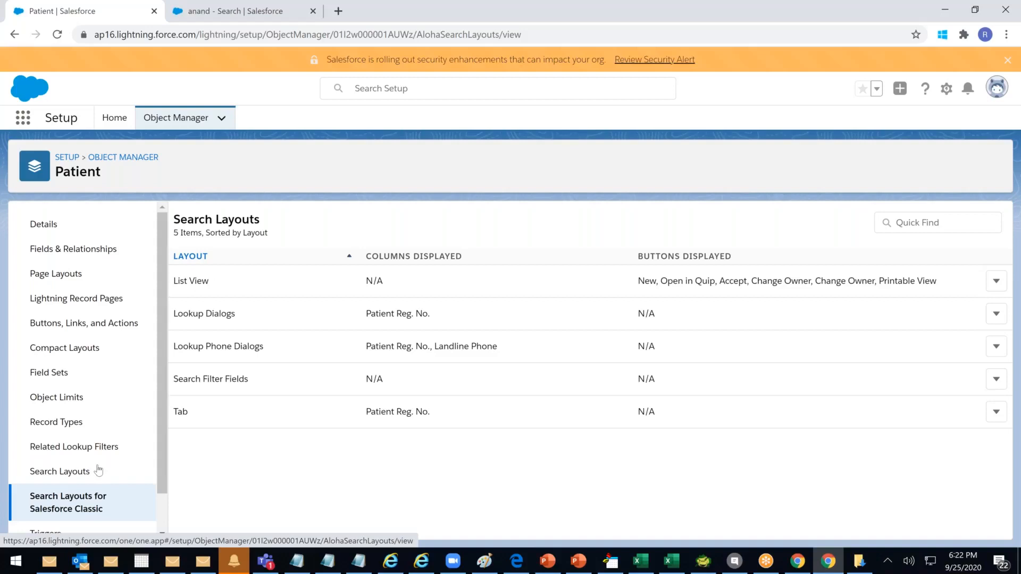
{"action": "left_click", "coordinate": [397, 91]}
{"action": "left_click", "coordinate": [244, 84]}
{"action": "left_click", "coordinate": [243, 7]}
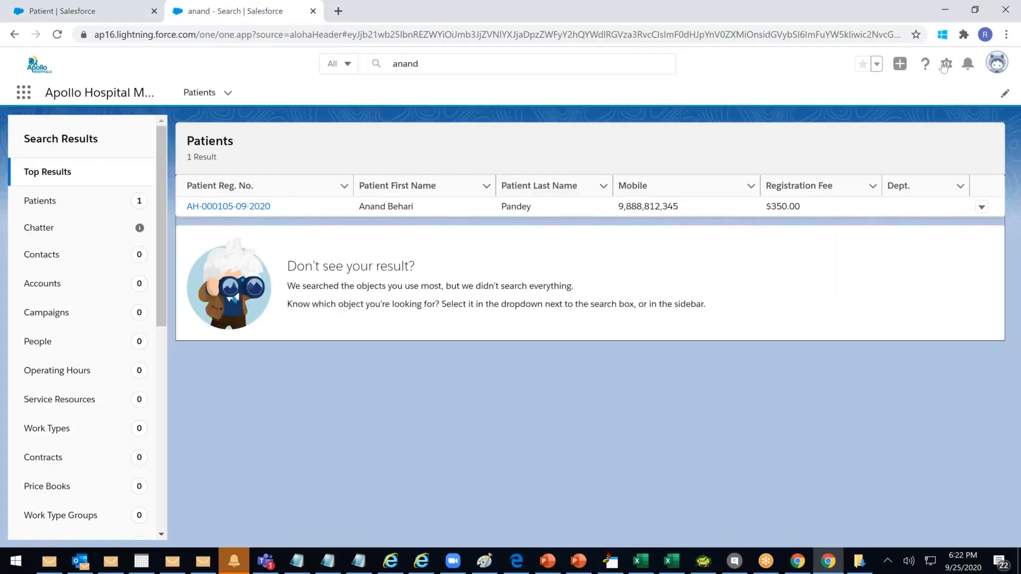
Switch to Salesforce Classic and open the Patients home page from the All Tabs list
{"action": "left_click", "coordinate": [997, 63]}
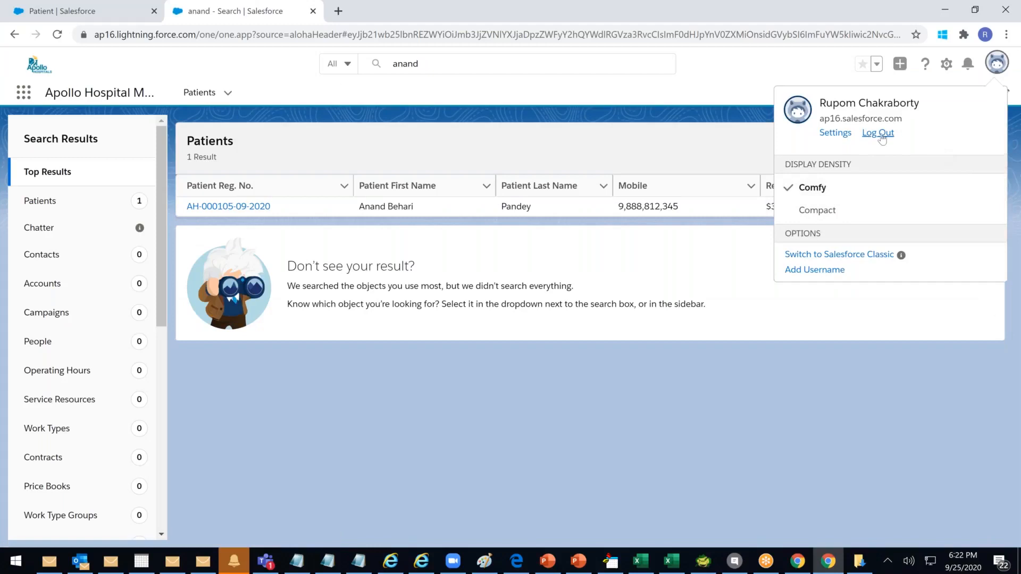
{"action": "left_click", "coordinate": [829, 254]}
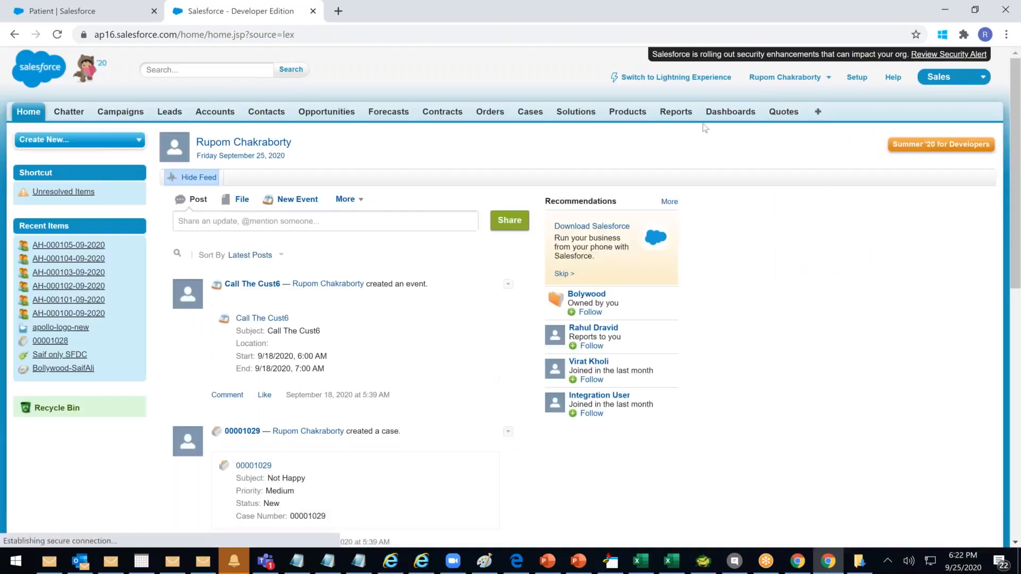
{"action": "left_click", "coordinate": [817, 112]}
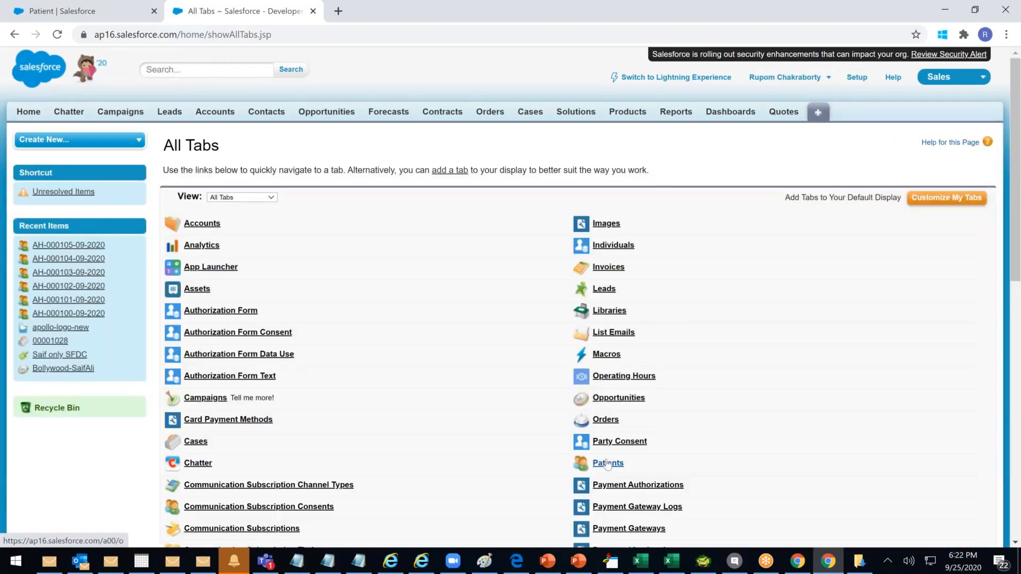
{"action": "left_click", "coordinate": [607, 464]}
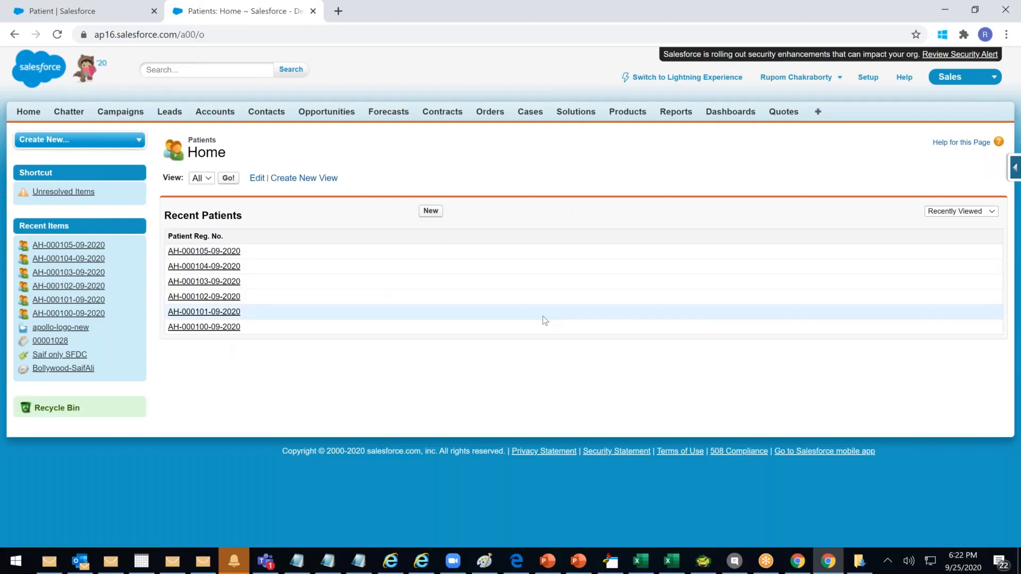
{"action": "left_click", "coordinate": [70, 19]}
Open the Patients Tab layout for editing in Search Layouts for Salesforce Classic
{"action": "scroll", "coordinate": [106, 410], "scroll_direction": "down", "scroll_amount": 1}
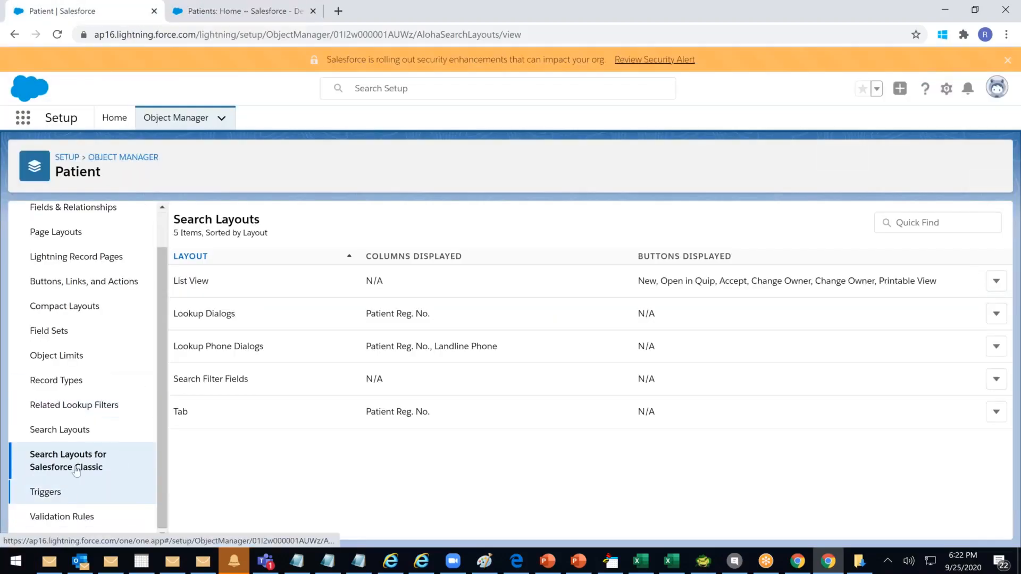
{"action": "left_click", "coordinate": [63, 433]}
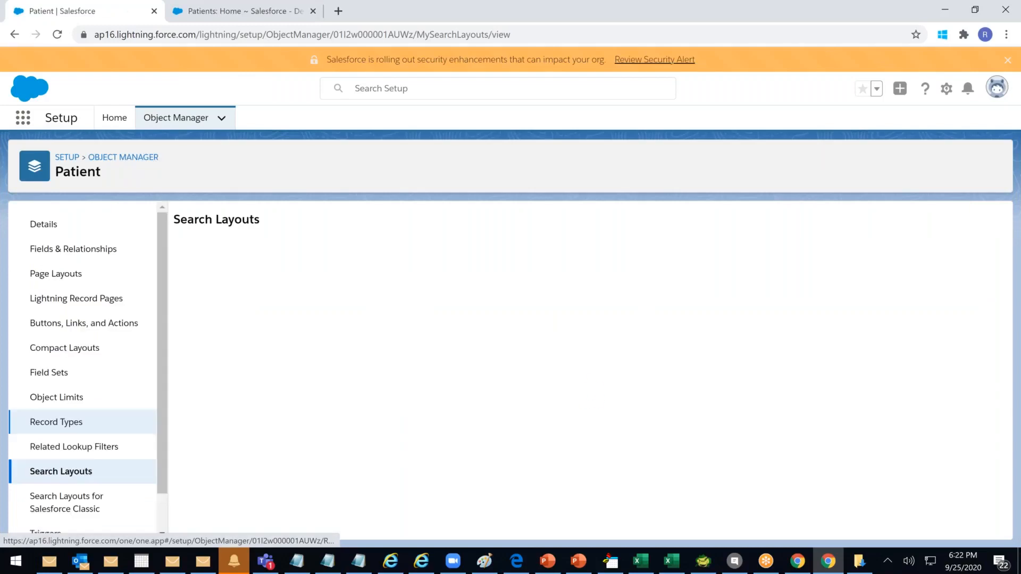
{"action": "scroll", "coordinate": [346, 450], "scroll_direction": "down", "scroll_amount": 4}
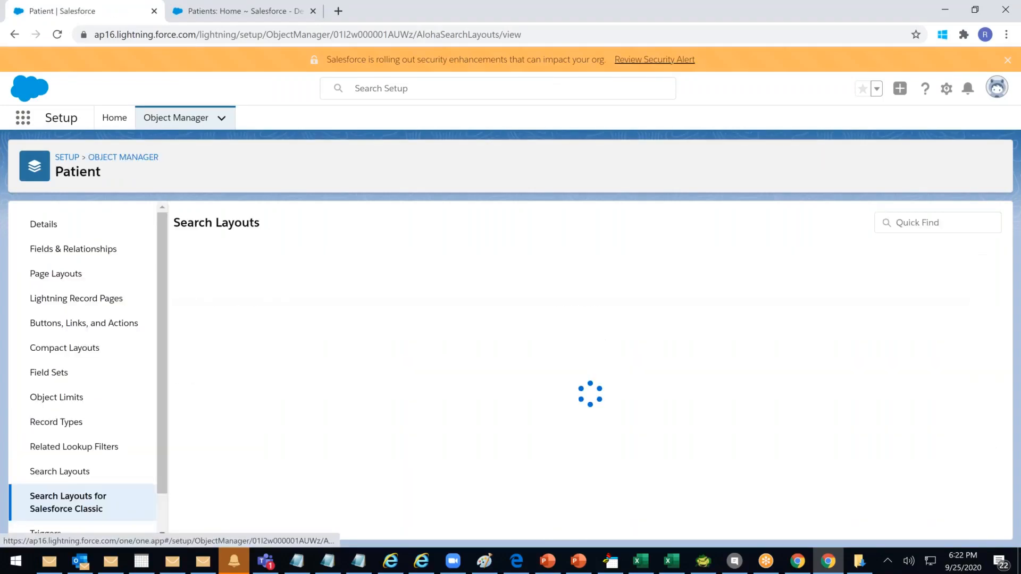
{"action": "left_click_drag", "start_coordinate": [367, 412], "coordinate": [429, 413]}
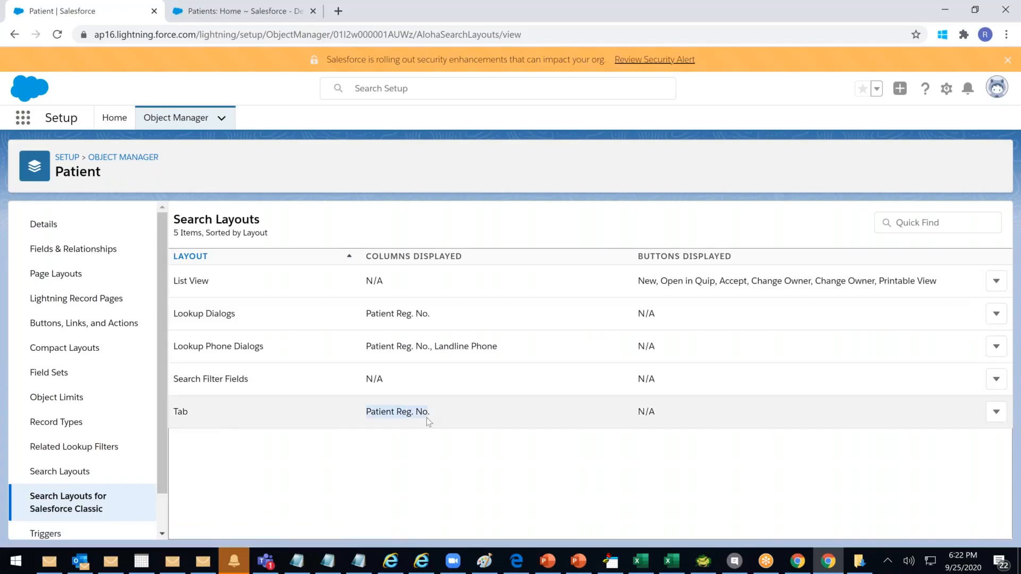
{"action": "left_click", "coordinate": [995, 411]}
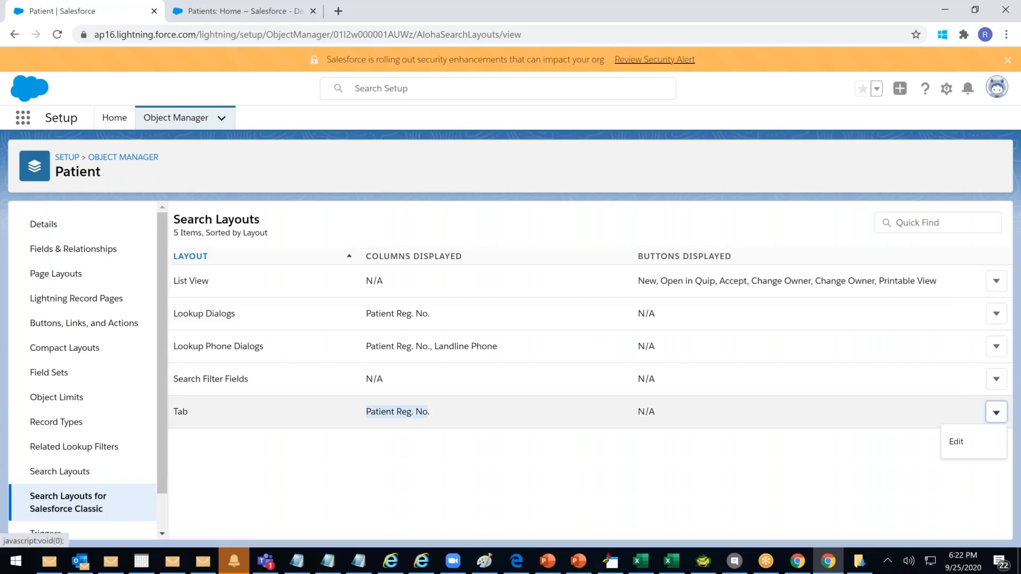
{"action": "left_click", "coordinate": [961, 444]}
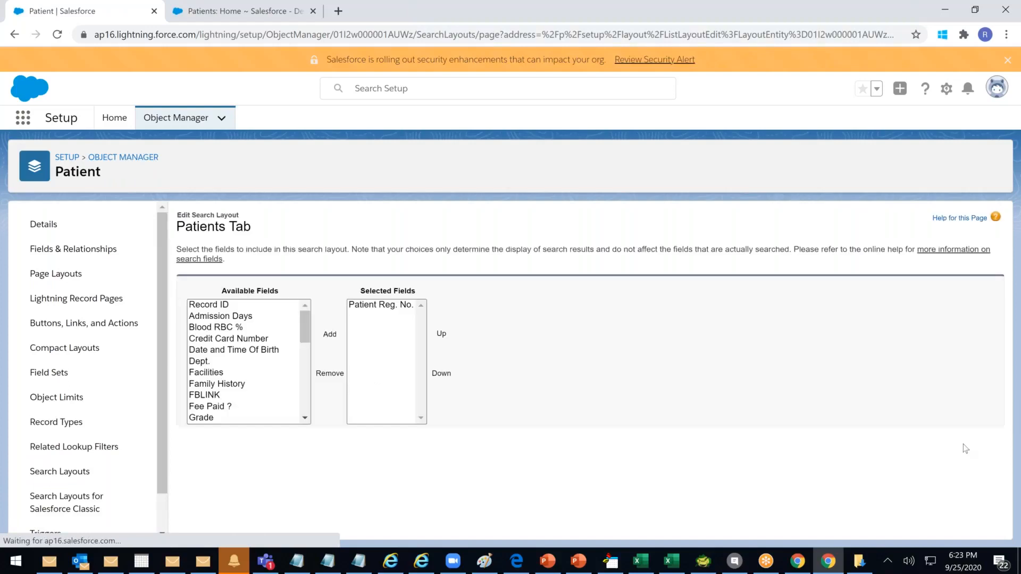
Add Patient First Name and Patient Last Name to the Tab layout and save it
{"action": "left_click_drag", "start_coordinate": [302, 322], "coordinate": [304, 347]}
{"action": "left_click", "coordinate": [250, 390]}
{"action": "left_click", "coordinate": [248, 401], "text": "shift"}
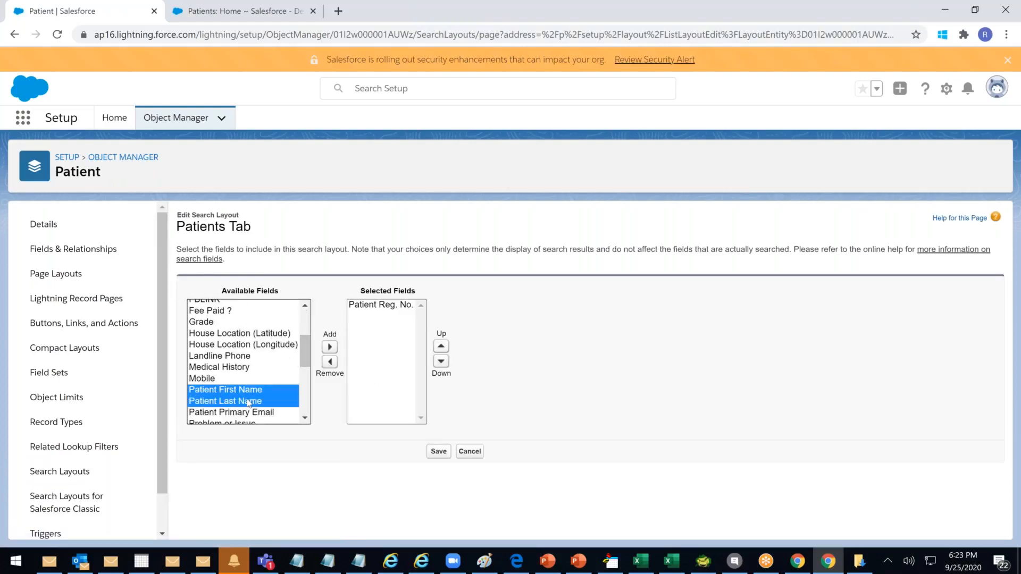
{"action": "left_click", "coordinate": [330, 347]}
{"action": "left_click", "coordinate": [439, 452]}
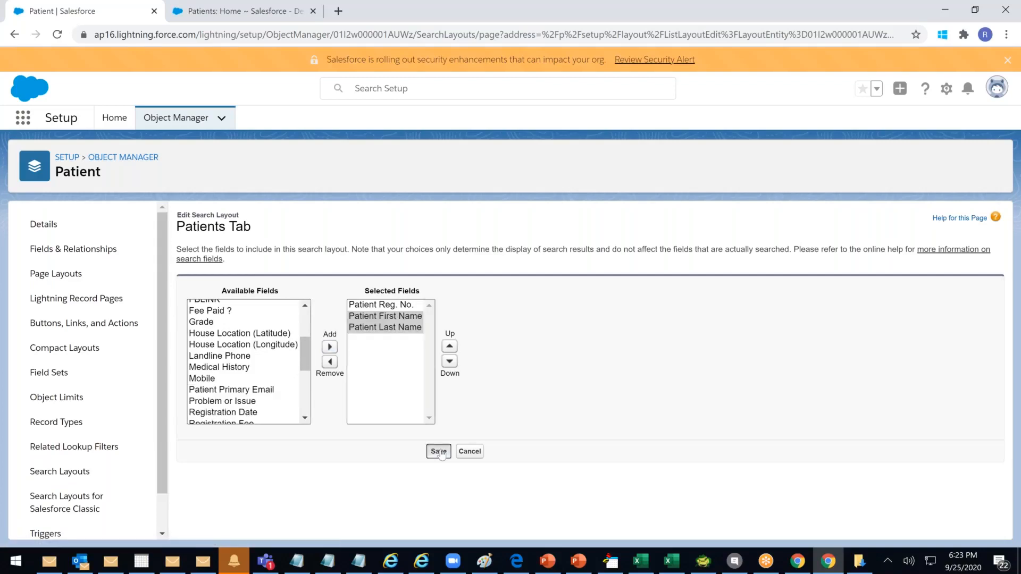
{"action": "left_click", "coordinate": [223, 7]}
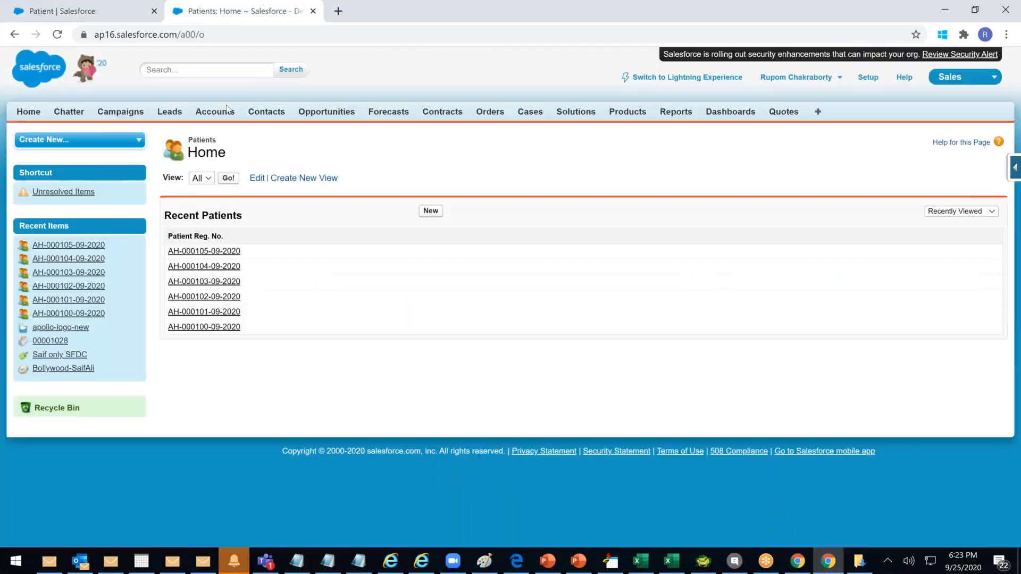
{"action": "left_click", "coordinate": [311, 34]}
Reload the Classic Patients home page, recheck the Classic search layouts, and return to Patients Home
{"action": "key", "text": "Return"}
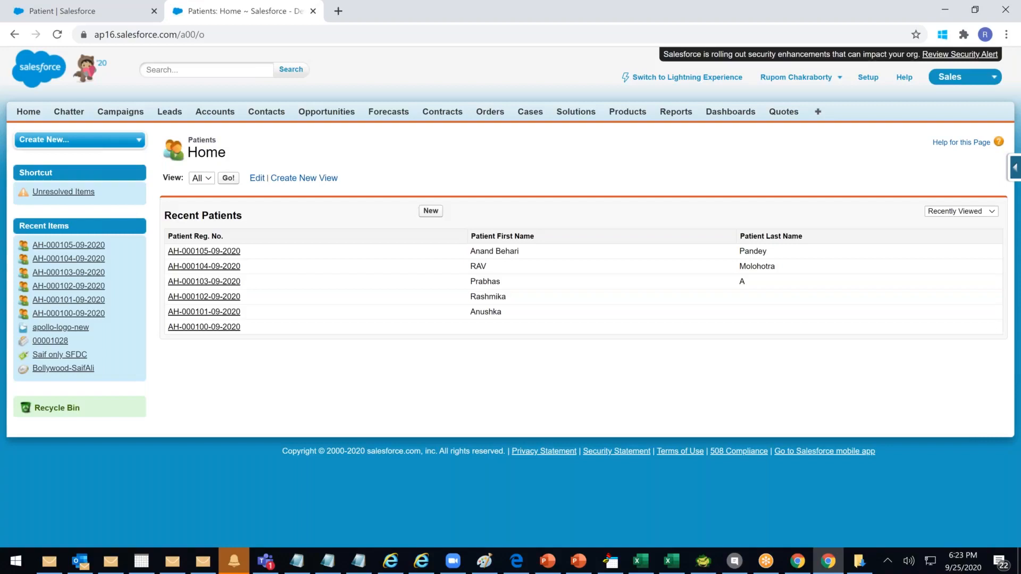
{"action": "left_click", "coordinate": [122, 11]}
{"action": "scroll", "coordinate": [40, 452], "scroll_direction": "down", "scroll_amount": 1}
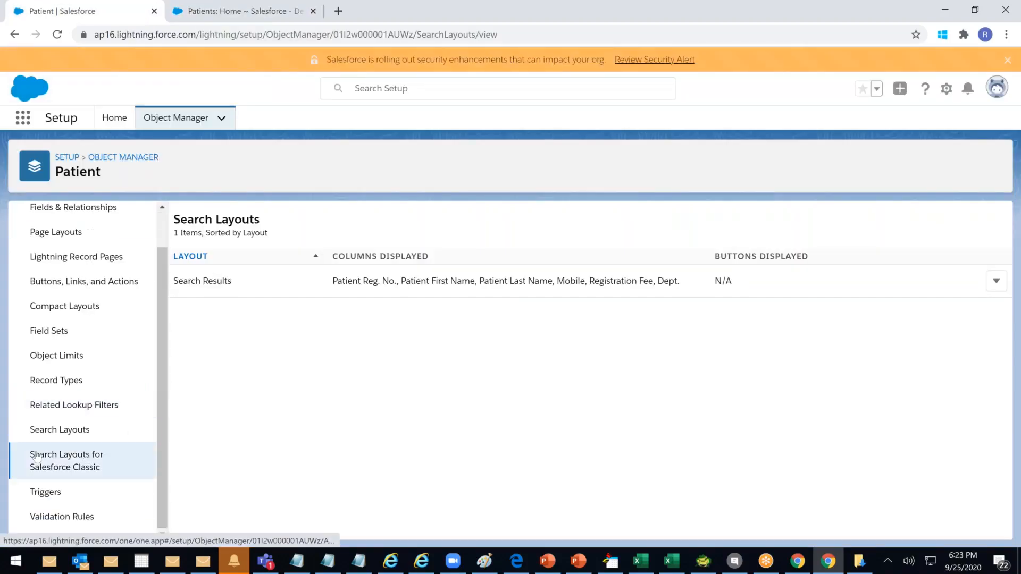
{"action": "left_click", "coordinate": [36, 458]}
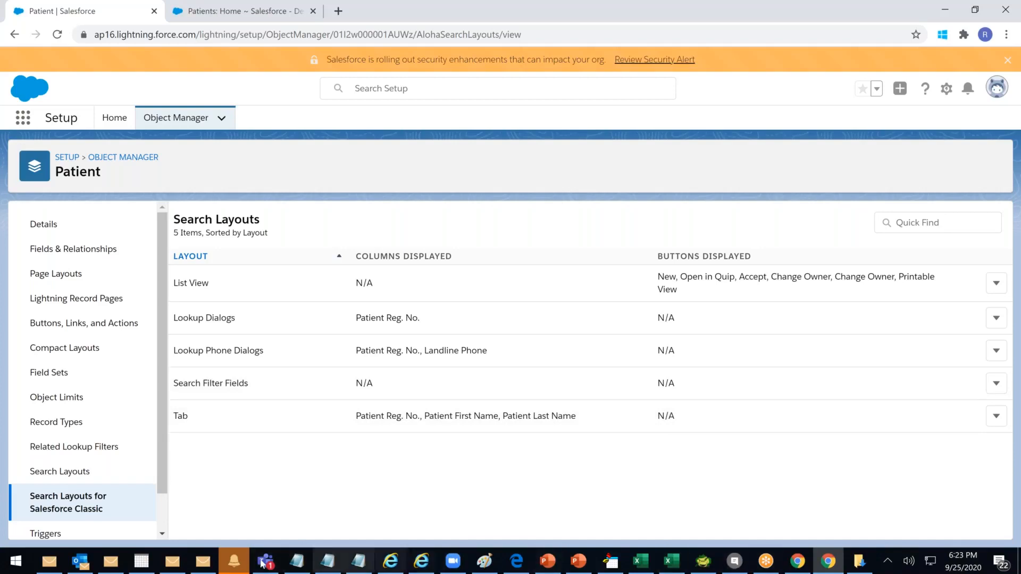
{"action": "left_click", "coordinate": [242, 10]}
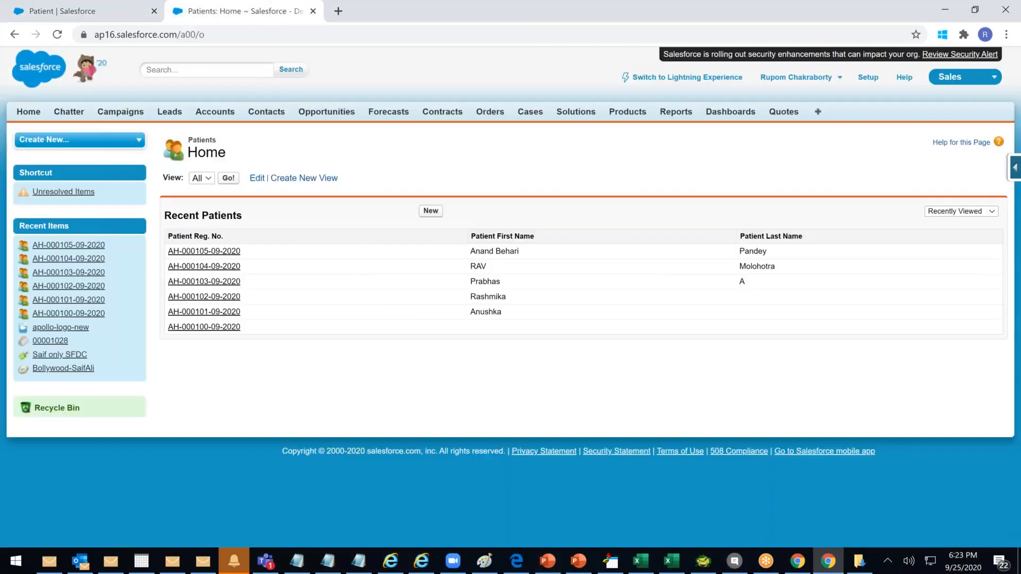
Search for 'anand' and highlight the matching patient row with Mobile, Registration Fee and Dept. columns
{"action": "left_click", "coordinate": [181, 71]}
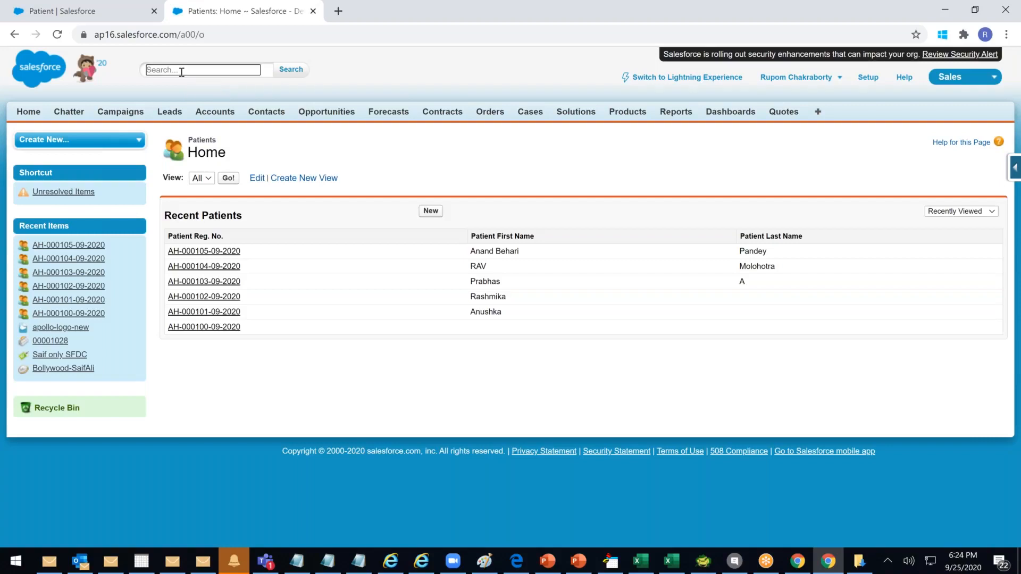
{"action": "type", "text": "anand"}
{"action": "key", "text": "Return"}
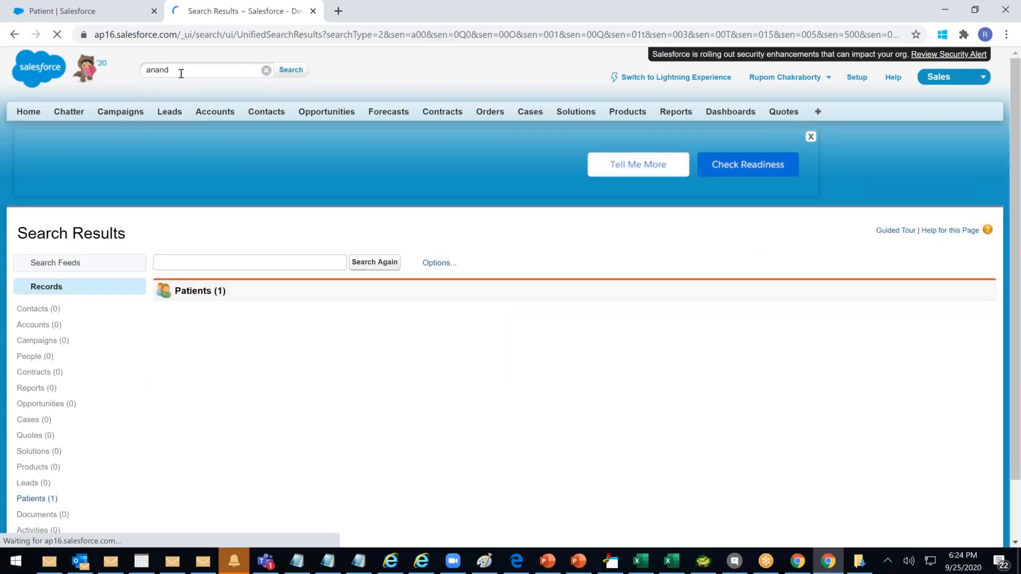
{"action": "left_click", "coordinate": [388, 230]}
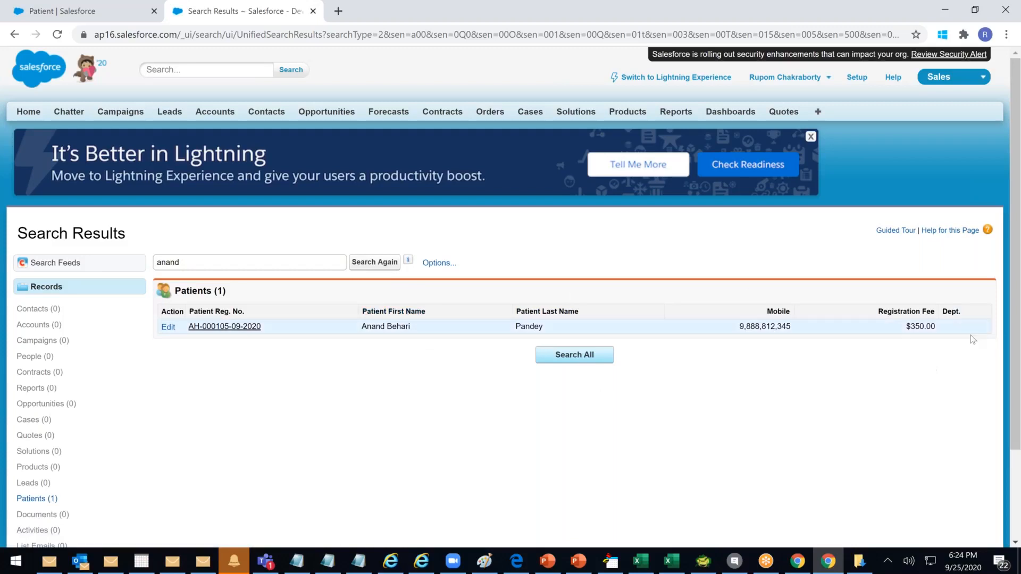
{"action": "left_click_drag", "start_coordinate": [957, 327], "coordinate": [204, 293]}
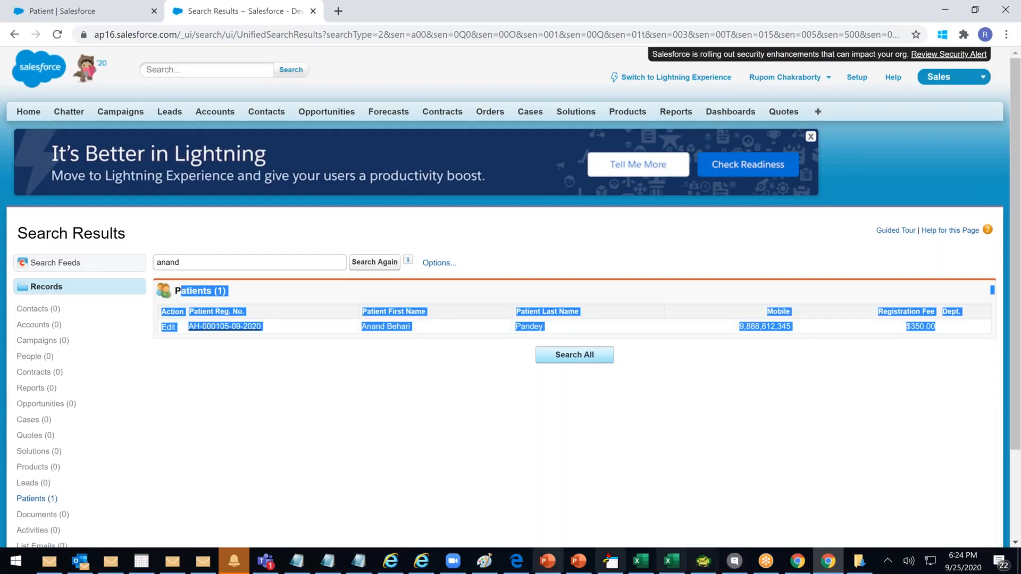
{"action": "left_click", "coordinate": [830, 564]}
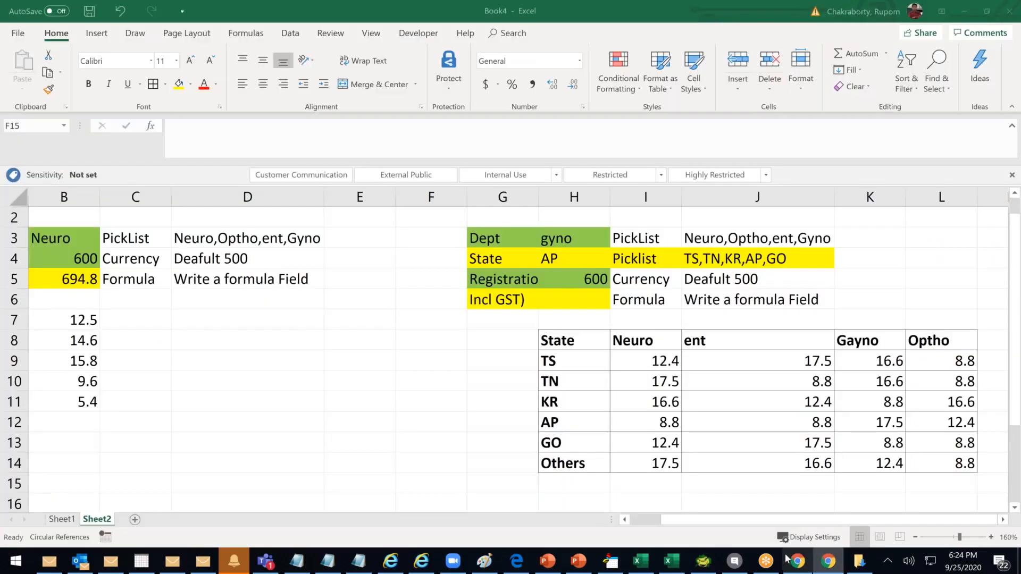
{"action": "left_click", "coordinate": [831, 564]}
Review the Patient Tab layout's Reg. No., First Name and Last Name columns, then reopen Classic search layouts
{"action": "left_click", "coordinate": [91, 15]}
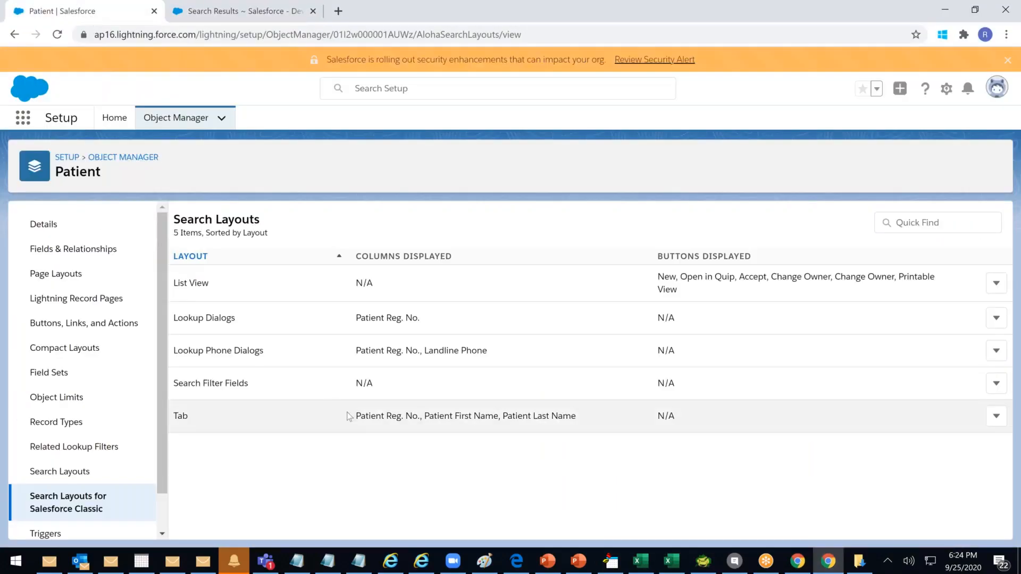
{"action": "left_click_drag", "start_coordinate": [360, 424], "coordinate": [594, 428]}
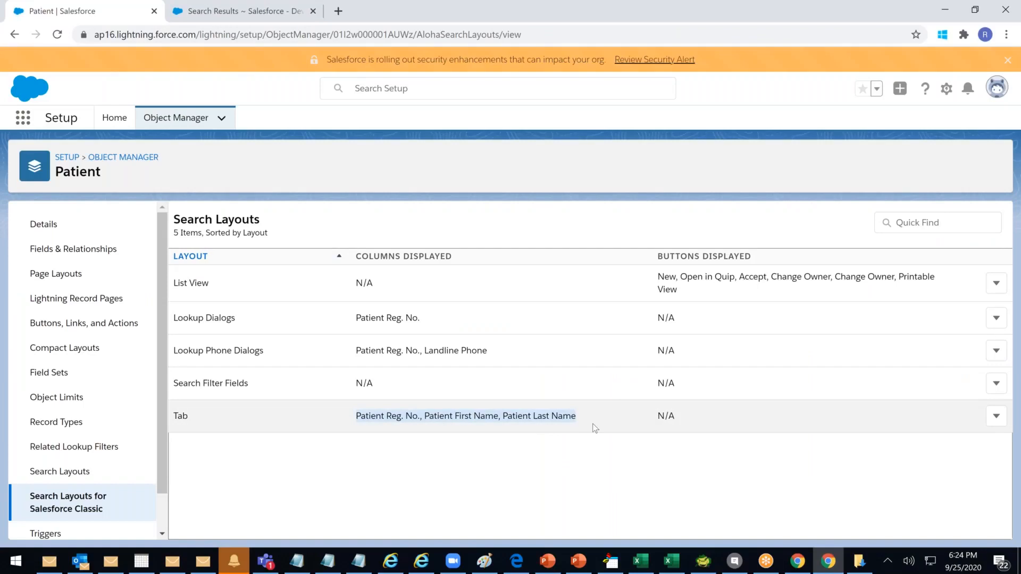
{"action": "left_click_drag", "start_coordinate": [217, 285], "coordinate": [301, 389]}
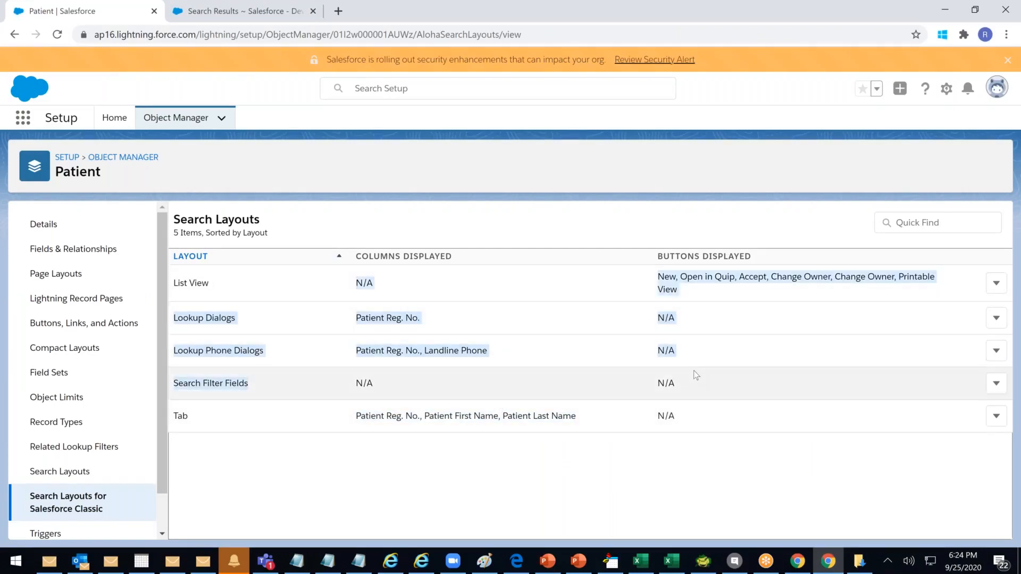
{"action": "left_click_drag", "start_coordinate": [230, 385], "coordinate": [683, 390]}
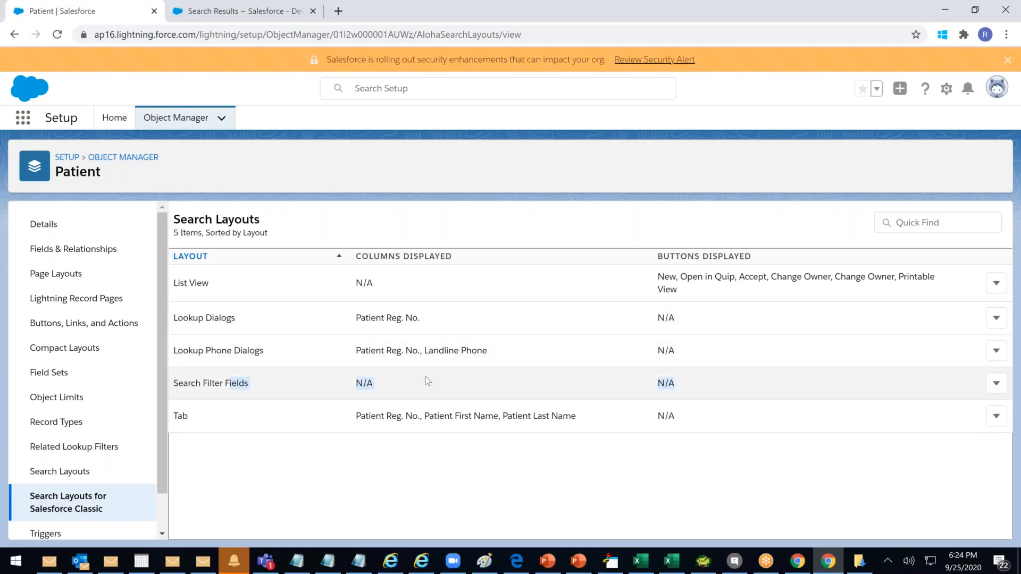
{"action": "scroll", "coordinate": [59, 367], "scroll_direction": "down", "scroll_amount": 1}
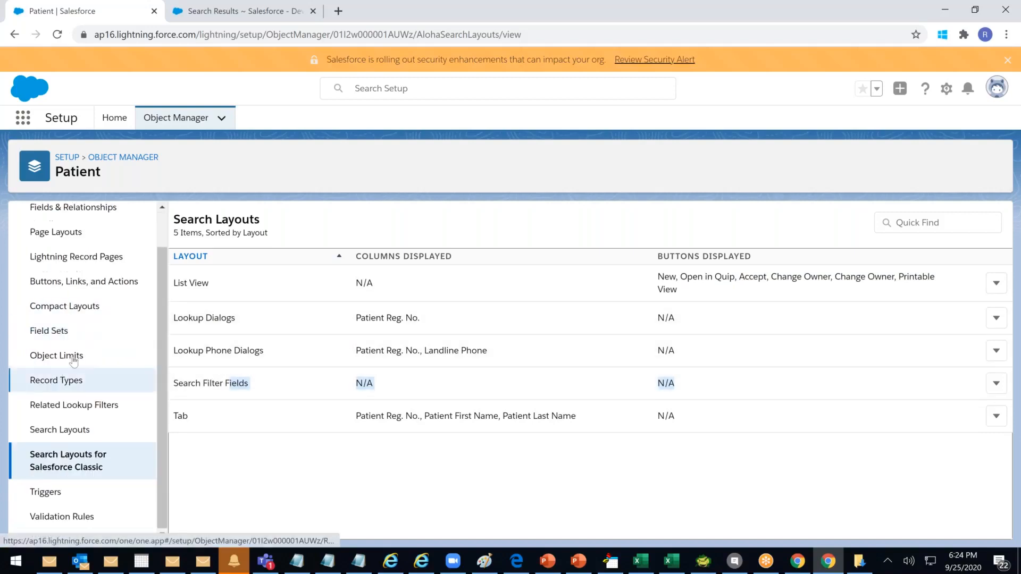
{"action": "left_click", "coordinate": [87, 430]}
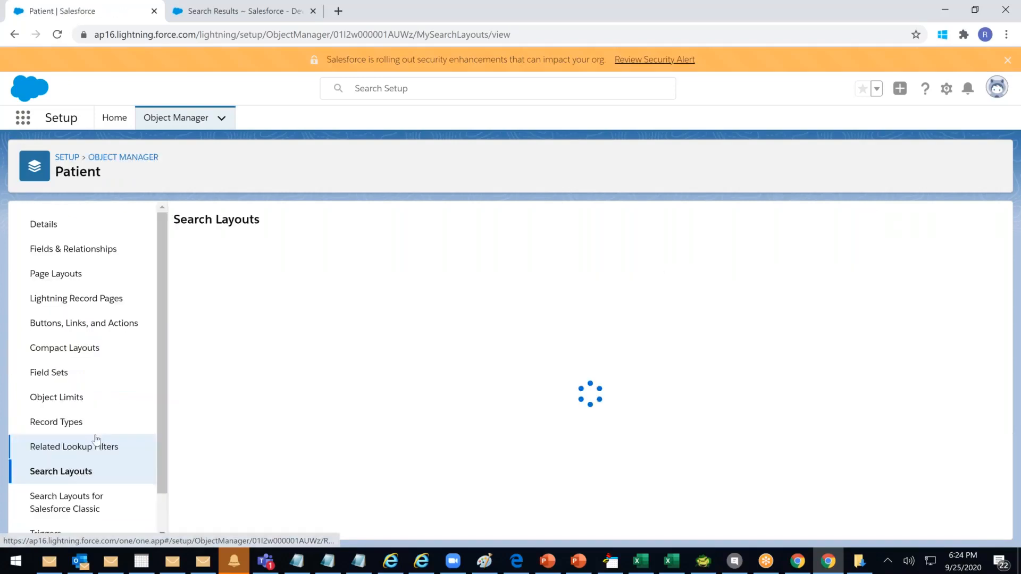
{"action": "left_click", "coordinate": [88, 454]}
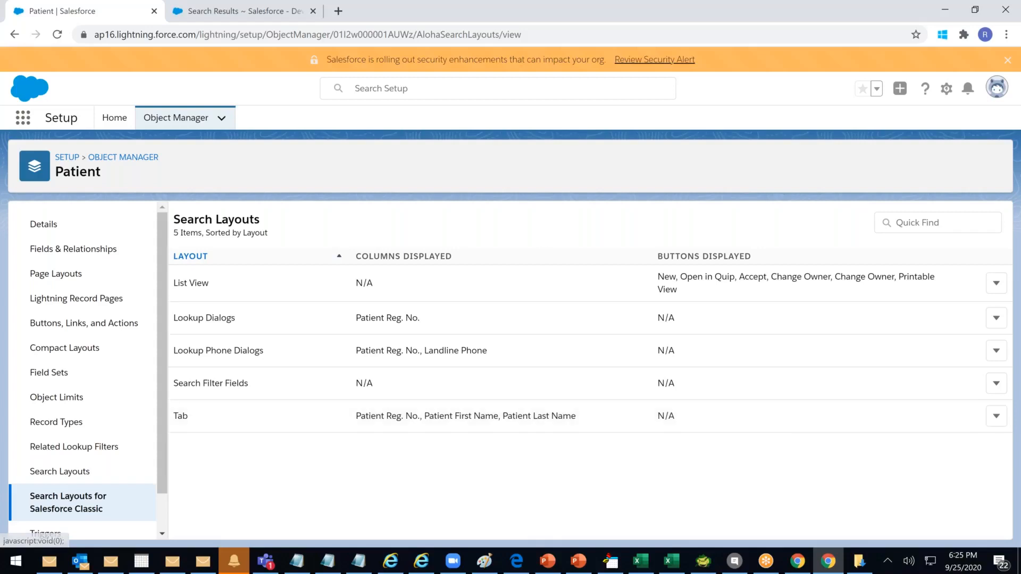
{"action": "left_click", "coordinate": [799, 563]}
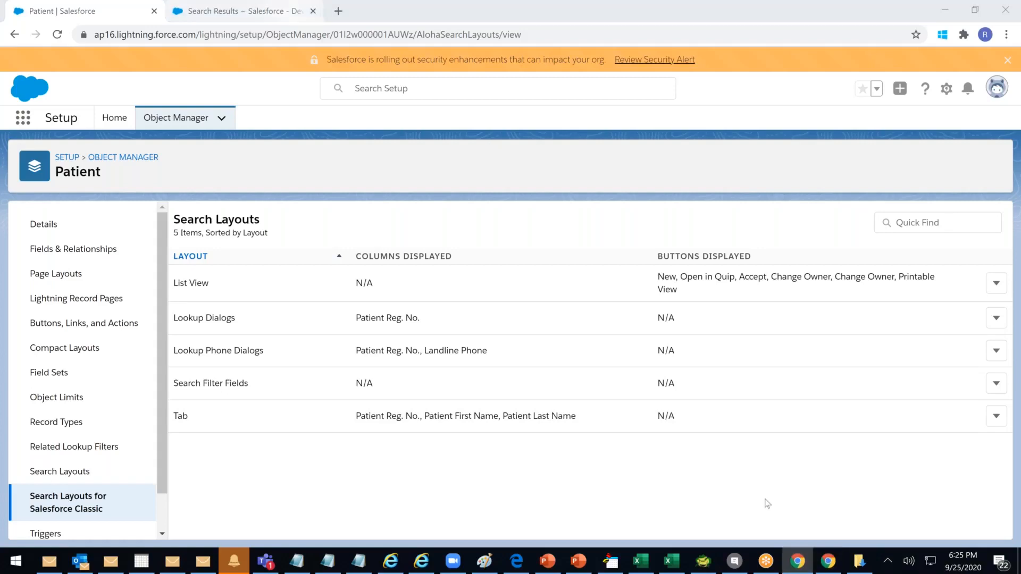
{"action": "left_click", "coordinate": [830, 565]}
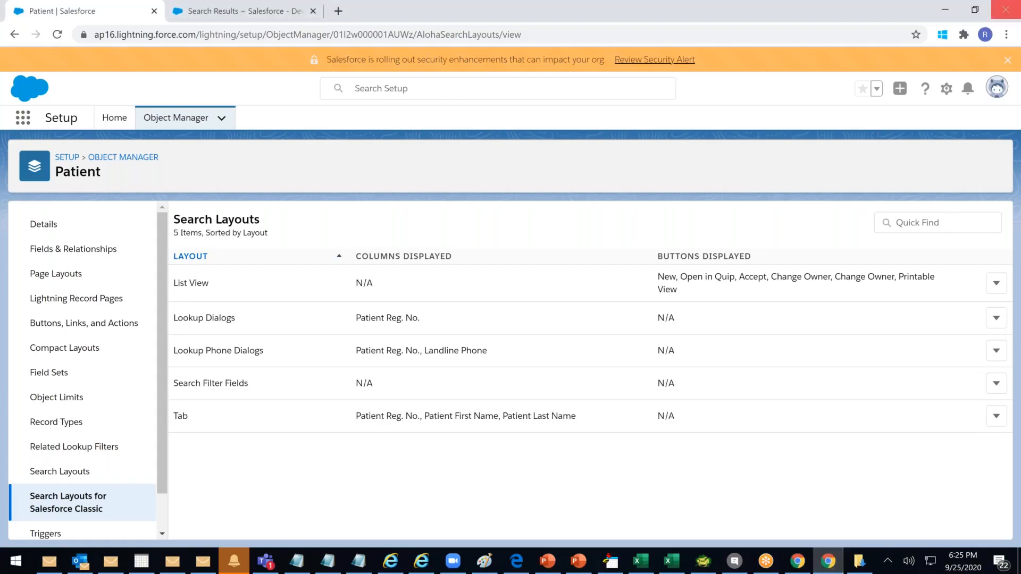
{"action": "key", "text": "alt+Tab"}
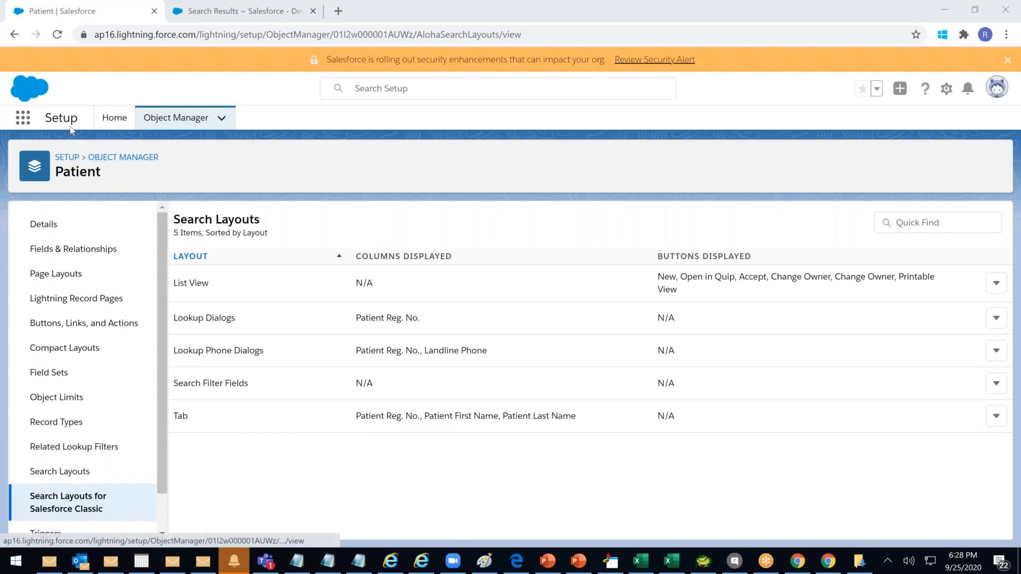
Switch the patient search results tab to Lightning Experience
{"action": "left_click", "coordinate": [217, 15]}
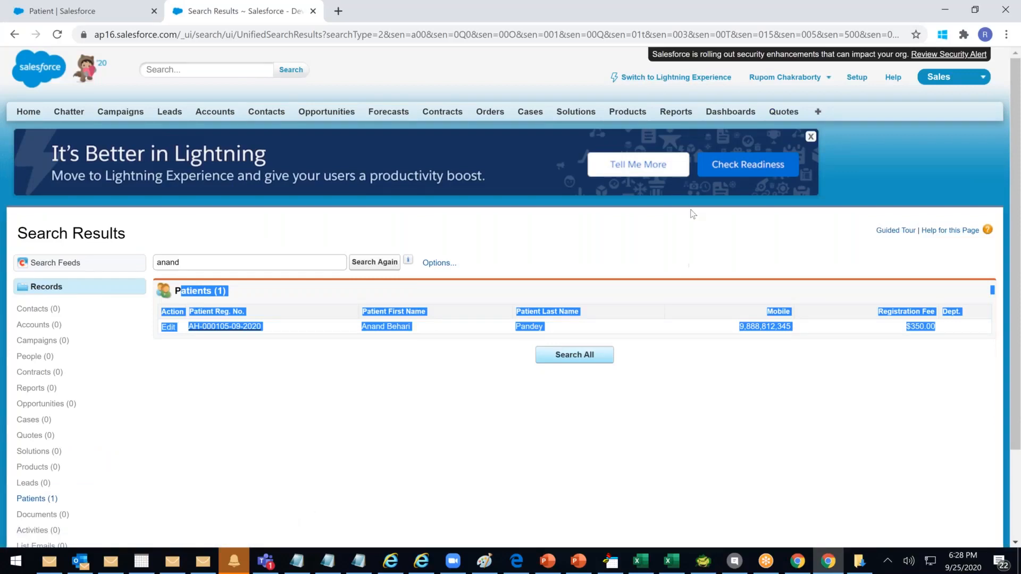
{"action": "left_click", "coordinate": [652, 79]}
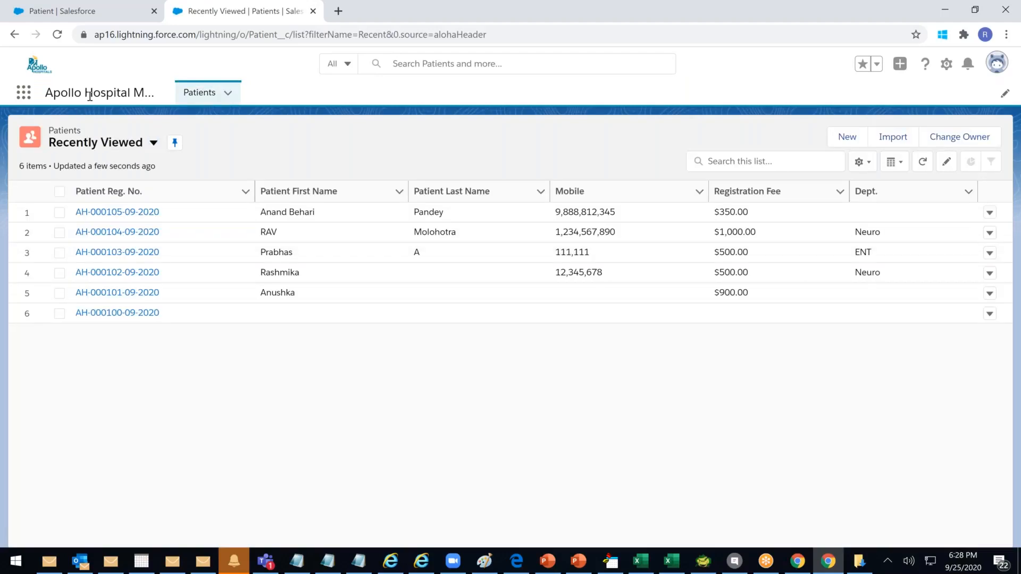
Open and close the App Launcher, then open the first patient's record page
{"action": "left_click", "coordinate": [24, 93]}
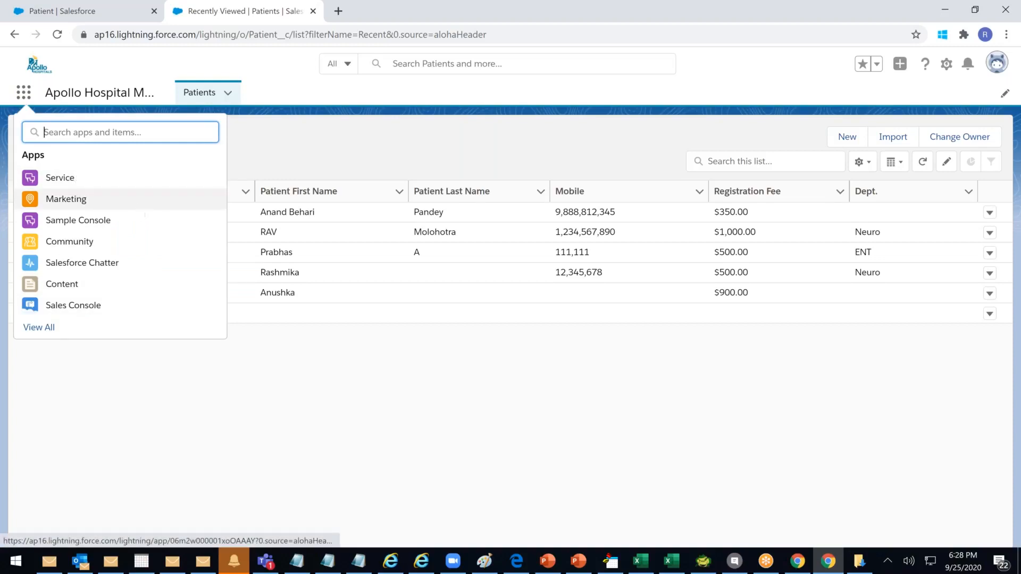
{"action": "left_click", "coordinate": [39, 328]}
{"action": "left_click", "coordinate": [142, 209]}
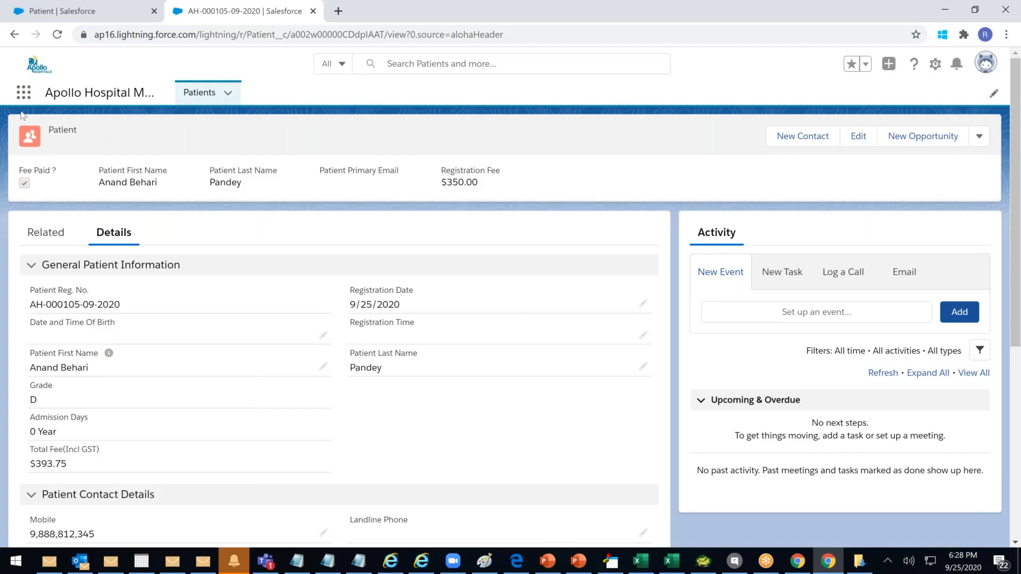
Review the patient record header fields through Registration Fee $350.00 and its extra actions menu
{"action": "left_click_drag", "start_coordinate": [55, 130], "coordinate": [906, 172]}
{"action": "left_click", "coordinate": [701, 181]}
{"action": "left_click_drag", "start_coordinate": [46, 123], "coordinate": [578, 198]}
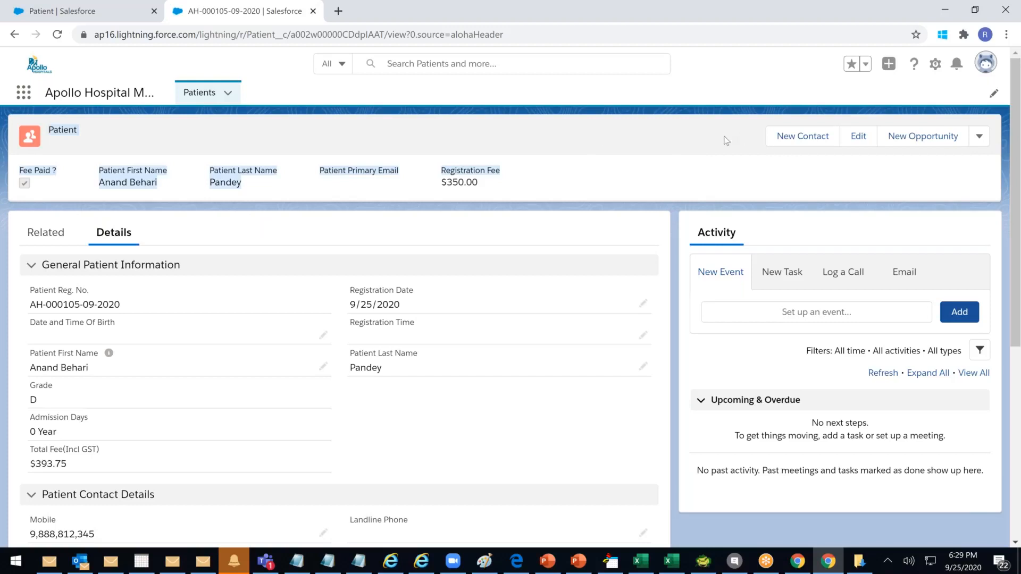
{"action": "left_click", "coordinate": [979, 136]}
{"action": "left_click", "coordinate": [658, 148]}
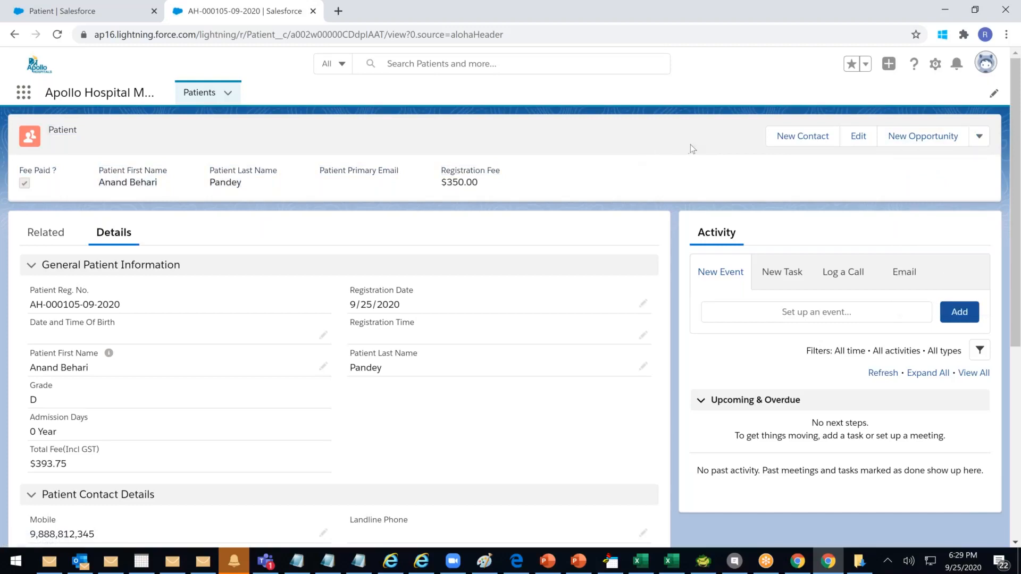